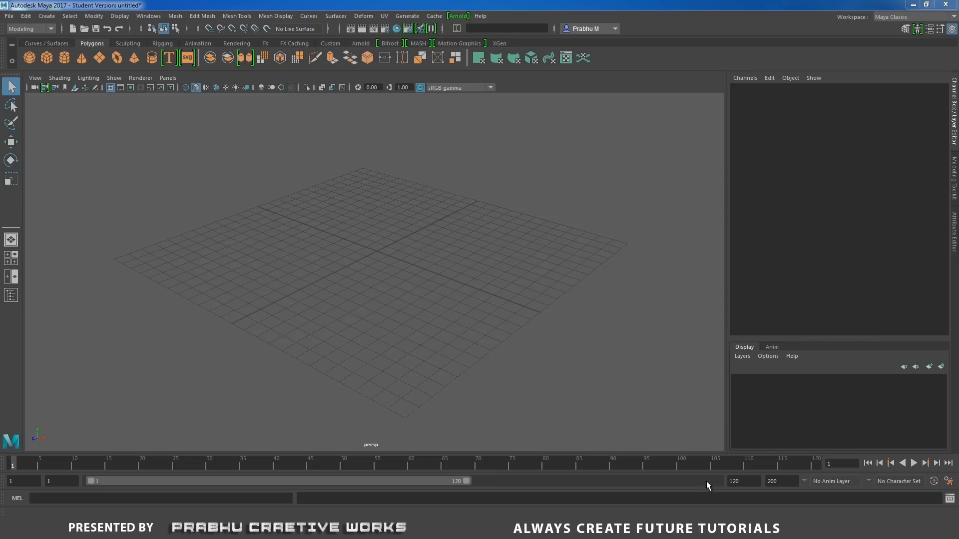
Start a new project and set its location to the D: drive.
{"action": "left_click", "coordinate": [9, 15]}
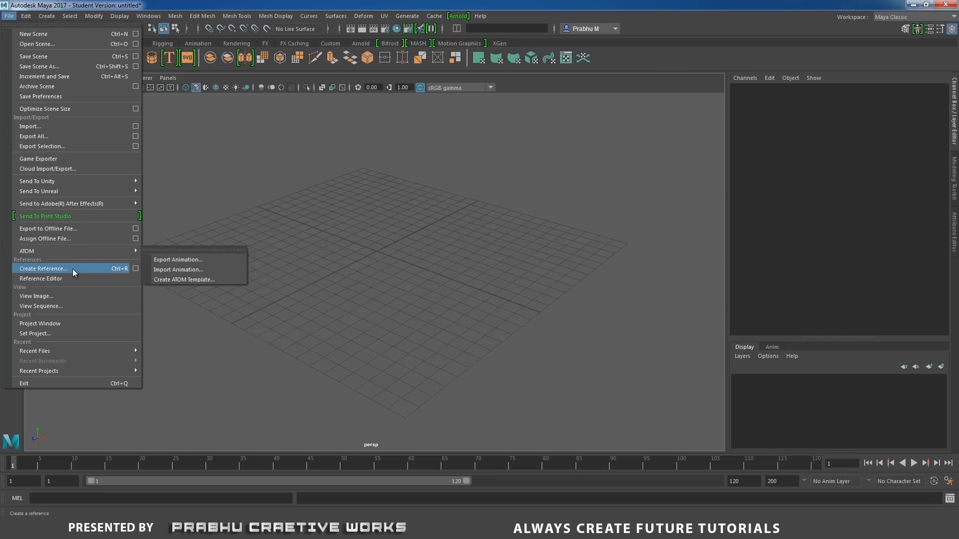
{"action": "left_click", "coordinate": [70, 323]}
{"action": "left_click", "coordinate": [583, 209]}
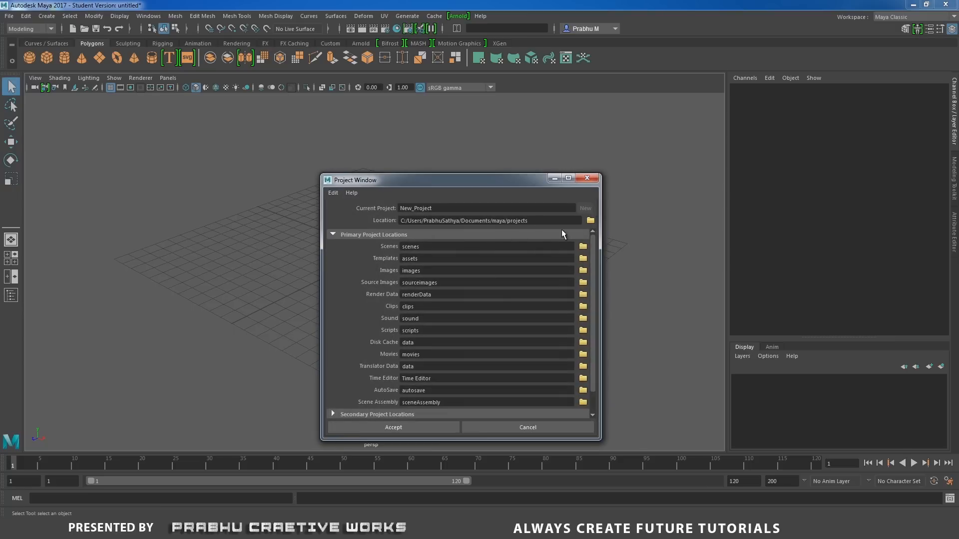
{"action": "left_click", "coordinate": [591, 221]}
{"action": "left_click", "coordinate": [464, 144]}
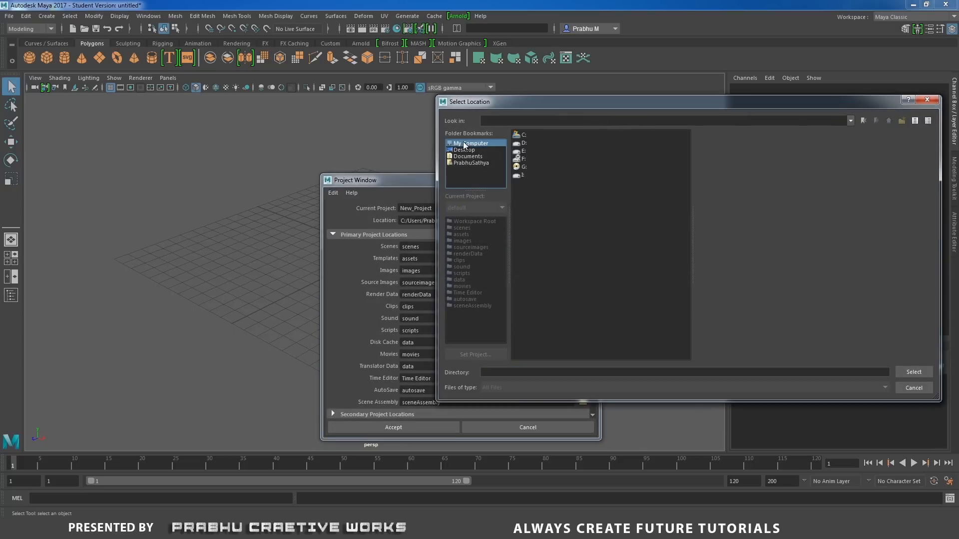
{"action": "left_click", "coordinate": [521, 144]}
{"action": "left_click", "coordinate": [913, 372]}
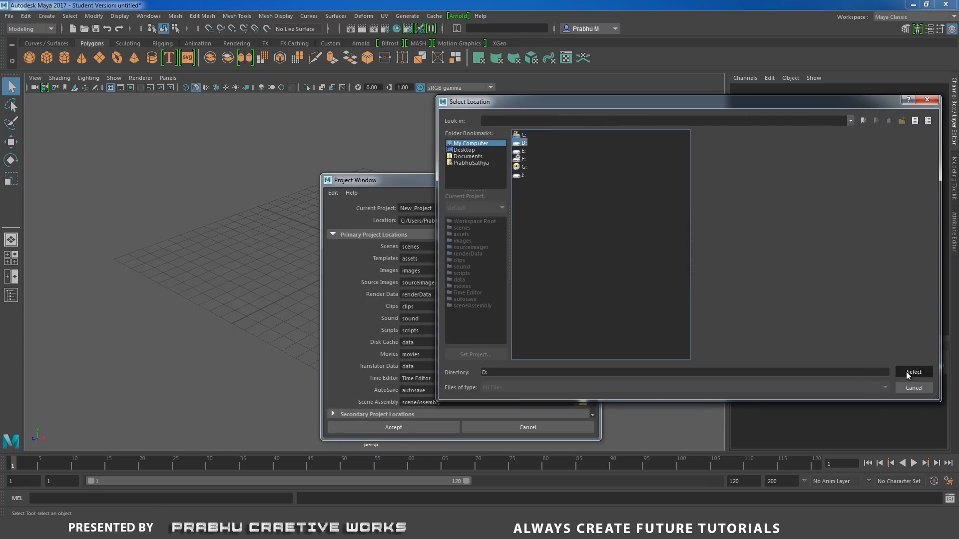
Name the project Used_Eraser and accept the project settings.
{"action": "double_click", "coordinate": [435, 206]}
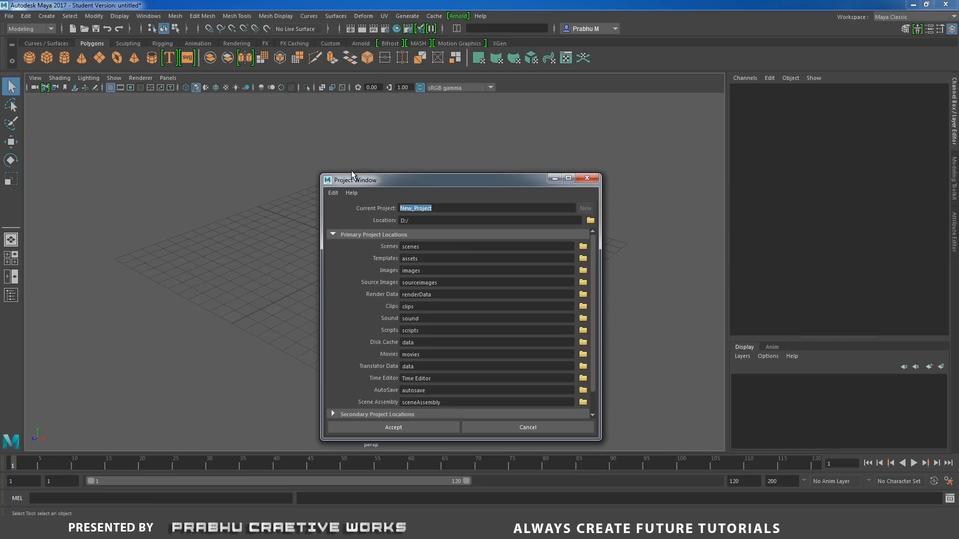
{"action": "type", "text": "Use"}
{"action": "type", "text": "d_Eraser"}
{"action": "left_click", "coordinate": [434, 426]}
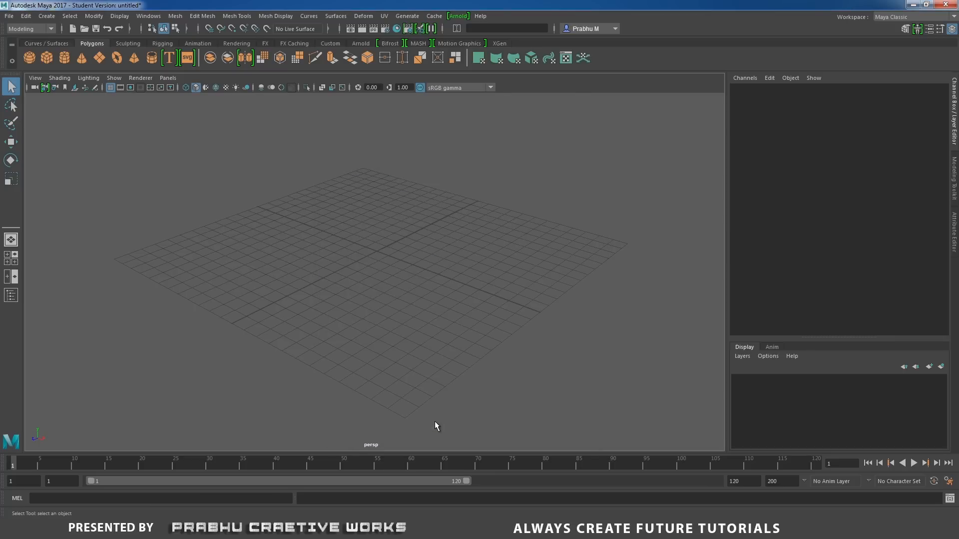
Create a polygon cube at the origin and scale it uniformly to about 2.78.
{"action": "left_click", "coordinate": [47, 16]}
{"action": "mouse_move", "coordinate": [92, 51]}
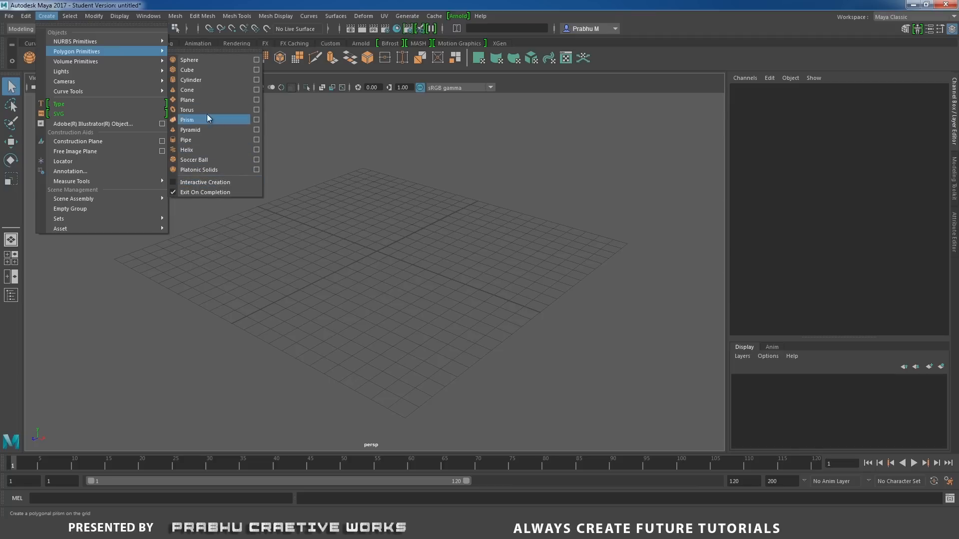
{"action": "left_click", "coordinate": [211, 71]}
{"action": "left_click_drag", "start_coordinate": [307, 218], "coordinate": [409, 233], "text": "alt"}
{"action": "scroll", "coordinate": [407, 288], "scroll_direction": "up", "scroll_amount": 3}
{"action": "key", "text": "r"}
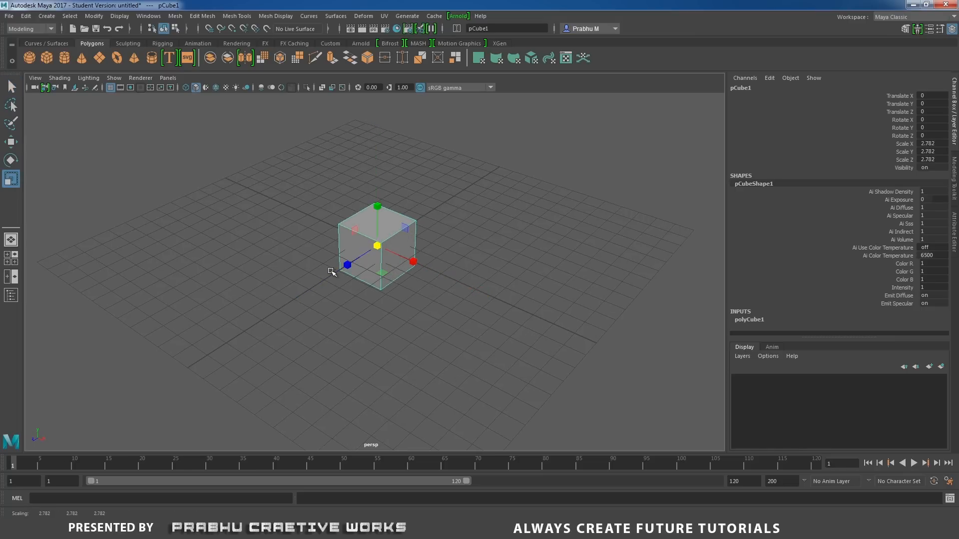
Scale the cube into a flat block, about 3.5 in X, 1.63 in Y and 5.61 in Z.
{"action": "left_click_drag", "start_coordinate": [346, 266], "coordinate": [316, 286]}
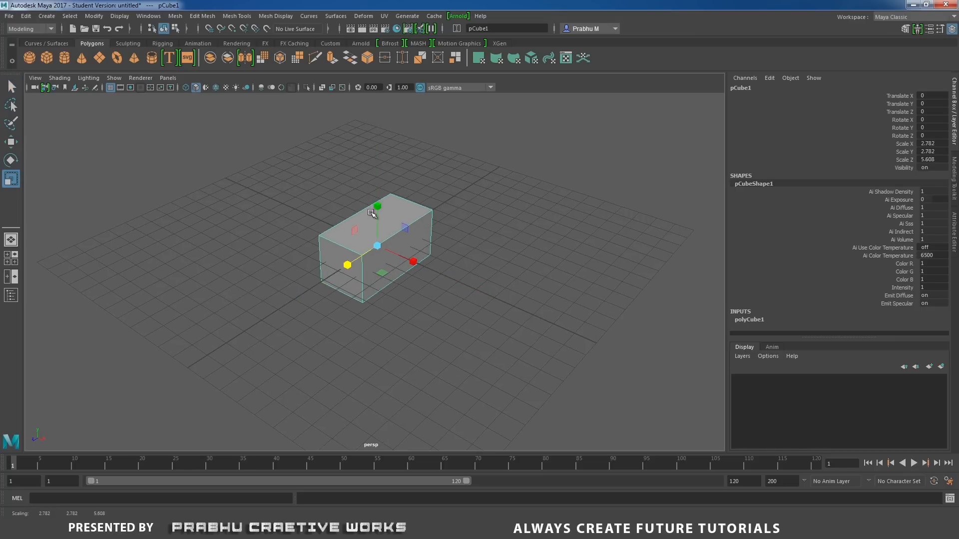
{"action": "left_click_drag", "start_coordinate": [378, 207], "coordinate": [379, 227]}
{"action": "left_click_drag", "start_coordinate": [367, 264], "coordinate": [426, 254], "text": "alt"}
{"action": "left_click_drag", "start_coordinate": [425, 253], "coordinate": [352, 248], "text": "alt"}
{"action": "left_click_drag", "start_coordinate": [378, 203], "coordinate": [379, 201]}
{"action": "left_click_drag", "start_coordinate": [358, 255], "coordinate": [347, 265], "text": "alt"}
{"action": "right_click_drag", "start_coordinate": [343, 256], "coordinate": [412, 231], "text": "alt"}
{"action": "middle_click_drag", "start_coordinate": [413, 232], "coordinate": [414, 254], "text": "alt"}
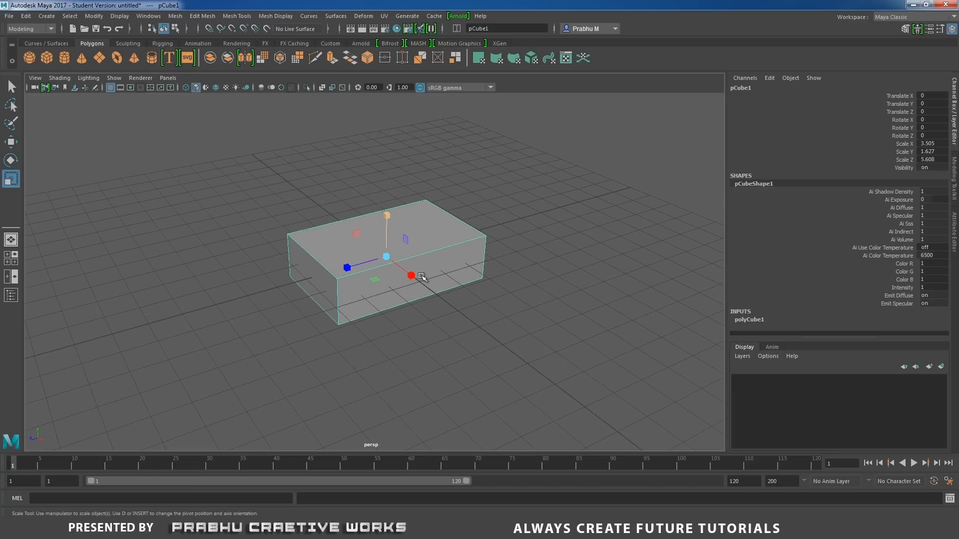
Insert an edge loop across the block near the middle of its length.
{"action": "left_click_drag", "start_coordinate": [475, 268], "coordinate": [439, 252], "text": "alt"}
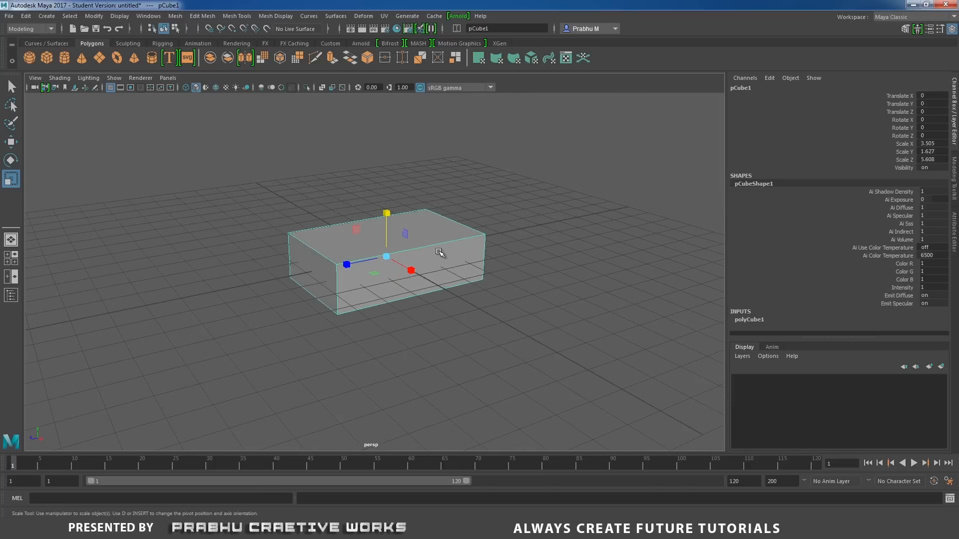
{"action": "right_click_drag", "start_coordinate": [438, 251], "coordinate": [380, 264], "text": "shift"}
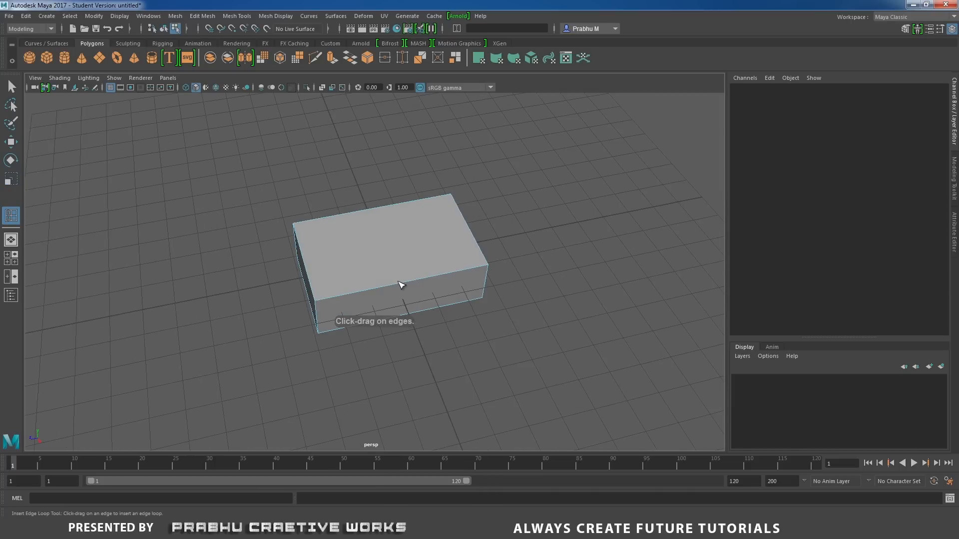
{"action": "left_click_drag", "start_coordinate": [399, 283], "coordinate": [346, 285]}
Delete the end face at one short side of the block to leave it open.
{"action": "key", "text": "w"}
{"action": "right_click_drag", "start_coordinate": [424, 259], "coordinate": [422, 270]}
{"action": "left_click", "coordinate": [438, 306]}
{"action": "left_click", "coordinate": [439, 309]}
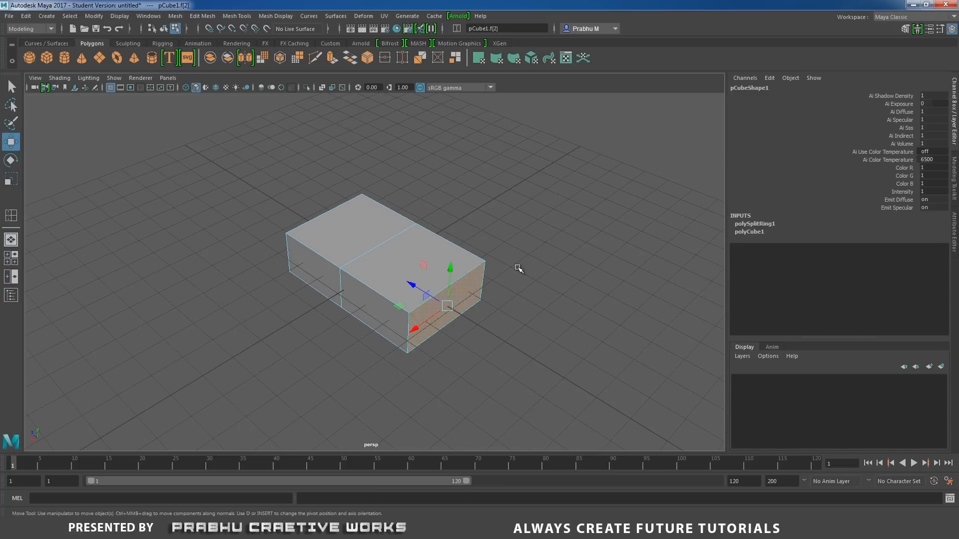
{"action": "key", "text": "Delete"}
Bevel the block's four long edges and the edges around its closed end face, leaving out the middle loop.
{"action": "left_click_drag", "start_coordinate": [488, 274], "coordinate": [398, 261], "text": "alt"}
{"action": "right_click_drag", "start_coordinate": [398, 261], "coordinate": [392, 215]}
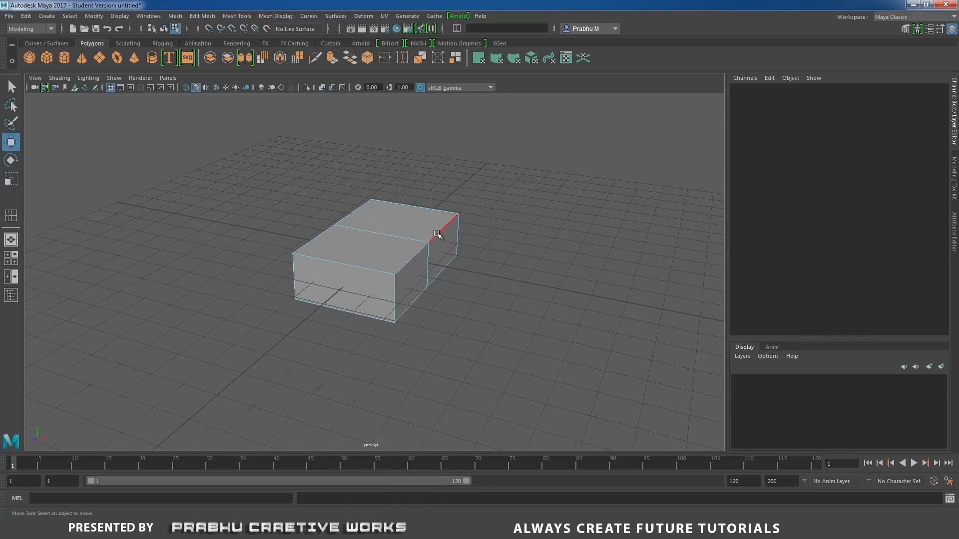
{"action": "left_click", "coordinate": [416, 263]}
{"action": "left_click", "coordinate": [438, 278]}
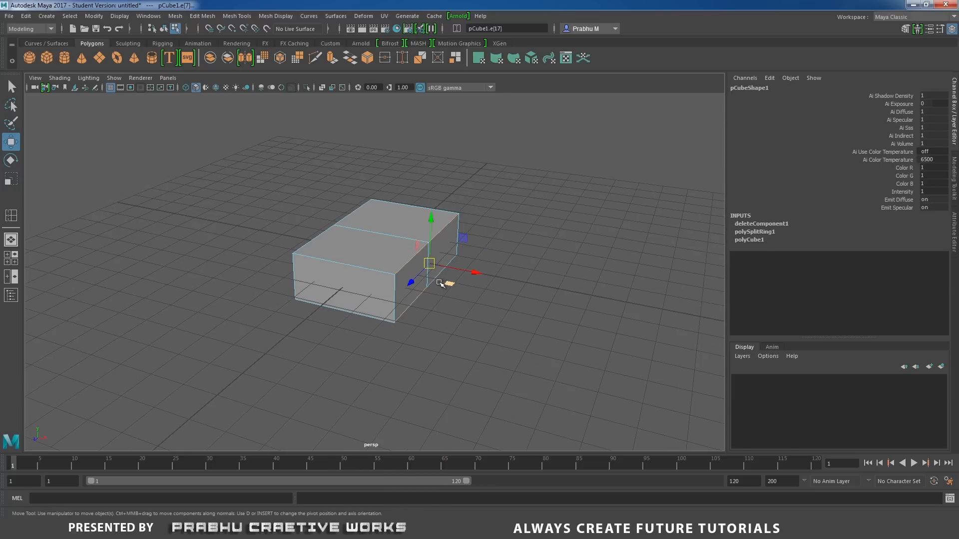
{"action": "left_click", "coordinate": [377, 269]}
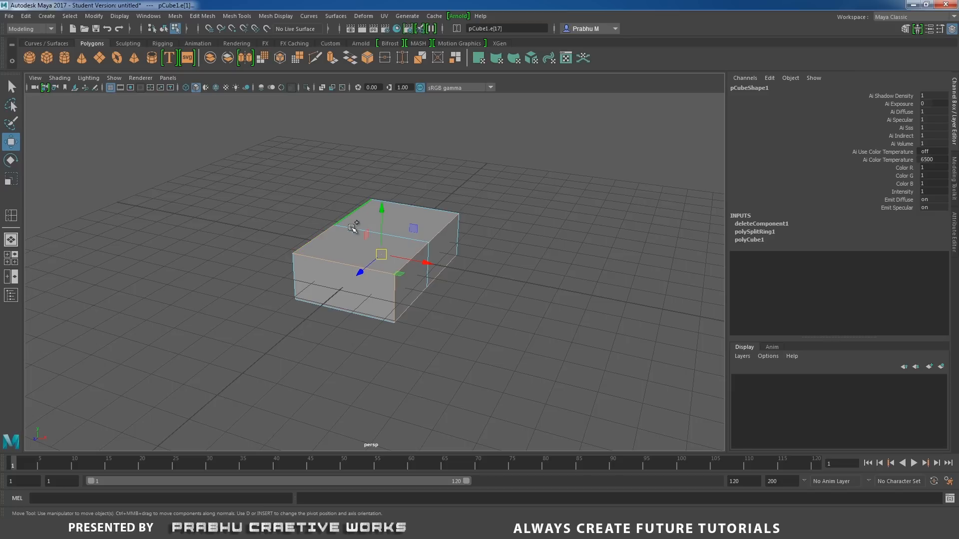
{"action": "left_click", "coordinate": [332, 307], "text": "shift"}
{"action": "left_click_drag", "start_coordinate": [445, 306], "coordinate": [338, 316], "text": "alt"}
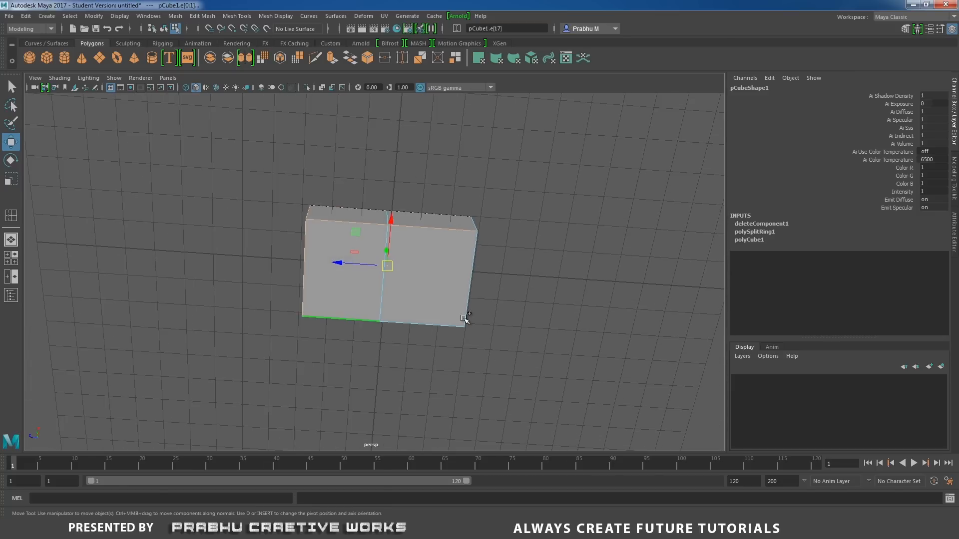
{"action": "left_click_drag", "start_coordinate": [424, 274], "coordinate": [426, 337], "text": "alt"}
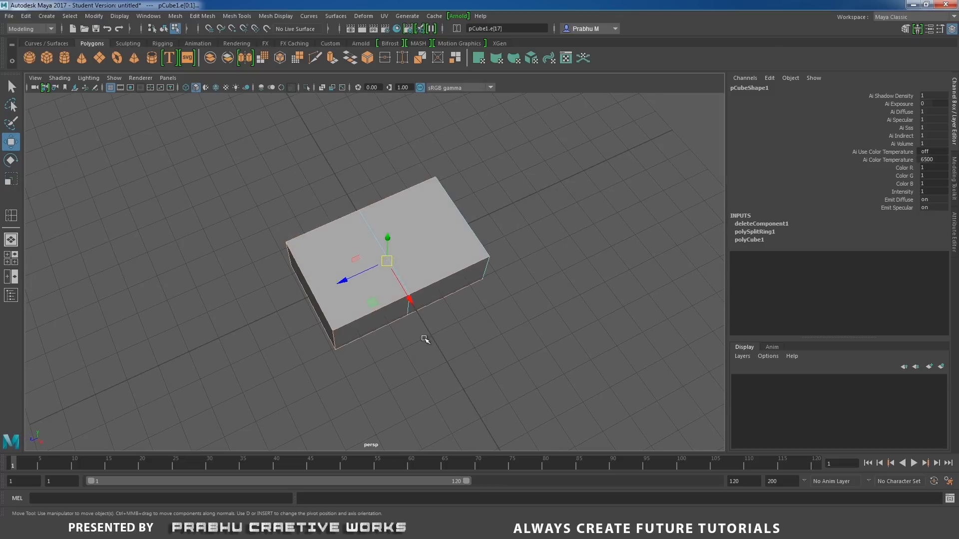
{"action": "left_click_drag", "start_coordinate": [397, 227], "coordinate": [524, 275], "text": "alt"}
{"action": "right_click_drag", "start_coordinate": [534, 347], "coordinate": [601, 359], "text": "alt"}
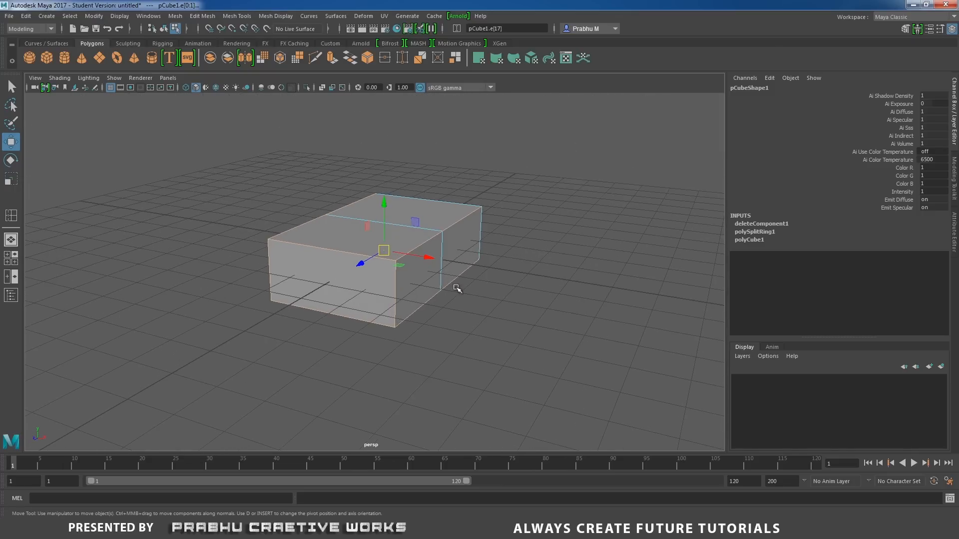
{"action": "right_click_drag", "start_coordinate": [435, 269], "coordinate": [474, 268], "text": "shift"}
{"action": "left_click_drag", "start_coordinate": [474, 268], "coordinate": [484, 307], "text": "alt"}
{"action": "right_click_drag", "start_coordinate": [484, 307], "coordinate": [601, 276], "text": "alt"}
Set the bevel's fraction to 0.3 and its segments to 4.
{"action": "left_click_drag", "start_coordinate": [532, 151], "coordinate": [525, 151]}
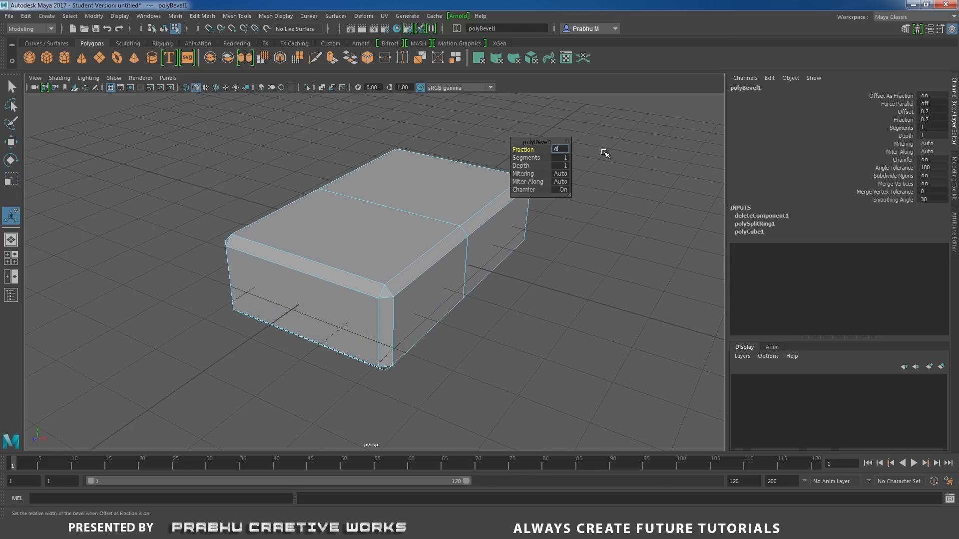
{"action": "type", "text": "3"}
{"action": "key", "text": "Return"}
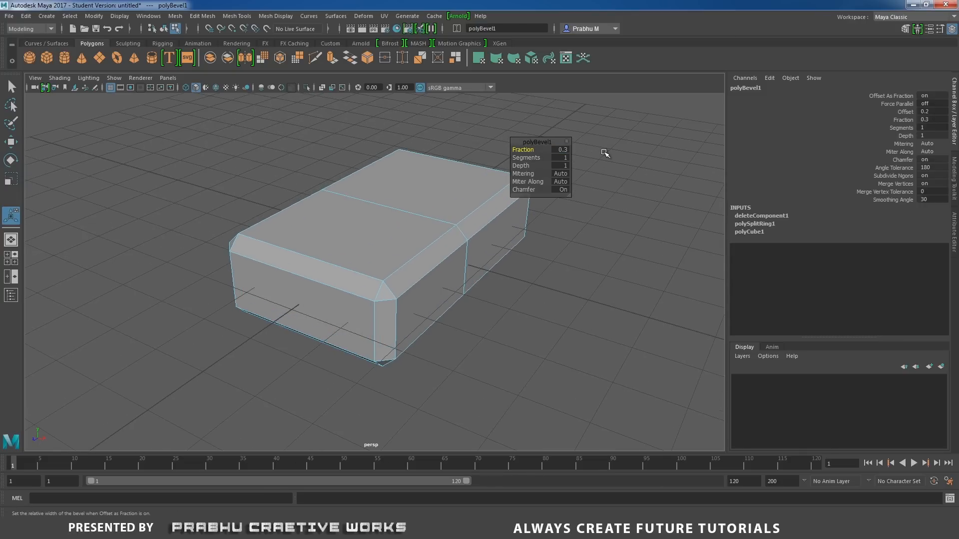
{"action": "left_click", "coordinate": [563, 156]}
{"action": "type", "text": "4"}
{"action": "key", "text": "Return"}
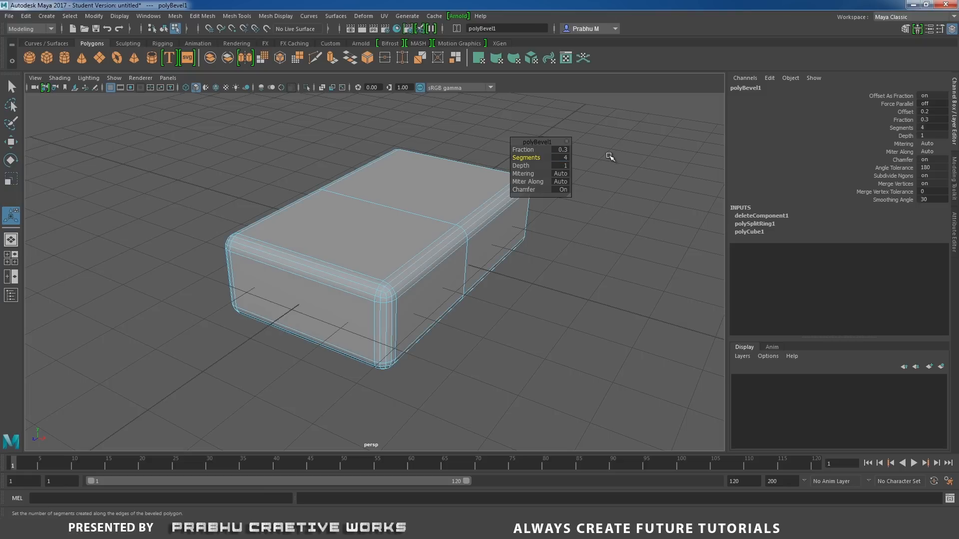
Select the vertices of one upper corner at the closed end and scale them up uniformly.
{"action": "right_click_drag", "start_coordinate": [424, 218], "coordinate": [381, 216]}
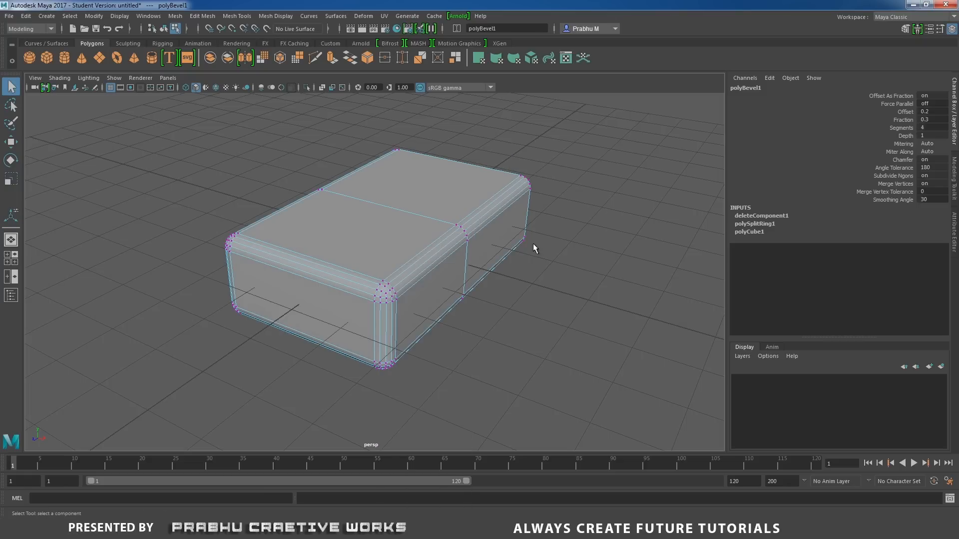
{"action": "left_click_drag", "start_coordinate": [357, 266], "coordinate": [411, 311]}
{"action": "key", "text": "r"}
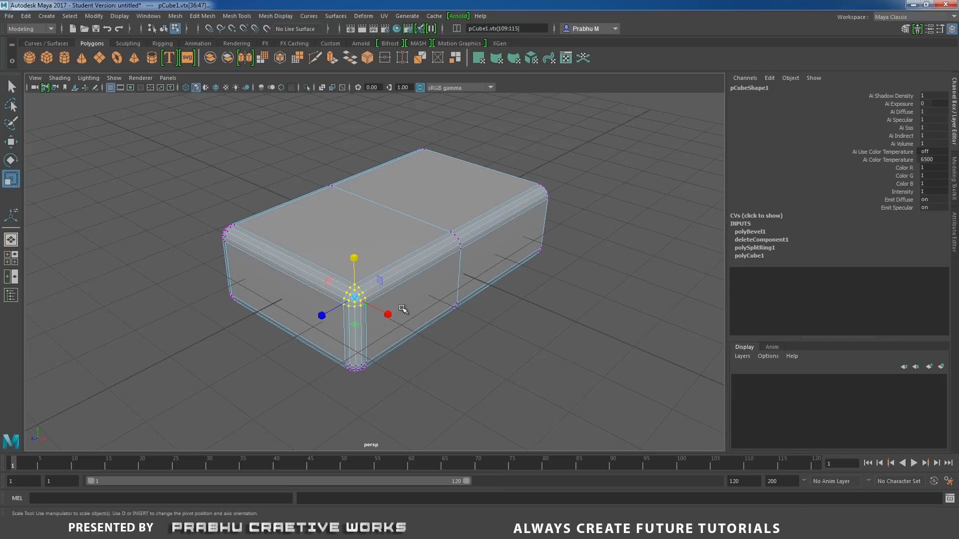
{"action": "left_click_drag", "start_coordinate": [356, 299], "coordinate": [492, 300]}
In the front wireframe view, move the enlarged corner's vertices inward and down, flush with the block's side and top.
{"action": "key", "text": "space"}
{"action": "scroll", "coordinate": [578, 316], "scroll_direction": "up", "scroll_amount": 4}
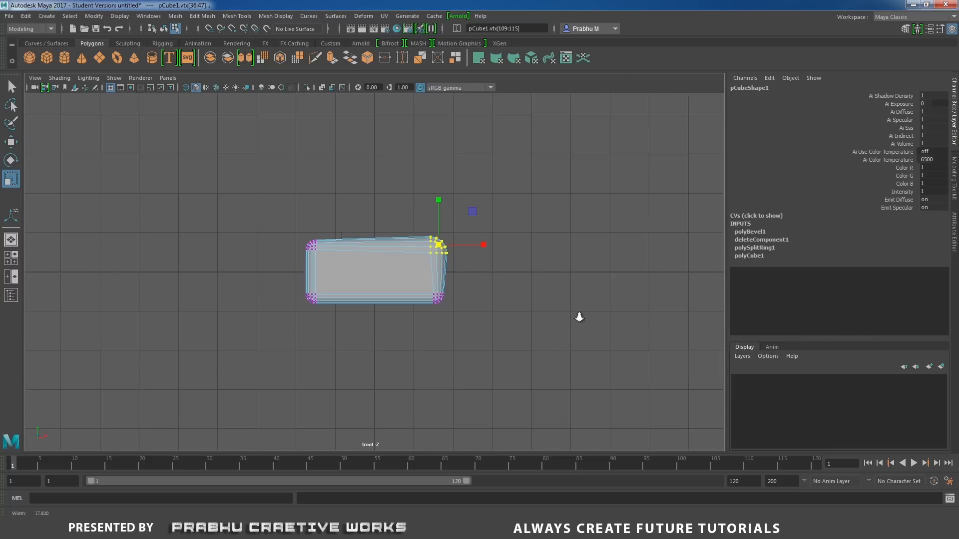
{"action": "key", "text": "4"}
{"action": "scroll", "coordinate": [589, 316], "scroll_direction": "up", "scroll_amount": 1}
{"action": "scroll", "coordinate": [589, 316], "scroll_direction": "up", "scroll_amount": 1}
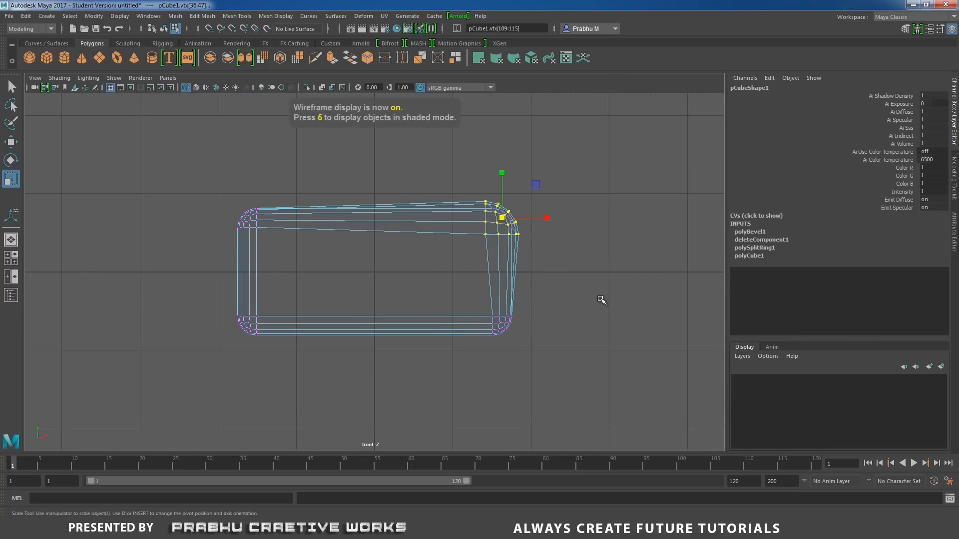
{"action": "key", "text": "w"}
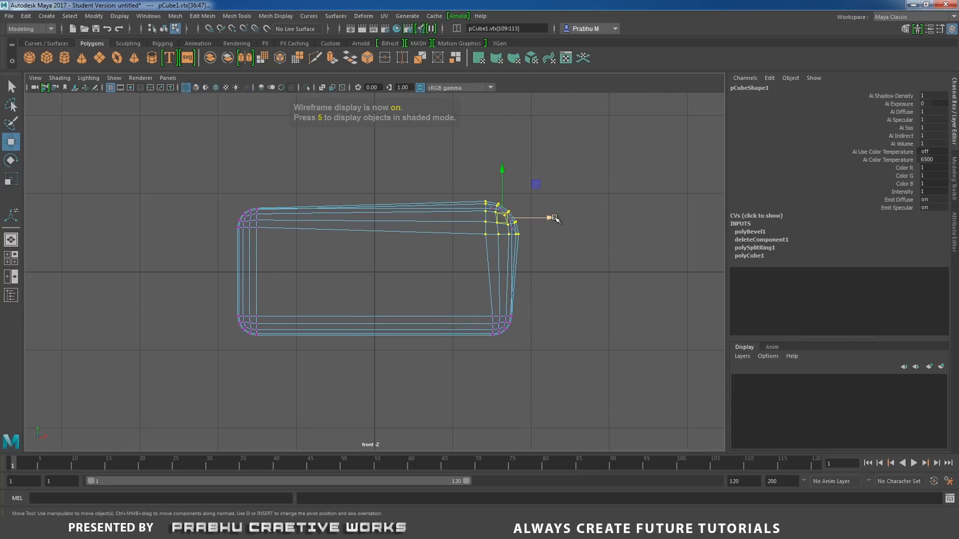
{"action": "left_click_drag", "start_coordinate": [551, 216], "coordinate": [548, 219]}
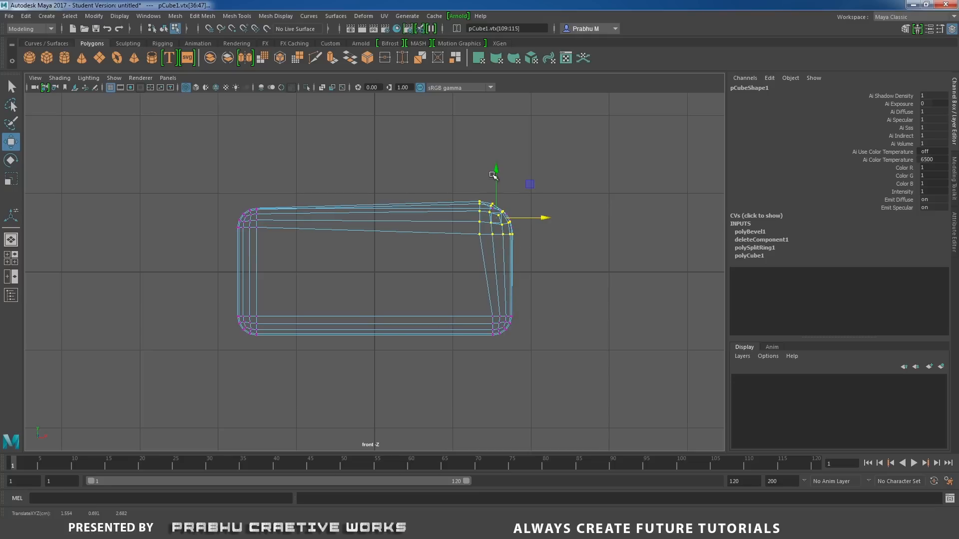
{"action": "left_click_drag", "start_coordinate": [496, 171], "coordinate": [497, 173]}
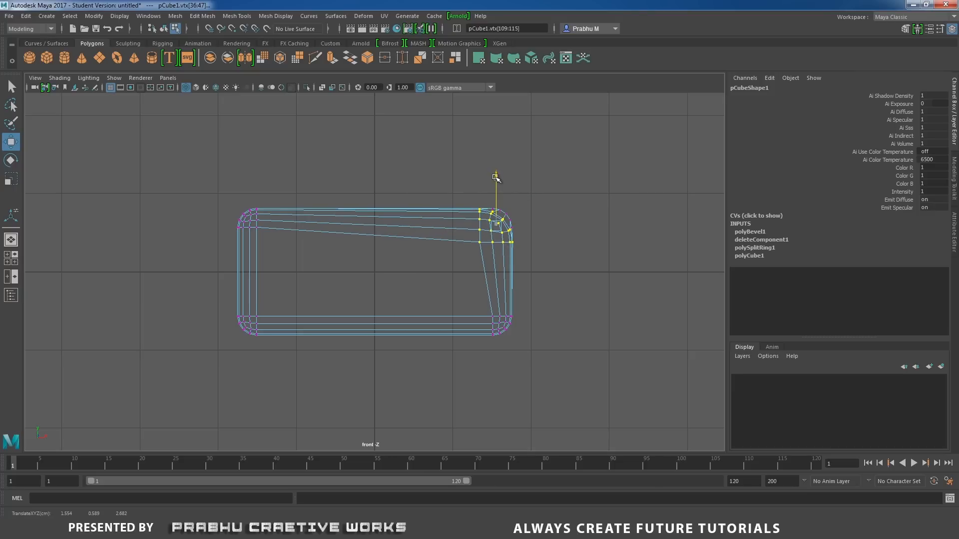
In the side view, move the enlarged corner's vertices inward until they are flush with the block's closed end.
{"action": "key", "text": "space"}
{"action": "left_click_drag", "start_coordinate": [538, 207], "coordinate": [575, 210]}
{"action": "scroll", "coordinate": [338, 251], "scroll_direction": "up", "scroll_amount": 5}
{"action": "middle_click_drag", "start_coordinate": [321, 250], "coordinate": [435, 250], "text": "alt"}
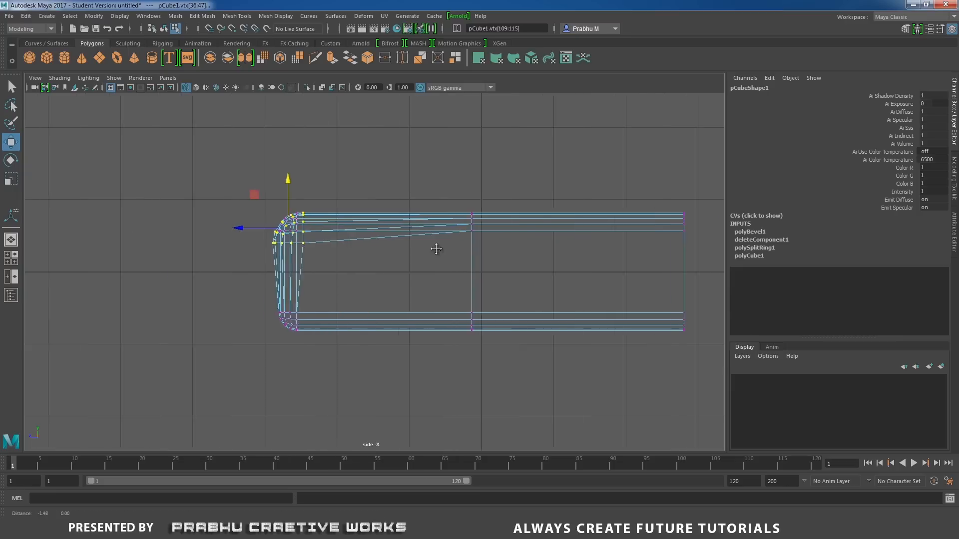
{"action": "scroll", "coordinate": [477, 279], "scroll_direction": "up", "scroll_amount": 3}
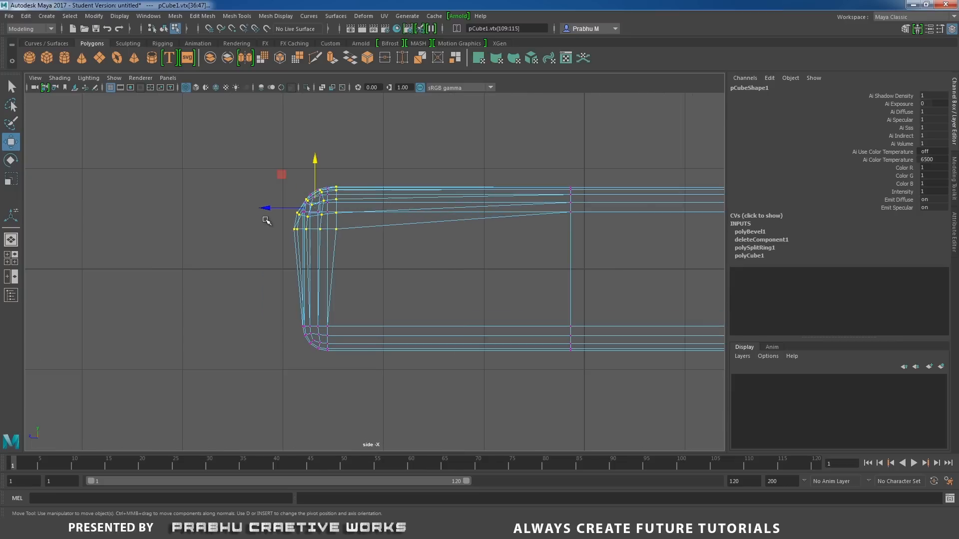
{"action": "left_click_drag", "start_coordinate": [268, 208], "coordinate": [276, 208]}
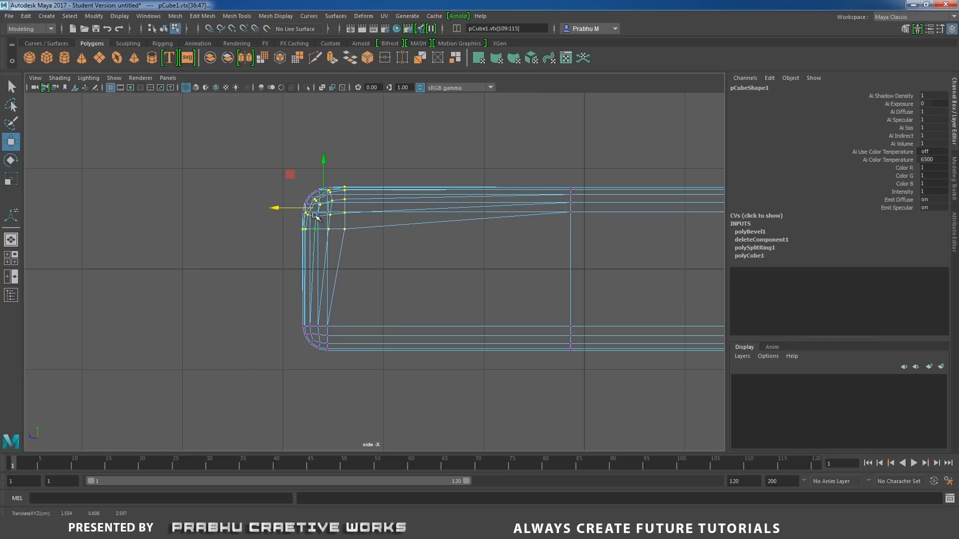
Return to the shaded perspective view and examine the reshaped corner from several angles in object mode.
{"action": "key", "text": "space"}
{"action": "mouse_move", "coordinate": [382, 215]}
{"action": "left_mouse_down"}
{"action": "mouse_move", "coordinate": [382, 250]}
{"action": "mouse_move", "coordinate": [349, 265]}
{"action": "mouse_move", "coordinate": [445, 298]}
{"action": "left_mouse_up"}
{"action": "key", "text": "5"}
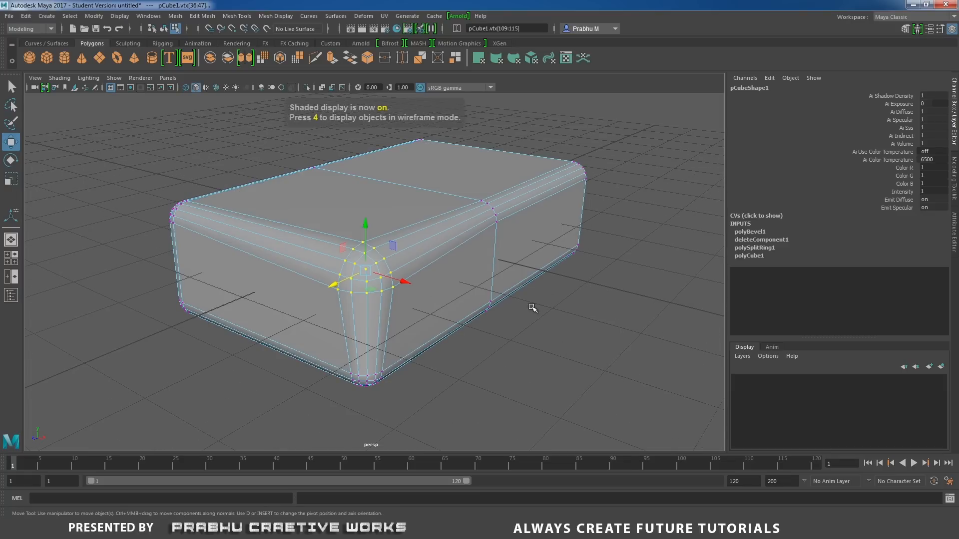
{"action": "left_click", "coordinate": [553, 306]}
{"action": "right_click_drag", "start_coordinate": [392, 230], "coordinate": [272, 250]}
{"action": "left_click", "coordinate": [639, 276]}
{"action": "left_click_drag", "start_coordinate": [271, 250], "coordinate": [279, 319], "text": "alt"}
{"action": "right_click_drag", "start_coordinate": [280, 319], "coordinate": [504, 348], "text": "alt"}
{"action": "left_click_drag", "start_coordinate": [390, 332], "coordinate": [426, 303], "text": "alt"}
{"action": "left_click", "coordinate": [398, 272]}
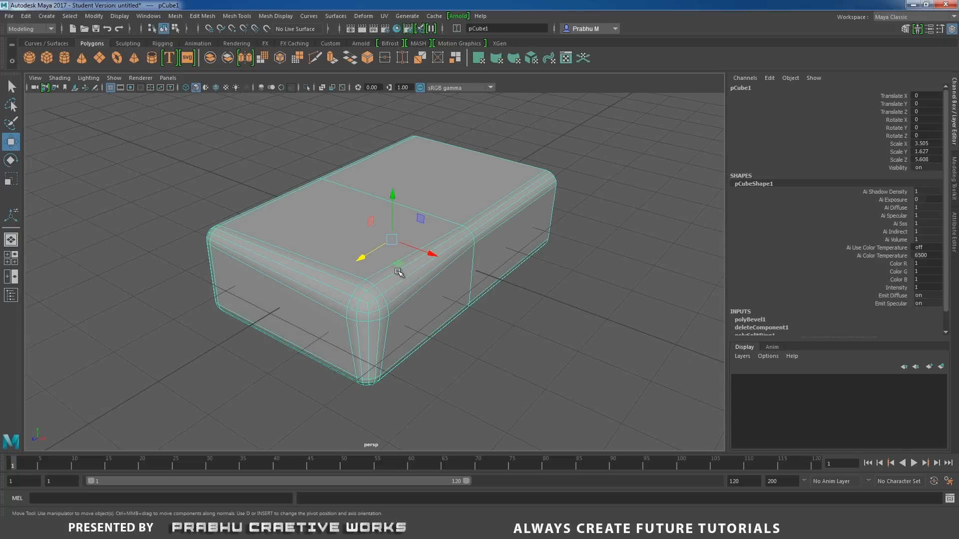
Reselect the upper corner's vertices and scale them up uniformly by about 1.09.
{"action": "right_click_drag", "start_coordinate": [398, 270], "coordinate": [337, 268]}
{"action": "left_click_drag", "start_coordinate": [326, 265], "coordinate": [413, 326]}
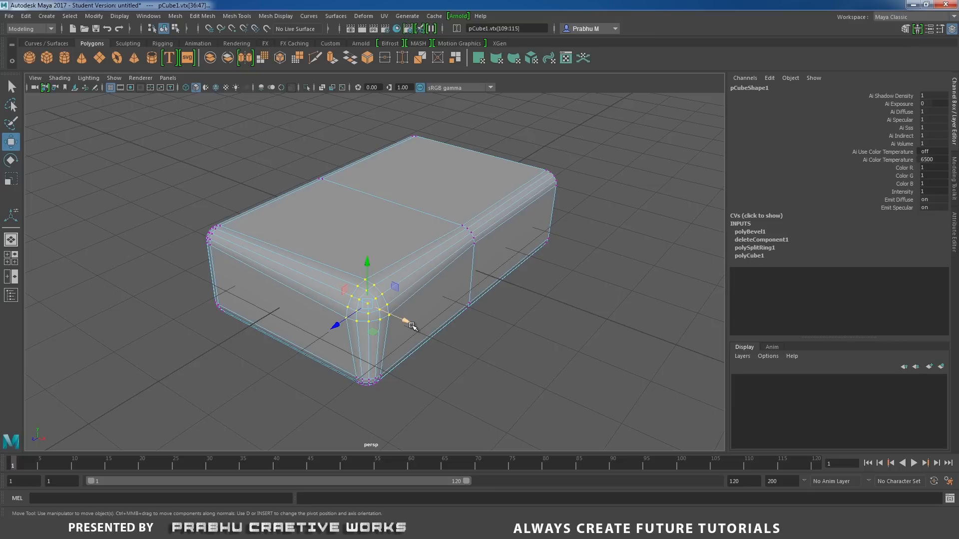
{"action": "key", "text": "r"}
{"action": "left_click_drag", "start_coordinate": [368, 304], "coordinate": [370, 305]}
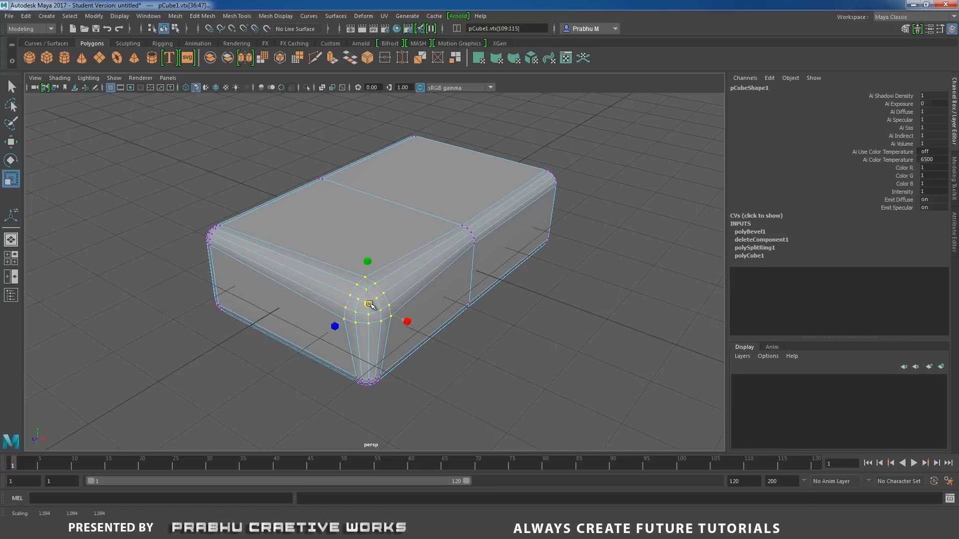
In the front wireframe view, shift the rescaled upper corner's vertices inward and down until flush with the block's side and top edges.
{"action": "key", "text": "space"}
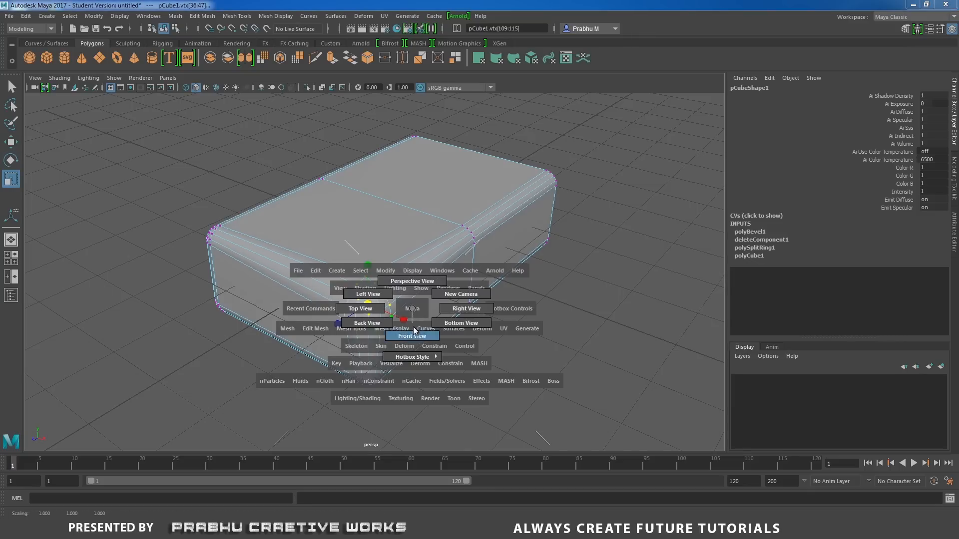
{"action": "left_click_drag", "start_coordinate": [414, 328], "coordinate": [413, 333]}
{"action": "scroll", "coordinate": [545, 329], "scroll_direction": "up", "scroll_amount": 2}
{"action": "middle_click_drag", "start_coordinate": [503, 287], "coordinate": [482, 296], "text": "alt"}
{"action": "scroll", "coordinate": [553, 336], "scroll_direction": "up", "scroll_amount": 1}
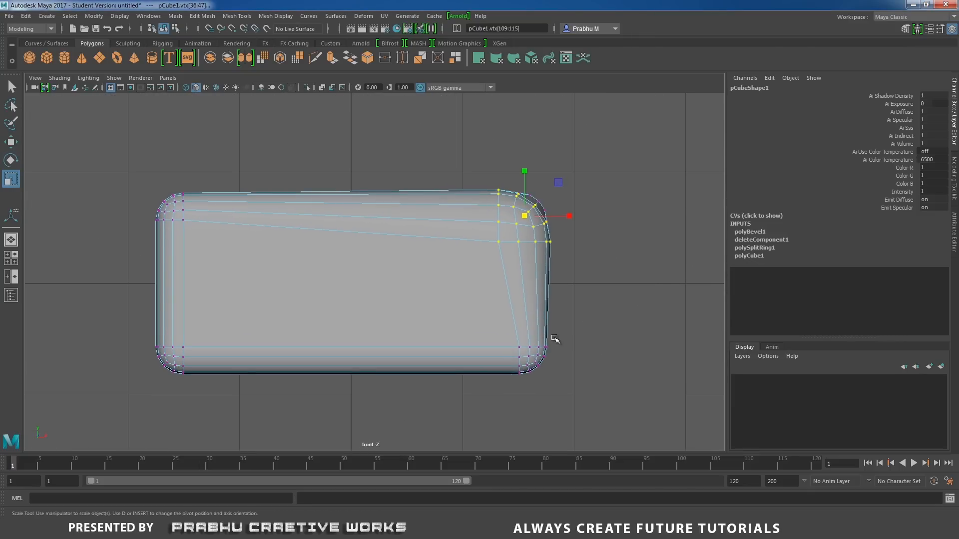
{"action": "key", "text": "4"}
{"action": "key", "text": "w"}
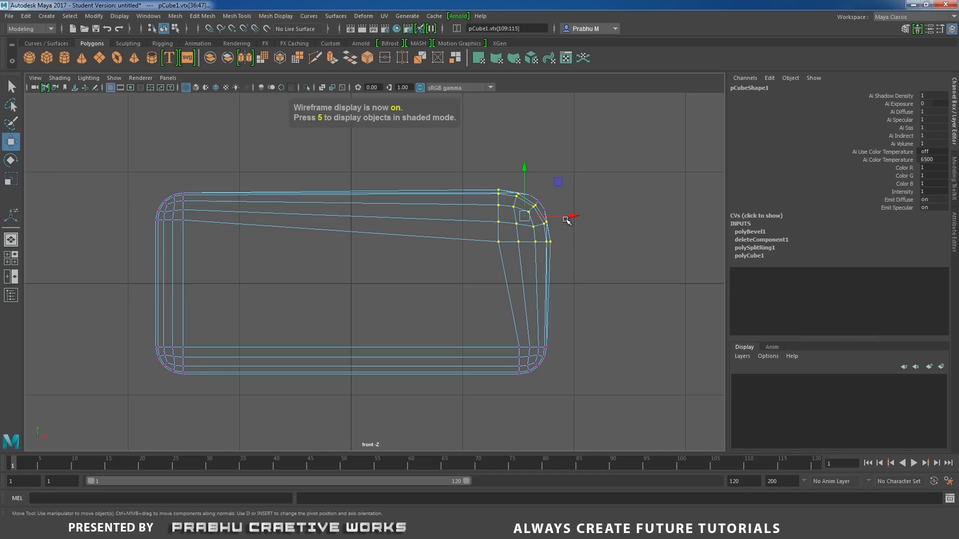
{"action": "left_click_drag", "start_coordinate": [573, 216], "coordinate": [568, 216]}
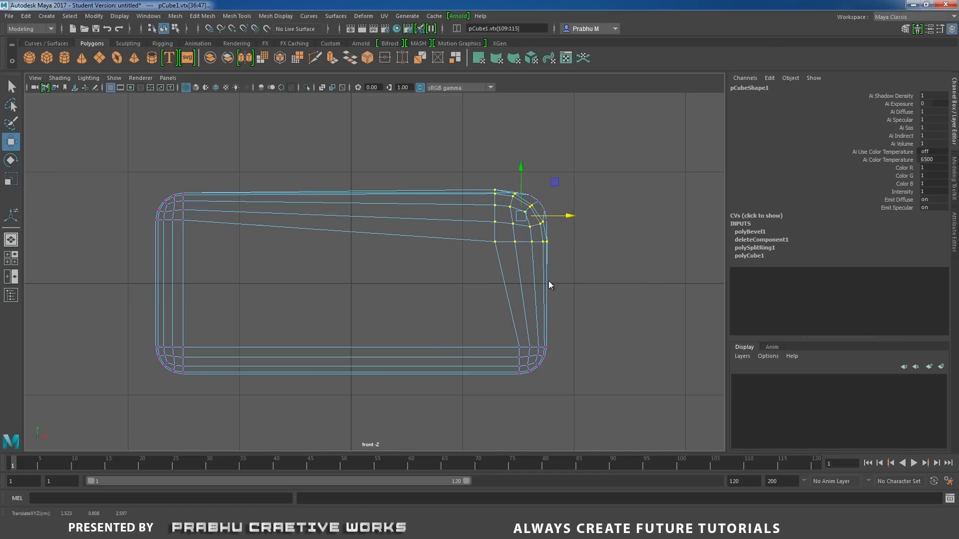
{"action": "key", "text": "space"}
{"action": "left_click_drag", "start_coordinate": [520, 167], "coordinate": [521, 170]}
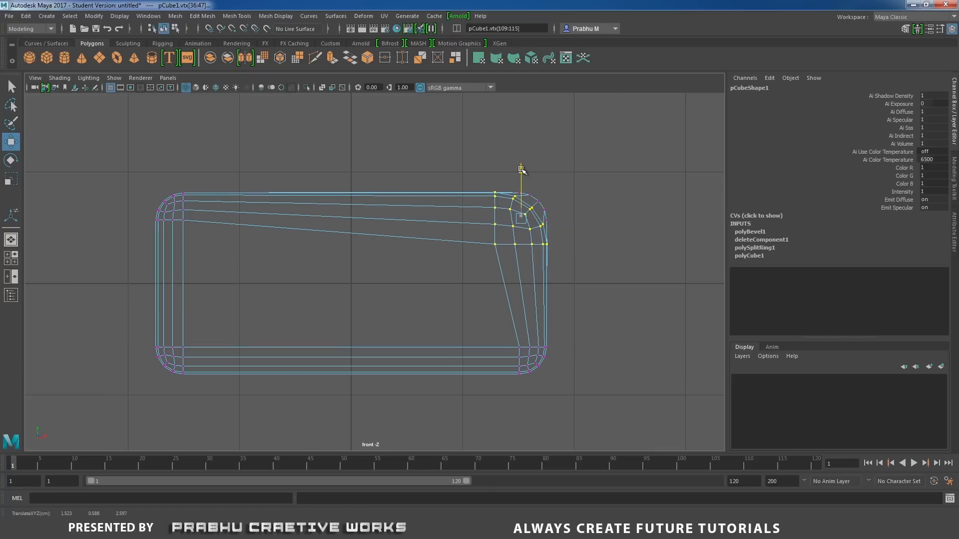
In the side view, nudge the corner's vertices inward along Z until they are flush with the block's end.
{"action": "key", "text": "space"}
{"action": "left_click_drag", "start_coordinate": [562, 253], "coordinate": [582, 251]}
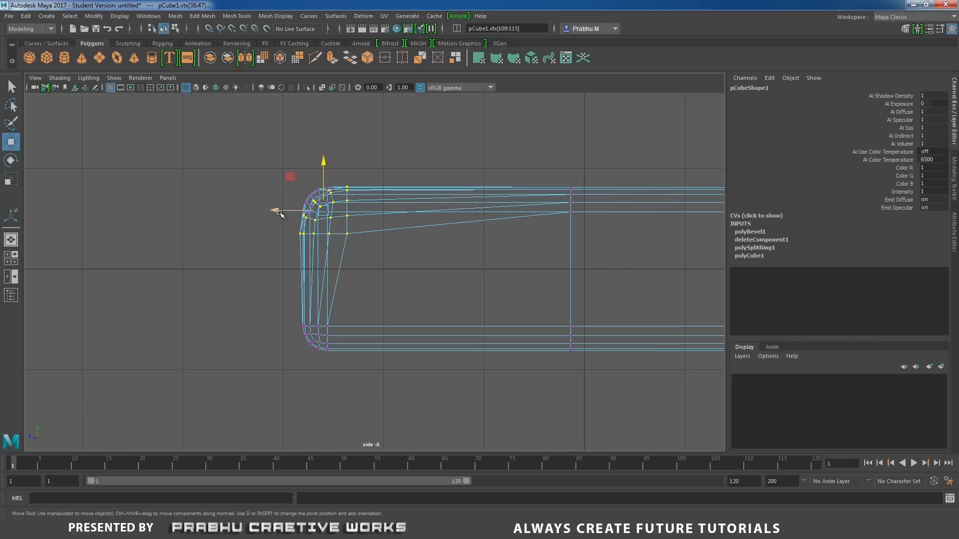
{"action": "left_click_drag", "start_coordinate": [278, 211], "coordinate": [281, 212]}
Return to the shaded perspective view, deselect the block and save the scene as Model01.ma in D:\Used_Eraser\scenes.
{"action": "key", "text": "space"}
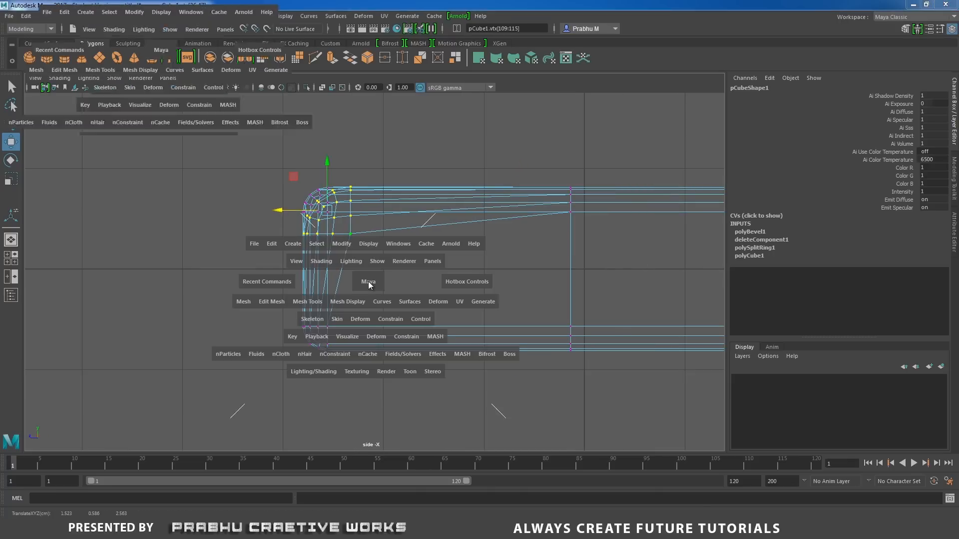
{"action": "left_click_drag", "start_coordinate": [368, 281], "coordinate": [368, 254]}
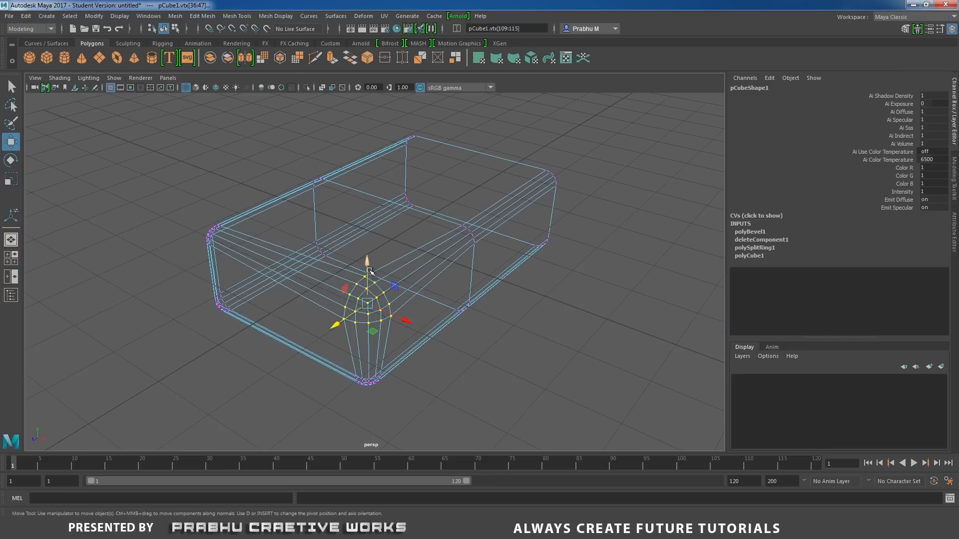
{"action": "key", "text": "5"}
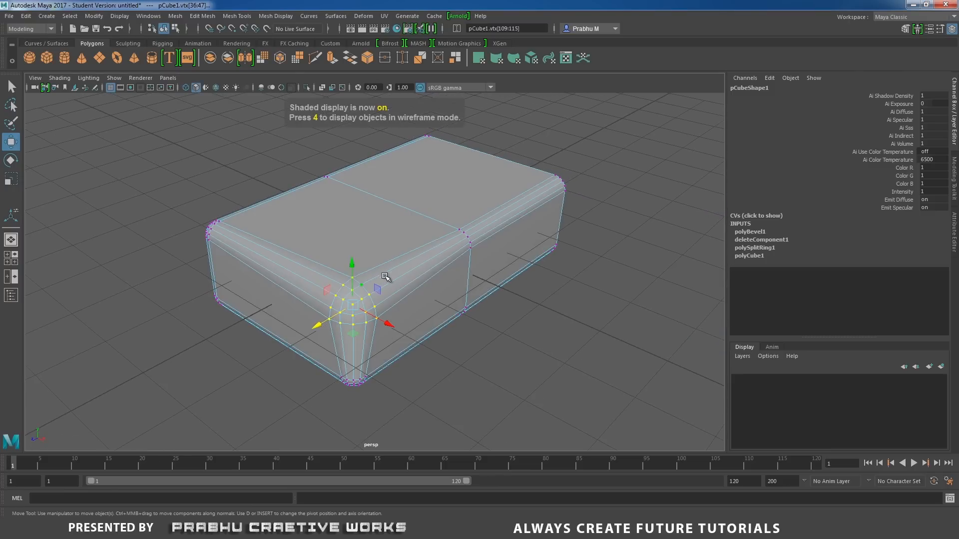
{"action": "right_click_drag", "start_coordinate": [429, 238], "coordinate": [475, 239]}
{"action": "left_click", "coordinate": [542, 287]}
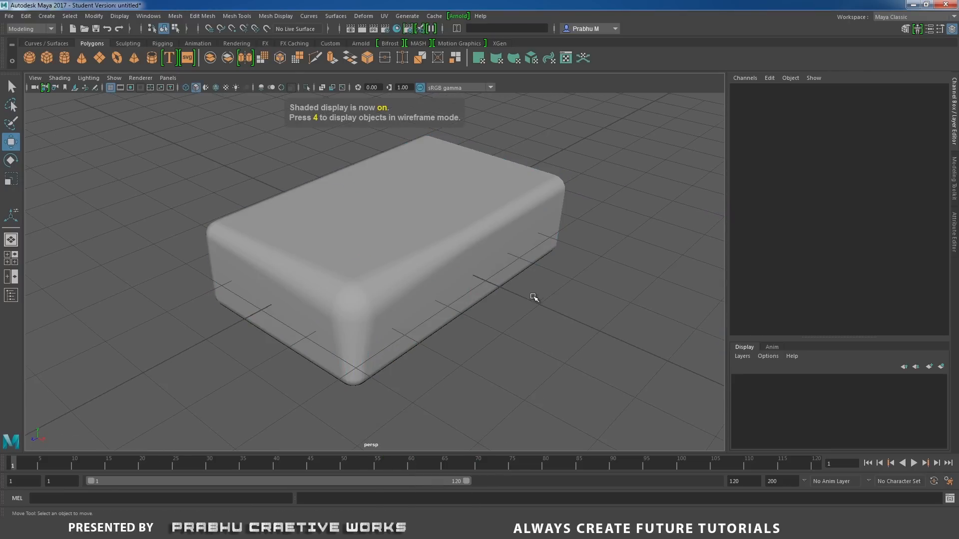
{"action": "right_click_drag", "start_coordinate": [534, 298], "coordinate": [435, 298], "text": "alt"}
{"action": "key", "text": "ctrl+s"}
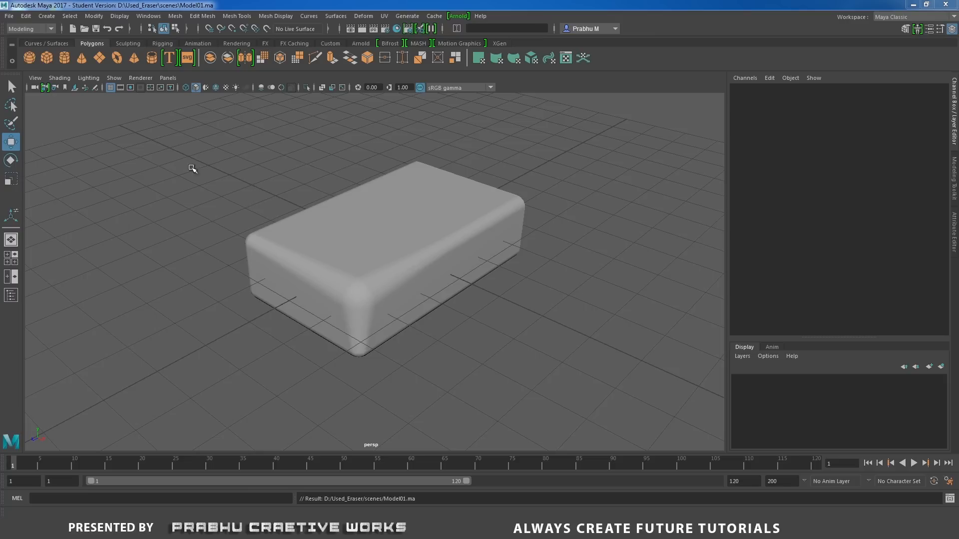
Create a polygon cylinder and move it along Z to about 4.38, beyond the end of the eraser block.
{"action": "left_click", "coordinate": [46, 16]}
{"action": "mouse_move", "coordinate": [69, 52]}
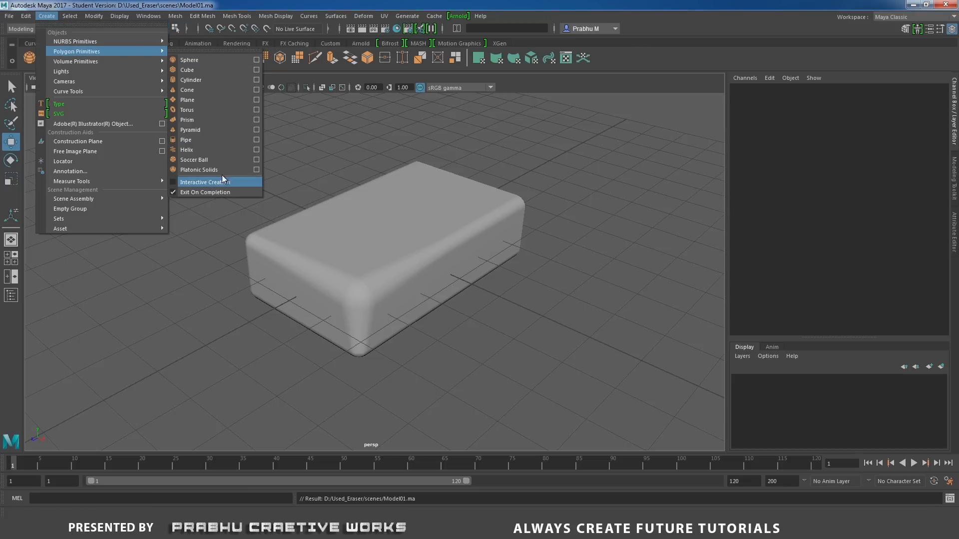
{"action": "left_click", "coordinate": [194, 80]}
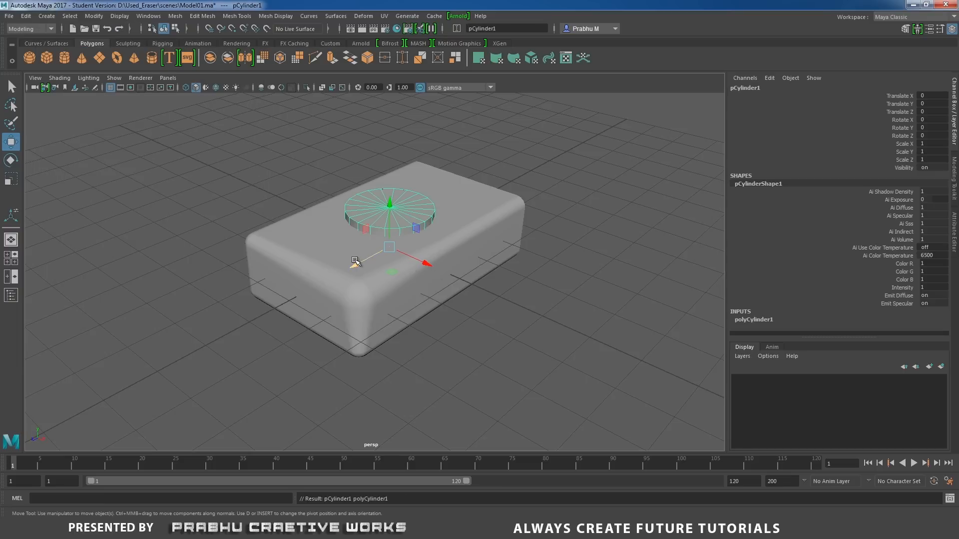
{"action": "left_click_drag", "start_coordinate": [354, 264], "coordinate": [204, 345]}
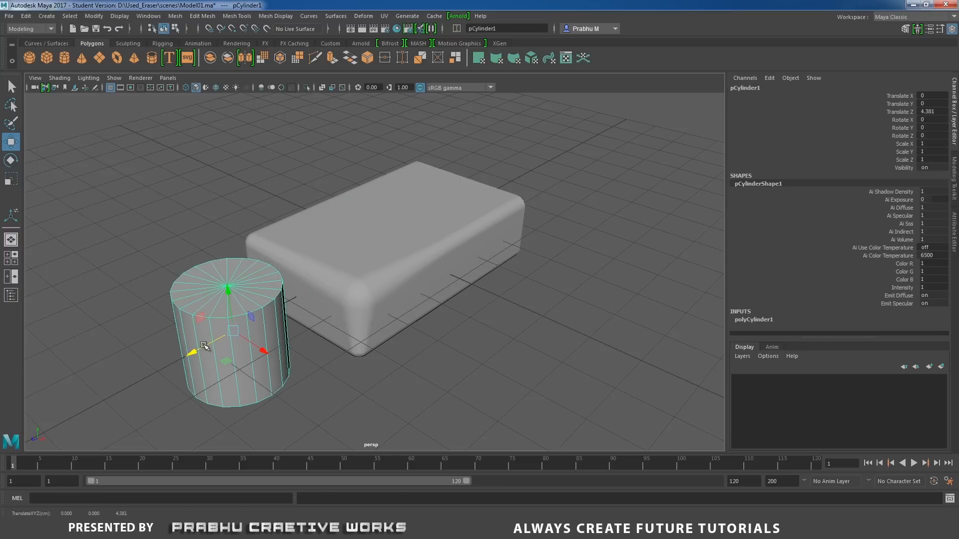
Lay the cylinder on its side by setting its Rotate Z to -90.
{"action": "key", "text": "e"}
{"action": "left_click_drag", "start_coordinate": [253, 321], "coordinate": [430, 342]}
{"action": "left_click", "coordinate": [932, 135]}
{"action": "type", "text": "-"}
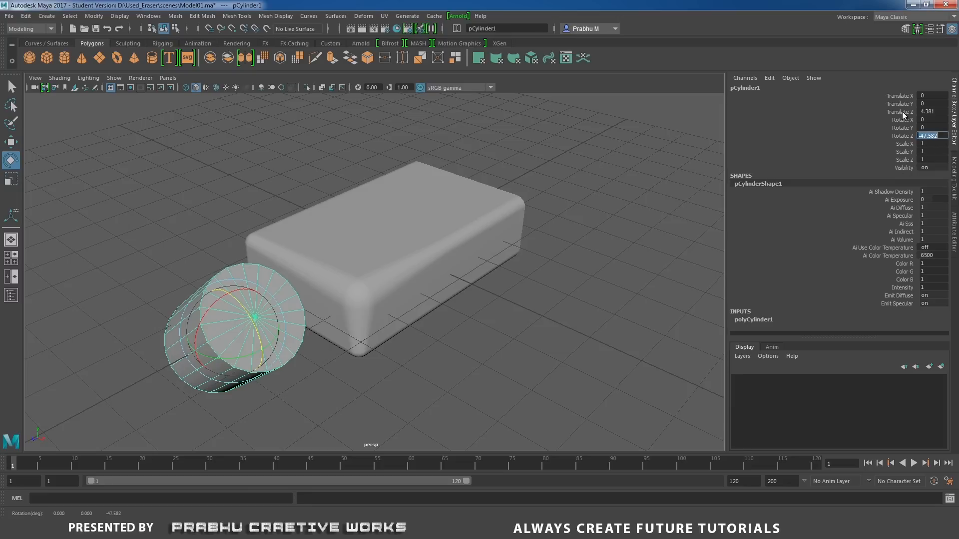
{"action": "type", "text": "90"}
{"action": "key", "text": "Return"}
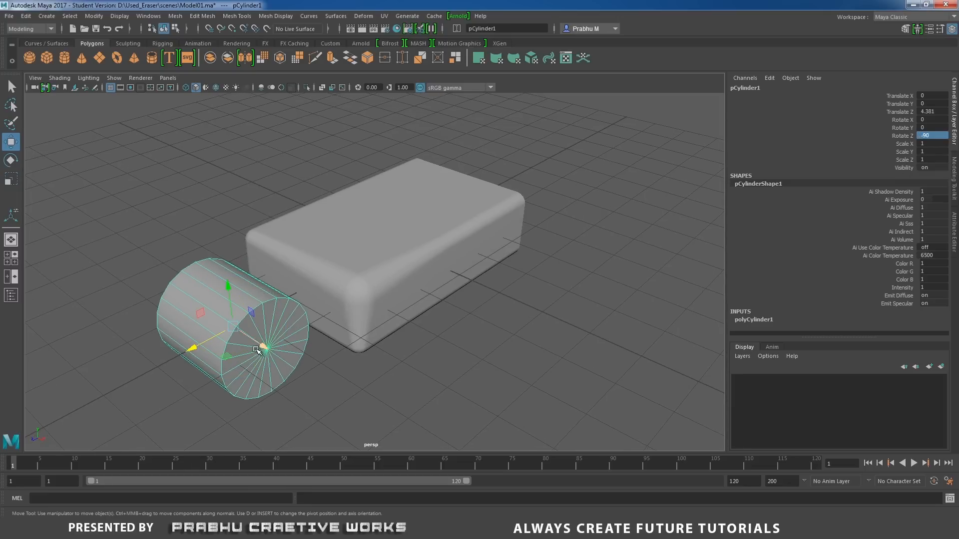
Move the cylinder along X to about 1.9 and set its Rotate X to -45 so it angles across the block's corner.
{"action": "left_click_drag", "start_coordinate": [256, 349], "coordinate": [316, 397]}
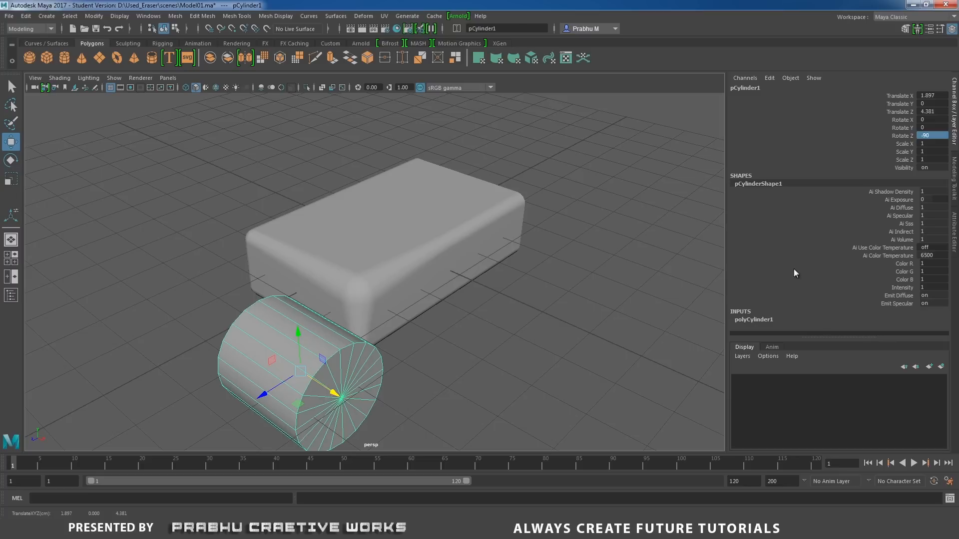
{"action": "key", "text": "e"}
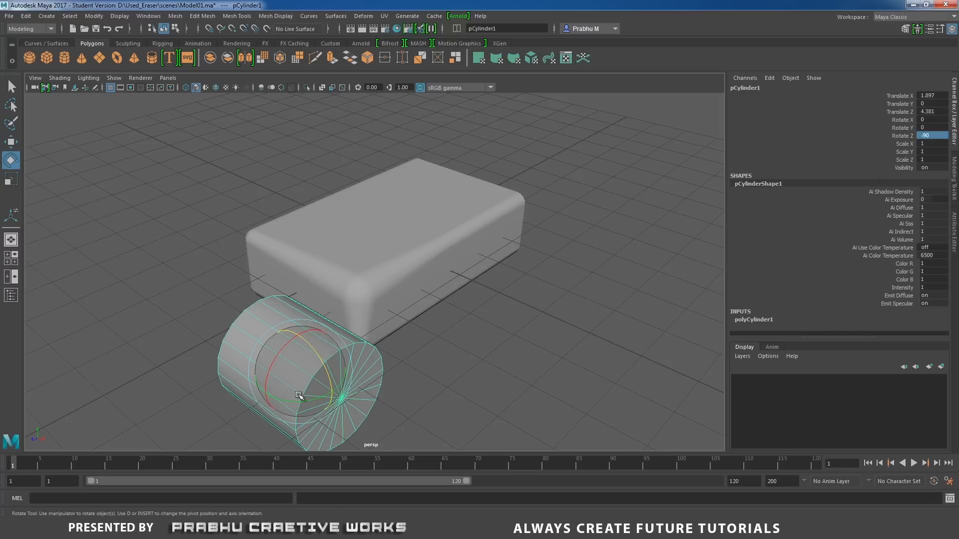
{"action": "left_click_drag", "start_coordinate": [294, 402], "coordinate": [316, 400]}
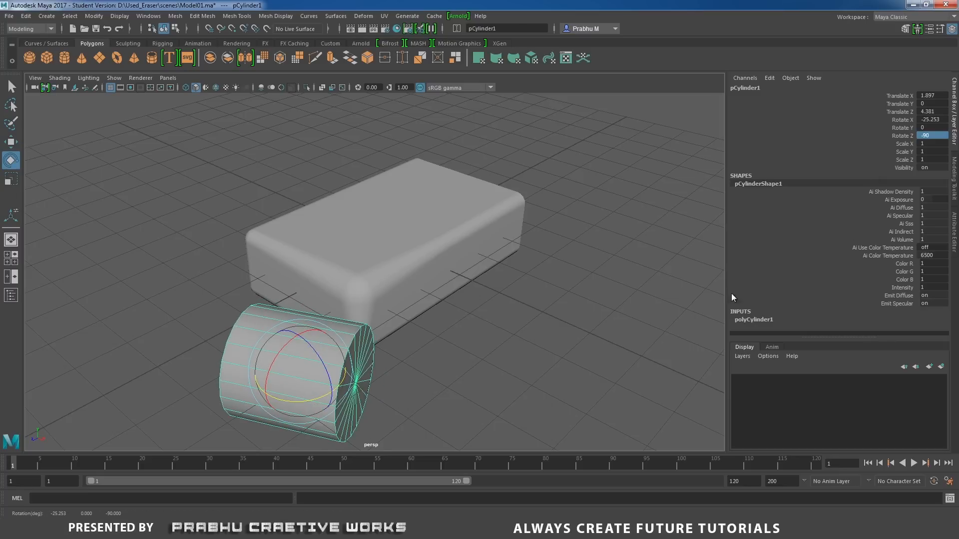
{"action": "left_click", "coordinate": [942, 119]}
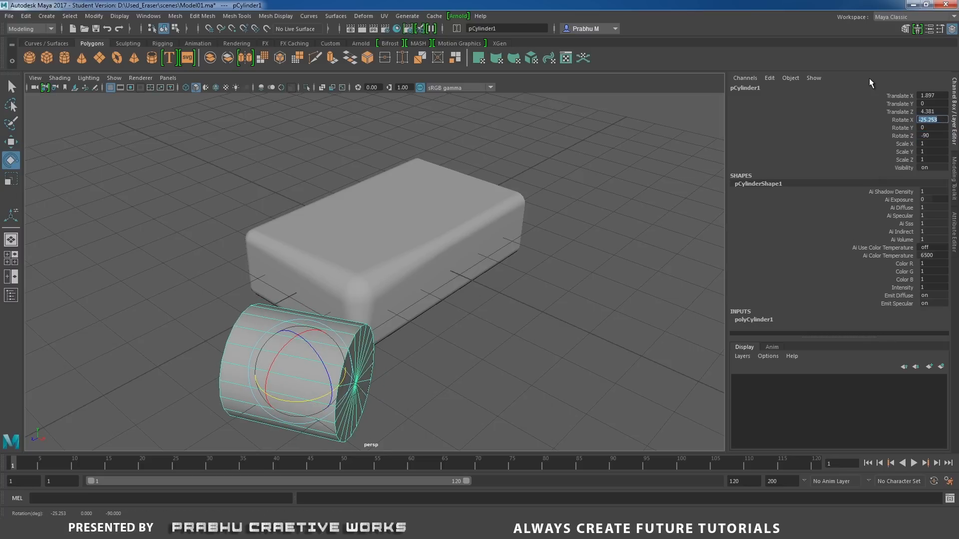
{"action": "type", "text": ".45"}
{"action": "key", "text": "Return"}
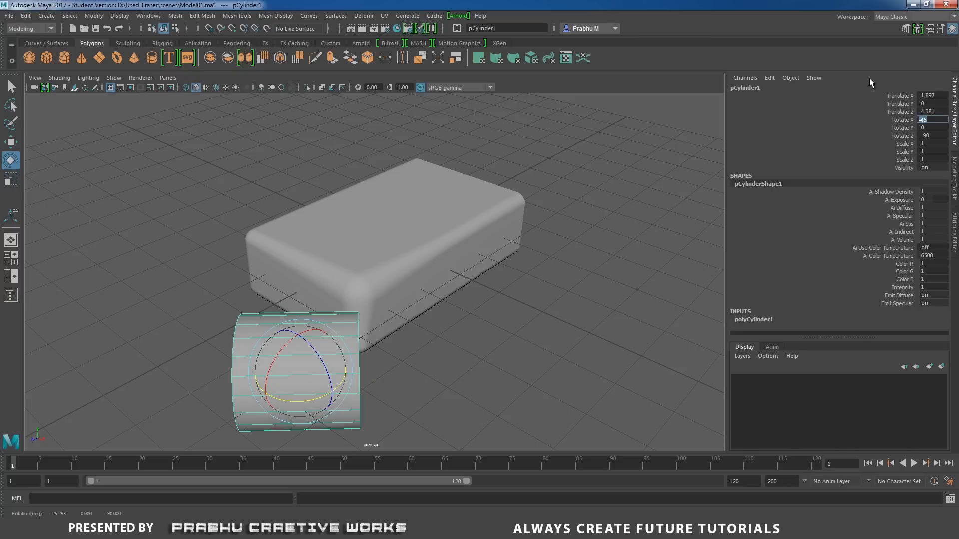
Scale the cylinder down uniformly to about 0.21.
{"action": "left_click", "coordinate": [257, 318]}
{"action": "key", "text": "w"}
{"action": "left_click", "coordinate": [369, 408]}
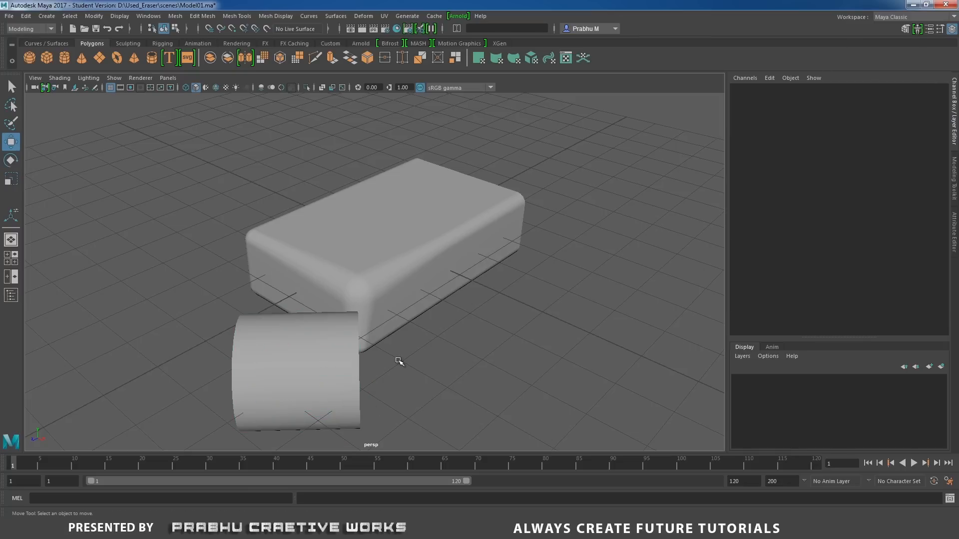
{"action": "left_click_drag", "start_coordinate": [398, 361], "coordinate": [401, 286], "text": "alt"}
{"action": "left_click", "coordinate": [332, 332]}
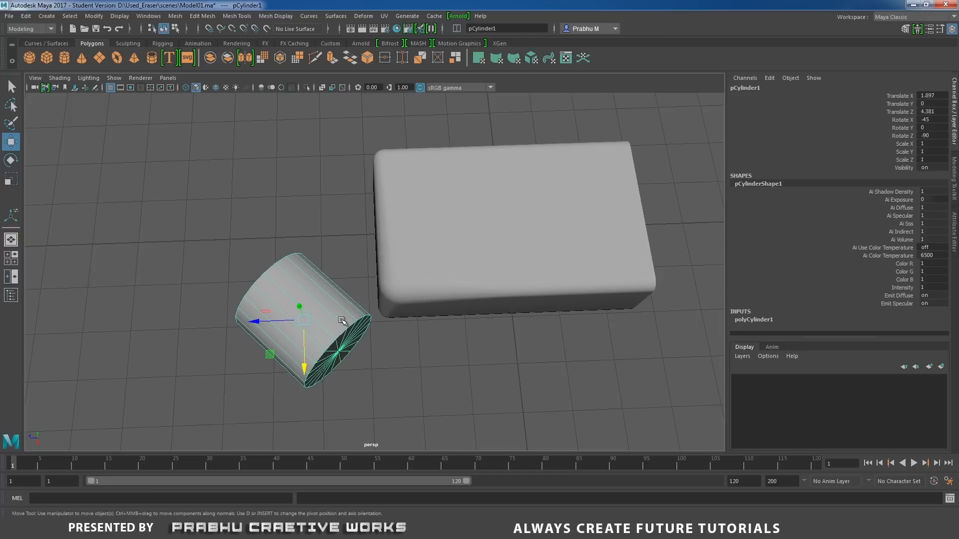
{"action": "key", "text": "r"}
{"action": "left_click_drag", "start_coordinate": [310, 339], "coordinate": [224, 329], "text": "alt"}
{"action": "key", "text": "w"}
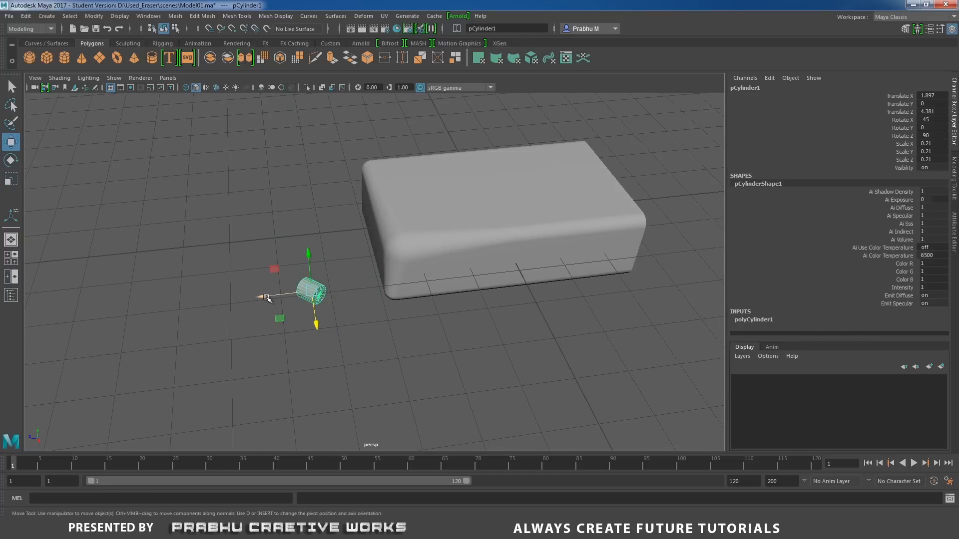
Move the small cylinder along Z to about 3.18, close to the block's worn corner, and keep it selected.
{"action": "left_click_drag", "start_coordinate": [266, 298], "coordinate": [325, 292]}
{"action": "scroll", "coordinate": [357, 335], "scroll_direction": "up", "scroll_amount": 3}
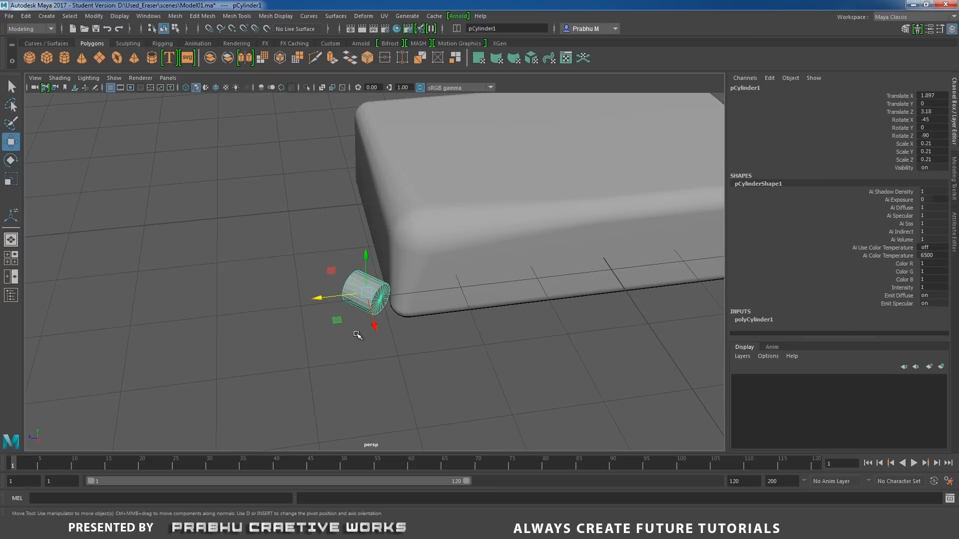
{"action": "left_click", "coordinate": [349, 327]}
{"action": "left_click_drag", "start_coordinate": [345, 266], "coordinate": [372, 342]}
{"action": "left_click", "coordinate": [365, 355]}
{"action": "left_click", "coordinate": [361, 296]}
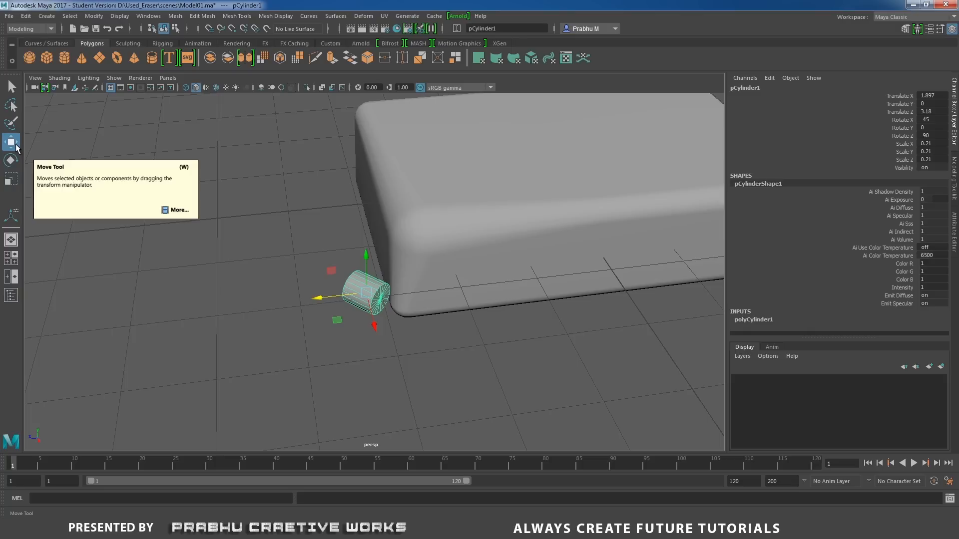
Set the Move tool's axis orientation to Object and shift the cylinder to the worn corner, at about X 2.19, Y 1.08, Z 2.89.
{"action": "double_click", "coordinate": [10, 142]}
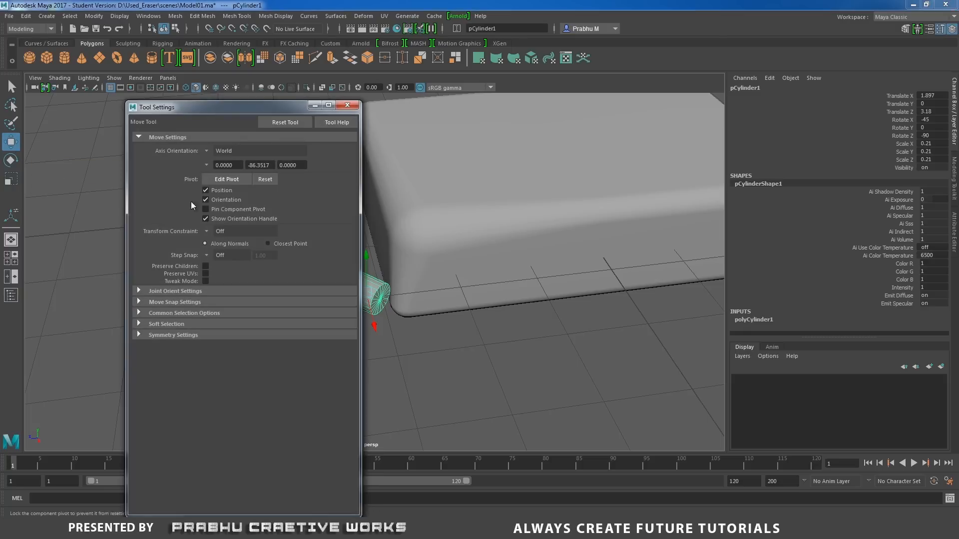
{"action": "left_click", "coordinate": [206, 151]}
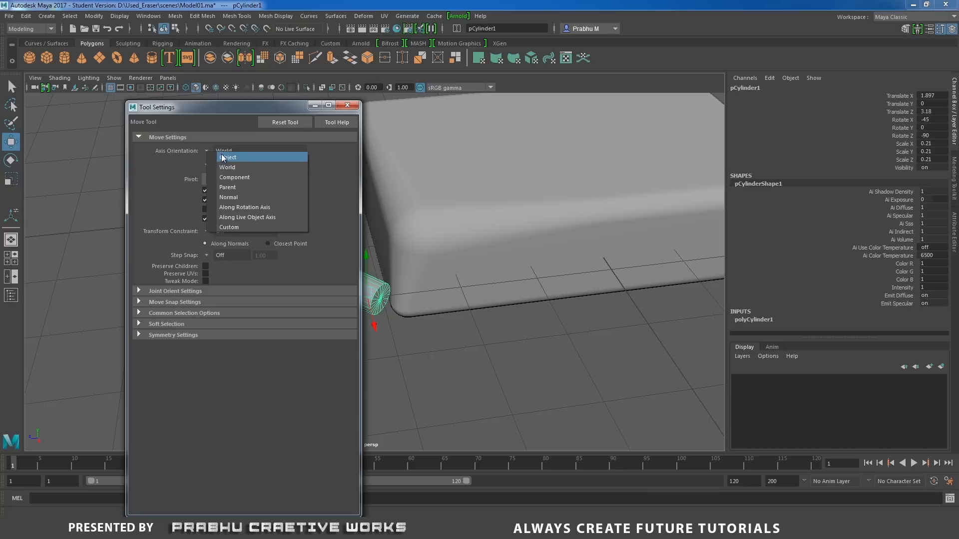
{"action": "left_click", "coordinate": [227, 158]}
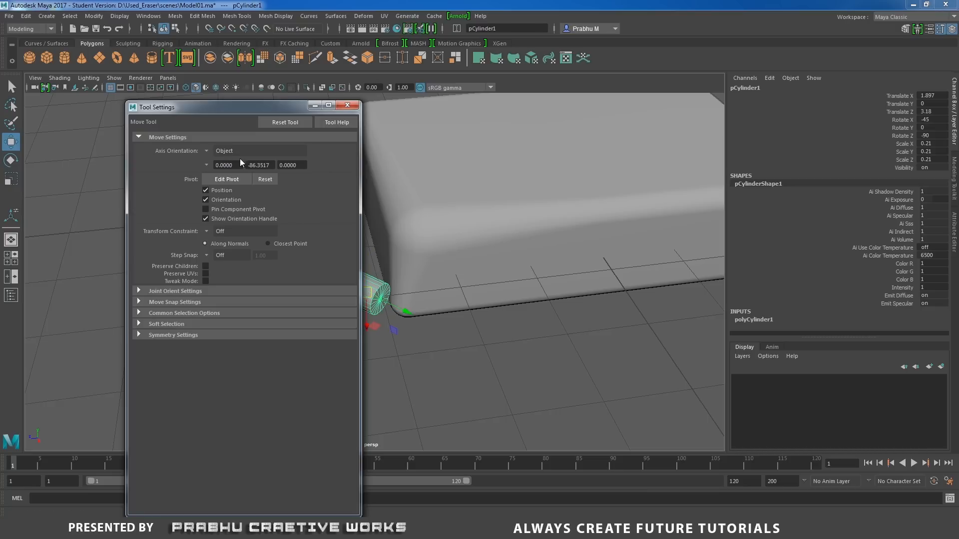
{"action": "left_click", "coordinate": [342, 107]}
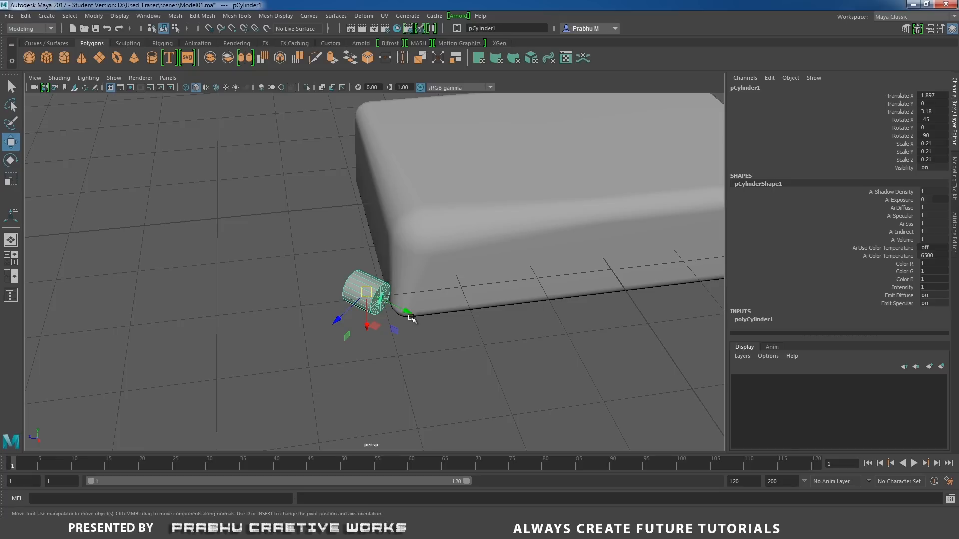
{"action": "mouse_move", "coordinate": [410, 318]}
{"action": "left_mouse_down"}
{"action": "mouse_move", "coordinate": [407, 334]}
{"action": "mouse_move", "coordinate": [396, 272]}
{"action": "mouse_move", "coordinate": [407, 325]}
{"action": "left_mouse_up"}
{"action": "right_click_drag", "start_coordinate": [407, 326], "coordinate": [450, 364], "text": "alt"}
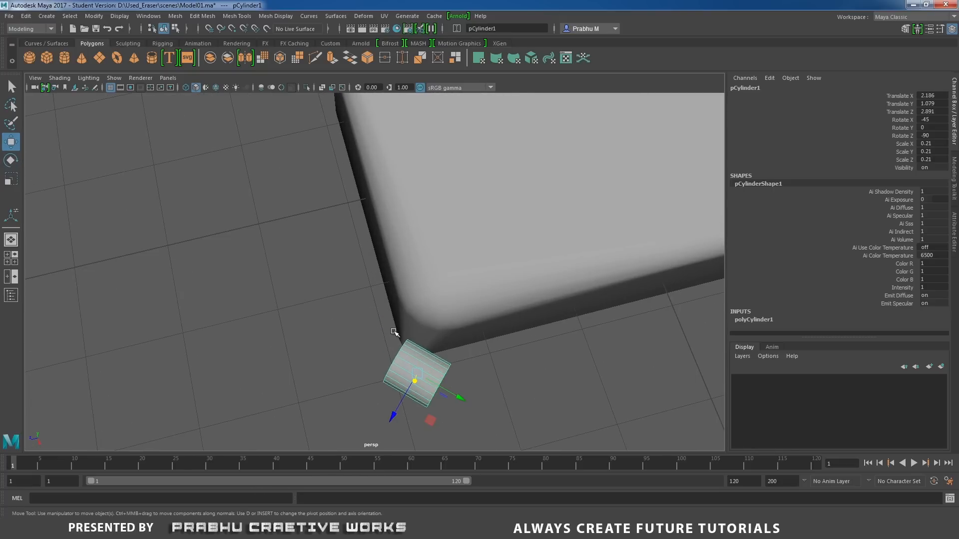
Set the Scale tool's axis orientation to Object and scale the cylinder down uniformly to about 0.116.
{"action": "key", "text": "r"}
{"action": "left_click_drag", "start_coordinate": [394, 332], "coordinate": [406, 316], "text": "alt"}
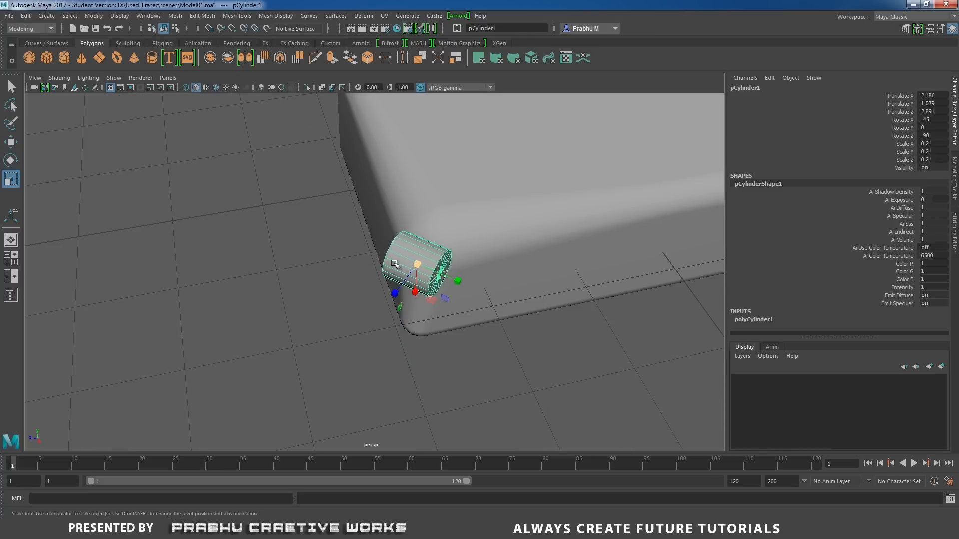
{"action": "double_click", "coordinate": [12, 180]}
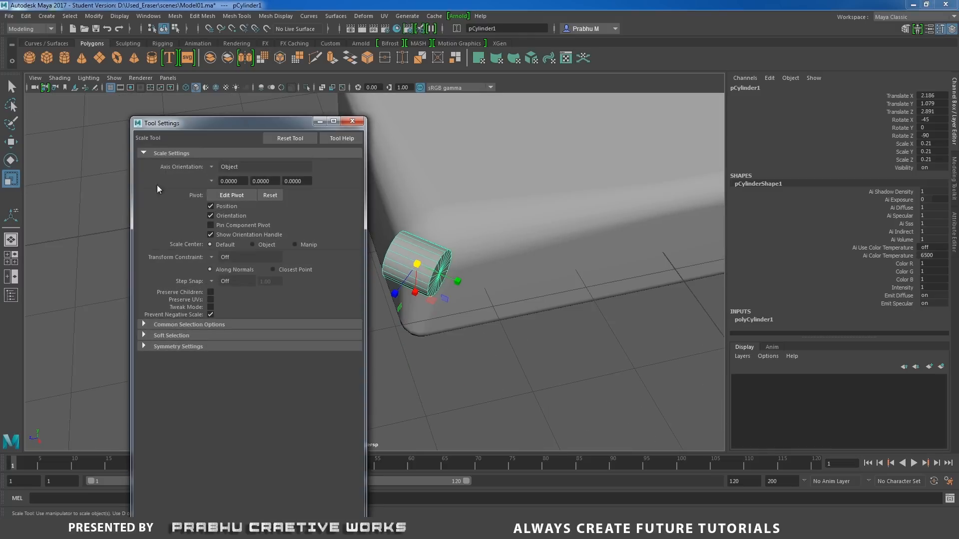
{"action": "left_click", "coordinate": [213, 166]}
{"action": "left_click", "coordinate": [243, 182]}
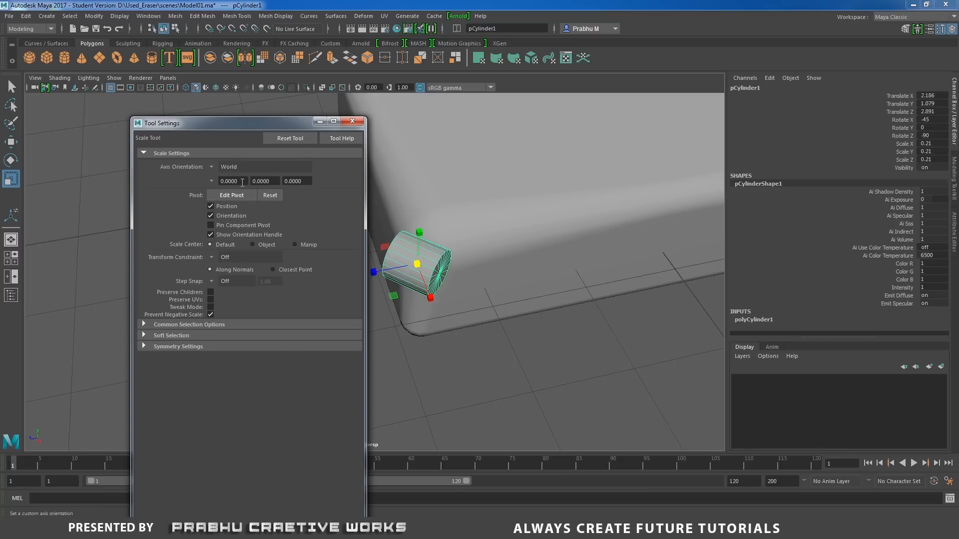
{"action": "left_click", "coordinate": [212, 167]}
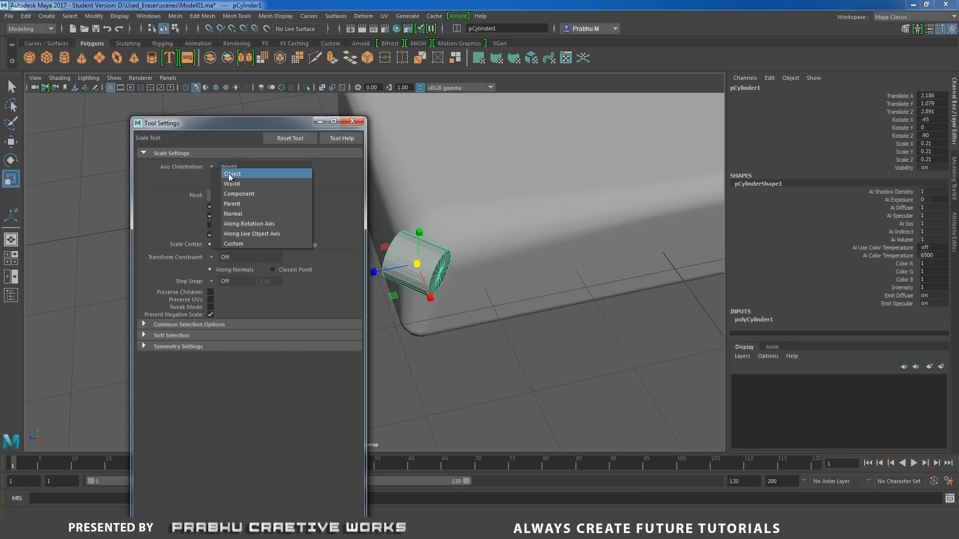
{"action": "left_click", "coordinate": [231, 174]}
{"action": "left_click", "coordinate": [352, 121]}
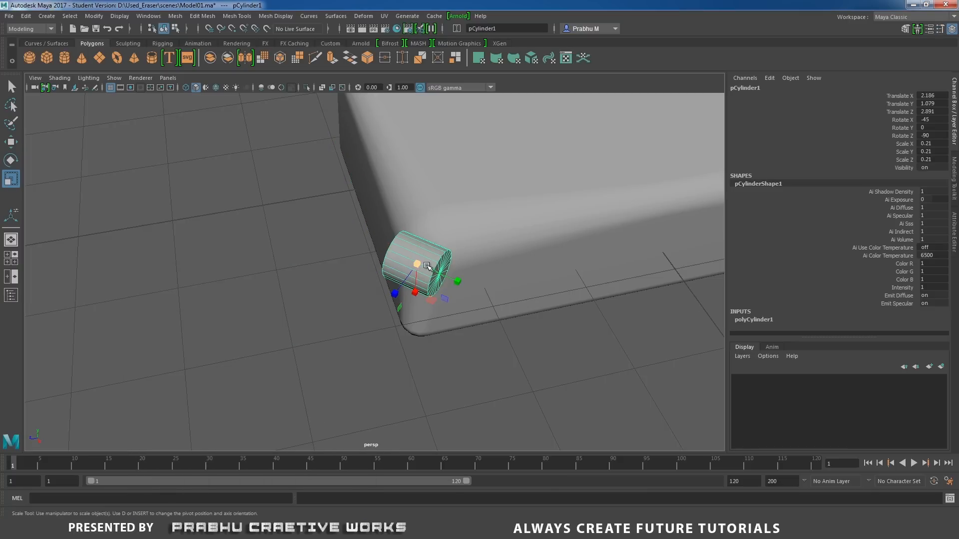
{"action": "left_click_drag", "start_coordinate": [417, 265], "coordinate": [390, 272]}
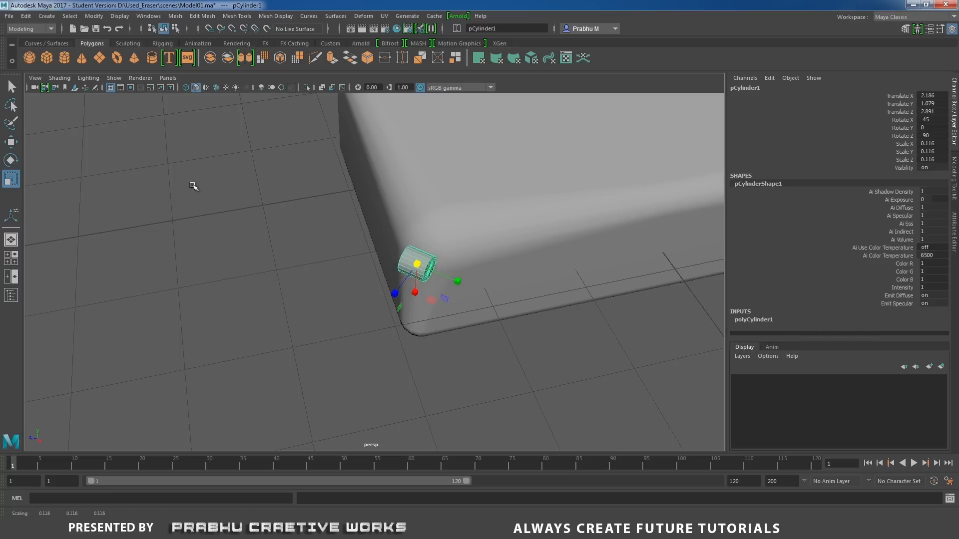
Move the cylinder against the block's worn corner, at about X 1.68, Y 0.67, Z 2.66.
{"action": "left_click_drag", "start_coordinate": [194, 187], "coordinate": [206, 247], "text": "alt"}
{"action": "key", "text": "w"}
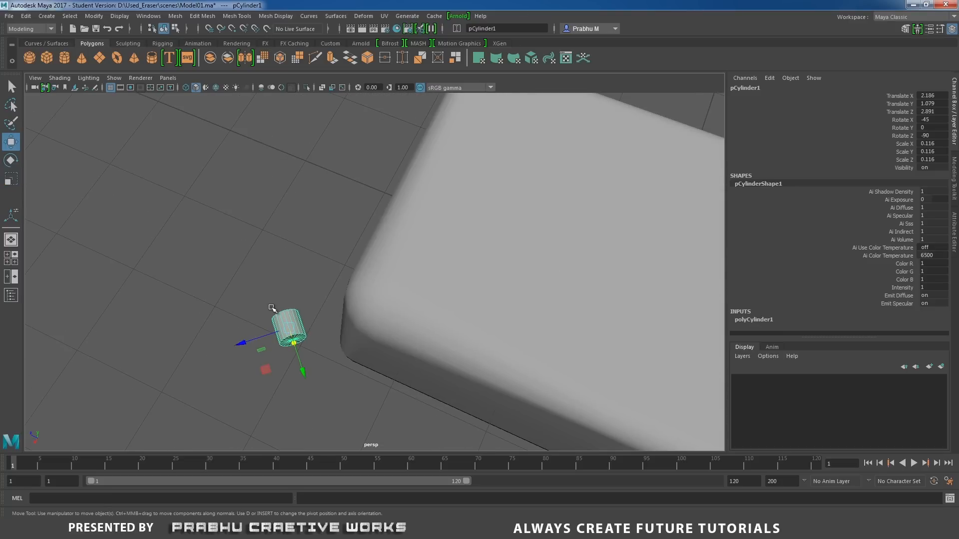
{"action": "left_click_drag", "start_coordinate": [234, 343], "coordinate": [447, 337]}
{"action": "left_click_drag", "start_coordinate": [545, 243], "coordinate": [499, 244]}
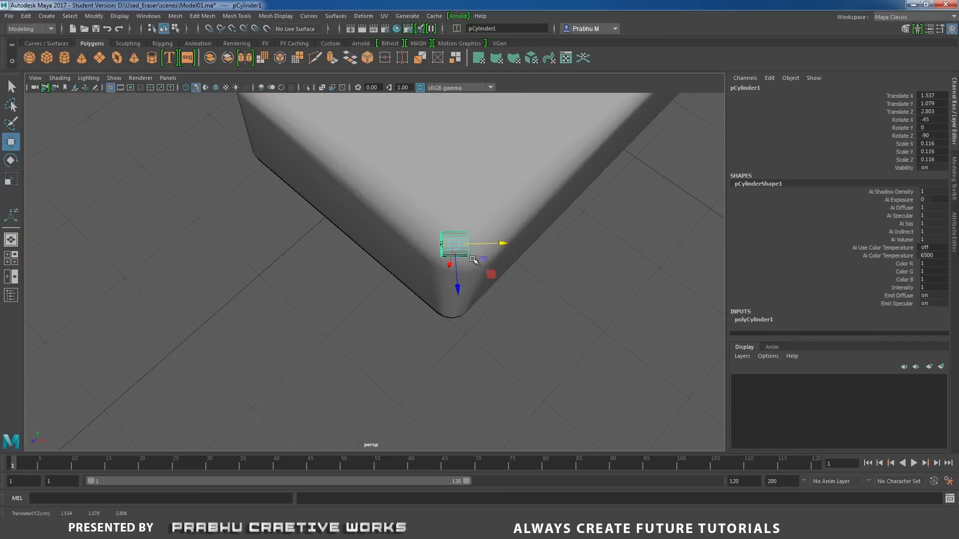
{"action": "left_click_drag", "start_coordinate": [454, 308], "coordinate": [474, 221], "text": "alt"}
{"action": "left_click_drag", "start_coordinate": [452, 169], "coordinate": [452, 204]}
{"action": "left_click_drag", "start_coordinate": [485, 176], "coordinate": [482, 251], "text": "alt"}
{"action": "left_click_drag", "start_coordinate": [554, 304], "coordinate": [485, 286], "text": "alt"}
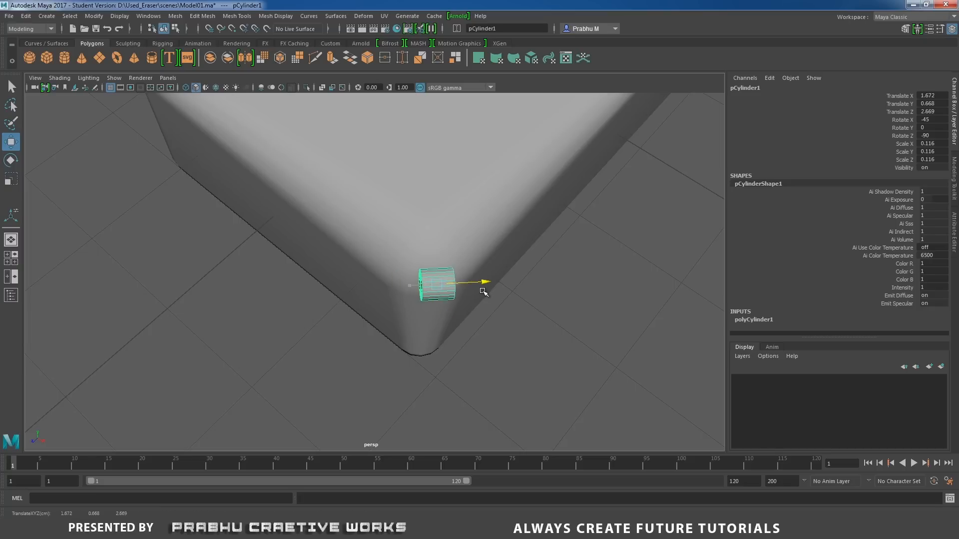
Turn on Wireframe on Shaded and shift the cylinder across the corner to about X 1.6, Z 2.69.
{"action": "left_click", "coordinate": [59, 78]}
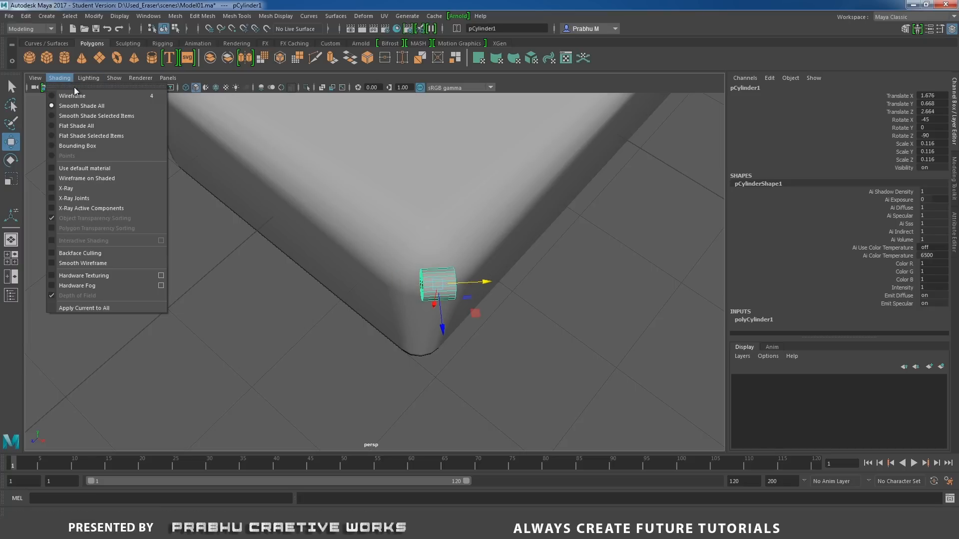
{"action": "left_click", "coordinate": [98, 178]}
{"action": "mouse_move", "coordinate": [260, 200]}
{"action": "left_mouse_down", "text": "alt"}
{"action": "mouse_move", "coordinate": [306, 188]}
{"action": "mouse_move", "coordinate": [293, 261]}
{"action": "mouse_move", "coordinate": [396, 257]}
{"action": "mouse_move", "coordinate": [522, 169]}
{"action": "mouse_move", "coordinate": [558, 165]}
{"action": "mouse_move", "coordinate": [499, 200]}
{"action": "mouse_move", "coordinate": [356, 246]}
{"action": "left_mouse_up", "text": "alt"}
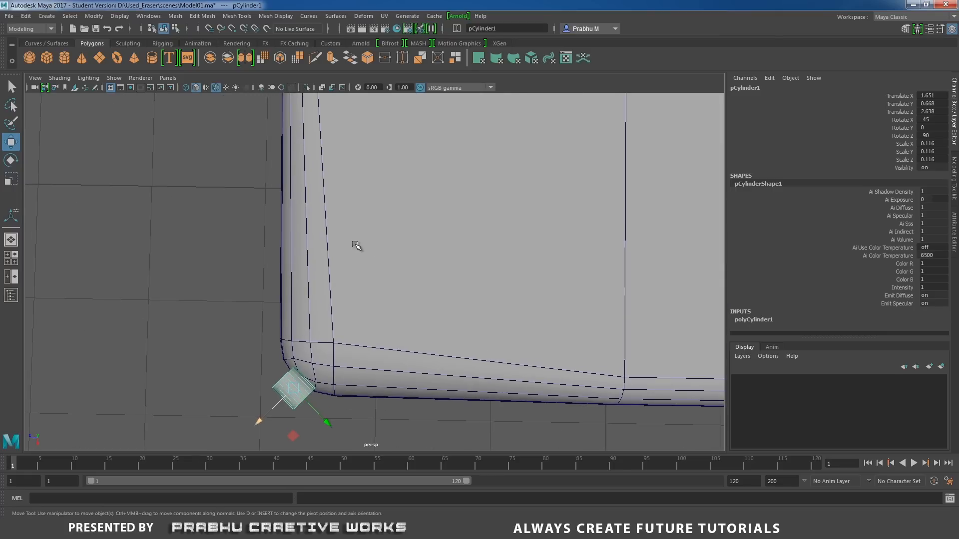
{"action": "left_click_drag", "start_coordinate": [327, 418], "coordinate": [322, 416]}
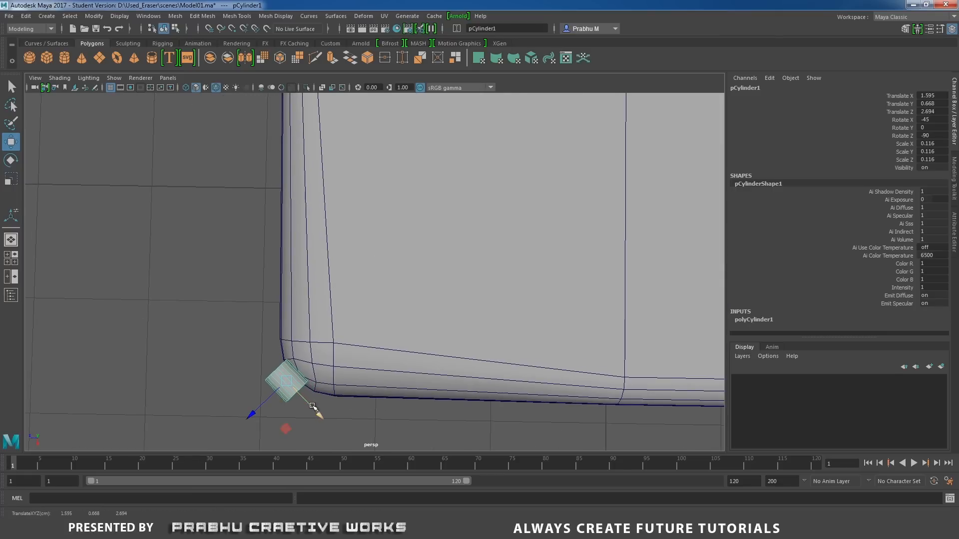
Scale the cylinder down uniformly to about 0.058 and centre it on the worn corner at about X 1.6, Z 2.61.
{"action": "key", "text": "r"}
{"action": "left_click_drag", "start_coordinate": [286, 381], "coordinate": [315, 314]}
{"action": "left_click_drag", "start_coordinate": [360, 185], "coordinate": [333, 253]}
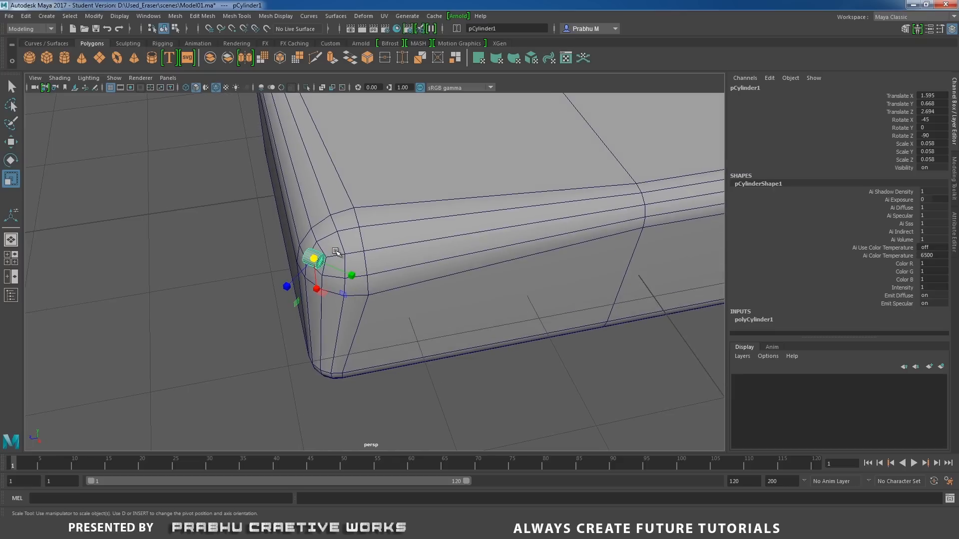
{"action": "key", "text": "w"}
{"action": "left_click_drag", "start_coordinate": [286, 290], "coordinate": [300, 285]}
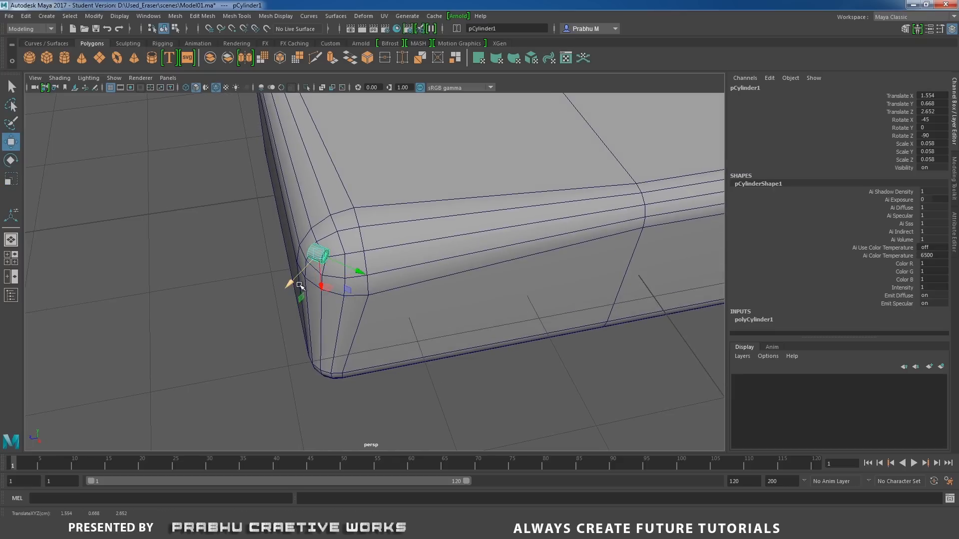
{"action": "left_click_drag", "start_coordinate": [359, 271], "coordinate": [368, 335]}
{"action": "middle_click_drag", "start_coordinate": [396, 294], "coordinate": [395, 252], "text": "alt"}
{"action": "middle_click_drag", "start_coordinate": [443, 332], "coordinate": [454, 359], "text": "alt"}
Scale the cylinder down uniformly to about 0.046 and lower it to about Y 0.64 on the corner.
{"action": "key", "text": "r"}
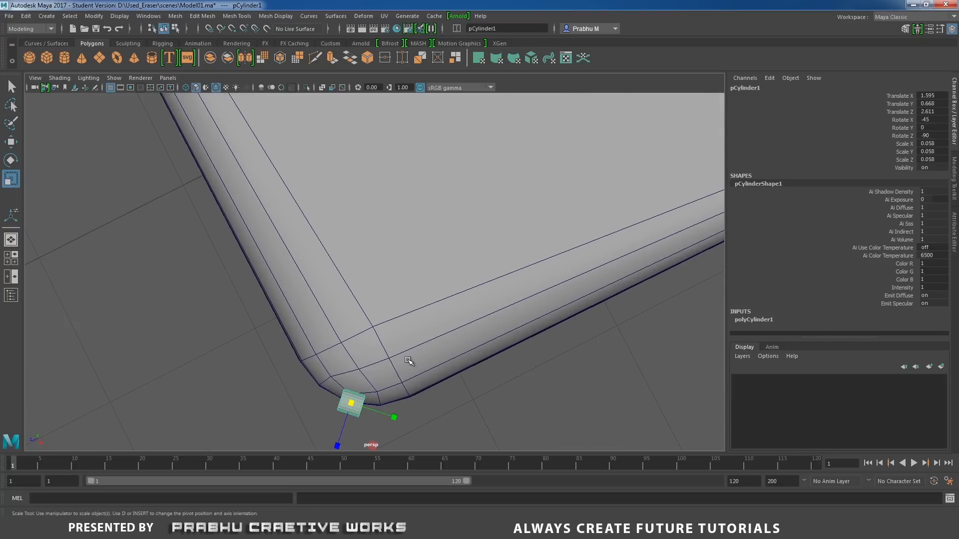
{"action": "left_click_drag", "start_coordinate": [357, 402], "coordinate": [456, 268]}
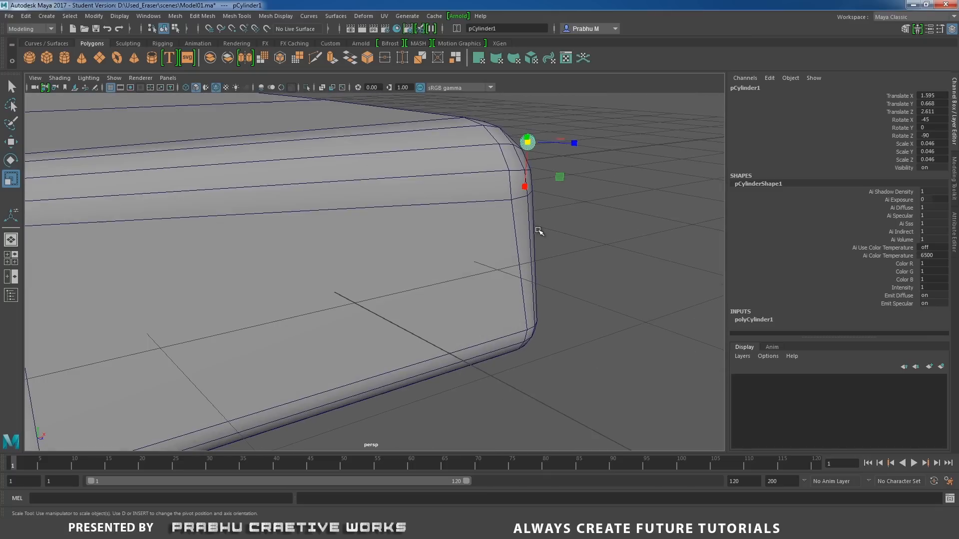
{"action": "key", "text": "w"}
{"action": "left_click_drag", "start_coordinate": [528, 179], "coordinate": [454, 203]}
{"action": "scroll", "coordinate": [473, 240], "scroll_direction": "up", "scroll_amount": 3}
{"action": "middle_click_drag", "start_coordinate": [490, 258], "coordinate": [443, 190], "text": "alt"}
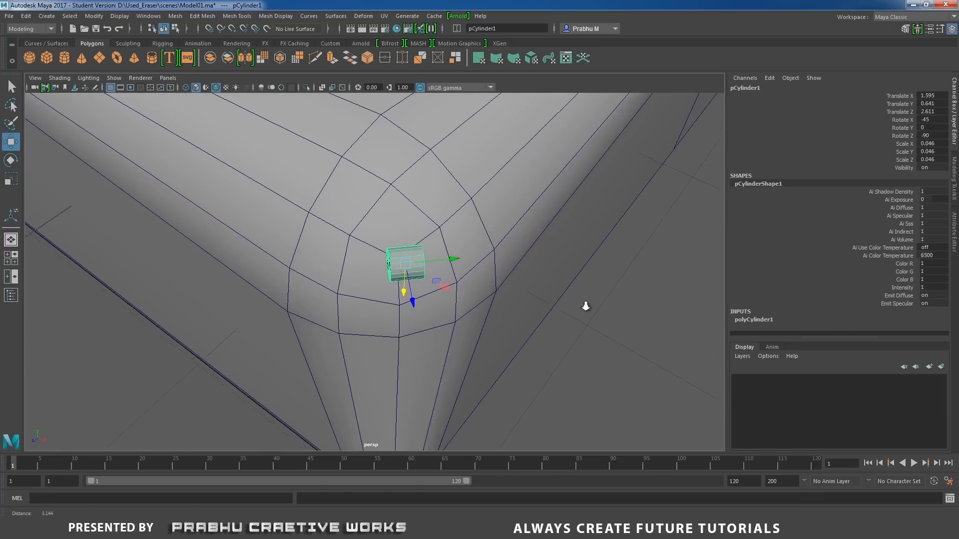
{"action": "scroll", "coordinate": [462, 260], "scroll_direction": "up", "scroll_amount": 2}
Select the centre vertices of both cylinder end caps and convert the selection to the cap faces.
{"action": "right_click_drag", "start_coordinate": [455, 241], "coordinate": [420, 243]}
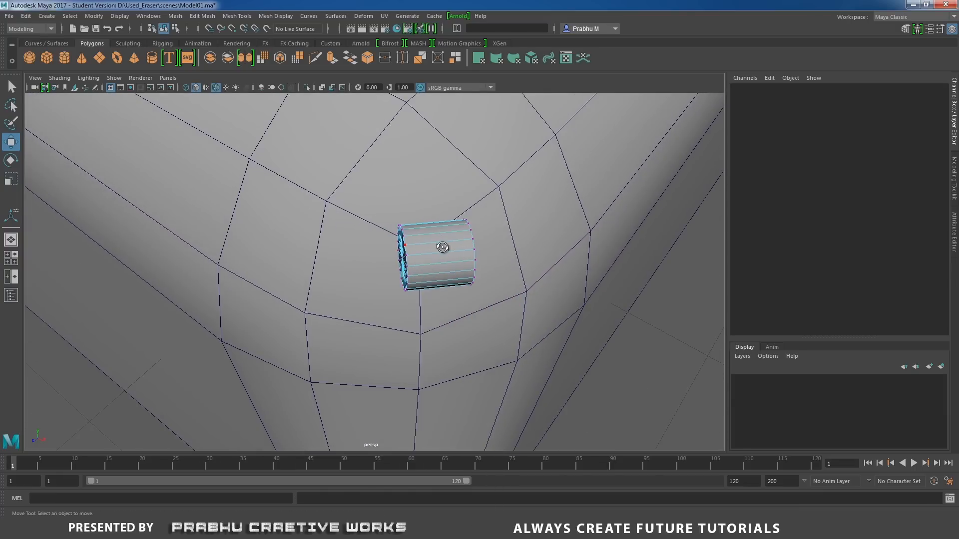
{"action": "left_click_drag", "start_coordinate": [443, 248], "coordinate": [542, 232], "text": "alt"}
{"action": "left_click", "coordinate": [638, 189]}
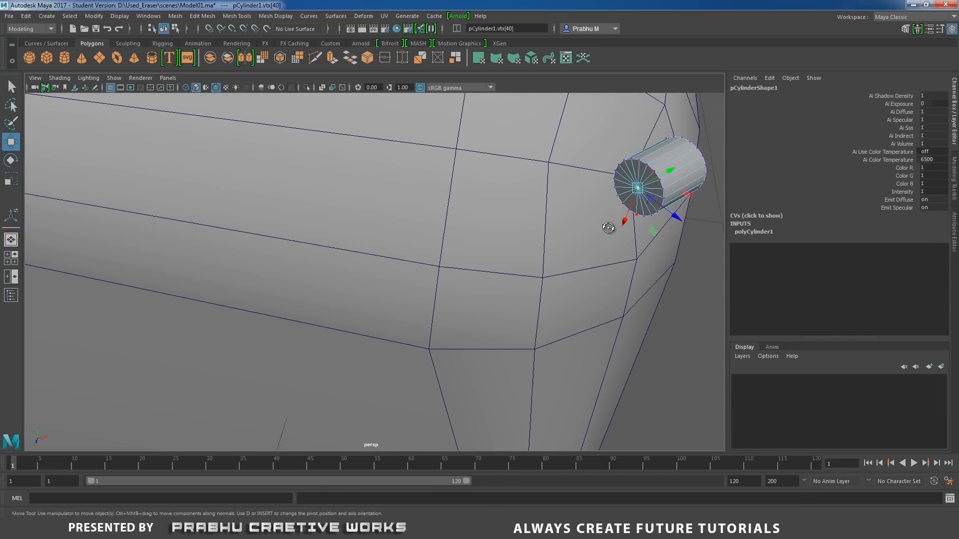
{"action": "left_click_drag", "start_coordinate": [638, 190], "coordinate": [544, 233], "text": "alt"}
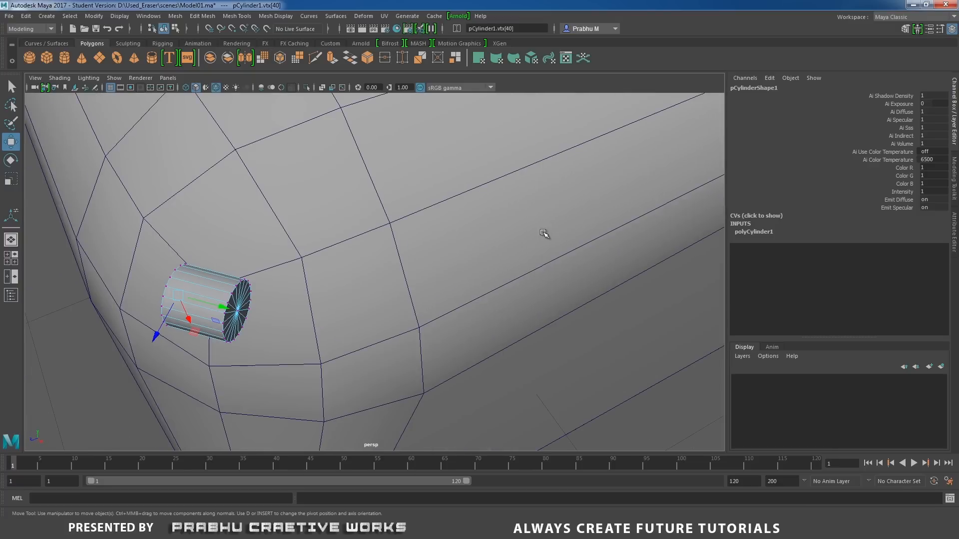
{"action": "left_click", "coordinate": [237, 311], "text": "shift"}
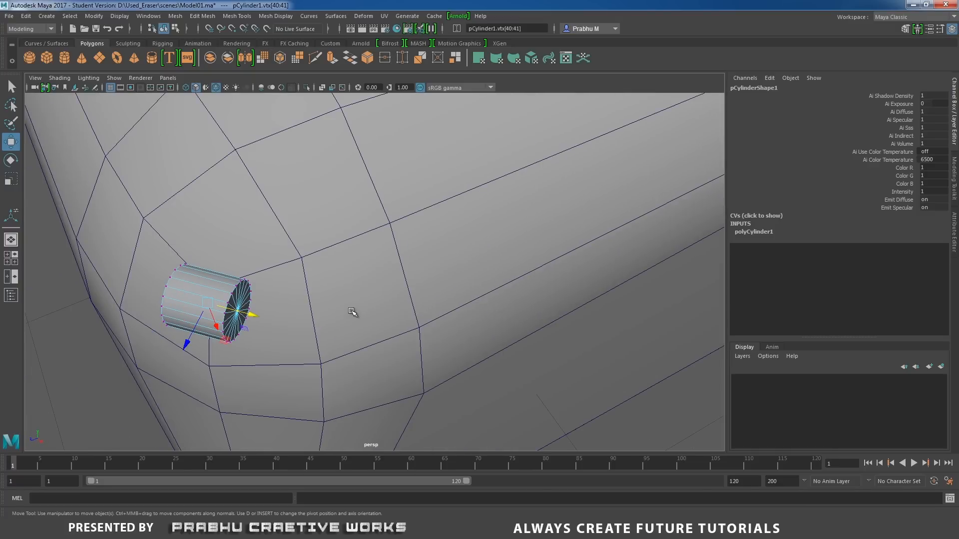
{"action": "key", "text": "ctrl+F11"}
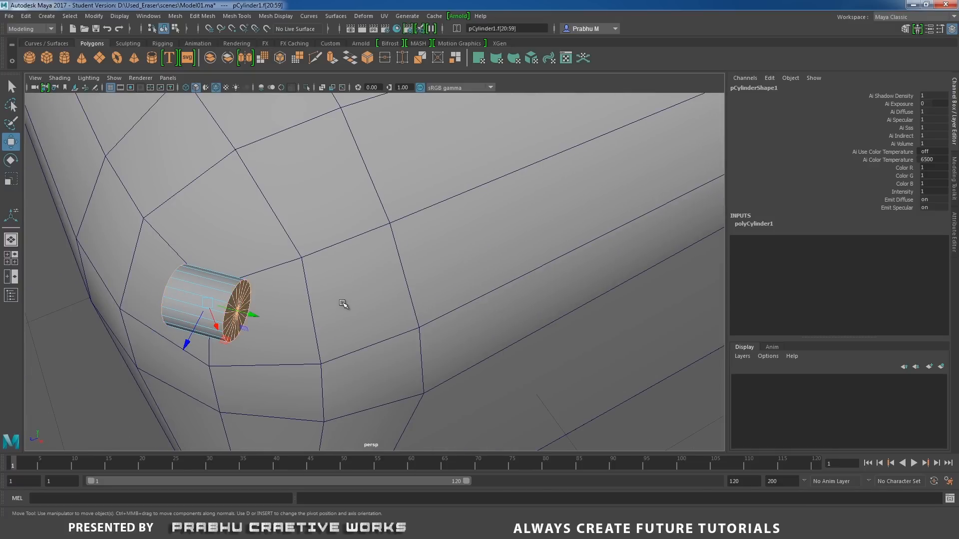
Extrude both end caps outward by about 0.05, offset them sideways to bend the cylinder, and scale them down.
{"action": "left_click_drag", "start_coordinate": [341, 311], "coordinate": [515, 294], "text": "alt"}
{"action": "right_click_drag", "start_coordinate": [497, 215], "coordinate": [497, 239], "text": "shift"}
{"action": "left_click_drag", "start_coordinate": [488, 244], "coordinate": [436, 263], "text": "alt"}
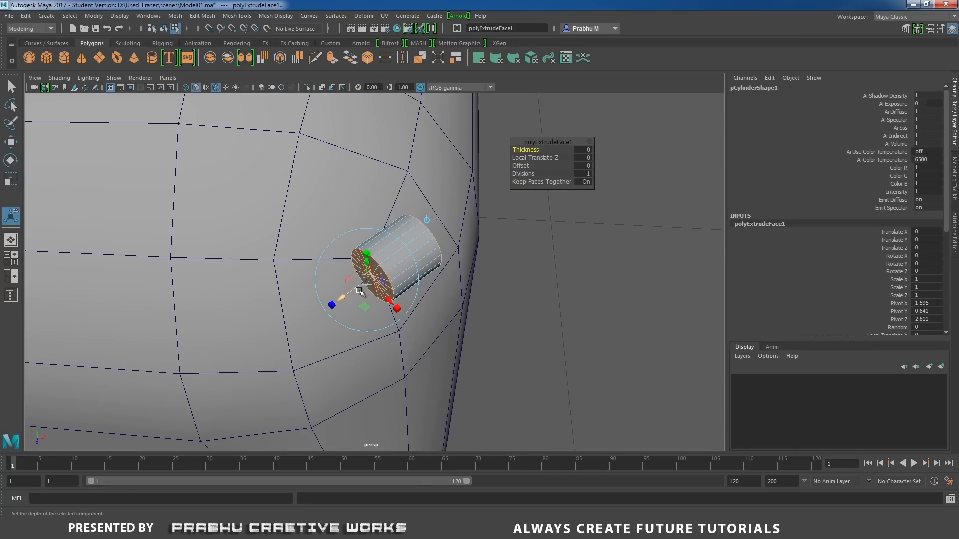
{"action": "left_click_drag", "start_coordinate": [347, 297], "coordinate": [347, 321]}
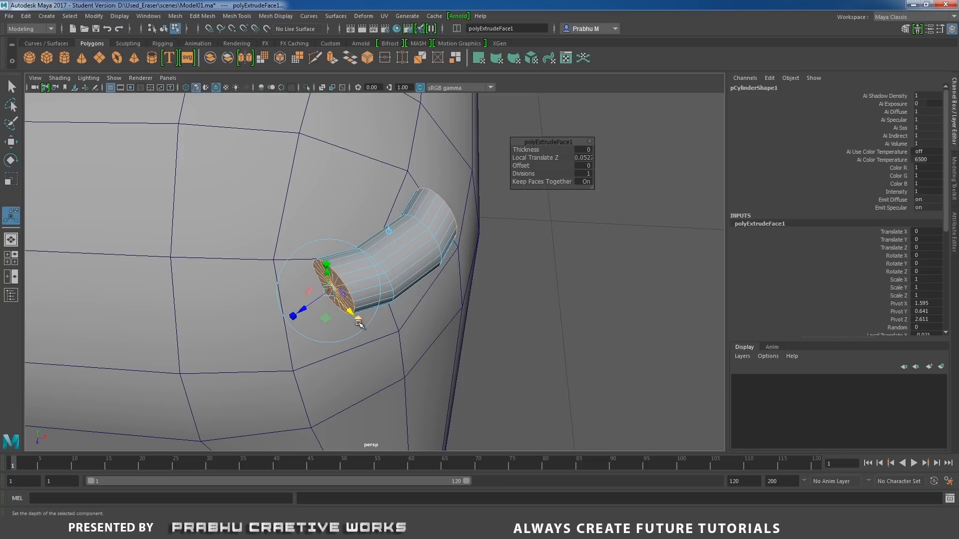
{"action": "left_click", "coordinate": [358, 324]}
{"action": "left_click_drag", "start_coordinate": [330, 290], "coordinate": [302, 300]}
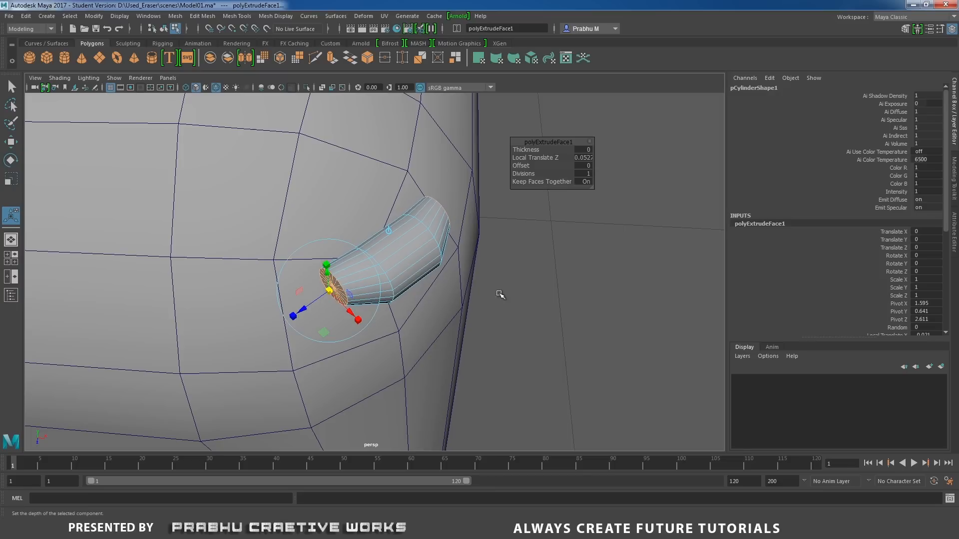
Extrude both end caps outward a second time and shrink them into narrow tapered tips.
{"action": "right_click_drag", "start_coordinate": [515, 292], "coordinate": [501, 308], "text": "shift"}
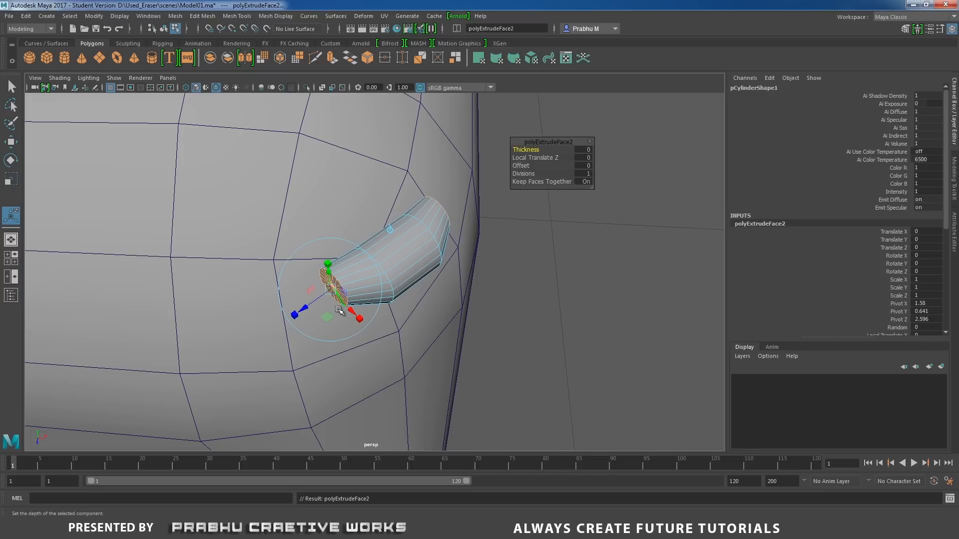
{"action": "left_click_drag", "start_coordinate": [304, 310], "coordinate": [268, 325]}
{"action": "left_click", "coordinate": [328, 343]}
Move the tapered end faces toward the block so the piece curves around the corner, and return to object mode.
{"action": "key", "text": "w"}
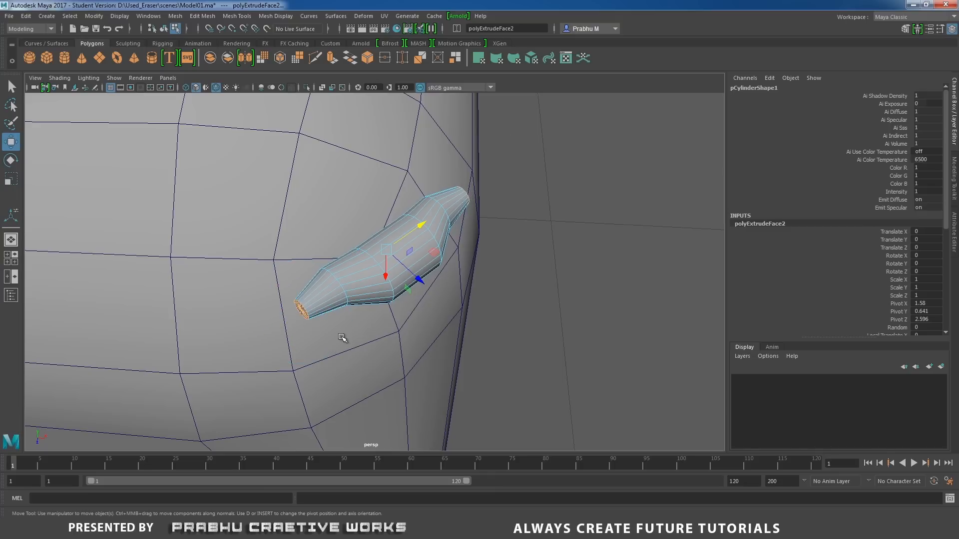
{"action": "left_click_drag", "start_coordinate": [358, 334], "coordinate": [394, 336], "text": "alt"}
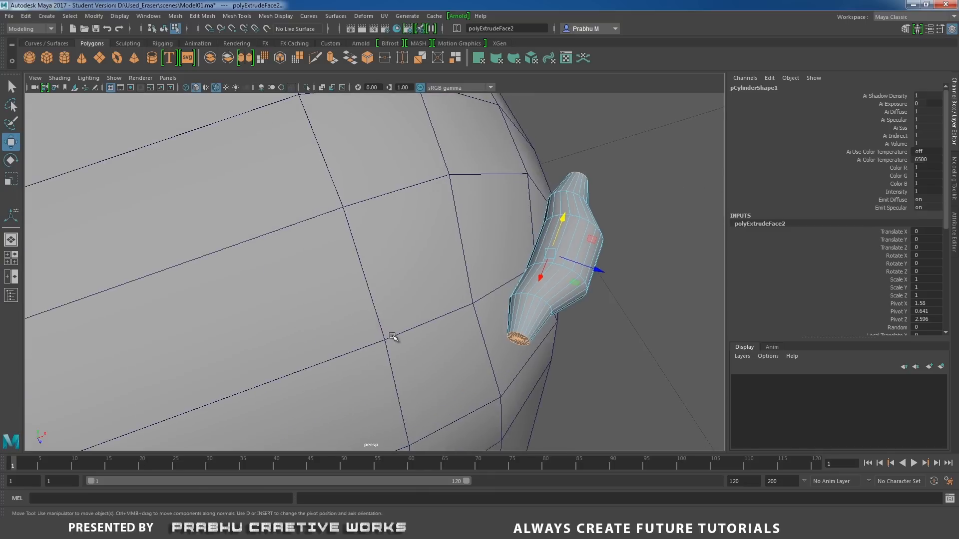
{"action": "left_click", "coordinate": [594, 270]}
{"action": "left_click_drag", "start_coordinate": [595, 270], "coordinate": [436, 292]}
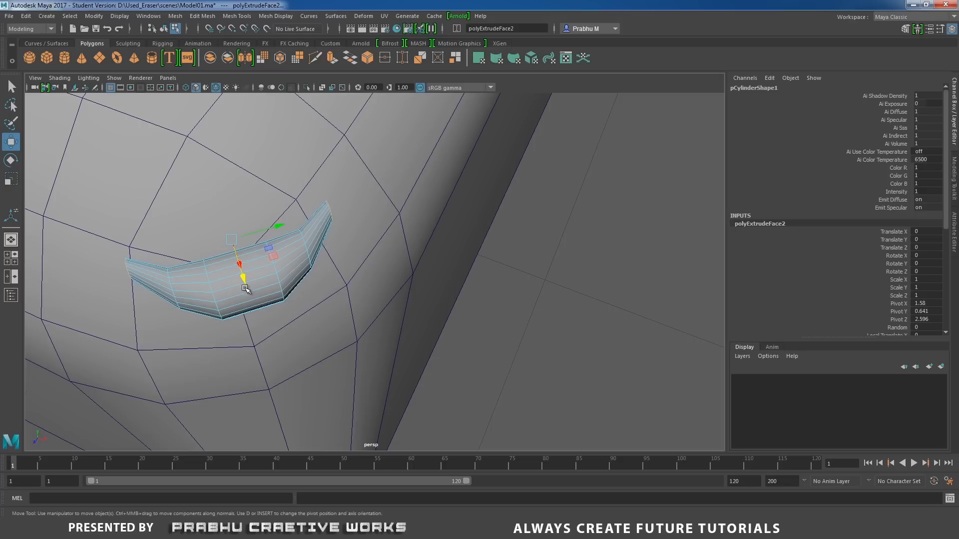
{"action": "left_click_drag", "start_coordinate": [244, 289], "coordinate": [263, 296], "text": "alt"}
{"action": "right_click_drag", "start_coordinate": [268, 257], "coordinate": [310, 243]}
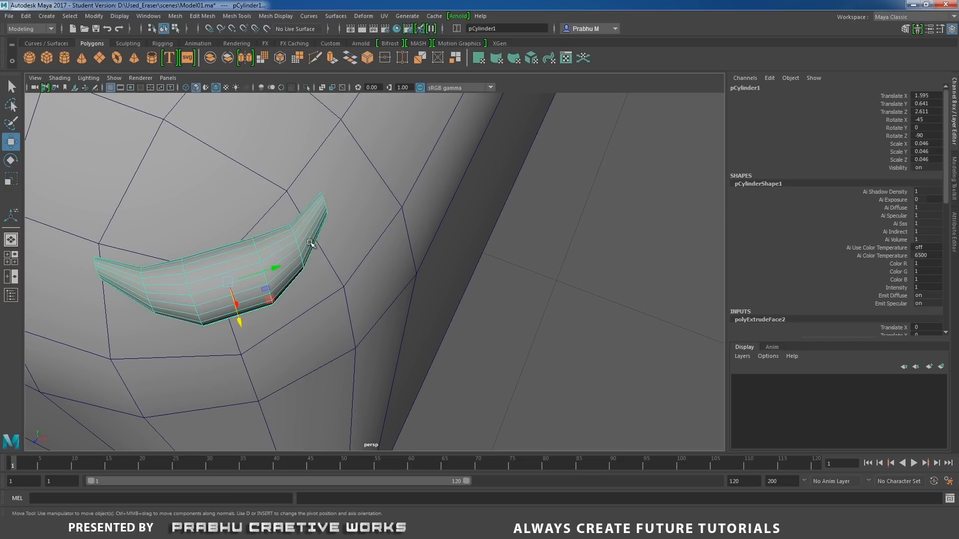
Select the two middle edge loops of the curved piece, scale them to about 0.9, and return to object mode.
{"action": "left_click_drag", "start_coordinate": [294, 272], "coordinate": [329, 262], "text": "alt"}
{"action": "right_click_drag", "start_coordinate": [338, 257], "coordinate": [332, 214]}
{"action": "double_click", "coordinate": [303, 294]}
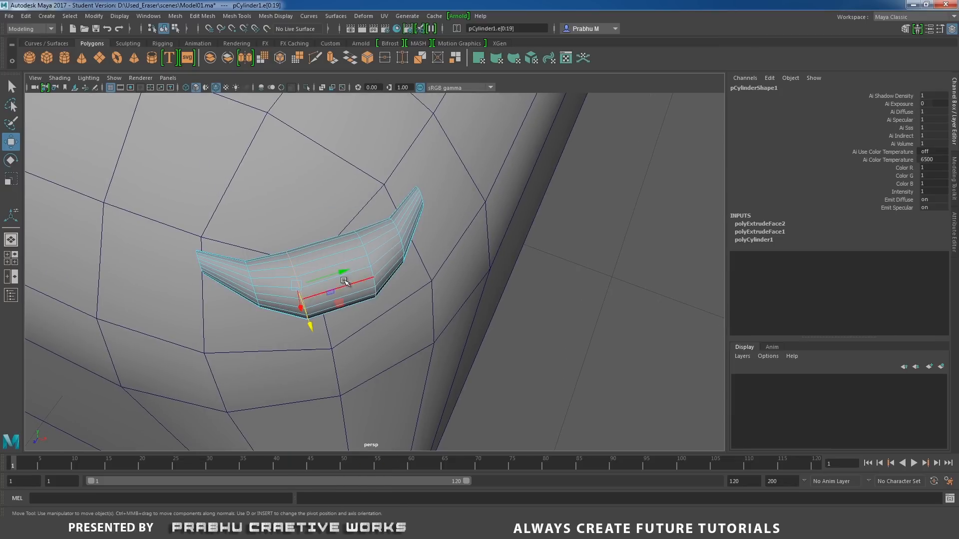
{"action": "double_click", "coordinate": [370, 273], "text": "shift"}
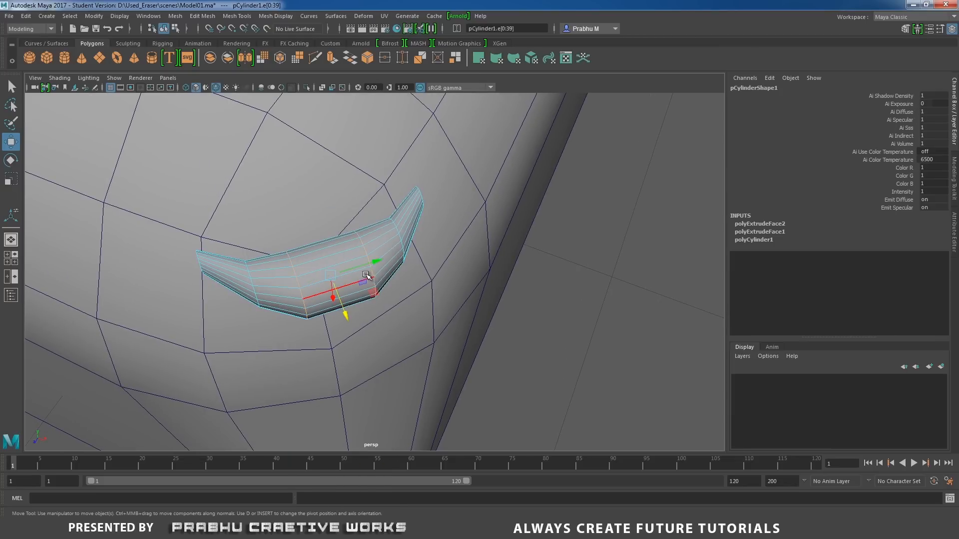
{"action": "key", "text": "r"}
{"action": "left_click_drag", "start_coordinate": [330, 275], "coordinate": [320, 277]}
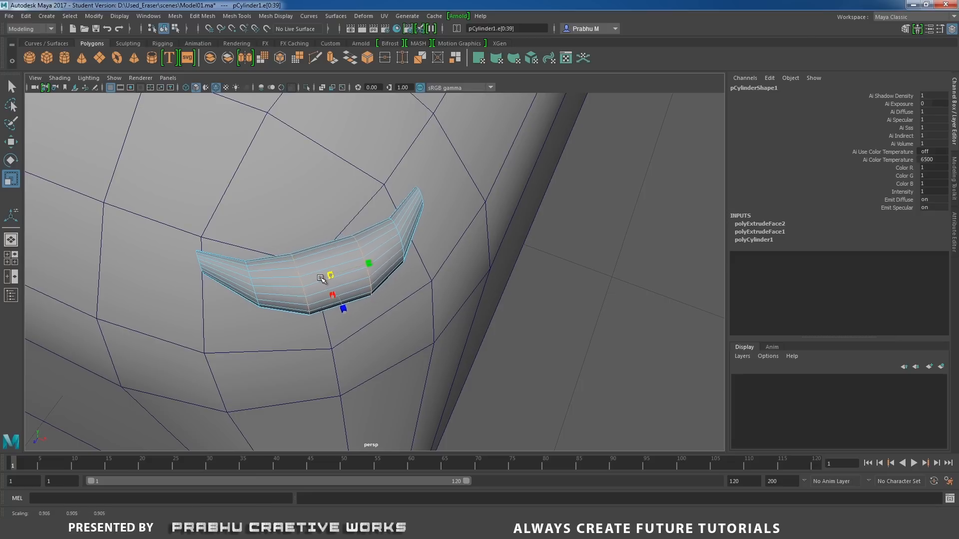
{"action": "right_click_drag", "start_coordinate": [373, 242], "coordinate": [137, 250]}
{"action": "middle_click_drag", "start_coordinate": [333, 256], "coordinate": [358, 296], "text": "alt"}
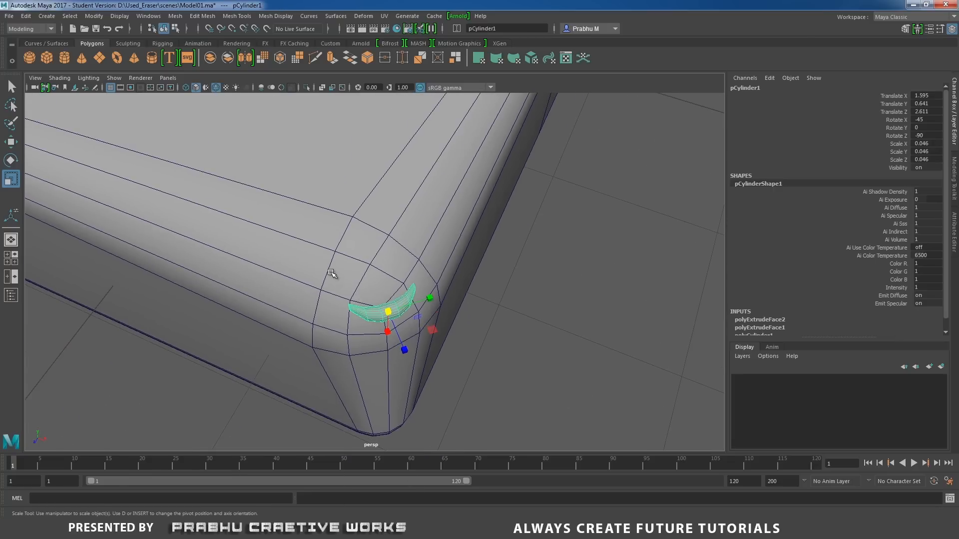
{"action": "left_click_drag", "start_coordinate": [332, 274], "coordinate": [291, 249], "text": "alt"}
{"action": "middle_click_drag", "start_coordinate": [336, 252], "coordinate": [367, 286], "text": "alt"}
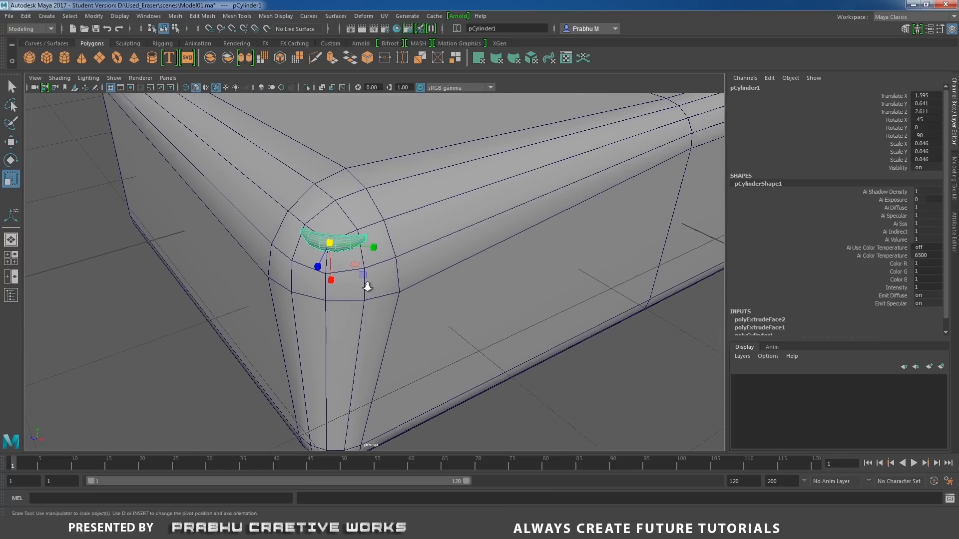
Turn on smooth mesh preview for the curved crumb, then deselect it and check it against the whole block.
{"action": "left_click_drag", "start_coordinate": [368, 287], "coordinate": [410, 309], "text": "alt"}
{"action": "key", "text": "3"}
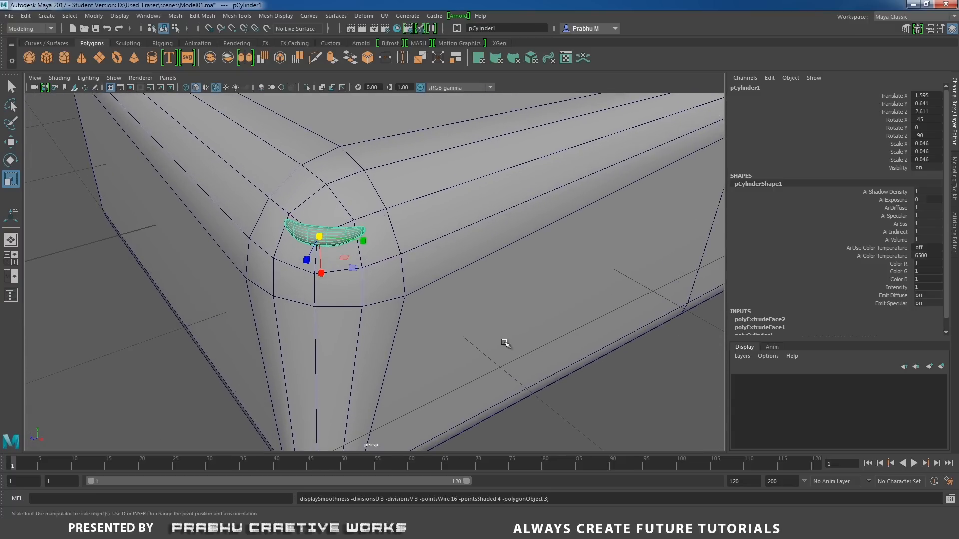
{"action": "left_click", "coordinate": [571, 376]}
{"action": "right_click_drag", "start_coordinate": [605, 372], "coordinate": [319, 328], "text": "alt"}
{"action": "left_click_drag", "start_coordinate": [319, 327], "coordinate": [490, 345], "text": "alt"}
{"action": "left_click", "coordinate": [490, 345]}
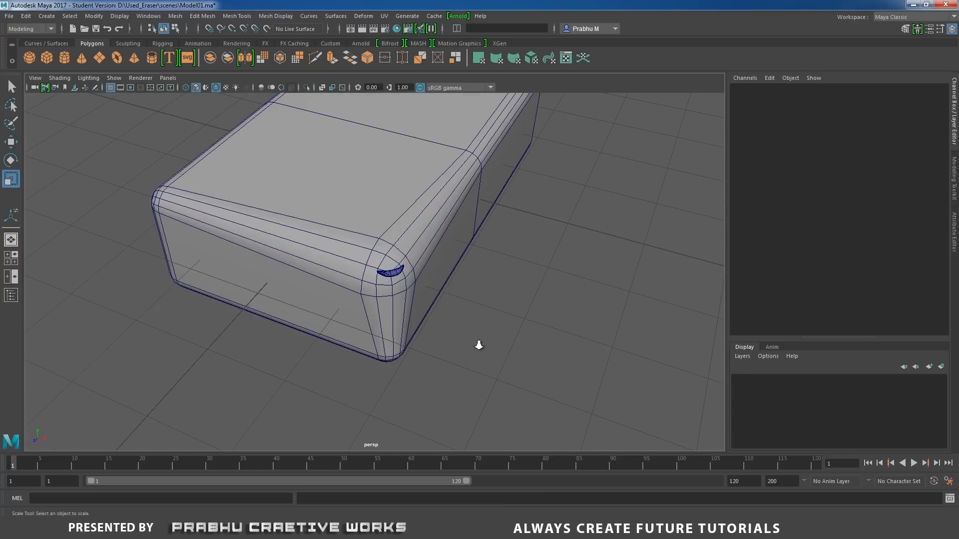
Scale the curved crumb at the corner down to about 0.034 in X and Z and 0.041 in Y.
{"action": "scroll", "coordinate": [479, 345], "scroll_direction": "up", "scroll_amount": 3}
{"action": "left_click", "coordinate": [402, 275]}
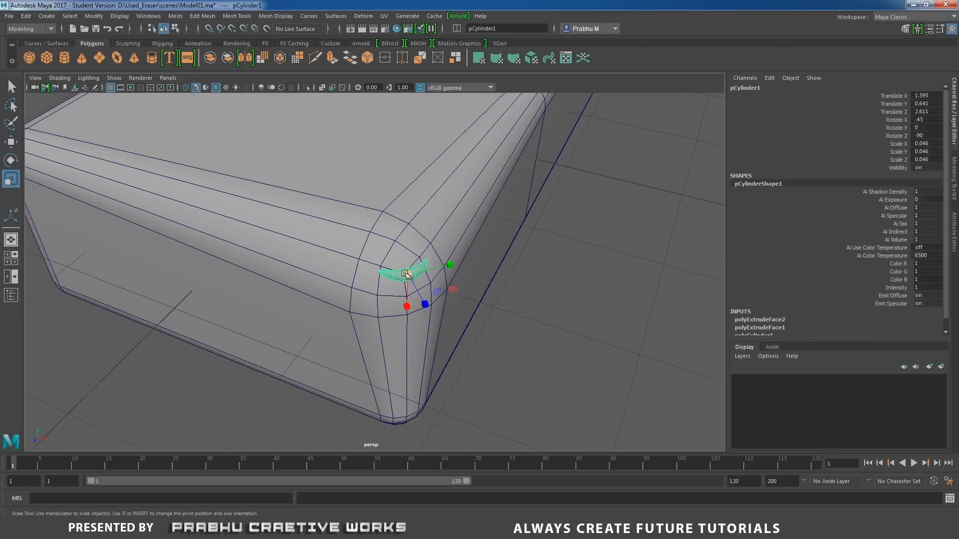
{"action": "left_click_drag", "start_coordinate": [405, 274], "coordinate": [567, 308]}
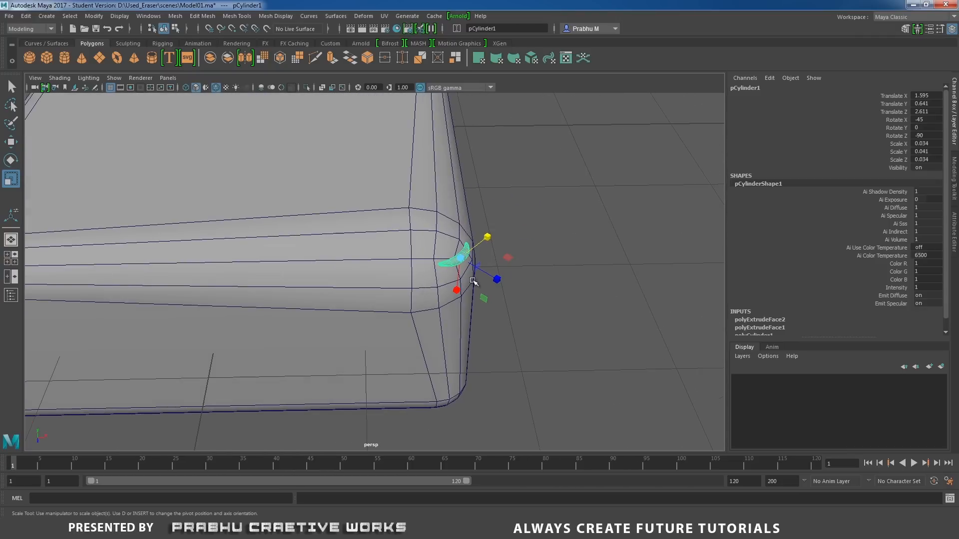
Rotate the crumb to about -47.8 degrees in X and shrink it to about 0.028, 0.034 and 0.028.
{"action": "key", "text": "e"}
{"action": "left_click_drag", "start_coordinate": [484, 280], "coordinate": [483, 288]}
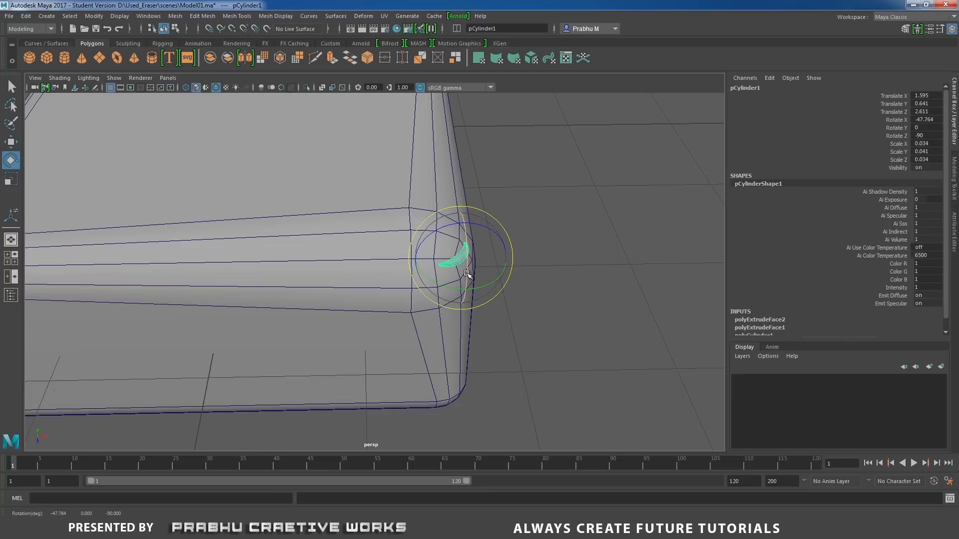
{"action": "key", "text": "r"}
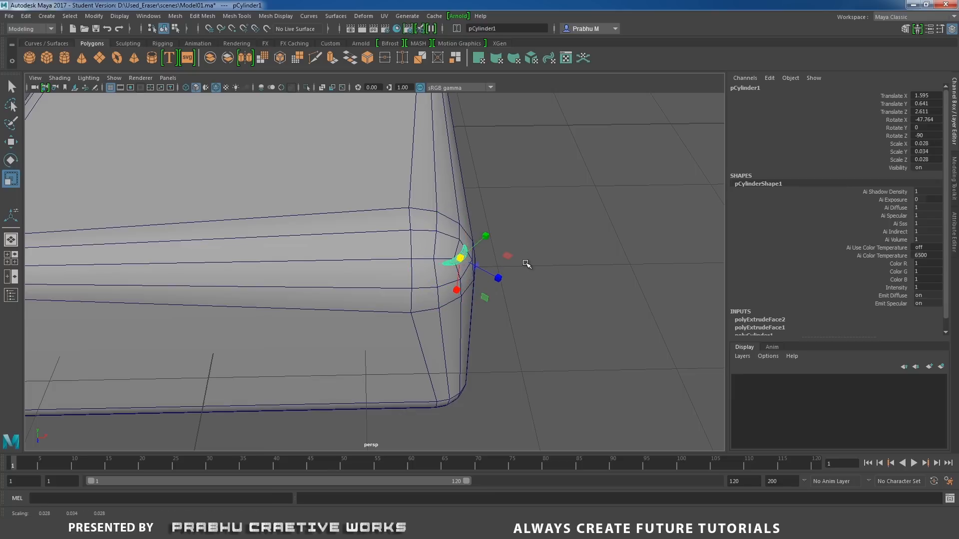
{"action": "left_click", "coordinate": [531, 284]}
{"action": "left_click_drag", "start_coordinate": [531, 284], "coordinate": [468, 276], "text": "alt"}
{"action": "right_click_drag", "start_coordinate": [467, 276], "coordinate": [246, 260], "text": "alt"}
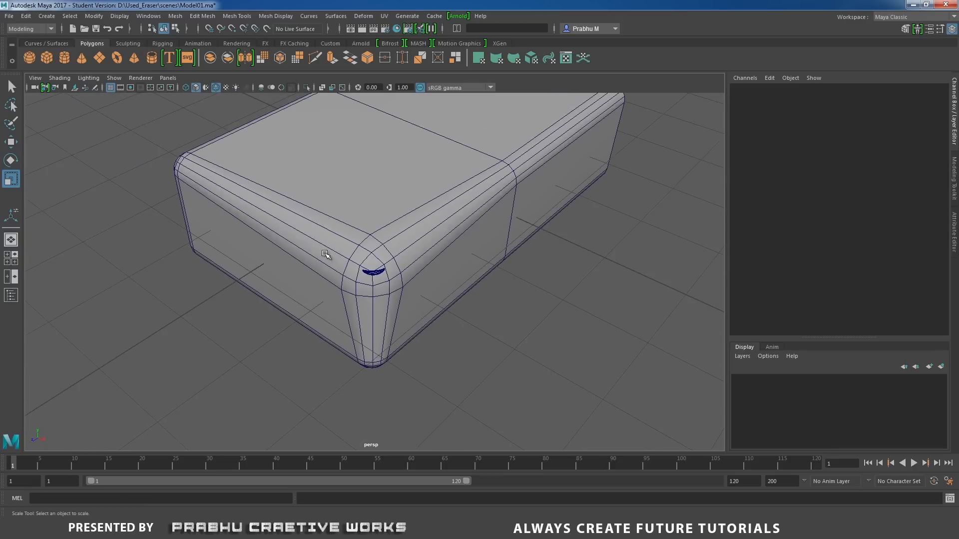
Turn off Wireframe on Shaded and frame the whole eraser block with its crumb.
{"action": "left_click", "coordinate": [59, 77]}
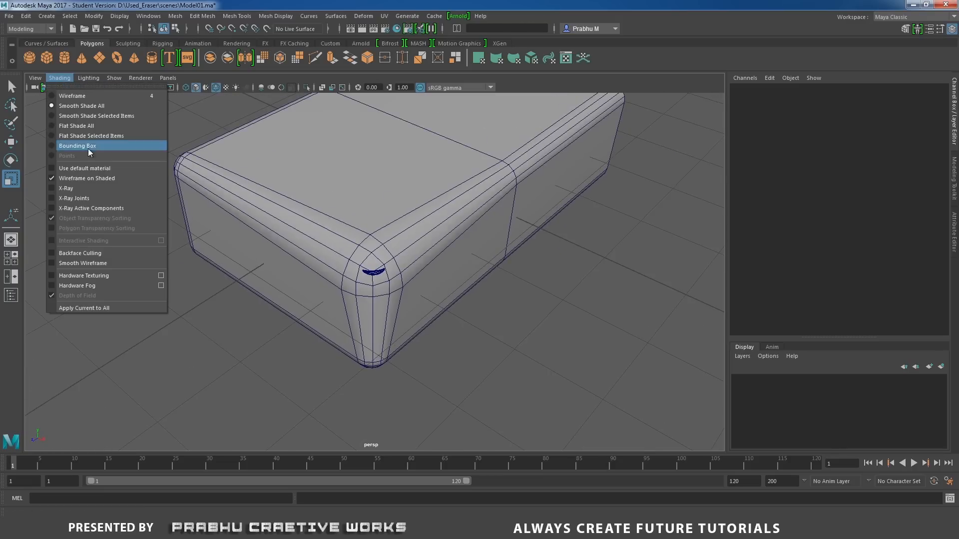
{"action": "left_click", "coordinate": [96, 178]}
{"action": "left_click_drag", "start_coordinate": [165, 292], "coordinate": [194, 266], "text": "alt"}
{"action": "left_click_drag", "start_coordinate": [235, 253], "coordinate": [185, 277], "text": "alt"}
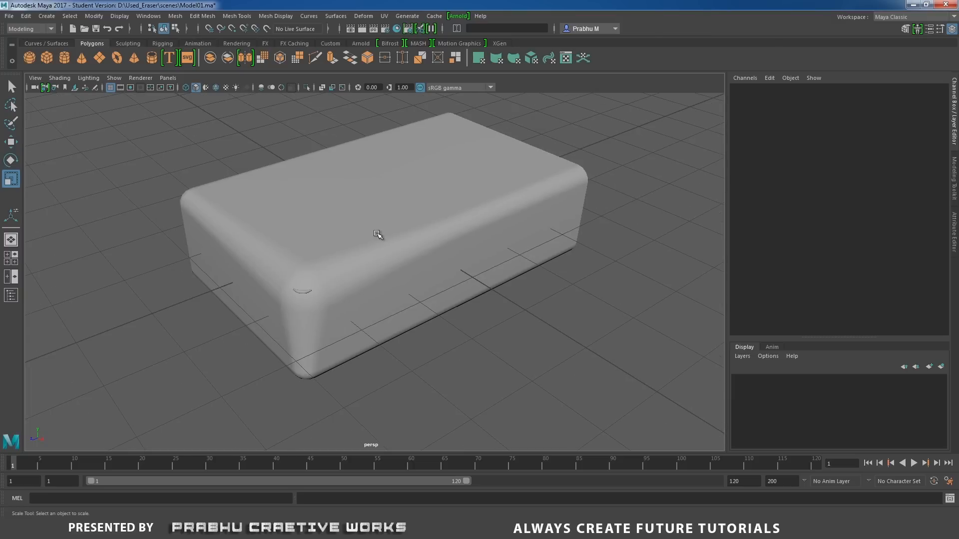
Open the Outliner and rename the block pCube1 as eraser01.
{"action": "left_click", "coordinate": [149, 15]}
{"action": "left_click", "coordinate": [174, 124]}
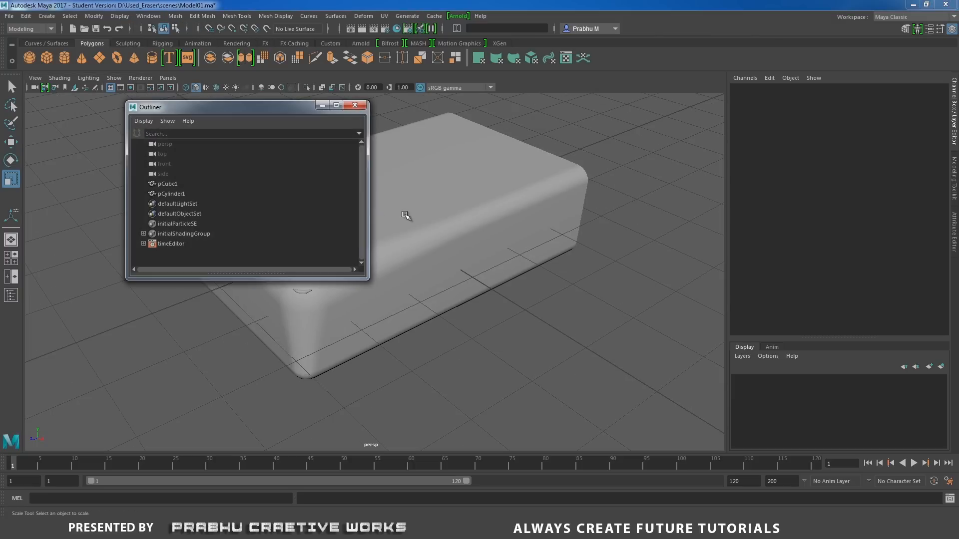
{"action": "left_click", "coordinate": [165, 185]}
{"action": "left_click_drag", "start_coordinate": [265, 107], "coordinate": [686, 120]}
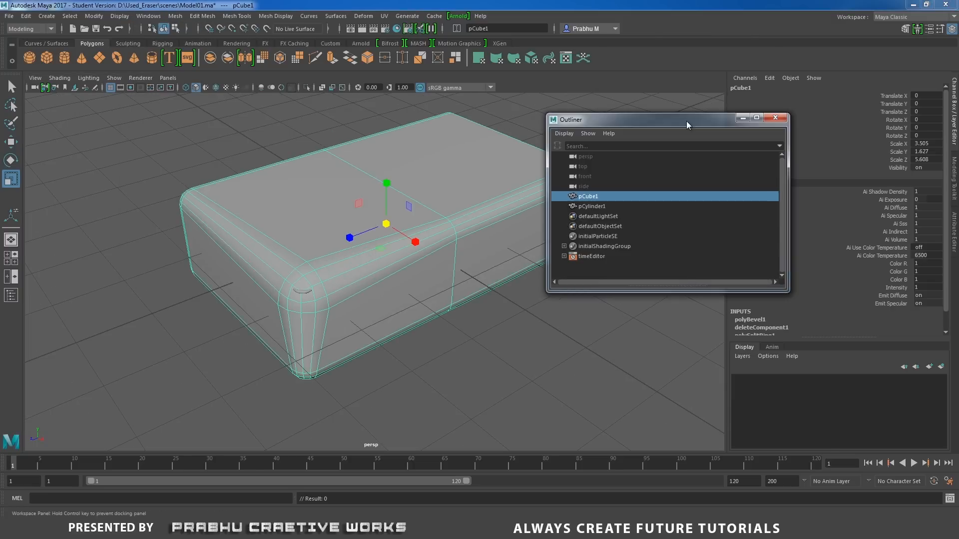
{"action": "double_click", "coordinate": [587, 196]}
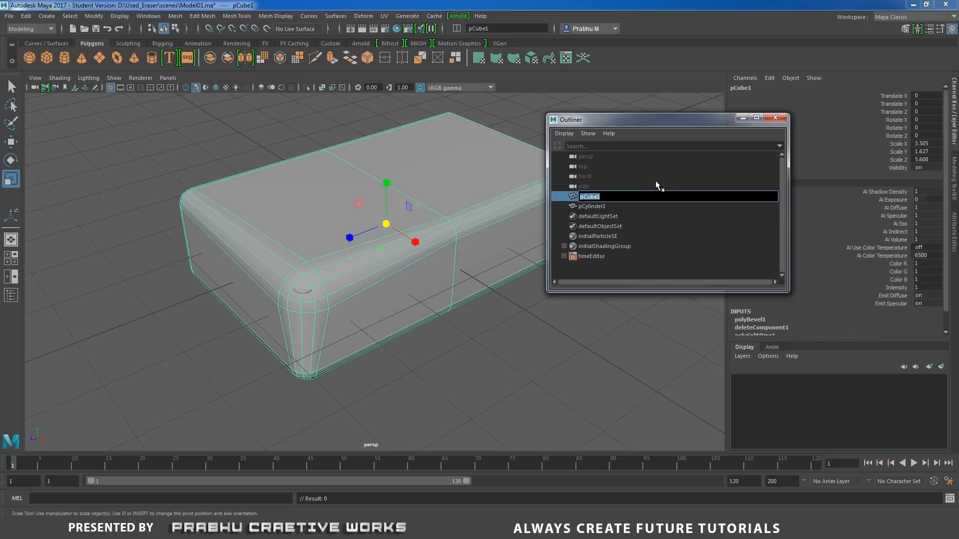
{"action": "type", "text": "erasere"}
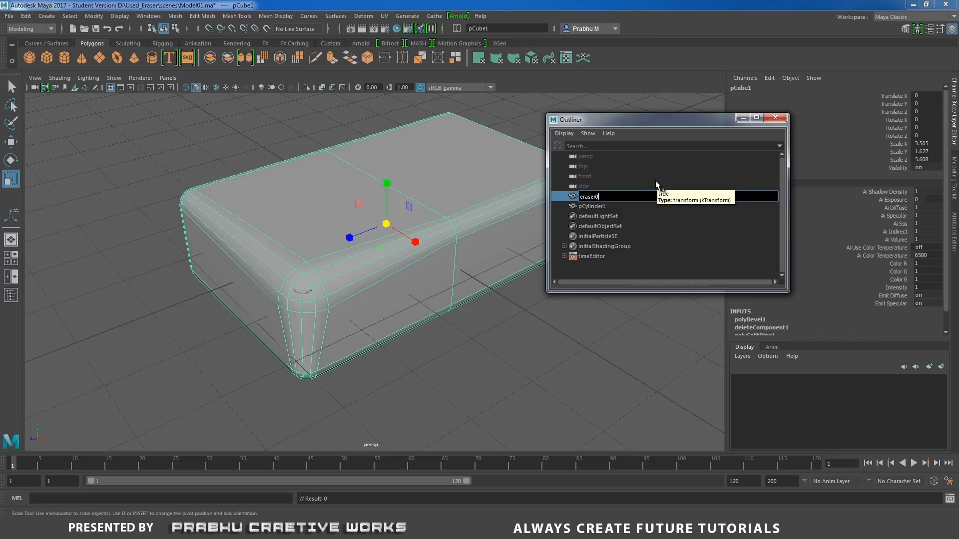
{"action": "type", "text": "01"}
{"action": "key", "text": "Return"}
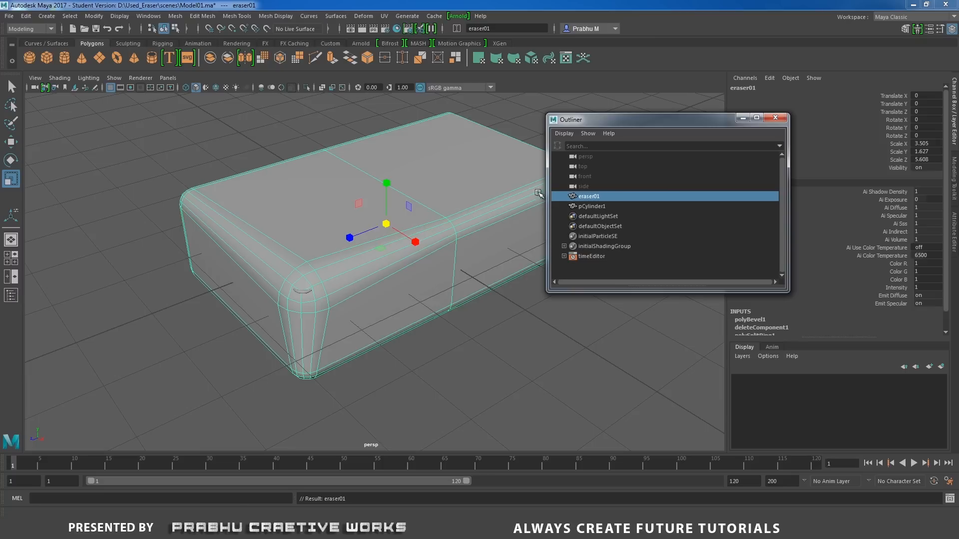
Rename the crumb pCylinder1 as eraser_dust01 and close the Outliner.
{"action": "left_click", "coordinate": [592, 207]}
{"action": "double_click", "coordinate": [593, 207]}
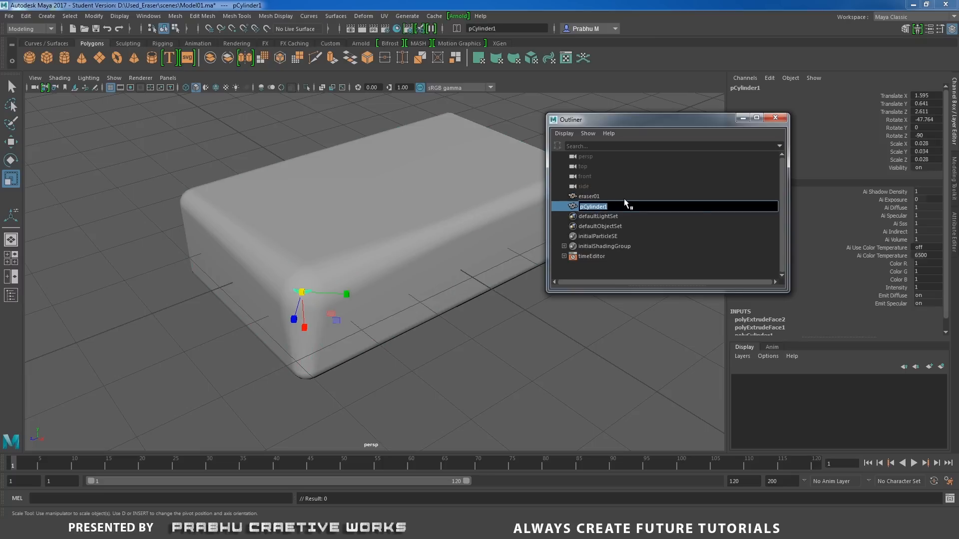
{"action": "type", "text": "era"}
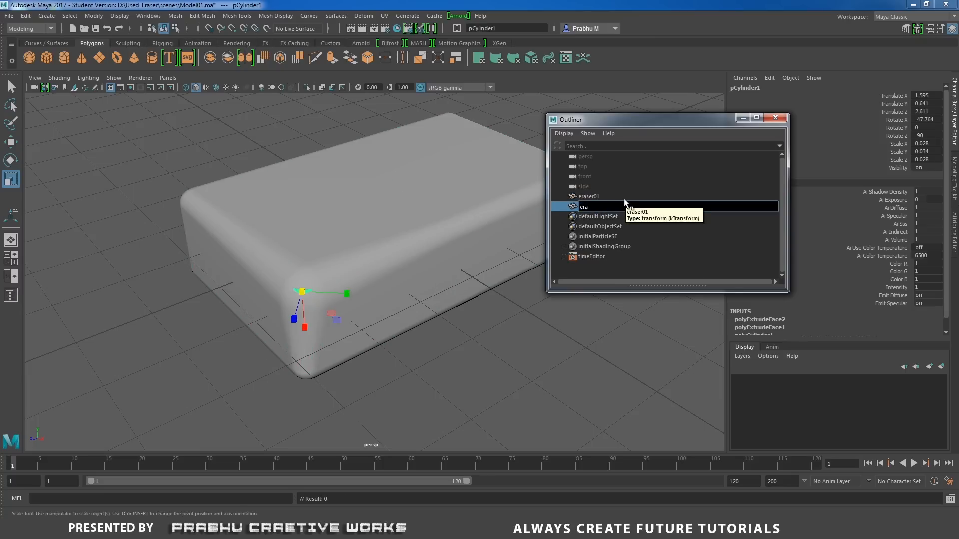
{"action": "type", "text": "ser"}
{"action": "key", "text": "Return"}
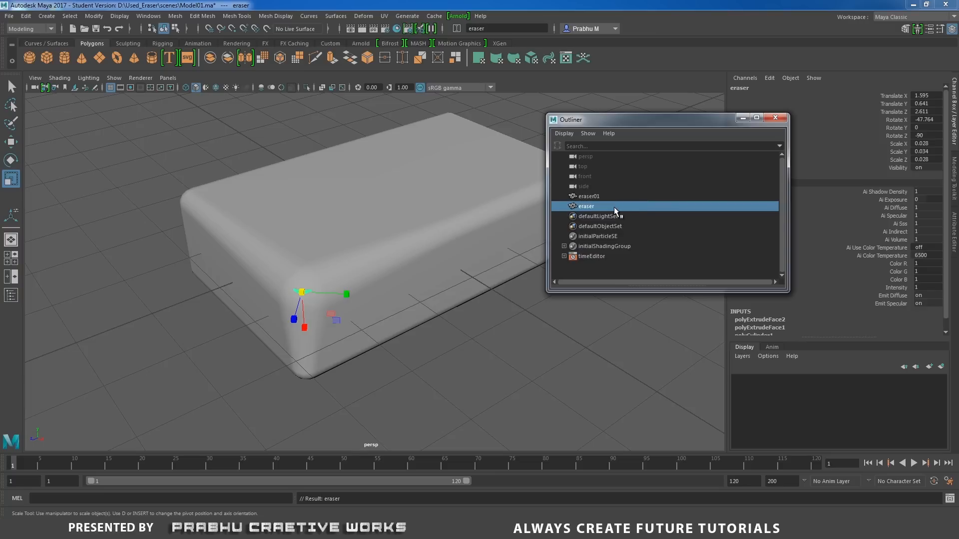
{"action": "double_click", "coordinate": [613, 207]}
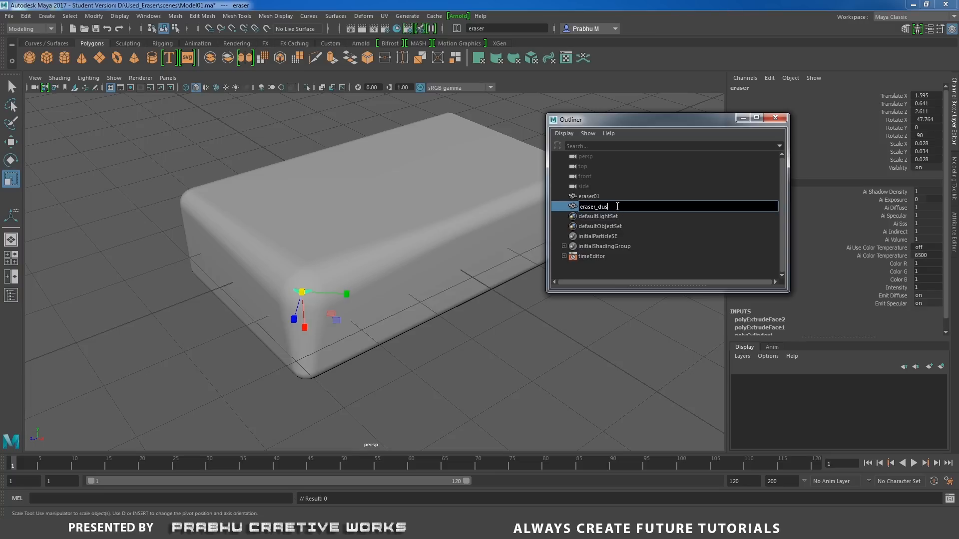
{"action": "key", "text": "Return"}
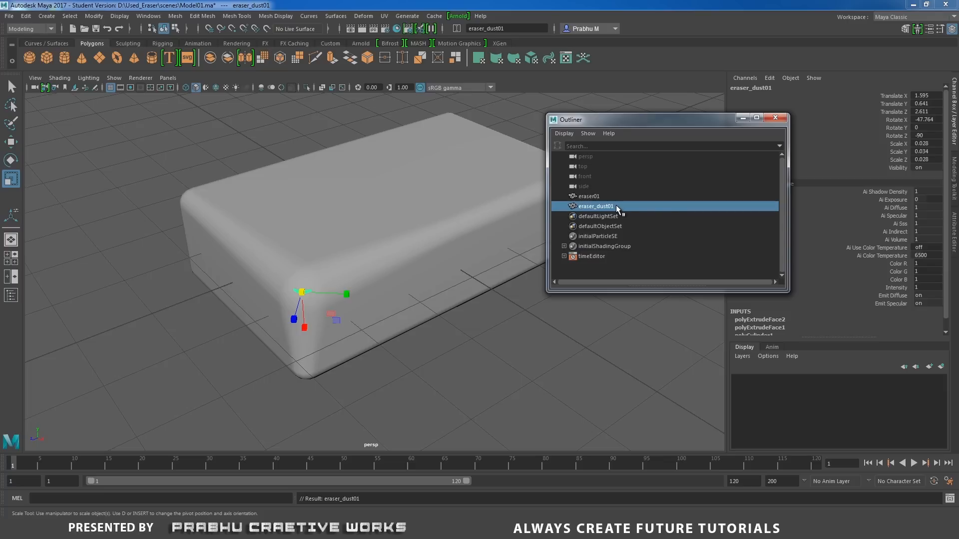
{"action": "left_click", "coordinate": [775, 118]}
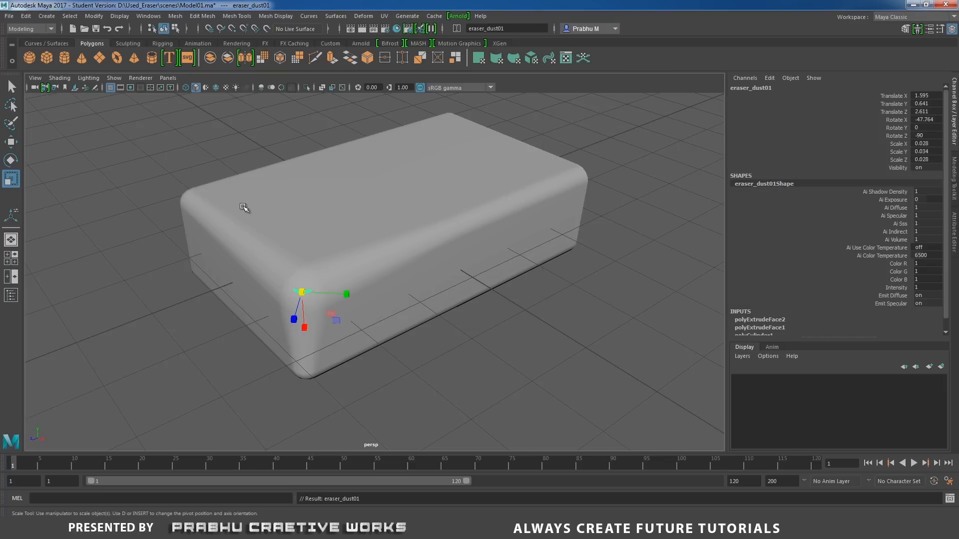
Select the eraser block together with its dust crumb and show them in the front view.
{"action": "mouse_move", "coordinate": [184, 158]}
{"action": "left_mouse_down"}
{"action": "mouse_move", "coordinate": [482, 372]}
{"action": "mouse_move", "coordinate": [493, 367]}
{"action": "left_mouse_up"}
{"action": "key", "text": "space"}
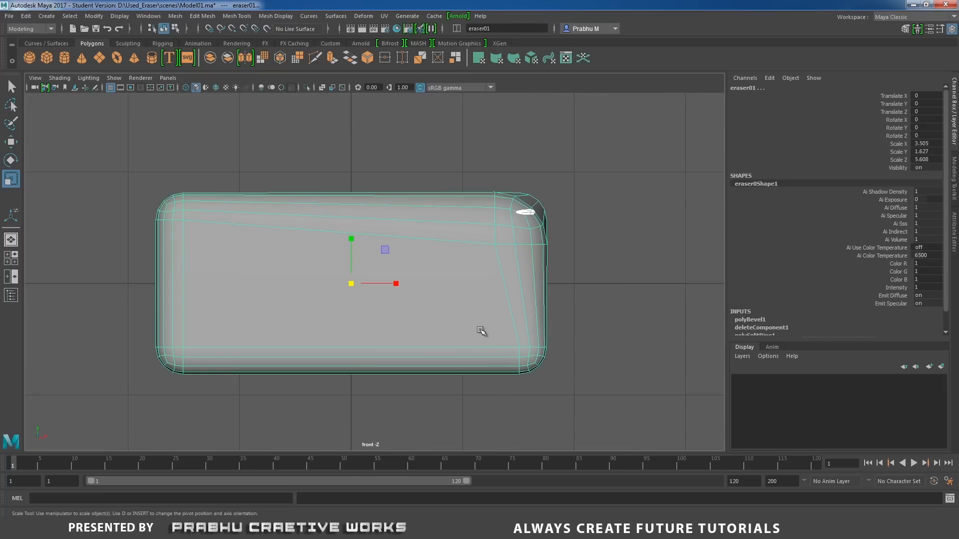
Try to raise the selected block and crumb together in Y, undoing each move.
{"action": "key", "text": "w"}
{"action": "left_click_drag", "start_coordinate": [352, 238], "coordinate": [358, 182]}
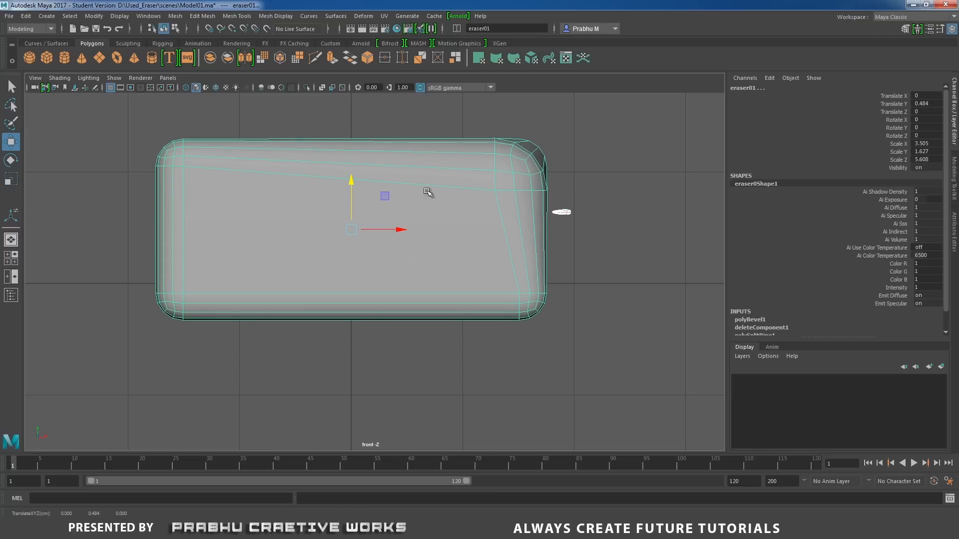
{"action": "key", "text": "ctrl+z"}
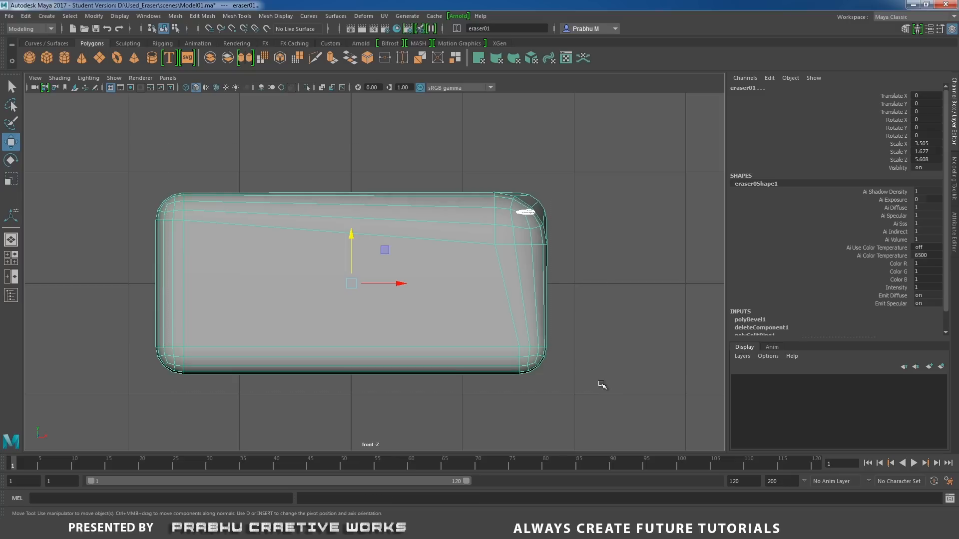
{"action": "left_click_drag", "start_coordinate": [352, 235], "coordinate": [350, 129]}
{"action": "key", "text": "ctrl+z"}
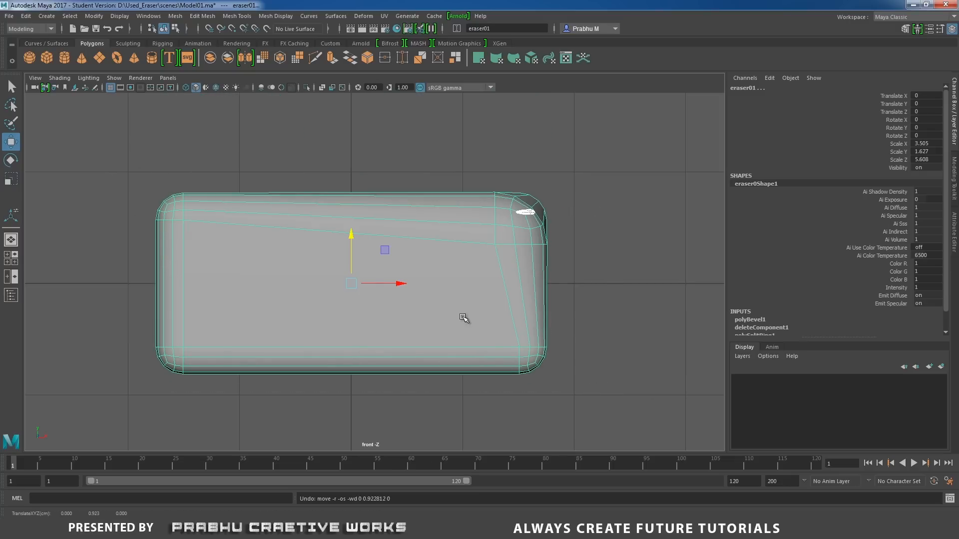
Delete the construction history of the selected block and crumb.
{"action": "left_click", "coordinate": [25, 15]}
{"action": "mouse_move", "coordinate": [75, 133]}
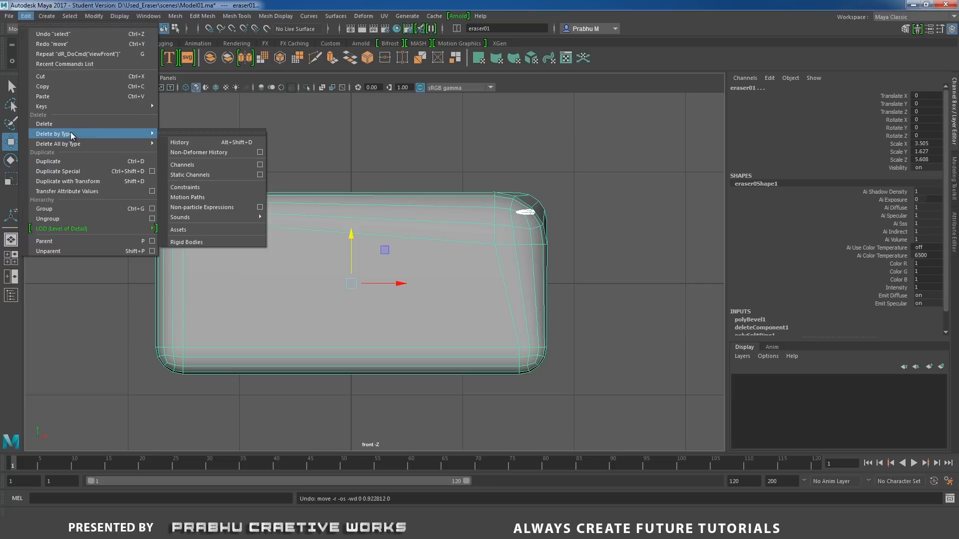
{"action": "left_click", "coordinate": [204, 142]}
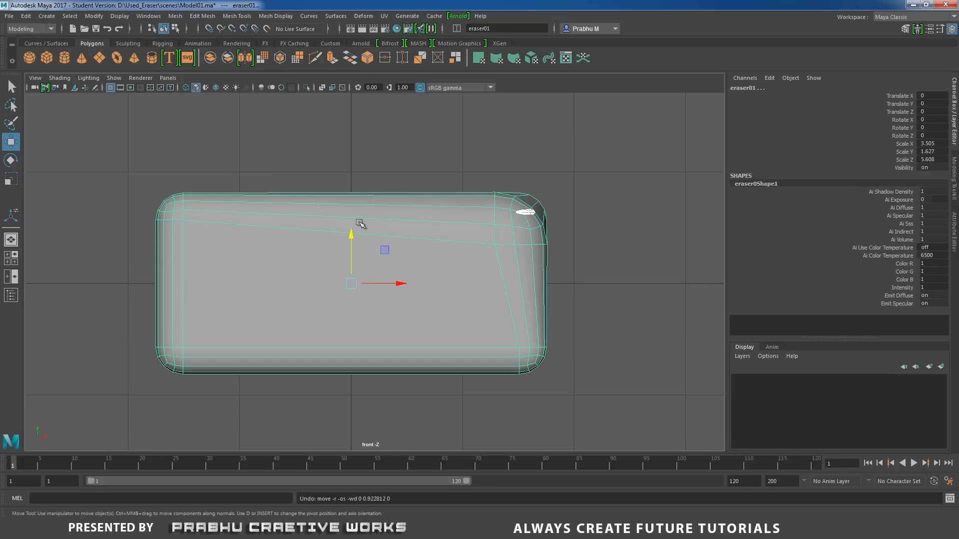
Try again to move the ungrouped block and crumb up to about 0.82 in Y, and undo it.
{"action": "mouse_move", "coordinate": [352, 234]}
{"action": "left_mouse_down"}
{"action": "mouse_move", "coordinate": [364, 141]}
{"action": "mouse_move", "coordinate": [368, 149]}
{"action": "left_mouse_up"}
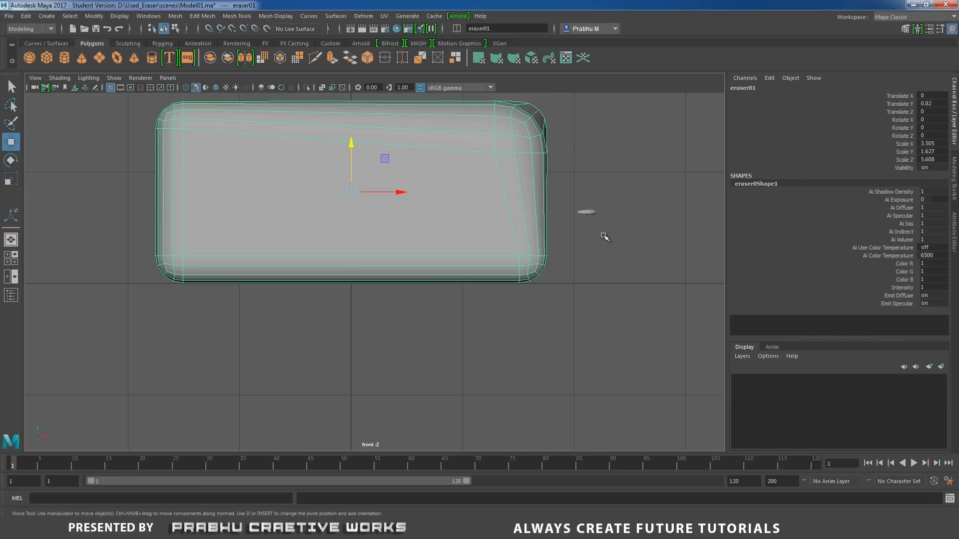
{"action": "key", "text": "ctrl+z"}
{"action": "key", "text": "ctrl+z"}
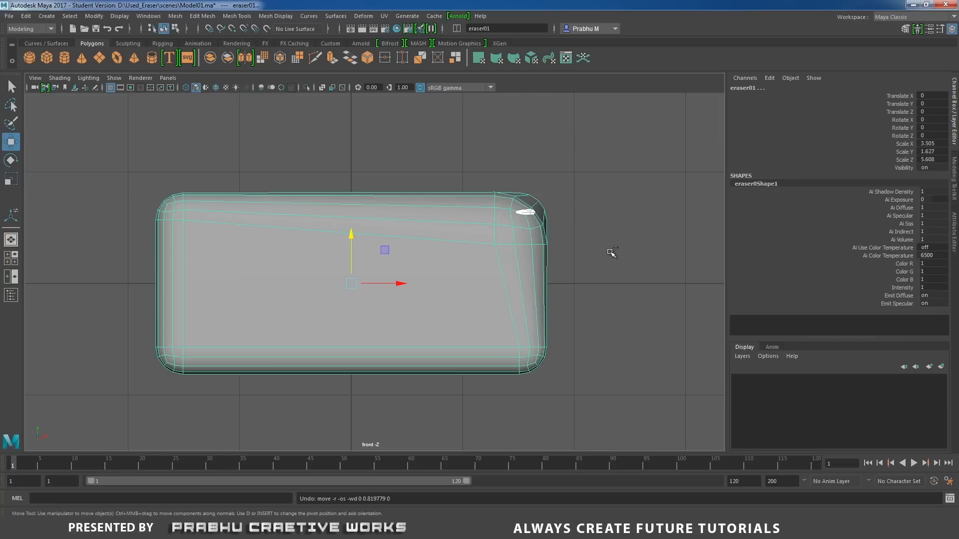
Group the block and crumb, raise the group to 0.82 in Y so it sits on the grid, and return to the perspective view.
{"action": "left_click", "coordinate": [605, 254]}
{"action": "left_click_drag", "start_coordinate": [127, 143], "coordinate": [580, 424]}
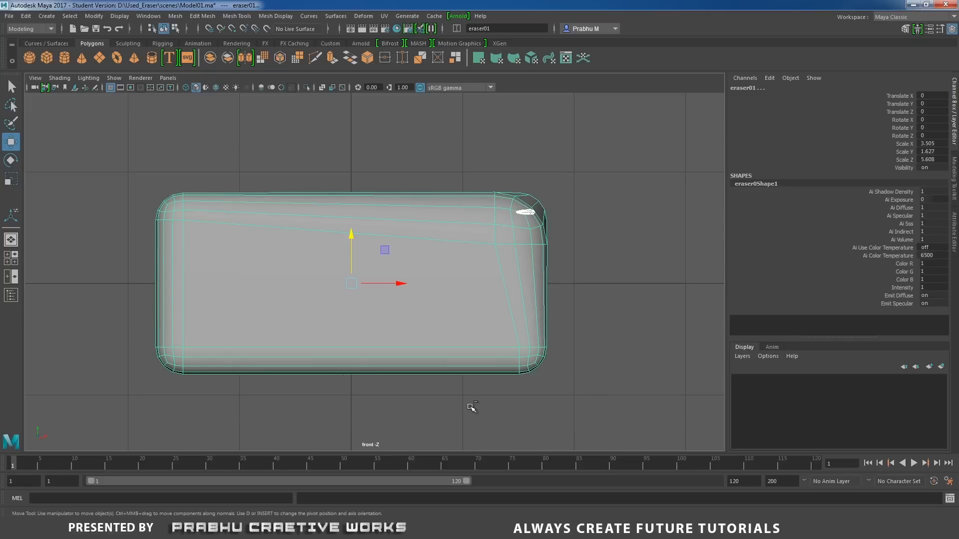
{"action": "key", "text": "ctrl+g"}
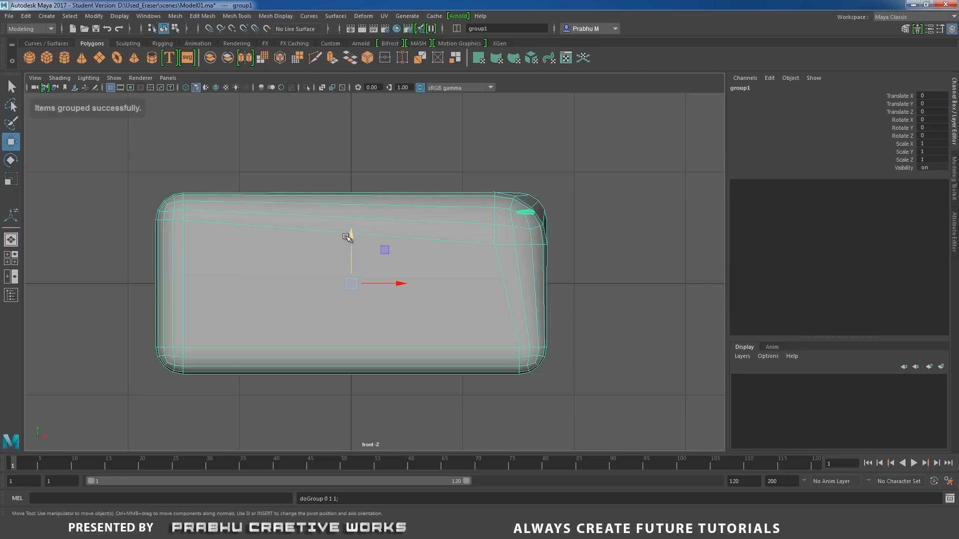
{"action": "left_click_drag", "start_coordinate": [350, 235], "coordinate": [368, 145]}
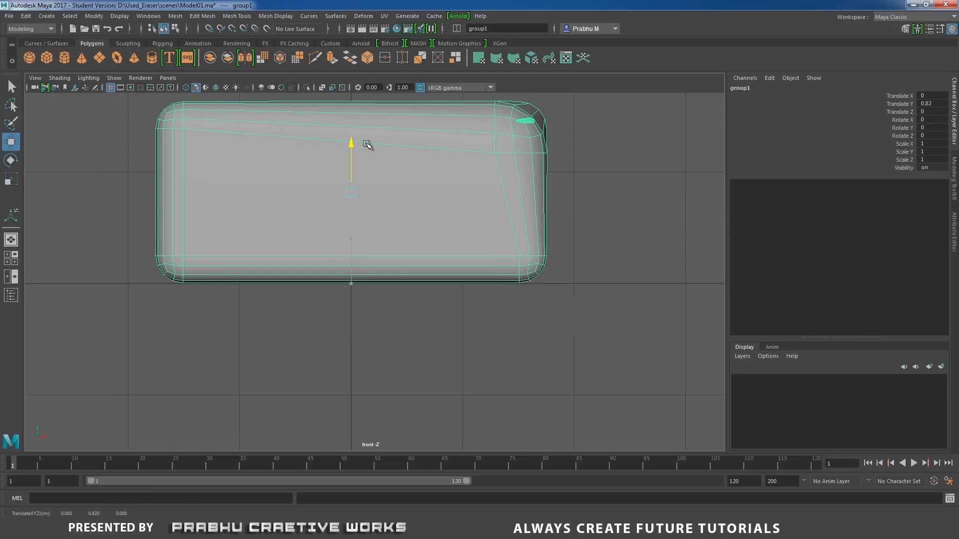
{"action": "key", "text": "space"}
{"action": "left_click_drag", "start_coordinate": [410, 277], "coordinate": [412, 257]}
{"action": "mouse_move", "coordinate": [419, 293]}
{"action": "left_mouse_down", "text": "alt"}
{"action": "mouse_move", "coordinate": [400, 349]}
{"action": "mouse_move", "coordinate": [436, 284]}
{"action": "mouse_move", "coordinate": [490, 278]}
{"action": "mouse_move", "coordinate": [375, 312]}
{"action": "mouse_move", "coordinate": [373, 337]}
{"action": "mouse_move", "coordinate": [421, 290]}
{"action": "left_mouse_up", "text": "alt"}
{"action": "left_click", "coordinate": [503, 265]}
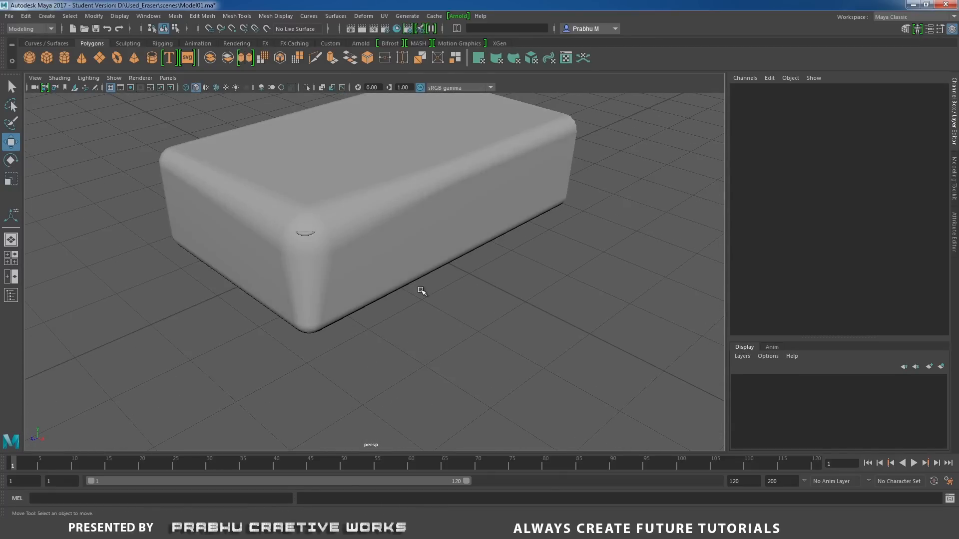
Apply Soften Edge to the eraser01 block.
{"action": "left_click", "coordinate": [366, 230]}
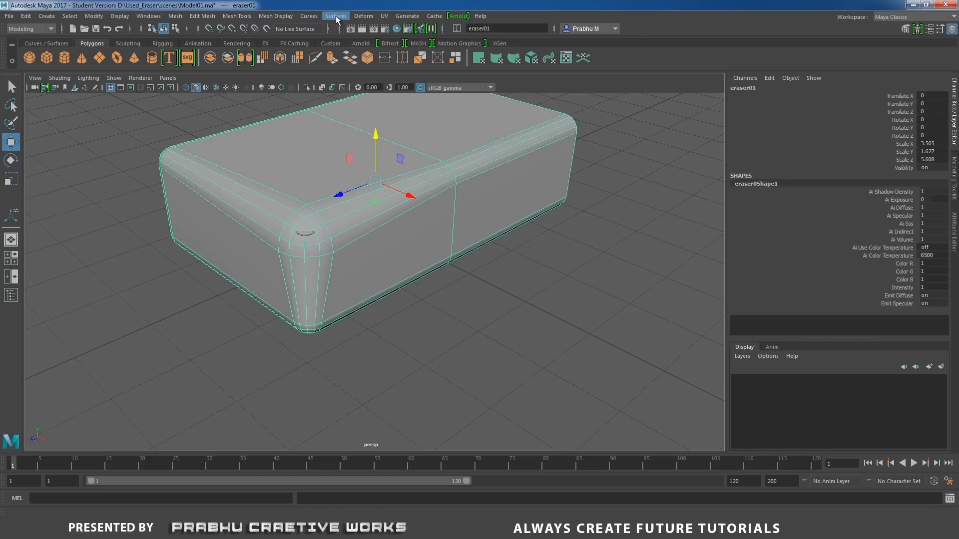
{"action": "left_click", "coordinate": [290, 16]}
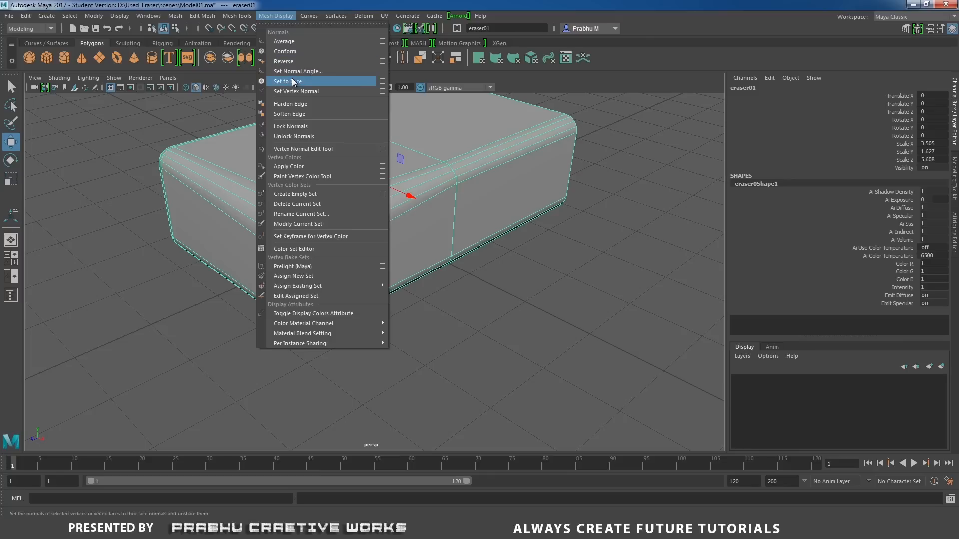
{"action": "left_click", "coordinate": [290, 112]}
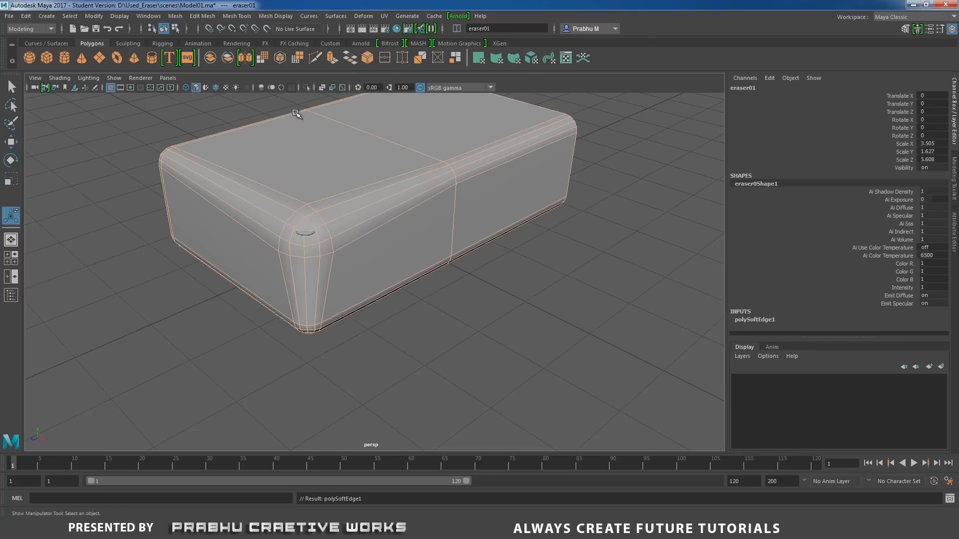
Create a polygon cube at the origin and scale it uniformly to about 2.56.
{"action": "left_click", "coordinate": [608, 222]}
{"action": "mouse_move", "coordinate": [608, 221]}
{"action": "left_mouse_down", "text": "alt"}
{"action": "mouse_move", "coordinate": [529, 231]}
{"action": "mouse_move", "coordinate": [533, 246]}
{"action": "mouse_move", "coordinate": [520, 221]}
{"action": "mouse_move", "coordinate": [378, 188]}
{"action": "mouse_move", "coordinate": [383, 175]}
{"action": "left_mouse_up", "text": "alt"}
{"action": "scroll", "coordinate": [453, 214], "scroll_direction": "down", "scroll_amount": 3}
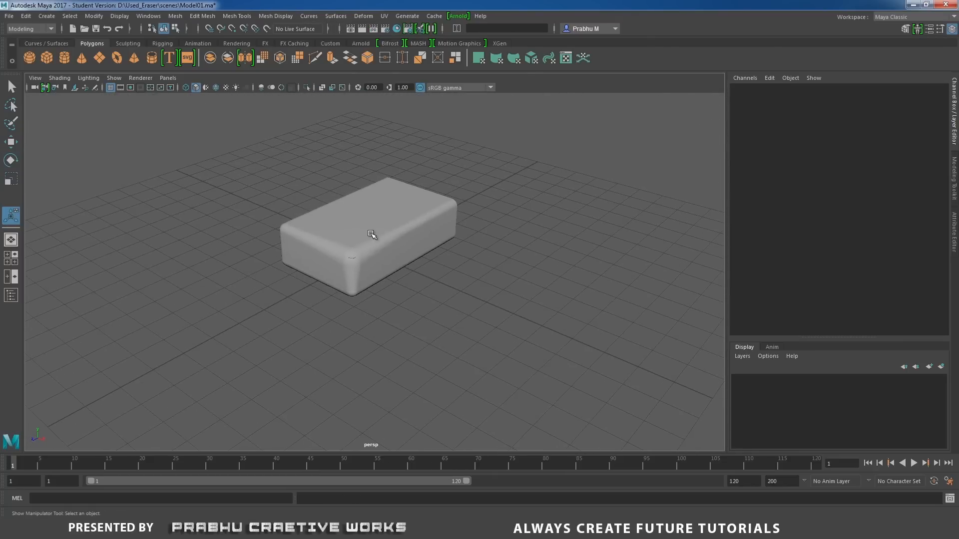
{"action": "left_click_drag", "start_coordinate": [372, 234], "coordinate": [308, 256], "text": "alt"}
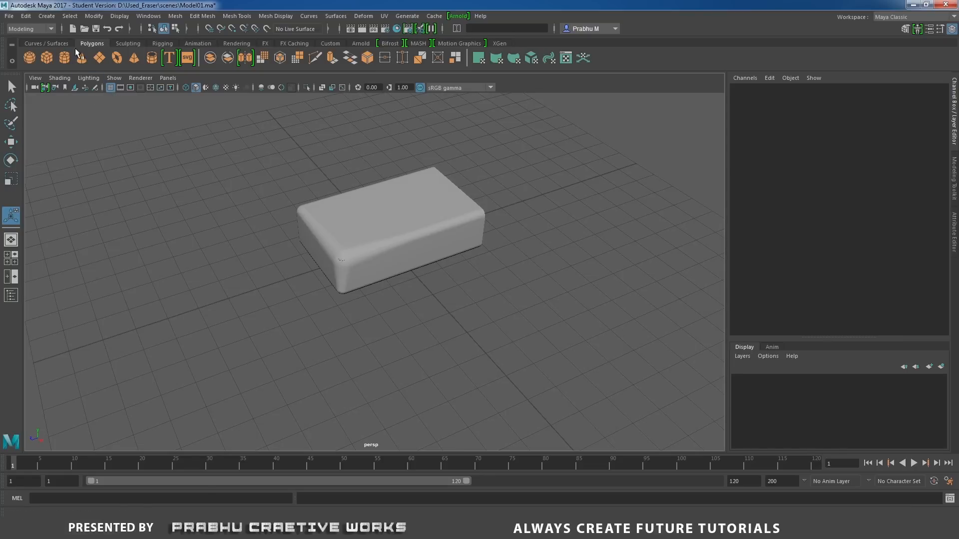
{"action": "left_click", "coordinate": [48, 58]}
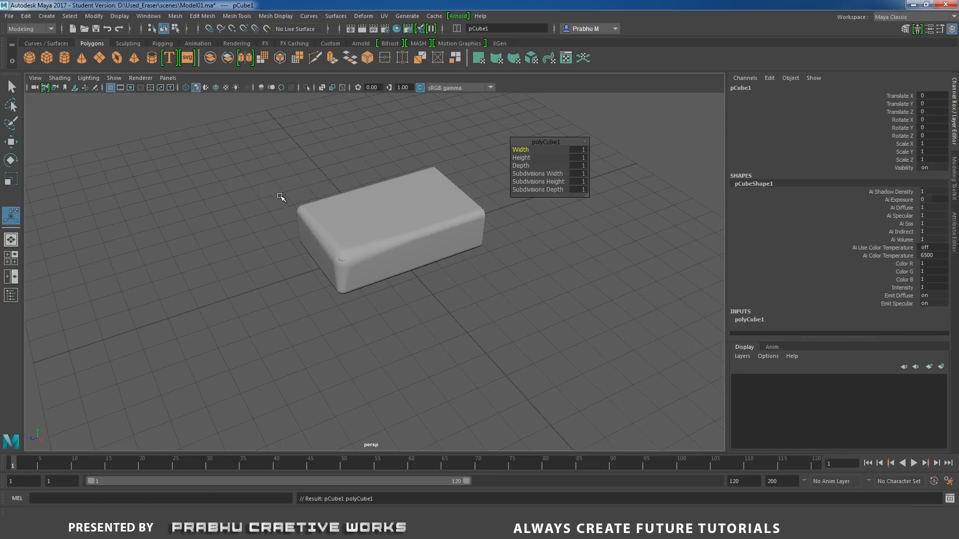
{"action": "left_click_drag", "start_coordinate": [279, 195], "coordinate": [381, 241], "text": "alt"}
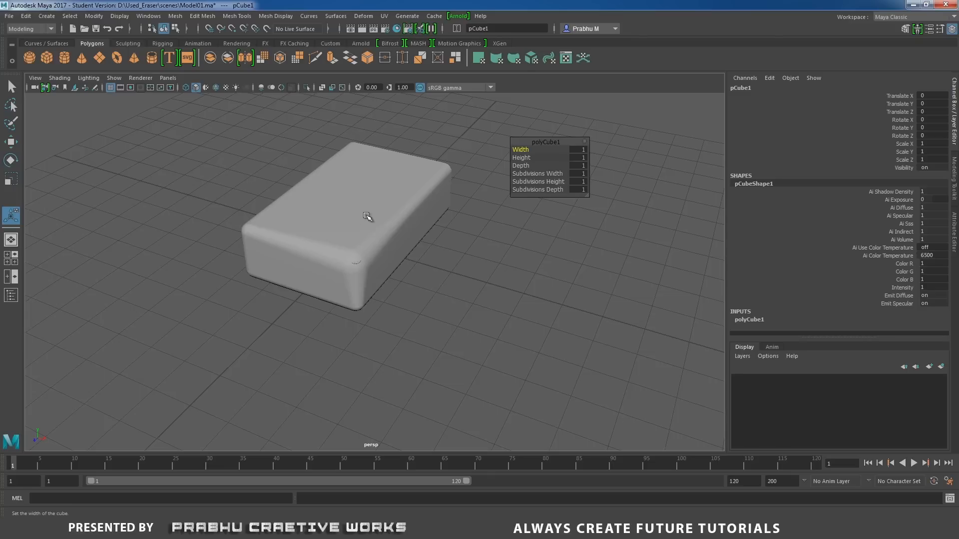
{"action": "key", "text": "r"}
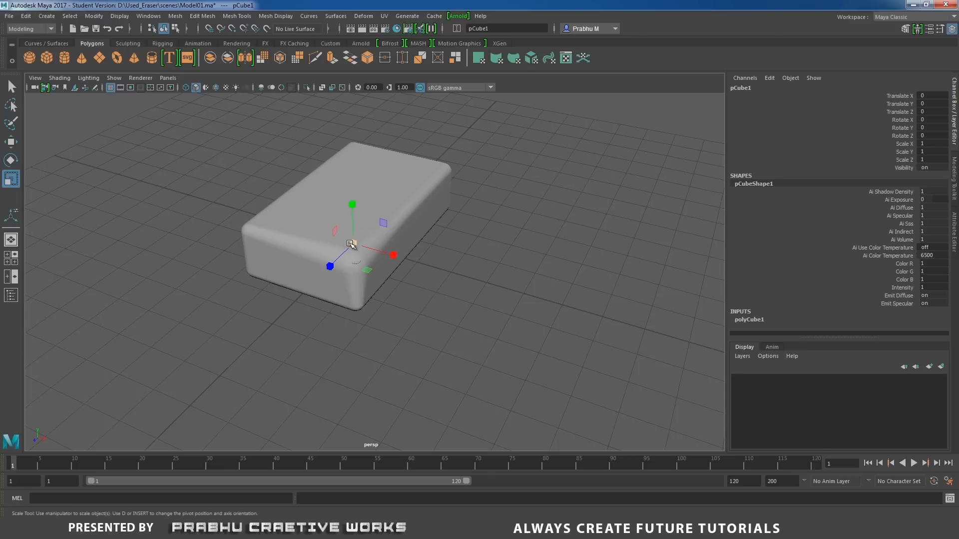
{"action": "left_click_drag", "start_coordinate": [353, 244], "coordinate": [456, 260]}
In front wireframe view, raise the cube to about 0.79 in Y and scale it to about 3.66 in X and 1.79 in Y.
{"action": "key", "text": "space"}
{"action": "scroll", "coordinate": [520, 321], "scroll_direction": "up", "scroll_amount": 5}
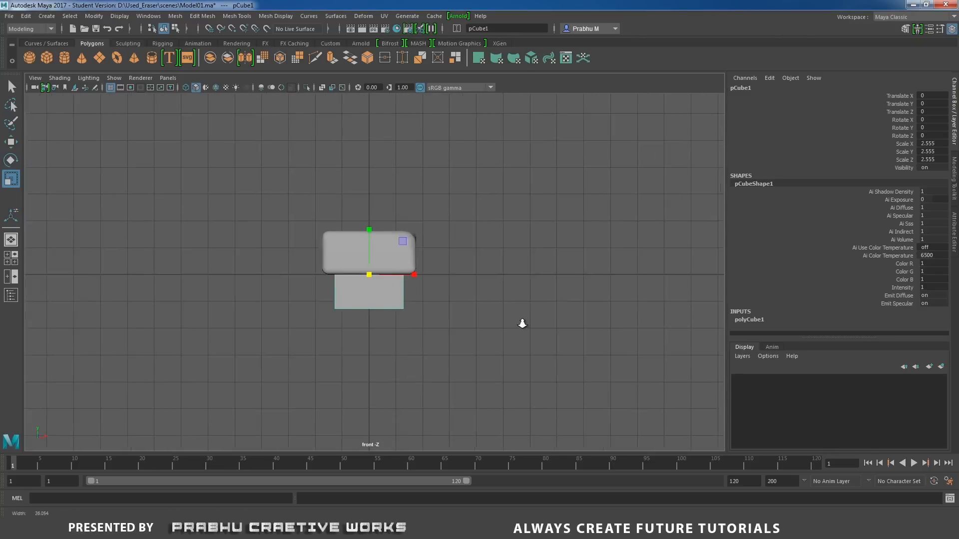
{"action": "key", "text": "4"}
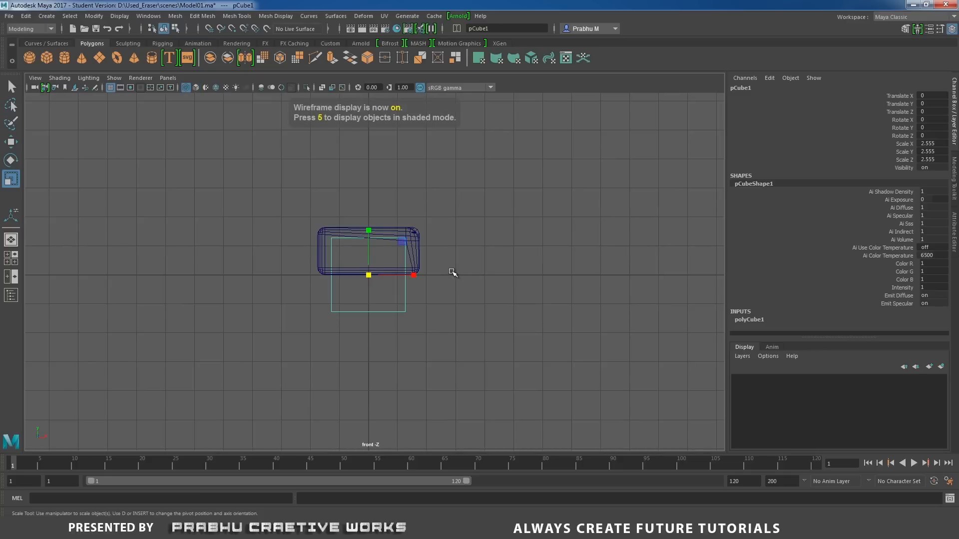
{"action": "key", "text": "w"}
{"action": "left_click_drag", "start_coordinate": [375, 231], "coordinate": [368, 212]}
{"action": "key", "text": "r"}
{"action": "mouse_move", "coordinate": [415, 254]}
{"action": "left_mouse_down"}
{"action": "mouse_move", "coordinate": [435, 256]}
{"action": "mouse_move", "coordinate": [425, 254]}
{"action": "left_mouse_up"}
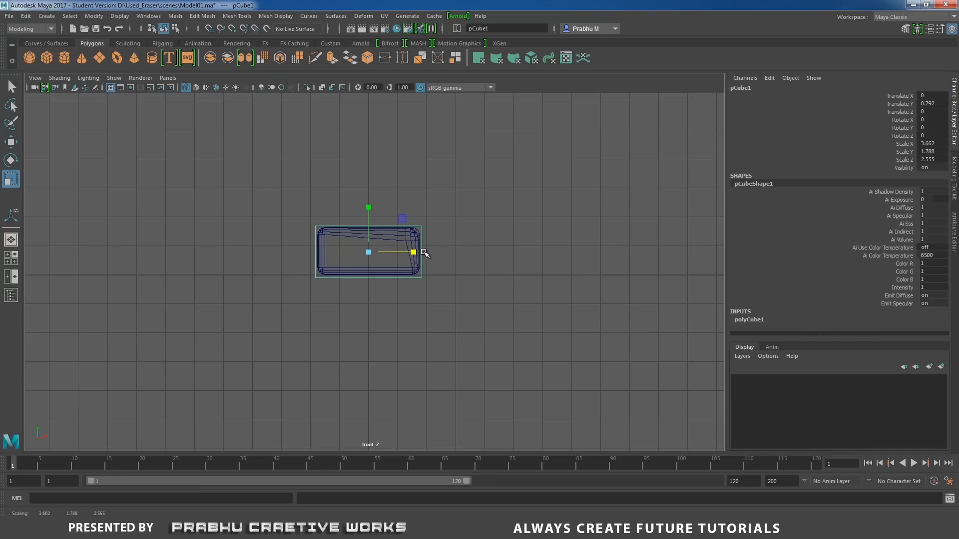
Fit the cube closely around the eraser outline at about 0.828 in Y, scaled about 3.58 in X and 1.69 in Y.
{"action": "scroll", "coordinate": [450, 253], "scroll_direction": "up", "scroll_amount": 3}
{"action": "scroll", "coordinate": [370, 235], "scroll_direction": "up", "scroll_amount": 2}
{"action": "key", "text": "w"}
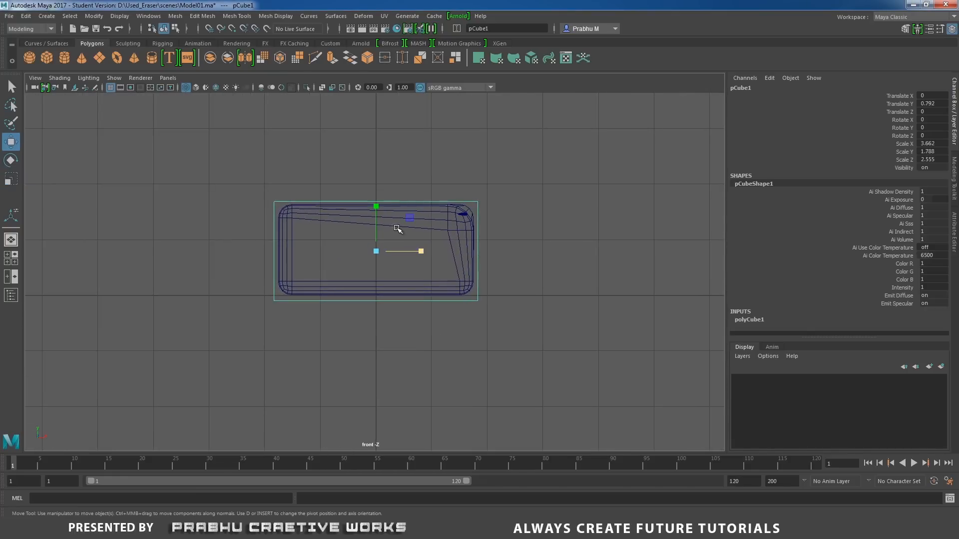
{"action": "left_click_drag", "start_coordinate": [376, 203], "coordinate": [377, 205]}
{"action": "key", "text": "r"}
{"action": "left_click_drag", "start_coordinate": [421, 248], "coordinate": [419, 248]}
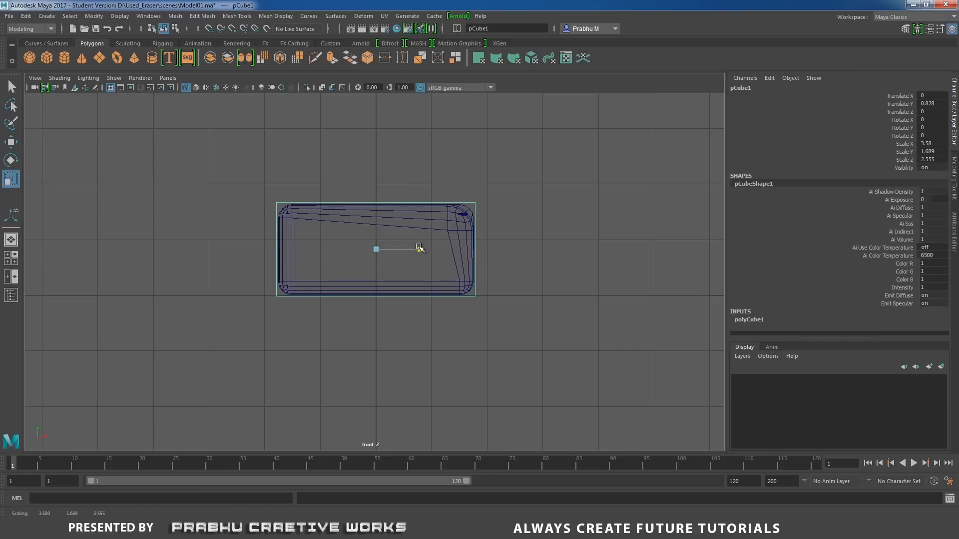
In shaded perspective view, scale the cube to about 5.41 in Z and slide it to about -2.28 in Z, exposing the worn eraser end.
{"action": "key", "text": "space"}
{"action": "left_click_drag", "start_coordinate": [490, 232], "coordinate": [435, 246]}
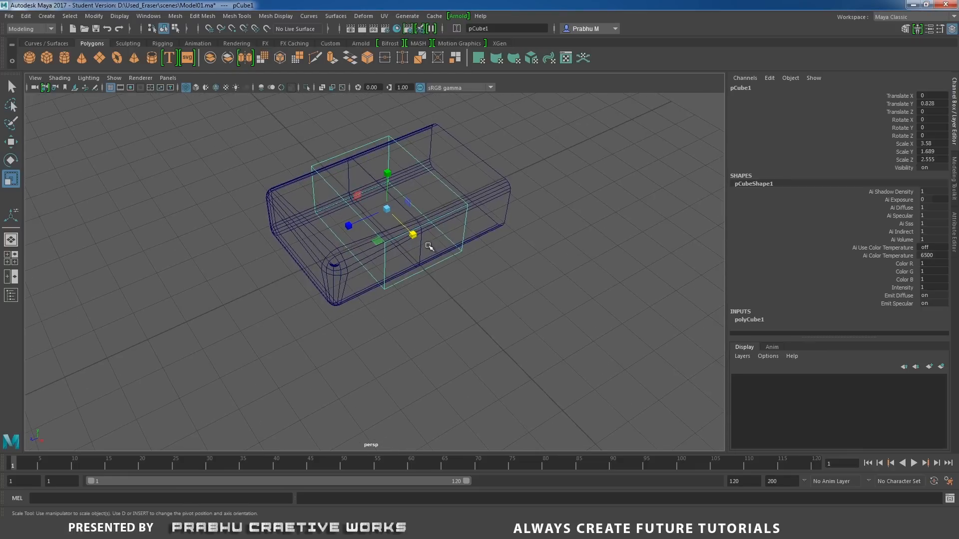
{"action": "key", "text": "5"}
{"action": "left_click_drag", "start_coordinate": [349, 226], "coordinate": [306, 251]}
{"action": "key", "text": "w"}
{"action": "left_click_drag", "start_coordinate": [351, 230], "coordinate": [426, 204]}
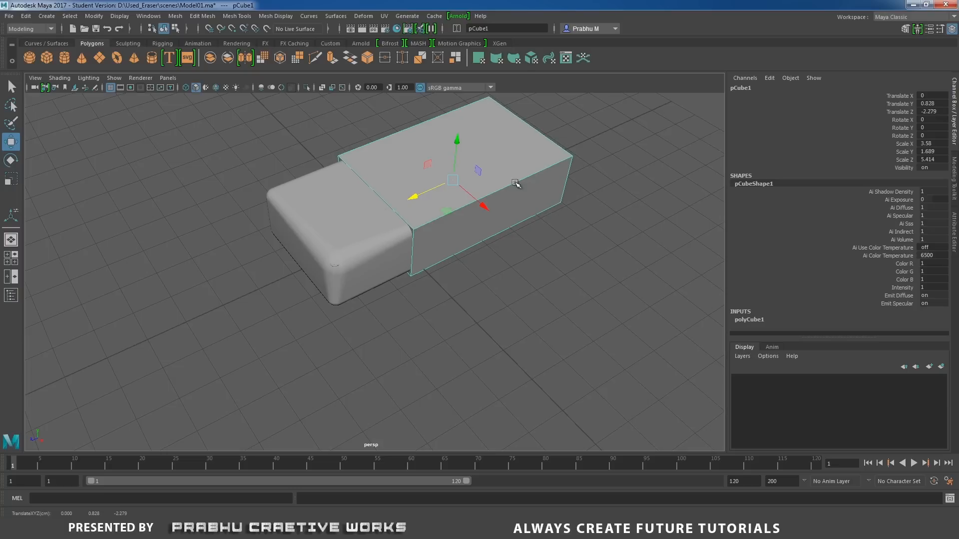
Delete the cube's front and back end faces to make an open sleeve.
{"action": "right_click_drag", "start_coordinate": [555, 145], "coordinate": [554, 171]}
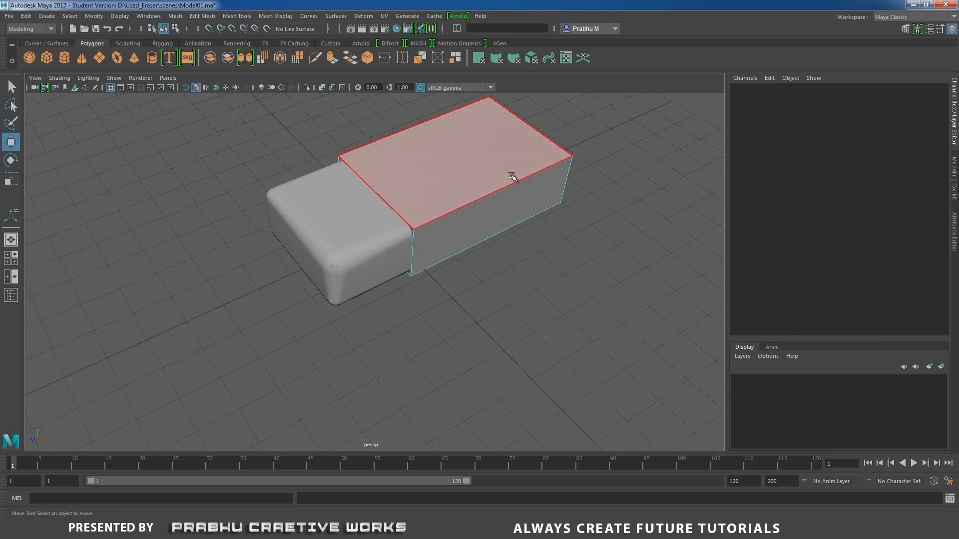
{"action": "left_click_drag", "start_coordinate": [508, 185], "coordinate": [536, 189], "text": "alt"}
{"action": "left_click", "coordinate": [466, 208]}
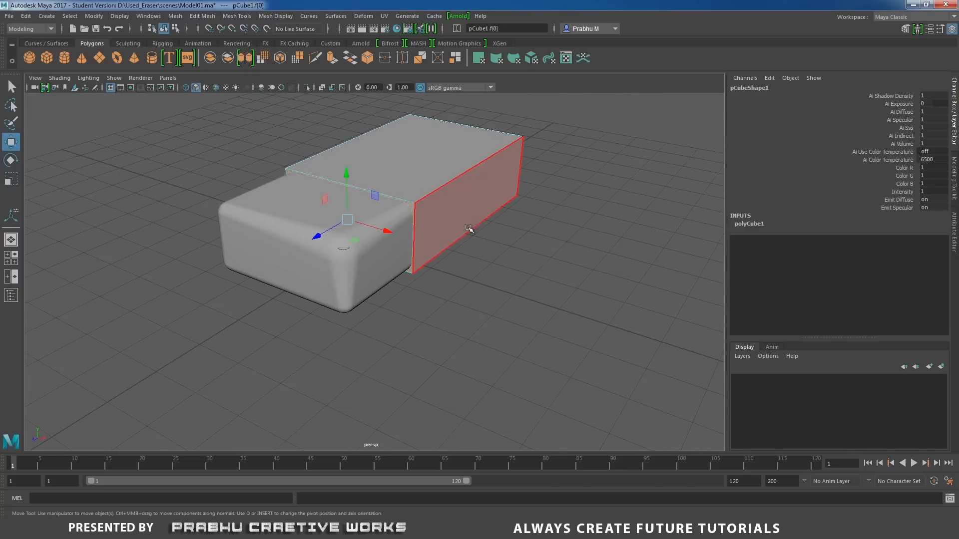
{"action": "left_click_drag", "start_coordinate": [466, 208], "coordinate": [465, 291], "text": "alt"}
{"action": "left_click", "coordinate": [464, 291]}
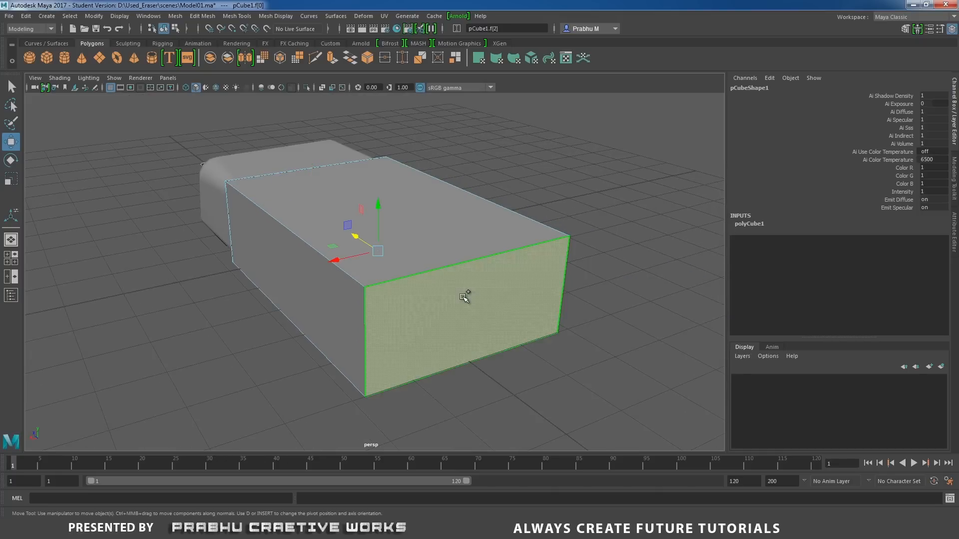
{"action": "key", "text": "Delete"}
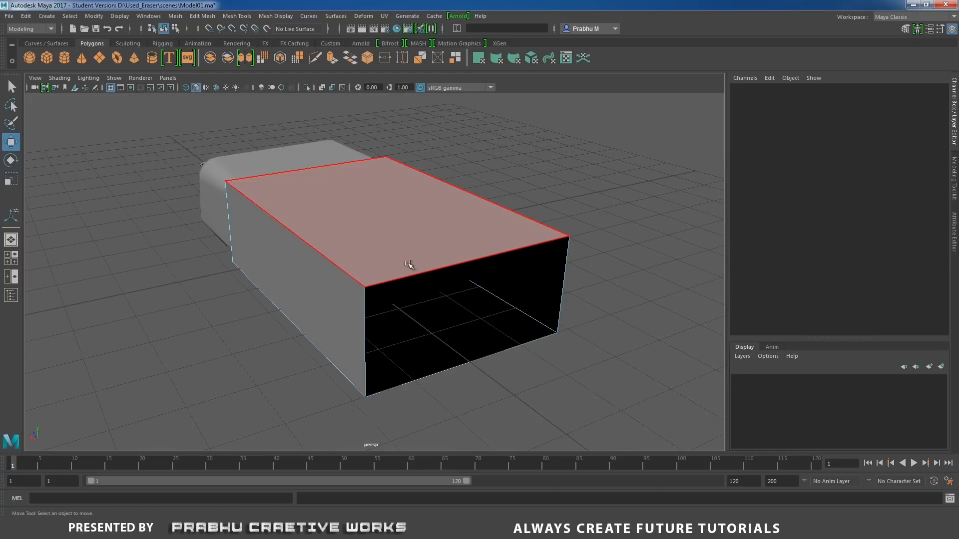
Select the sleeve's four long edges and bevel them.
{"action": "left_click_drag", "start_coordinate": [406, 265], "coordinate": [554, 267], "text": "alt"}
{"action": "right_click_drag", "start_coordinate": [505, 190], "coordinate": [501, 160]}
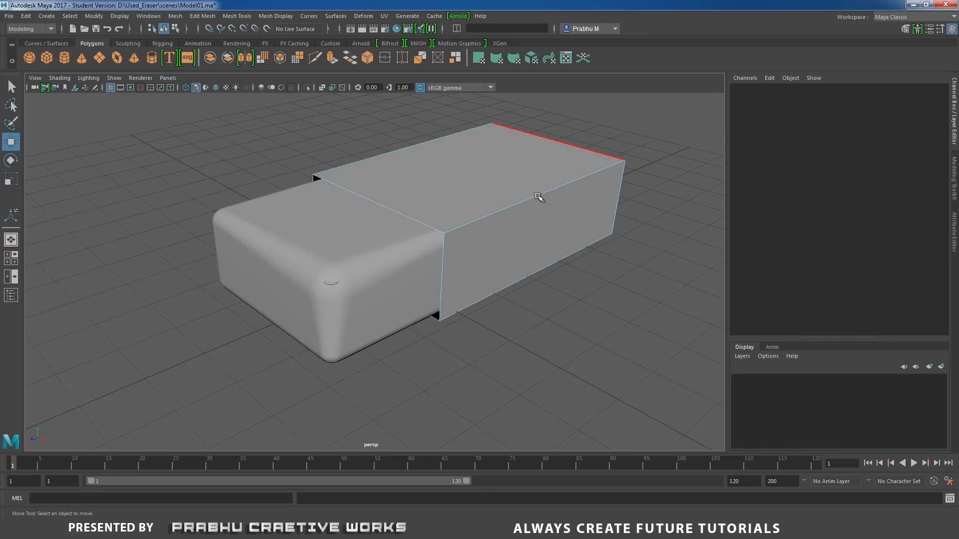
{"action": "left_click_drag", "start_coordinate": [540, 198], "coordinate": [473, 177], "text": "alt"}
{"action": "left_click_drag", "start_coordinate": [455, 137], "coordinate": [475, 320]}
{"action": "left_click_drag", "start_coordinate": [443, 290], "coordinate": [632, 295], "text": "alt"}
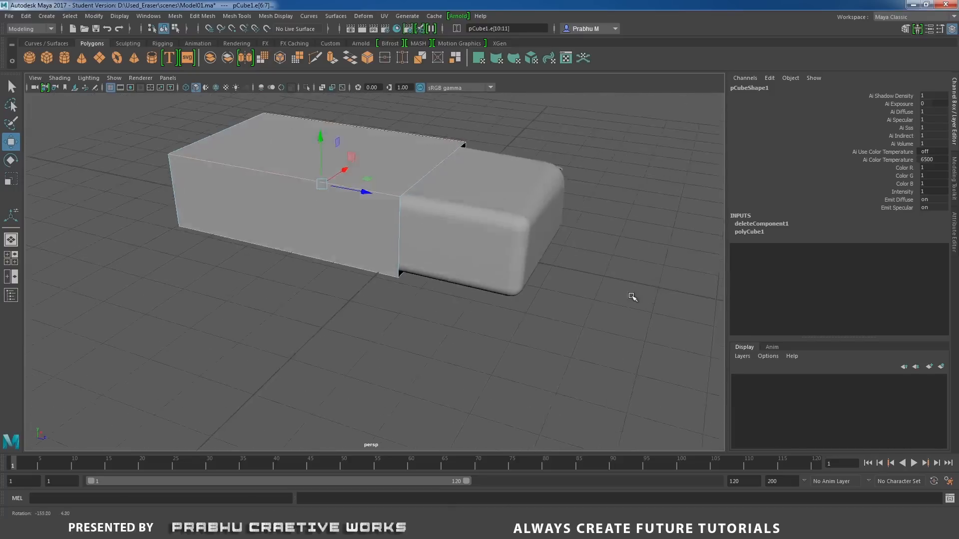
{"action": "left_click_drag", "start_coordinate": [347, 214], "coordinate": [209, 220], "text": "alt"}
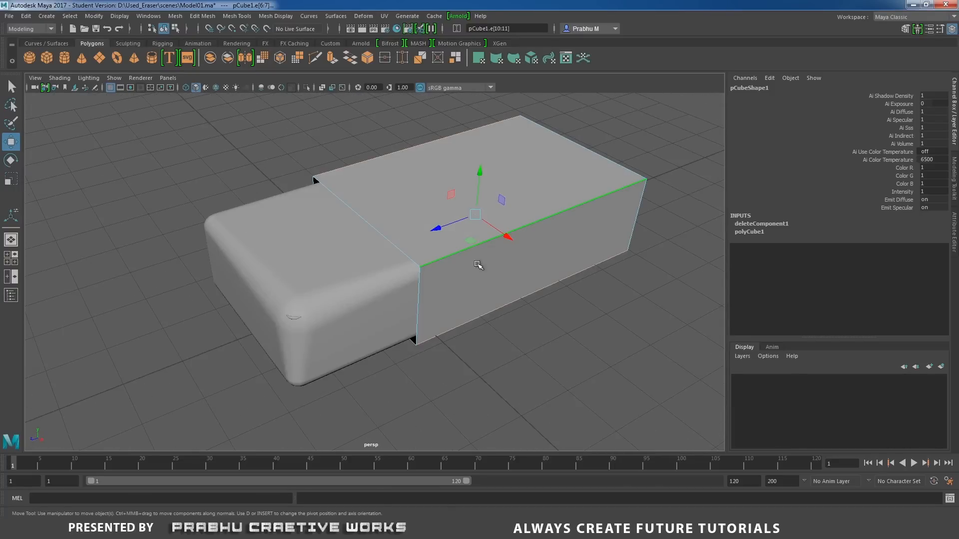
{"action": "right_click_drag", "start_coordinate": [498, 268], "coordinate": [489, 290], "text": "shift"}
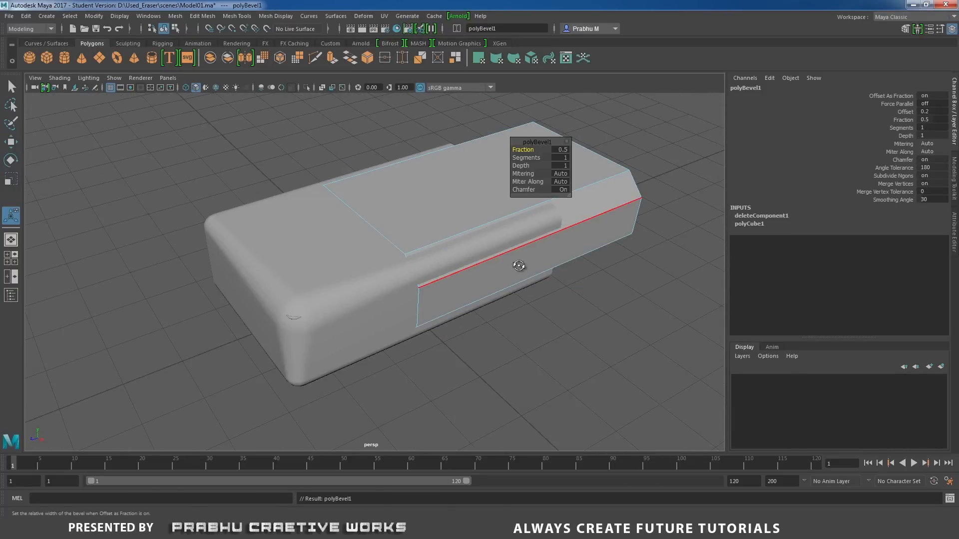
Set the sleeve bevel's Fraction to 0.2 and Segments to 4.
{"action": "left_click_drag", "start_coordinate": [518, 266], "coordinate": [549, 232], "text": "alt"}
{"action": "middle_click_drag", "start_coordinate": [549, 232], "coordinate": [475, 284], "text": "alt"}
{"action": "right_click_drag", "start_coordinate": [475, 284], "coordinate": [570, 273], "text": "alt"}
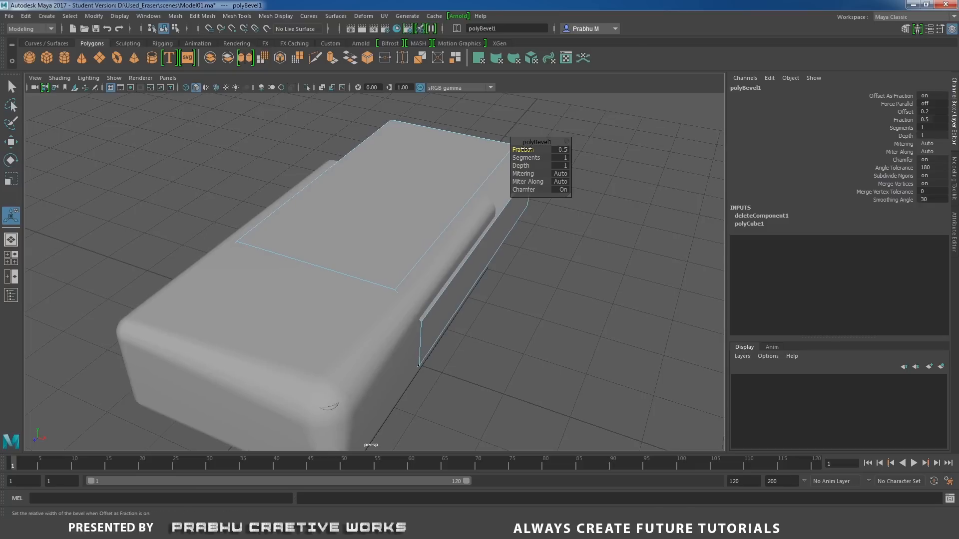
{"action": "left_click_drag", "start_coordinate": [525, 149], "coordinate": [523, 149]}
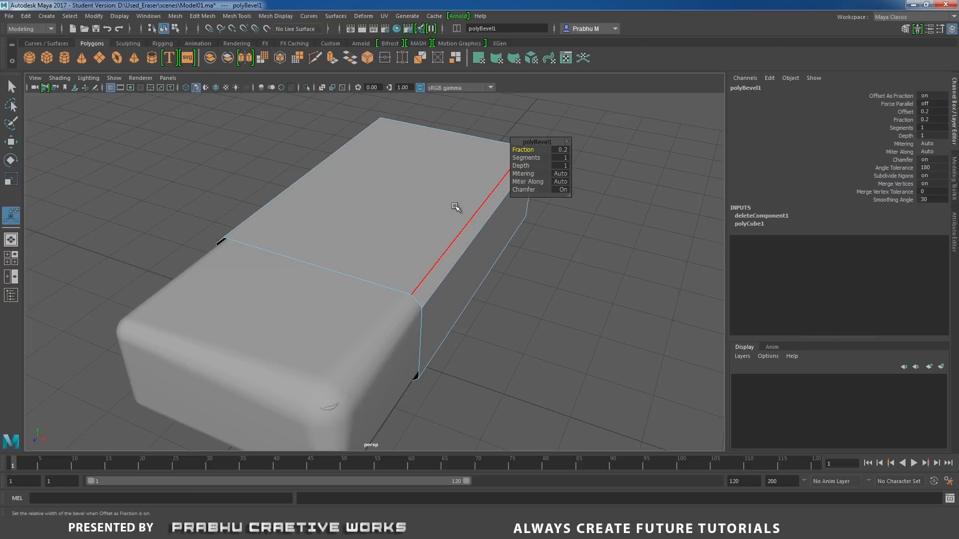
{"action": "left_click_drag", "start_coordinate": [454, 208], "coordinate": [468, 182], "text": "alt"}
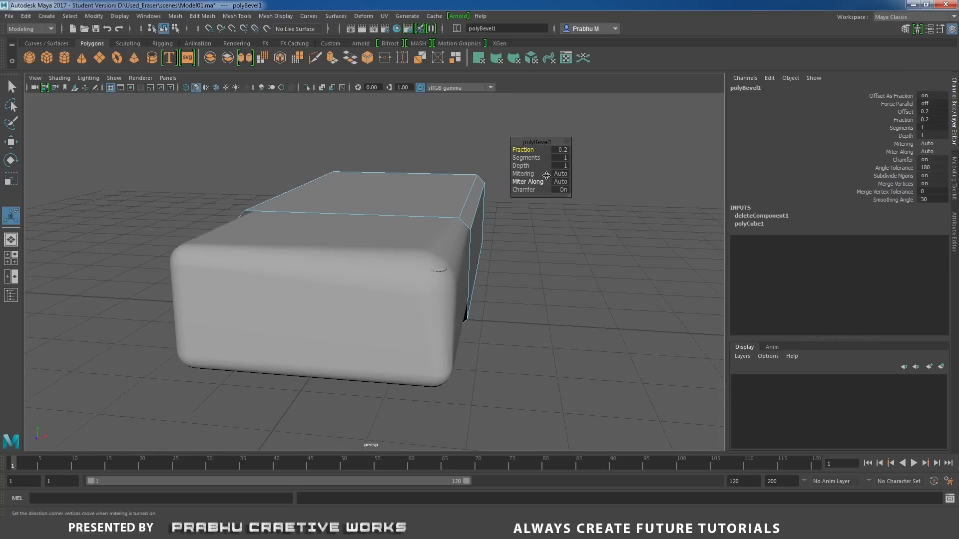
{"action": "left_click_drag", "start_coordinate": [533, 158], "coordinate": [551, 158]}
{"action": "left_click_drag", "start_coordinate": [413, 223], "coordinate": [346, 242], "text": "alt"}
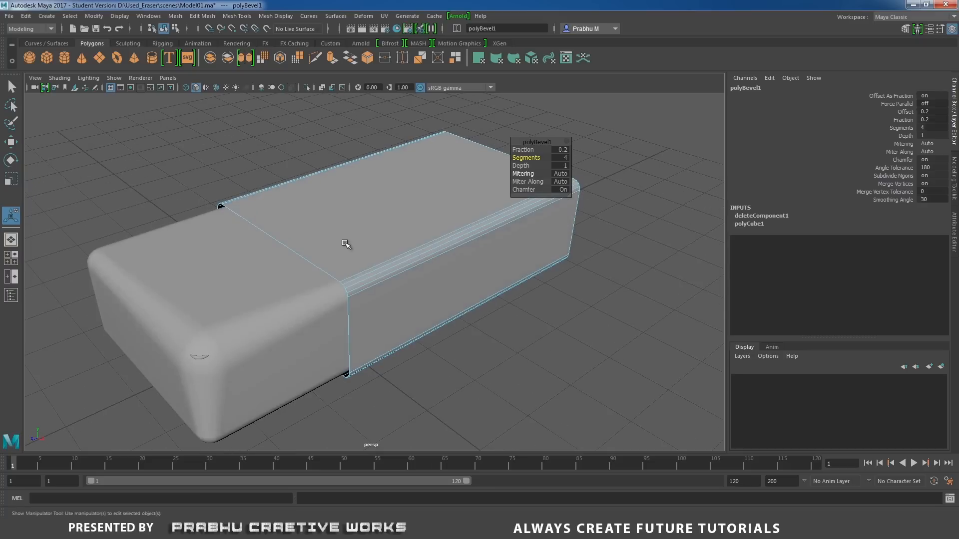
Isolate the sleeve and extrude all its faces outward with a Local Translate Z of about 0.018.
{"action": "right_click_drag", "start_coordinate": [433, 160], "coordinate": [498, 134]}
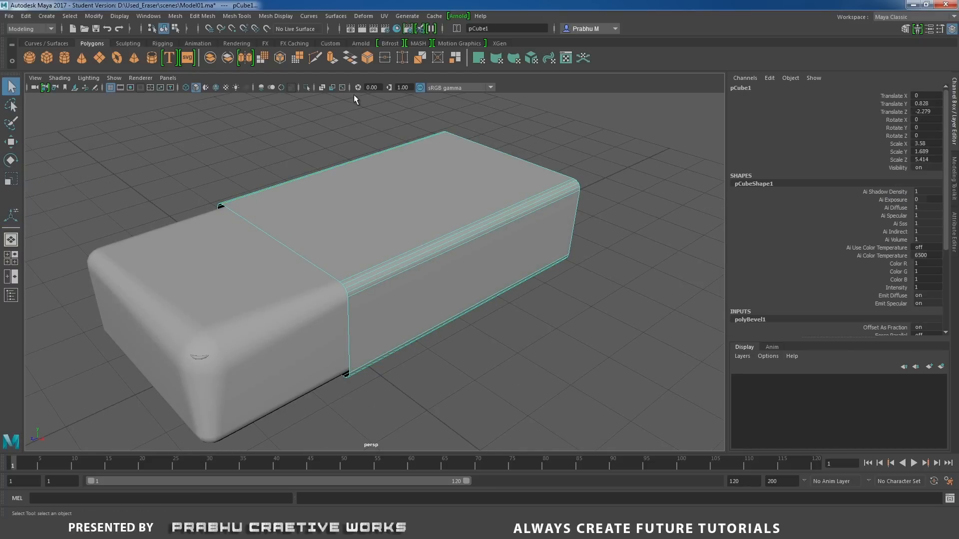
{"action": "left_click", "coordinate": [307, 87]}
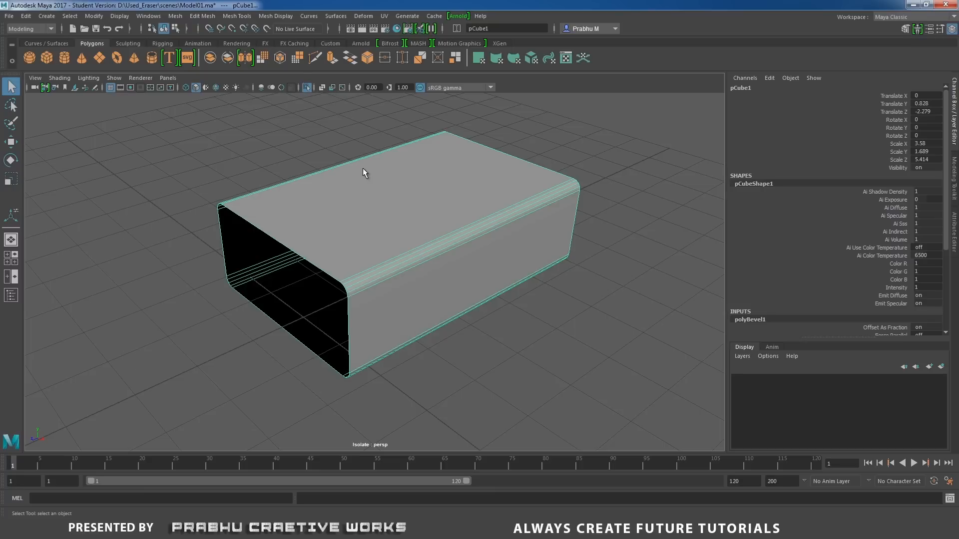
{"action": "left_click_drag", "start_coordinate": [415, 186], "coordinate": [475, 250], "text": "alt"}
{"action": "left_click", "coordinate": [525, 202]}
{"action": "left_click", "coordinate": [490, 185]}
{"action": "right_click_drag", "start_coordinate": [493, 238], "coordinate": [493, 265], "text": "shift"}
{"action": "left_click_drag", "start_coordinate": [490, 229], "coordinate": [512, 217], "text": "alt"}
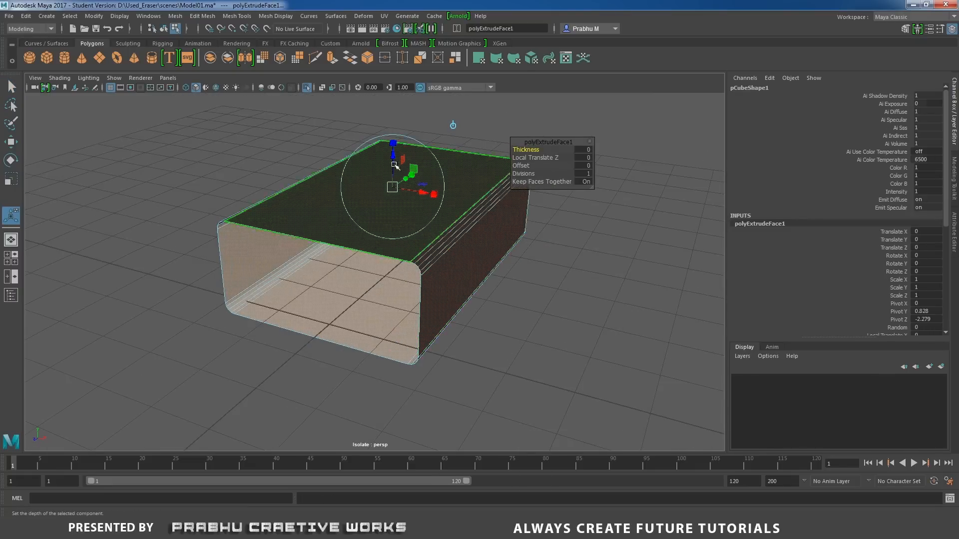
{"action": "left_click_drag", "start_coordinate": [393, 157], "coordinate": [394, 155]}
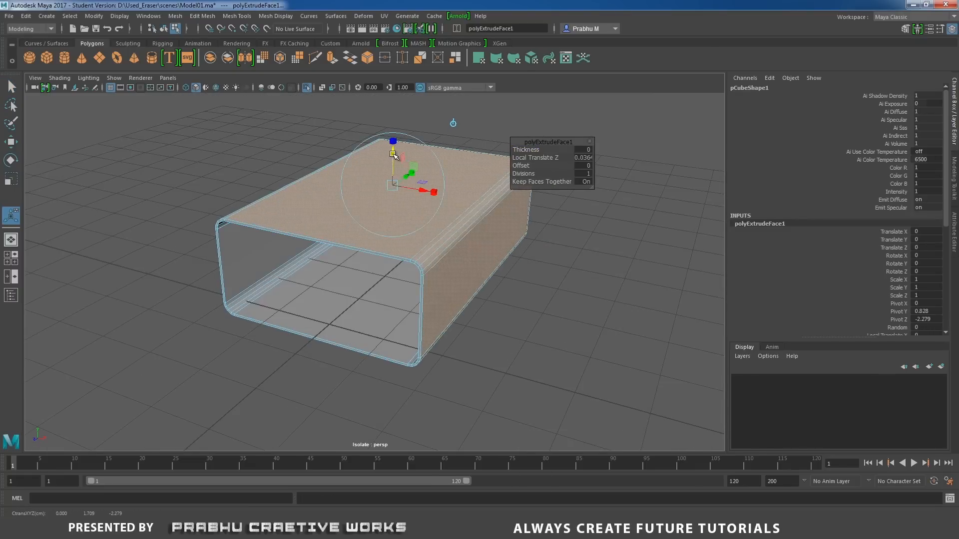
{"action": "scroll", "coordinate": [496, 270], "scroll_direction": "up", "scroll_amount": 5}
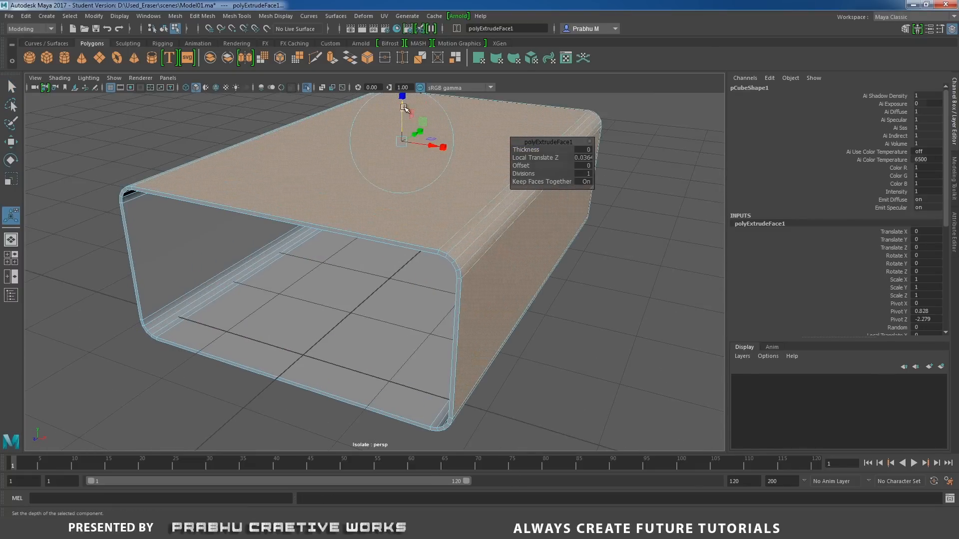
{"action": "left_click_drag", "start_coordinate": [405, 108], "coordinate": [405, 121]}
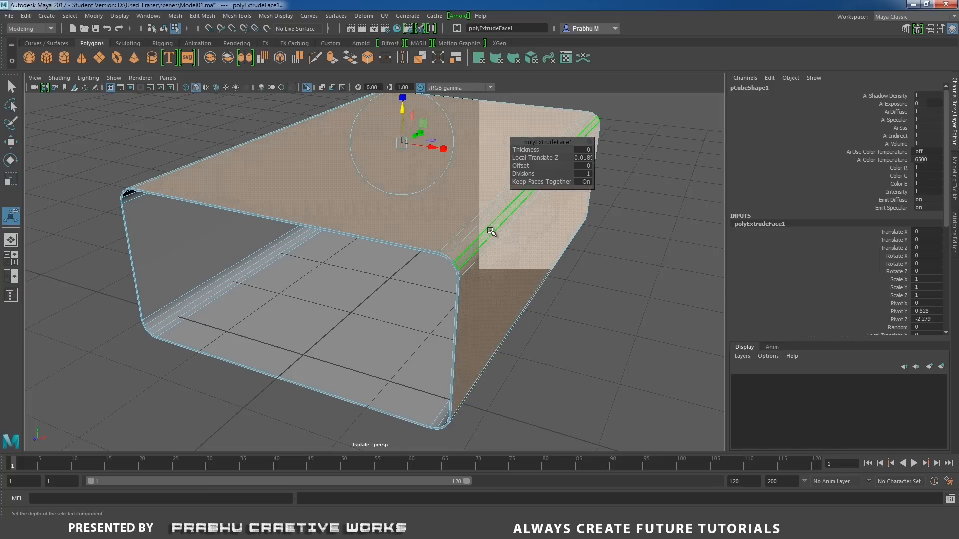
Return the sleeve to object mode, deselect it and turn off isolation to show it around the eraser.
{"action": "right_click_drag", "start_coordinate": [490, 229], "coordinate": [566, 216]}
{"action": "left_click", "coordinate": [621, 239]}
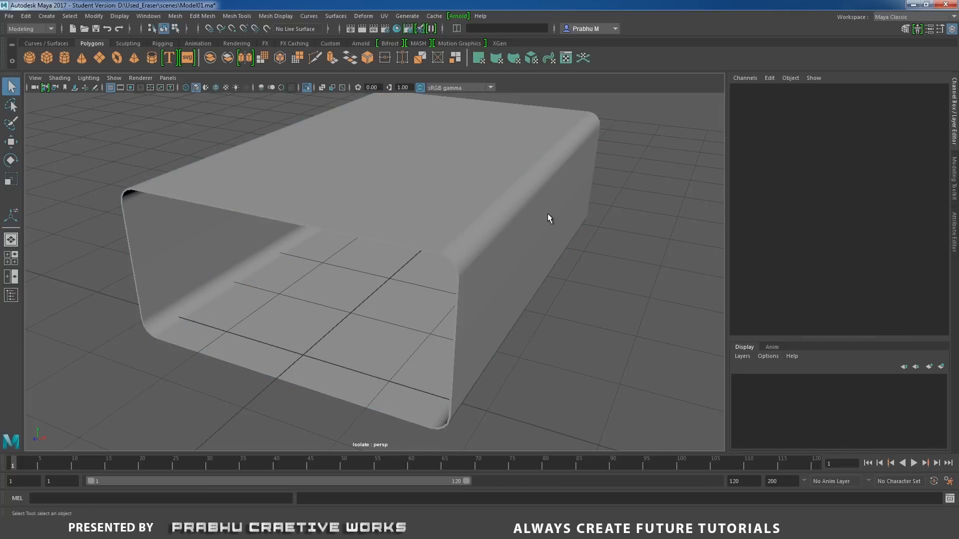
{"action": "left_click", "coordinate": [306, 88]}
{"action": "mouse_move", "coordinate": [454, 262]}
{"action": "left_mouse_down", "text": "alt"}
{"action": "mouse_move", "coordinate": [430, 255]}
{"action": "mouse_move", "coordinate": [462, 235]}
{"action": "left_mouse_up", "text": "alt"}
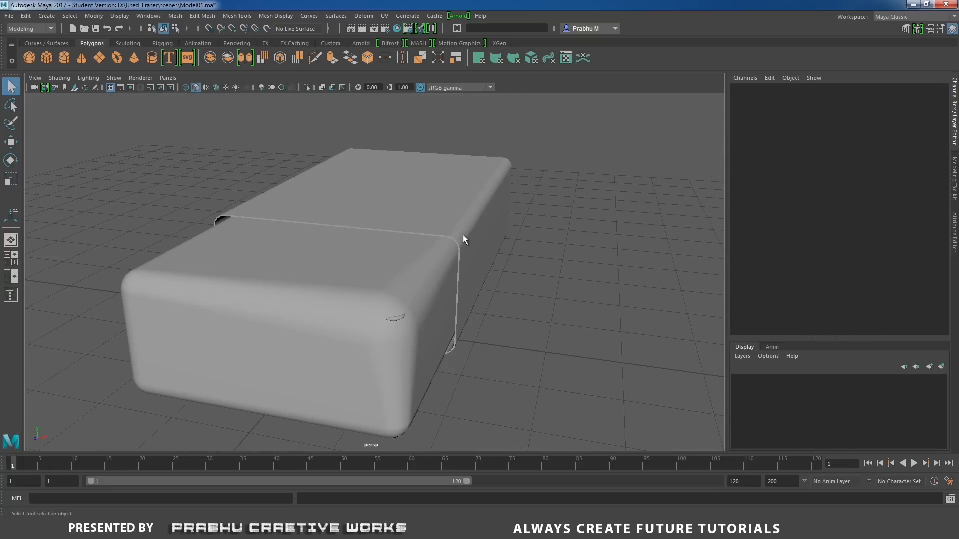
Switch to the front view, open the Outliner clear of the model, and deselect everything.
{"action": "left_click_drag", "start_coordinate": [232, 243], "coordinate": [462, 378]}
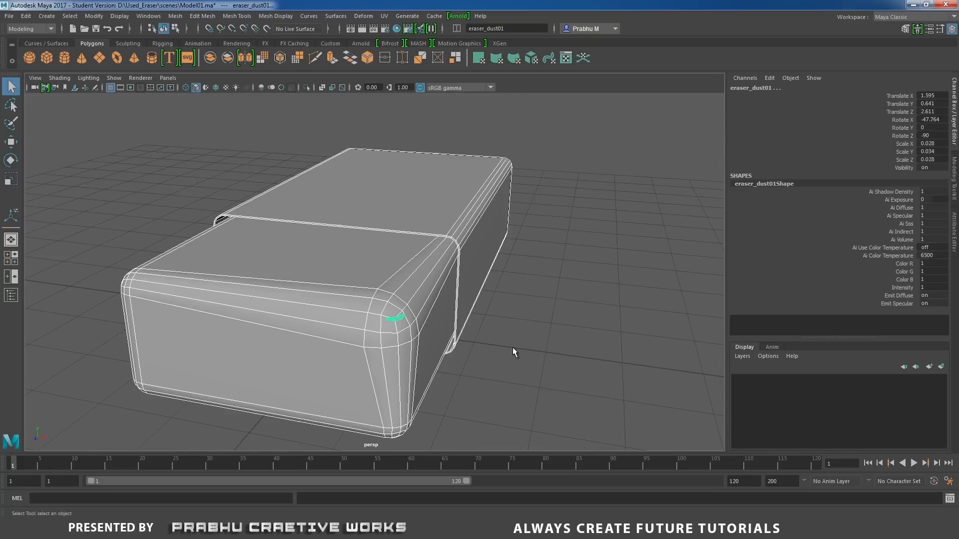
{"action": "key", "text": "space"}
{"action": "left_click_drag", "start_coordinate": [513, 348], "coordinate": [515, 370]}
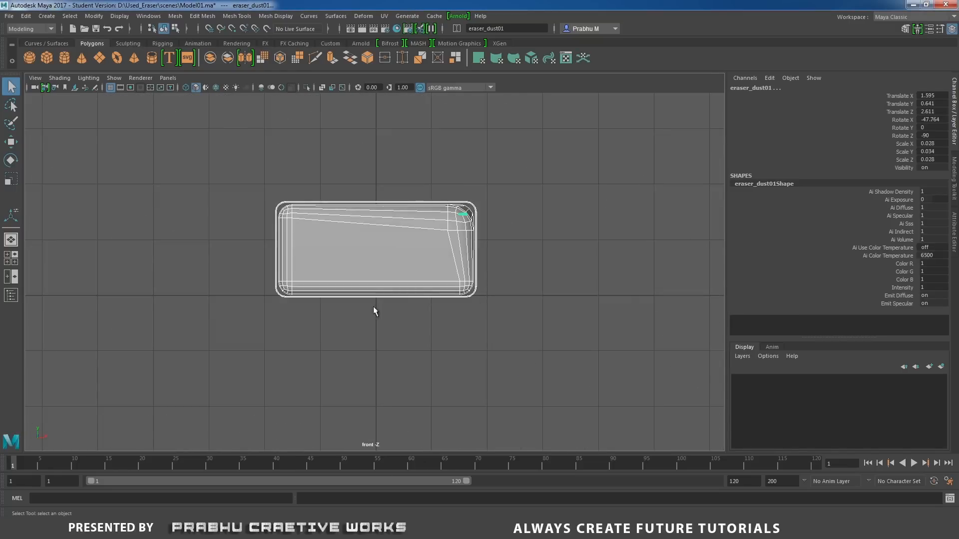
{"action": "left_click", "coordinate": [146, 18]}
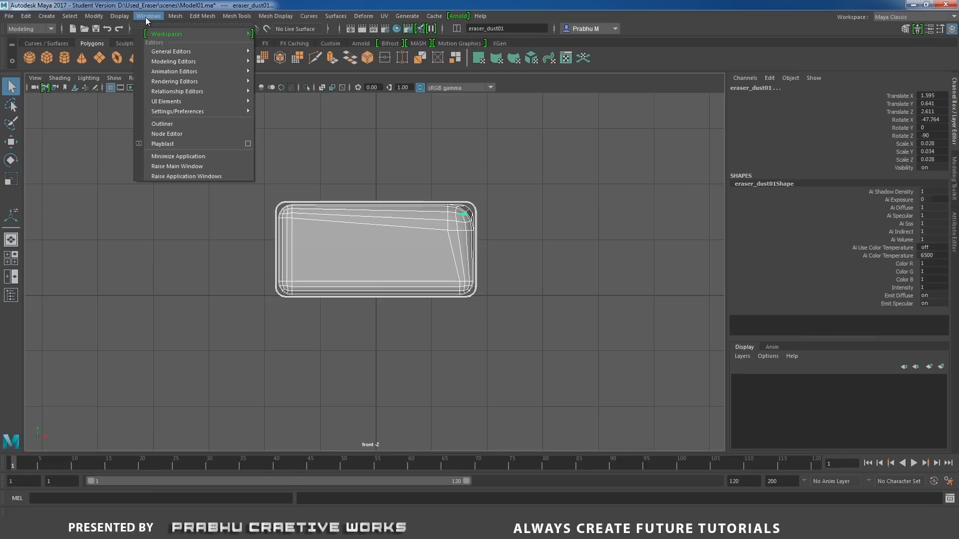
{"action": "left_click", "coordinate": [176, 126]}
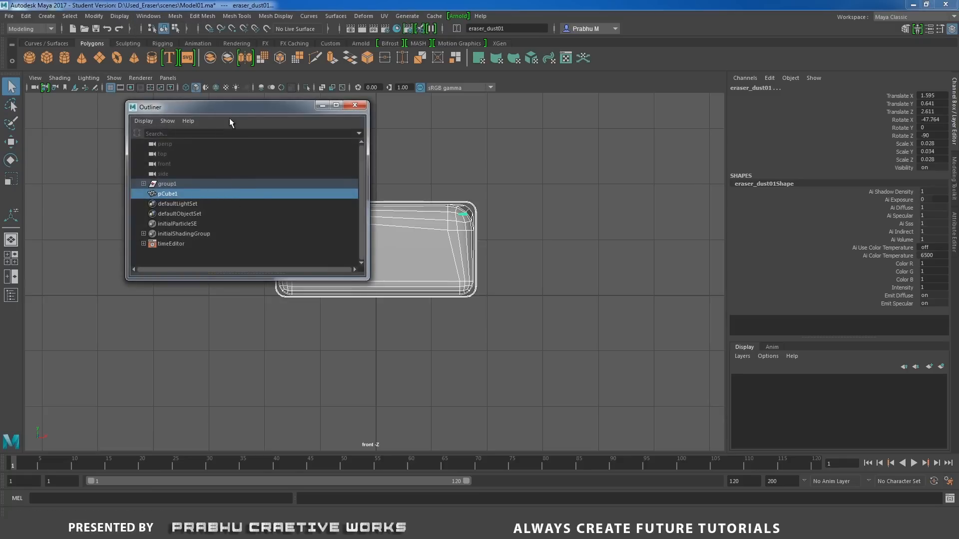
{"action": "left_click_drag", "start_coordinate": [239, 104], "coordinate": [239, 87]}
{"action": "left_click", "coordinate": [511, 169]}
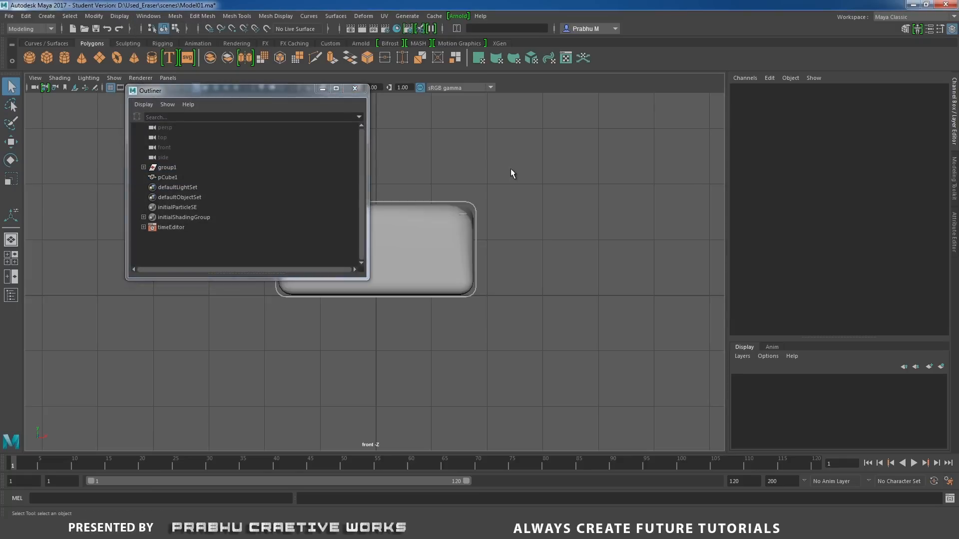
Put the sleeve in vertex mode and select its upper corner vertices in the front view for a height adjustment.
{"action": "left_click", "coordinate": [471, 205]}
{"action": "middle_click_drag", "start_coordinate": [494, 203], "coordinate": [668, 208], "text": "alt"}
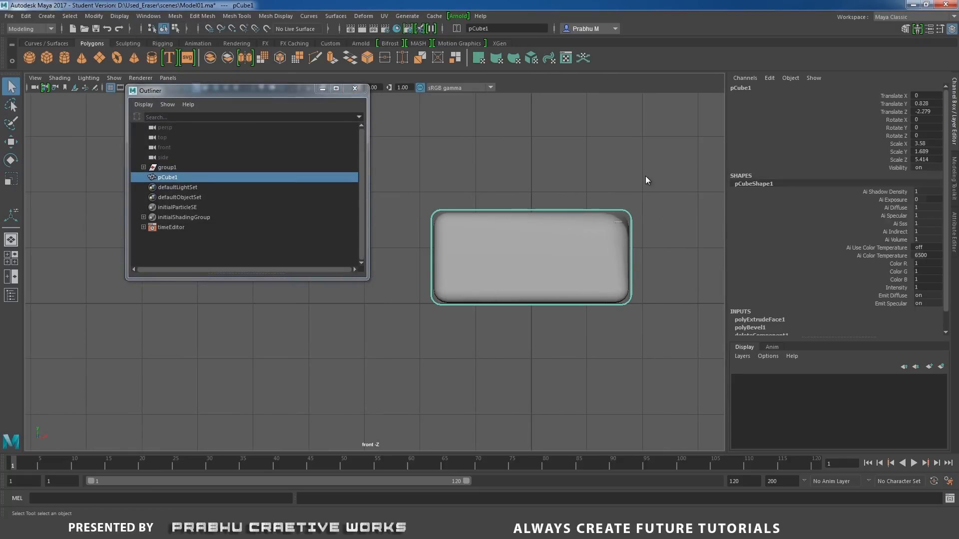
{"action": "right_click_drag", "start_coordinate": [646, 180], "coordinate": [567, 172]}
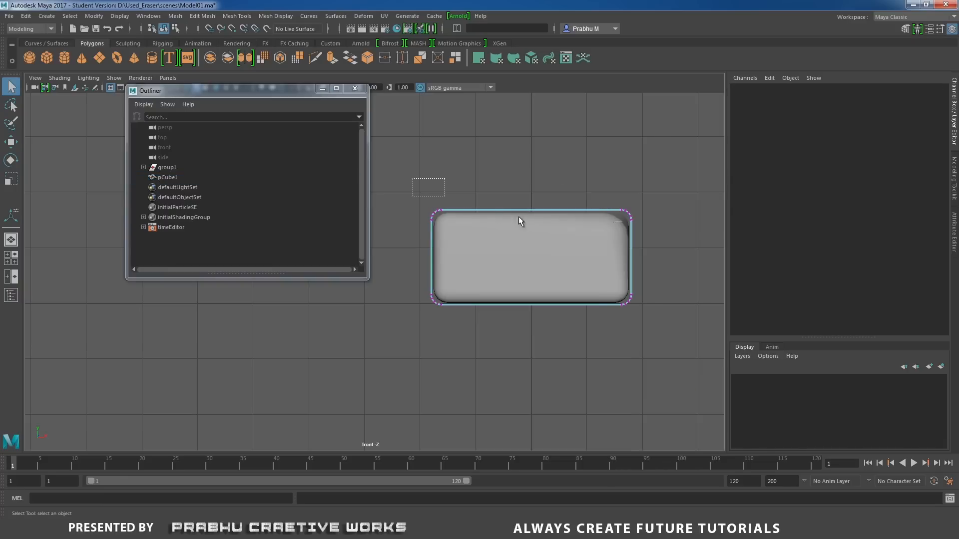
{"action": "left_click_drag", "start_coordinate": [518, 221], "coordinate": [660, 240]}
{"action": "right_click_drag", "start_coordinate": [571, 231], "coordinate": [668, 232], "text": "alt"}
{"action": "middle_click_drag", "start_coordinate": [668, 233], "coordinate": [576, 245], "text": "alt"}
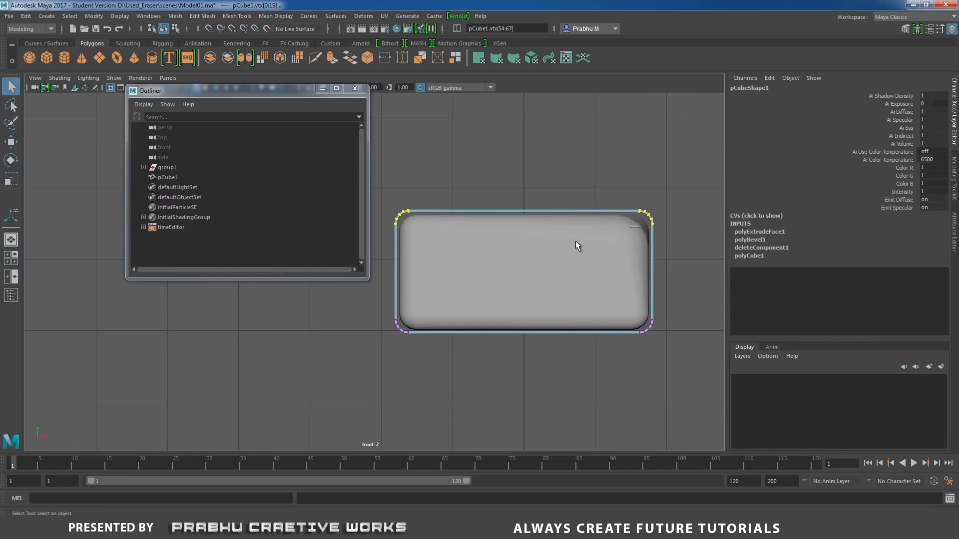
{"action": "right_click_drag", "start_coordinate": [575, 246], "coordinate": [634, 271], "text": "alt"}
{"action": "key", "text": "w"}
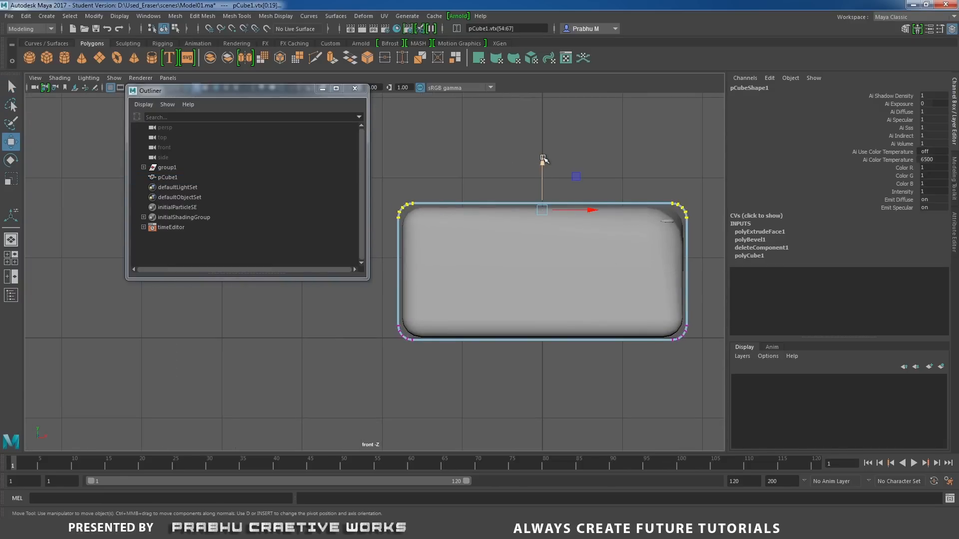
{"action": "left_click_drag", "start_coordinate": [543, 159], "coordinate": [545, 159]}
Move the sleeve's left and right side vertices slightly inward so its walls fit closer to the eraser.
{"action": "left_click_drag", "start_coordinate": [392, 178], "coordinate": [462, 333]}
{"action": "left_click_drag", "start_coordinate": [454, 272], "coordinate": [456, 270]}
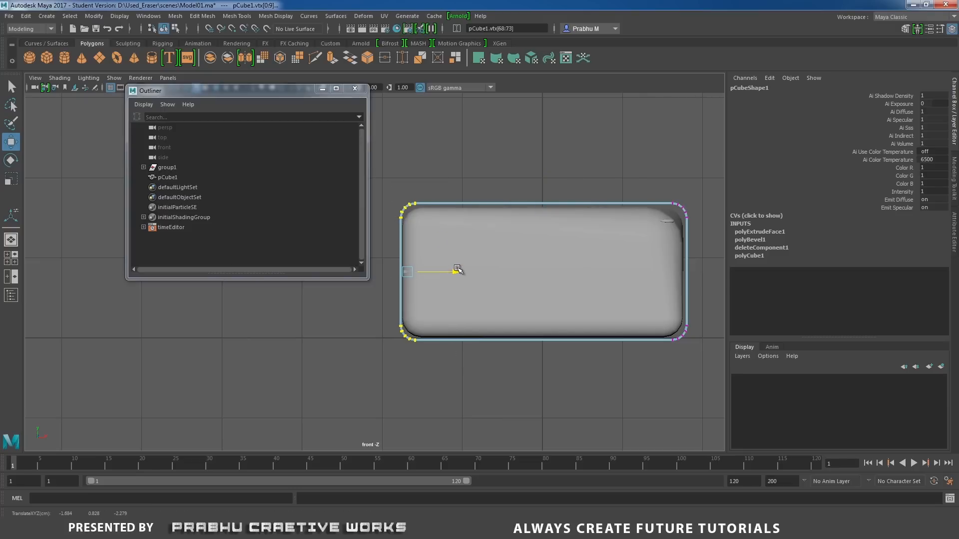
{"action": "left_click_drag", "start_coordinate": [605, 173], "coordinate": [722, 387]}
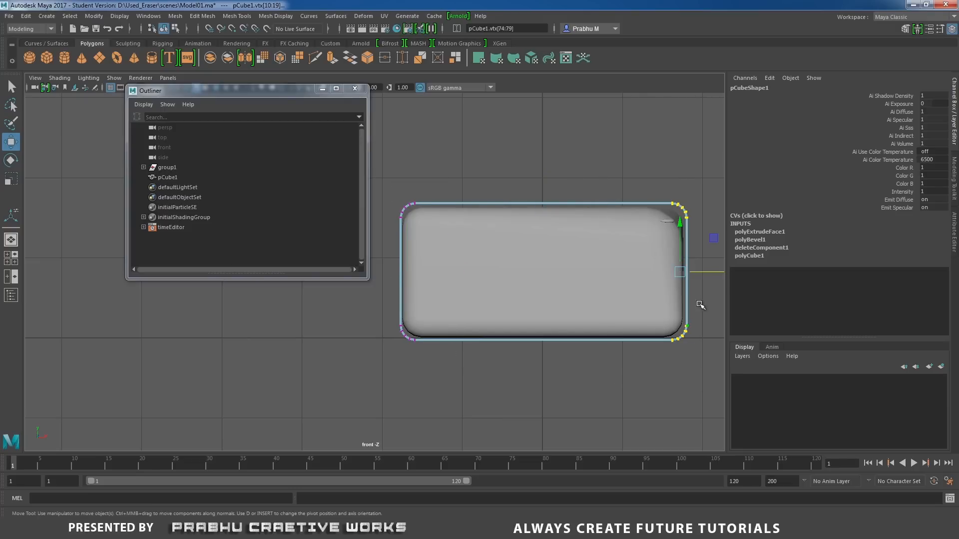
{"action": "left_click_drag", "start_coordinate": [716, 272], "coordinate": [714, 273]}
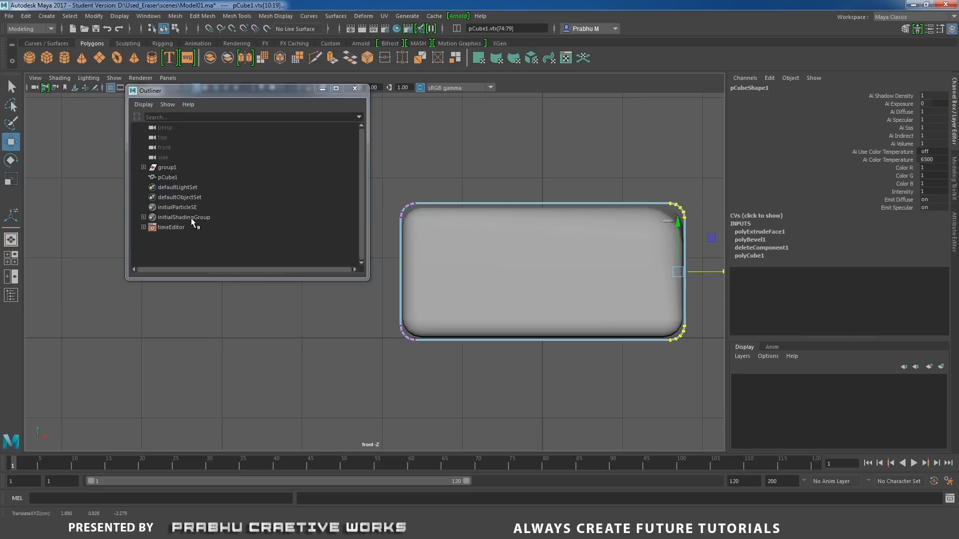
Rename the sleeve pCube1 as wrapper01 and parent it under group1.
{"action": "left_click", "coordinate": [175, 179]}
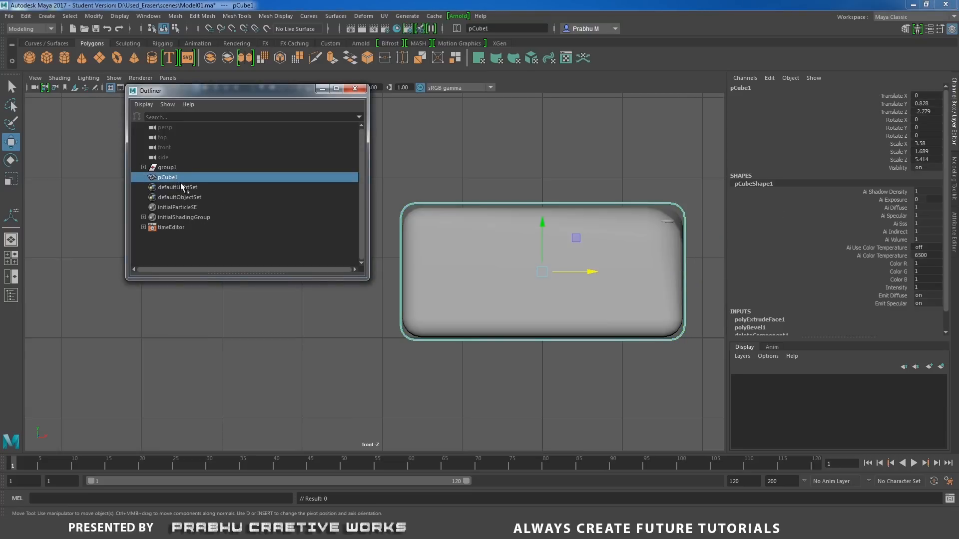
{"action": "double_click", "coordinate": [175, 178]}
{"action": "type", "text": "wrapper"}
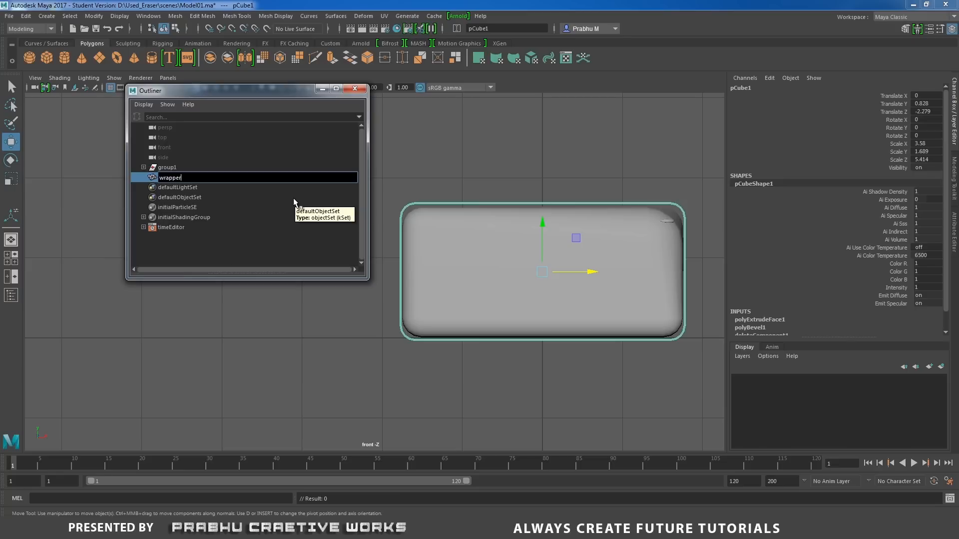
{"action": "type", "text": "01"}
{"action": "key", "text": "Return"}
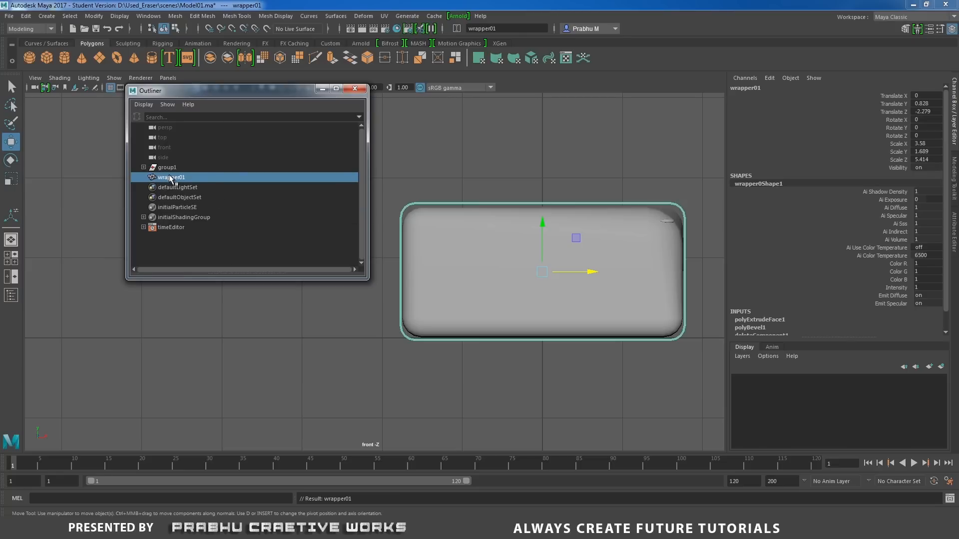
{"action": "middle_click_drag", "start_coordinate": [172, 178], "coordinate": [178, 168]}
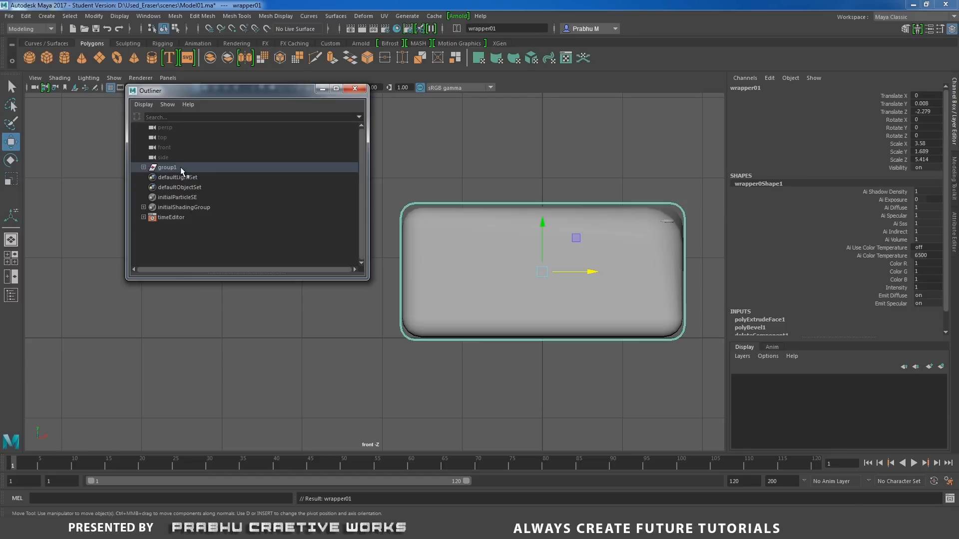
{"action": "left_click", "coordinate": [144, 168]}
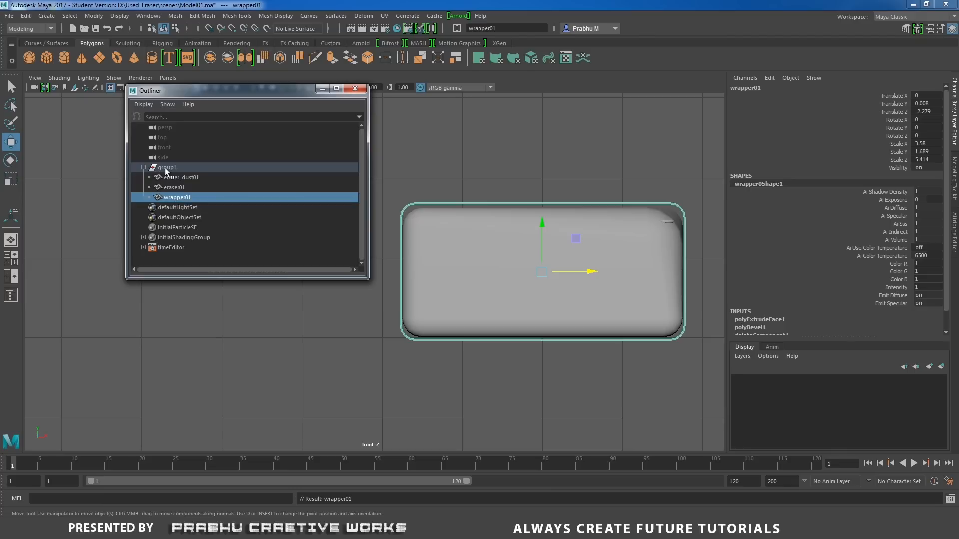
{"action": "left_click", "coordinate": [144, 168]}
Rename group1 as eraser_grp01 and raise the whole group to a Translate Y of about 0.863.
{"action": "double_click", "coordinate": [197, 167]}
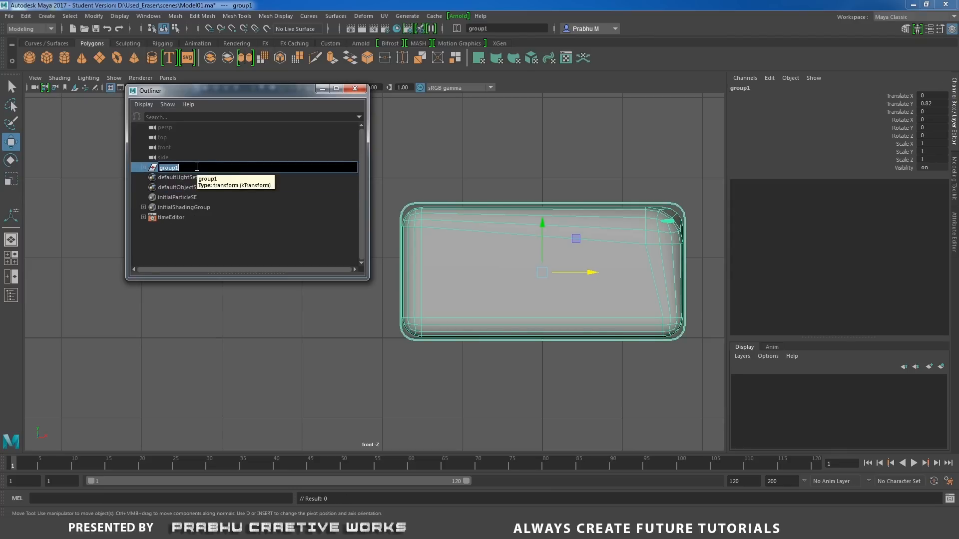
{"action": "type", "text": "eraser_"}
{"action": "key", "text": "Return"}
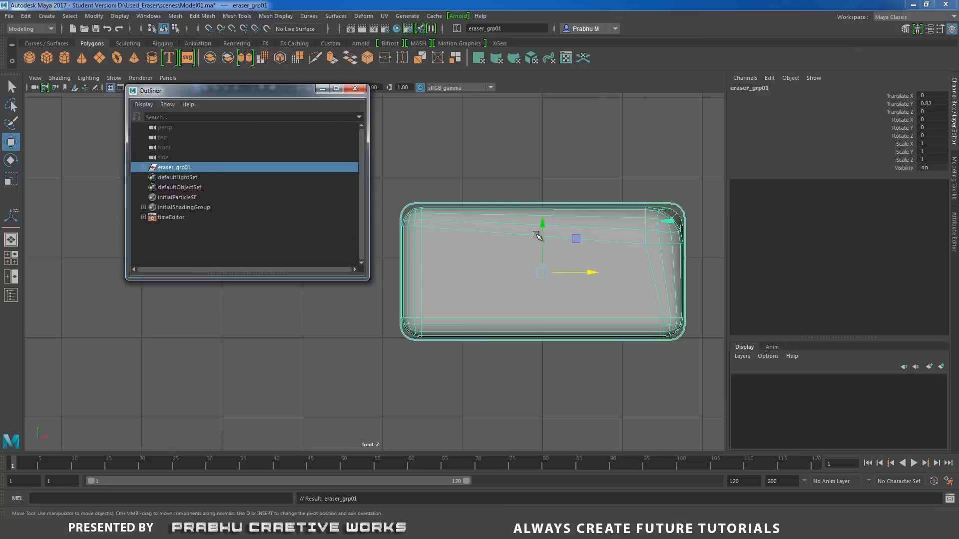
{"action": "left_click_drag", "start_coordinate": [543, 227], "coordinate": [546, 220]}
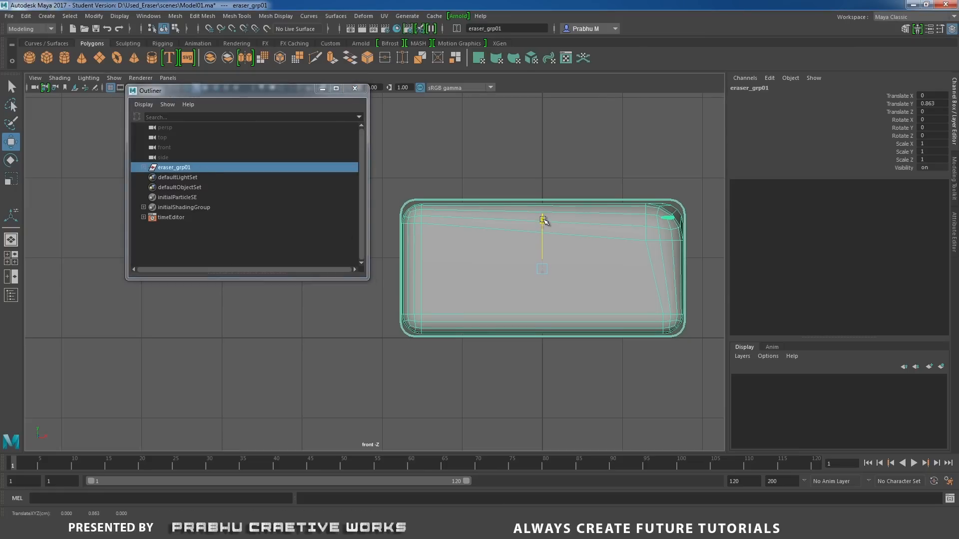
{"action": "left_click", "coordinate": [708, 266]}
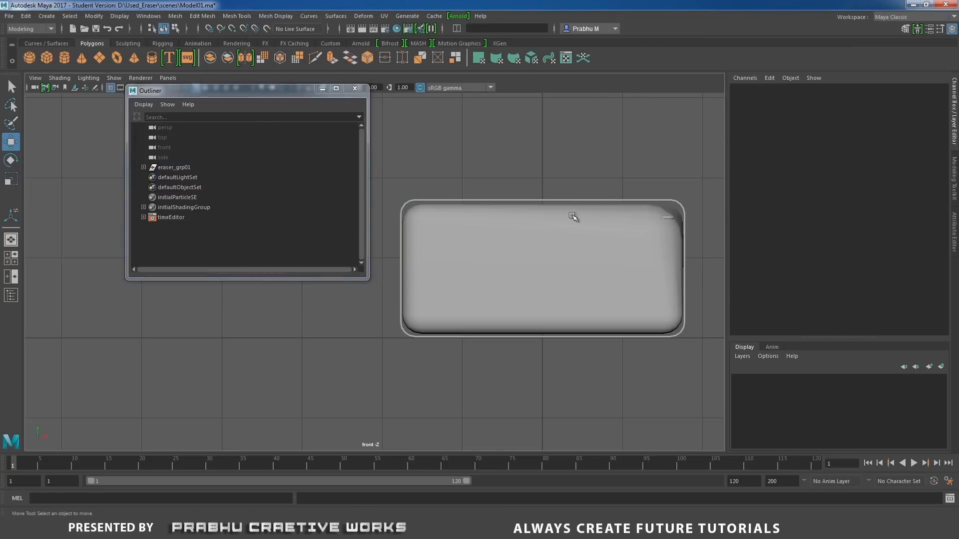
Select the wrapper's upper vertices in the front view and lower them to about Y 1.61, closer to the eraser's top.
{"action": "left_click", "coordinate": [576, 201]}
{"action": "mouse_move", "coordinate": [574, 201]}
{"action": "right_mouse_down"}
{"action": "mouse_move", "coordinate": [547, 187]}
{"action": "mouse_move", "coordinate": [574, 173]}
{"action": "right_mouse_up"}
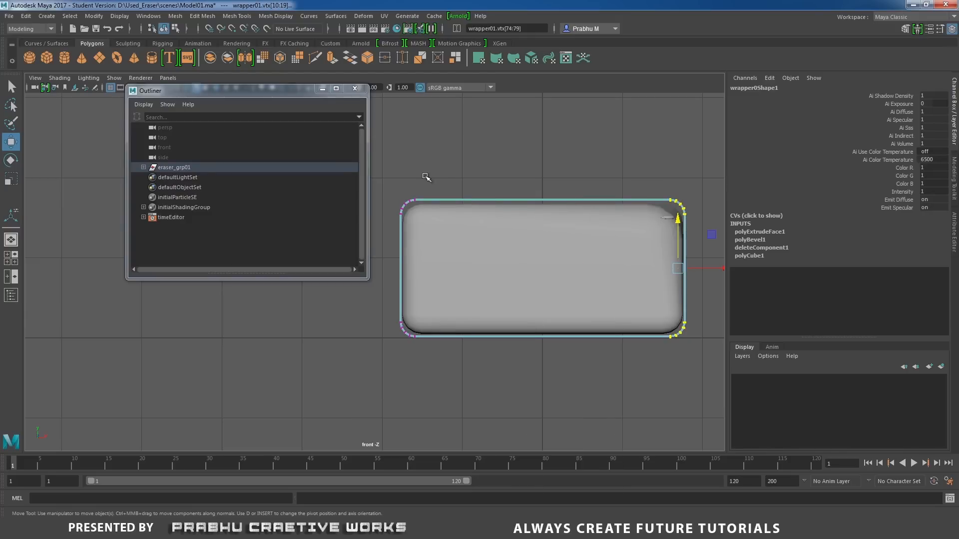
{"action": "left_click_drag", "start_coordinate": [433, 195], "coordinate": [708, 273]}
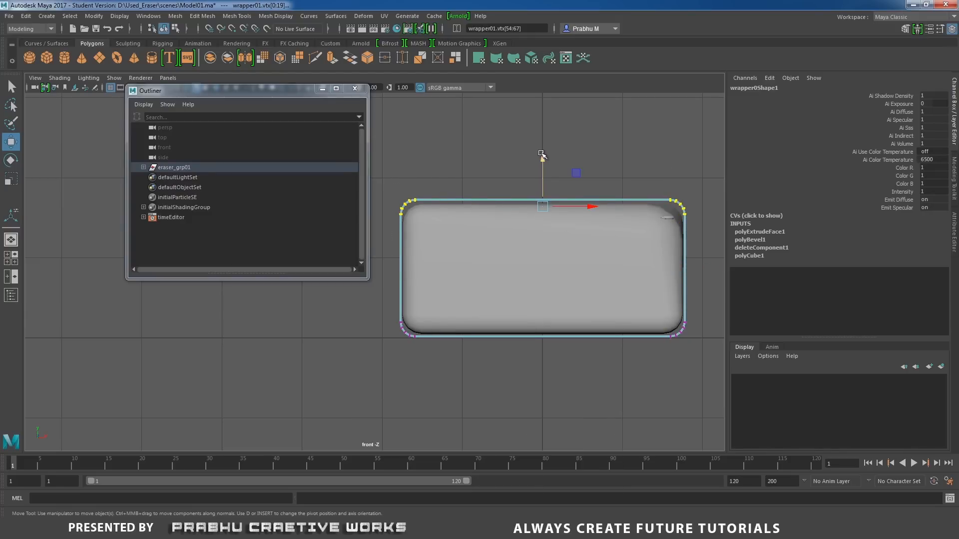
{"action": "left_click", "coordinate": [542, 155]}
{"action": "left_click_drag", "start_coordinate": [541, 154], "coordinate": [543, 157]}
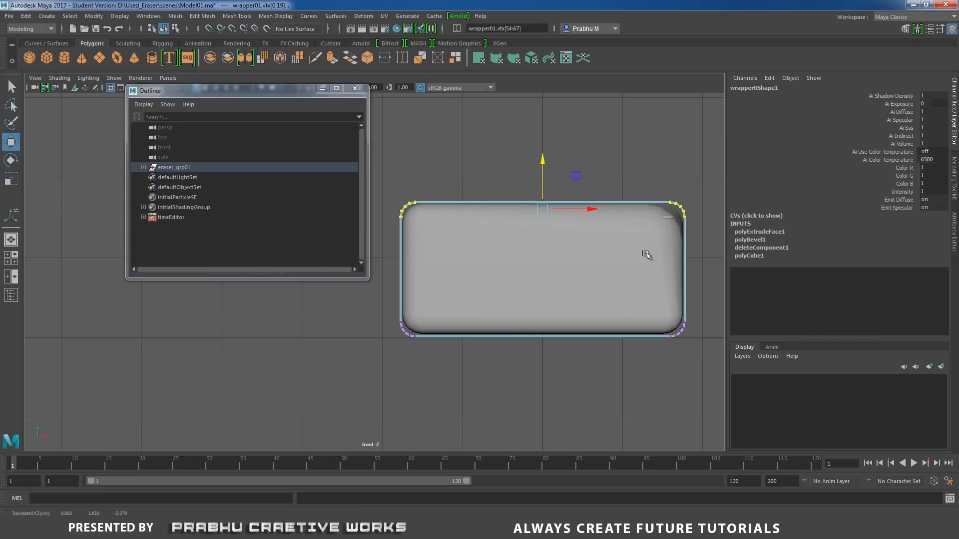
Return to the perspective view, check the wrapper's fit around the eraser, leave vertex mode with nothing selected, and close the Outliner.
{"action": "key", "text": "space"}
{"action": "left_click_drag", "start_coordinate": [648, 241], "coordinate": [649, 214]}
{"action": "left_click_drag", "start_coordinate": [565, 273], "coordinate": [545, 285], "text": "alt"}
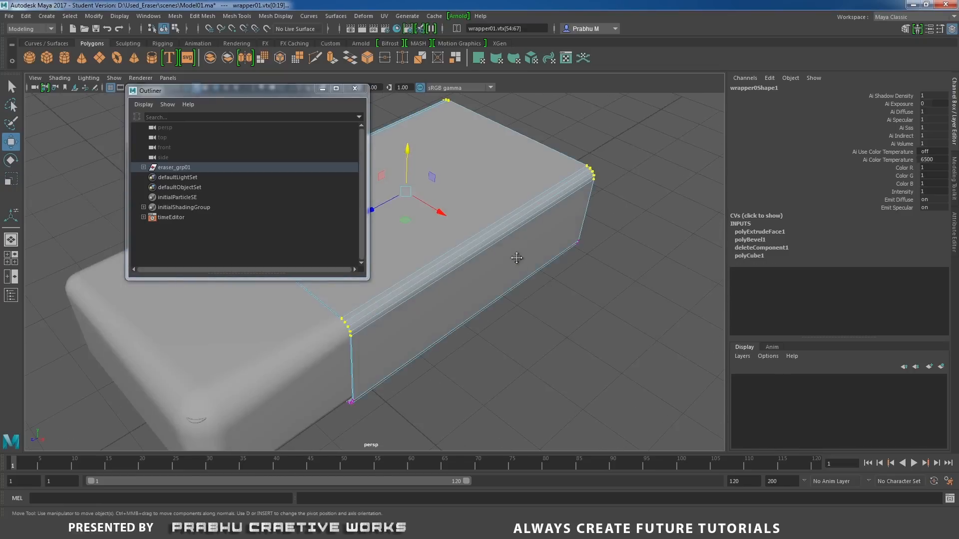
{"action": "middle_click_drag", "start_coordinate": [517, 259], "coordinate": [622, 253], "text": "alt"}
{"action": "right_click_drag", "start_coordinate": [626, 212], "coordinate": [658, 198]}
{"action": "right_click_drag", "start_coordinate": [617, 344], "coordinate": [427, 318], "text": "alt"}
{"action": "middle_click_drag", "start_coordinate": [514, 325], "coordinate": [565, 322], "text": "alt"}
{"action": "left_click", "coordinate": [582, 350]}
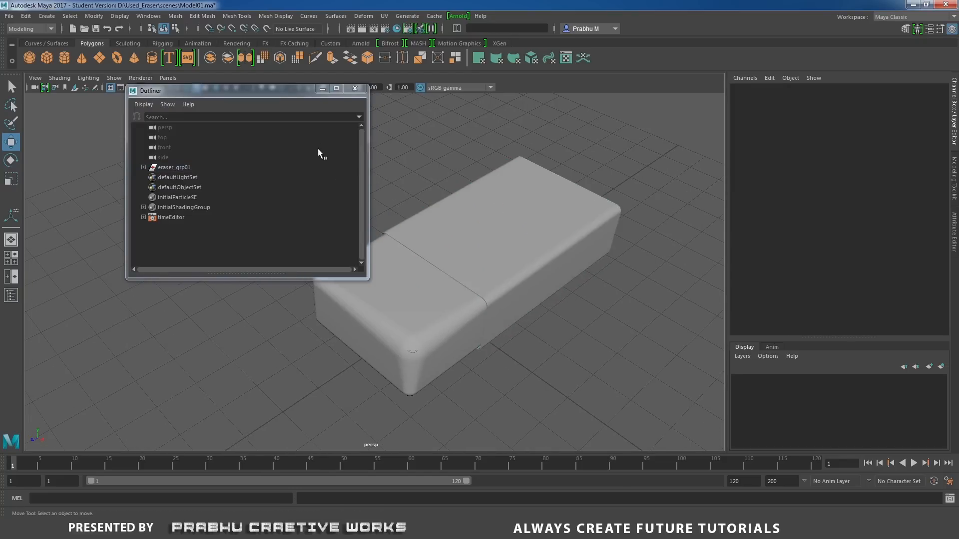
{"action": "left_click", "coordinate": [354, 89]}
Create a polygon plane at the origin beneath the eraser and scale it uniformly to about 44.047.
{"action": "right_click_drag", "start_coordinate": [488, 188], "coordinate": [367, 220], "text": "alt"}
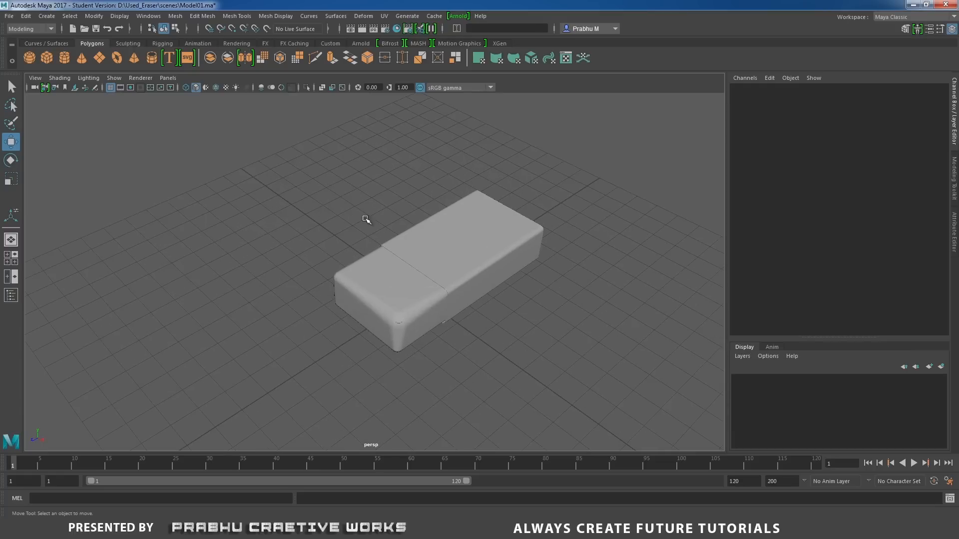
{"action": "left_click", "coordinate": [82, 59]}
{"action": "key", "text": "Delete"}
{"action": "left_click", "coordinate": [99, 59]}
{"action": "key", "text": "r"}
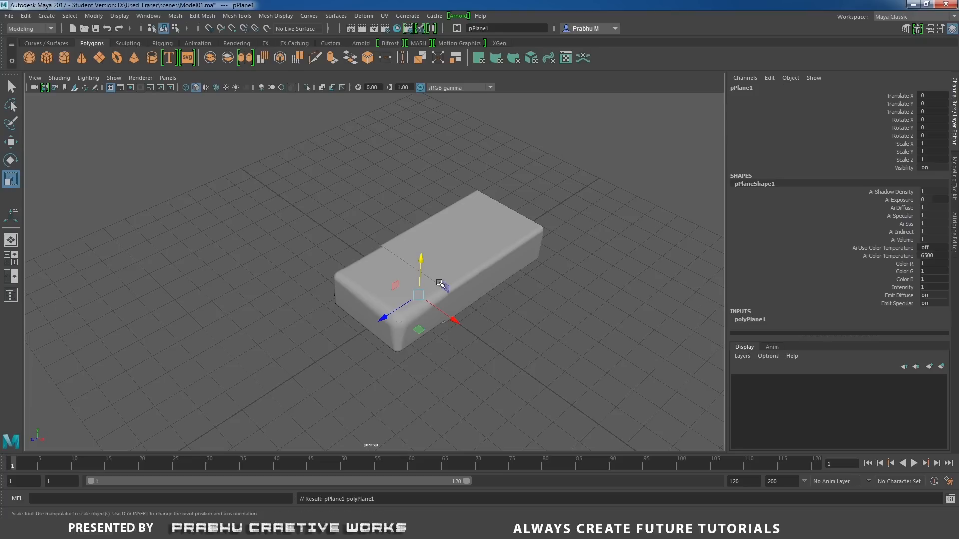
{"action": "left_click_drag", "start_coordinate": [419, 293], "coordinate": [492, 252]}
{"action": "scroll", "coordinate": [492, 253], "scroll_direction": "down", "scroll_amount": 5}
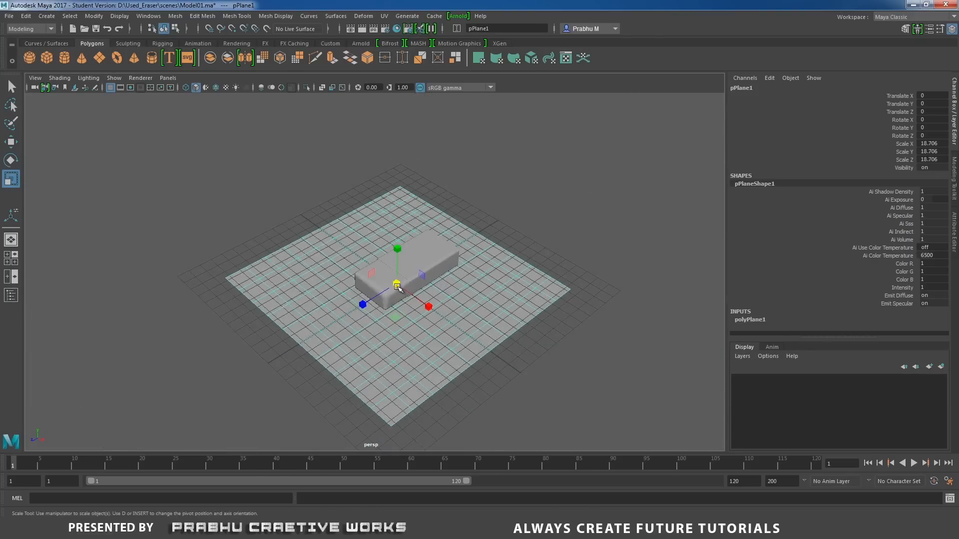
{"action": "left_click_drag", "start_coordinate": [399, 284], "coordinate": [634, 195]}
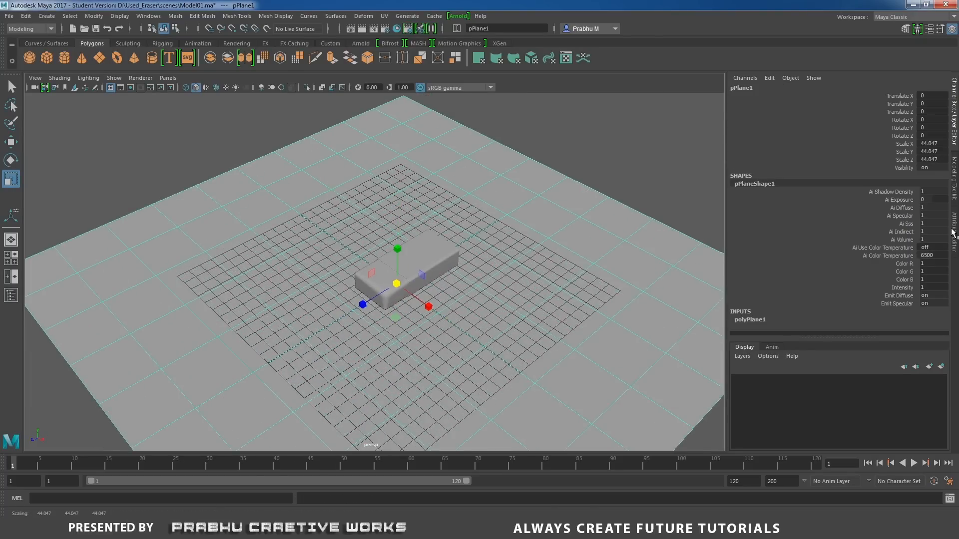
Set the plane's Subdivisions Width and Subdivisions Height to 1.
{"action": "left_click", "coordinate": [754, 321]}
{"action": "scroll", "coordinate": [874, 295], "scroll_direction": "down", "scroll_amount": 2}
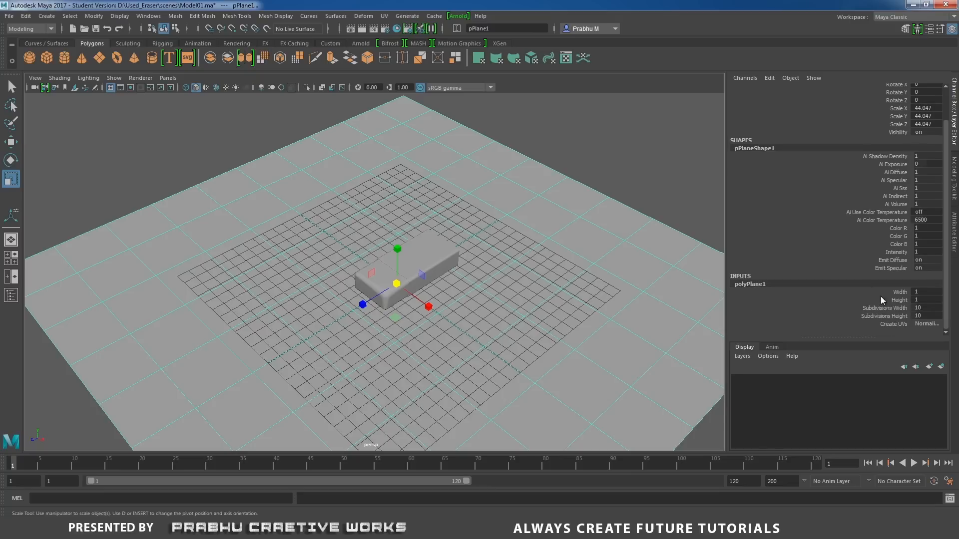
{"action": "left_click_drag", "start_coordinate": [926, 309], "coordinate": [924, 316]}
{"action": "type", "text": "1"}
{"action": "key", "text": "Return"}
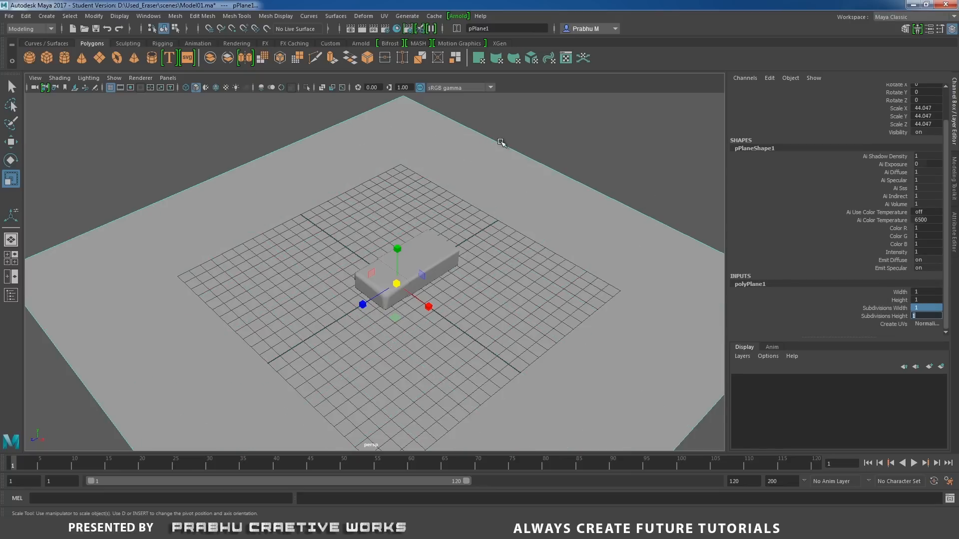
Reselect the ground plane and enlarge it uniformly to a scale of about 64.352.
{"action": "left_click", "coordinate": [496, 121]}
{"action": "left_click", "coordinate": [498, 152]}
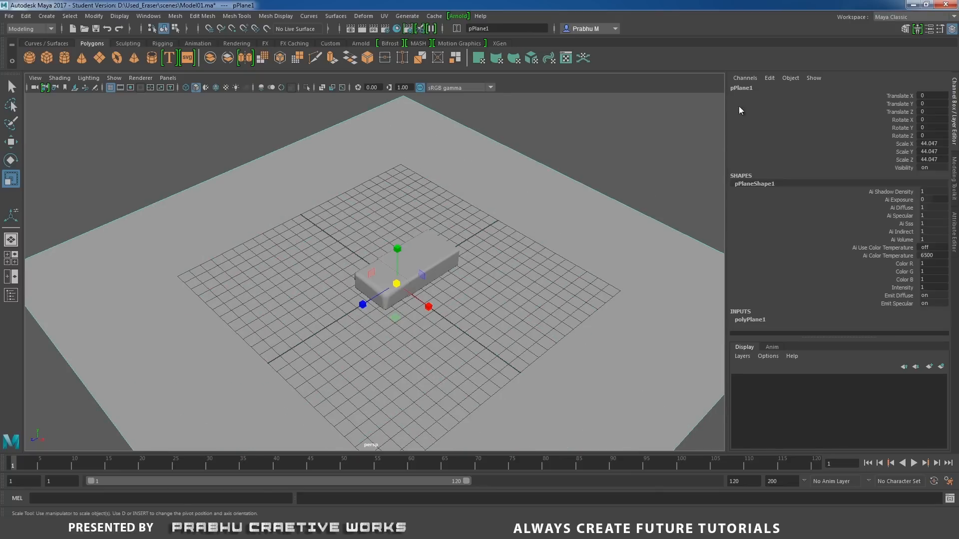
{"action": "left_click_drag", "start_coordinate": [397, 283], "coordinate": [788, 149]}
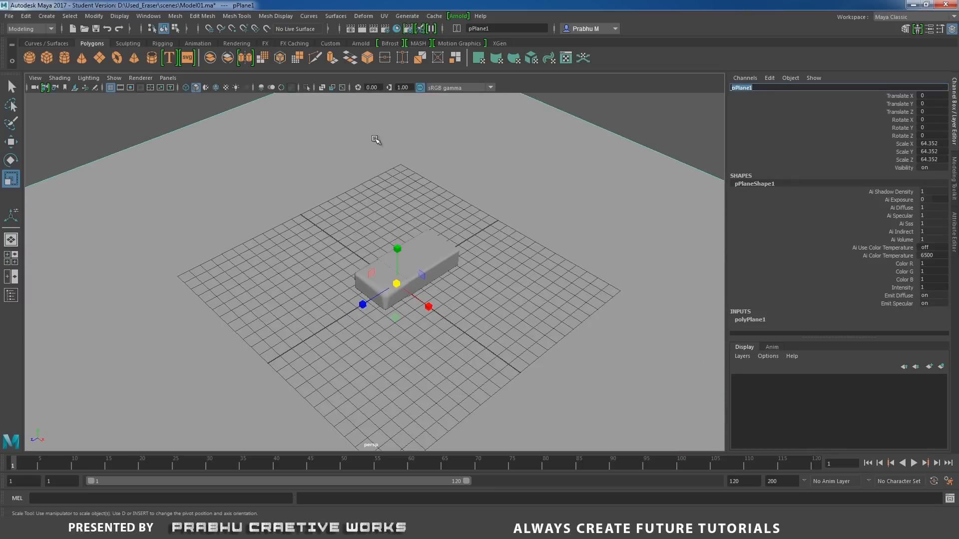
Rename the ground plane as Ground01 in the Outliner, then close the Outliner and clear the selection.
{"action": "left_click", "coordinate": [148, 16]}
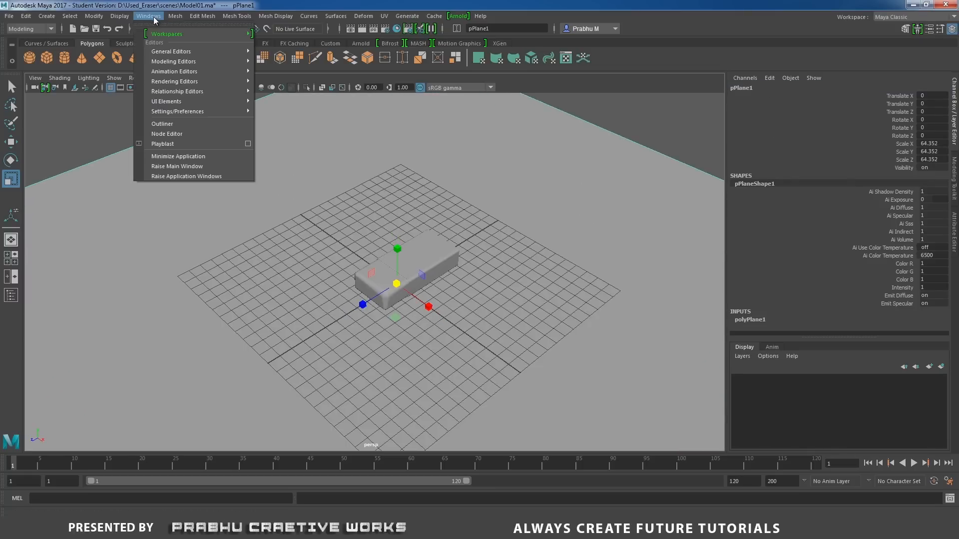
{"action": "left_click", "coordinate": [180, 123]}
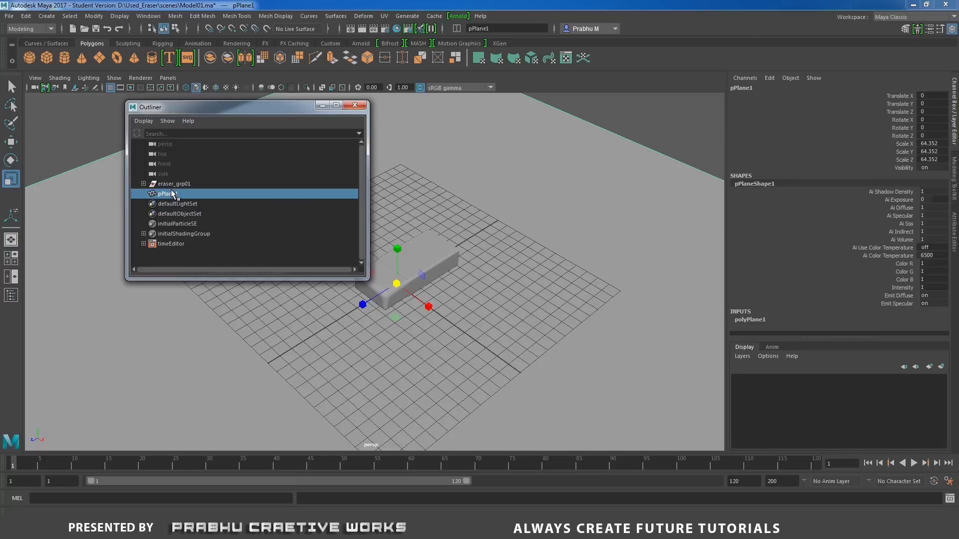
{"action": "double_click", "coordinate": [170, 193]}
{"action": "type", "text": "Ground01"}
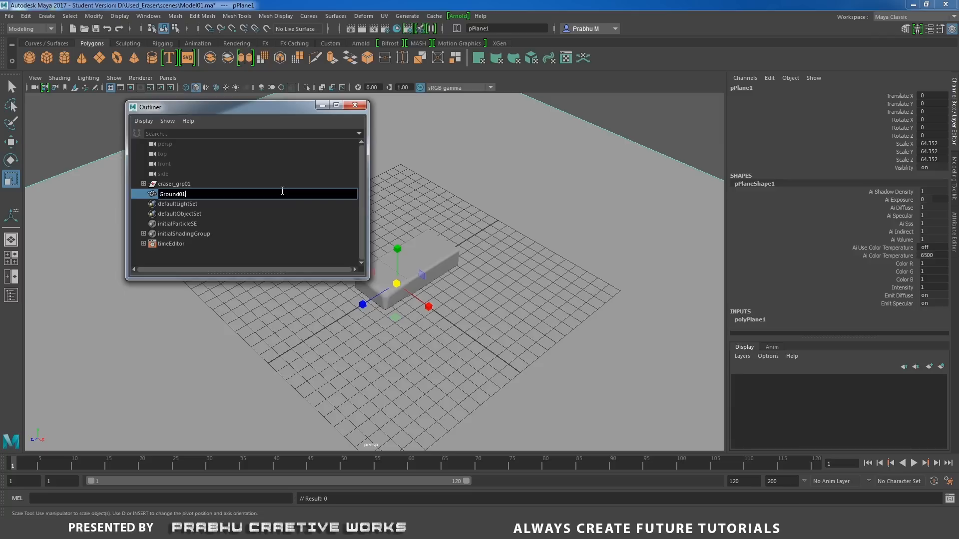
{"action": "key", "text": "Return"}
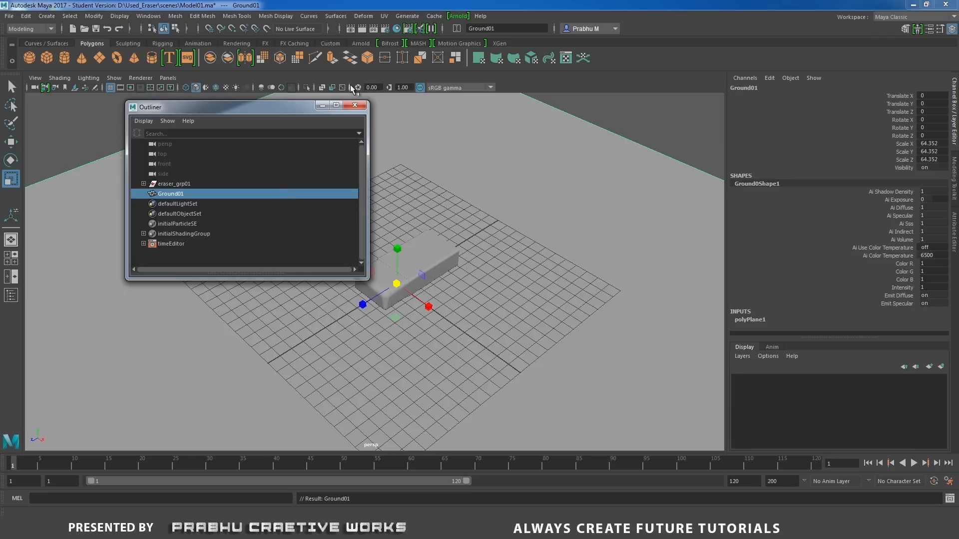
{"action": "left_click", "coordinate": [355, 105]}
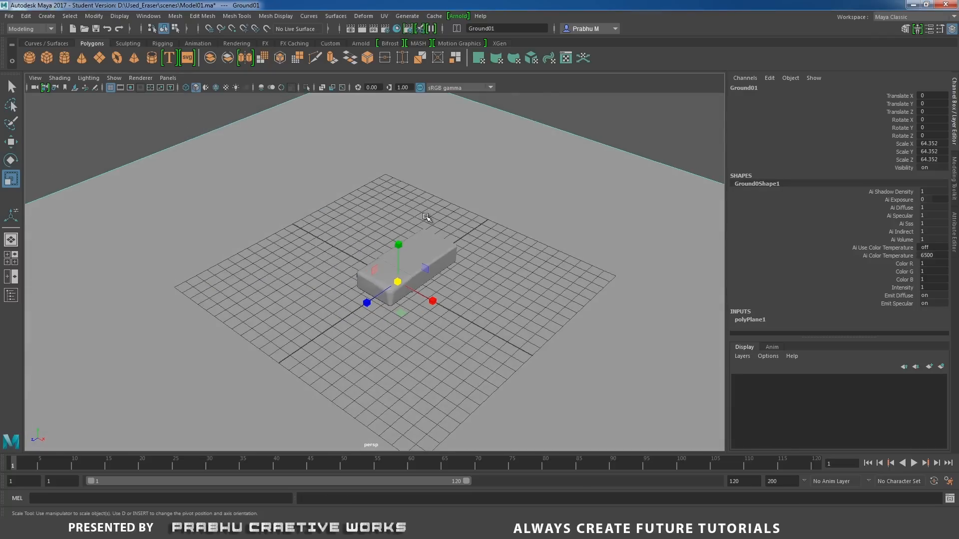
{"action": "left_click", "coordinate": [624, 122]}
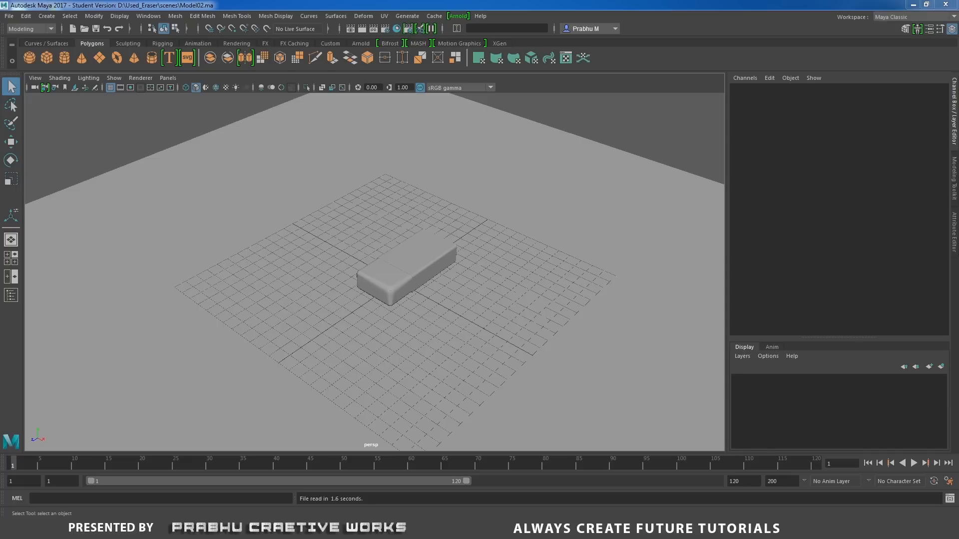
Isolate the eraser body in the perspective view so that the wrapper and ground are hidden, keeping eraser01 selected.
{"action": "right_click_drag", "start_coordinate": [433, 319], "coordinate": [711, 388], "text": "alt"}
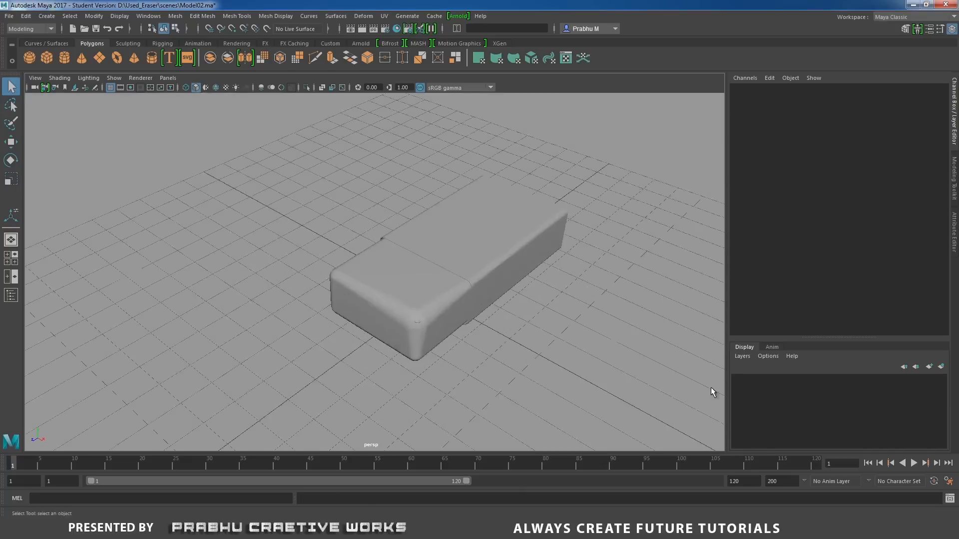
{"action": "middle_click_drag", "start_coordinate": [508, 316], "coordinate": [474, 298], "text": "alt"}
{"action": "right_click_drag", "start_coordinate": [473, 298], "coordinate": [543, 336], "text": "alt"}
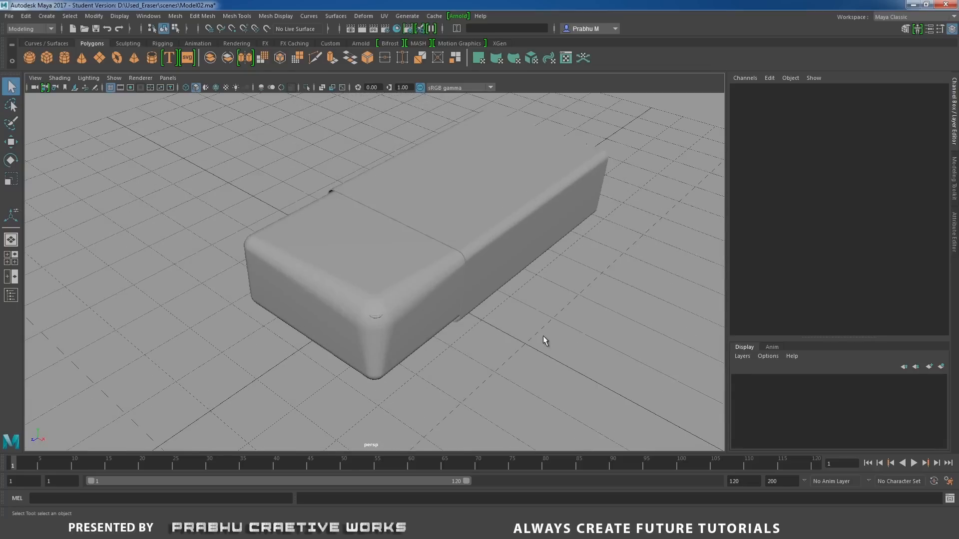
{"action": "left_click", "coordinate": [428, 292]}
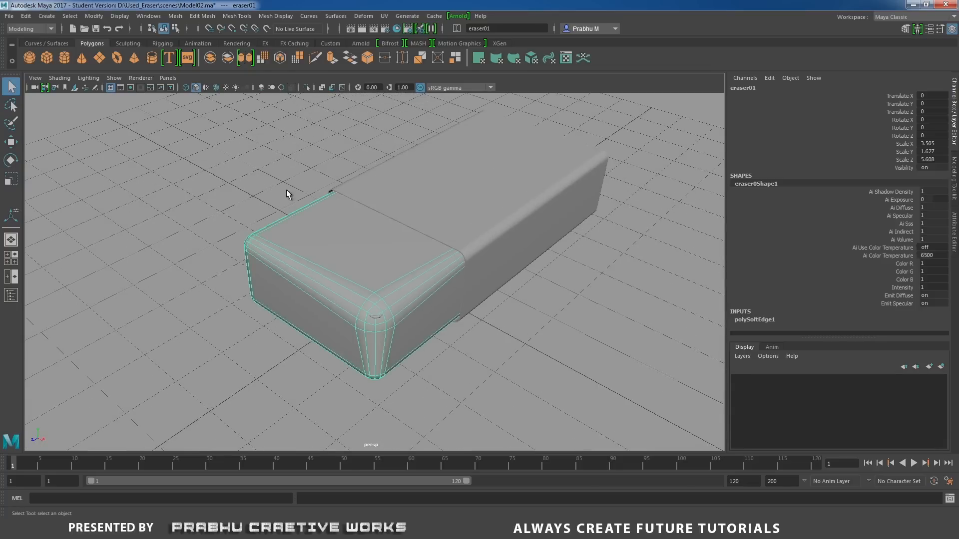
{"action": "left_click", "coordinate": [307, 87]}
{"action": "mouse_move", "coordinate": [331, 215]}
{"action": "left_mouse_down", "text": "alt"}
{"action": "mouse_move", "coordinate": [465, 221]}
{"action": "mouse_move", "coordinate": [426, 235]}
{"action": "mouse_move", "coordinate": [331, 214]}
{"action": "mouse_move", "coordinate": [388, 204]}
{"action": "left_mouse_up", "text": "alt"}
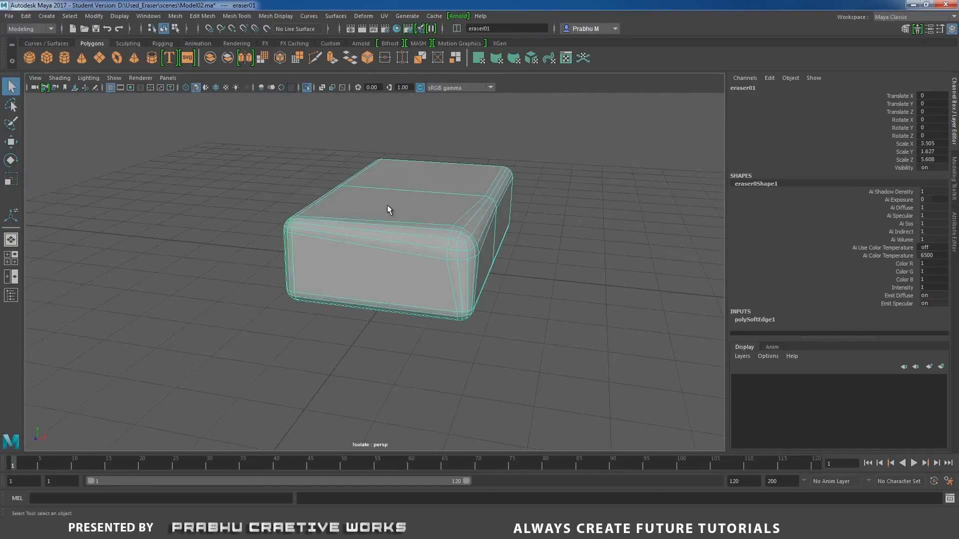
{"action": "left_click", "coordinate": [553, 162]}
{"action": "left_click", "coordinate": [469, 201]}
Apply a planar UV projection to the eraser from the top view, fitted to the bounding box and projected from the camera.
{"action": "mouse_move", "coordinate": [474, 227]}
{"action": "left_mouse_down", "text": "alt"}
{"action": "mouse_move", "coordinate": [367, 236]}
{"action": "mouse_move", "coordinate": [450, 221]}
{"action": "mouse_move", "coordinate": [513, 260]}
{"action": "left_mouse_up", "text": "alt"}
{"action": "key", "text": "space"}
{"action": "left_click_drag", "start_coordinate": [499, 221], "coordinate": [432, 220]}
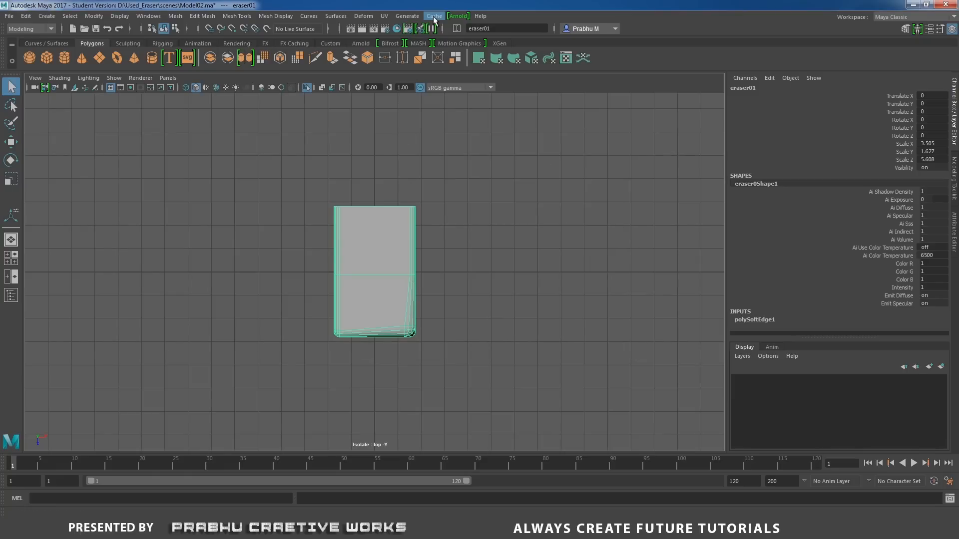
{"action": "left_click", "coordinate": [388, 17]}
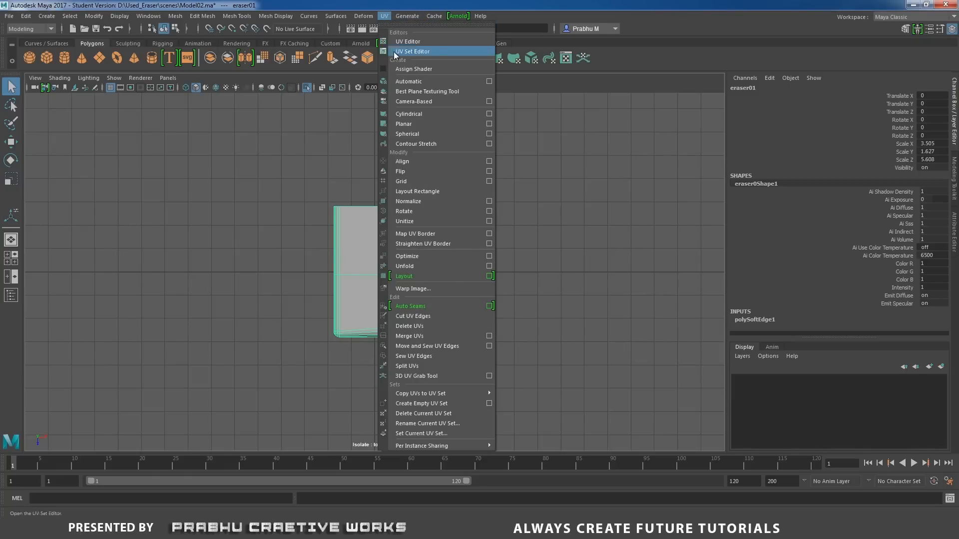
{"action": "left_click", "coordinate": [487, 125]}
{"action": "left_click_drag", "start_coordinate": [742, 93], "coordinate": [573, 91]}
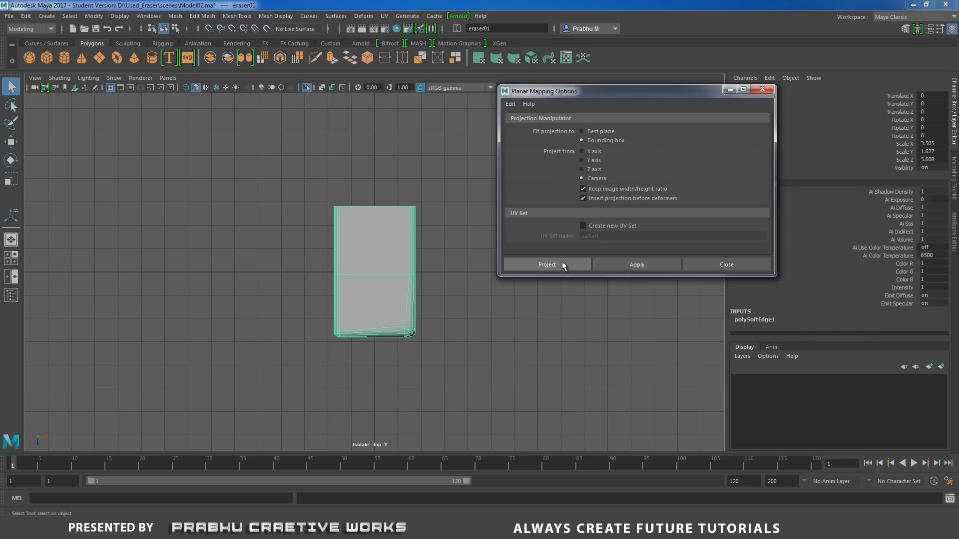
{"action": "left_click", "coordinate": [546, 264]}
Return to the perspective view and switch the eraser to edge component mode.
{"action": "right_click_drag", "start_coordinate": [410, 232], "coordinate": [448, 208]}
{"action": "key", "text": "space"}
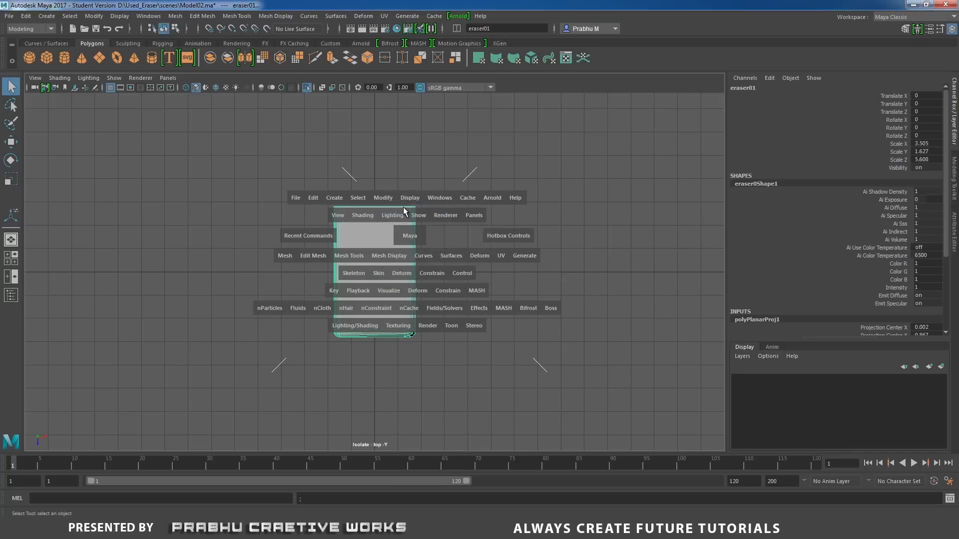
{"action": "mouse_move", "coordinate": [409, 235]}
{"action": "left_mouse_down"}
{"action": "mouse_move", "coordinate": [403, 206]}
{"action": "mouse_move", "coordinate": [377, 214]}
{"action": "left_mouse_up"}
{"action": "right_click_drag", "start_coordinate": [485, 272], "coordinate": [553, 286], "text": "alt"}
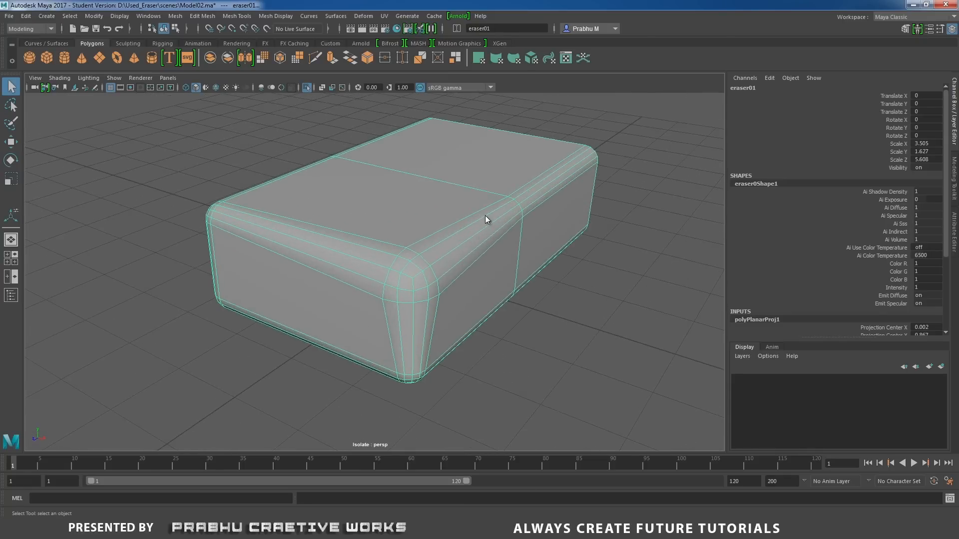
{"action": "right_click_drag", "start_coordinate": [484, 215], "coordinate": [483, 174]}
Select the seam edges along the middle of the eraser's front upper bevel, around its corner, and along the front bottom edge.
{"action": "left_click_drag", "start_coordinate": [454, 205], "coordinate": [496, 202], "text": "alt"}
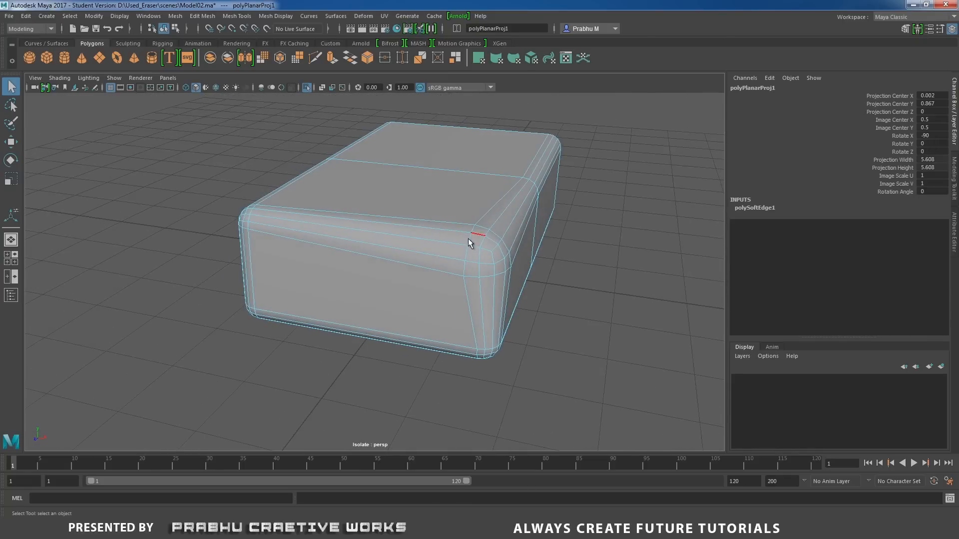
{"action": "left_click_drag", "start_coordinate": [437, 257], "coordinate": [433, 271], "text": "alt"}
{"action": "right_click_drag", "start_coordinate": [434, 271], "coordinate": [460, 270], "text": "alt"}
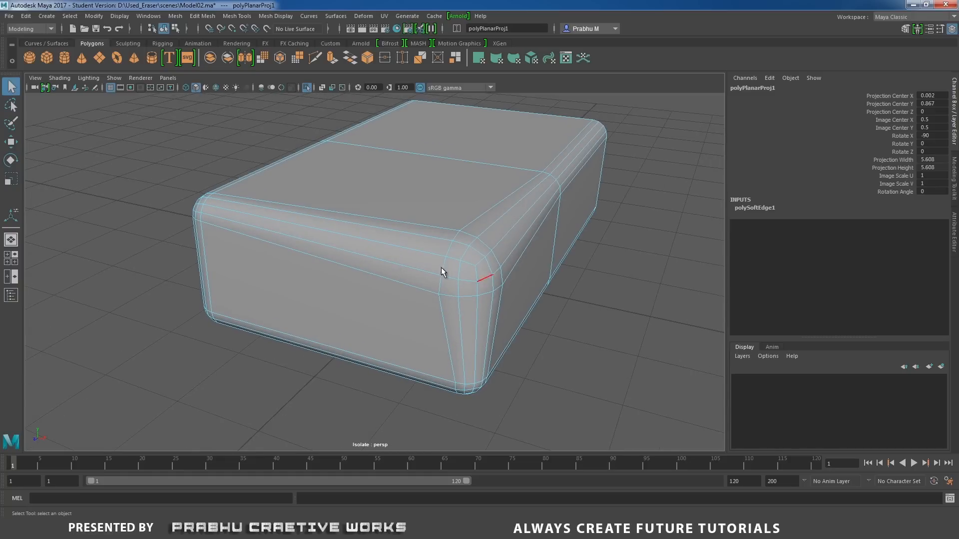
{"action": "left_click", "coordinate": [419, 254]}
{"action": "mouse_move", "coordinate": [406, 262]}
{"action": "left_mouse_down", "text": "alt"}
{"action": "mouse_move", "coordinate": [494, 267]}
{"action": "mouse_move", "coordinate": [420, 248]}
{"action": "mouse_move", "coordinate": [442, 248]}
{"action": "left_mouse_up", "text": "alt"}
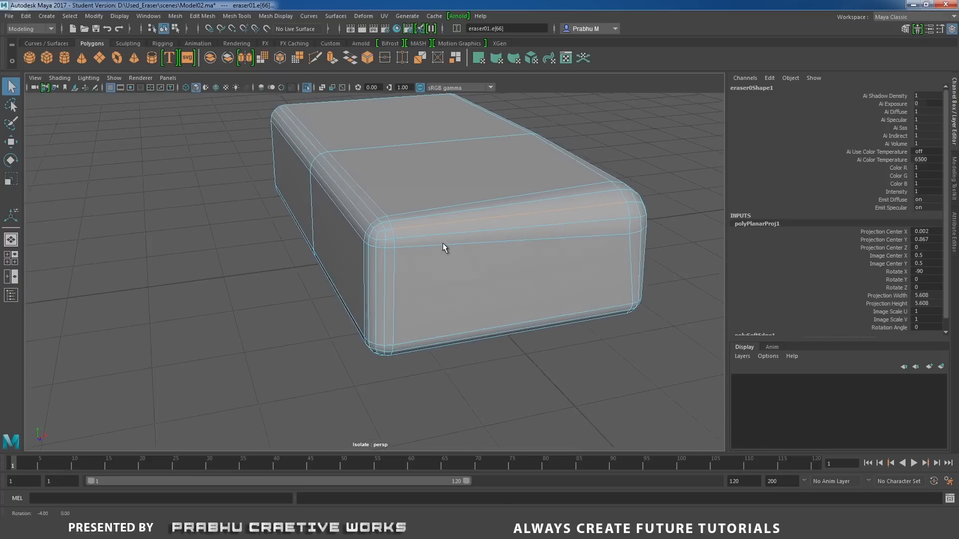
{"action": "left_click", "coordinate": [384, 230], "text": "shift"}
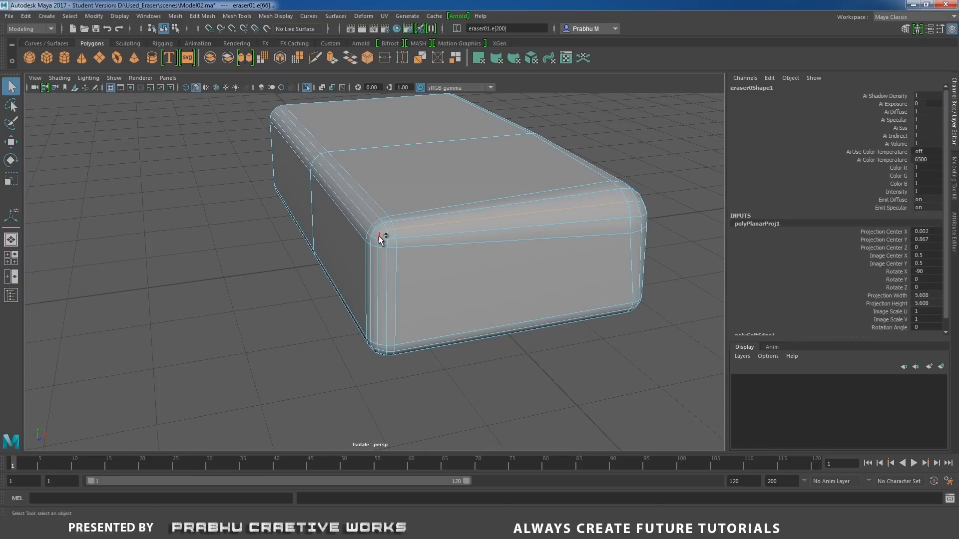
{"action": "mouse_move", "coordinate": [397, 245]}
{"action": "left_mouse_down", "text": "alt"}
{"action": "mouse_move", "coordinate": [421, 259]}
{"action": "mouse_move", "coordinate": [421, 238]}
{"action": "mouse_move", "coordinate": [380, 226]}
{"action": "left_mouse_up", "text": "alt"}
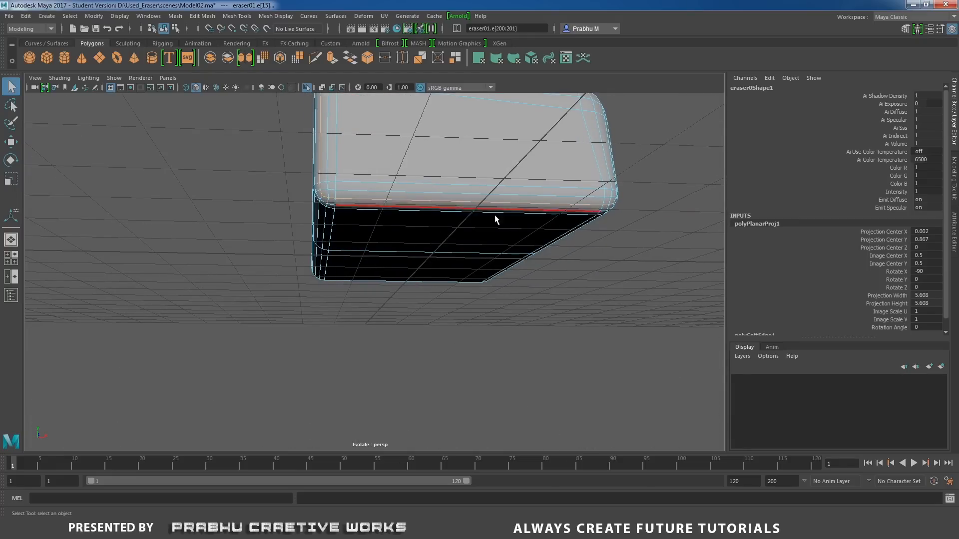
{"action": "mouse_move", "coordinate": [496, 217]}
{"action": "left_mouse_down", "text": "alt"}
{"action": "mouse_move", "coordinate": [516, 242]}
{"action": "mouse_move", "coordinate": [506, 253]}
{"action": "mouse_move", "coordinate": [400, 215]}
{"action": "left_mouse_up", "text": "alt"}
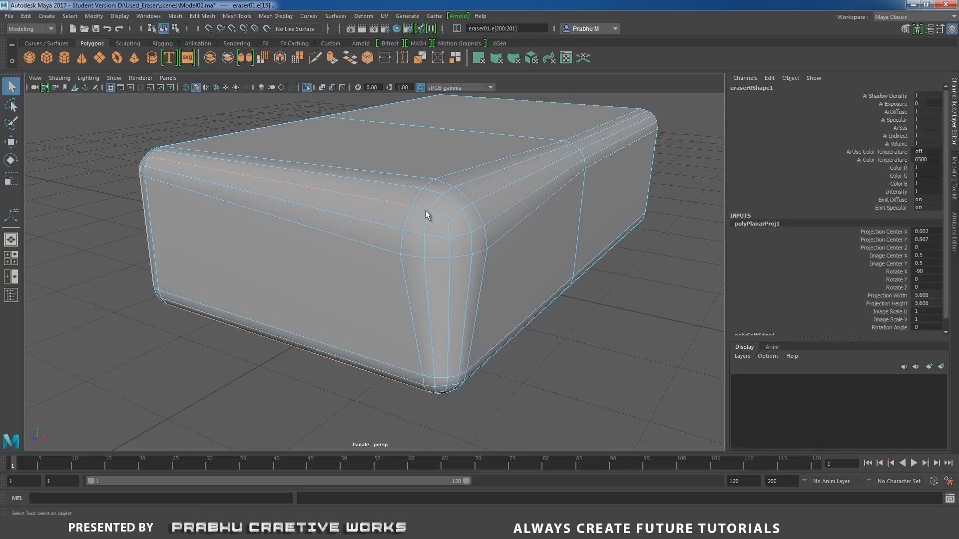
Examine the selected seam edges around the eraser's ends, corners and underside.
{"action": "mouse_move", "coordinate": [453, 214]}
{"action": "left_mouse_down", "text": "alt"}
{"action": "mouse_move", "coordinate": [390, 226]}
{"action": "mouse_move", "coordinate": [413, 225]}
{"action": "left_mouse_up", "text": "alt"}
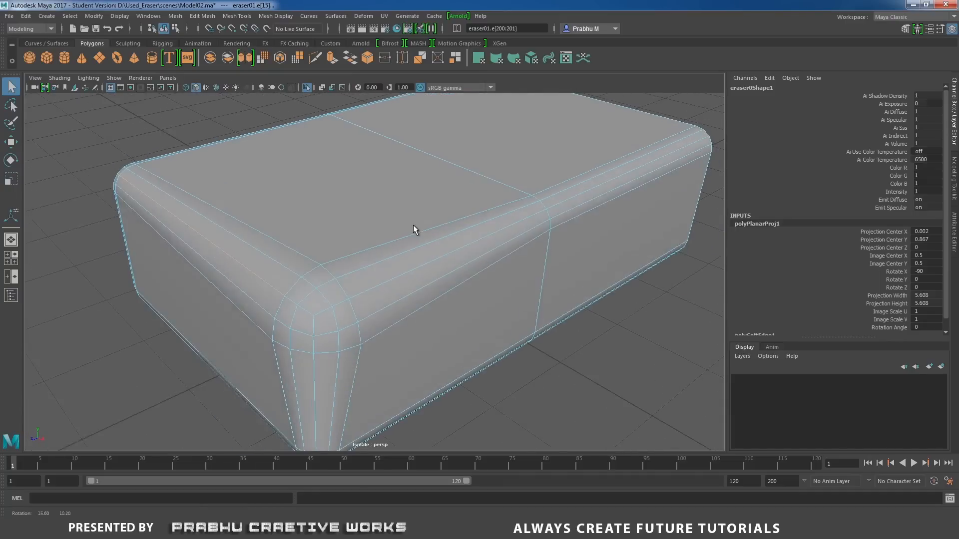
{"action": "right_click_drag", "start_coordinate": [520, 214], "coordinate": [490, 215], "text": "alt"}
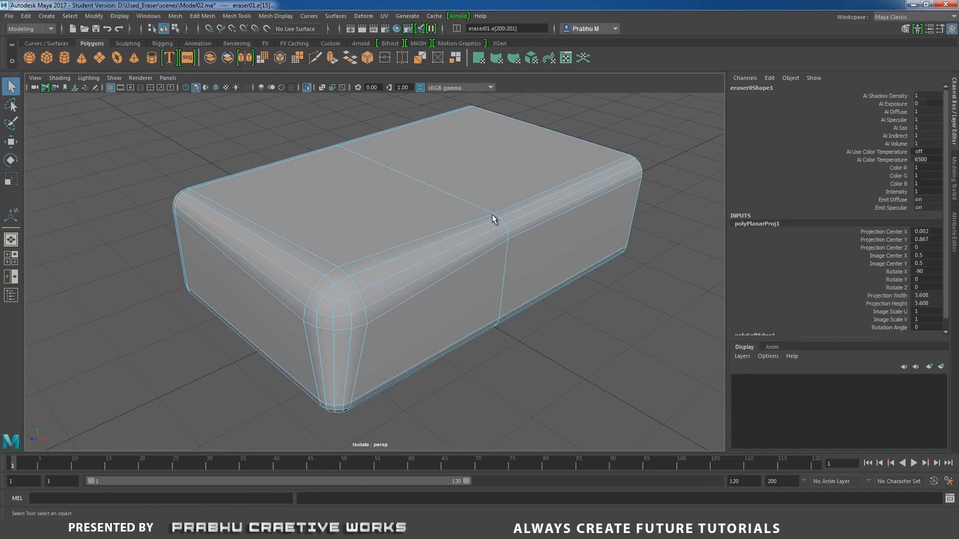
{"action": "mouse_move", "coordinate": [493, 216]}
{"action": "left_mouse_down", "text": "alt"}
{"action": "mouse_move", "coordinate": [518, 210]}
{"action": "mouse_move", "coordinate": [444, 235]}
{"action": "mouse_move", "coordinate": [398, 231]}
{"action": "mouse_move", "coordinate": [451, 213]}
{"action": "mouse_move", "coordinate": [456, 194]}
{"action": "mouse_move", "coordinate": [514, 226]}
{"action": "left_mouse_up", "text": "alt"}
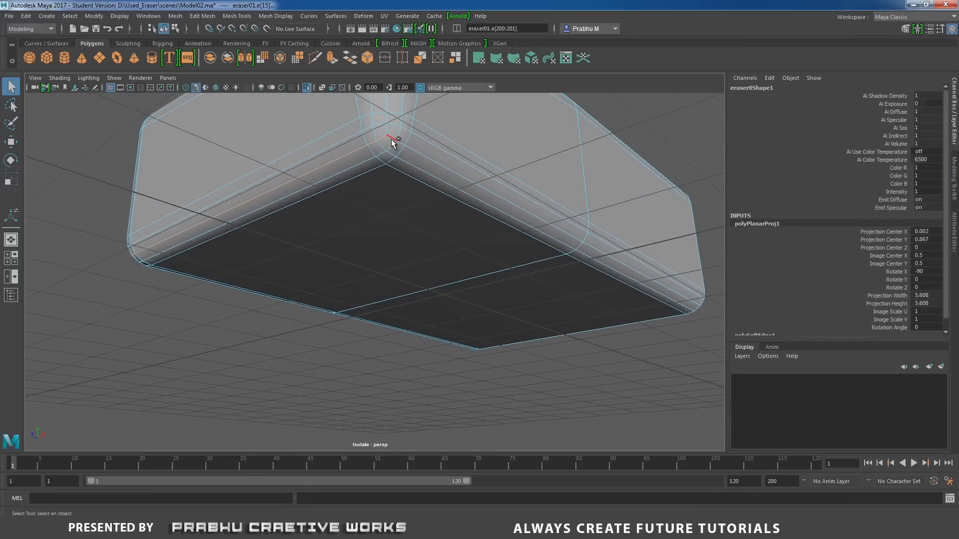
{"action": "mouse_move", "coordinate": [391, 137]}
{"action": "left_mouse_down", "text": "alt"}
{"action": "mouse_move", "coordinate": [424, 150]}
{"action": "mouse_move", "coordinate": [342, 199]}
{"action": "mouse_move", "coordinate": [546, 203]}
{"action": "mouse_move", "coordinate": [541, 232]}
{"action": "left_mouse_up", "text": "alt"}
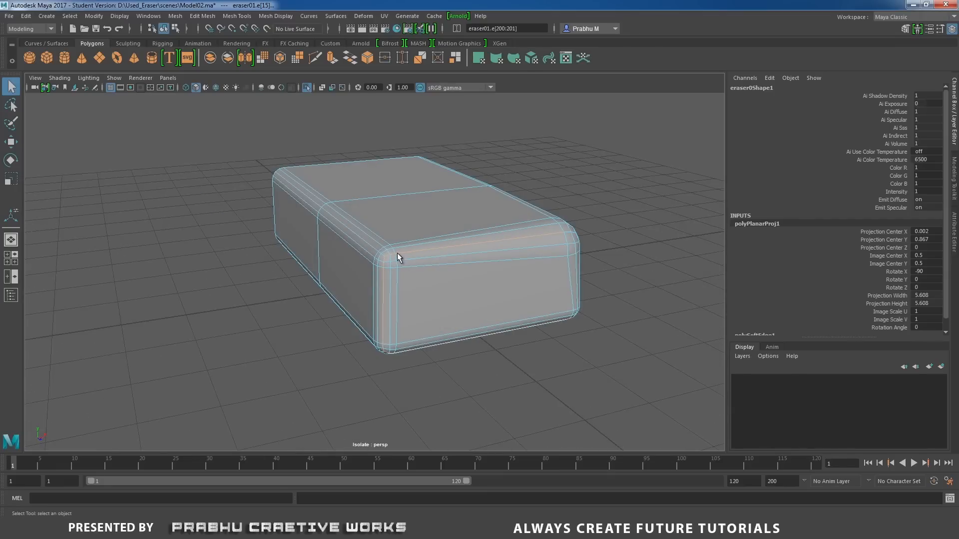
{"action": "mouse_move", "coordinate": [387, 299]}
{"action": "left_mouse_down", "text": "alt"}
{"action": "mouse_move", "coordinate": [364, 249]}
{"action": "mouse_move", "coordinate": [363, 198]}
{"action": "left_mouse_up", "text": "alt"}
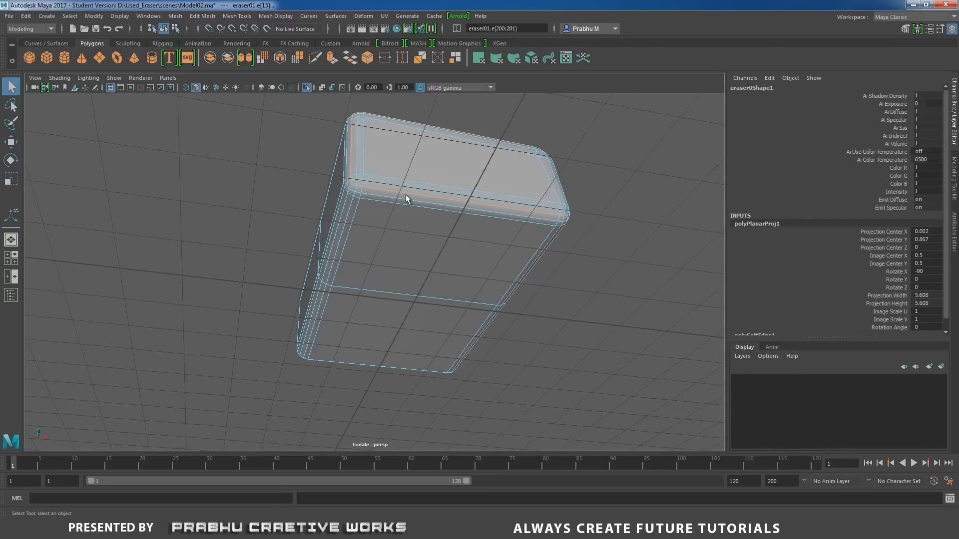
{"action": "mouse_move", "coordinate": [538, 210]}
{"action": "left_mouse_down", "text": "alt"}
{"action": "mouse_move", "coordinate": [432, 216]}
{"action": "mouse_move", "coordinate": [350, 200]}
{"action": "left_mouse_up", "text": "alt"}
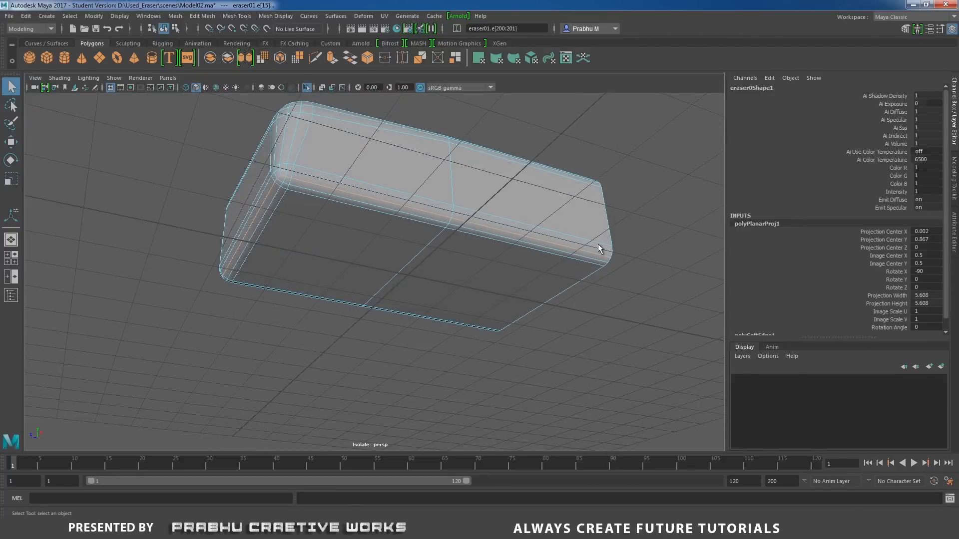
{"action": "mouse_move", "coordinate": [598, 244]}
{"action": "left_mouse_down", "text": "alt"}
{"action": "mouse_move", "coordinate": [488, 265]}
{"action": "mouse_move", "coordinate": [511, 150]}
{"action": "left_mouse_up", "text": "alt"}
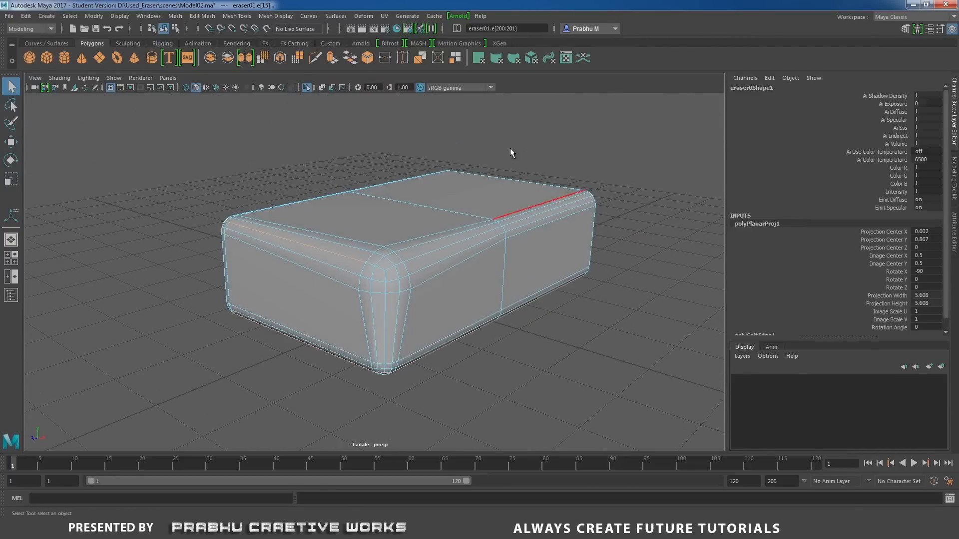
Open the UV Editor beside the eraser and cut its UVs along the selected seam edges.
{"action": "left_click", "coordinate": [383, 17]}
{"action": "left_click", "coordinate": [402, 35]}
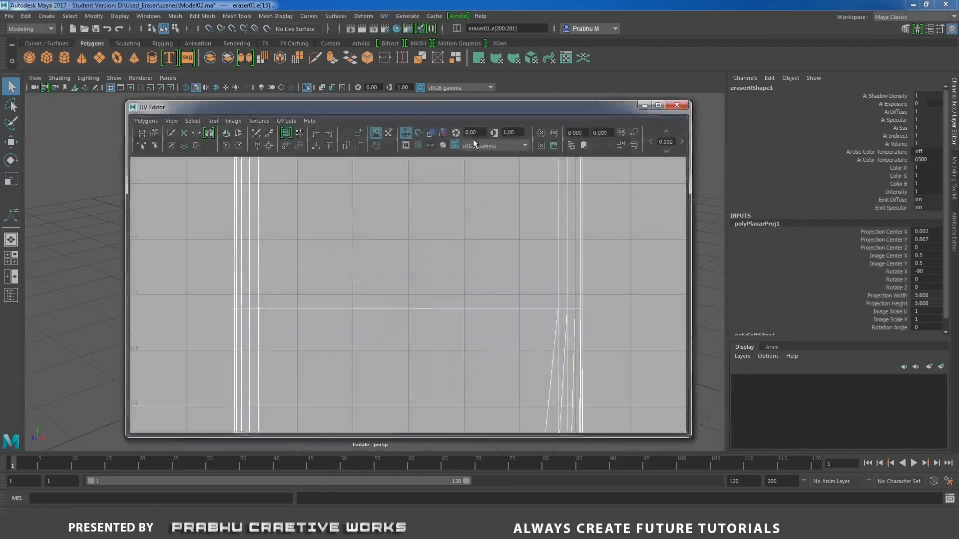
{"action": "right_click_drag", "start_coordinate": [620, 330], "coordinate": [75, 220], "text": "alt"}
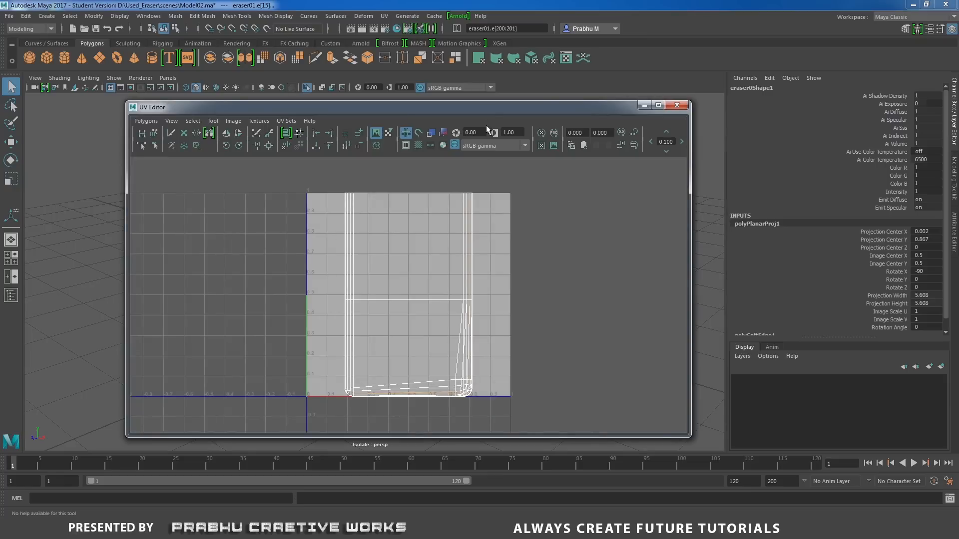
{"action": "left_click_drag", "start_coordinate": [505, 114], "coordinate": [843, 114]}
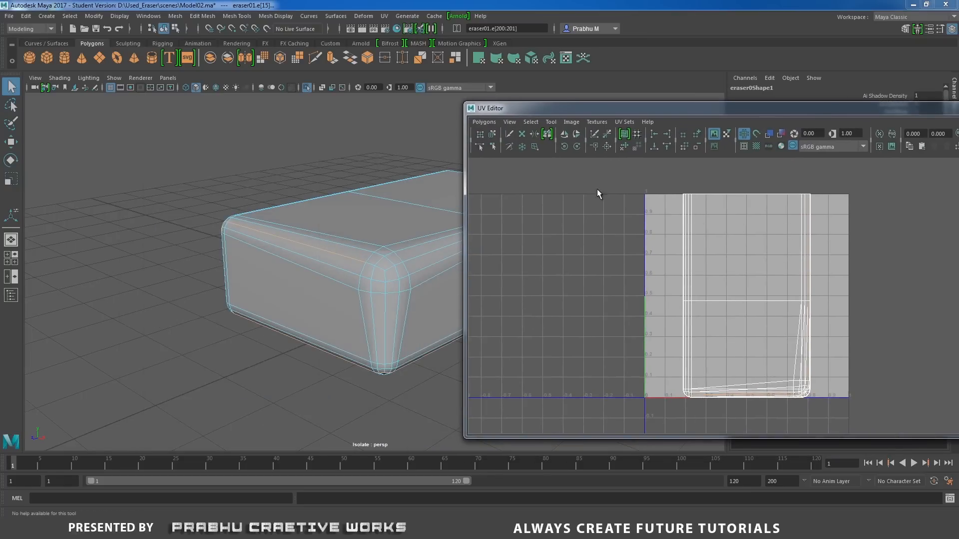
{"action": "left_click", "coordinate": [590, 139]}
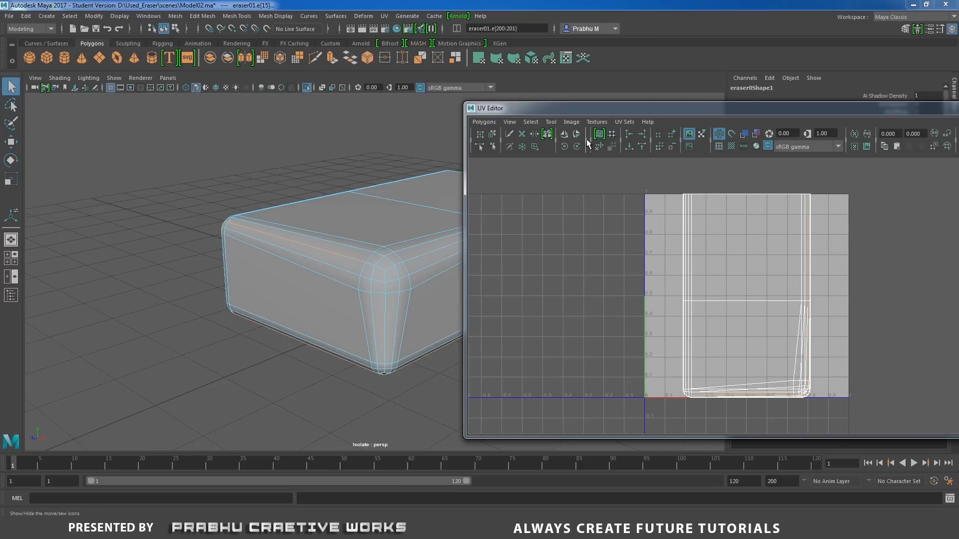
{"action": "left_click", "coordinate": [588, 142]}
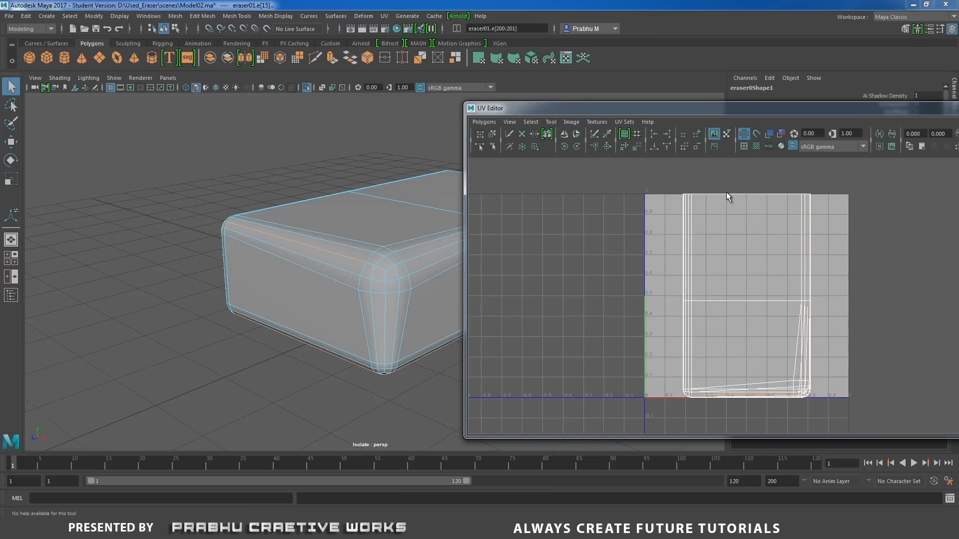
Select all of the eraser's UVs and unfold them.
{"action": "right_click_drag", "start_coordinate": [727, 191], "coordinate": [769, 196]}
{"action": "mouse_move", "coordinate": [655, 173]}
{"action": "left_mouse_down"}
{"action": "mouse_move", "coordinate": [862, 343]}
{"action": "mouse_move", "coordinate": [905, 422]}
{"action": "left_mouse_up"}
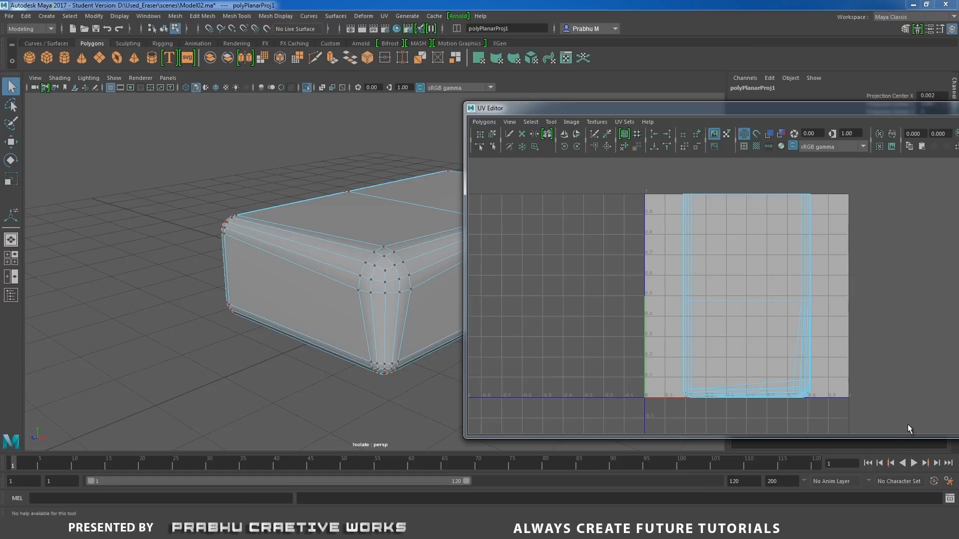
{"action": "right_click_drag", "start_coordinate": [724, 332], "coordinate": [724, 331], "text": "shift"}
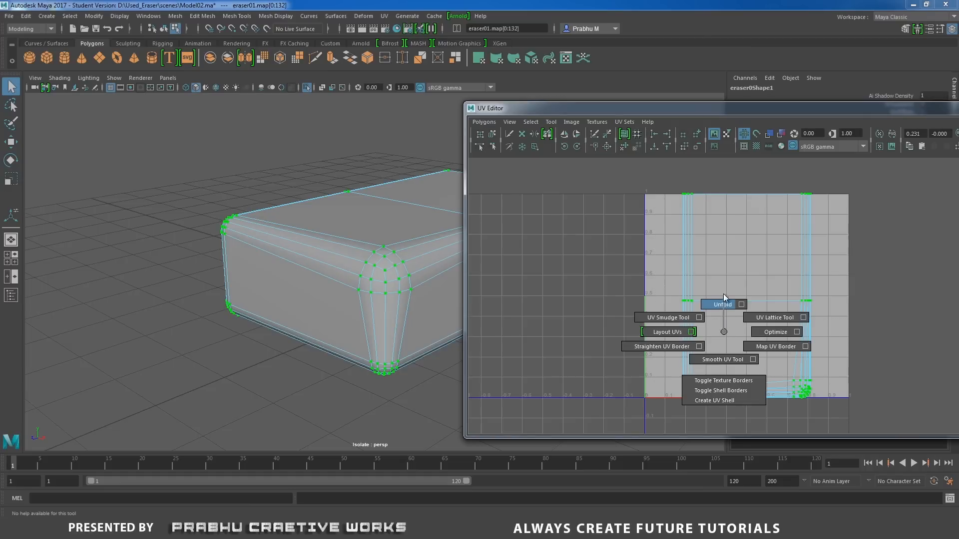
{"action": "right_click_drag", "start_coordinate": [724, 297], "coordinate": [724, 298], "text": "shift"}
Rotate the unfolded UV shell until its long strips run vertically and move it up within the 0–1 UV space.
{"action": "middle_click_drag", "start_coordinate": [753, 275], "coordinate": [749, 213], "text": "alt"}
{"action": "right_click_drag", "start_coordinate": [750, 207], "coordinate": [805, 270], "text": "alt"}
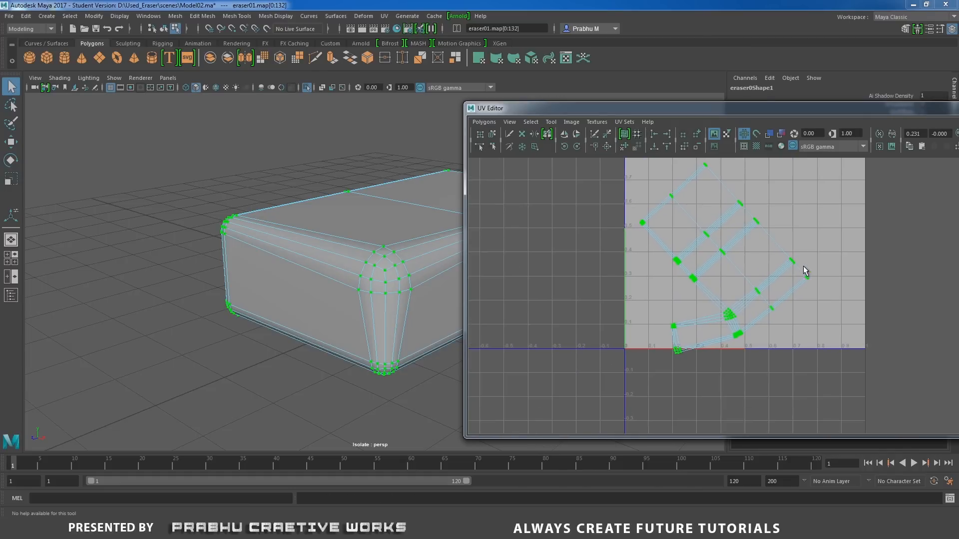
{"action": "middle_click_drag", "start_coordinate": [787, 240], "coordinate": [795, 300], "text": "alt"}
{"action": "middle_click_drag", "start_coordinate": [741, 268], "coordinate": [738, 260], "text": "alt"}
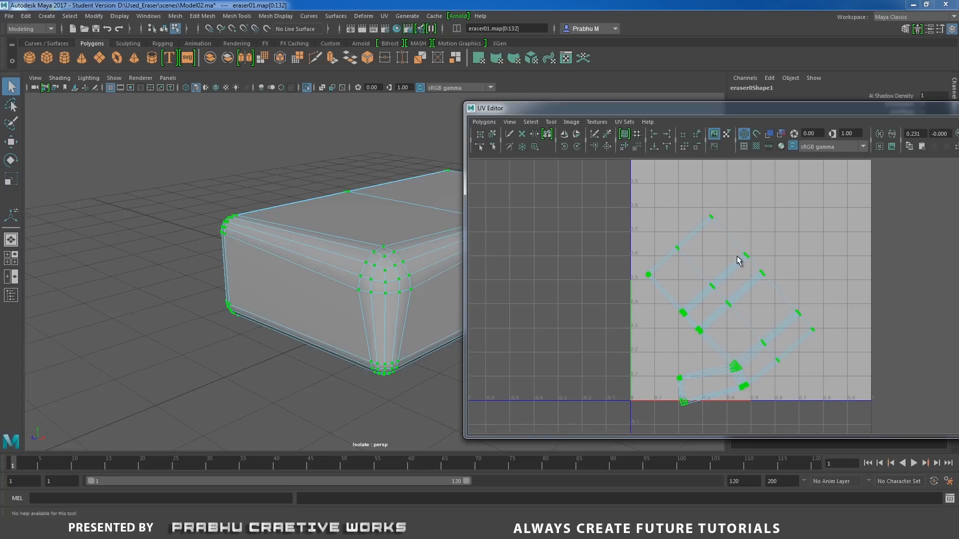
{"action": "key", "text": "e"}
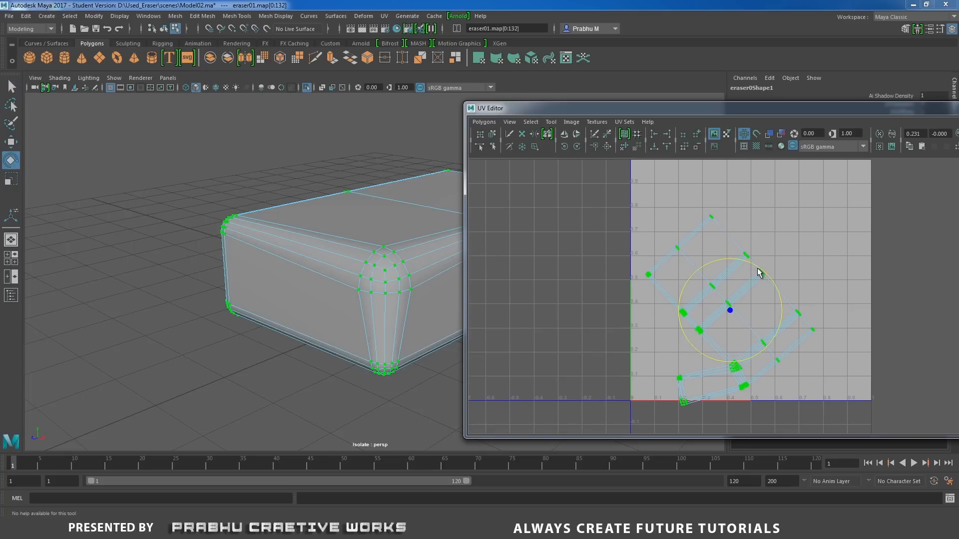
{"action": "left_click_drag", "start_coordinate": [758, 272], "coordinate": [718, 252]}
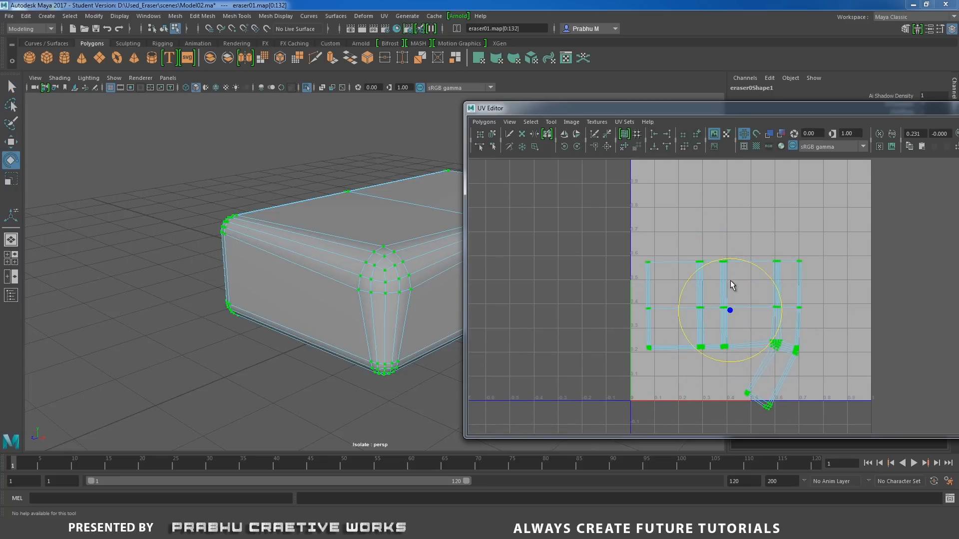
{"action": "key", "text": "w"}
{"action": "left_click_drag", "start_coordinate": [729, 331], "coordinate": [733, 280]}
{"action": "right_click_drag", "start_coordinate": [733, 280], "coordinate": [883, 325], "text": "alt"}
Try to straighten the slanted end-face UVs by rotating them upright and shifting them beneath the shell's lower corner.
{"action": "middle_click_drag", "start_coordinate": [707, 276], "coordinate": [621, 248], "text": "alt"}
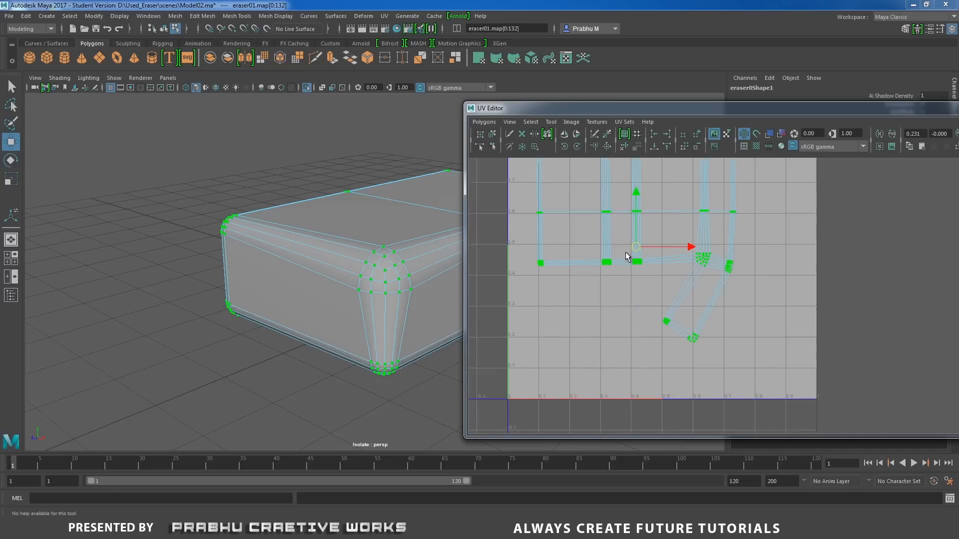
{"action": "right_click_drag", "start_coordinate": [622, 248], "coordinate": [840, 323], "text": "alt"}
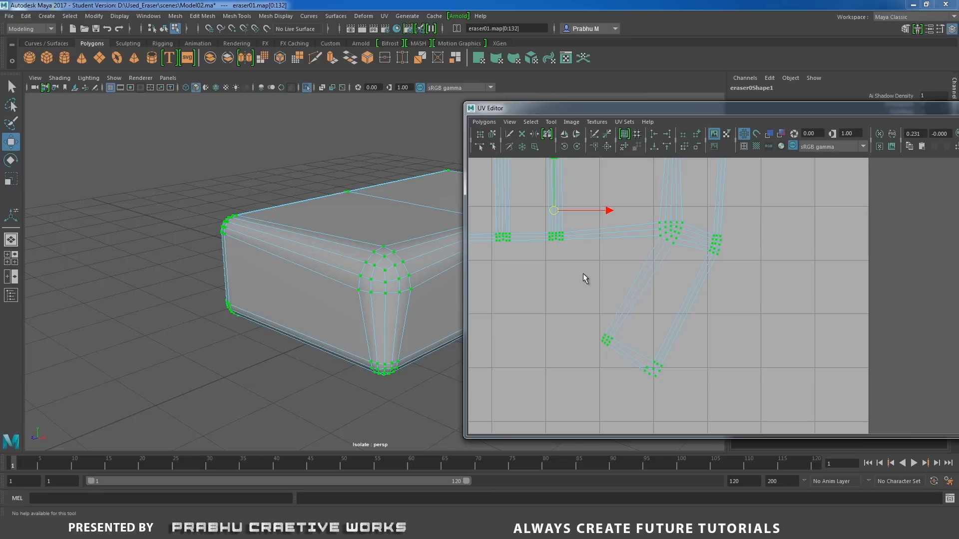
{"action": "left_click_drag", "start_coordinate": [640, 325], "coordinate": [603, 212]}
{"action": "key", "text": "e"}
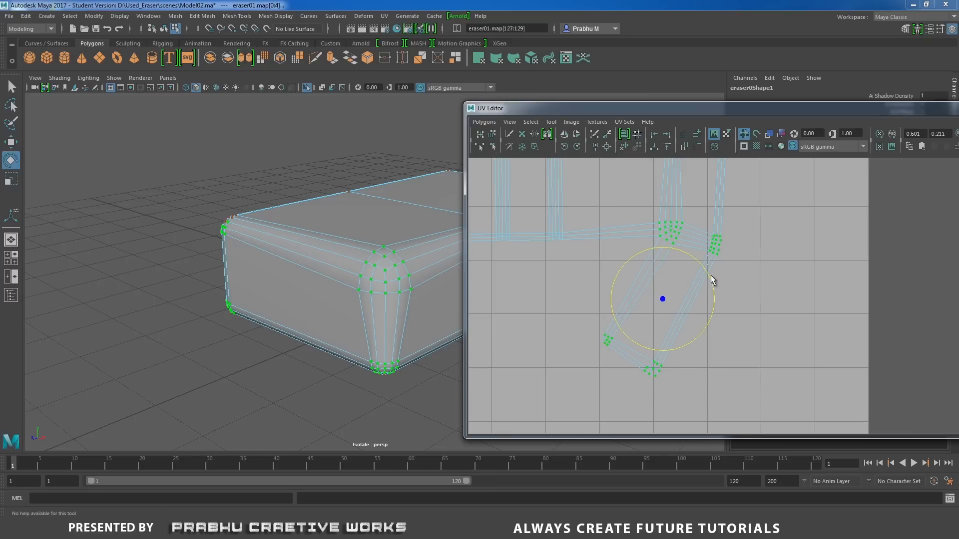
{"action": "left_click_drag", "start_coordinate": [713, 281], "coordinate": [698, 251]}
{"action": "key", "text": "w"}
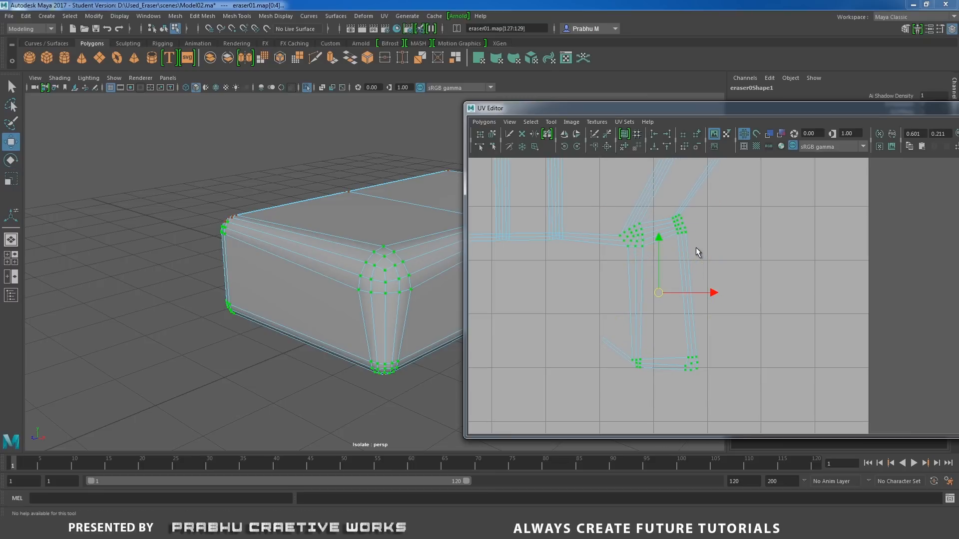
{"action": "left_click_drag", "start_coordinate": [661, 289], "coordinate": [706, 290]}
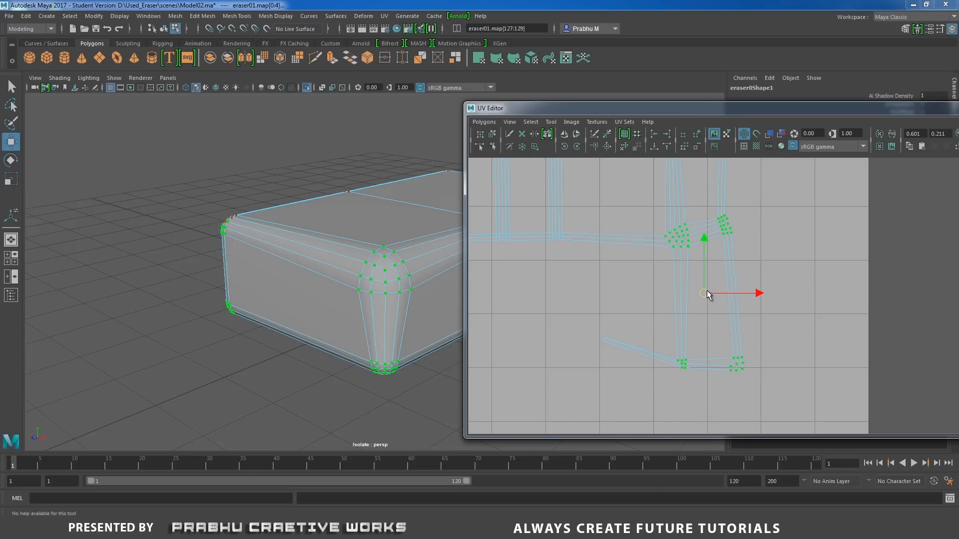
Select the whole eraser UV shell, unfold it again and clear the selection.
{"action": "scroll", "coordinate": [741, 294], "scroll_direction": "down", "scroll_amount": 3}
{"action": "middle_click_drag", "start_coordinate": [521, 261], "coordinate": [589, 266], "text": "alt"}
{"action": "left_click_drag", "start_coordinate": [550, 208], "coordinate": [845, 373]}
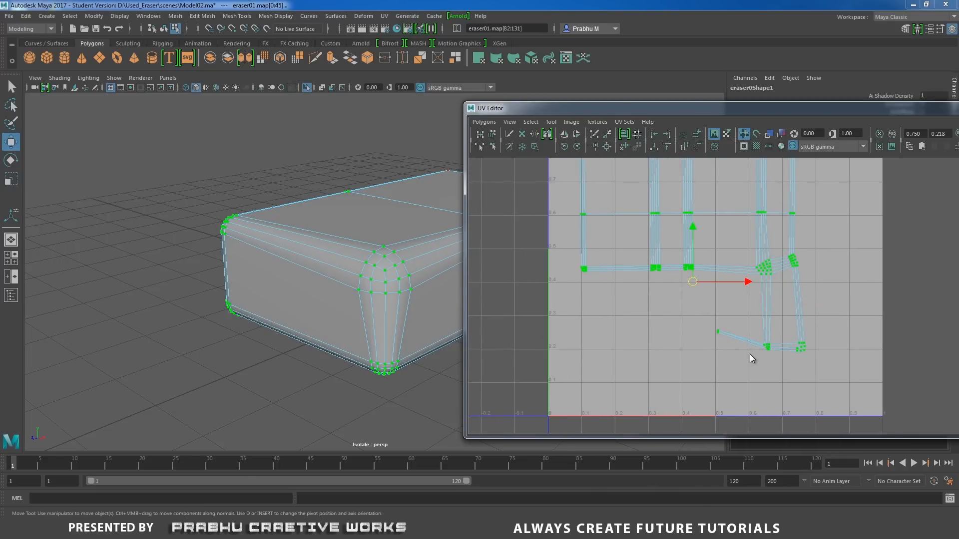
{"action": "right_click_drag", "start_coordinate": [749, 354], "coordinate": [745, 331], "text": "shift"}
{"action": "left_click", "coordinate": [817, 327]}
{"action": "middle_click_drag", "start_coordinate": [799, 315], "coordinate": [769, 382], "text": "alt"}
{"action": "right_click_drag", "start_coordinate": [729, 339], "coordinate": [744, 314], "text": "alt"}
{"action": "middle_click_drag", "start_coordinate": [729, 310], "coordinate": [702, 230], "text": "alt"}
{"action": "right_click_drag", "start_coordinate": [835, 353], "coordinate": [863, 332], "text": "alt"}
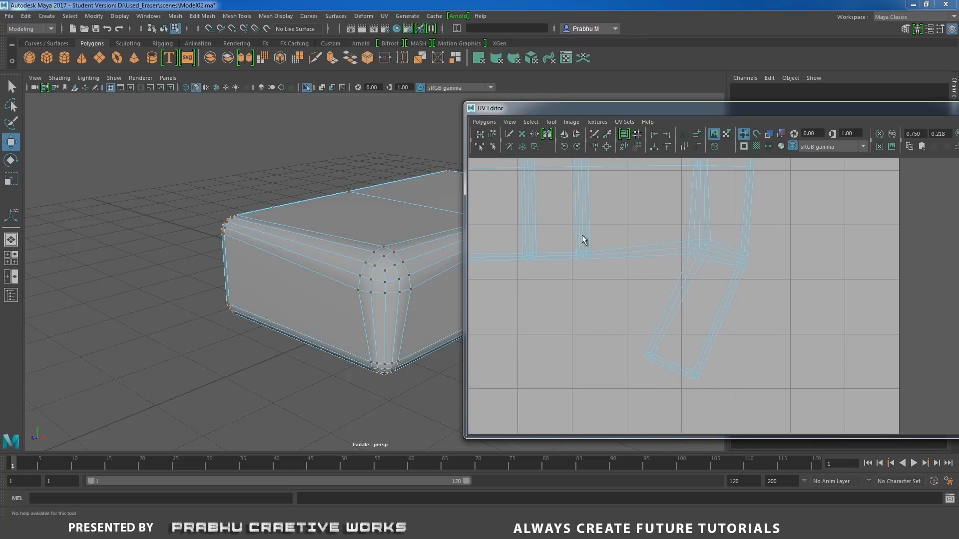
Examine how the UVs and edges at the shell's lower corner correspond to the eraser's rounded front corner.
{"action": "left_click", "coordinate": [387, 249]}
{"action": "right_click_drag", "start_coordinate": [715, 272], "coordinate": [886, 330], "text": "alt"}
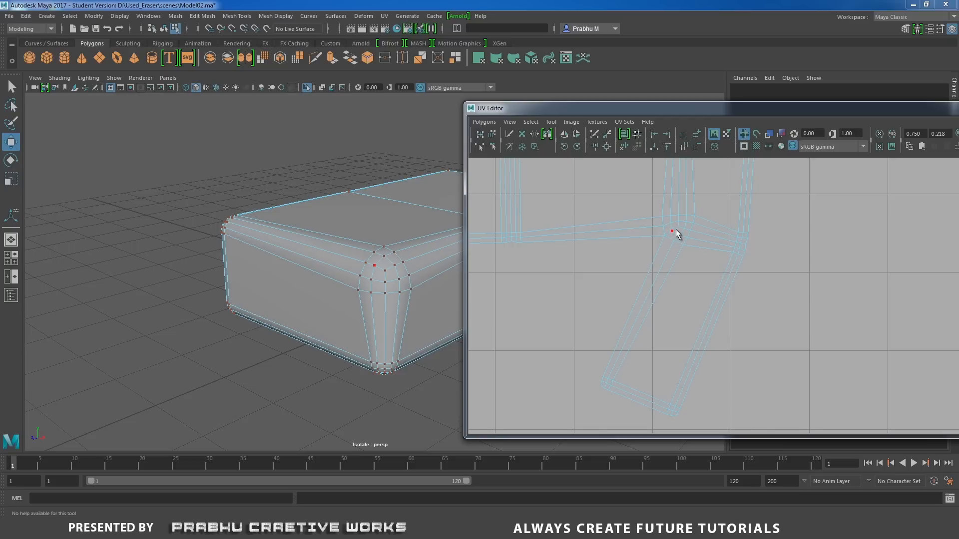
{"action": "right_click_drag", "start_coordinate": [670, 234], "coordinate": [671, 210]}
{"action": "right_click_drag", "start_coordinate": [777, 248], "coordinate": [616, 226], "text": "alt"}
{"action": "middle_click_drag", "start_coordinate": [696, 228], "coordinate": [819, 293], "text": "alt"}
{"action": "right_click_drag", "start_coordinate": [819, 293], "coordinate": [546, 251], "text": "alt"}
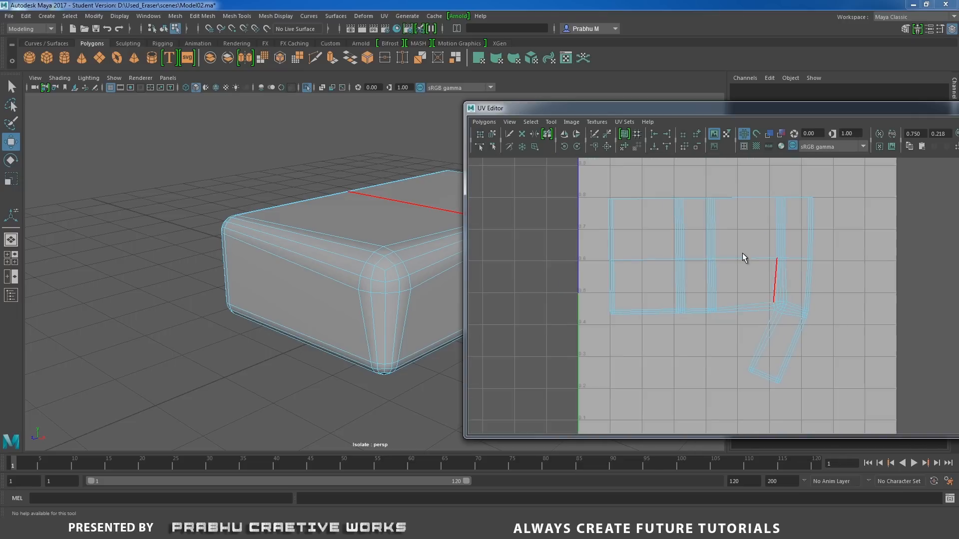
{"action": "right_click_drag", "start_coordinate": [742, 252], "coordinate": [754, 270]}
{"action": "right_click_drag", "start_coordinate": [756, 293], "coordinate": [780, 302], "text": "alt"}
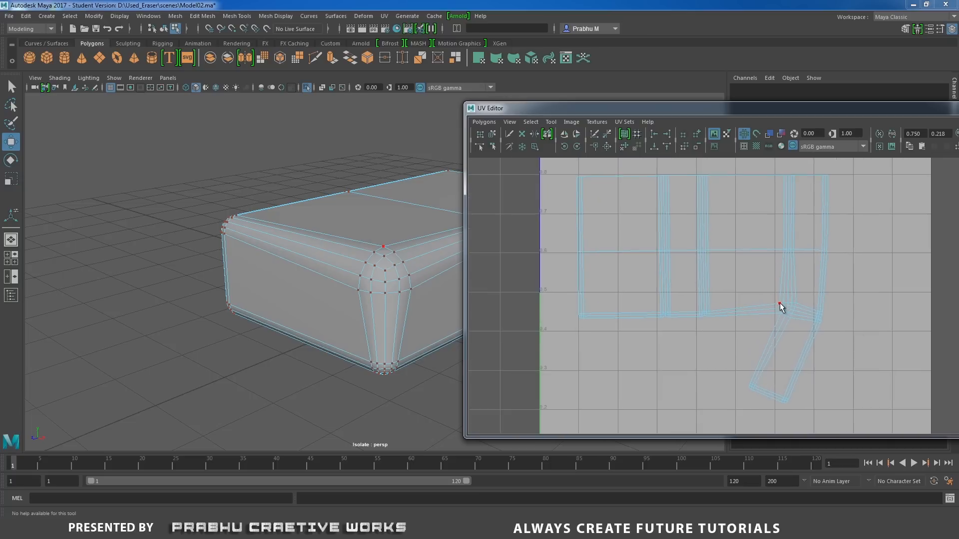
{"action": "middle_click_drag", "start_coordinate": [780, 303], "coordinate": [738, 275], "text": "alt"}
{"action": "mouse_move", "coordinate": [739, 276]}
{"action": "right_mouse_down", "text": "alt"}
{"action": "mouse_move", "coordinate": [880, 324]}
{"action": "mouse_move", "coordinate": [726, 277]}
{"action": "right_mouse_up", "text": "alt"}
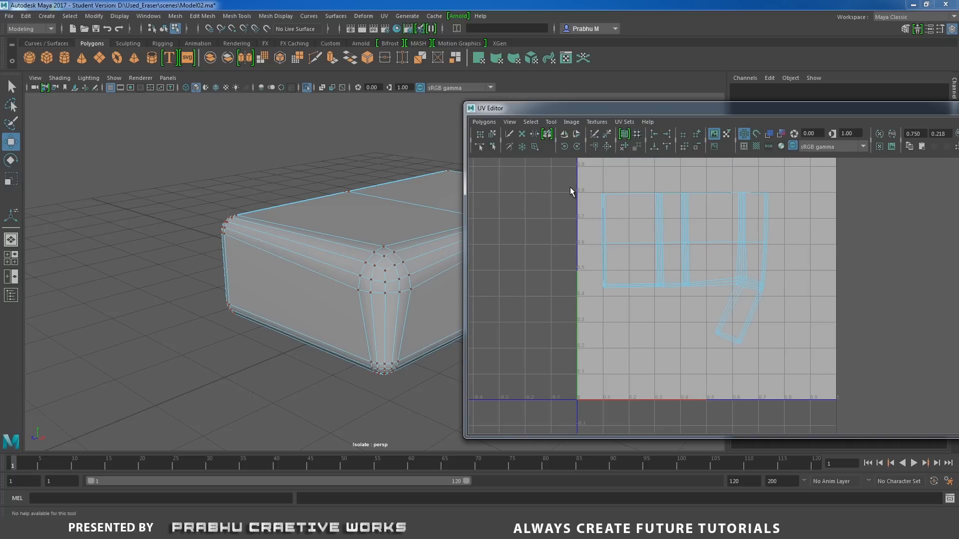
Scale up all of the eraser's UVs and reposition the shell to fill the 0–1 UV space.
{"action": "left_click_drag", "start_coordinate": [572, 191], "coordinate": [893, 381]}
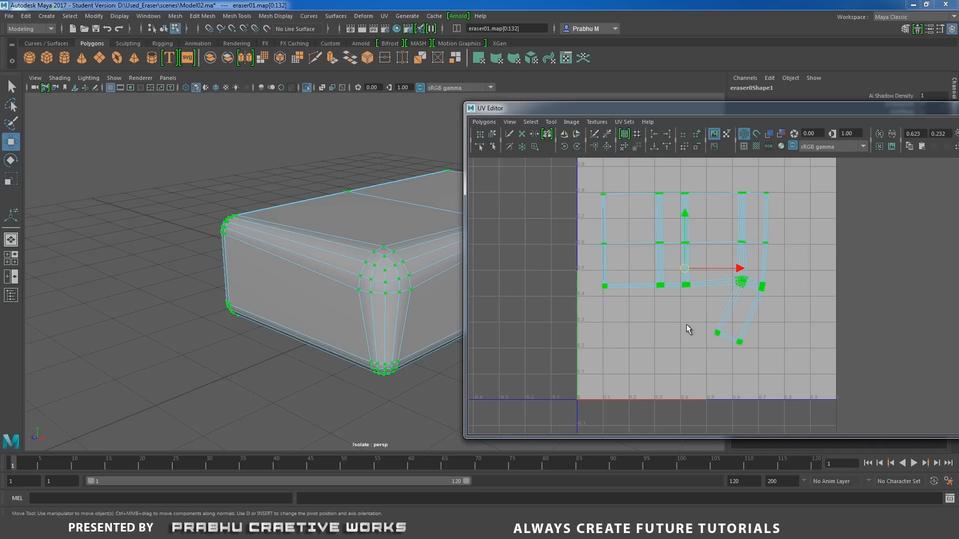
{"action": "key", "text": "r"}
{"action": "left_click_drag", "start_coordinate": [685, 271], "coordinate": [712, 306]}
{"action": "key", "text": "w"}
{"action": "scroll", "coordinate": [520, 257], "scroll_direction": "down", "scroll_amount": 5}
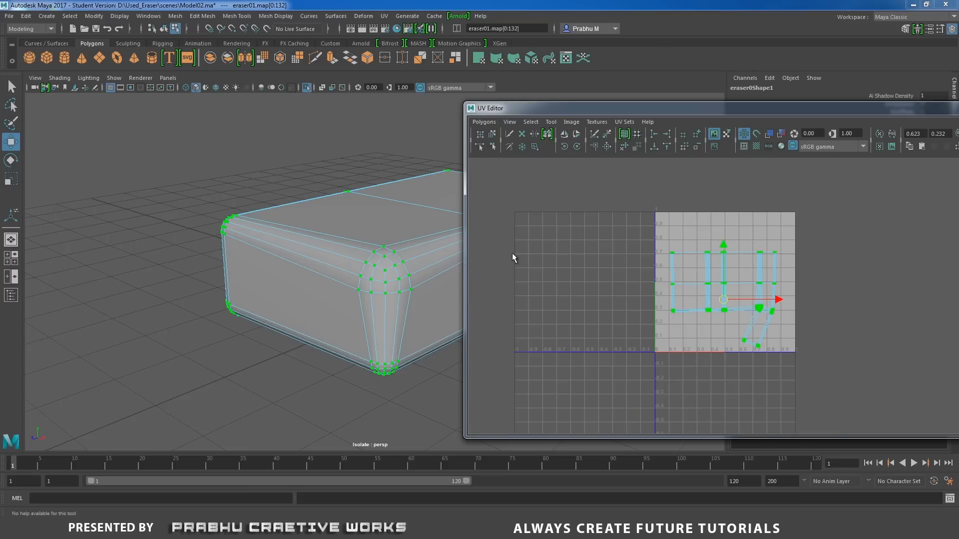
Return the eraser to object mode and turn off isolation to show the whole scene.
{"action": "right_click", "coordinate": [369, 215]}
{"action": "right_click_drag", "start_coordinate": [368, 214], "coordinate": [445, 185]}
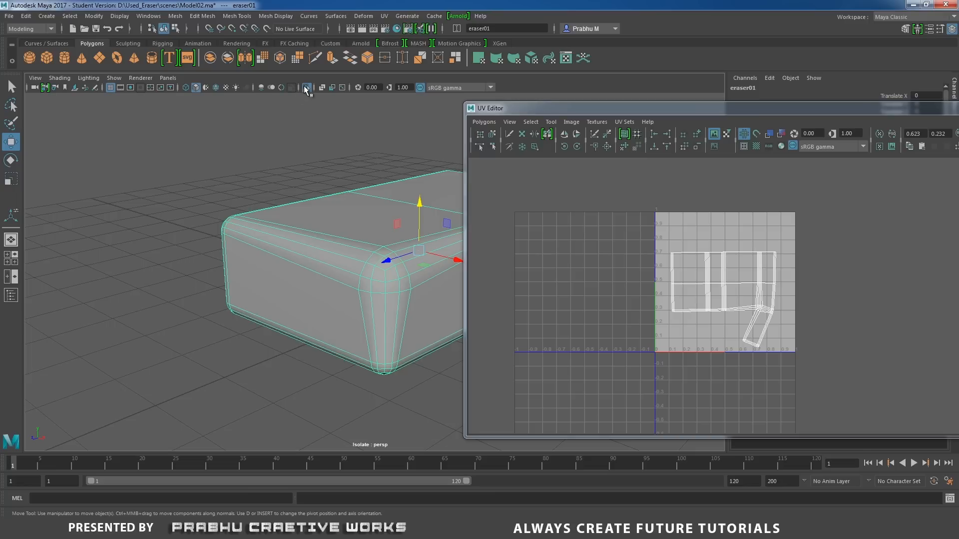
{"action": "left_click", "coordinate": [306, 90]}
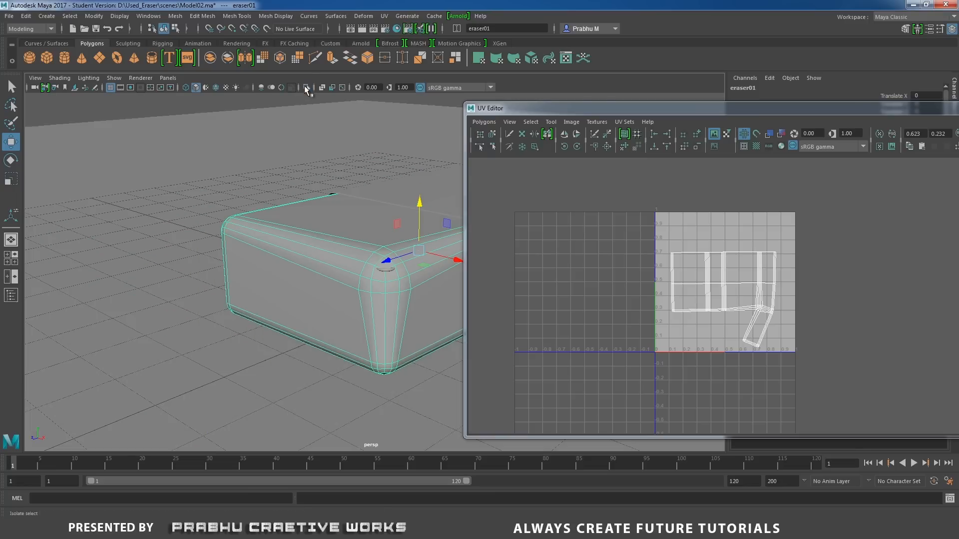
Select the small dust piece eraser_dust01 on the eraser's rounded front corner and view it up close.
{"action": "mouse_move", "coordinate": [307, 164]}
{"action": "left_mouse_down", "text": "alt"}
{"action": "mouse_move", "coordinate": [314, 193]}
{"action": "mouse_move", "coordinate": [381, 269]}
{"action": "mouse_move", "coordinate": [360, 264]}
{"action": "left_mouse_up", "text": "alt"}
{"action": "left_click", "coordinate": [395, 286]}
{"action": "right_click_drag", "start_coordinate": [361, 265], "coordinate": [386, 280], "text": "alt"}
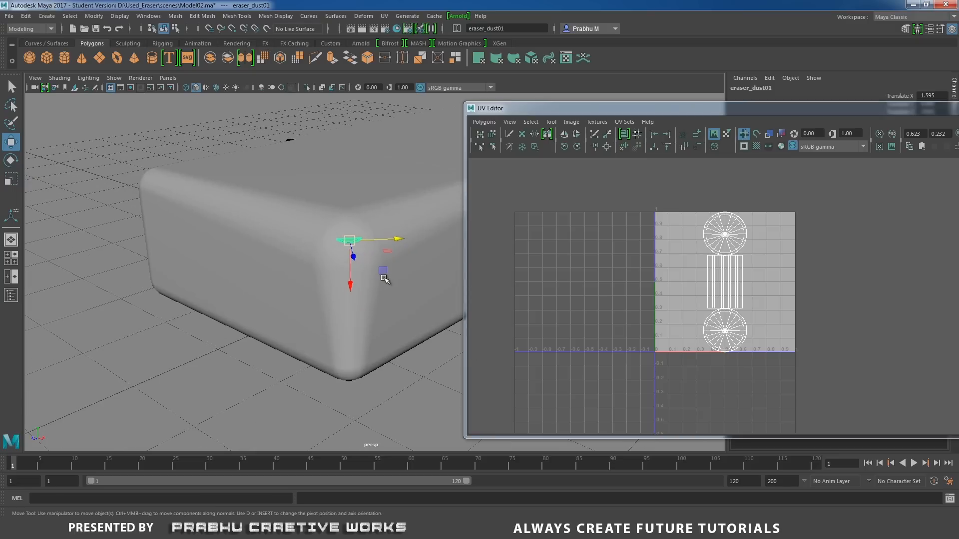
{"action": "right_click_drag", "start_coordinate": [414, 321], "coordinate": [437, 307], "text": "alt"}
{"action": "middle_click_drag", "start_coordinate": [437, 306], "coordinate": [433, 249], "text": "alt"}
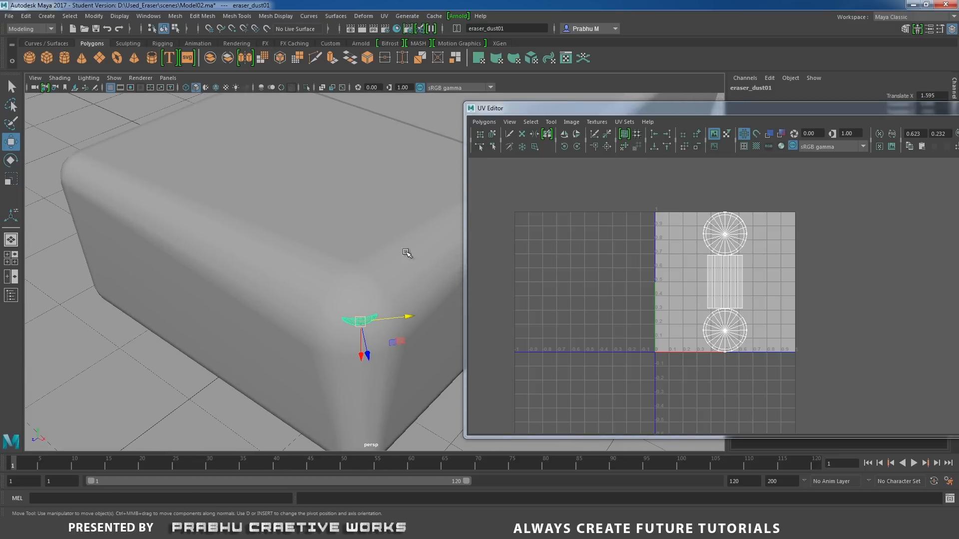
Isolate the dust piece eraser_dust01 and view it in the front orthographic view.
{"action": "left_click", "coordinate": [307, 87]}
{"action": "mouse_move", "coordinate": [399, 236]}
{"action": "left_mouse_down", "text": "alt"}
{"action": "mouse_move", "coordinate": [322, 231]}
{"action": "mouse_move", "coordinate": [321, 206]}
{"action": "mouse_move", "coordinate": [337, 259]}
{"action": "mouse_move", "coordinate": [435, 328]}
{"action": "mouse_move", "coordinate": [385, 241]}
{"action": "mouse_move", "coordinate": [382, 257]}
{"action": "left_mouse_up", "text": "alt"}
{"action": "key", "text": "space"}
{"action": "middle_click_drag", "start_coordinate": [422, 241], "coordinate": [107, 269], "text": "alt"}
{"action": "mouse_move", "coordinate": [257, 268]}
{"action": "right_mouse_down", "text": "alt"}
{"action": "mouse_move", "coordinate": [294, 297]}
{"action": "mouse_move", "coordinate": [287, 256]}
{"action": "right_mouse_up", "text": "alt"}
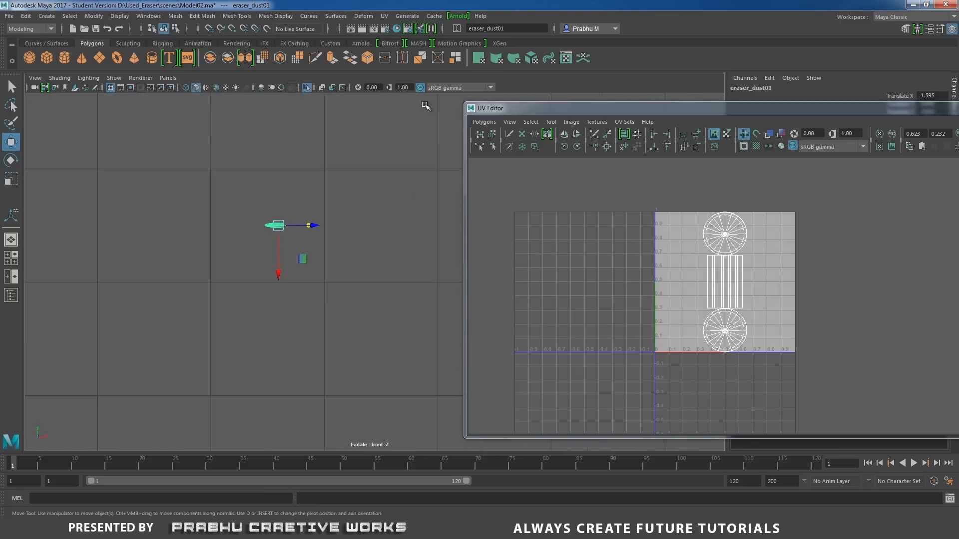
Apply planar UV mapping to the dust piece, projected from the camera, and return it to object mode.
{"action": "left_click", "coordinate": [386, 19]}
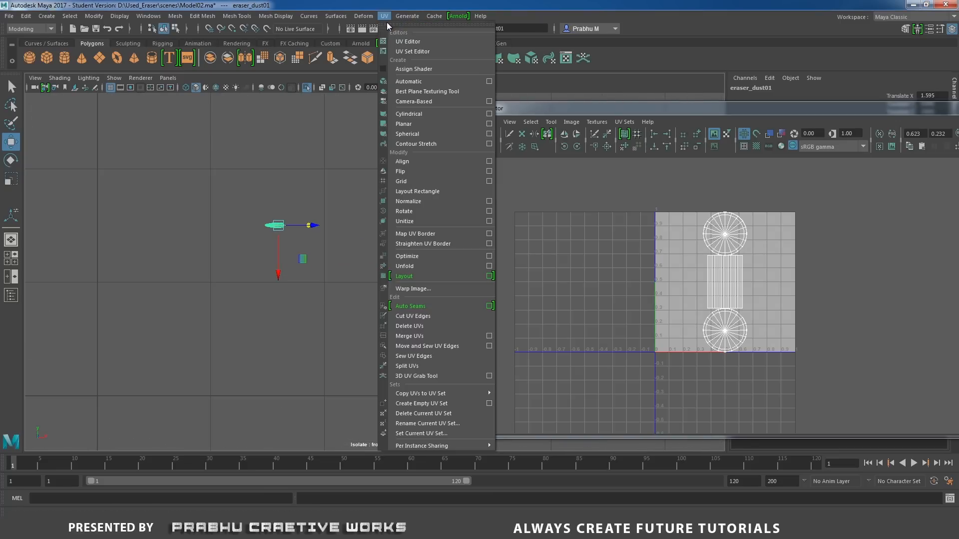
{"action": "left_click", "coordinate": [489, 124]}
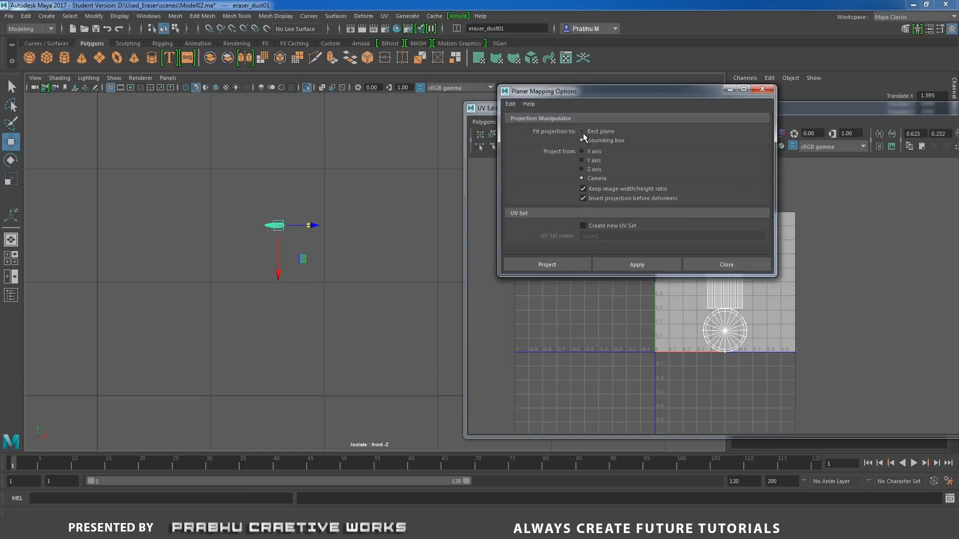
{"action": "left_click", "coordinate": [567, 260]}
{"action": "right_click", "coordinate": [277, 226]}
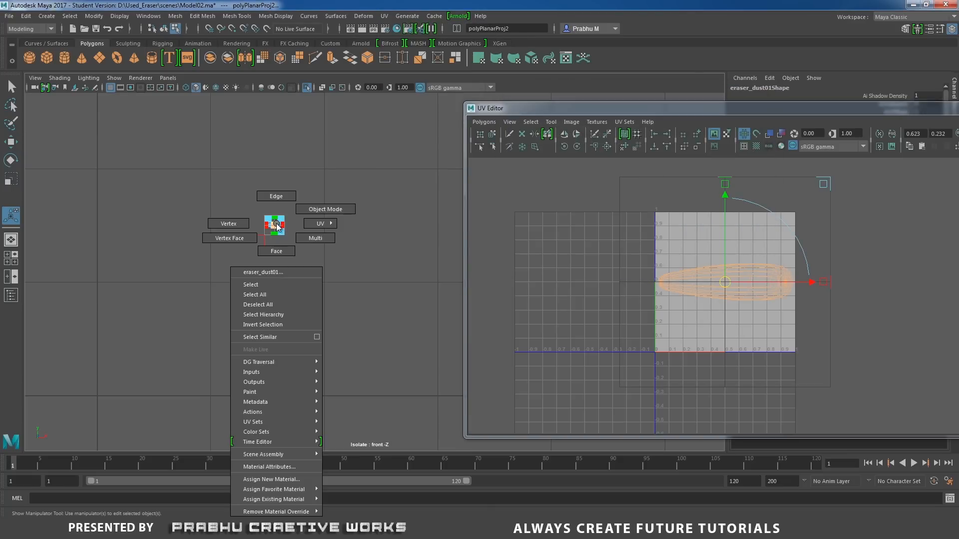
{"action": "right_click_drag", "start_coordinate": [276, 223], "coordinate": [340, 183]}
Return to the perspective view and turn off the dust piece's smooth preview to show its base mesh up close.
{"action": "key", "text": "space"}
{"action": "left_click_drag", "start_coordinate": [359, 218], "coordinate": [355, 246]}
{"action": "middle_click_drag", "start_coordinate": [355, 247], "coordinate": [353, 103], "text": "alt"}
{"action": "right_click_drag", "start_coordinate": [353, 103], "coordinate": [473, 284], "text": "alt"}
{"action": "middle_click_drag", "start_coordinate": [348, 250], "coordinate": [368, 201], "text": "alt"}
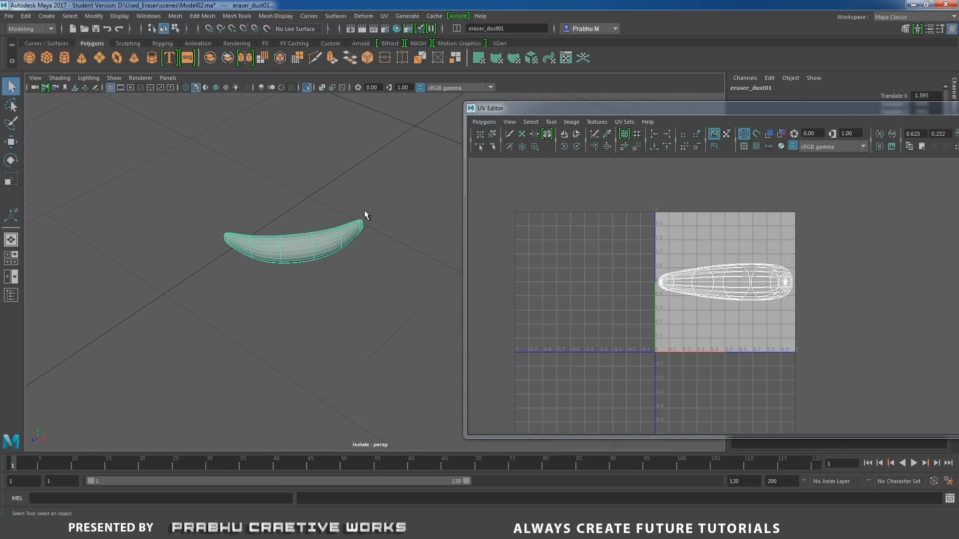
{"action": "key", "text": "1"}
{"action": "left_click_drag", "start_coordinate": [389, 264], "coordinate": [438, 262], "text": "alt"}
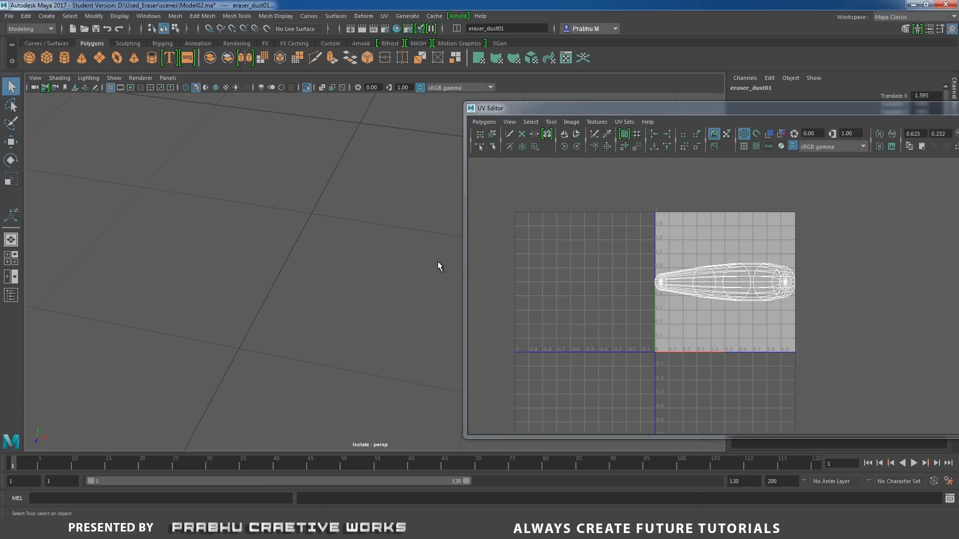
{"action": "middle_click_drag", "start_coordinate": [437, 262], "coordinate": [287, 252], "text": "alt"}
{"action": "right_click_drag", "start_coordinate": [287, 252], "coordinate": [309, 266], "text": "alt"}
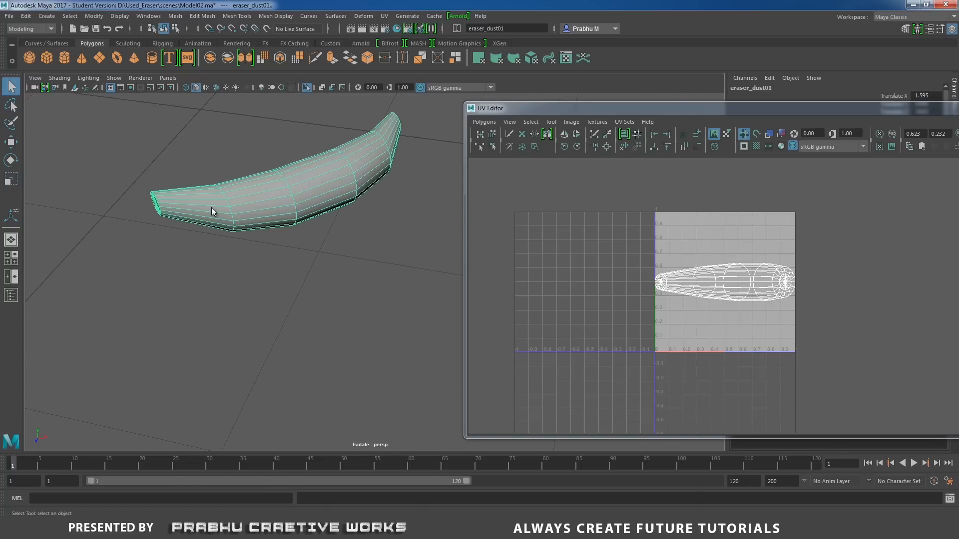
Select the edge loops around the caps at both ends of the dust piece.
{"action": "right_click_drag", "start_coordinate": [212, 208], "coordinate": [211, 184]}
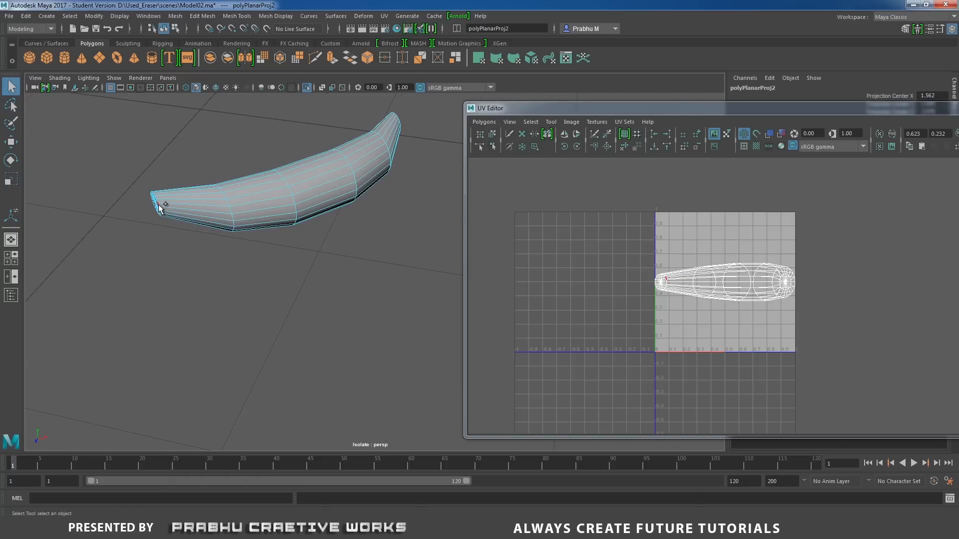
{"action": "double_click", "coordinate": [158, 204]}
{"action": "middle_click_drag", "start_coordinate": [261, 220], "coordinate": [256, 247], "text": "alt"}
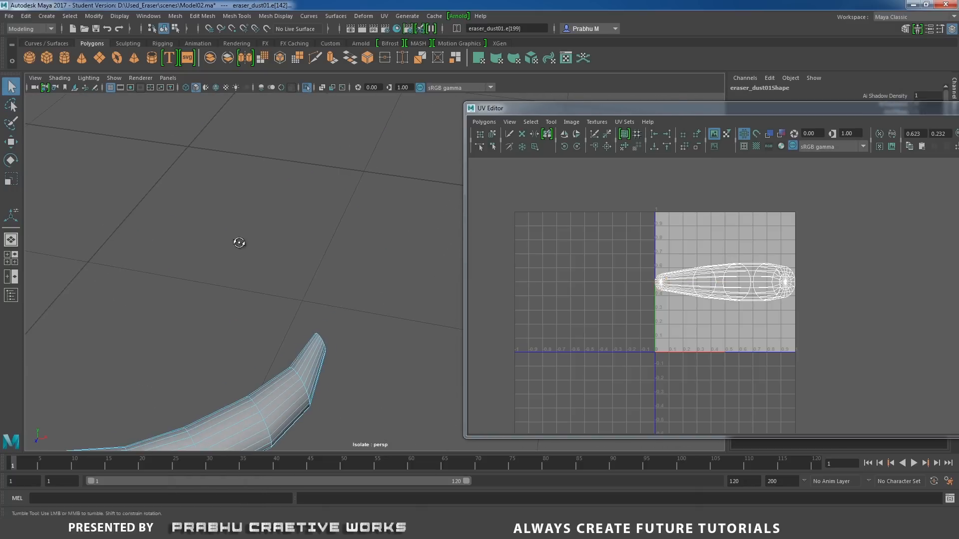
{"action": "mouse_move", "coordinate": [238, 241]}
{"action": "left_mouse_down", "text": "alt"}
{"action": "mouse_move", "coordinate": [233, 232]}
{"action": "mouse_move", "coordinate": [319, 200]}
{"action": "left_mouse_up", "text": "alt"}
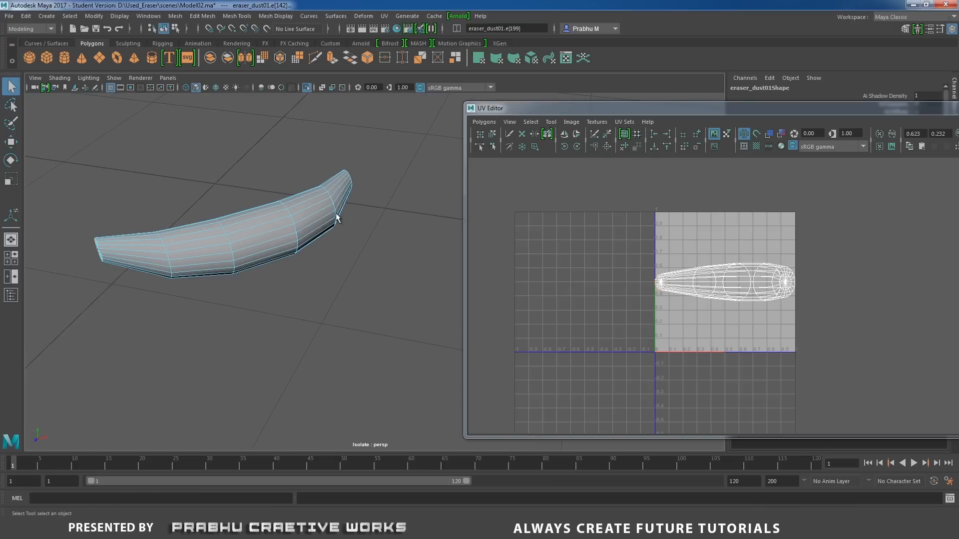
{"action": "double_click", "coordinate": [349, 172], "text": "shift"}
{"action": "left_click_drag", "start_coordinate": [349, 173], "coordinate": [216, 178], "text": "alt"}
{"action": "middle_click_drag", "start_coordinate": [217, 179], "coordinate": [444, 191], "text": "alt"}
{"action": "left_click_drag", "start_coordinate": [369, 191], "coordinate": [303, 195], "text": "alt"}
{"action": "middle_click_drag", "start_coordinate": [272, 167], "coordinate": [376, 143], "text": "alt"}
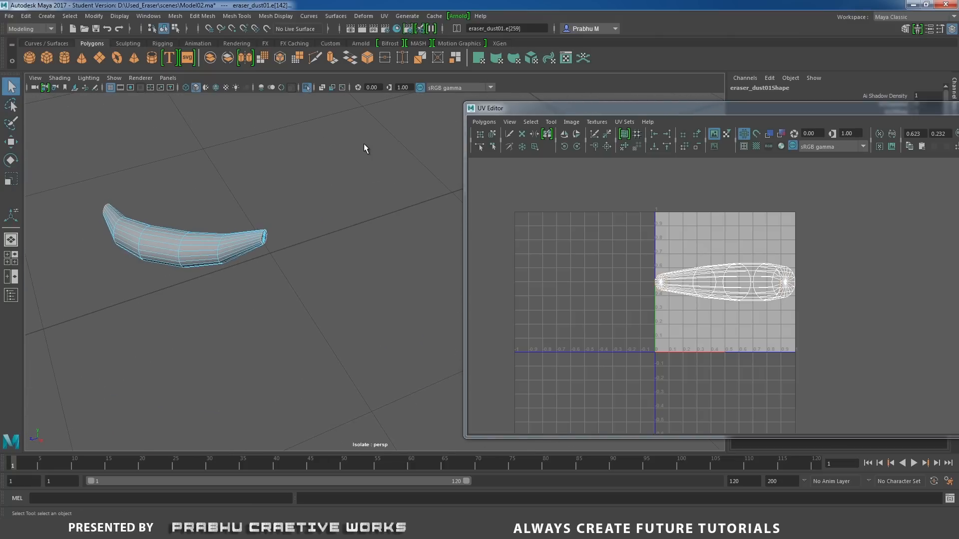
Add a lengthwise line of edges along the dust piece to the selection and separate the UVs along the selected edges.
{"action": "right_click_drag", "start_coordinate": [364, 145], "coordinate": [199, 220], "text": "alt"}
{"action": "left_click_drag", "start_coordinate": [199, 220], "coordinate": [332, 208], "text": "alt"}
{"action": "right_click_drag", "start_coordinate": [331, 208], "coordinate": [451, 267], "text": "alt"}
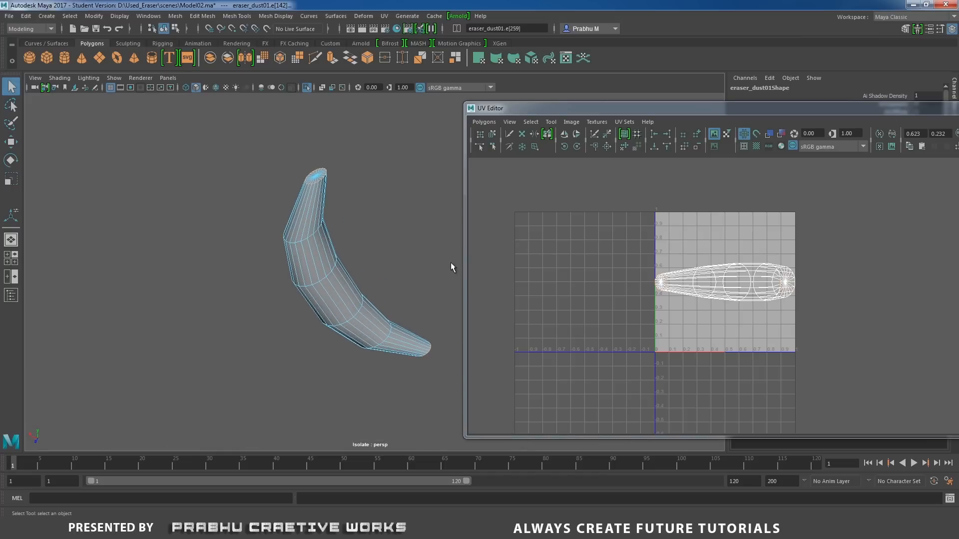
{"action": "left_click", "coordinate": [310, 188]}
{"action": "left_click", "coordinate": [322, 304], "text": "shift"}
{"action": "left_click_drag", "start_coordinate": [394, 290], "coordinate": [399, 262], "text": "alt"}
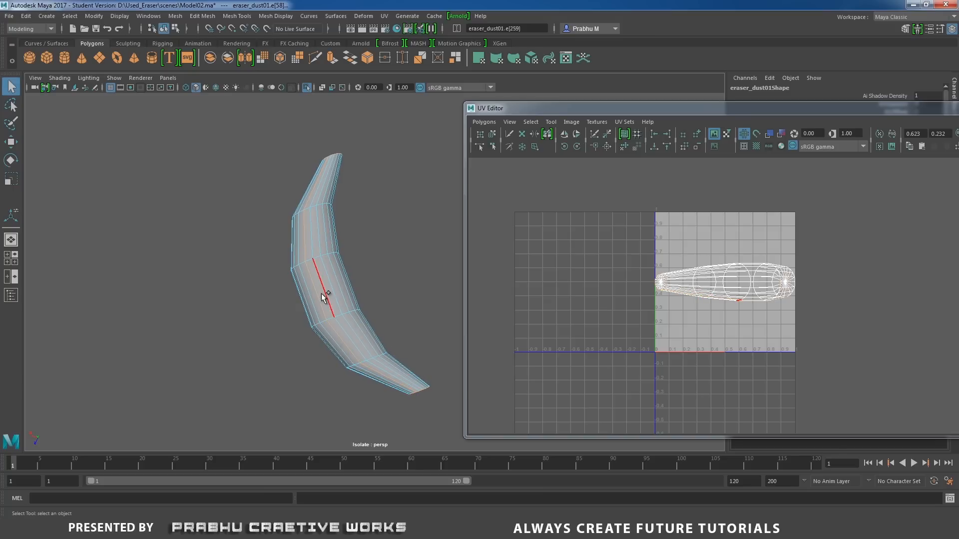
{"action": "mouse_move", "coordinate": [327, 250]}
{"action": "left_mouse_down", "text": "alt"}
{"action": "mouse_move", "coordinate": [368, 275]}
{"action": "mouse_move", "coordinate": [328, 257]}
{"action": "mouse_move", "coordinate": [257, 292]}
{"action": "mouse_move", "coordinate": [161, 283]}
{"action": "mouse_move", "coordinate": [307, 275]}
{"action": "mouse_move", "coordinate": [349, 241]}
{"action": "mouse_move", "coordinate": [317, 176]}
{"action": "left_mouse_up", "text": "alt"}
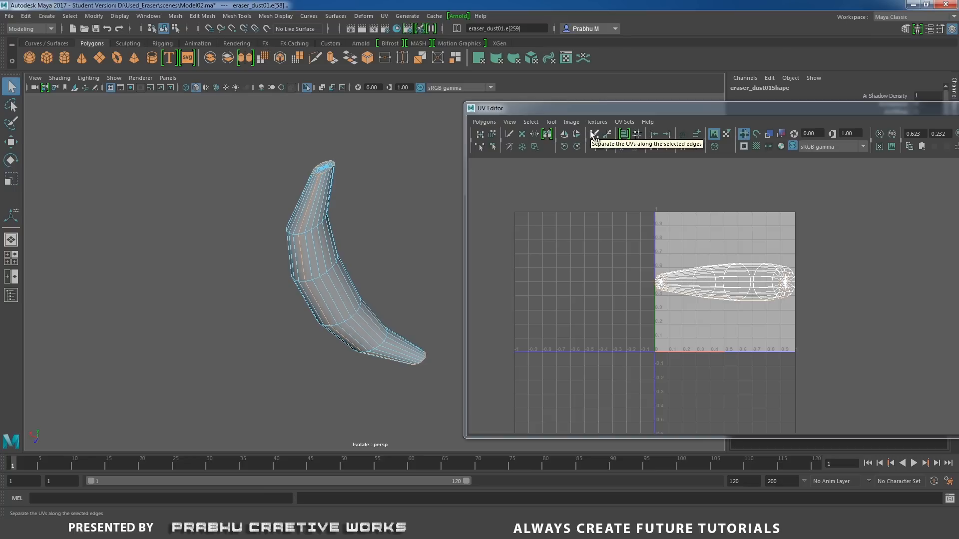
{"action": "right_click_drag", "start_coordinate": [695, 268], "coordinate": [722, 262]}
Select the dust piece's whole body UV shell, move it out of the 0–1 space and unfold it.
{"action": "mouse_move", "coordinate": [301, 205]}
{"action": "left_mouse_down", "text": "alt"}
{"action": "mouse_move", "coordinate": [366, 281]}
{"action": "mouse_move", "coordinate": [405, 306]}
{"action": "left_mouse_up", "text": "alt"}
{"action": "left_click", "coordinate": [381, 302]}
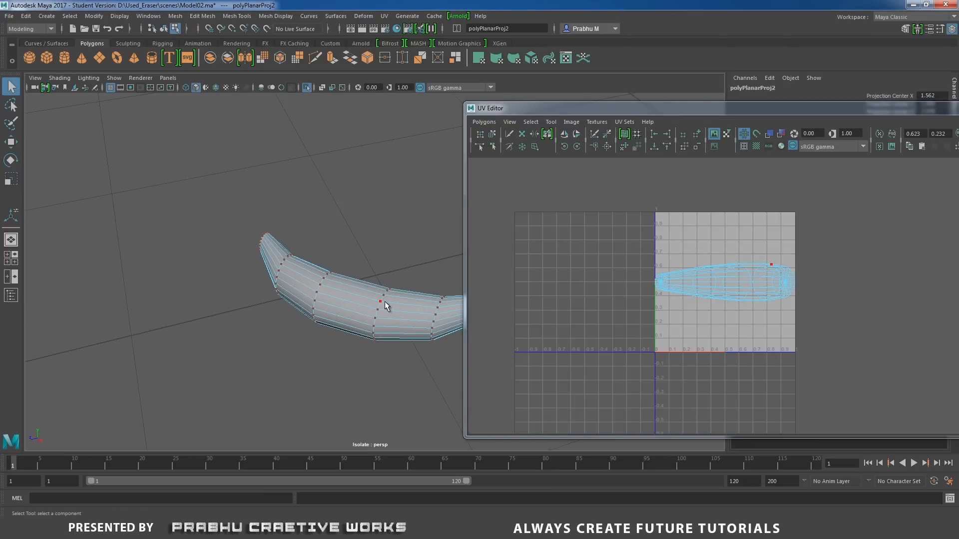
{"action": "left_click", "coordinate": [382, 302]}
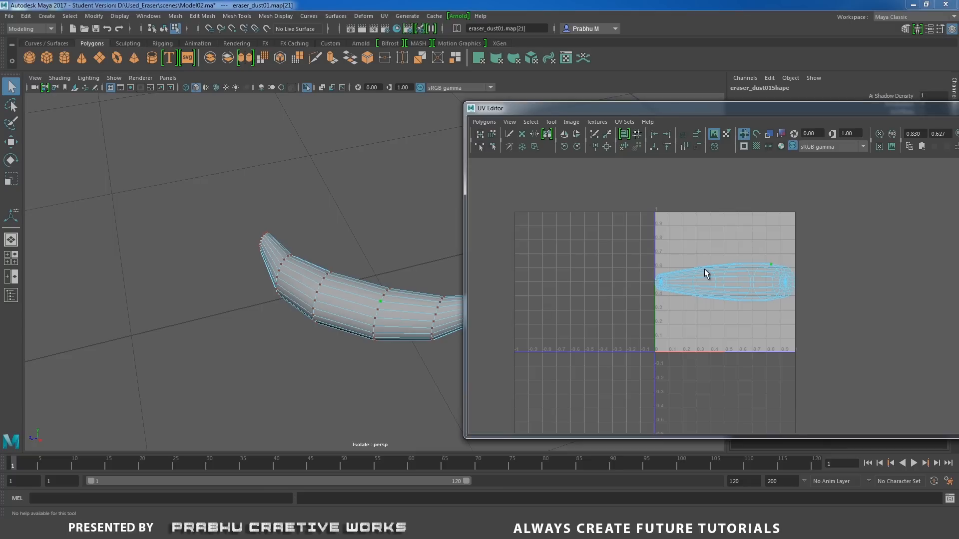
{"action": "right_click_drag", "start_coordinate": [708, 273], "coordinate": [749, 264]}
{"action": "key", "text": "w"}
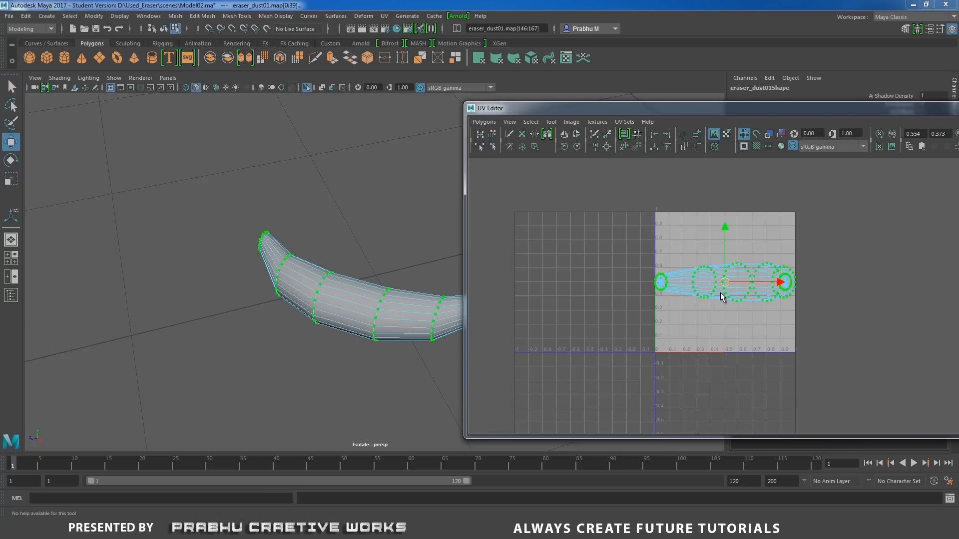
{"action": "left_click_drag", "start_coordinate": [724, 283], "coordinate": [568, 325]}
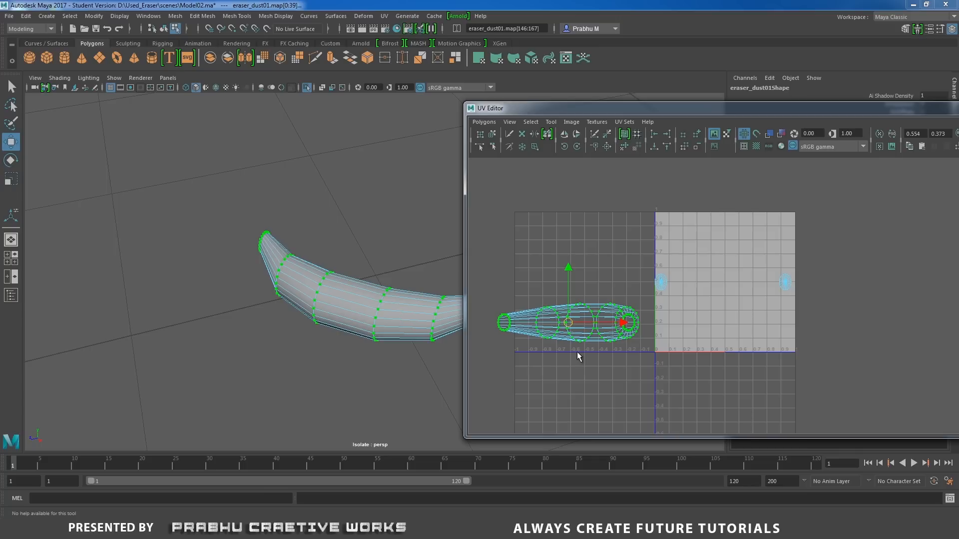
{"action": "right_click_drag", "start_coordinate": [577, 353], "coordinate": [578, 319], "text": "shift"}
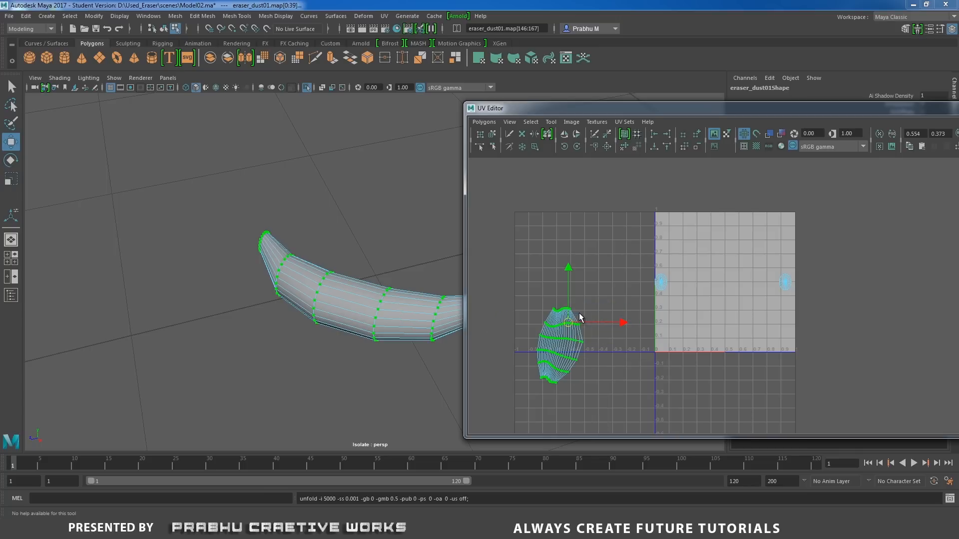
Rotate the unfolded body shell to lie horizontally and move it to the upper part of the 0–1 space.
{"action": "middle_click_drag", "start_coordinate": [578, 316], "coordinate": [607, 220], "text": "alt"}
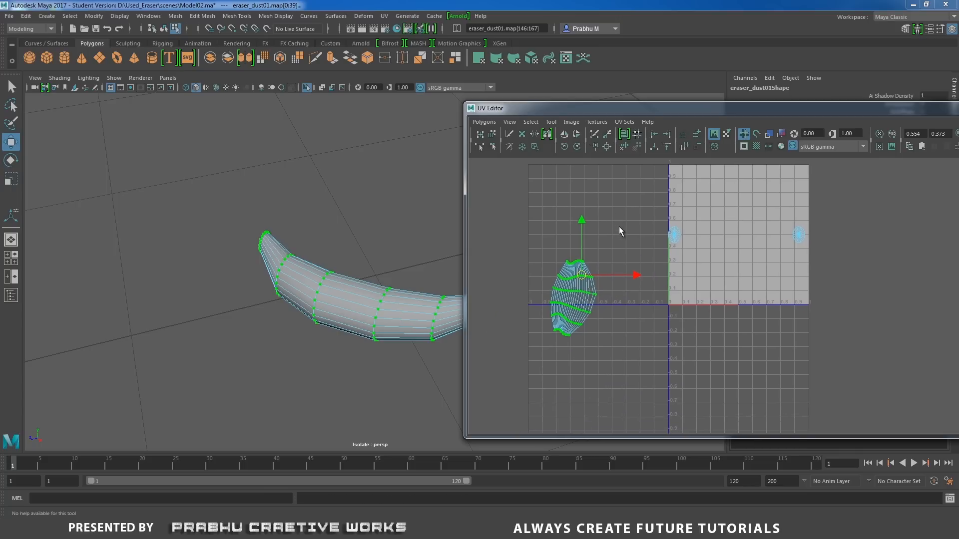
{"action": "key", "text": "e"}
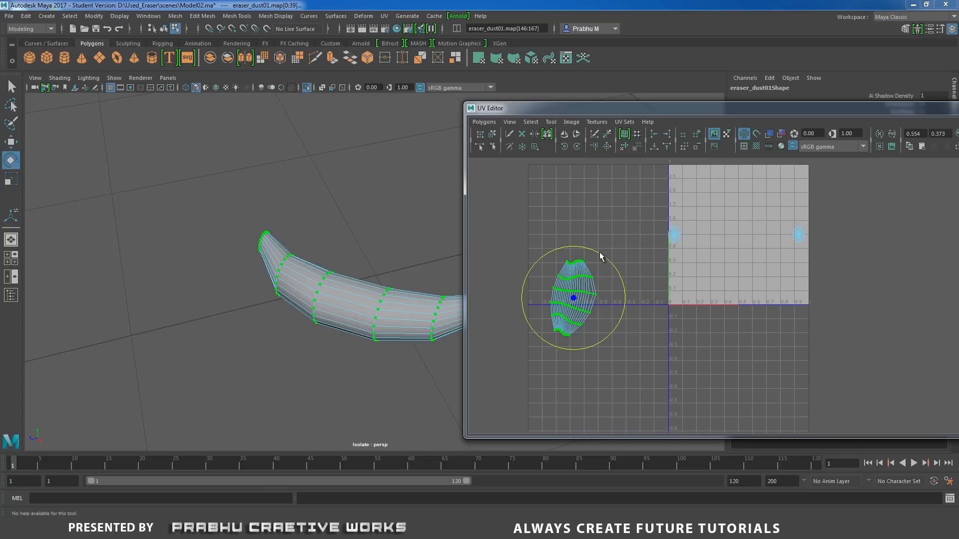
{"action": "left_click_drag", "start_coordinate": [601, 258], "coordinate": [630, 328]}
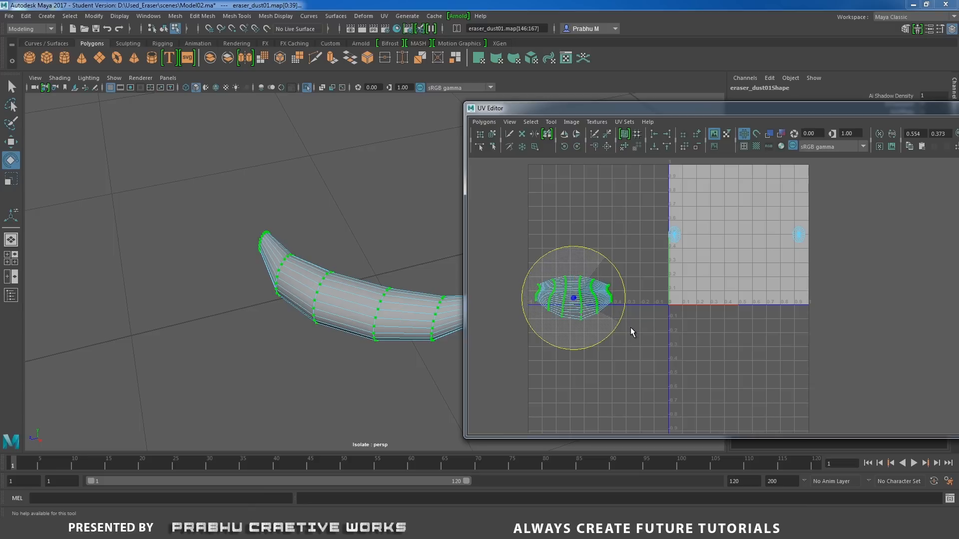
{"action": "key", "text": "w"}
{"action": "left_click_drag", "start_coordinate": [575, 298], "coordinate": [735, 191]}
{"action": "middle_click_drag", "start_coordinate": [714, 236], "coordinate": [676, 267], "text": "alt"}
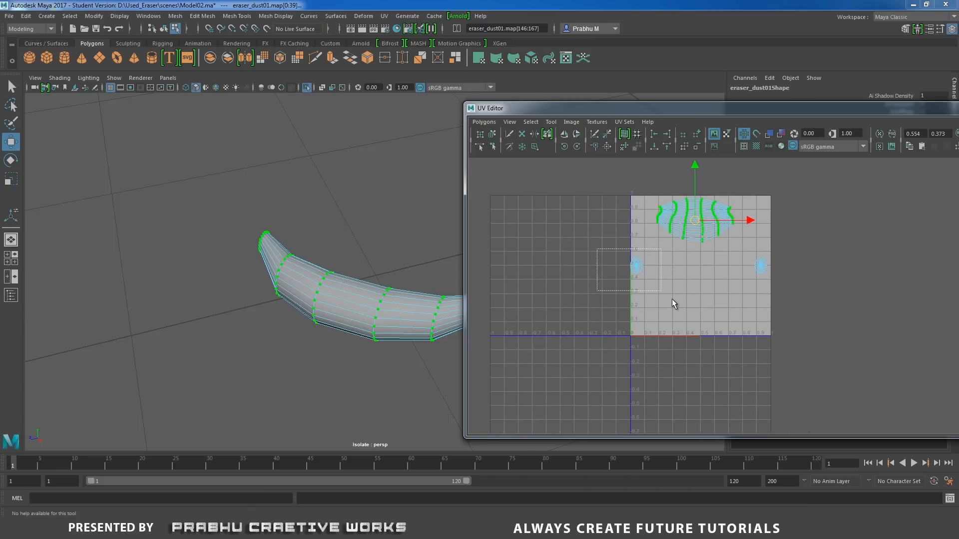
Unfold the two end-cap shells and place one on each side of the body shell.
{"action": "left_click_drag", "start_coordinate": [672, 299], "coordinate": [655, 305]}
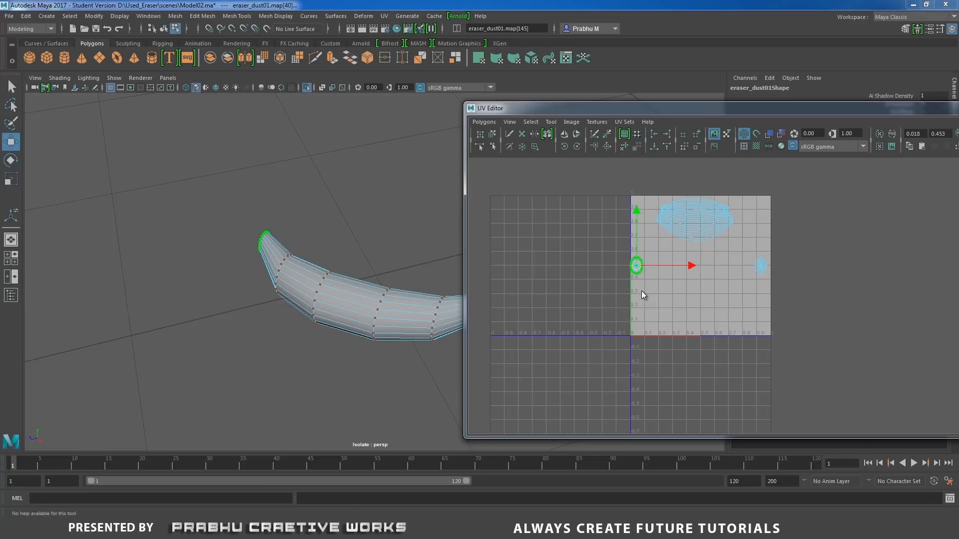
{"action": "right_click_drag", "start_coordinate": [642, 296], "coordinate": [641, 227], "text": "shift"}
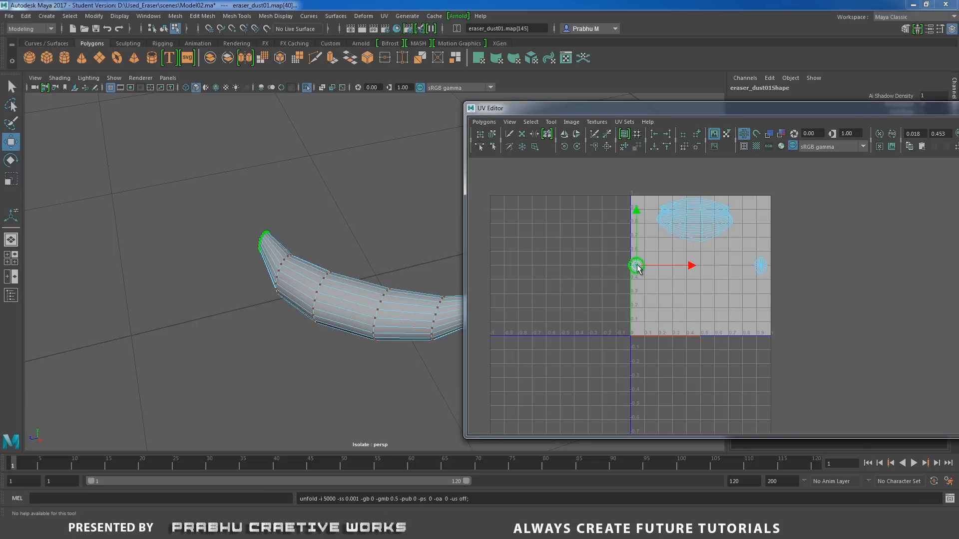
{"action": "left_click_drag", "start_coordinate": [636, 265], "coordinate": [644, 213]}
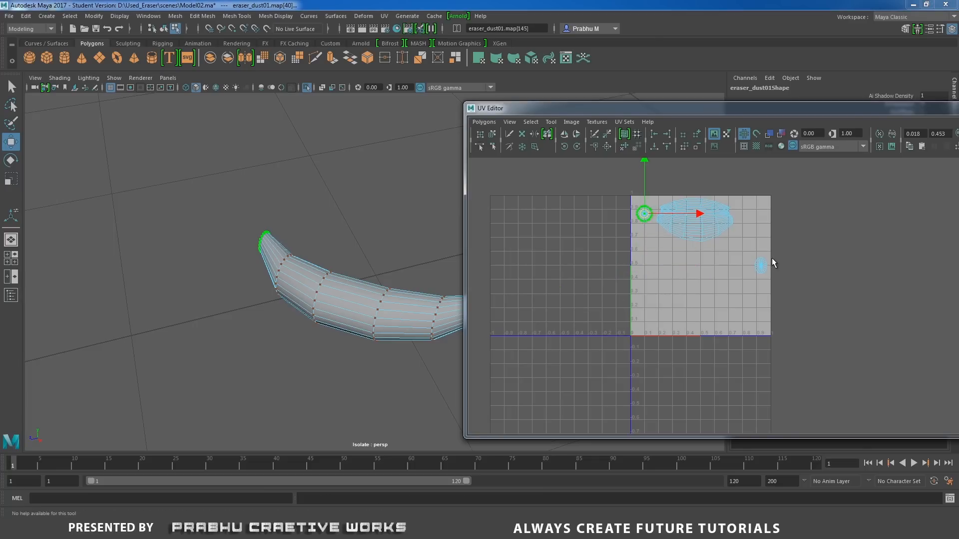
{"action": "left_click_drag", "start_coordinate": [750, 245], "coordinate": [781, 303]}
{"action": "right_click_drag", "start_coordinate": [781, 305], "coordinate": [783, 215], "text": "shift"}
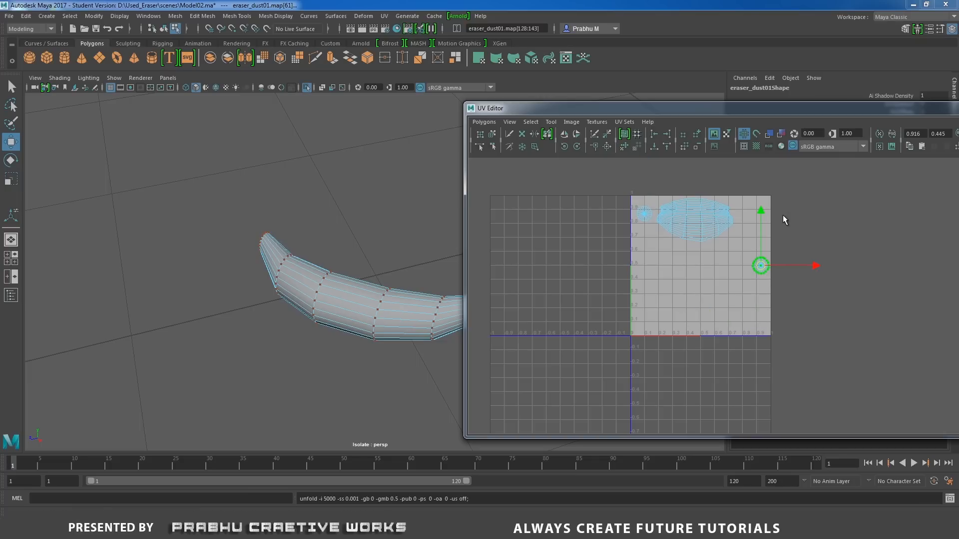
{"action": "left_click_drag", "start_coordinate": [762, 267], "coordinate": [752, 218]}
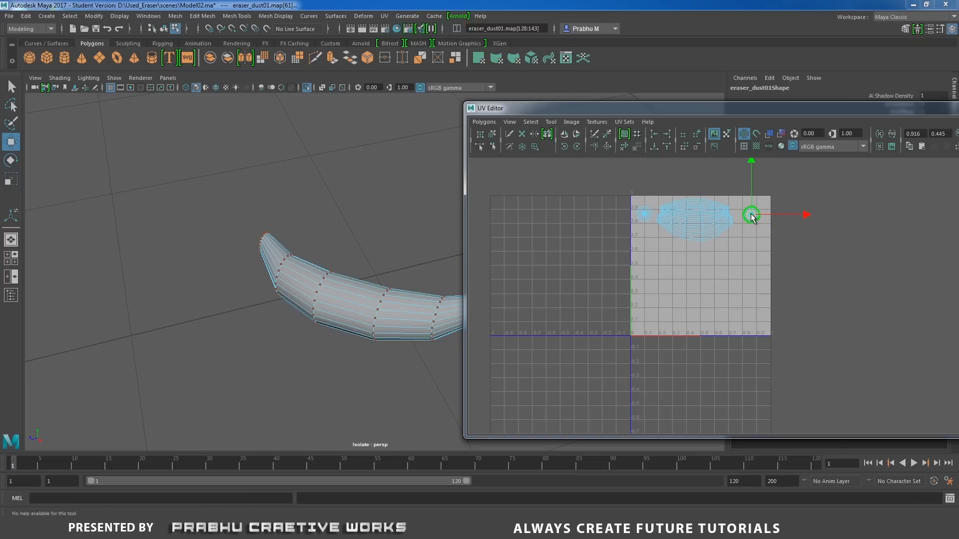
Select all of the dust piece's UVs and scale them down together near the upper edge of the 0–1 space.
{"action": "left_click_drag", "start_coordinate": [613, 173], "coordinate": [821, 273]}
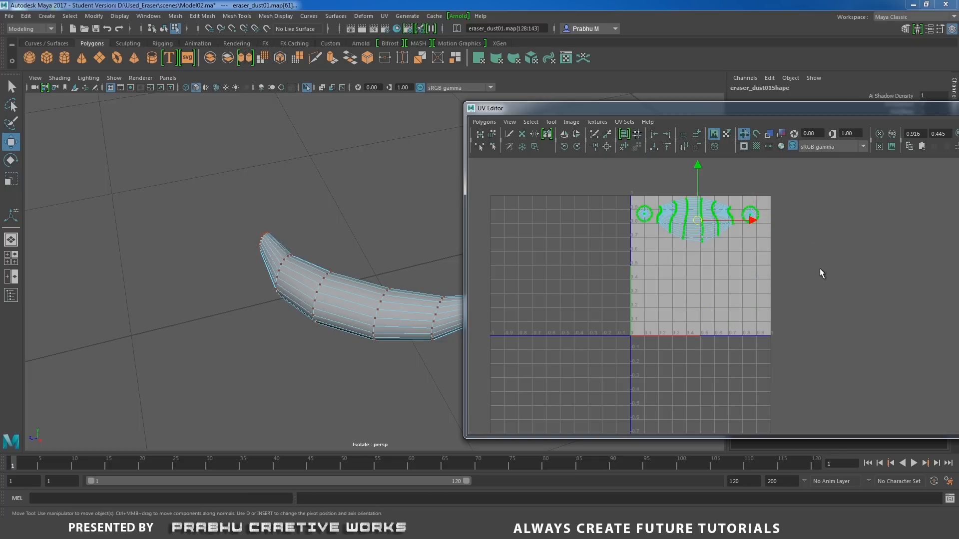
{"action": "key", "text": "r"}
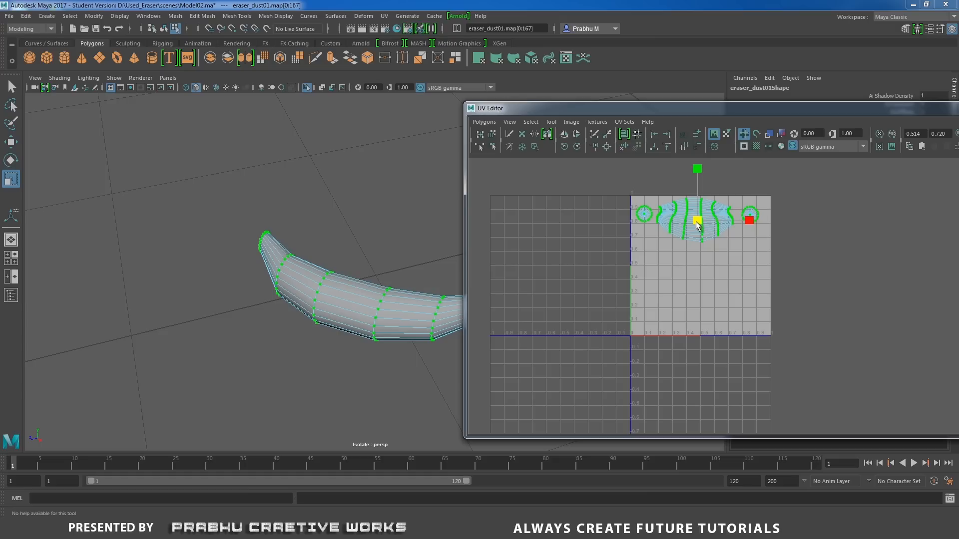
{"action": "left_click_drag", "start_coordinate": [698, 226], "coordinate": [675, 218]}
{"action": "key", "text": "w"}
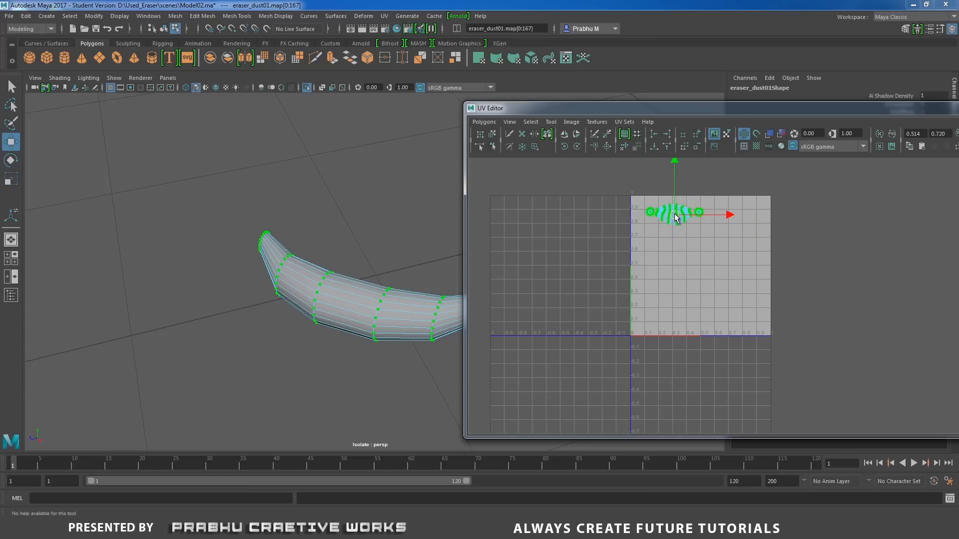
Turn off isolation and add the eraser body's UVs to the selection so both layouts display together.
{"action": "left_click", "coordinate": [306, 88]}
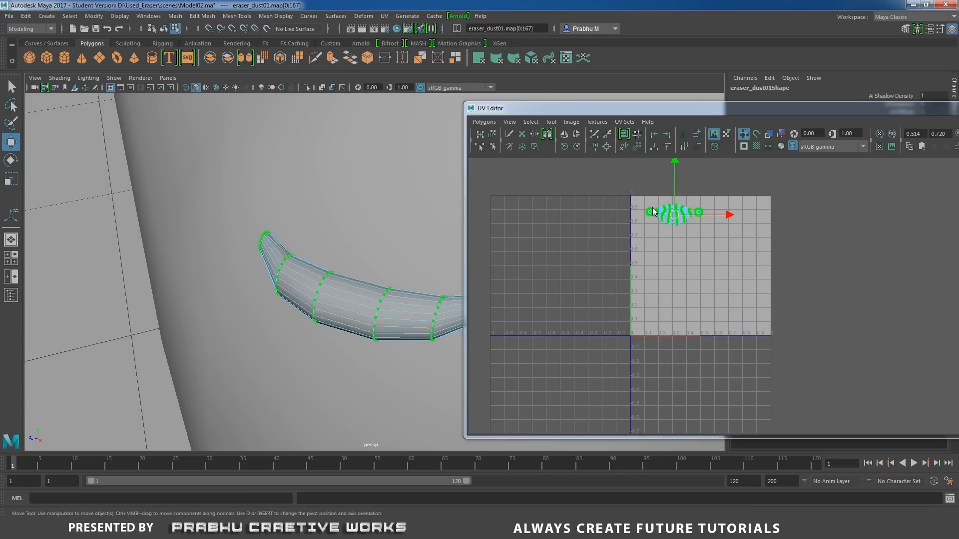
{"action": "right_click_drag", "start_coordinate": [653, 209], "coordinate": [690, 209]}
{"action": "right_click_drag", "start_coordinate": [331, 276], "coordinate": [289, 313], "text": "alt"}
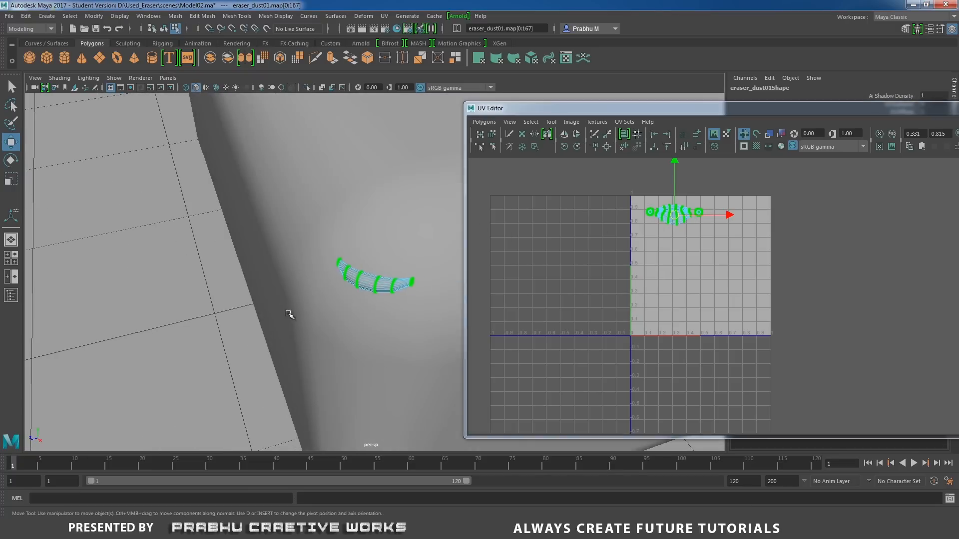
{"action": "left_click_drag", "start_coordinate": [289, 313], "coordinate": [335, 294], "text": "alt"}
{"action": "right_click_drag", "start_coordinate": [335, 294], "coordinate": [294, 256], "text": "alt"}
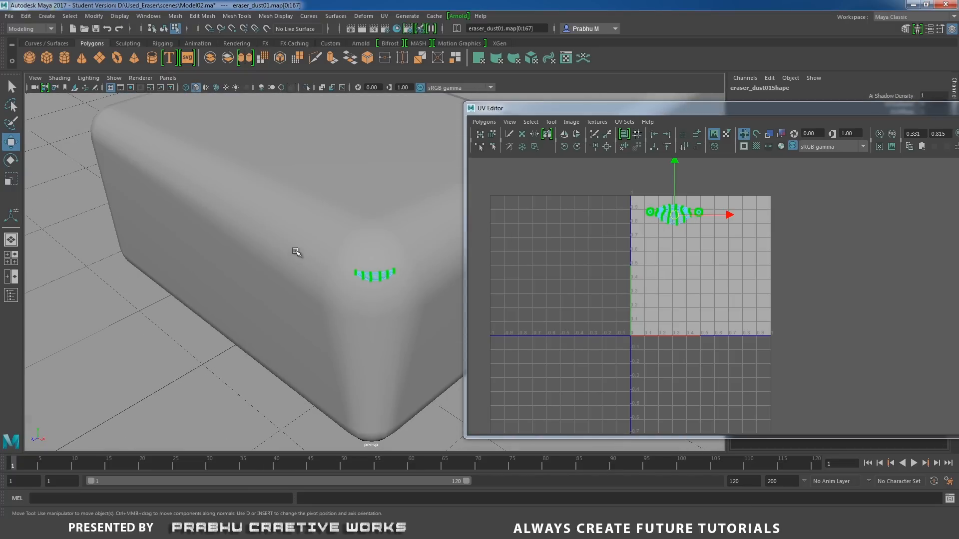
{"action": "left_click", "coordinate": [296, 252]}
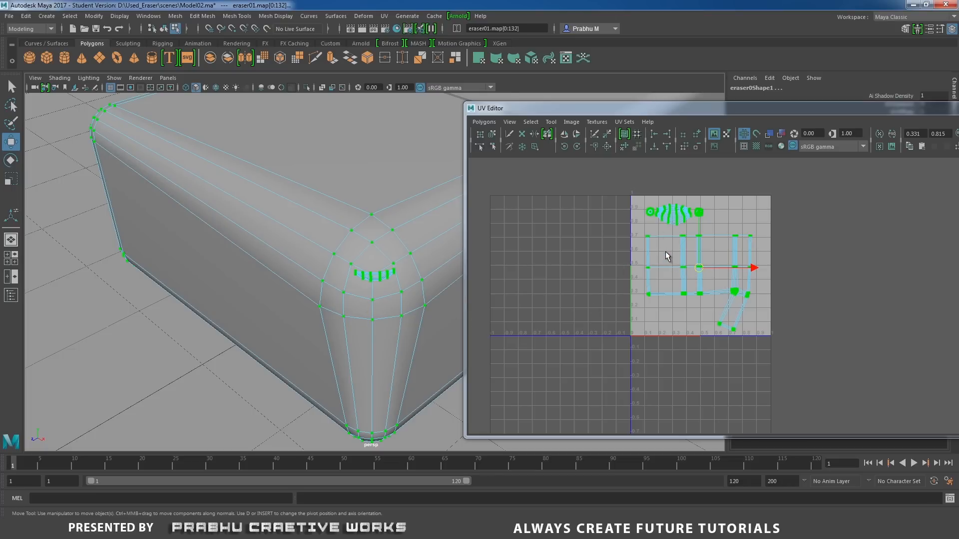
Set up a UV snapshot of the eraser and dust layouts, naming the output file Eraser_Uv in the project's images folder.
{"action": "right_click_drag", "start_coordinate": [665, 253], "coordinate": [721, 251]}
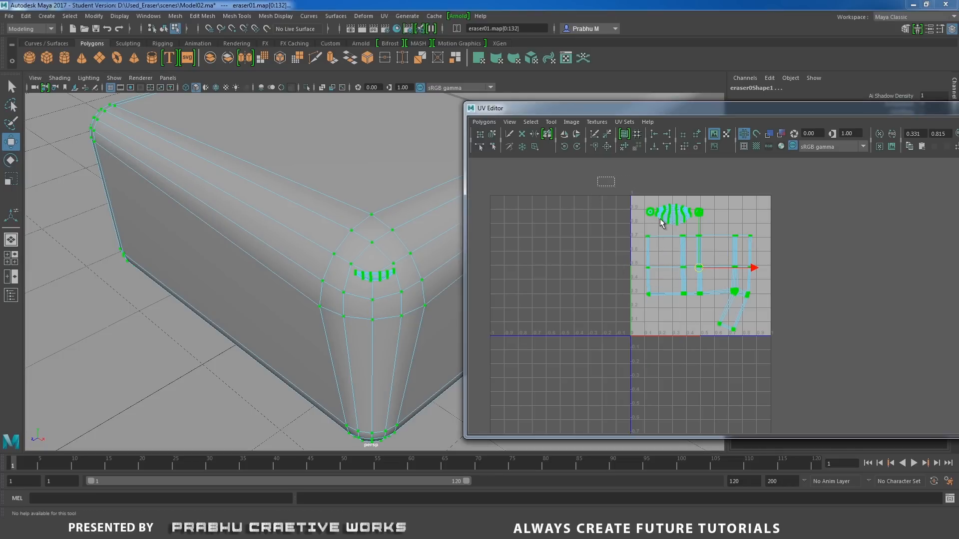
{"action": "left_click_drag", "start_coordinate": [599, 180], "coordinate": [851, 381]}
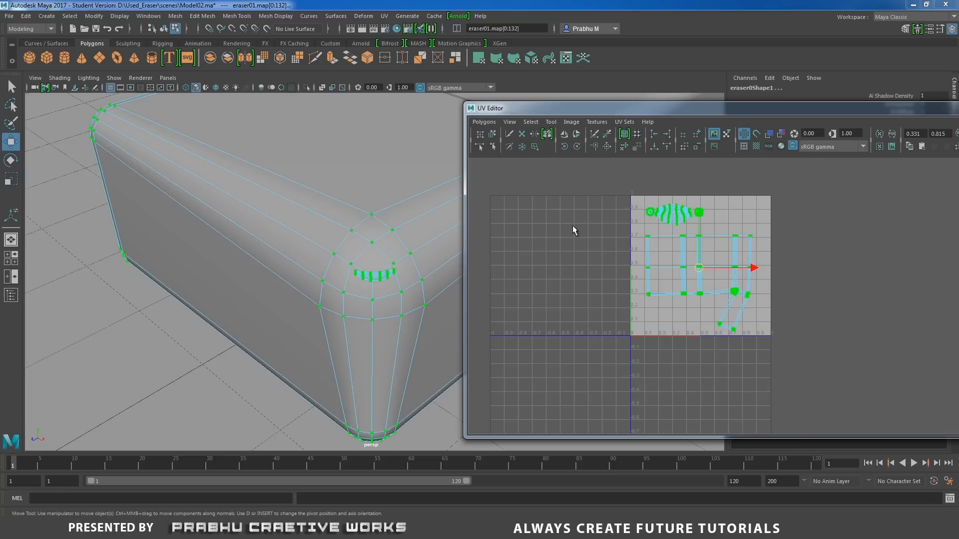
{"action": "left_click", "coordinate": [484, 122]}
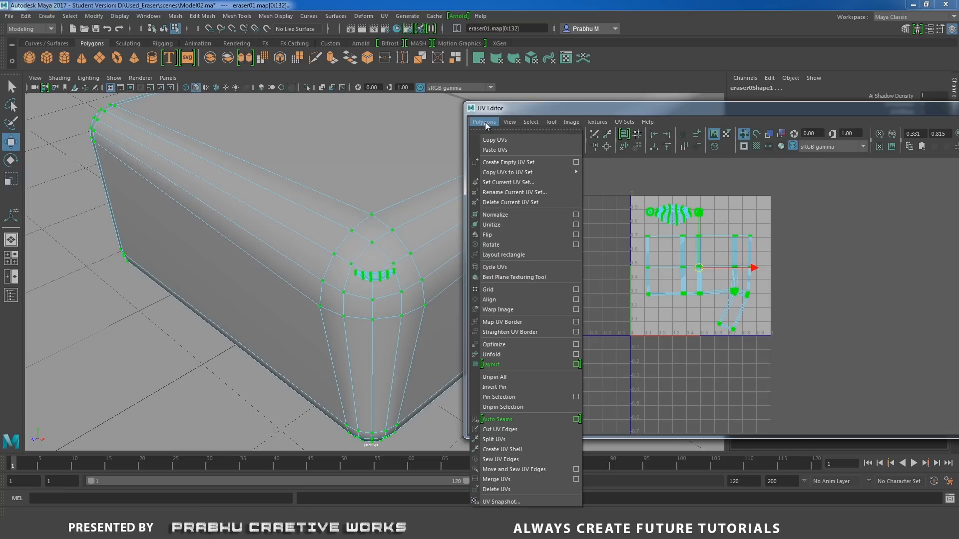
{"action": "left_click", "coordinate": [515, 502]}
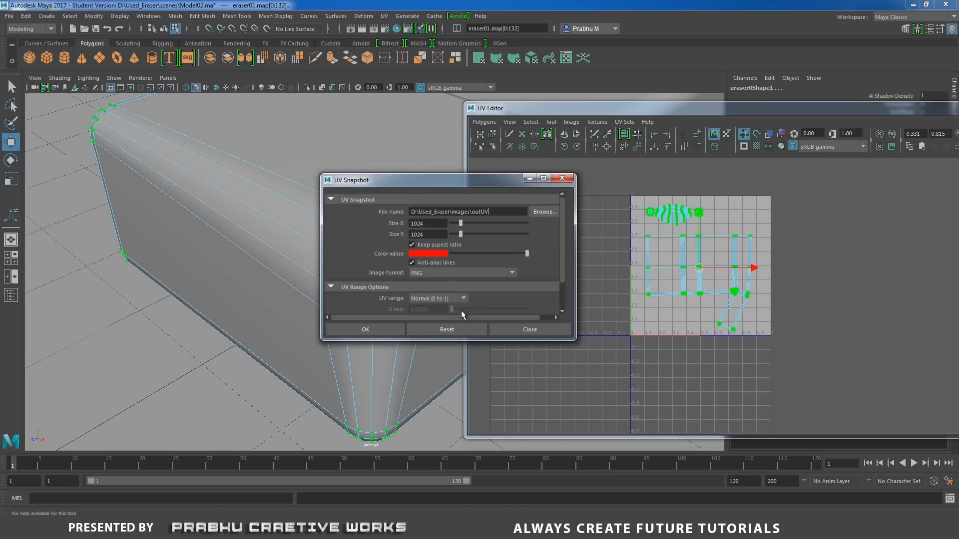
{"action": "left_click", "coordinate": [544, 212]}
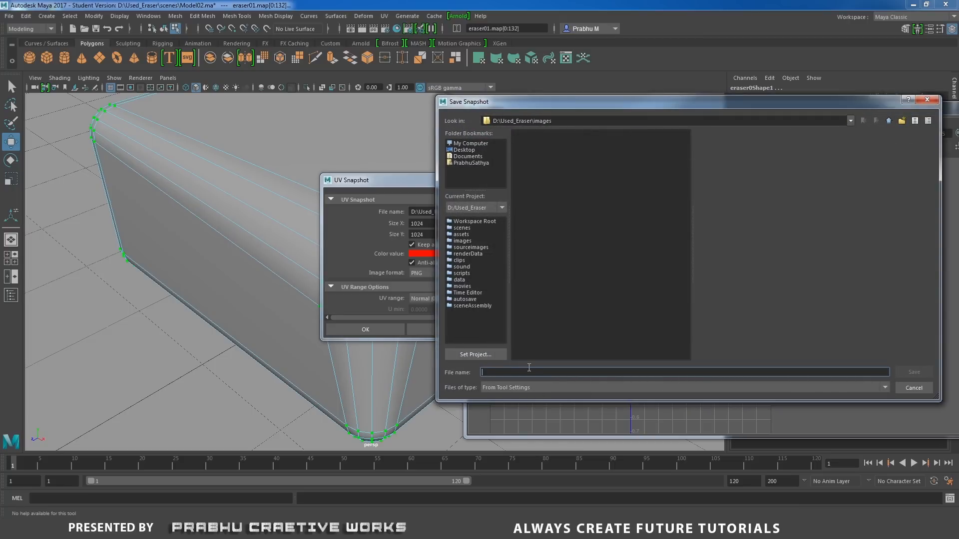
{"action": "type", "text": "Eraser_Uv"}
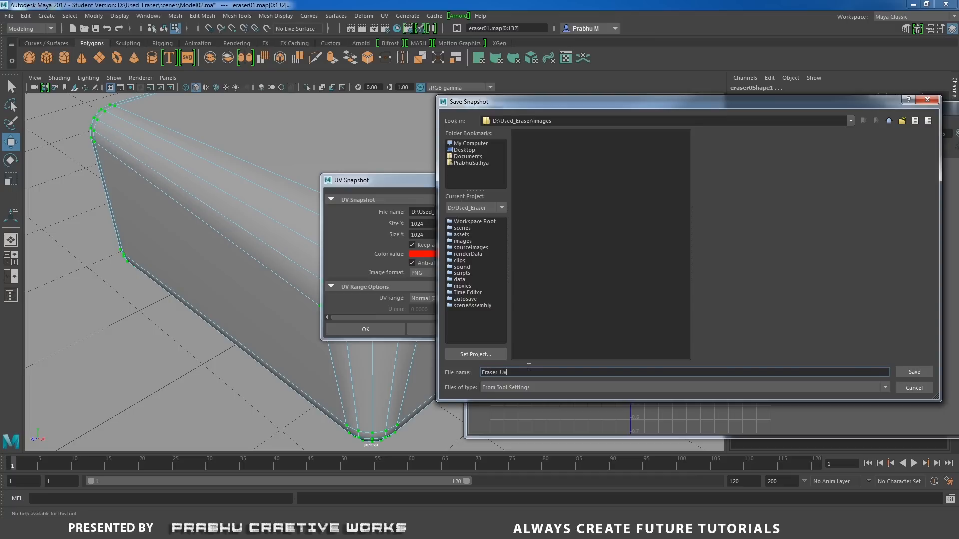
{"action": "left_click", "coordinate": [914, 372]}
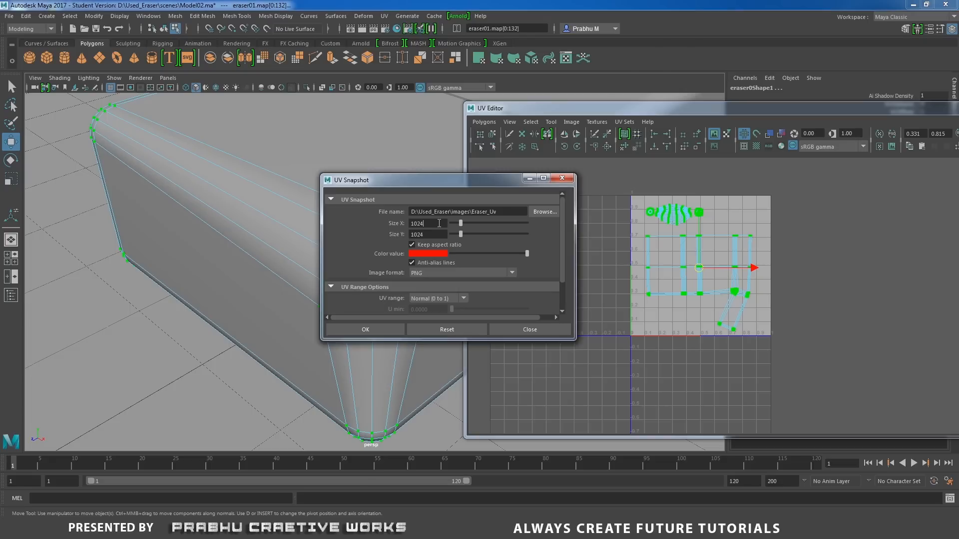
Export the UV snapshot at 1024 x 1024 with red lines as a PNG image.
{"action": "double_click", "coordinate": [444, 223]}
{"action": "double_click", "coordinate": [440, 234]}
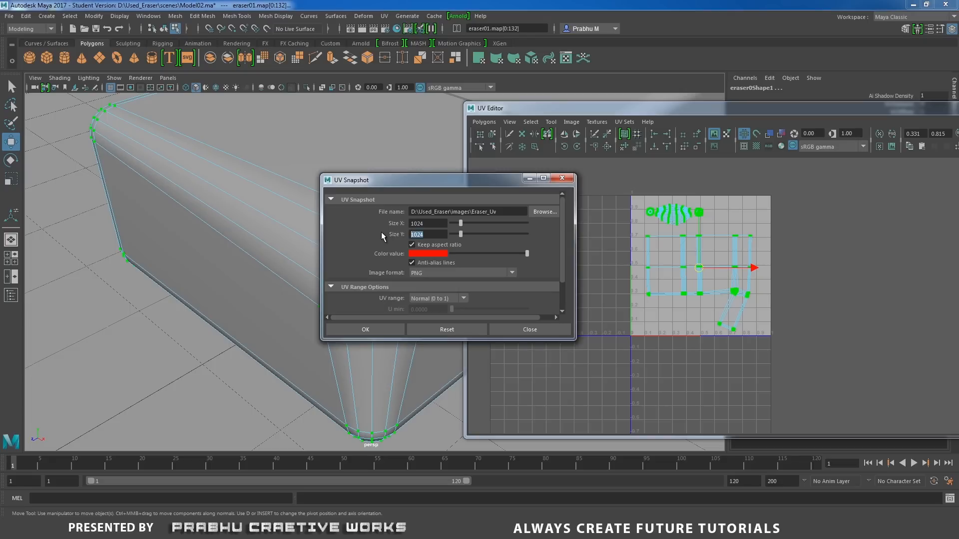
{"action": "left_click", "coordinate": [434, 252]}
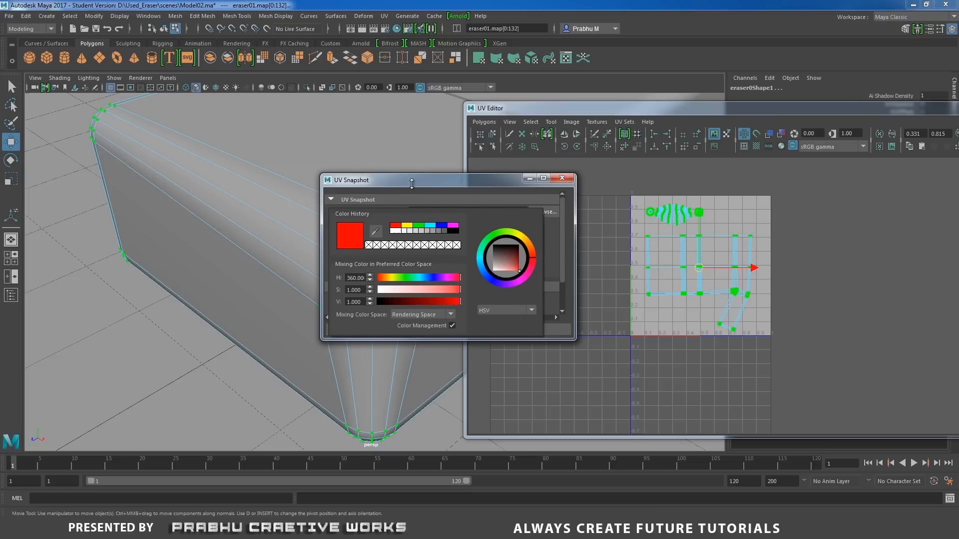
{"action": "left_click", "coordinate": [430, 272]}
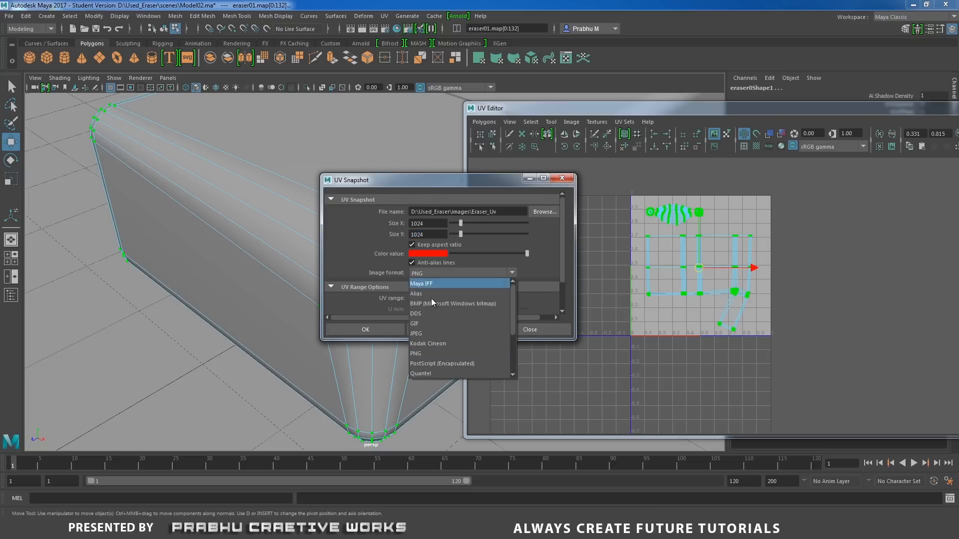
{"action": "left_click", "coordinate": [426, 346]}
{"action": "left_click", "coordinate": [373, 329]}
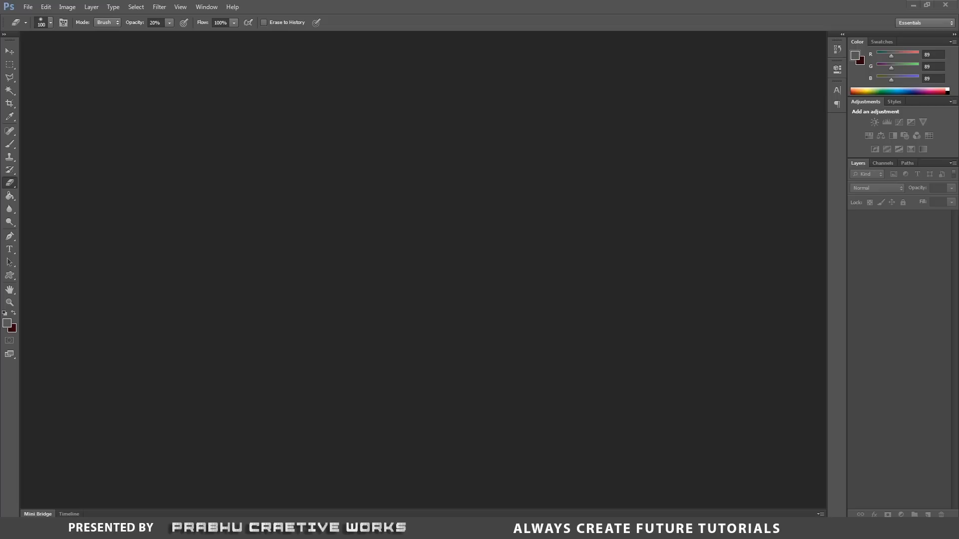
Switch to Photoshop and open the Eraser_Uv image from the Used_Eraser project's images folder.
{"action": "left_click", "coordinate": [28, 9]}
{"action": "left_click", "coordinate": [35, 28]}
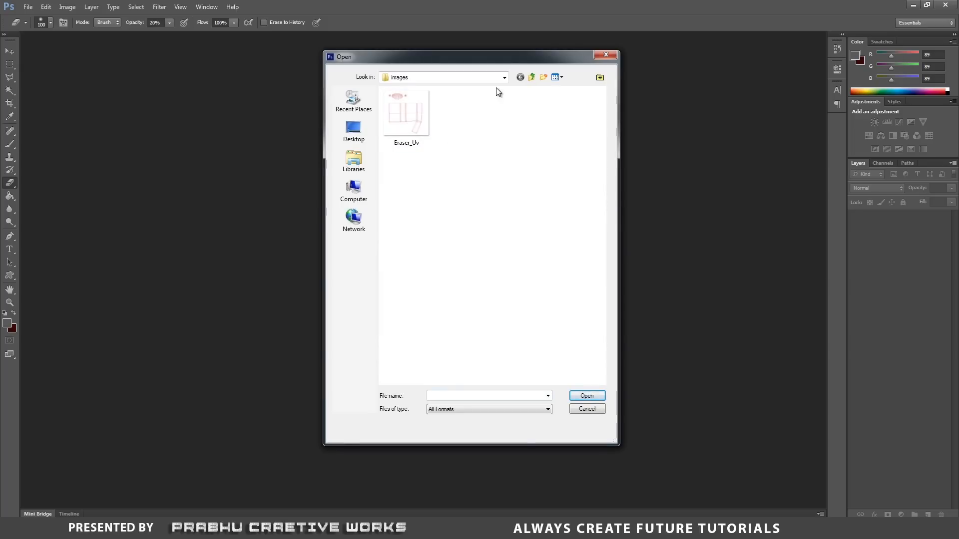
{"action": "left_click", "coordinate": [532, 78]}
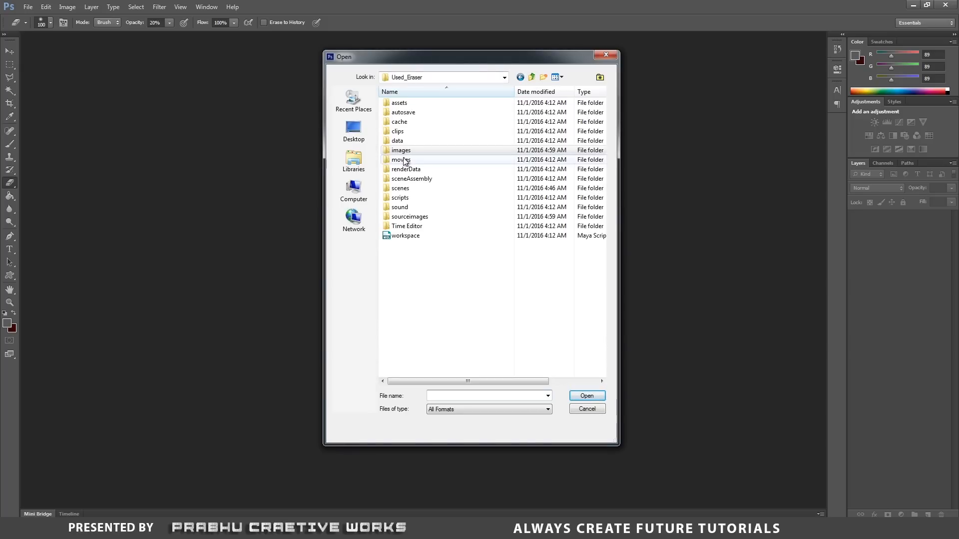
{"action": "double_click", "coordinate": [406, 151]}
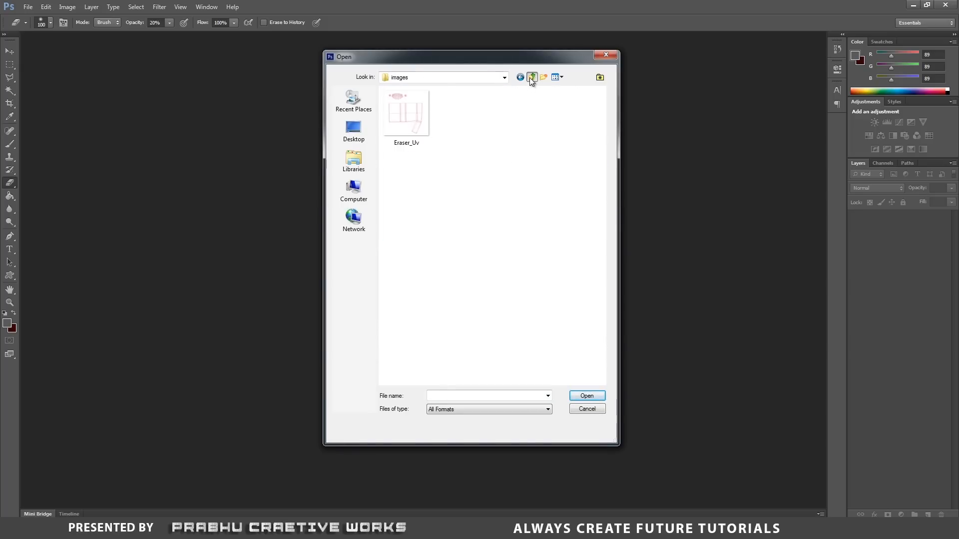
{"action": "left_click", "coordinate": [532, 78]}
{"action": "double_click", "coordinate": [402, 150]}
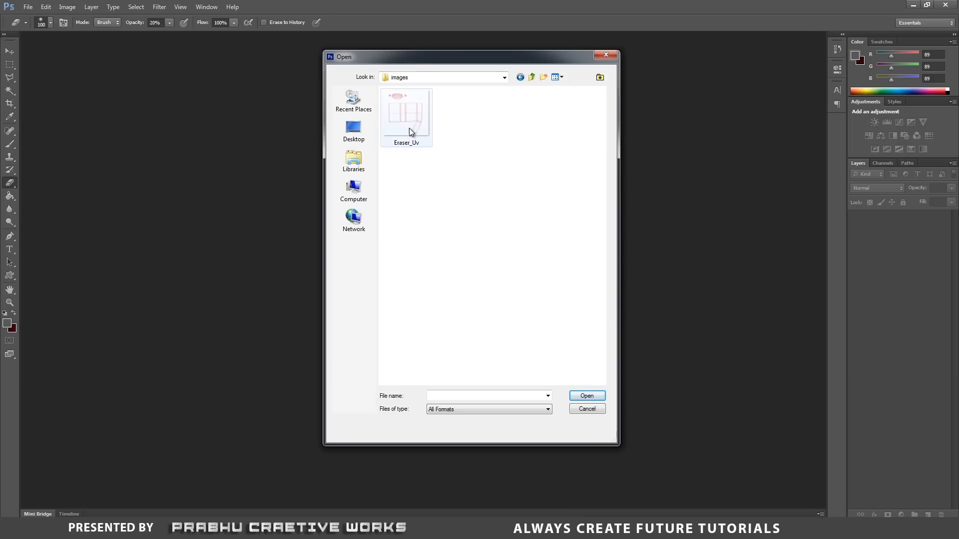
{"action": "left_click", "coordinate": [409, 128]}
{"action": "left_click", "coordinate": [585, 396]}
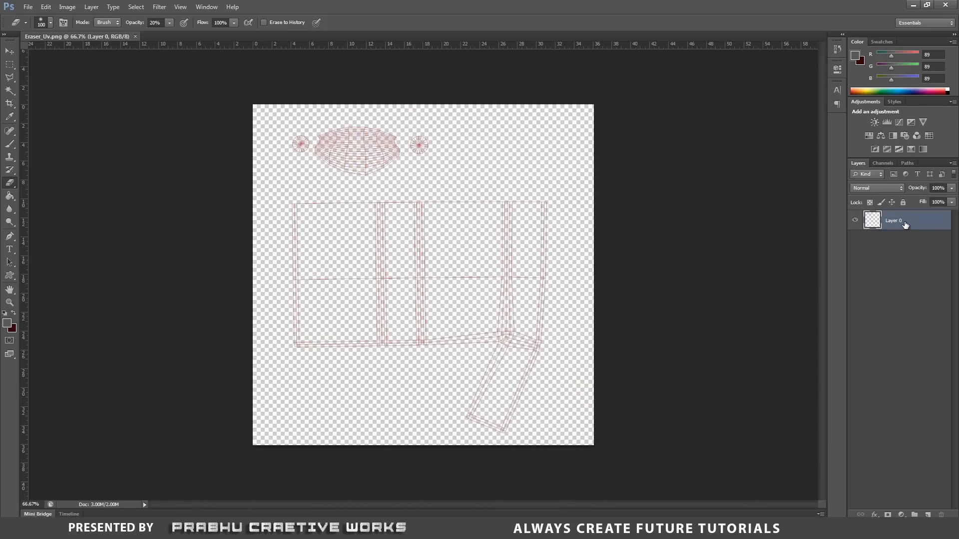
Fully lock the UV wireframe layer, Layer 0, and test the lock with the Move tool.
{"action": "left_click", "coordinate": [903, 203]}
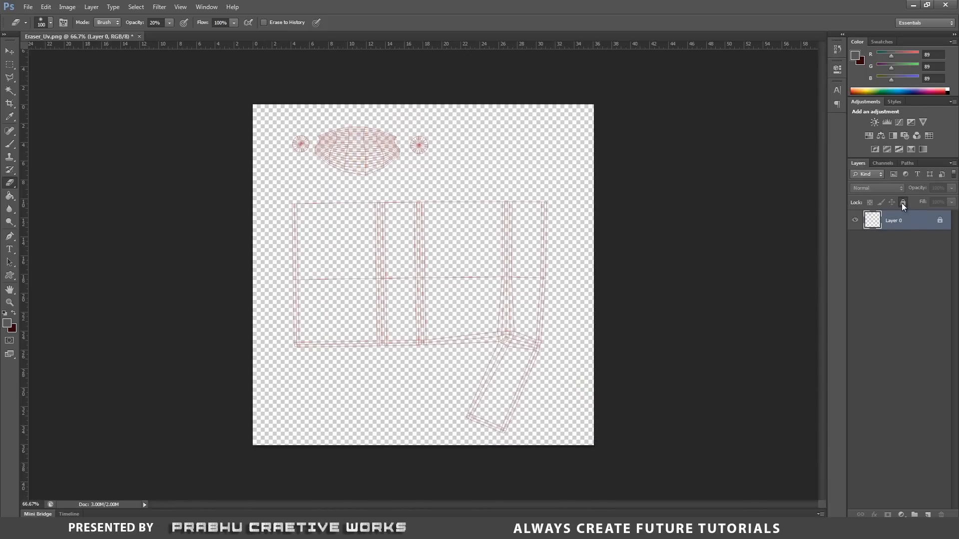
{"action": "left_click", "coordinate": [18, 52]}
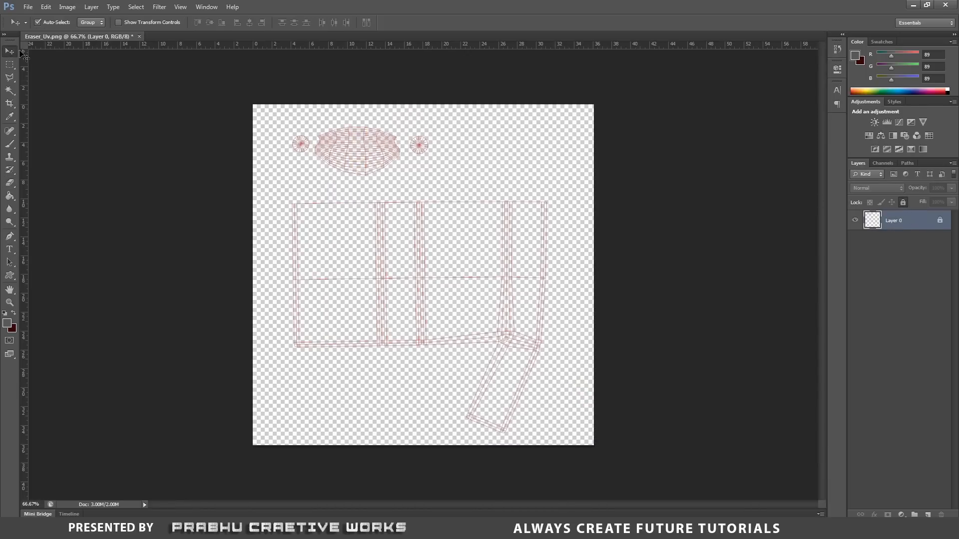
{"action": "left_click", "coordinate": [359, 196]}
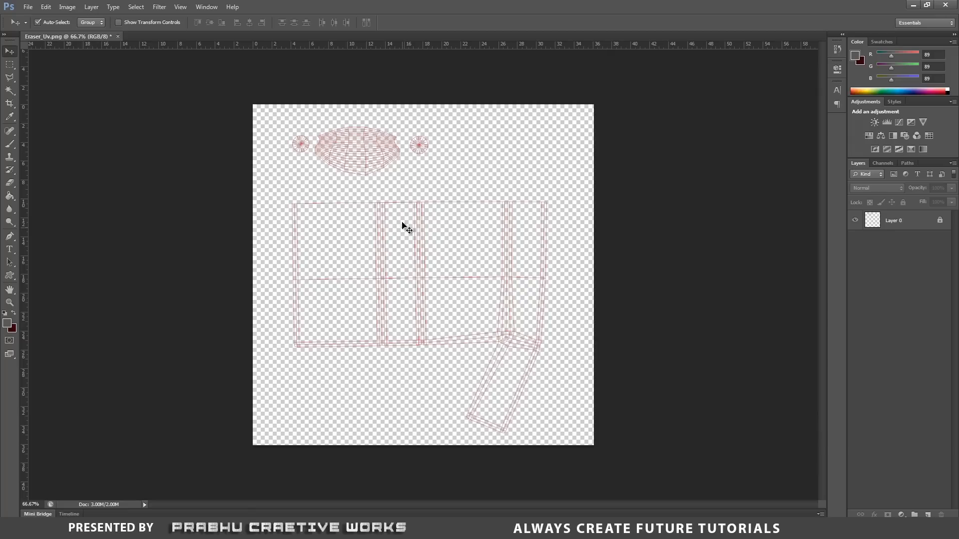
Create a new empty layer and place it beneath the UV wireframe layer.
{"action": "left_click", "coordinate": [892, 226]}
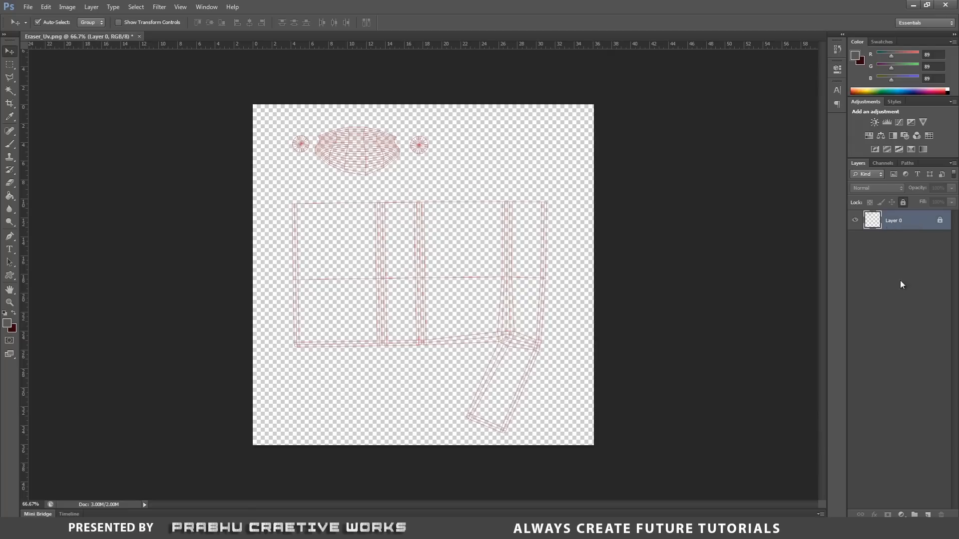
{"action": "left_click", "coordinate": [928, 515]}
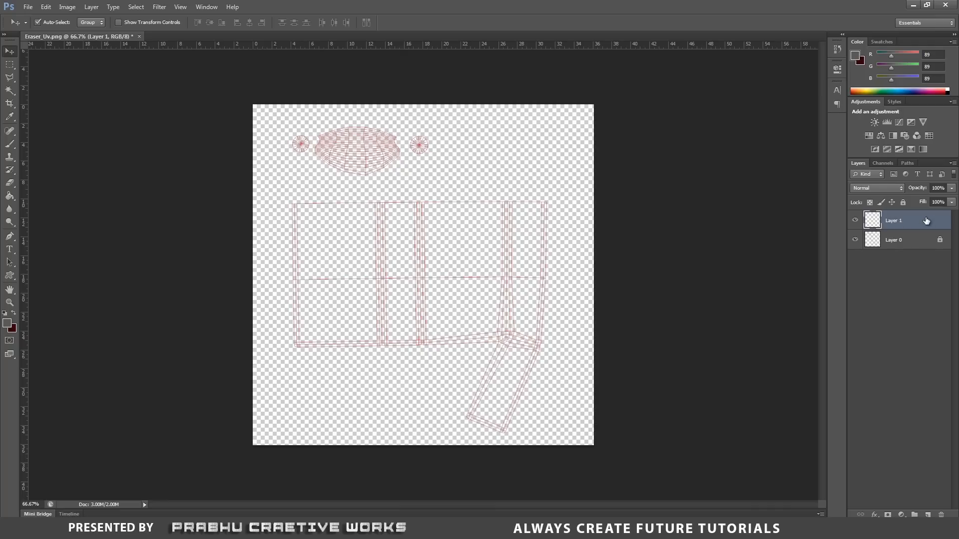
{"action": "mouse_move", "coordinate": [921, 222]}
{"action": "left_mouse_down"}
{"action": "mouse_move", "coordinate": [922, 268]}
{"action": "mouse_move", "coordinate": [912, 233]}
{"action": "left_mouse_up"}
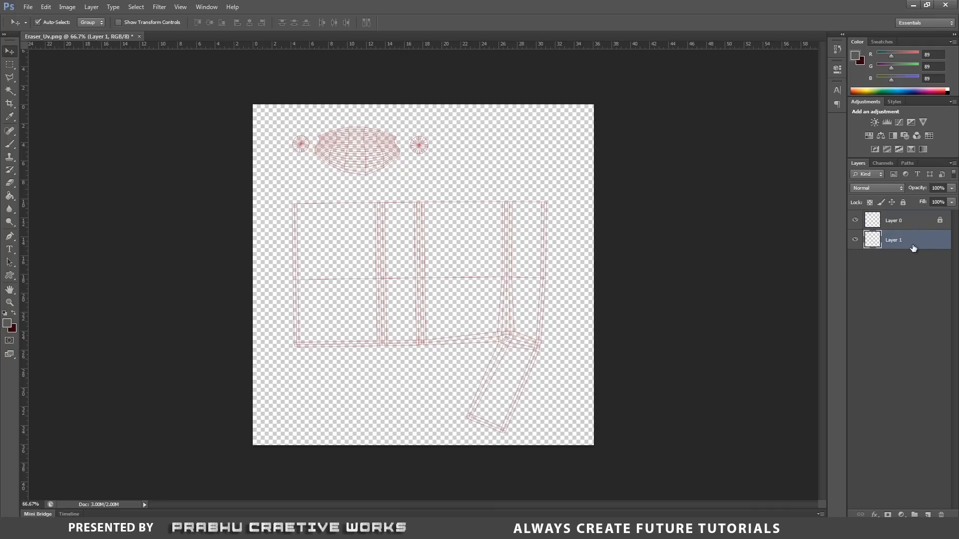
Set the foreground colour to white and fill the new lower layer with the Paint Bucket tool.
{"action": "left_click", "coordinate": [9, 198]}
{"action": "right_click", "coordinate": [10, 198]}
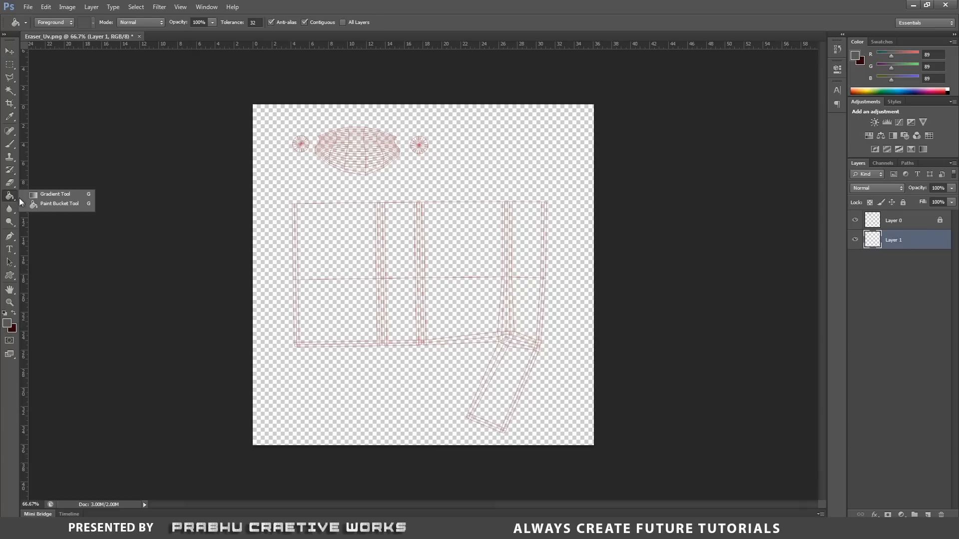
{"action": "left_click", "coordinate": [71, 206]}
{"action": "left_click", "coordinate": [6, 324]}
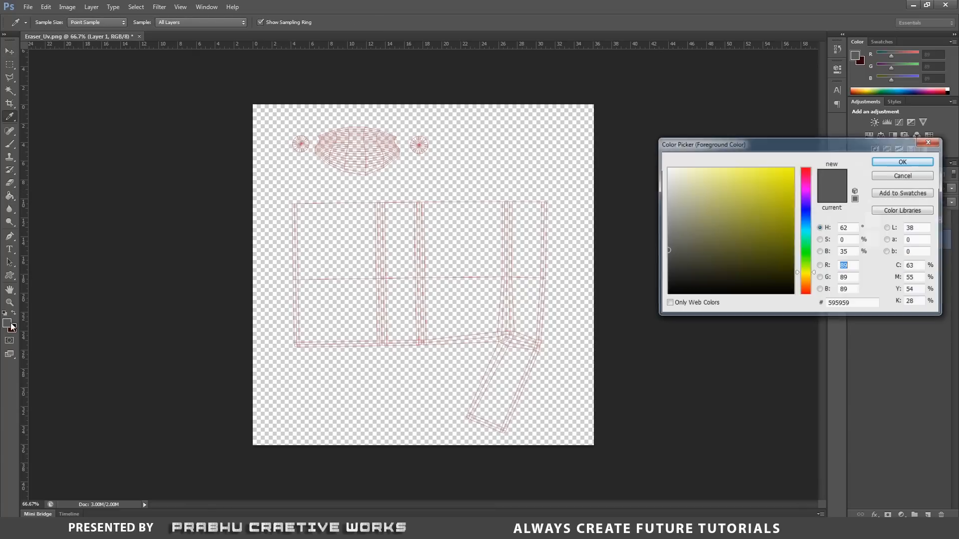
{"action": "left_click", "coordinate": [668, 169]}
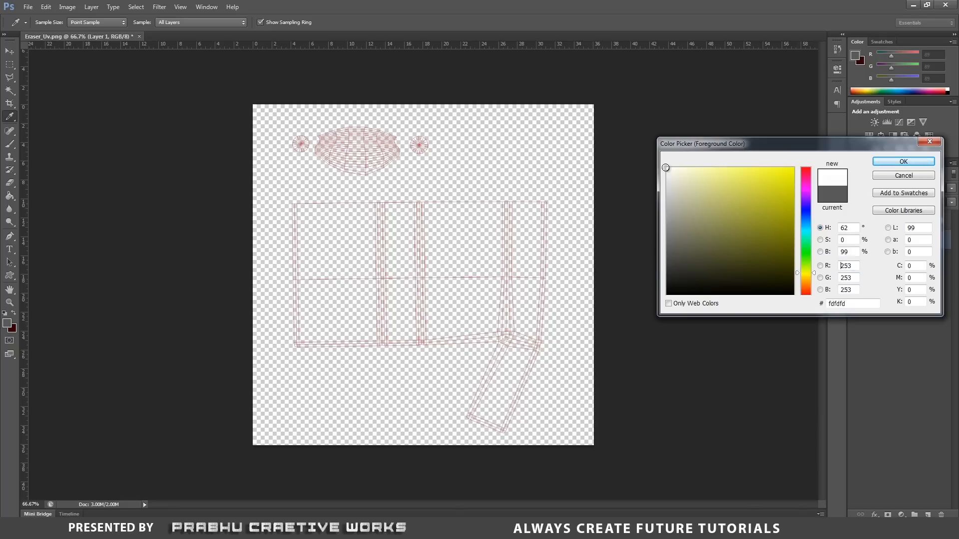
{"action": "left_click", "coordinate": [903, 161]}
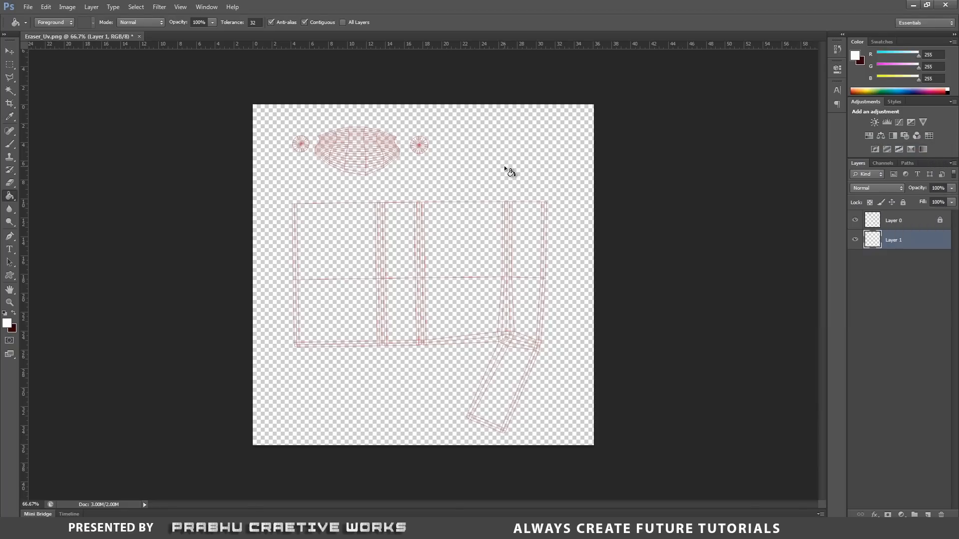
{"action": "left_click", "coordinate": [505, 166]}
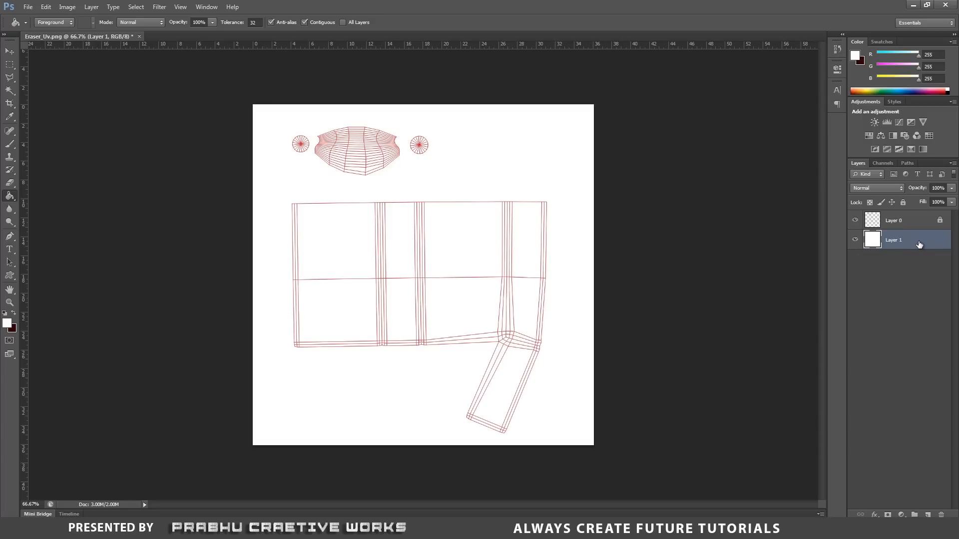
Fully lock the white background layer and add a new empty layer directly above it.
{"action": "left_click", "coordinate": [902, 202]}
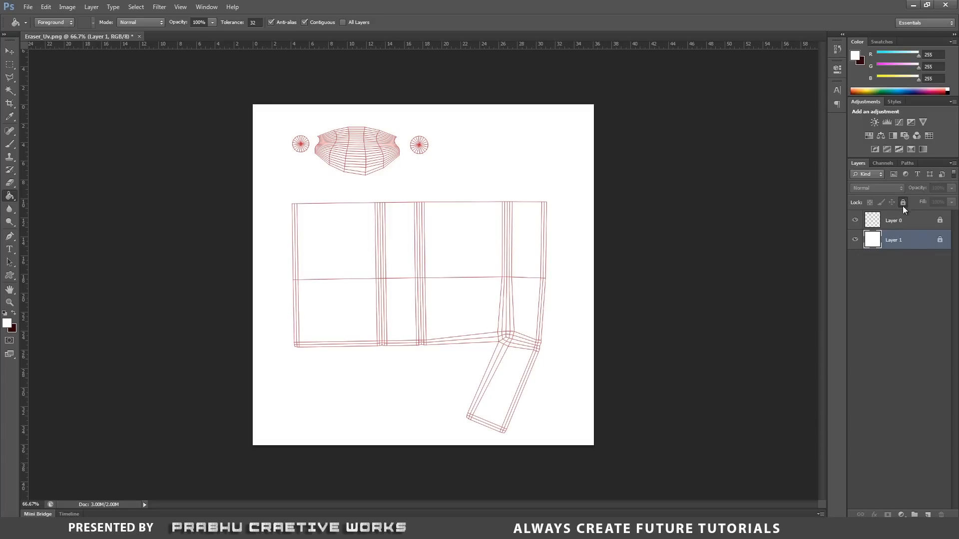
{"action": "left_click", "coordinate": [10, 52]}
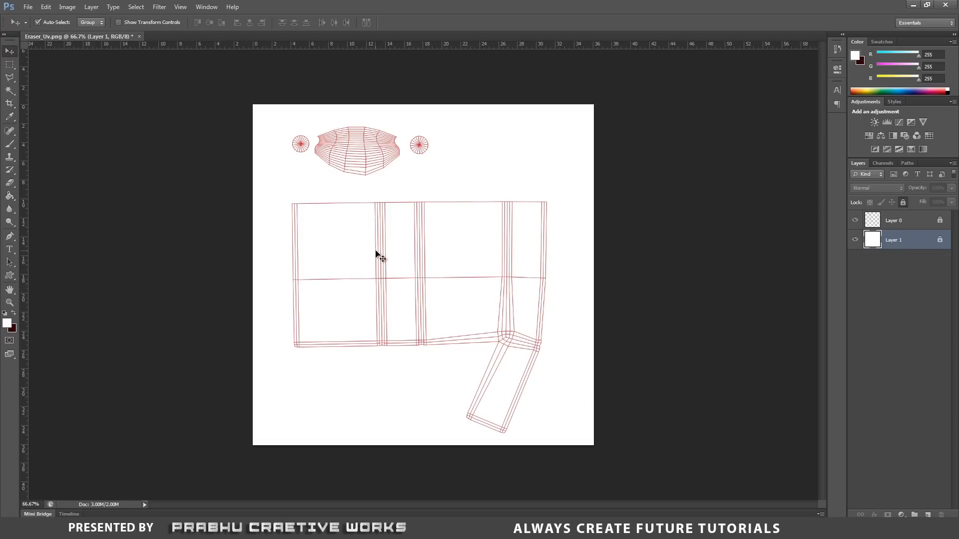
{"action": "left_click", "coordinate": [286, 177]}
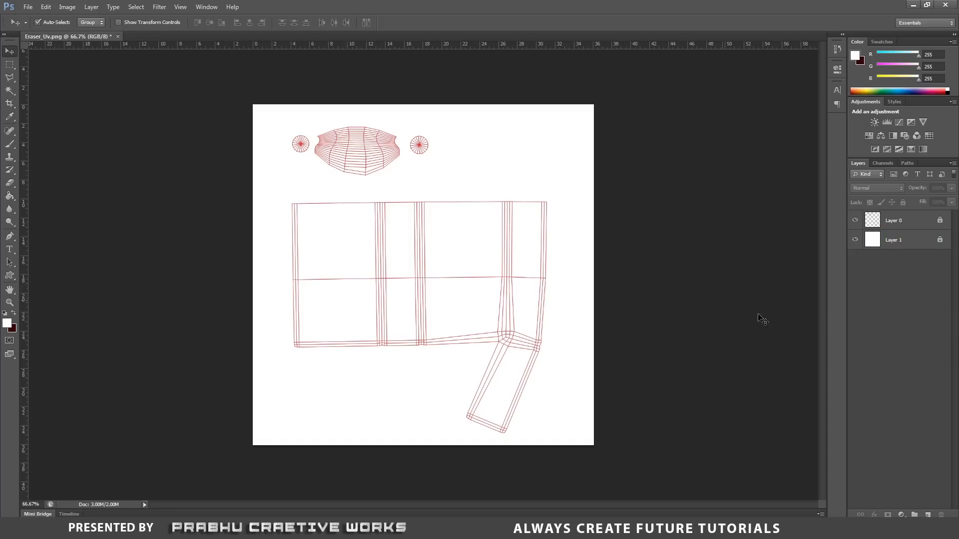
{"action": "left_click", "coordinate": [908, 246]}
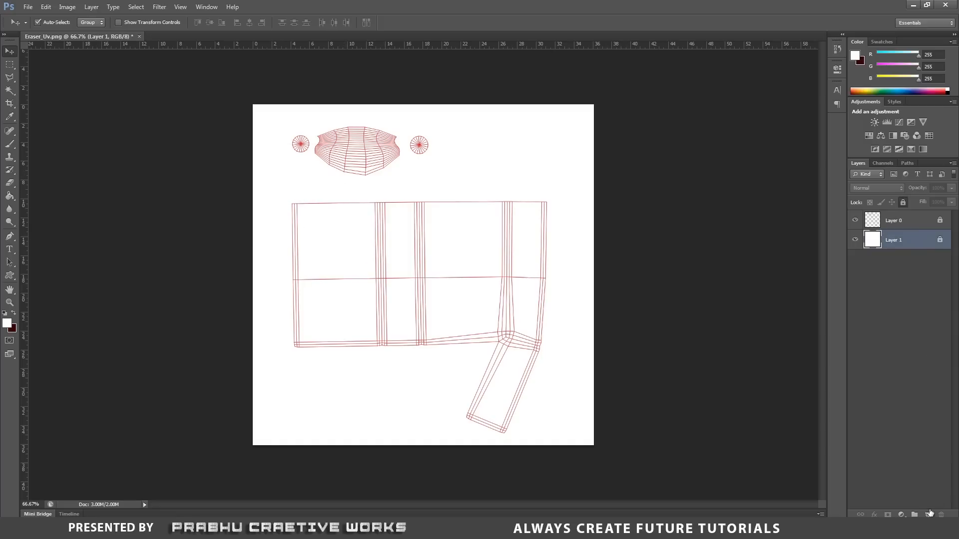
{"action": "left_click", "coordinate": [928, 514]}
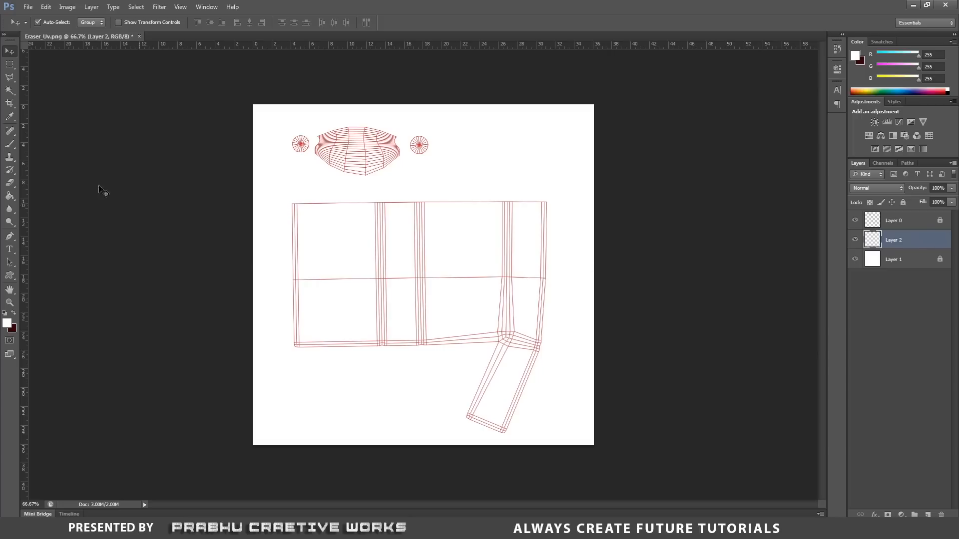
Outline the dust piece's three UV shells as one closed selection using the Polygonal Lasso tool with a 0 px feather.
{"action": "left_click", "coordinate": [9, 78]}
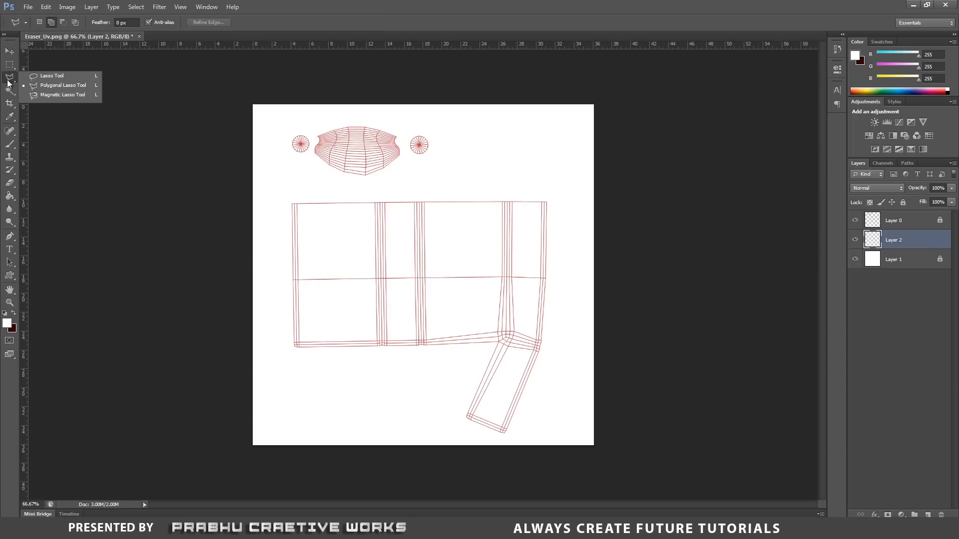
{"action": "left_click", "coordinate": [60, 86]}
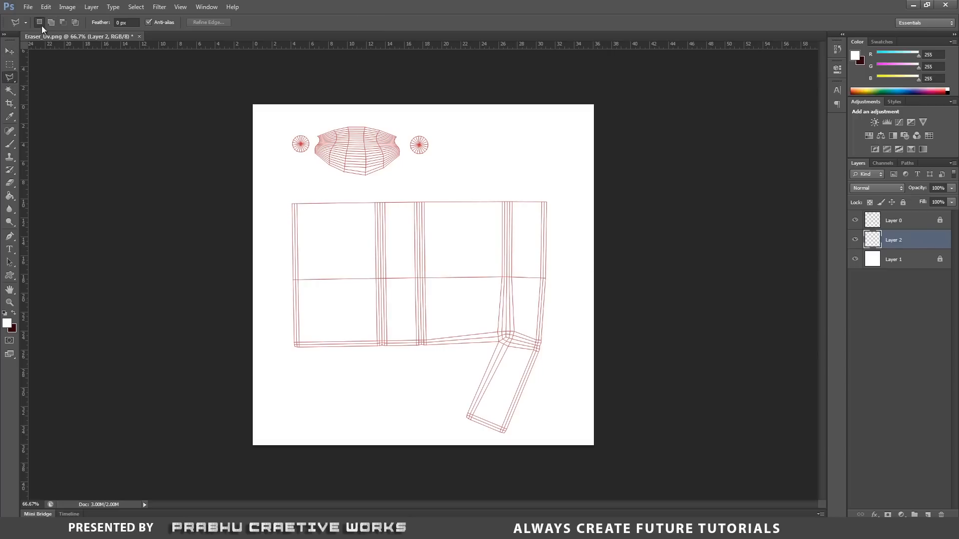
{"action": "left_click", "coordinate": [119, 22]}
{"action": "key", "text": "Return"}
{"action": "left_click", "coordinate": [289, 130]}
{"action": "left_click", "coordinate": [289, 155]}
{"action": "left_click", "coordinate": [327, 169]}
{"action": "left_click", "coordinate": [368, 179]}
{"action": "left_click", "coordinate": [406, 160]}
{"action": "left_click", "coordinate": [440, 157]}
{"action": "left_click", "coordinate": [437, 128]}
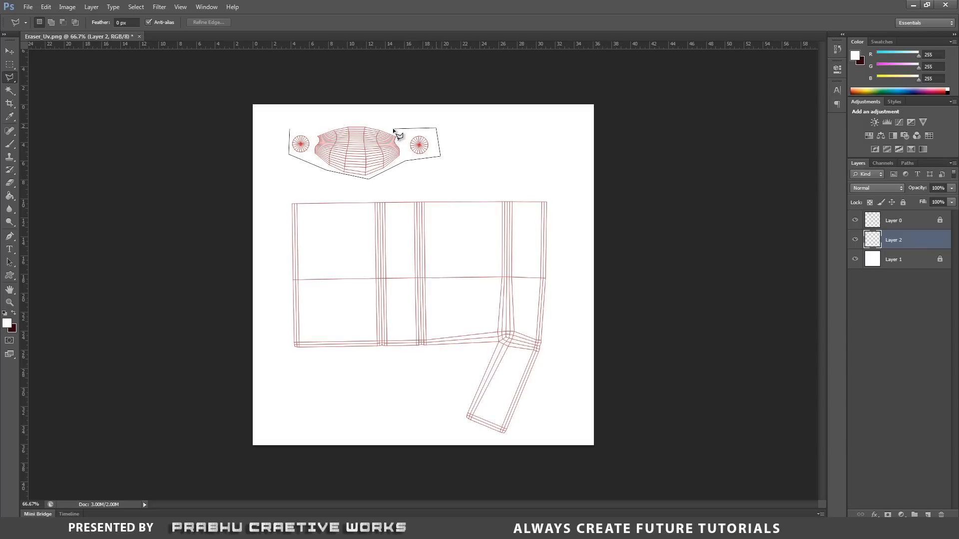
{"action": "left_click", "coordinate": [290, 126]}
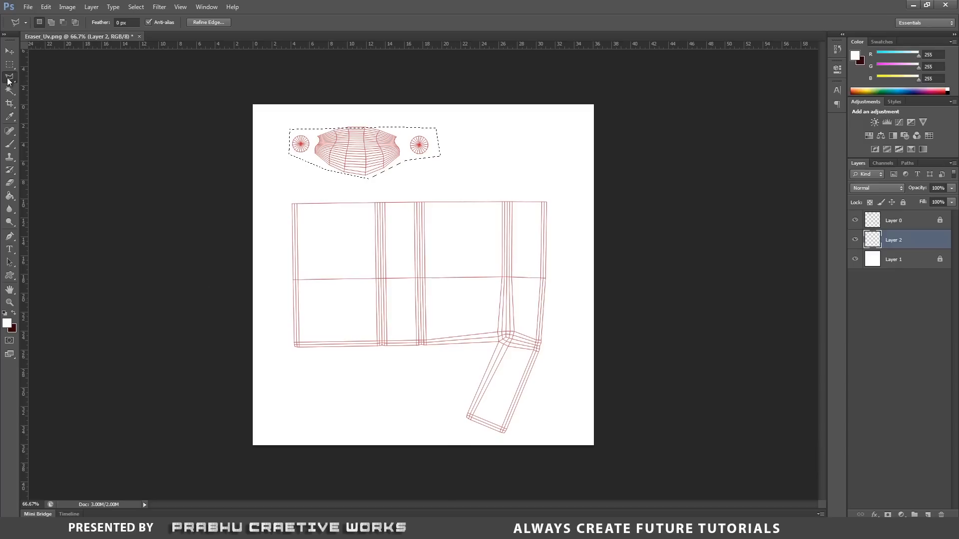
Add the eraser body's large UV shell and its angled strip to the existing selection with the Polygonal Lasso tool.
{"action": "left_click", "coordinate": [51, 22]}
{"action": "left_click", "coordinate": [290, 352]}
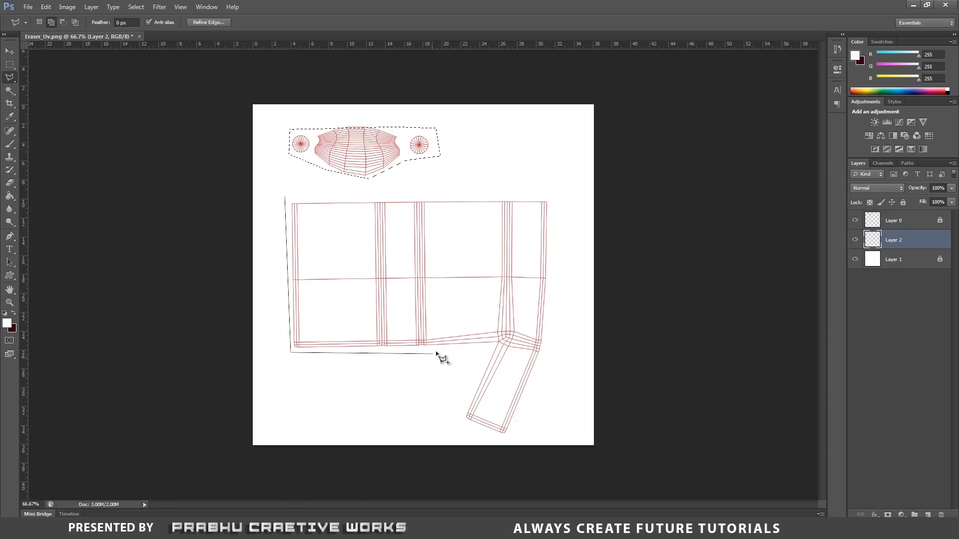
{"action": "left_click", "coordinate": [436, 351]}
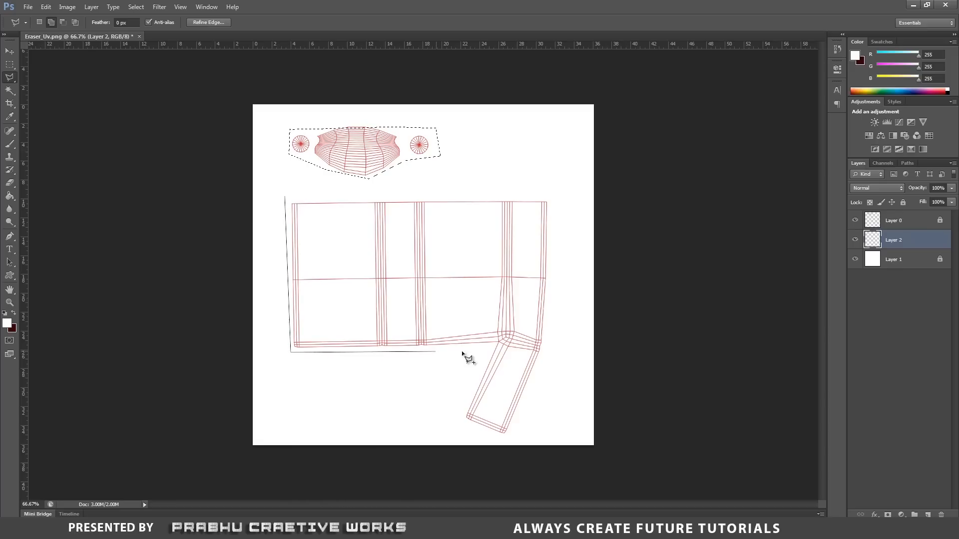
{"action": "left_click", "coordinate": [459, 420]}
{"action": "left_click", "coordinate": [505, 438]}
{"action": "left_click", "coordinate": [546, 350]}
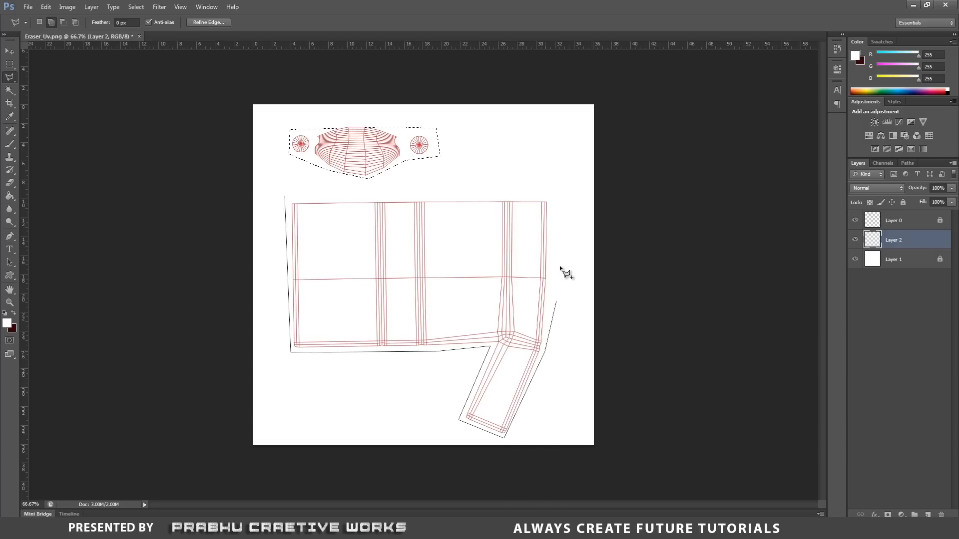
{"action": "left_click", "coordinate": [551, 199]}
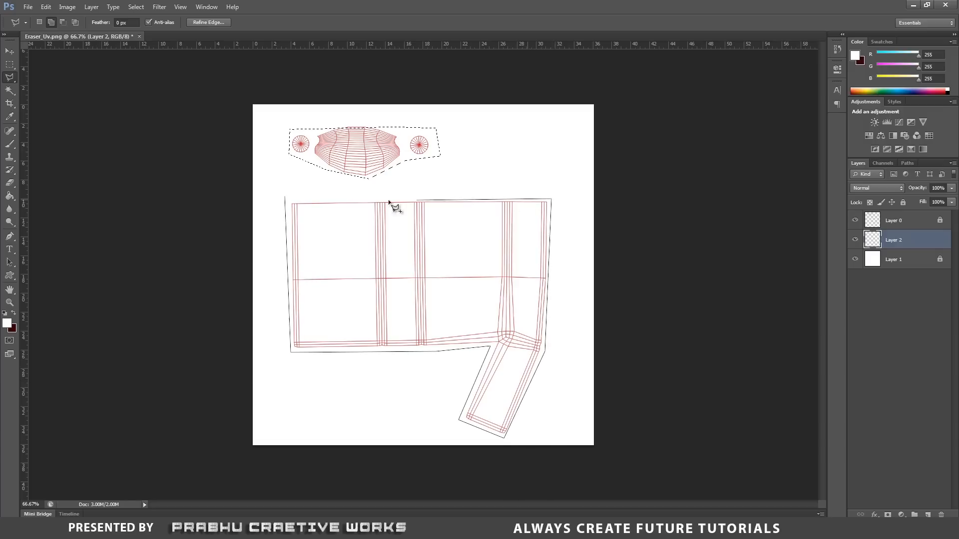
{"action": "left_click", "coordinate": [288, 199]}
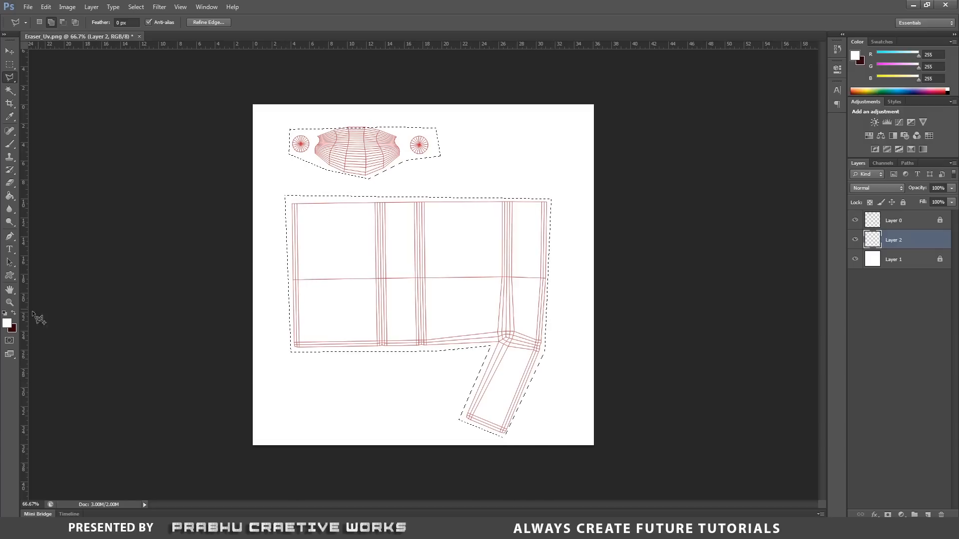
Set the foreground colour to light grey dddddd.
{"action": "left_click", "coordinate": [7, 323]}
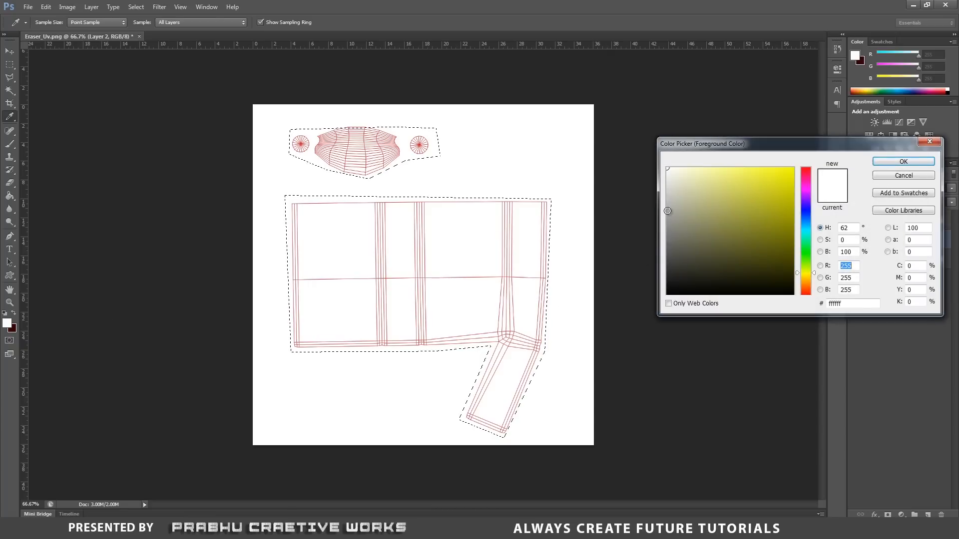
{"action": "left_click_drag", "start_coordinate": [668, 211], "coordinate": [668, 185]}
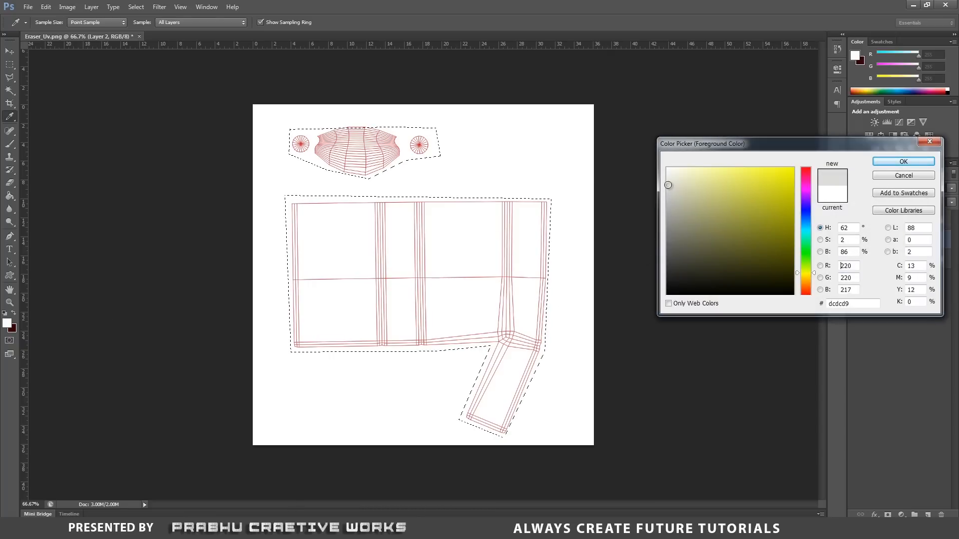
{"action": "left_click", "coordinate": [672, 178]}
{"action": "left_click_drag", "start_coordinate": [672, 177], "coordinate": [659, 160]}
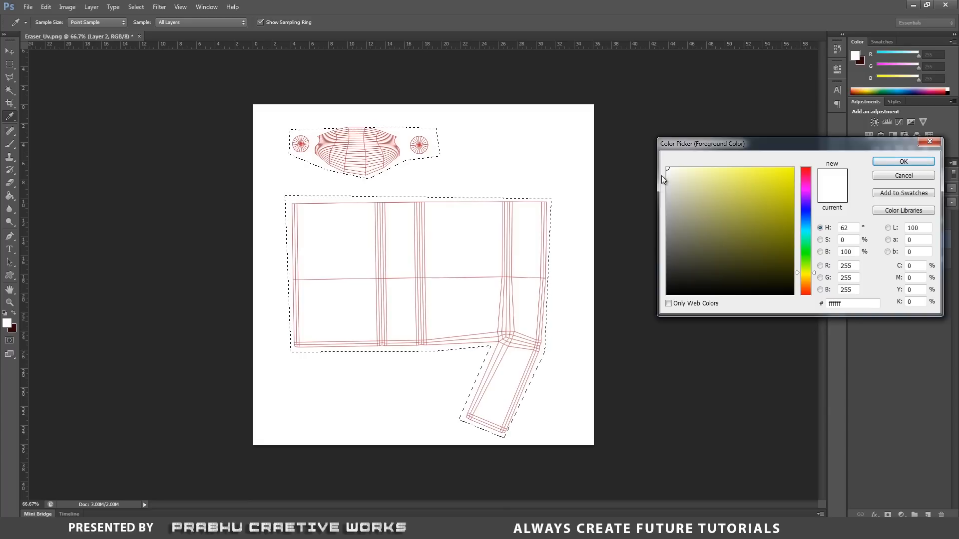
{"action": "left_click", "coordinate": [668, 178]}
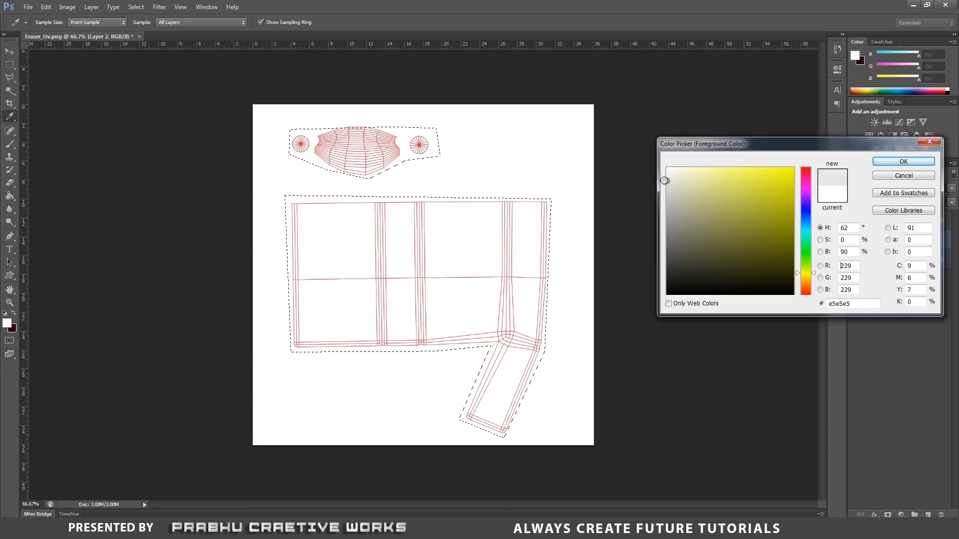
{"action": "left_click_drag", "start_coordinate": [659, 183], "coordinate": [659, 185]}
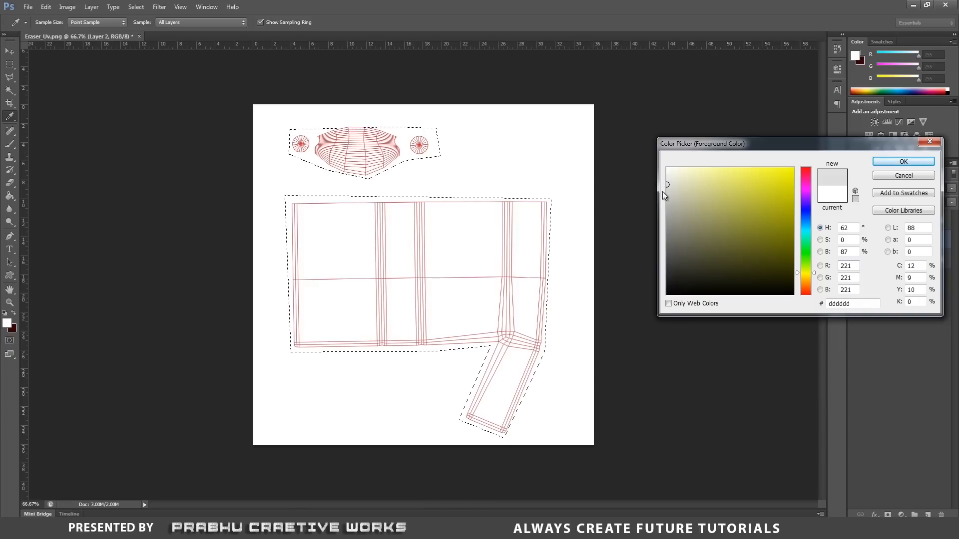
{"action": "left_click", "coordinate": [925, 162]}
{"action": "key", "text": "l"}
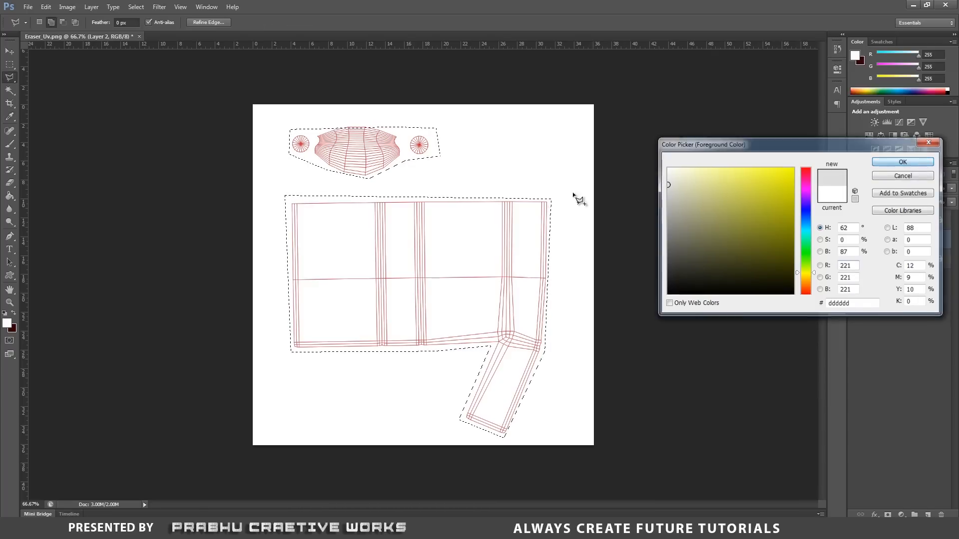
Fill both selected UV regions with the light grey using the Paint Bucket tool and deselect.
{"action": "left_click", "coordinate": [10, 196]}
{"action": "left_click", "coordinate": [375, 237]}
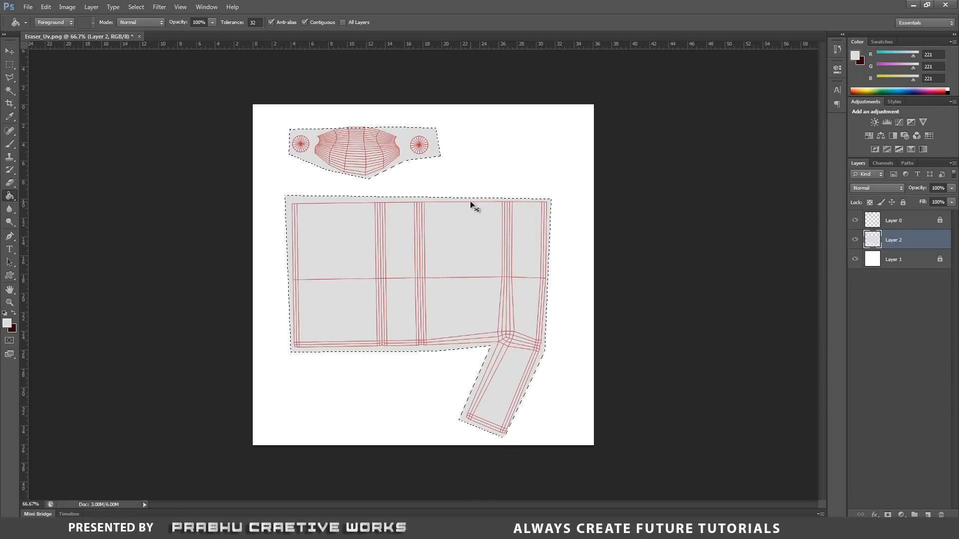
{"action": "key", "text": "ctrl+d"}
Add a new empty layer above the grey fill layer and activate the Brush tool.
{"action": "left_click", "coordinate": [928, 515]}
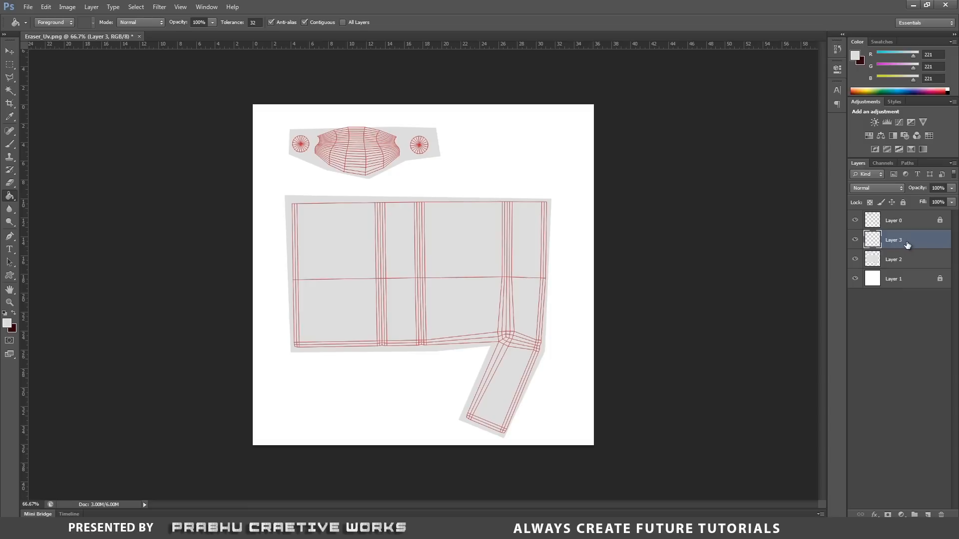
{"action": "left_click", "coordinate": [10, 144]}
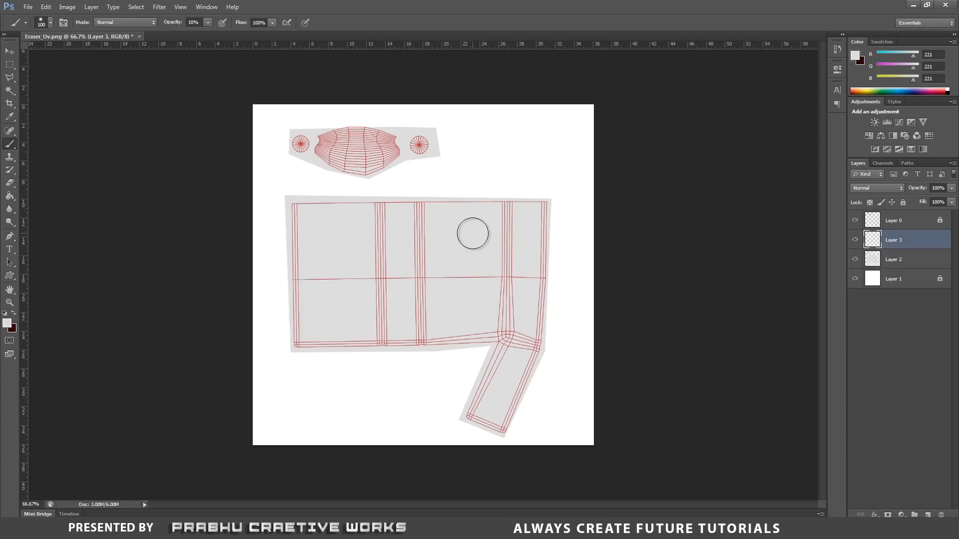
{"action": "key", "text": "Caps_Lock"}
{"action": "key", "text": "Caps_Lock"}
{"action": "key", "text": "Caps_Lock"}
{"action": "key", "text": "Caps_Lock"}
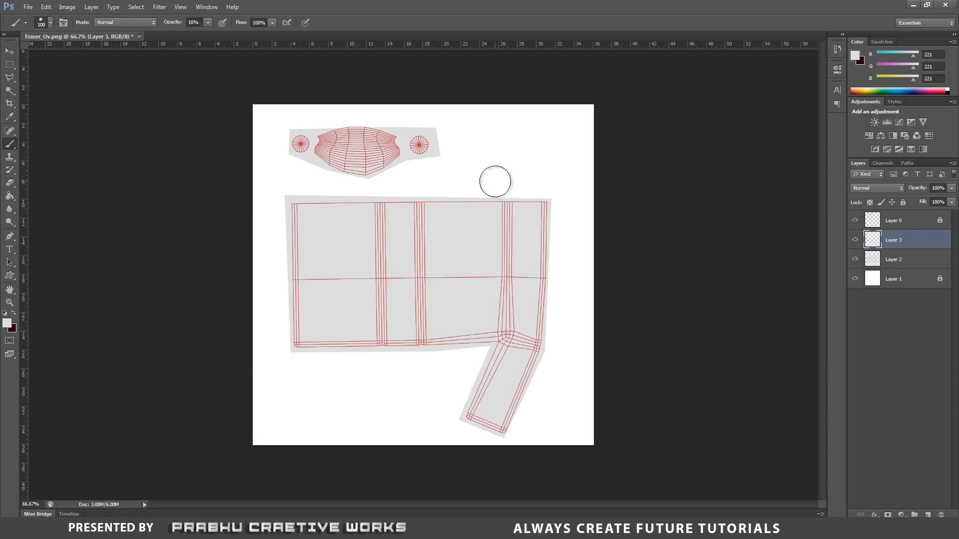
{"action": "key", "text": "Caps_Lock"}
{"action": "key", "text": "Caps_Lock"}
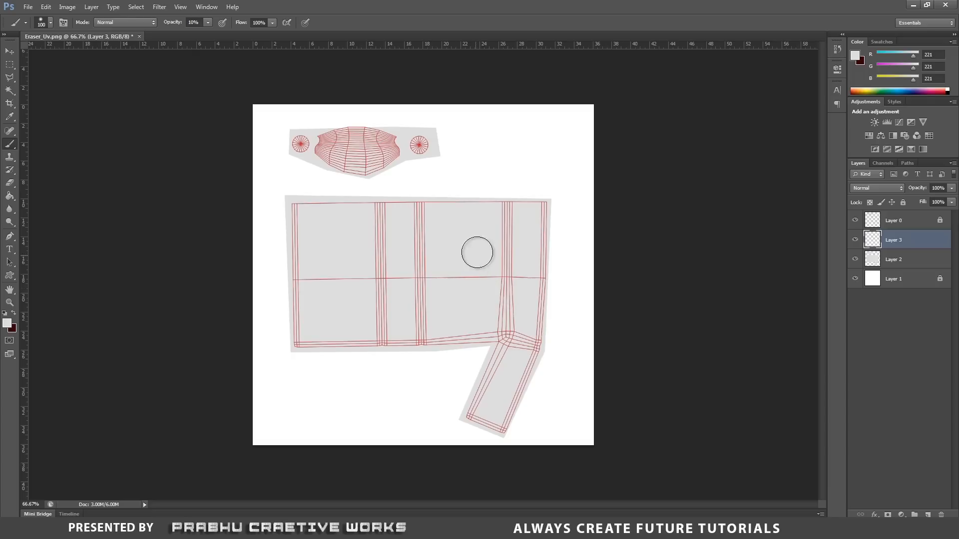
Reduce the brush size to 60 px for painting at 10% opacity.
{"action": "key", "text": "bracketleft"}
{"action": "key", "text": "bracketleft"}
{"action": "key", "text": "bracketleft"}
{"action": "key", "text": "bracketleft"}
{"action": "key", "text": "bracketleft"}
{"action": "key", "text": "bracketleft"}
{"action": "key", "text": "bracketright"}
{"action": "key", "text": "bracketright"}
{"action": "key", "text": "bracketright"}
{"action": "key", "text": "bracketright"}
{"action": "key", "text": "bracketright"}
{"action": "key", "text": "bracketright"}
{"action": "key", "text": "bracketright"}
{"action": "key", "text": "bracketright"}
{"action": "key", "text": "bracketright"}
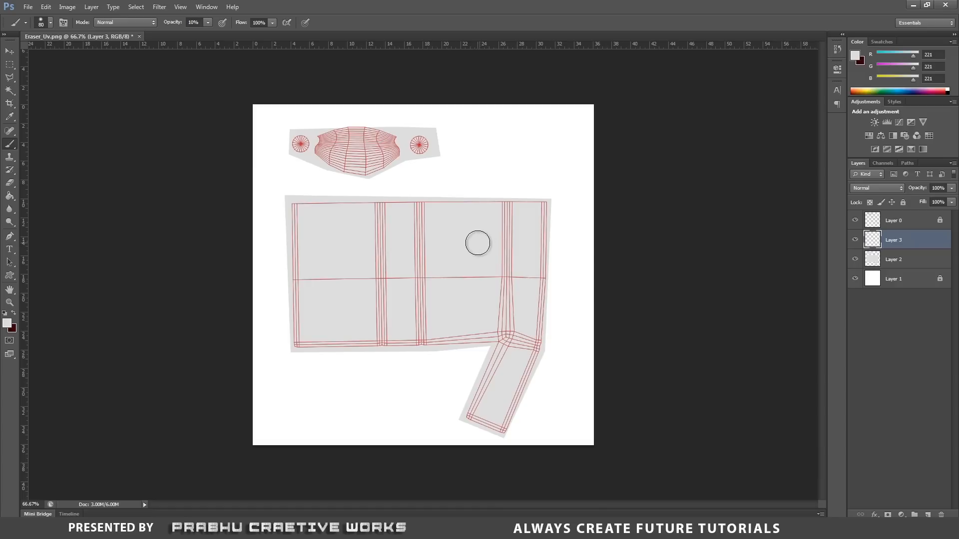
{"action": "key", "text": "bracketleft"}
{"action": "key", "text": "bracketleft"}
{"action": "key", "text": "bracketleft"}
{"action": "key", "text": "bracketleft"}
{"action": "key", "text": "bracketleft"}
{"action": "left_click", "coordinate": [189, 23]}
Set the foreground colour to dark grey 545454.
{"action": "left_click", "coordinate": [7, 323]}
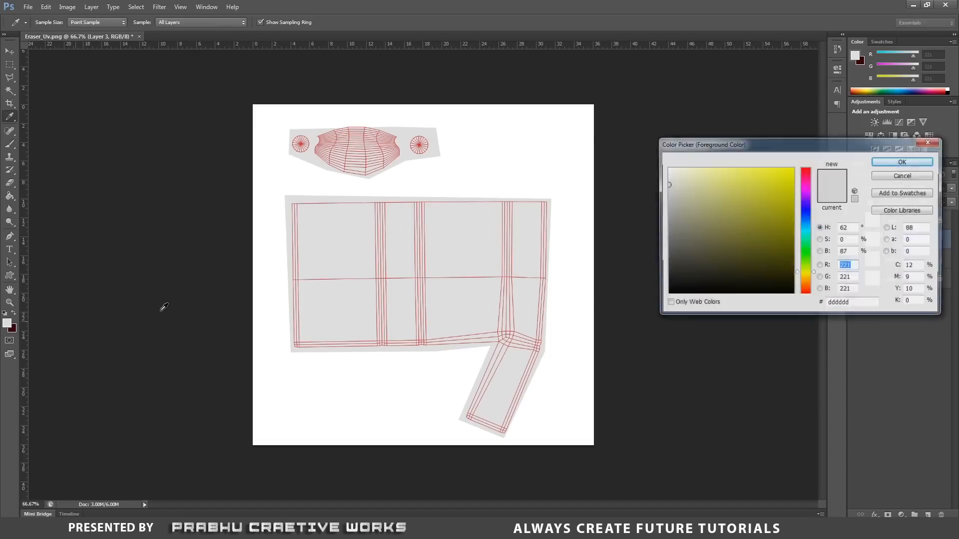
{"action": "left_click_drag", "start_coordinate": [682, 218], "coordinate": [659, 253]}
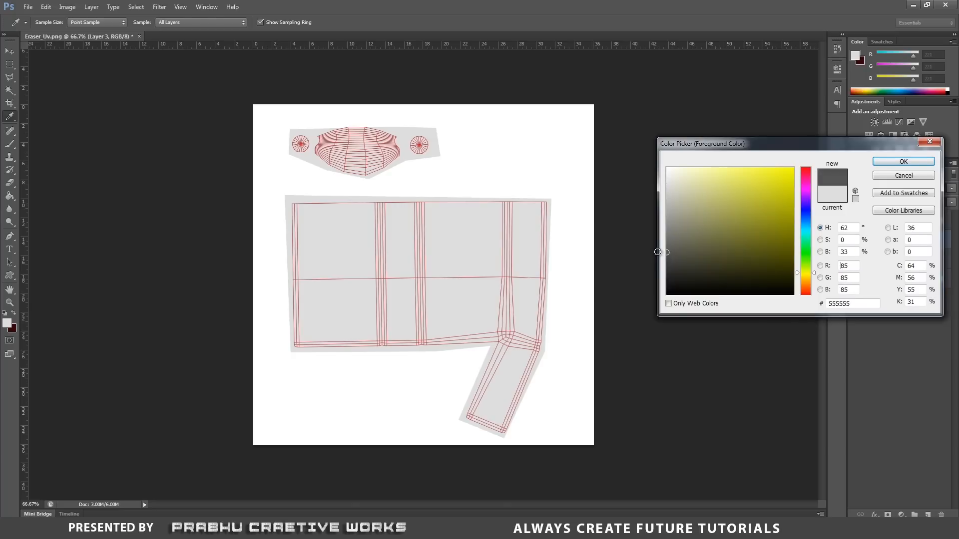
{"action": "left_click", "coordinate": [903, 162]}
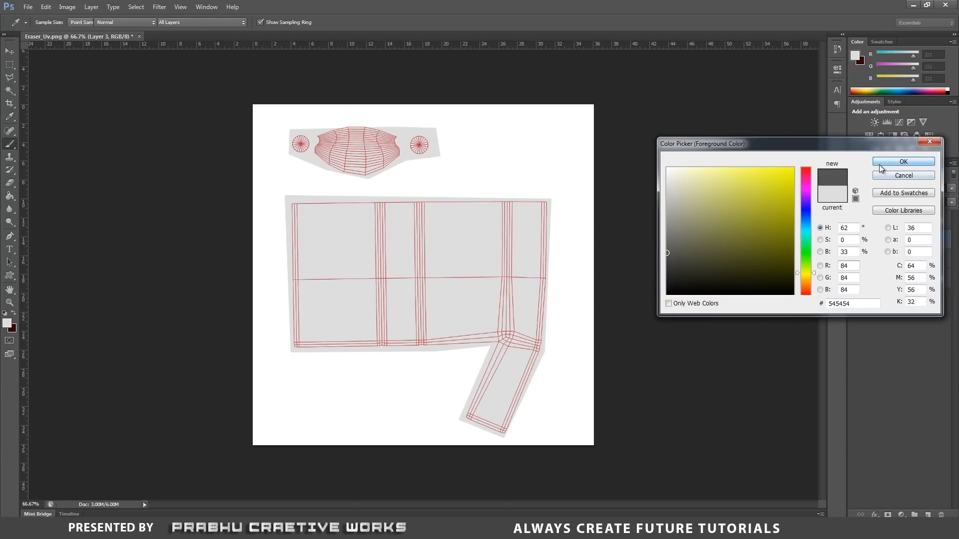
Paint soft dark shading with a 40 px brush over the corner where the large UV shell meets the angled strip.
{"action": "key", "text": "ctrl+plus"}
{"action": "key", "text": "ctrl+plus"}
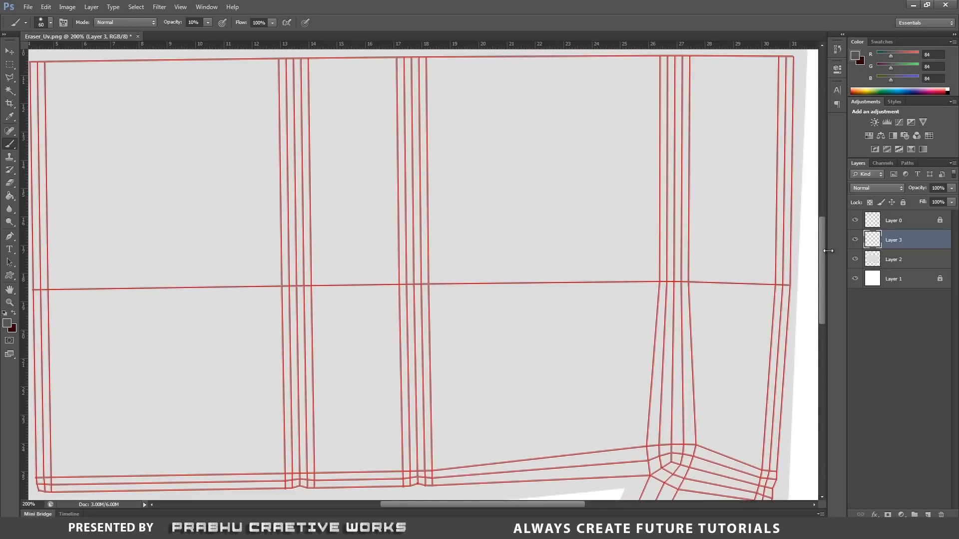
{"action": "left_click_drag", "start_coordinate": [823, 245], "coordinate": [823, 298]}
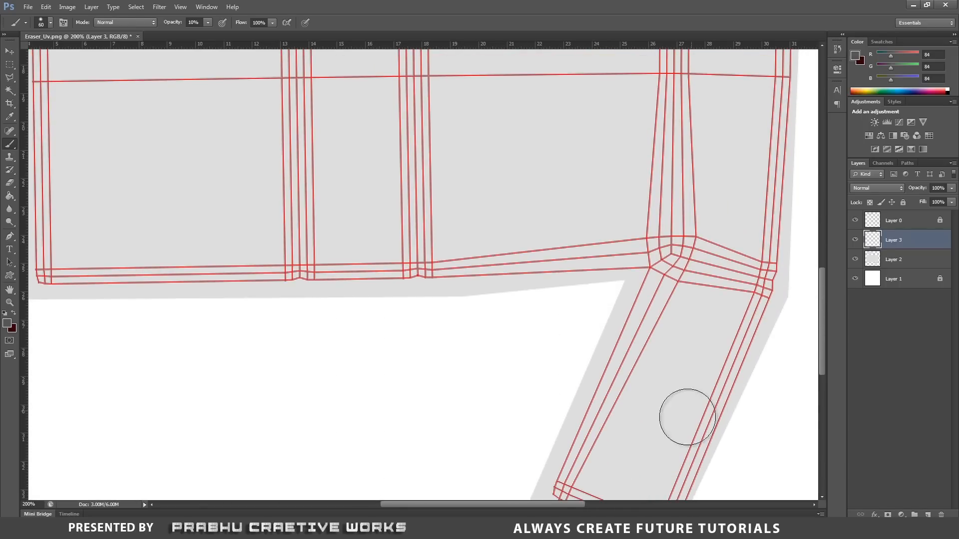
{"action": "left_click_drag", "start_coordinate": [556, 505], "coordinate": [584, 505]}
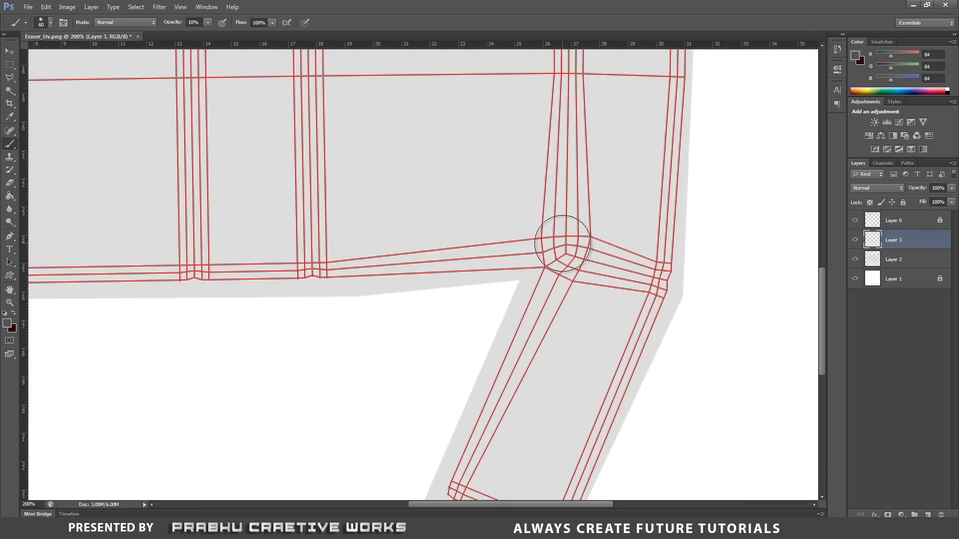
{"action": "key", "text": "bracketleft"}
{"action": "key", "text": "bracketleft"}
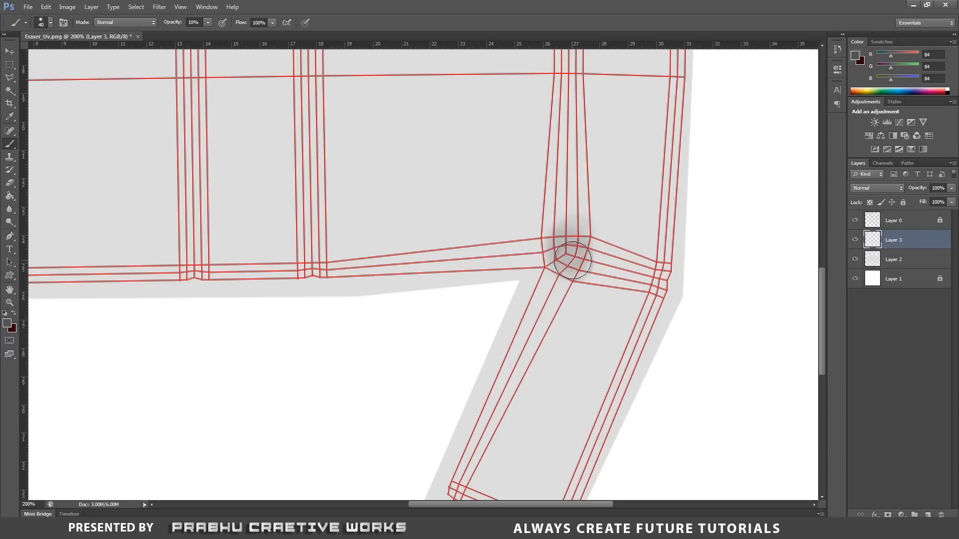
{"action": "left_click_drag", "start_coordinate": [573, 260], "coordinate": [568, 239]}
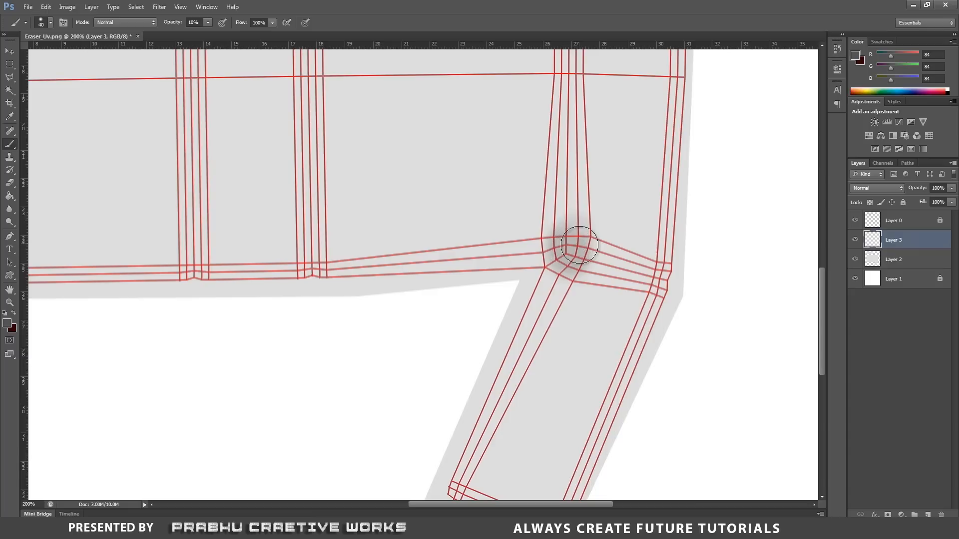
{"action": "left_click_drag", "start_coordinate": [569, 250], "coordinate": [562, 251]}
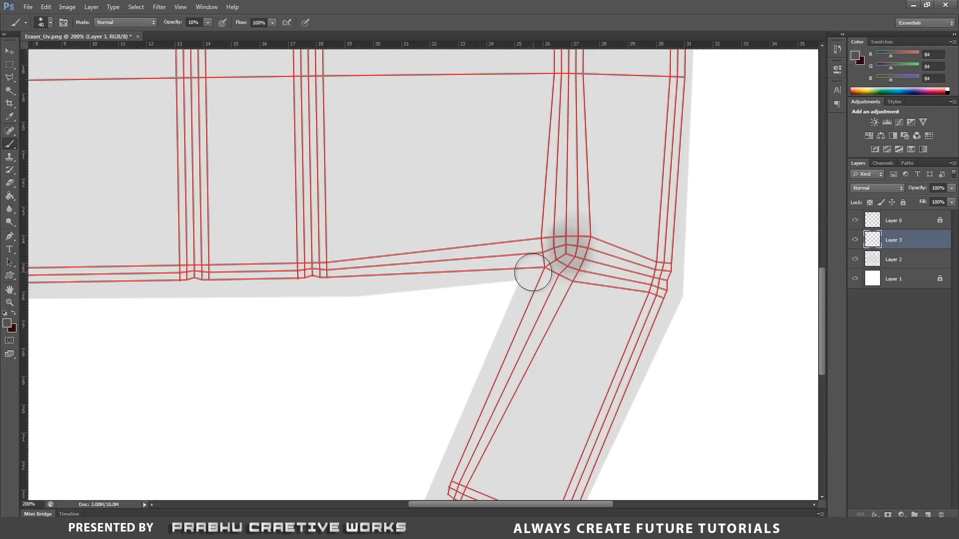
{"action": "left_click_drag", "start_coordinate": [567, 242], "coordinate": [569, 244]}
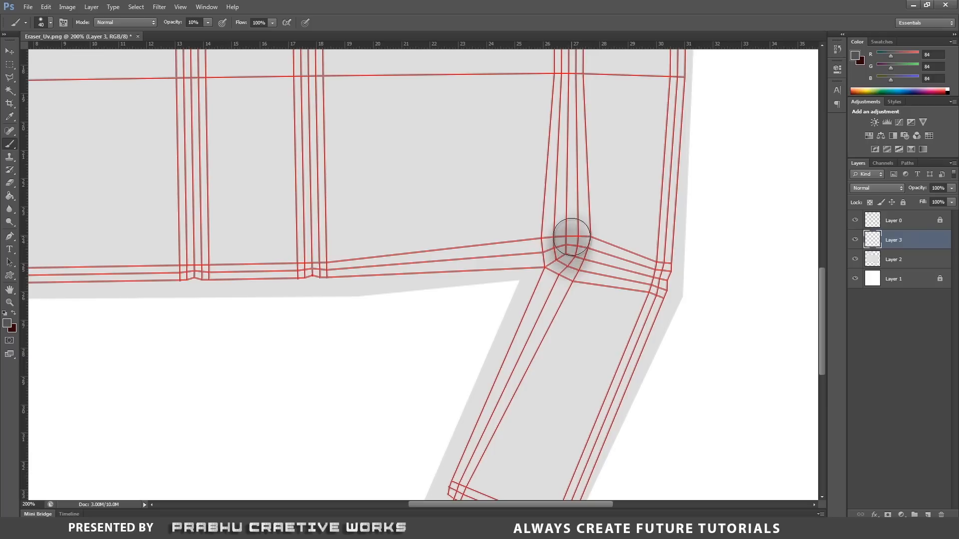
With the UV wireframe layer temporarily hidden, extend the corner shading upward and soften it using a 100 px Eraser at 20% opacity.
{"action": "left_click", "coordinate": [855, 221]}
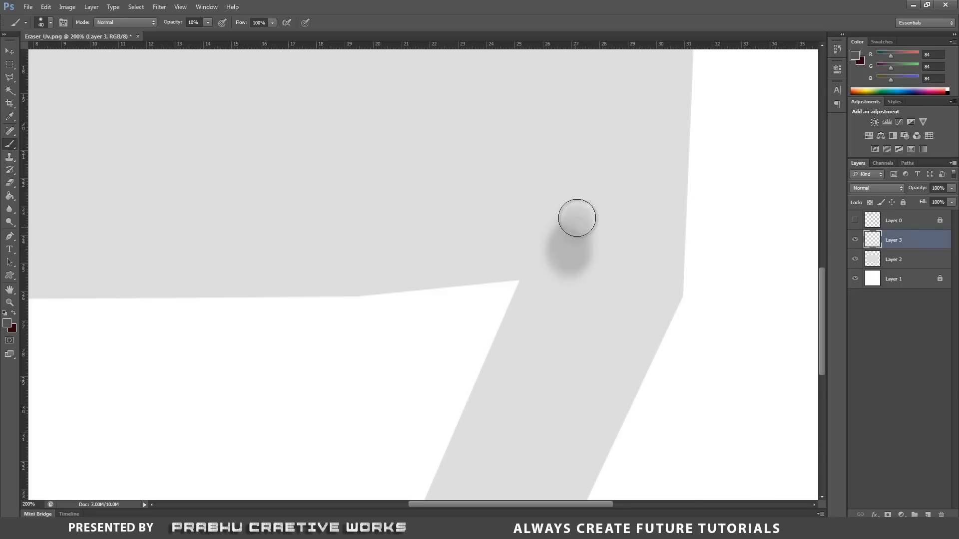
{"action": "mouse_move", "coordinate": [577, 217]}
{"action": "left_mouse_down"}
{"action": "mouse_move", "coordinate": [589, 214]}
{"action": "mouse_move", "coordinate": [591, 240]}
{"action": "left_mouse_up"}
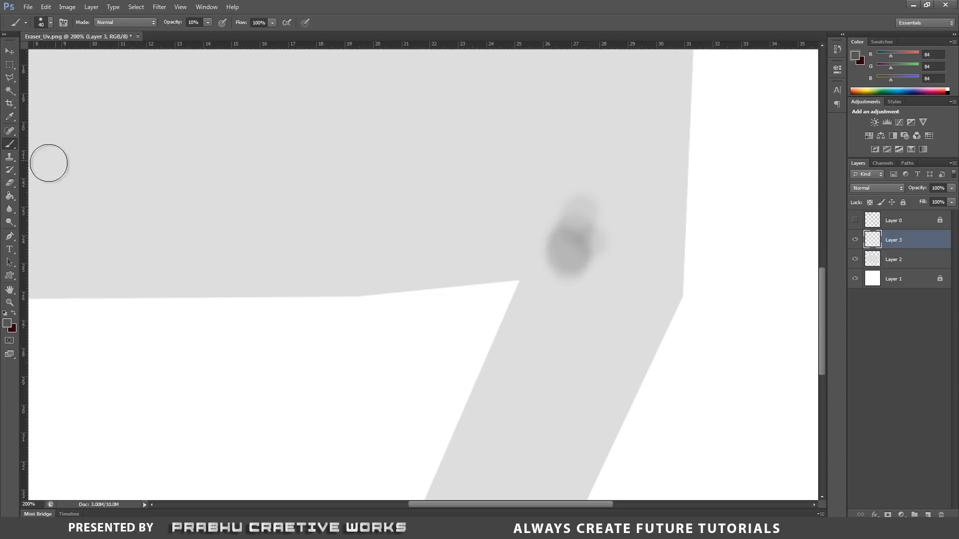
{"action": "left_click", "coordinate": [9, 184]}
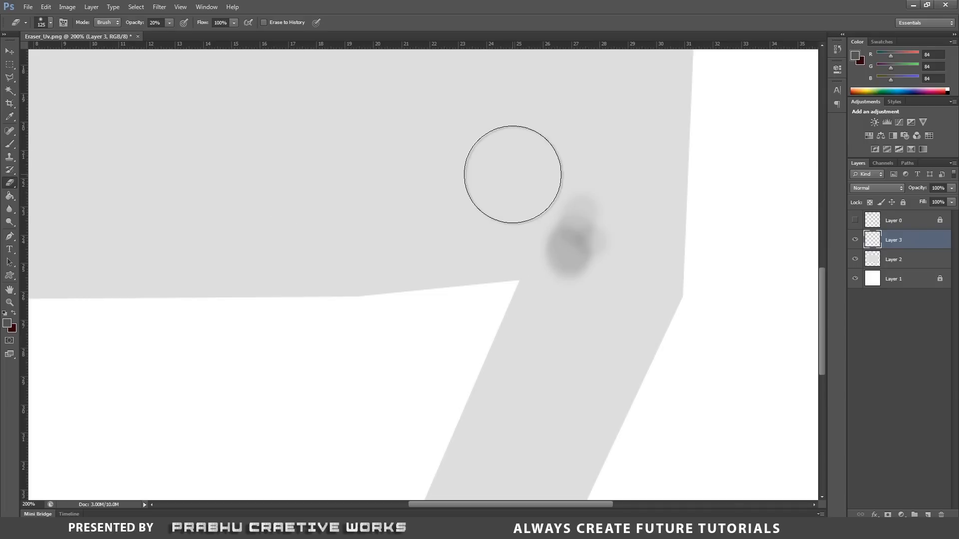
{"action": "key", "text": "bracketleft"}
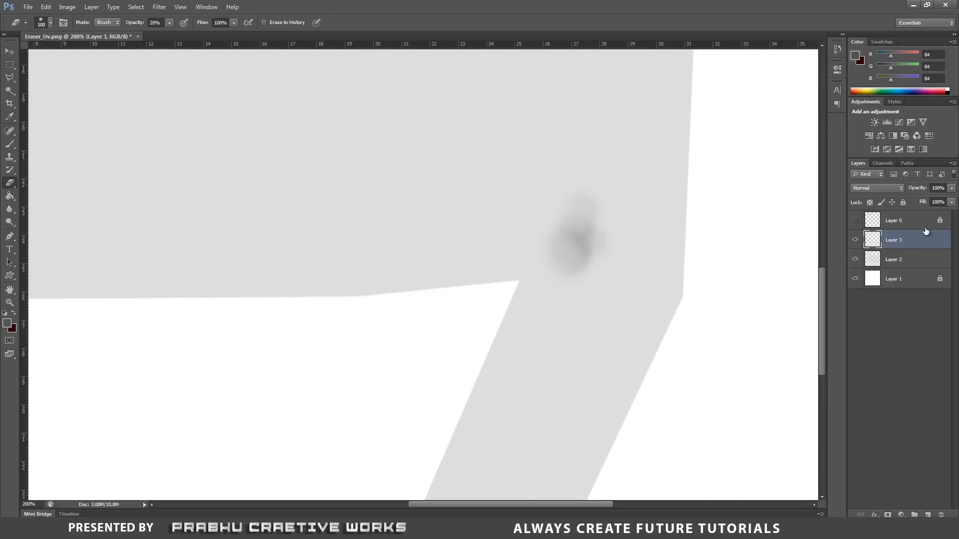
{"action": "left_click", "coordinate": [855, 220]}
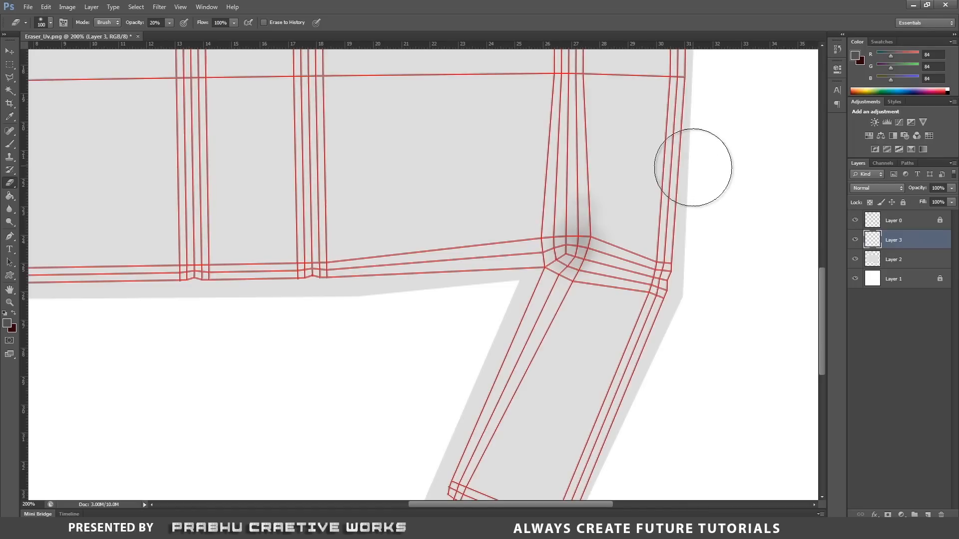
Darken the lower part of the corner smudge using a 40 px brush at 10% opacity.
{"action": "left_click", "coordinate": [9, 144]}
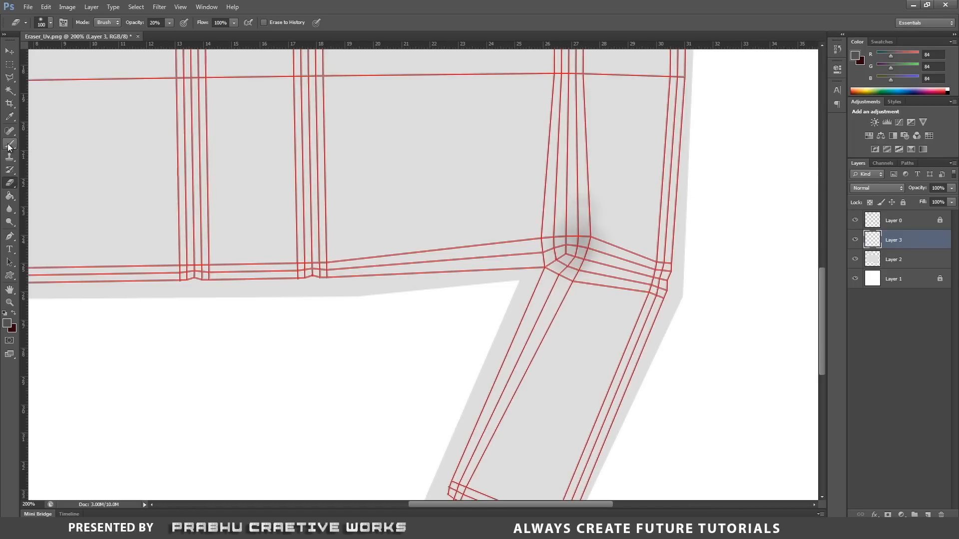
{"action": "left_click_drag", "start_coordinate": [574, 264], "coordinate": [562, 264]}
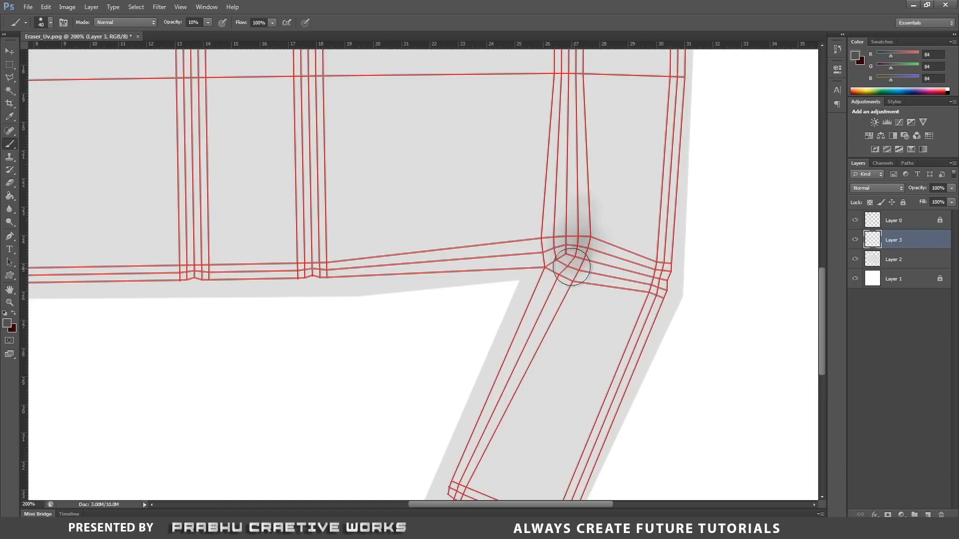
{"action": "left_click", "coordinate": [571, 260]}
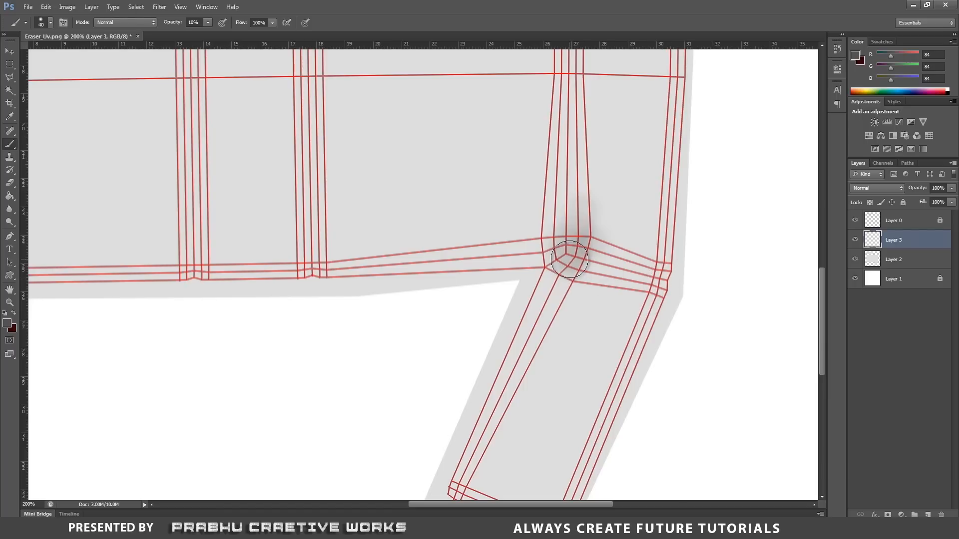
With the UV wireframe layer temporarily hidden, soften the corner smudge using a 100 px Eraser at 20% opacity.
{"action": "left_click", "coordinate": [855, 221]}
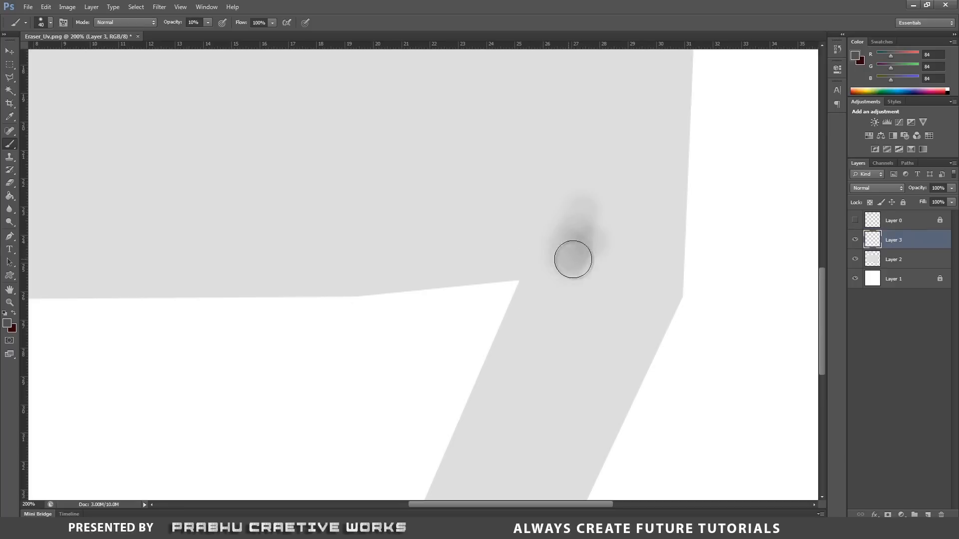
{"action": "left_click", "coordinate": [10, 183]}
{"action": "mouse_move", "coordinate": [572, 288]}
{"action": "left_mouse_down"}
{"action": "mouse_move", "coordinate": [585, 324]}
{"action": "mouse_move", "coordinate": [583, 303]}
{"action": "mouse_move", "coordinate": [563, 322]}
{"action": "left_mouse_up"}
{"action": "scroll", "coordinate": [633, 278], "scroll_direction": "up", "scroll_amount": 5}
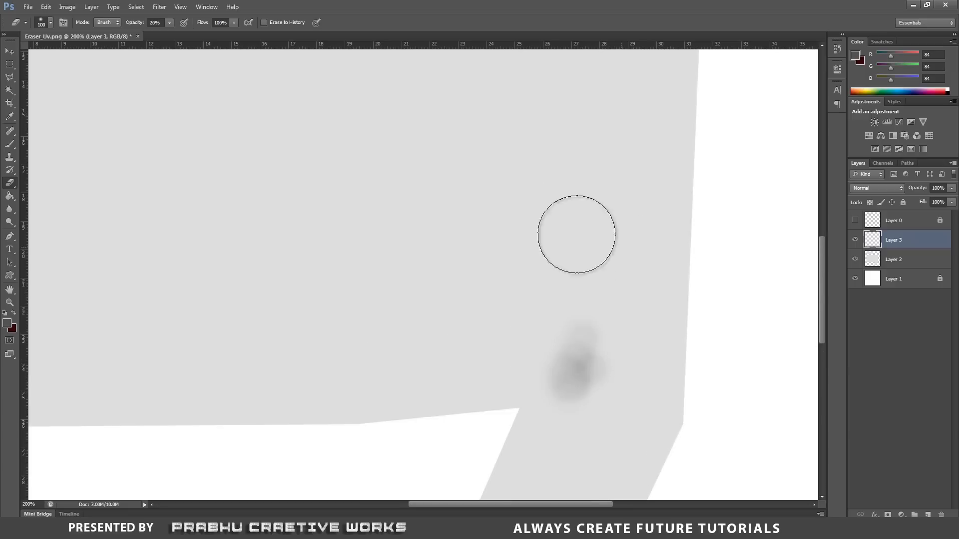
{"action": "left_click", "coordinate": [855, 220]}
Paint broad dark shading over the middle of the barrel-shaped dust shell using a 100 px brush at 10% opacity.
{"action": "mouse_move", "coordinate": [675, 287]}
{"action": "left_mouse_down"}
{"action": "mouse_move", "coordinate": [799, 360]}
{"action": "mouse_move", "coordinate": [619, 276]}
{"action": "mouse_move", "coordinate": [487, 287]}
{"action": "mouse_move", "coordinate": [350, 277]}
{"action": "left_mouse_up"}
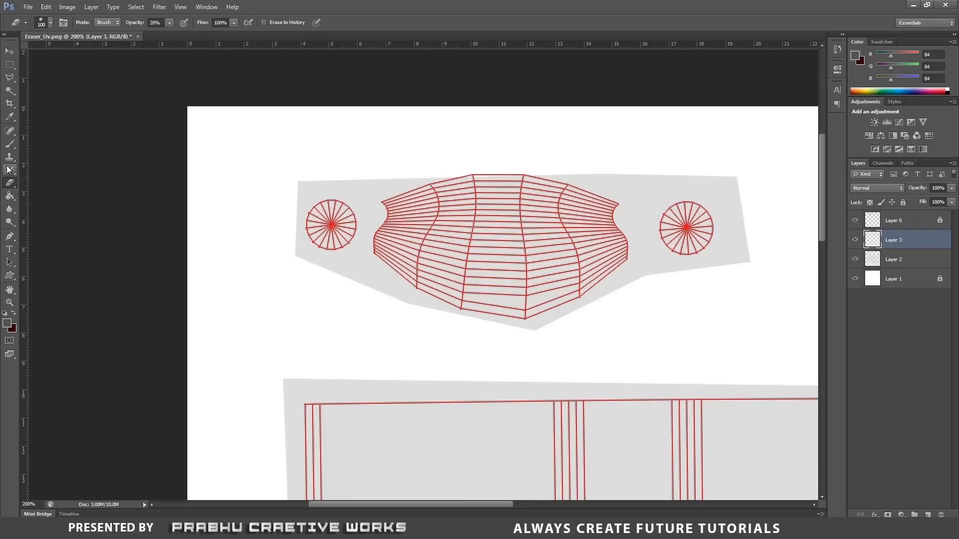
{"action": "left_click", "coordinate": [12, 147]}
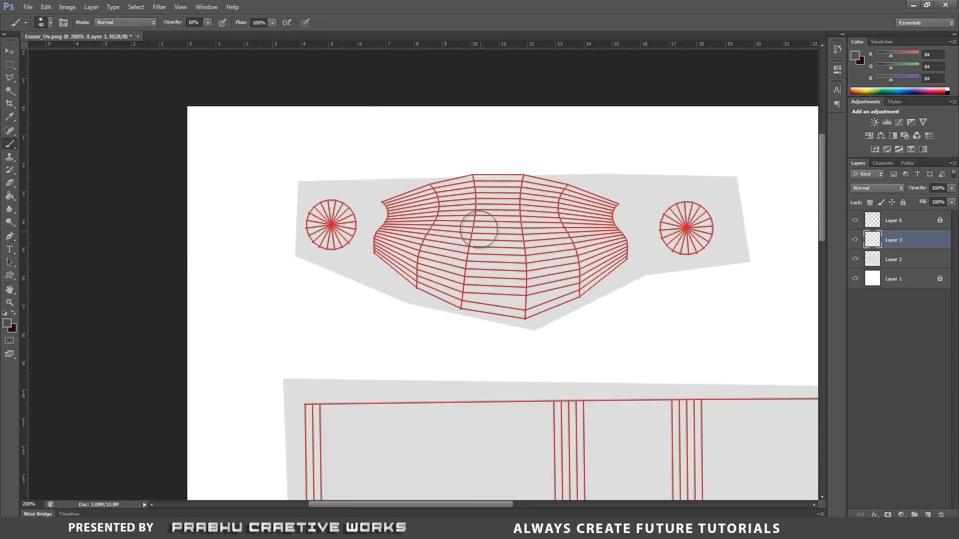
{"action": "key", "text": "bracketright"}
{"action": "key", "text": "bracketright"}
{"action": "key", "text": "bracketright"}
{"action": "key", "text": "bracketright"}
{"action": "key", "text": "bracketright"}
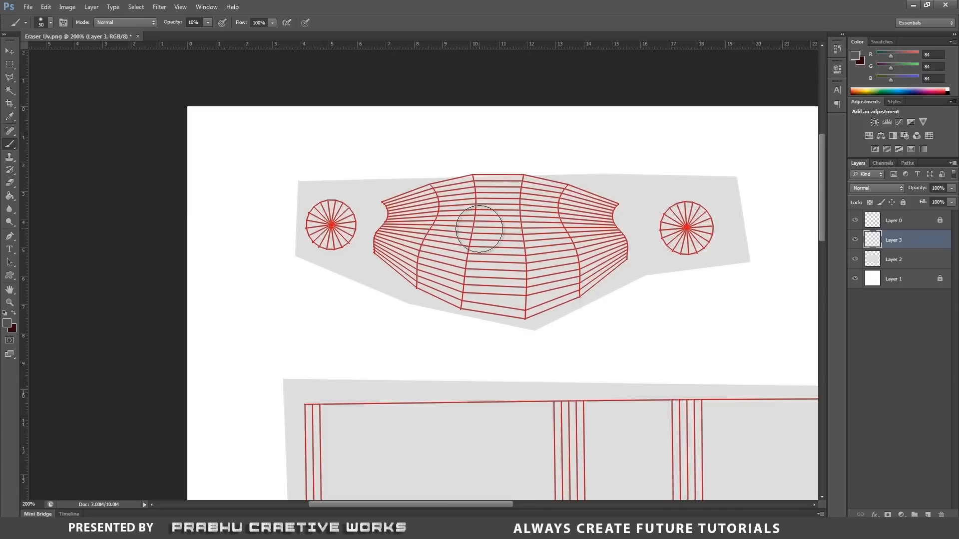
{"action": "key", "text": "bracketright"}
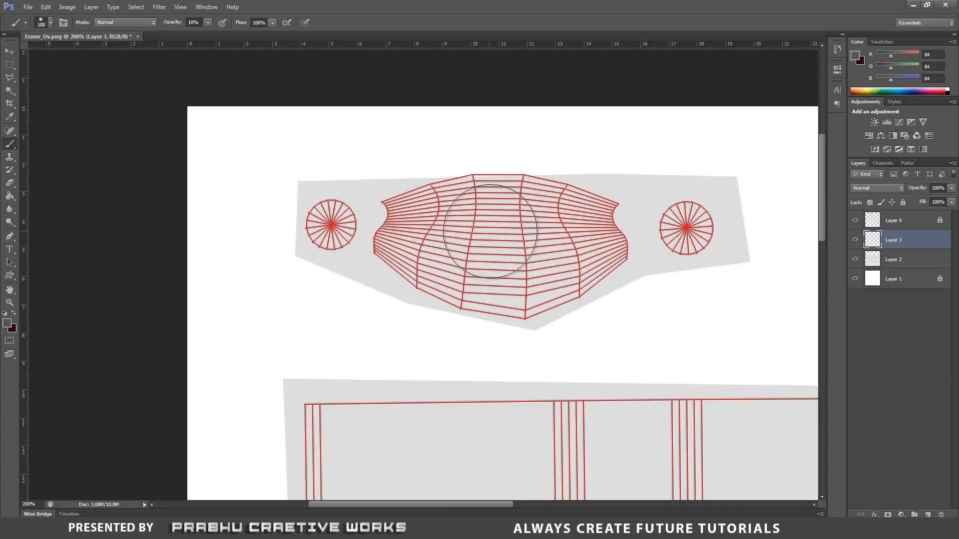
{"action": "mouse_move", "coordinate": [495, 239]}
{"action": "left_mouse_down"}
{"action": "mouse_move", "coordinate": [472, 259]}
{"action": "mouse_move", "coordinate": [524, 188]}
{"action": "mouse_move", "coordinate": [439, 164]}
{"action": "mouse_move", "coordinate": [499, 234]}
{"action": "mouse_move", "coordinate": [468, 282]}
{"action": "mouse_move", "coordinate": [554, 269]}
{"action": "mouse_move", "coordinate": [524, 181]}
{"action": "mouse_move", "coordinate": [460, 182]}
{"action": "mouse_move", "coordinate": [515, 279]}
{"action": "mouse_move", "coordinate": [482, 256]}
{"action": "mouse_move", "coordinate": [493, 193]}
{"action": "mouse_move", "coordinate": [523, 293]}
{"action": "mouse_move", "coordinate": [564, 273]}
{"action": "mouse_move", "coordinate": [574, 250]}
{"action": "left_mouse_up"}
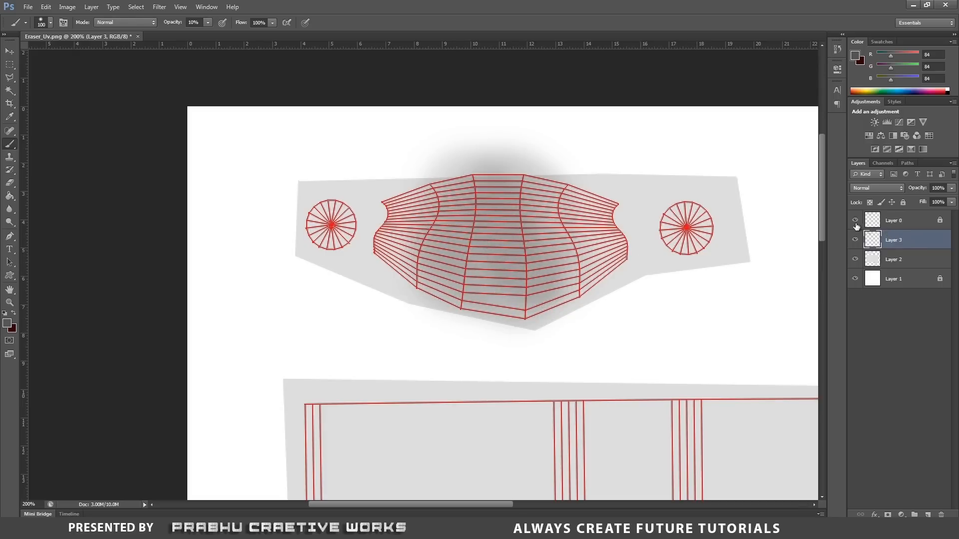
With the UV wireframe layer temporarily hidden, soften the edges of the dust shell's shading using a 100 px Eraser at 20% opacity.
{"action": "left_click", "coordinate": [855, 221]}
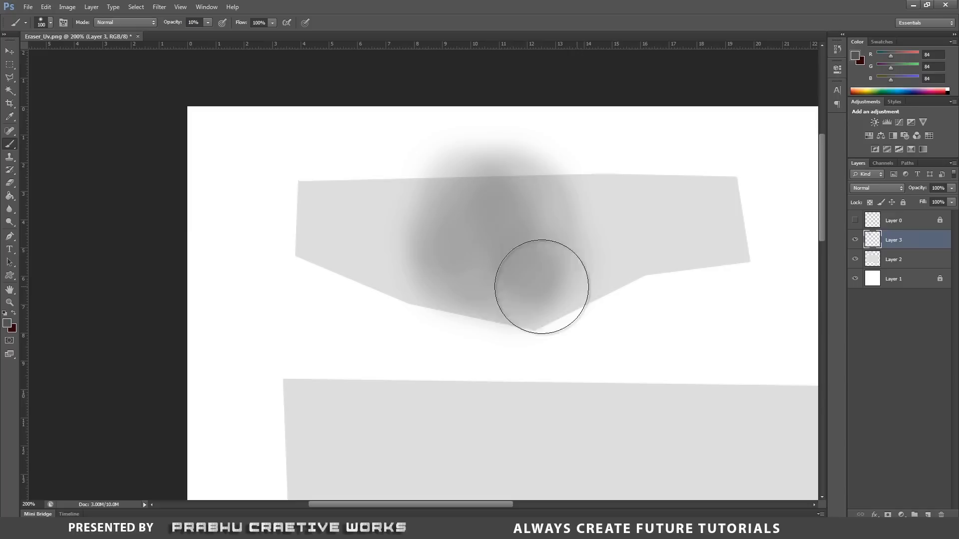
{"action": "left_click", "coordinate": [8, 184]}
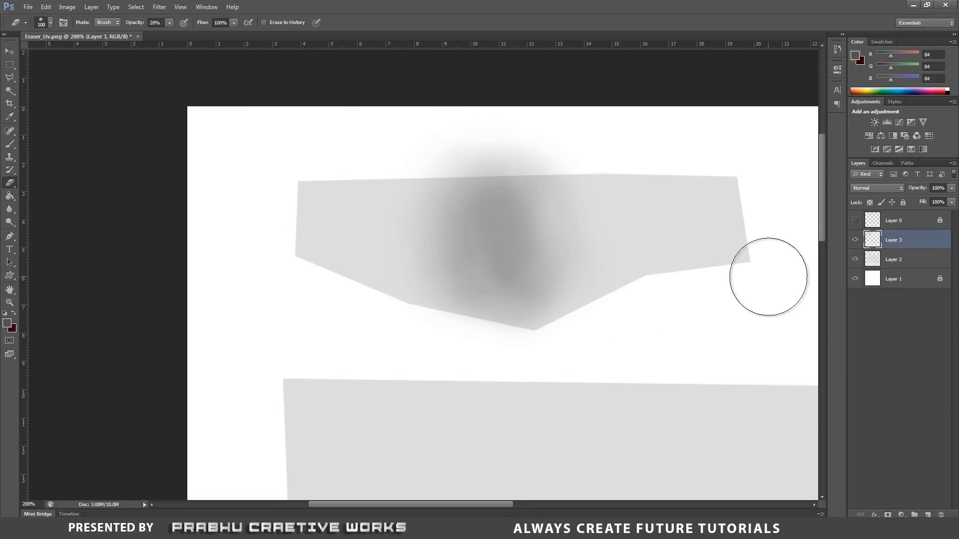
{"action": "left_click", "coordinate": [855, 220]}
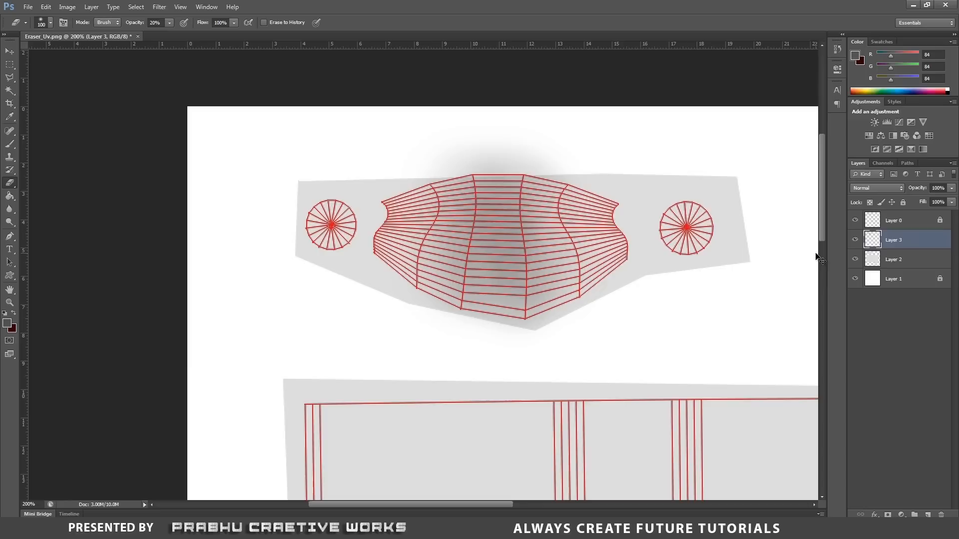
Hide the UV wireframe layer and save the texture as Eraser_clr in Photoshop format in the images folder.
{"action": "key", "text": "ctrl+minus"}
{"action": "key", "text": "ctrl+minus"}
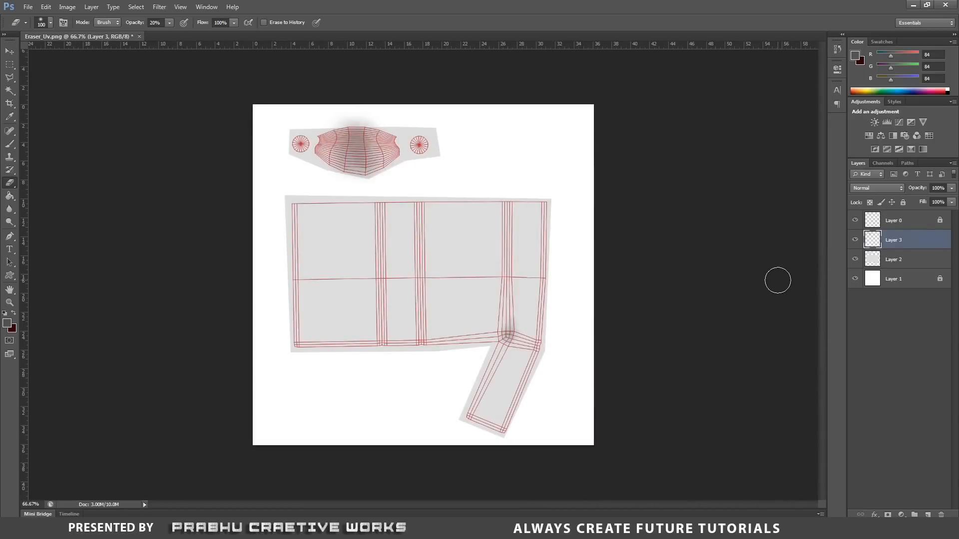
{"action": "left_click", "coordinate": [855, 221]}
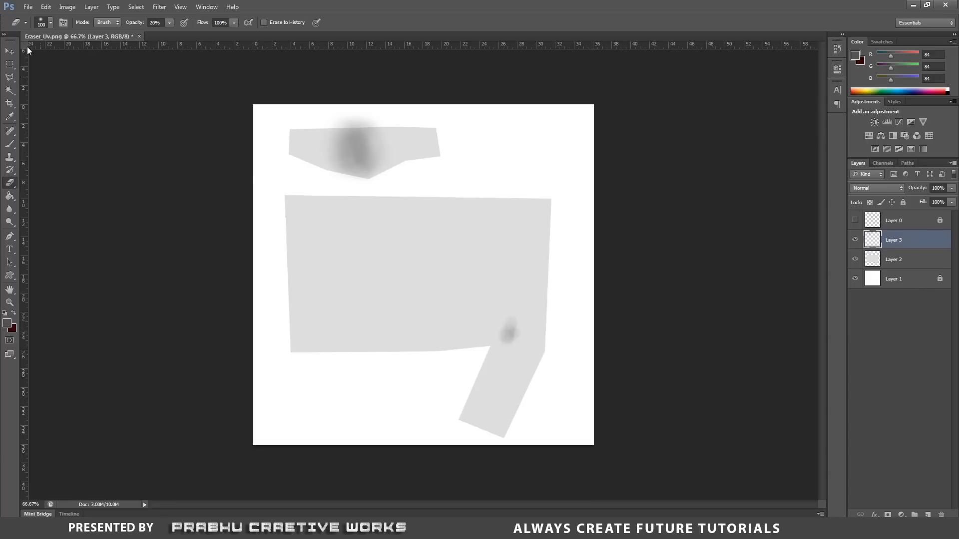
{"action": "left_click", "coordinate": [28, 7]}
{"action": "left_click", "coordinate": [59, 119]}
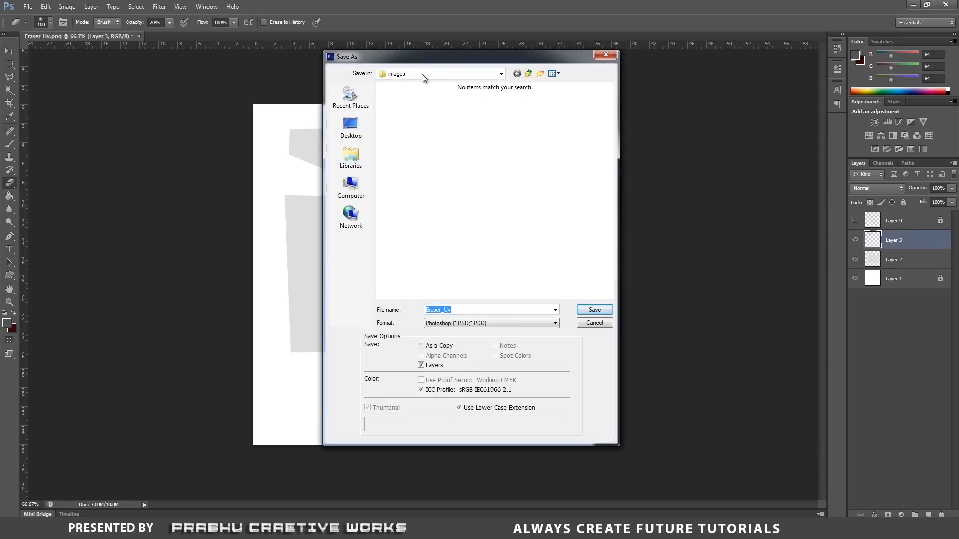
{"action": "left_click_drag", "start_coordinate": [465, 309], "coordinate": [447, 311]}
{"action": "key", "text": "BackSpace"}
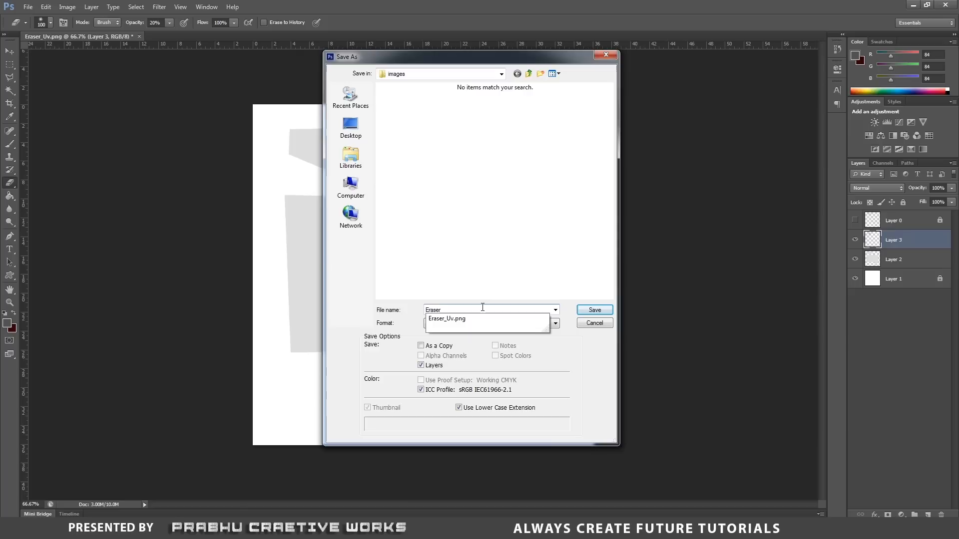
{"action": "type", "text": "_clr"}
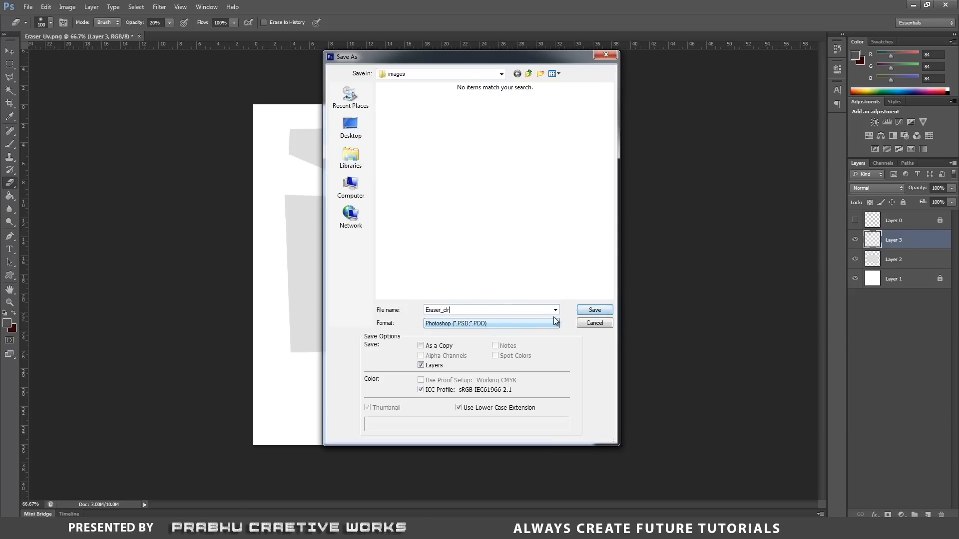
{"action": "left_click", "coordinate": [594, 309]}
{"action": "left_click", "coordinate": [594, 164]}
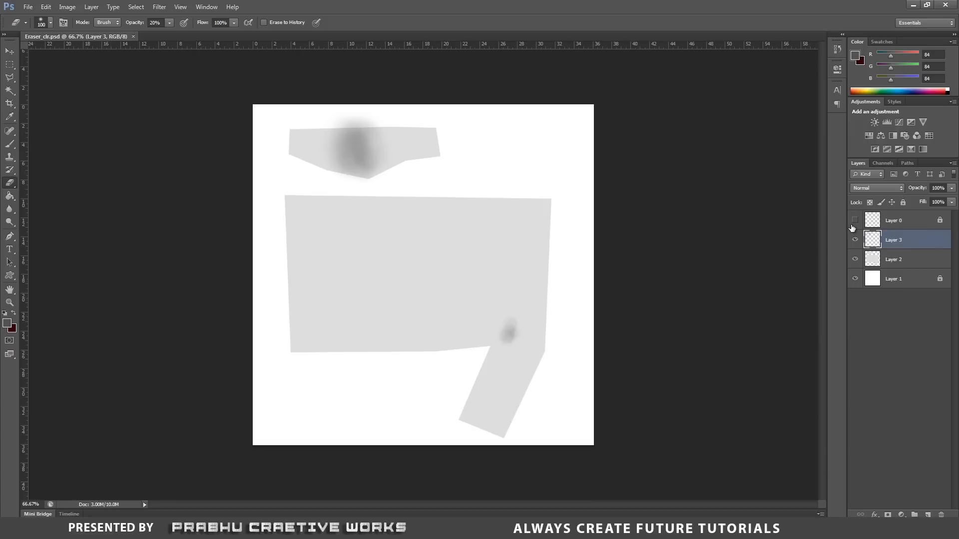
With the UV wireframe layer hidden, save a Targa copy as Eraser_clr.tga in the sourceimages folder at 24 bits/pixel.
{"action": "left_click", "coordinate": [855, 221]}
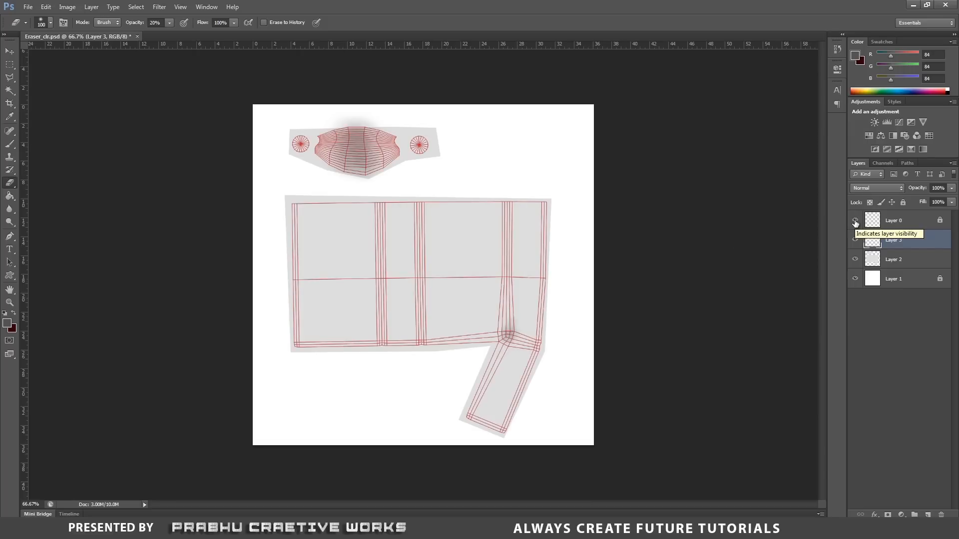
{"action": "left_click", "coordinate": [855, 221]}
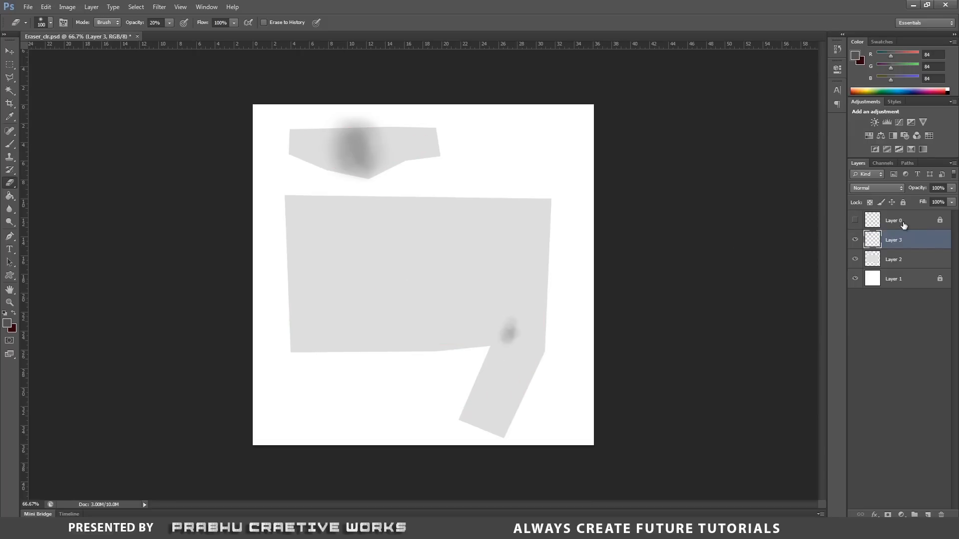
{"action": "left_click", "coordinate": [28, 7]}
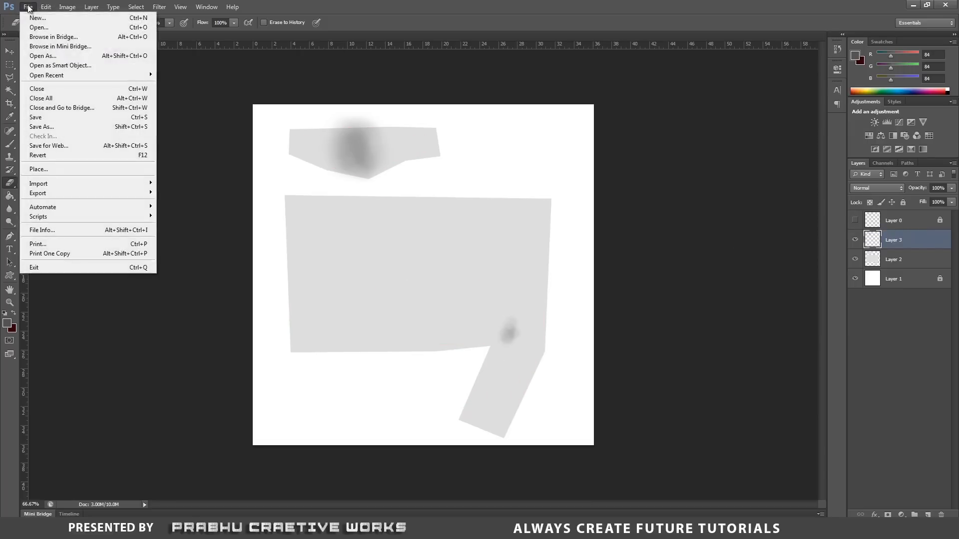
{"action": "left_click", "coordinate": [60, 127]}
{"action": "left_click", "coordinate": [484, 323]}
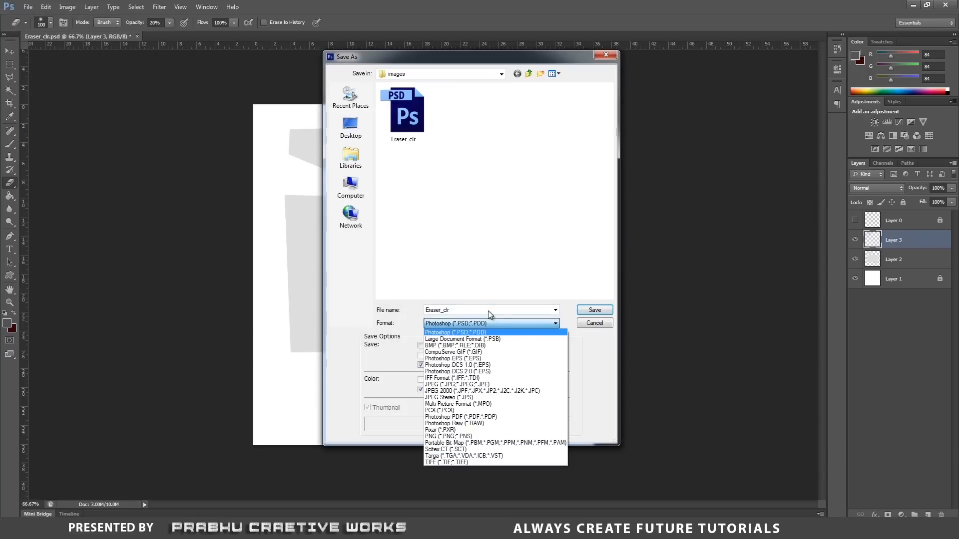
{"action": "left_click", "coordinate": [460, 456]}
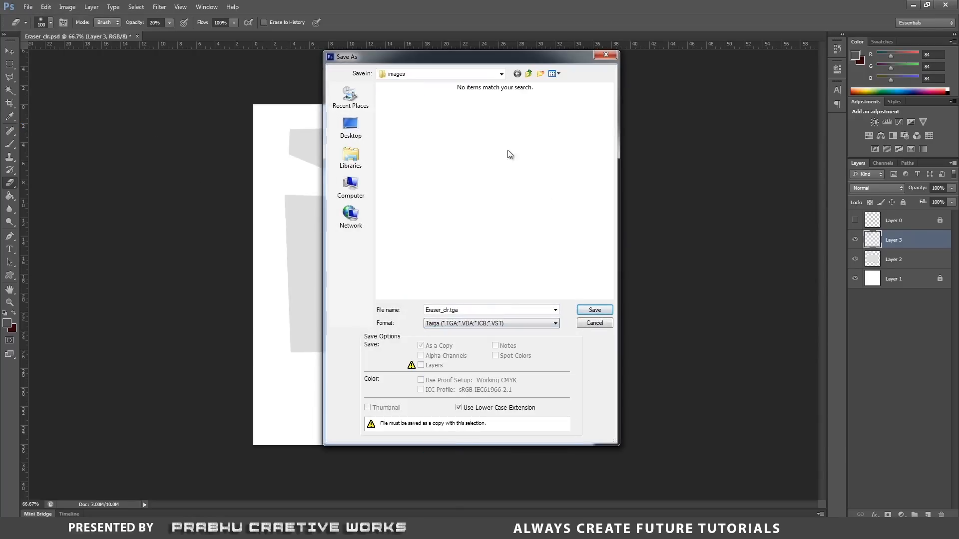
{"action": "left_click", "coordinate": [529, 74]}
{"action": "double_click", "coordinate": [401, 217]}
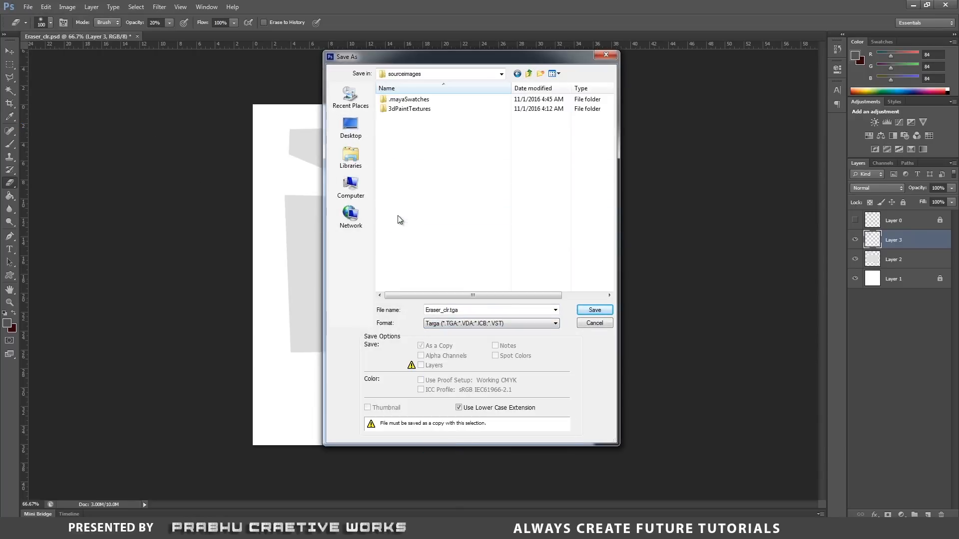
{"action": "double_click", "coordinate": [476, 310]}
{"action": "left_click", "coordinate": [587, 313]}
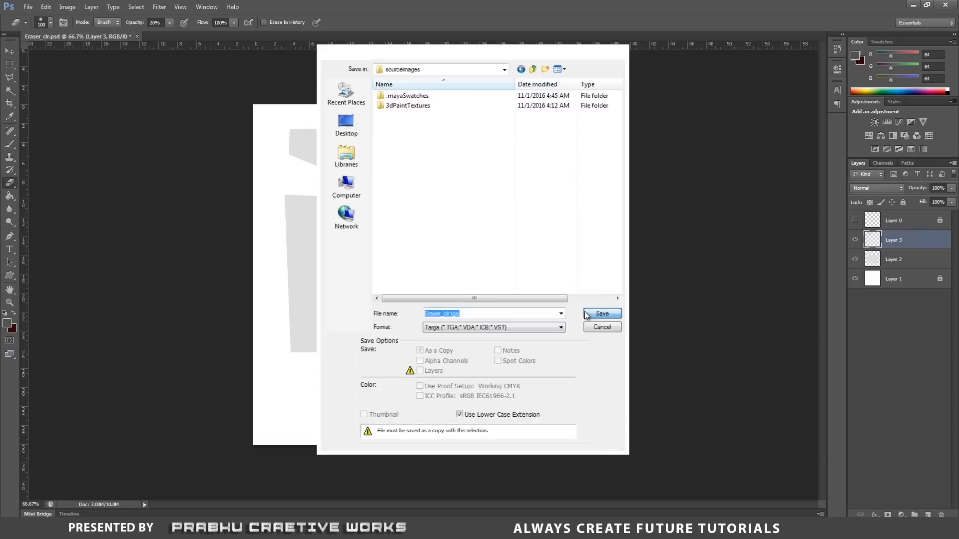
{"action": "left_click", "coordinate": [451, 188]}
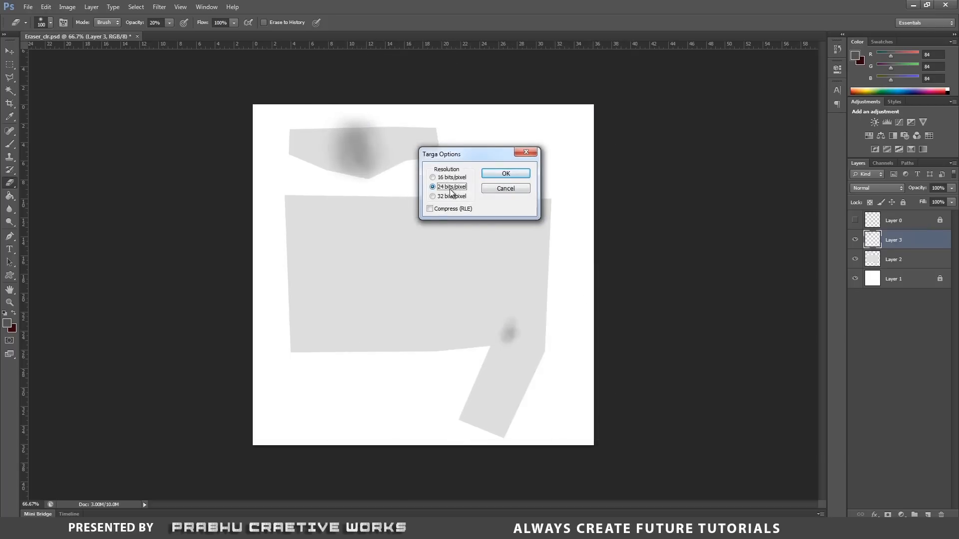
{"action": "left_click", "coordinate": [506, 174]}
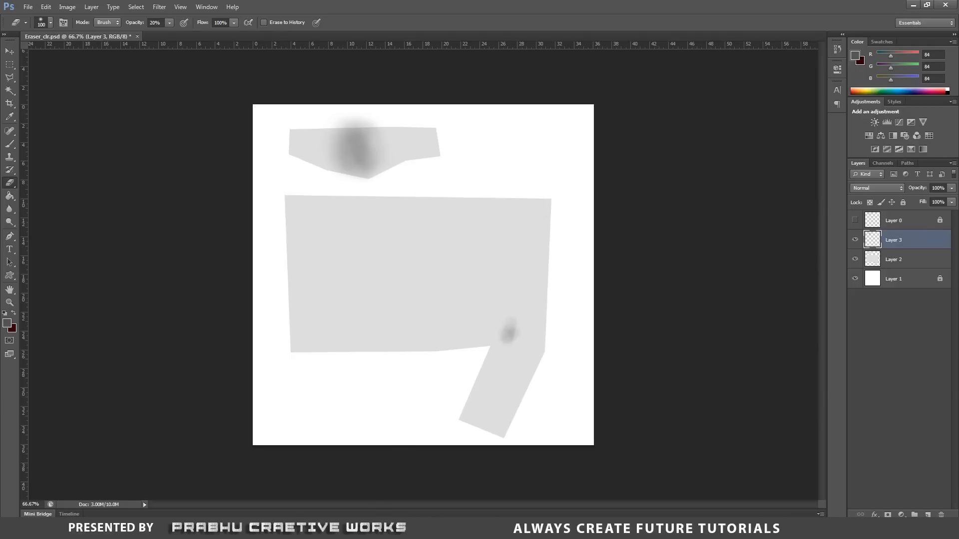
Switch to Maya and close the UV Editor window.
{"action": "key", "text": "alt+Tab"}
{"action": "right_click_drag", "start_coordinate": [386, 269], "coordinate": [428, 227]}
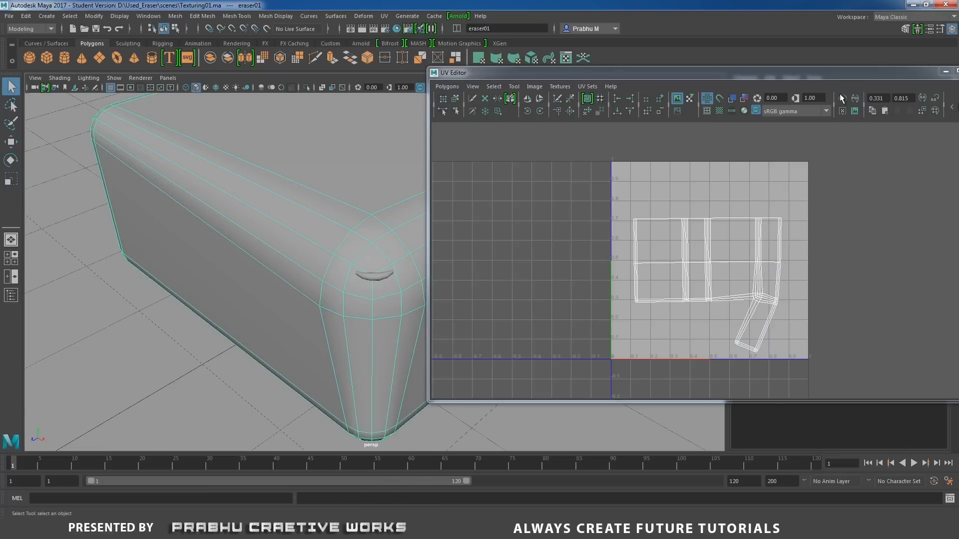
{"action": "left_click_drag", "start_coordinate": [857, 81], "coordinate": [678, 118]}
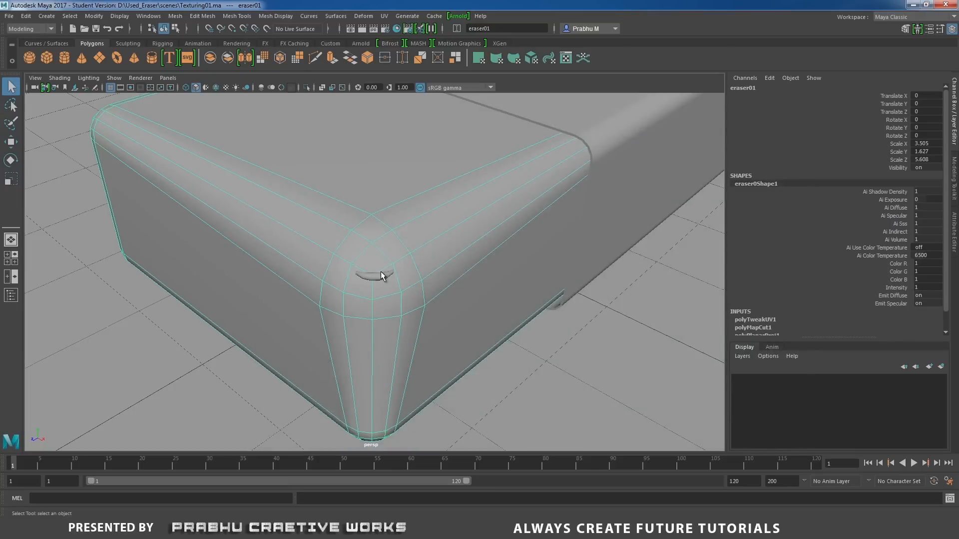
Assign a new Arnold aiStandard material to both the eraser body and the dust piece at its corner.
{"action": "left_click", "coordinate": [380, 275]}
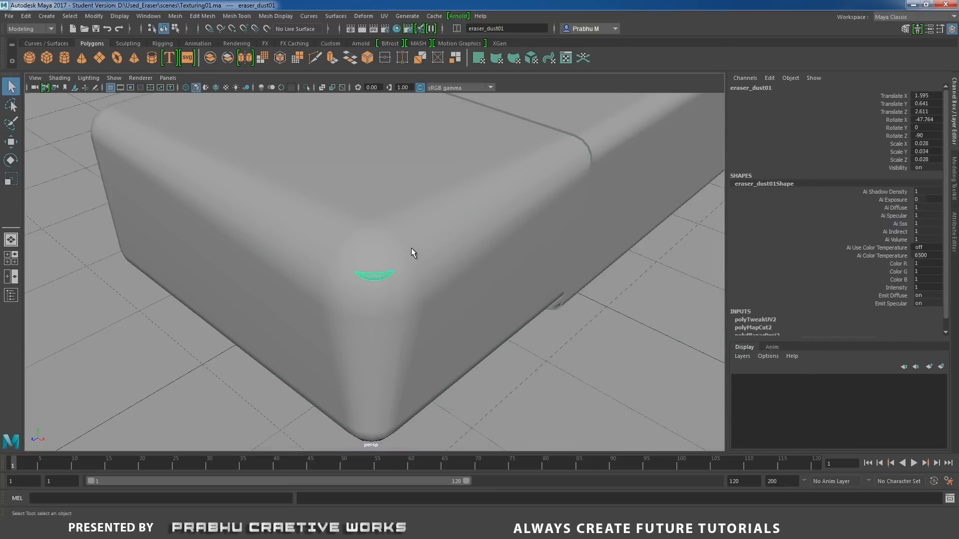
{"action": "left_click", "coordinate": [411, 248], "text": "shift"}
{"action": "right_click_drag", "start_coordinate": [507, 286], "coordinate": [314, 254], "text": "alt"}
{"action": "middle_click_drag", "start_coordinate": [388, 257], "coordinate": [393, 263], "text": "alt"}
{"action": "right_click_drag", "start_coordinate": [397, 262], "coordinate": [436, 292], "text": "alt"}
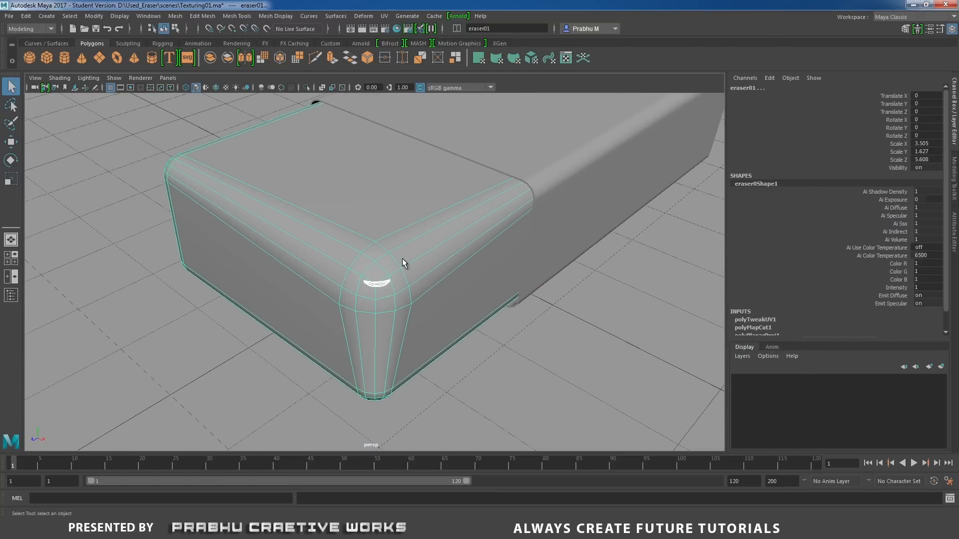
{"action": "mouse_move", "coordinate": [404, 264]}
{"action": "right_mouse_down"}
{"action": "mouse_move", "coordinate": [404, 420]}
{"action": "mouse_move", "coordinate": [385, 502]}
{"action": "right_mouse_up"}
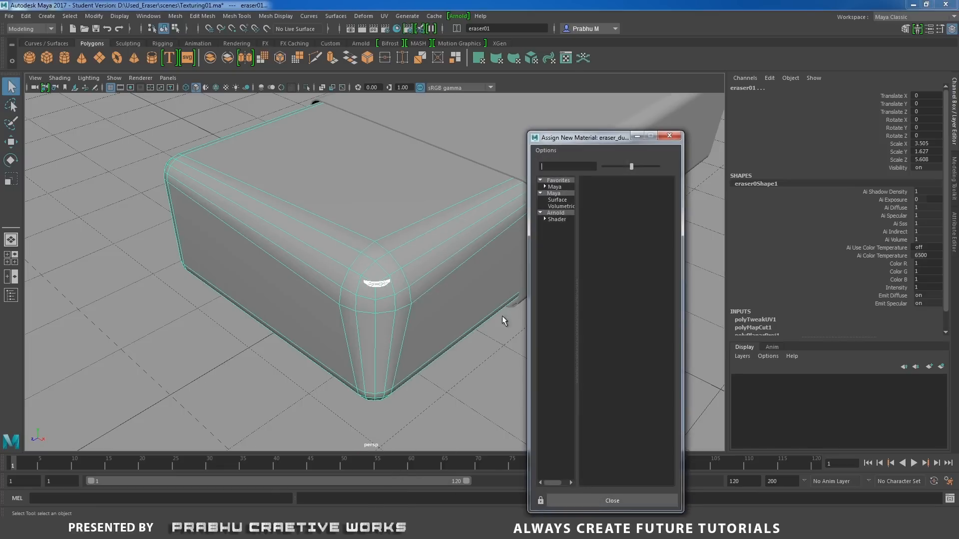
{"action": "left_click", "coordinate": [559, 213]}
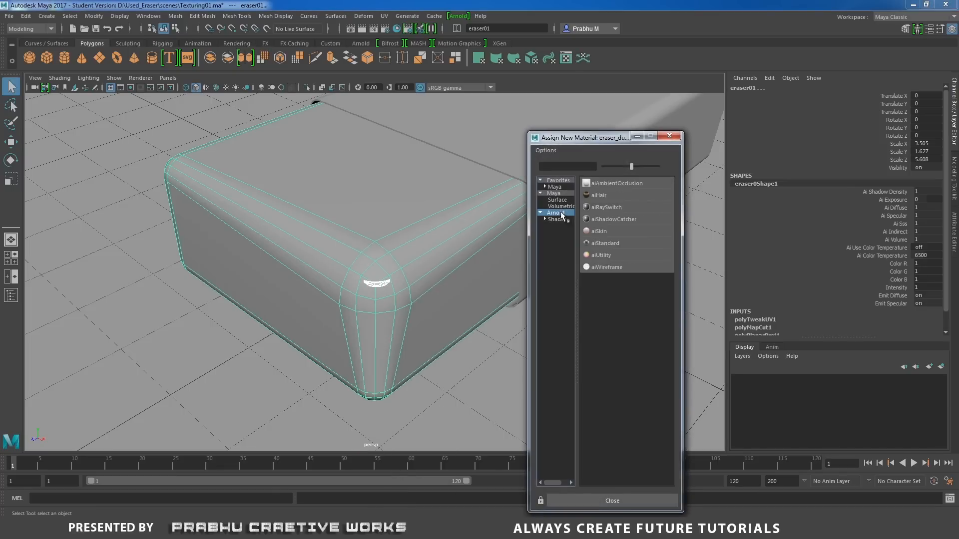
{"action": "left_click", "coordinate": [605, 243]}
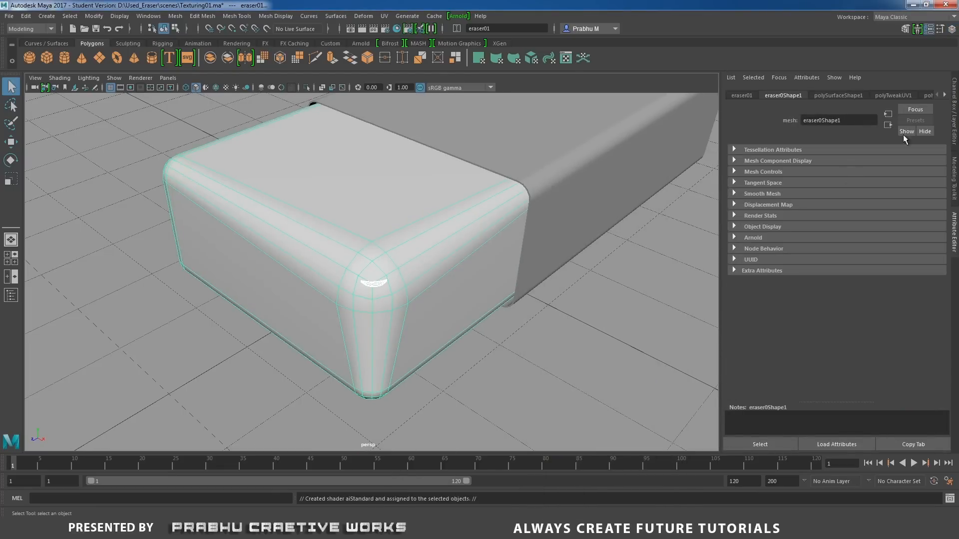
Rename the eraser's Arnold material to eraser_aiStandard1.
{"action": "left_click", "coordinate": [944, 96]}
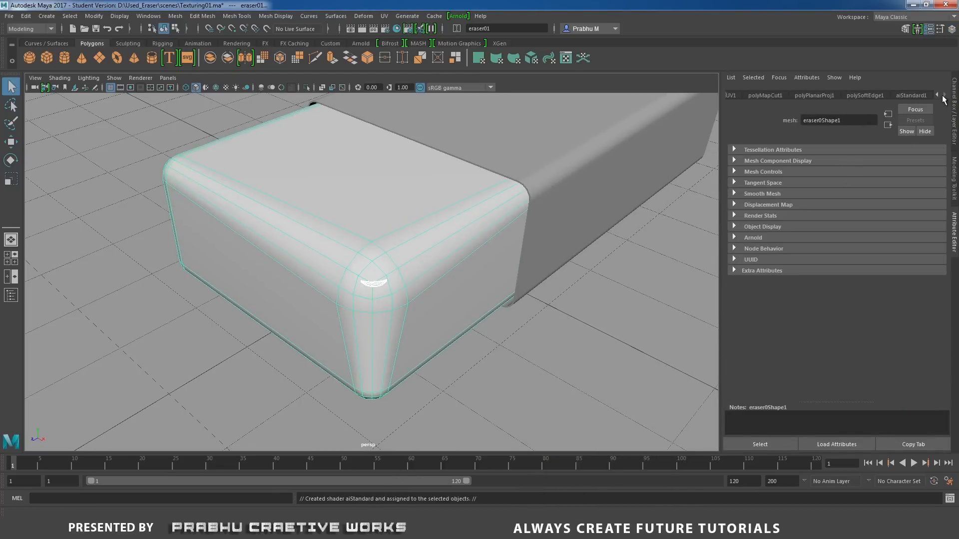
{"action": "left_click", "coordinate": [908, 96]}
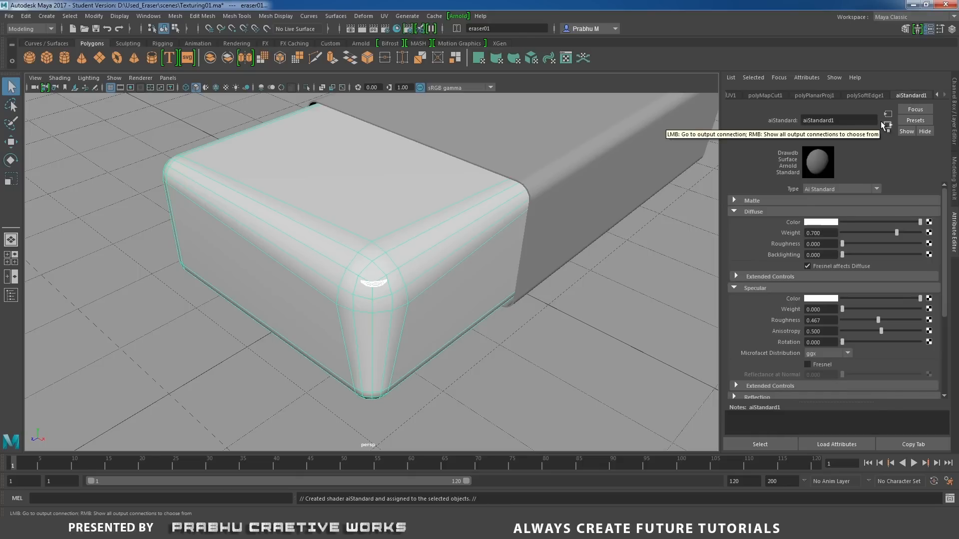
{"action": "type", "text": "eraser_"}
{"action": "key", "text": "Return"}
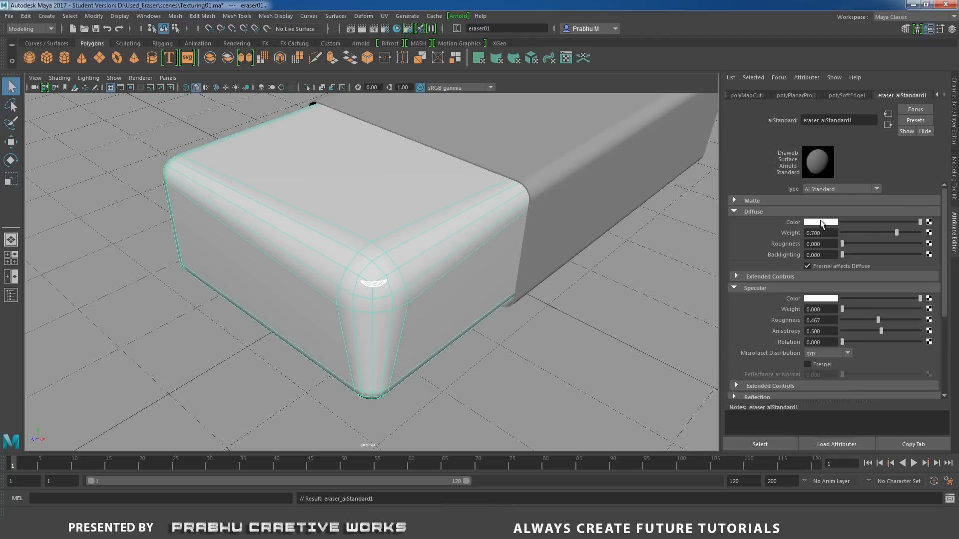
Connect a file texture to the material's diffuse color, set its filter type to Off and load Eraser_clr.tga from sourceimages.
{"action": "left_click", "coordinate": [929, 222]}
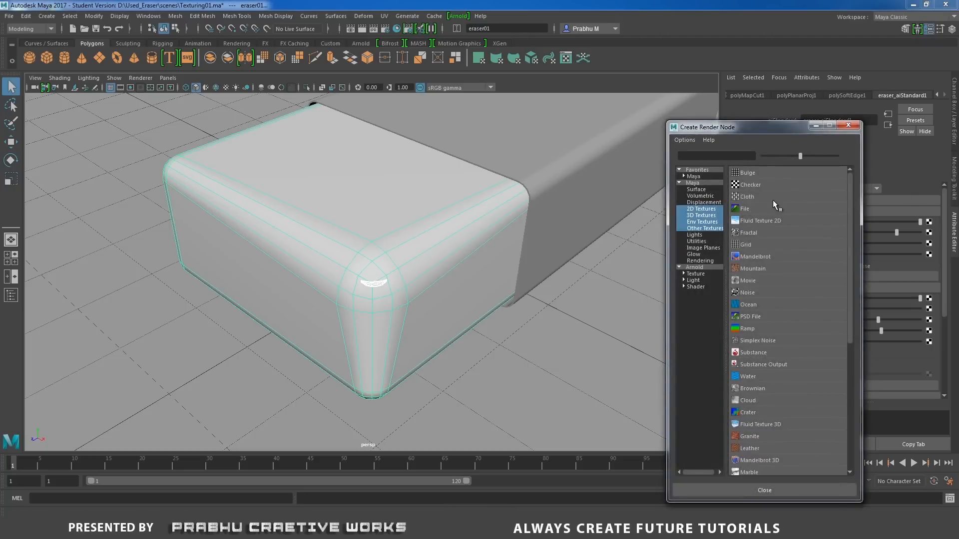
{"action": "left_click", "coordinate": [765, 206]}
{"action": "left_click", "coordinate": [839, 196]}
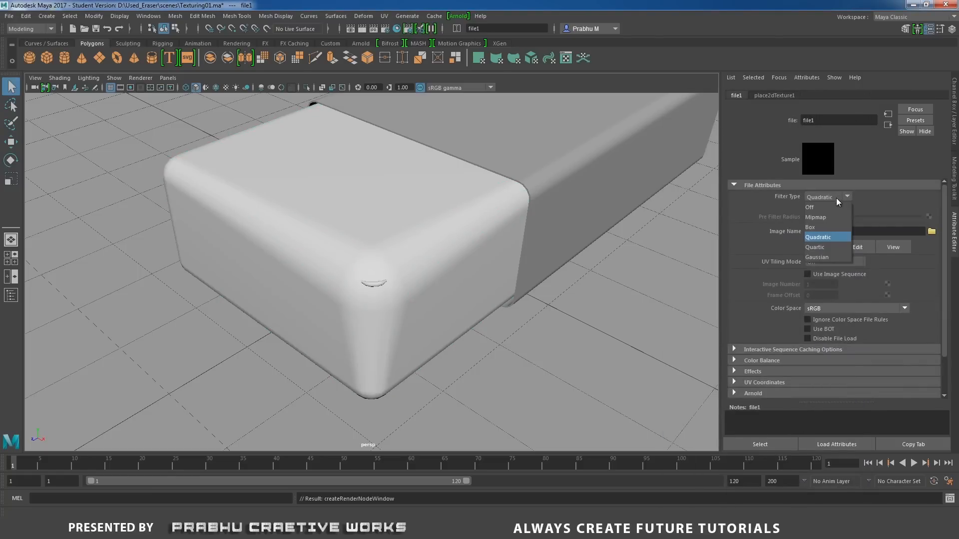
{"action": "left_click", "coordinate": [833, 206]}
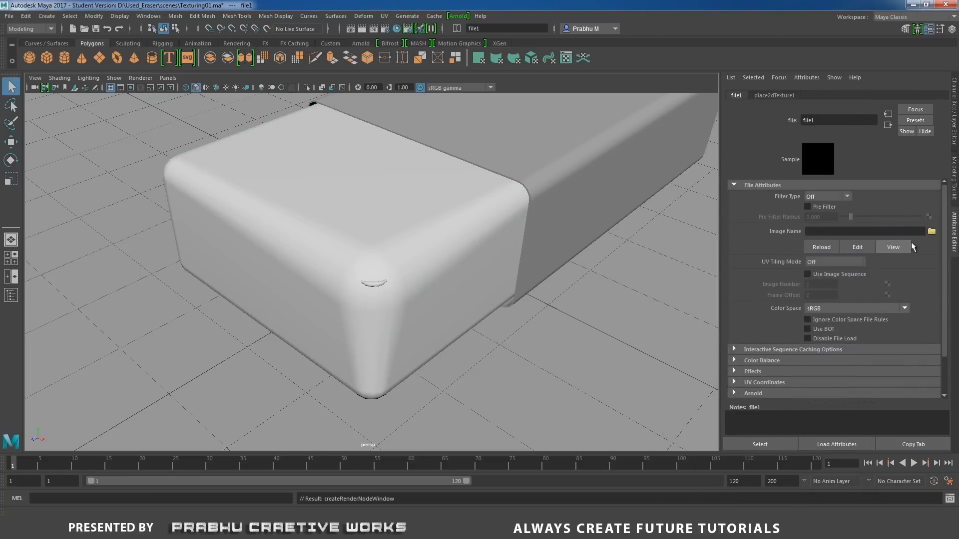
{"action": "left_click", "coordinate": [931, 232]}
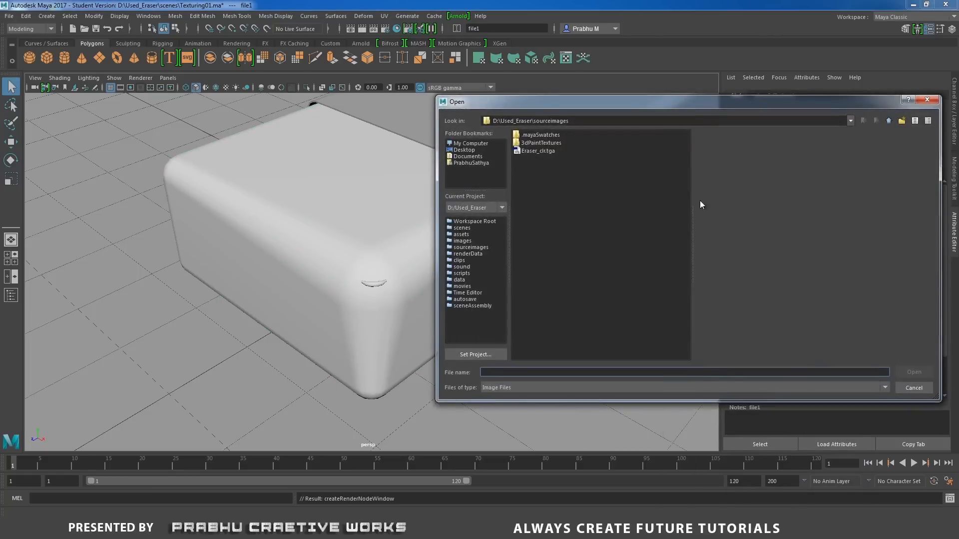
{"action": "left_click", "coordinate": [535, 150]}
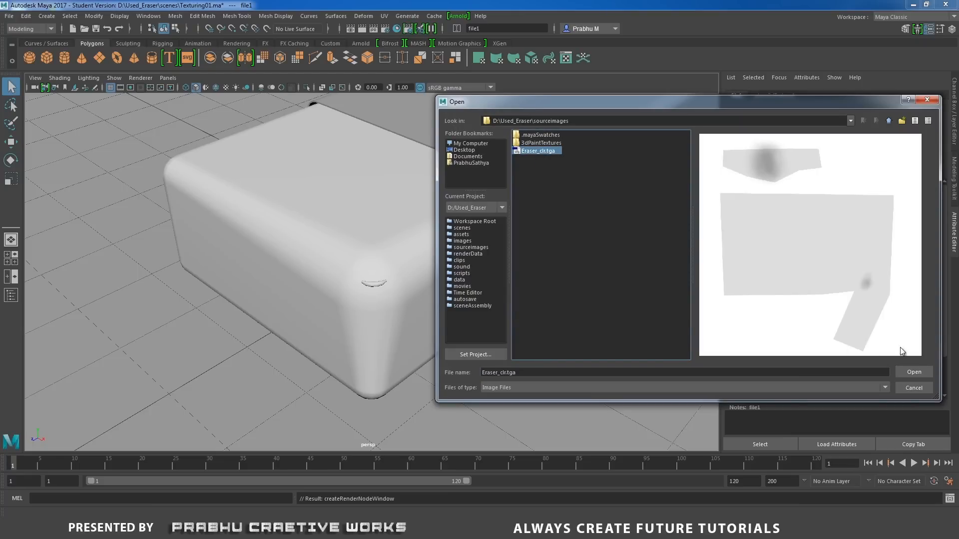
{"action": "left_click", "coordinate": [909, 372]}
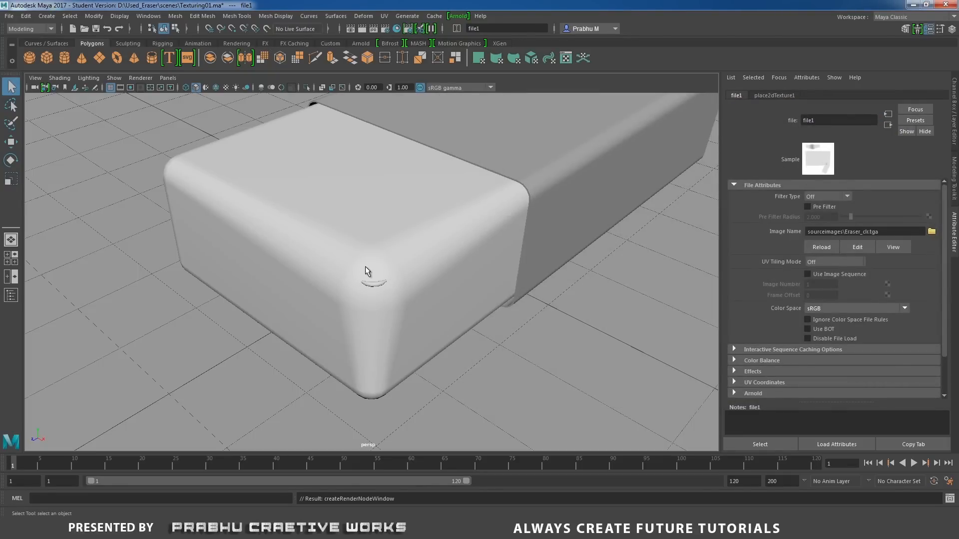
Turn on textured display in the viewport and inspect the smudge at the eraser's corner up close.
{"action": "key", "text": "6"}
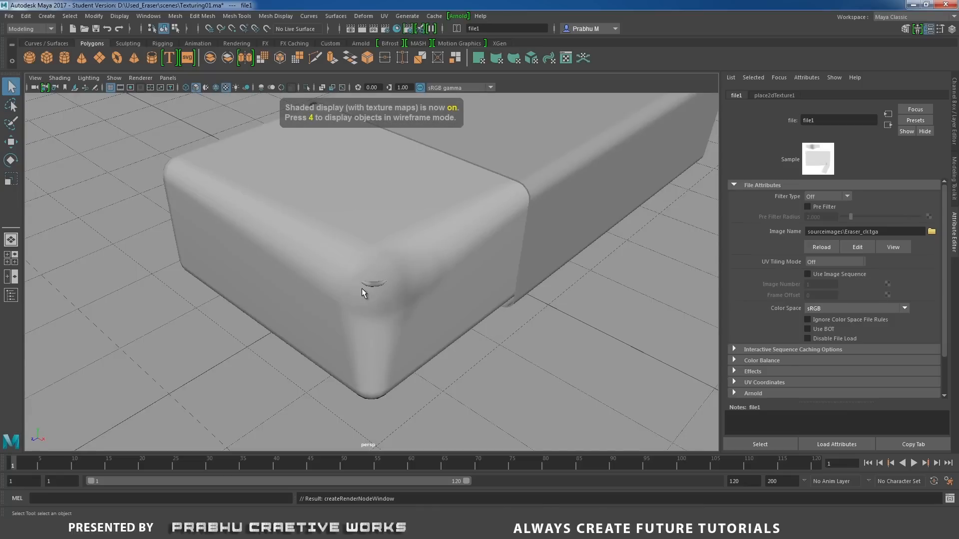
{"action": "mouse_move", "coordinate": [370, 296]}
{"action": "left_mouse_down", "text": "alt"}
{"action": "mouse_move", "coordinate": [332, 316]}
{"action": "mouse_move", "coordinate": [332, 345]}
{"action": "mouse_move", "coordinate": [354, 285]}
{"action": "mouse_move", "coordinate": [283, 283]}
{"action": "mouse_move", "coordinate": [297, 315]}
{"action": "mouse_move", "coordinate": [357, 293]}
{"action": "left_mouse_up", "text": "alt"}
{"action": "right_click_drag", "start_coordinate": [357, 293], "coordinate": [469, 348], "text": "alt"}
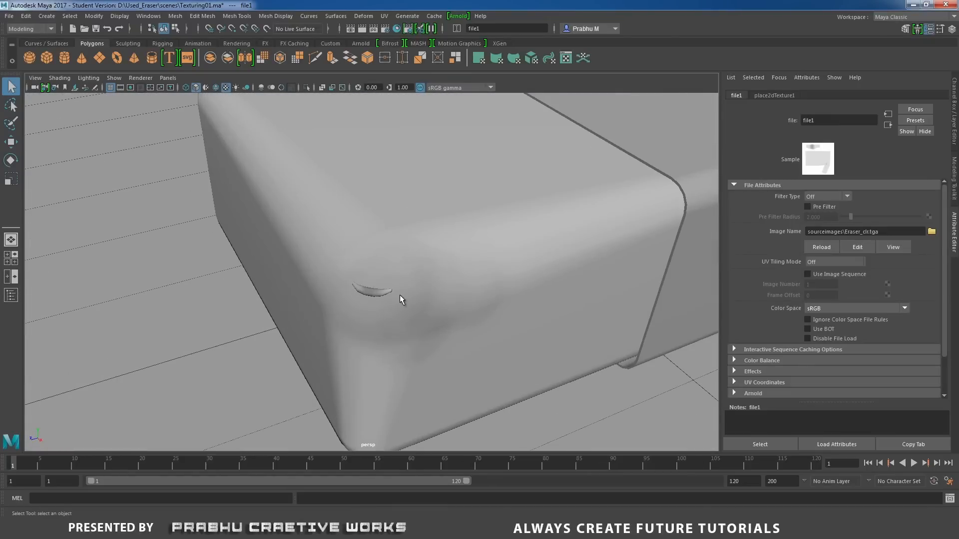
Select the dust piece at the eraser's corner, display it in smooth mesh preview and check it against the eraser body.
{"action": "left_click", "coordinate": [372, 292]}
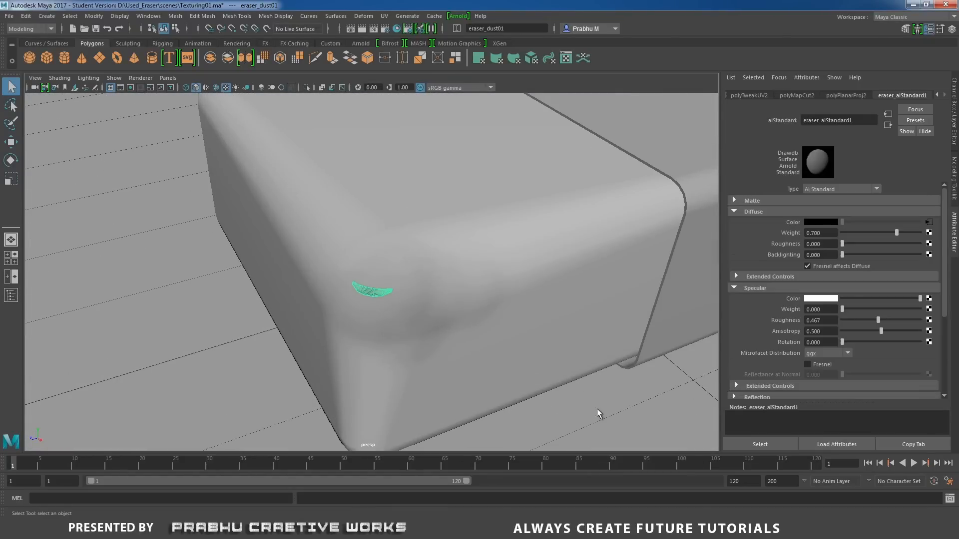
{"action": "right_click_drag", "start_coordinate": [560, 399], "coordinate": [287, 376], "text": "alt"}
{"action": "left_click", "coordinate": [287, 376]}
{"action": "mouse_move", "coordinate": [325, 349]}
{"action": "left_mouse_down", "text": "alt"}
{"action": "mouse_move", "coordinate": [372, 353]}
{"action": "mouse_move", "coordinate": [402, 302]}
{"action": "left_mouse_up", "text": "alt"}
{"action": "left_click", "coordinate": [376, 286]}
{"action": "right_click_drag", "start_coordinate": [377, 289], "coordinate": [614, 360], "text": "alt"}
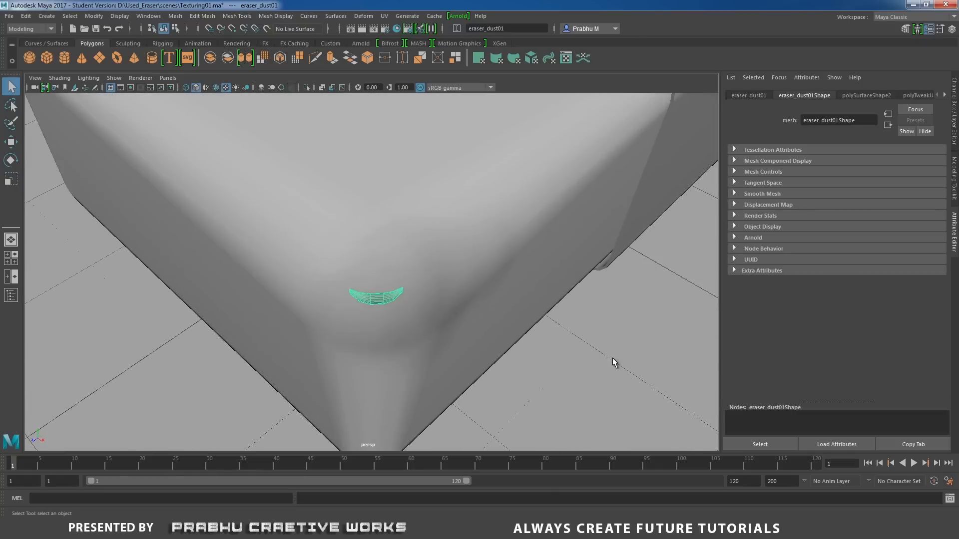
{"action": "key", "text": "3"}
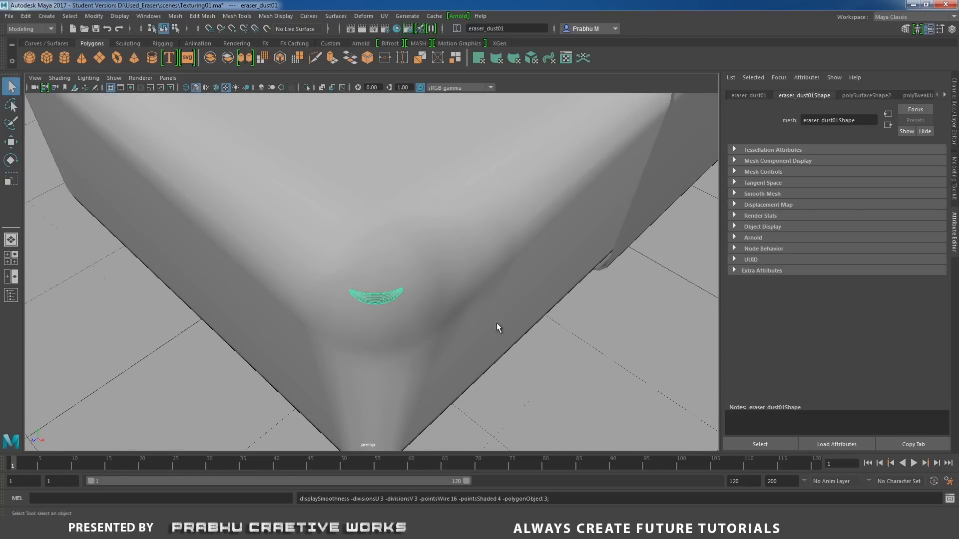
{"action": "left_click", "coordinate": [551, 342]}
{"action": "right_click_drag", "start_coordinate": [564, 342], "coordinate": [268, 317], "text": "alt"}
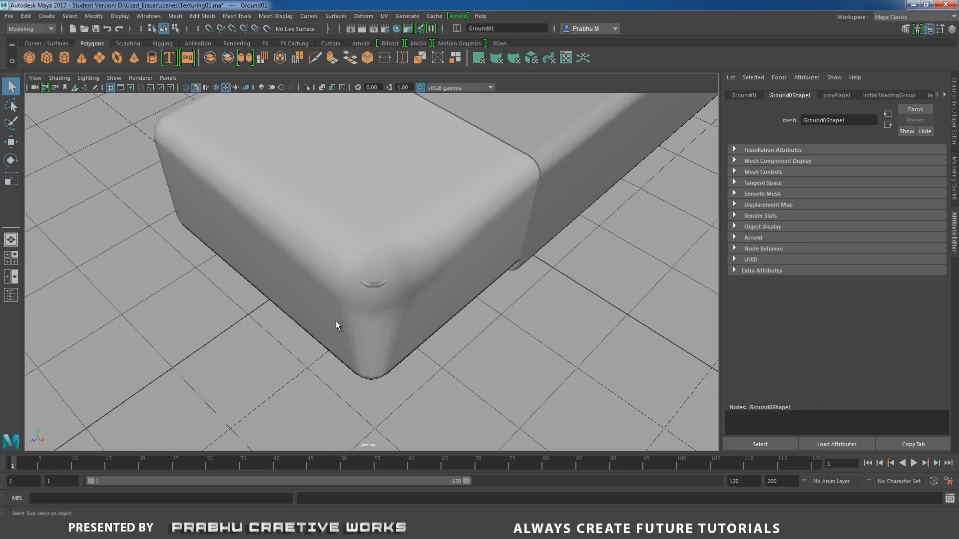
{"action": "right_click_drag", "start_coordinate": [336, 326], "coordinate": [400, 301], "text": "alt"}
{"action": "left_click", "coordinate": [387, 296]}
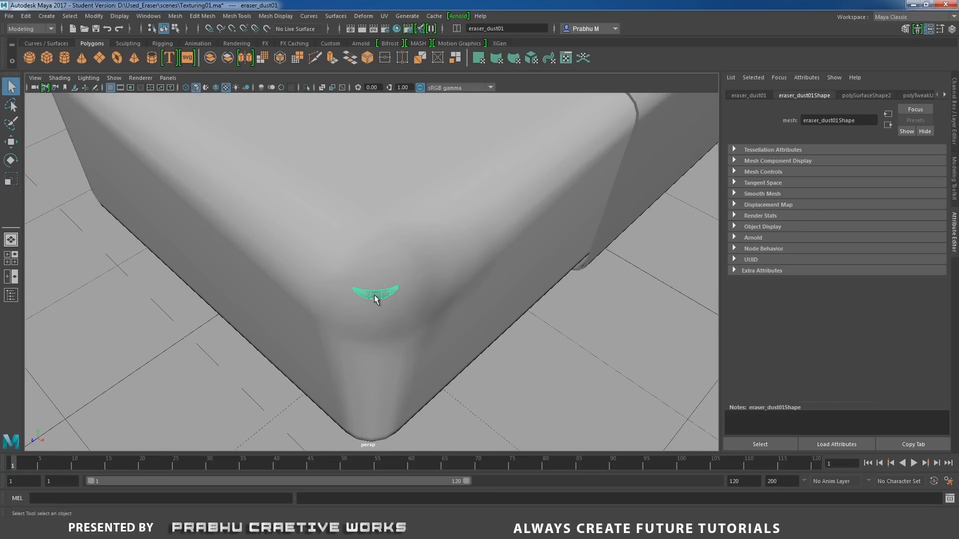
{"action": "key", "text": "3"}
{"action": "left_click", "coordinate": [565, 343]}
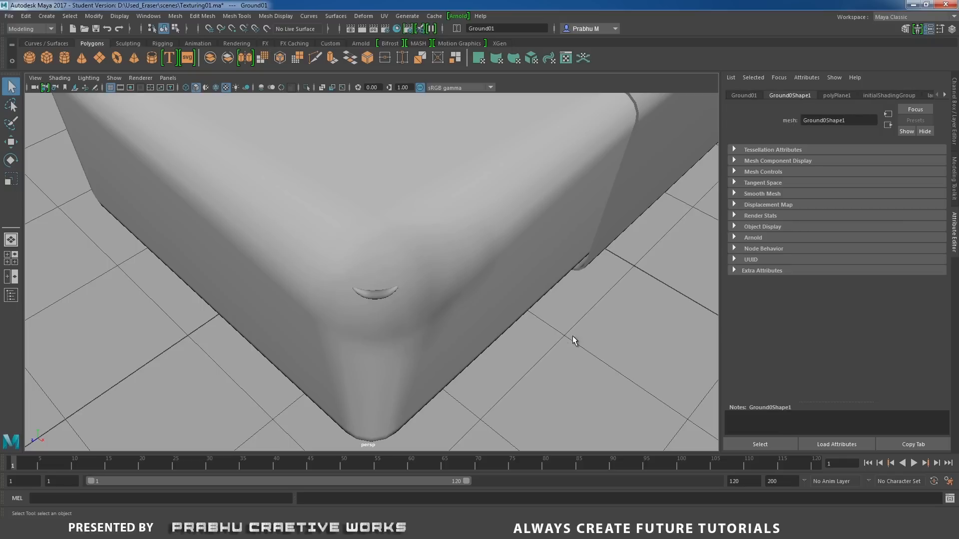
Select the wrapper around the eraser and isolate it in the viewport.
{"action": "right_click_drag", "start_coordinate": [349, 300], "coordinate": [74, 250], "text": "alt"}
{"action": "middle_click_drag", "start_coordinate": [402, 267], "coordinate": [386, 290], "text": "alt"}
{"action": "mouse_move", "coordinate": [386, 290]}
{"action": "left_mouse_down", "text": "alt"}
{"action": "mouse_move", "coordinate": [373, 265]}
{"action": "mouse_move", "coordinate": [321, 250]}
{"action": "mouse_move", "coordinate": [392, 264]}
{"action": "mouse_move", "coordinate": [379, 267]}
{"action": "mouse_move", "coordinate": [434, 291]}
{"action": "left_mouse_up", "text": "alt"}
{"action": "left_click", "coordinate": [493, 228]}
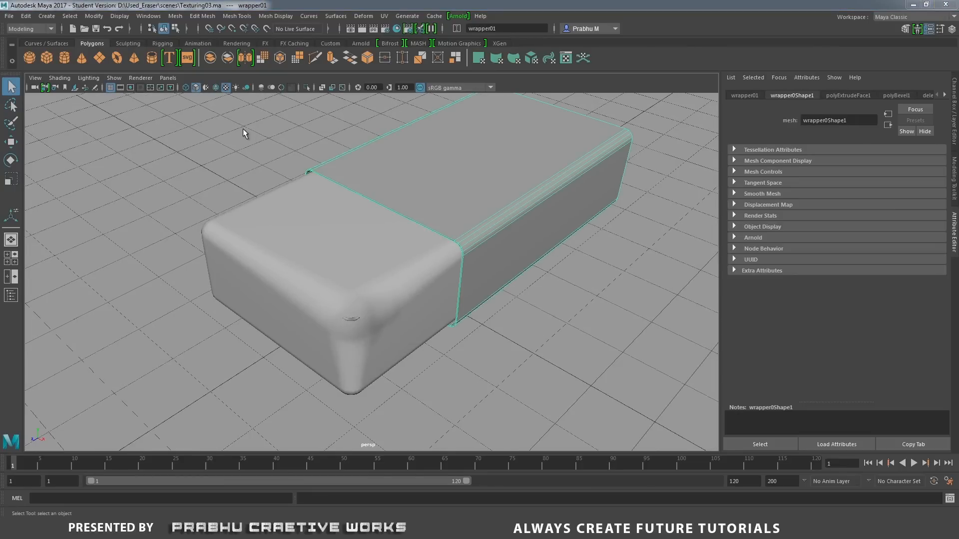
{"action": "left_click", "coordinate": [306, 88]}
From the top view, apply a planar UV projection to the wrapper, projecting from the camera with bounding-box fit, and return to perspective.
{"action": "key", "text": "space"}
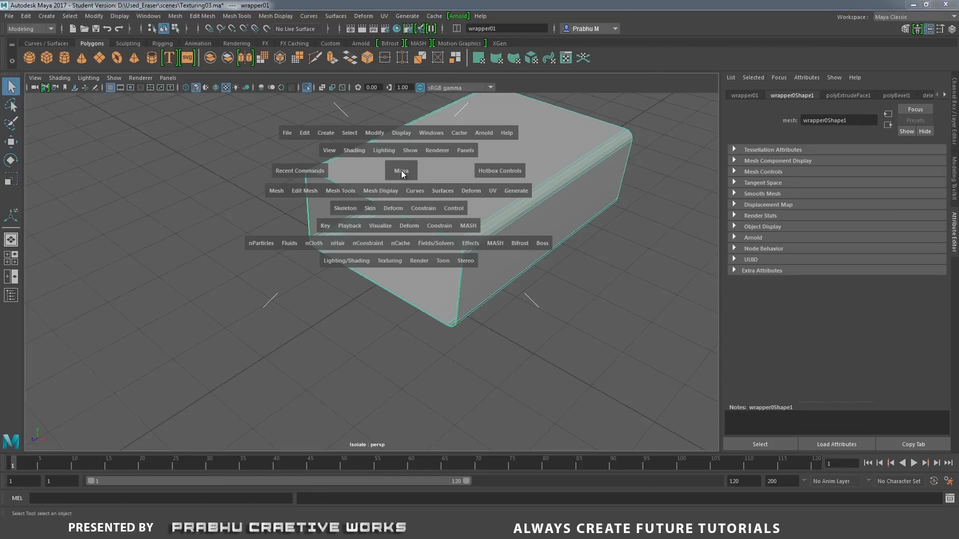
{"action": "left_click_drag", "start_coordinate": [385, 173], "coordinate": [378, 175]}
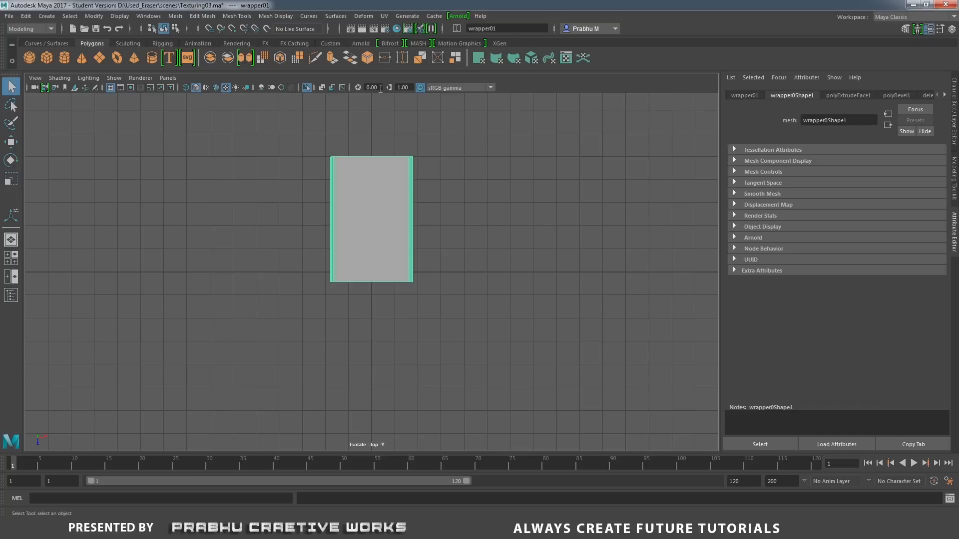
{"action": "left_click", "coordinate": [384, 16]}
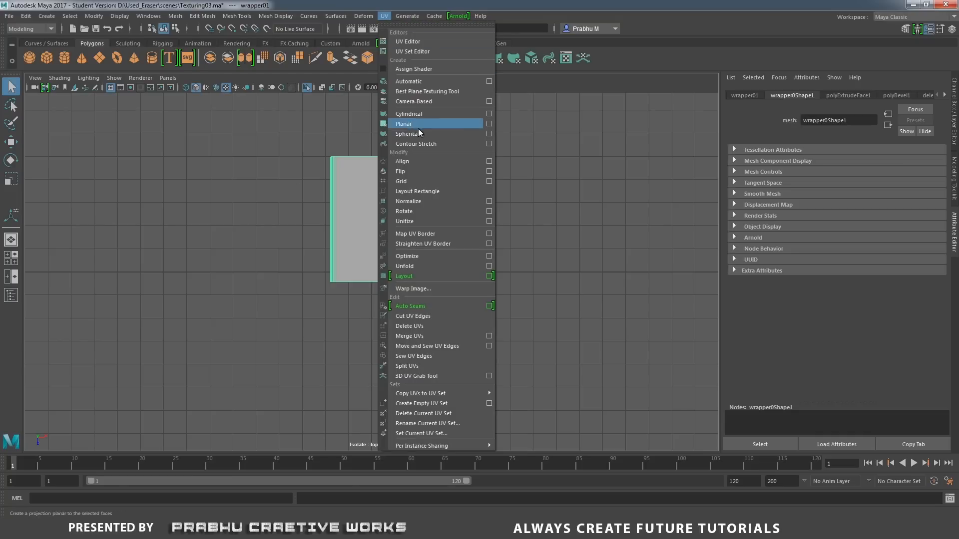
{"action": "left_click", "coordinate": [489, 123]}
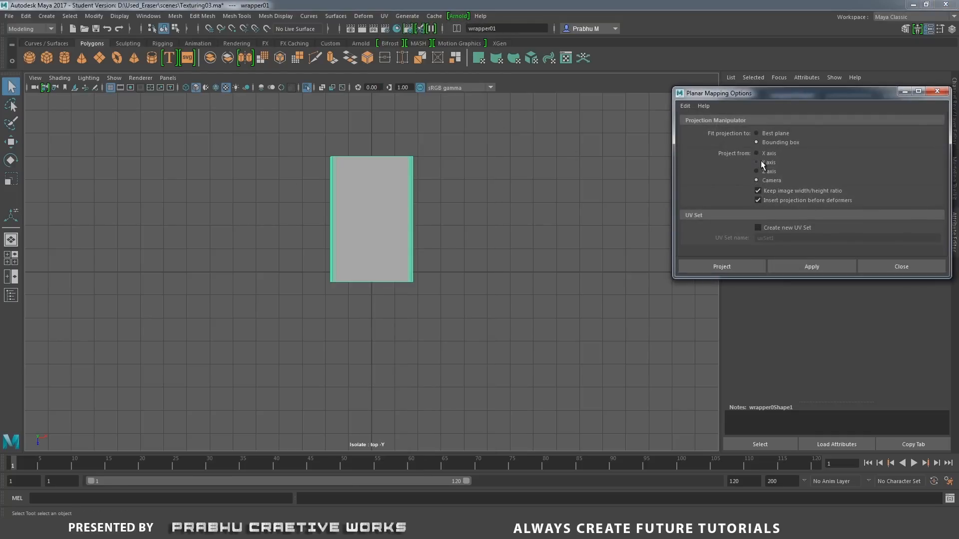
{"action": "left_click", "coordinate": [738, 264]}
{"action": "right_click_drag", "start_coordinate": [412, 188], "coordinate": [456, 169]}
{"action": "key", "text": "space"}
{"action": "left_click_drag", "start_coordinate": [437, 187], "coordinate": [437, 158]}
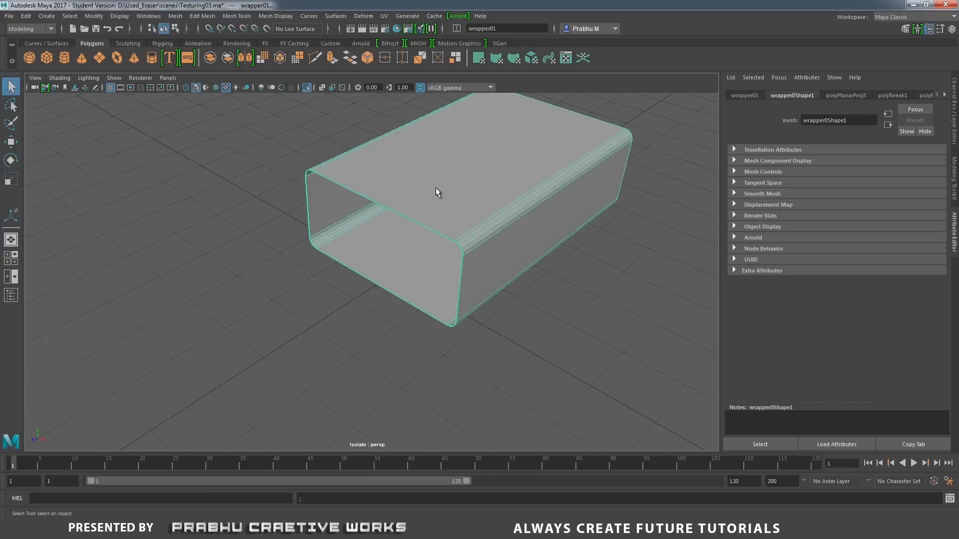
Open the UV Editor to show the wrapper's UVs beside the perspective view.
{"action": "middle_click_drag", "start_coordinate": [434, 188], "coordinate": [383, 202], "text": "alt"}
{"action": "left_click", "coordinate": [384, 15]}
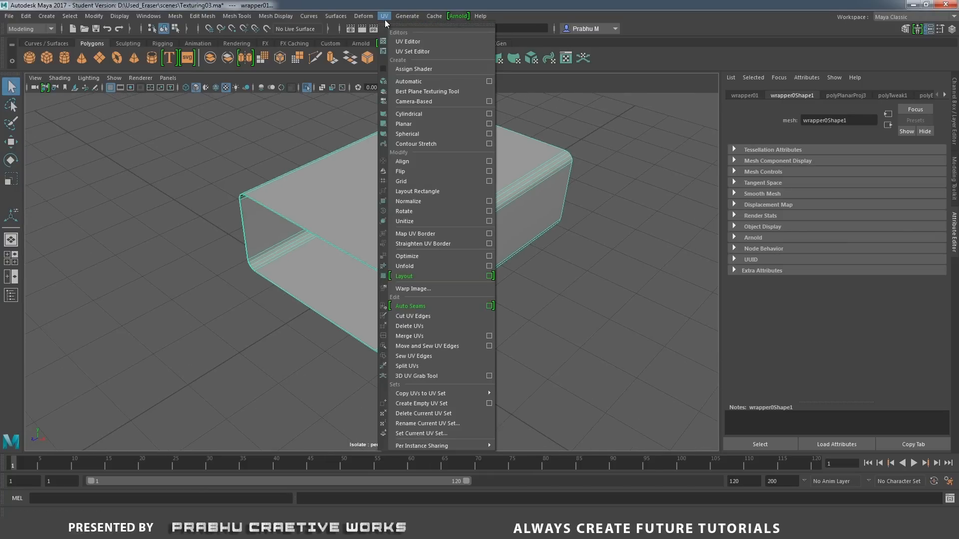
{"action": "left_click", "coordinate": [409, 41]}
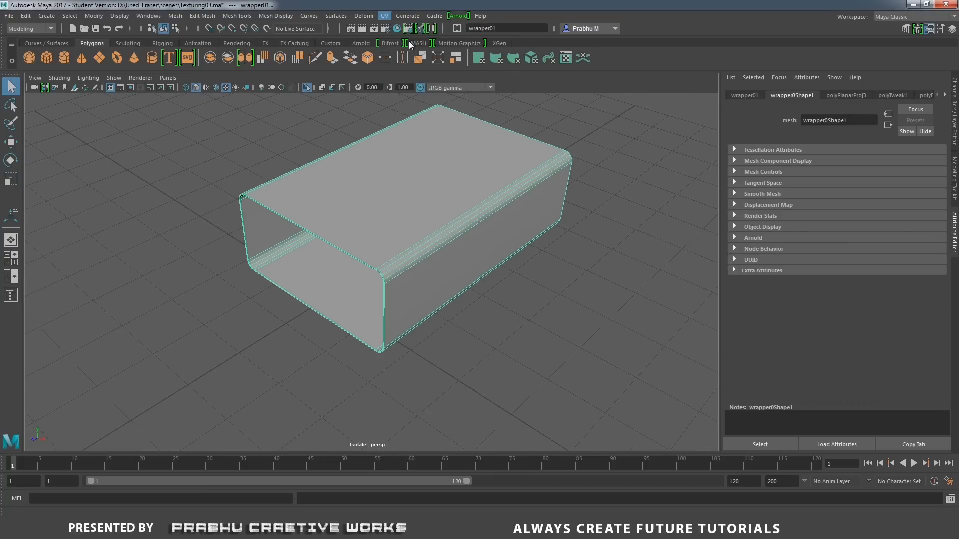
{"action": "left_click_drag", "start_coordinate": [712, 155], "coordinate": [721, 148]}
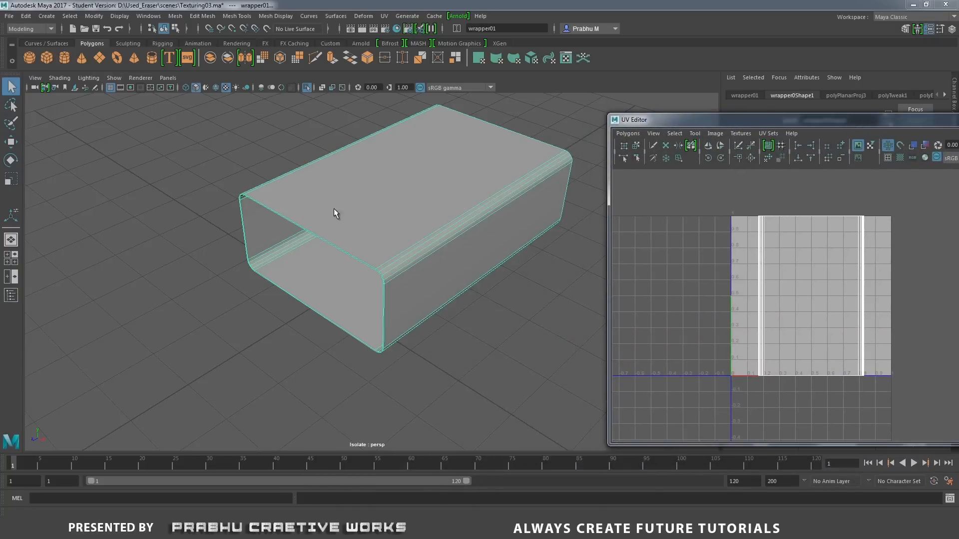
Select the edge loops around the wrapper's two open ends and cut the UVs along them.
{"action": "left_click", "coordinate": [322, 215]}
{"action": "left_click_drag", "start_coordinate": [322, 215], "coordinate": [434, 298], "text": "alt"}
{"action": "scroll", "coordinate": [380, 246], "scroll_direction": "up", "scroll_amount": 3}
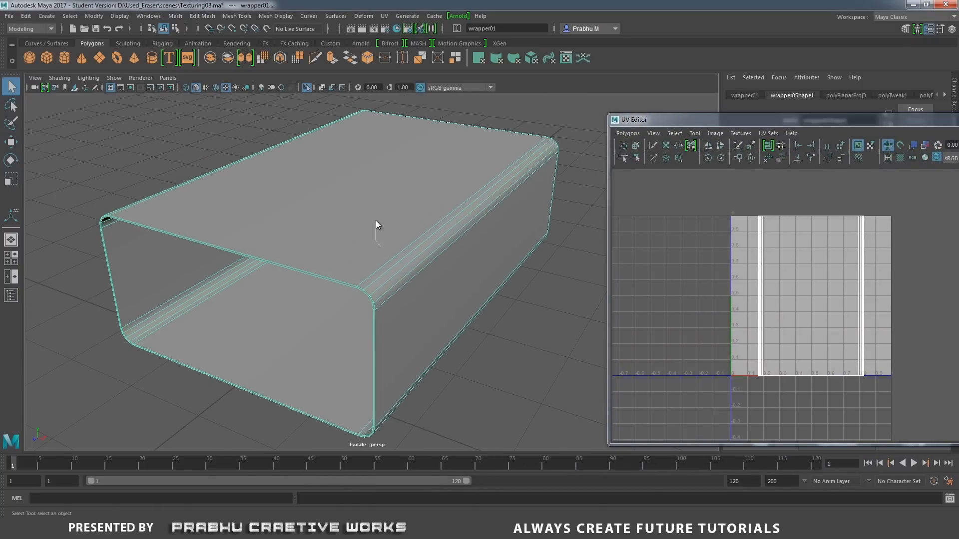
{"action": "right_click_drag", "start_coordinate": [375, 225], "coordinate": [379, 216]}
{"action": "left_click", "coordinate": [345, 272]}
{"action": "left_click_drag", "start_coordinate": [344, 271], "coordinate": [359, 244], "text": "alt"}
{"action": "scroll", "coordinate": [359, 245], "scroll_direction": "down", "scroll_amount": 4}
{"action": "middle_click_drag", "start_coordinate": [407, 250], "coordinate": [309, 210], "text": "alt"}
{"action": "left_click_drag", "start_coordinate": [411, 259], "coordinate": [479, 314], "text": "alt"}
{"action": "scroll", "coordinate": [465, 317], "scroll_direction": "up", "scroll_amount": 2}
{"action": "left_click", "coordinate": [466, 317]}
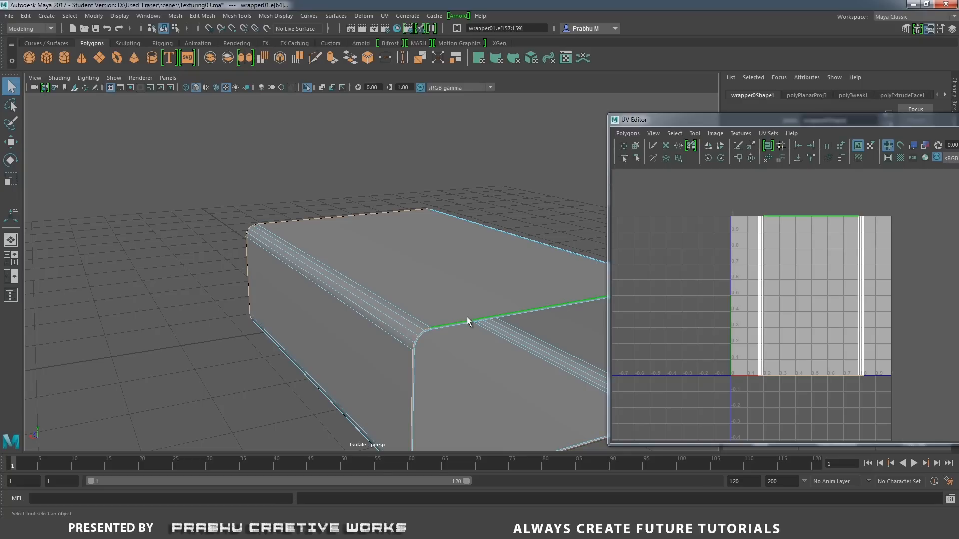
{"action": "left_click", "coordinate": [739, 149]}
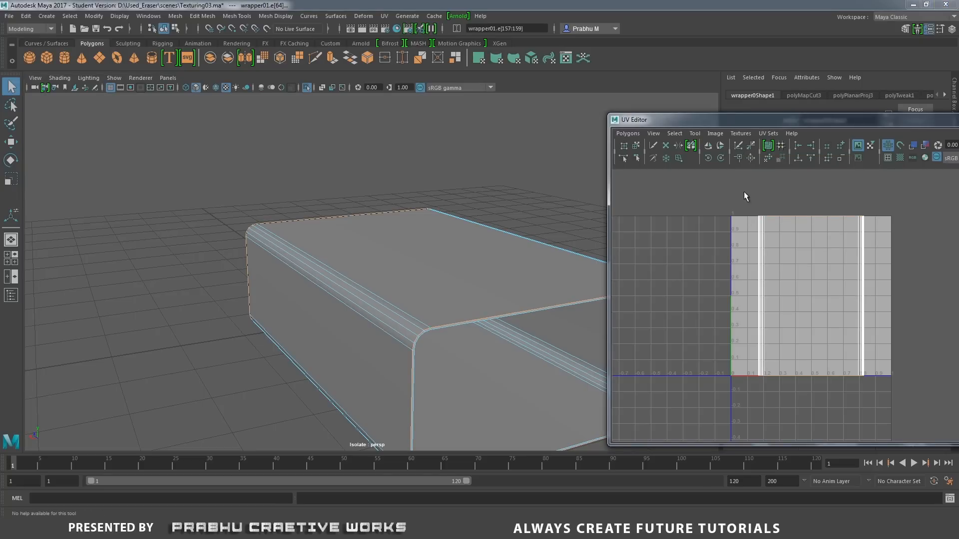
Select the UV shell of the wrapper's inner faces from an inner rim UV and move it left, outside the 0–1 tile.
{"action": "left_click_drag", "start_coordinate": [459, 278], "coordinate": [443, 291], "text": "alt"}
{"action": "scroll", "coordinate": [490, 327], "scroll_direction": "up", "scroll_amount": 3}
{"action": "right_click_drag", "start_coordinate": [422, 237], "coordinate": [507, 231]}
{"action": "left_click", "coordinate": [404, 242]}
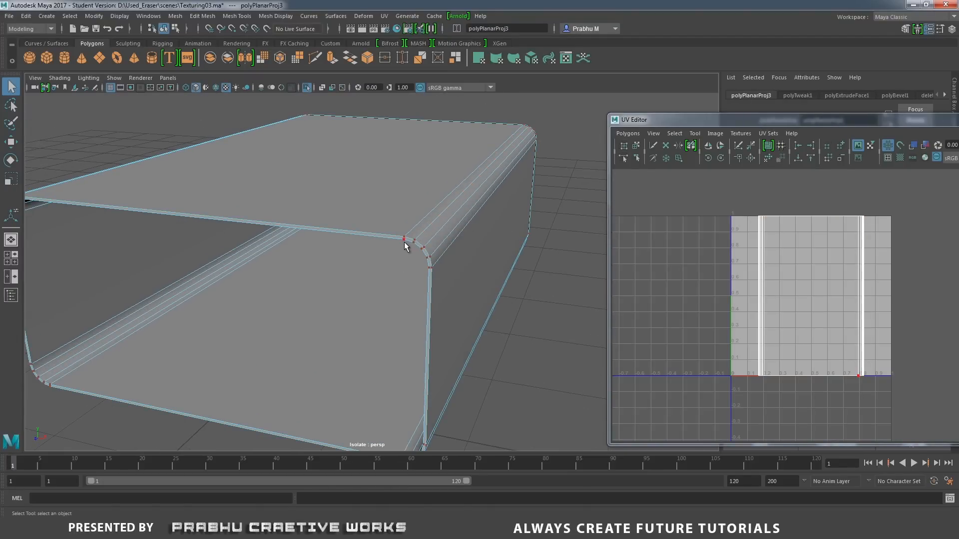
{"action": "right_click_drag", "start_coordinate": [404, 242], "coordinate": [557, 307], "text": "alt"}
{"action": "left_click", "coordinate": [558, 306]}
{"action": "left_click", "coordinate": [480, 152]}
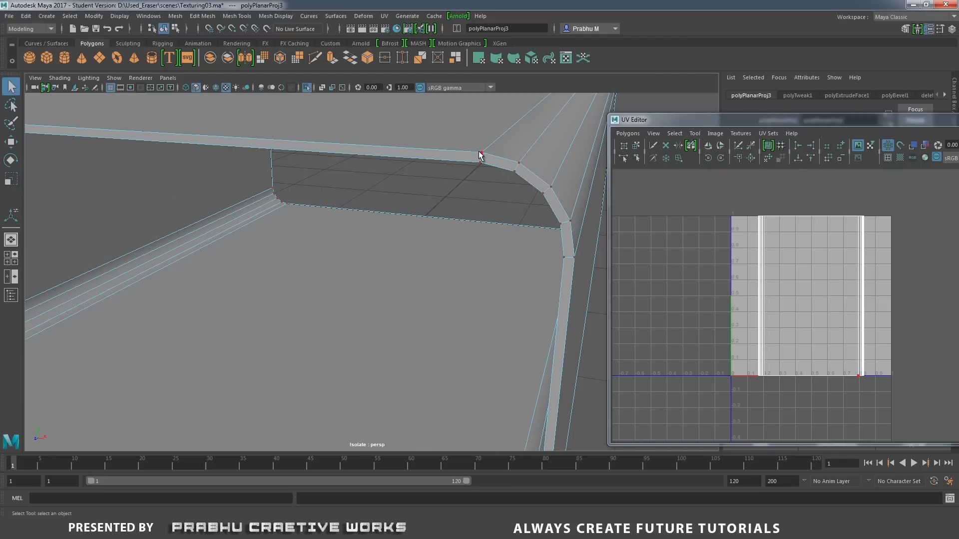
{"action": "left_click", "coordinate": [479, 162]}
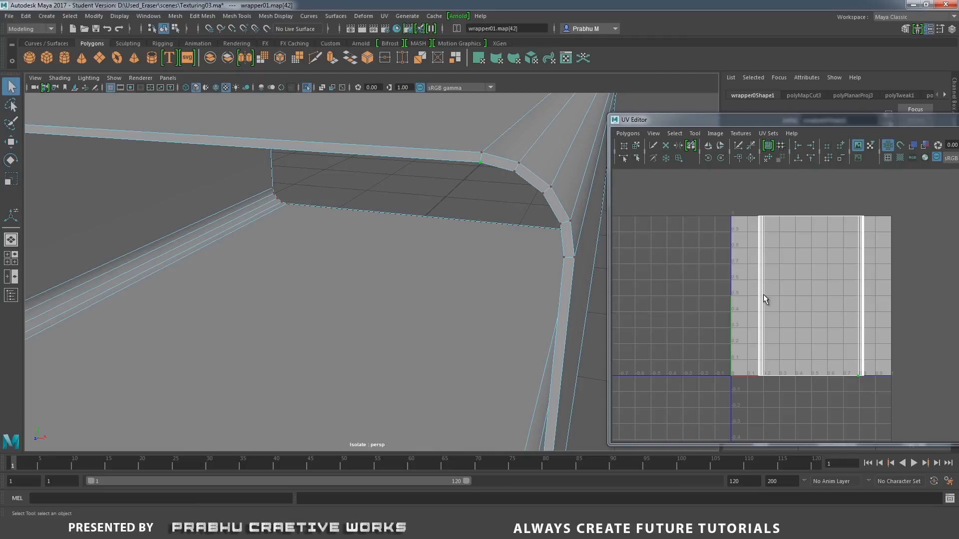
{"action": "right_click_drag", "start_coordinate": [751, 269], "coordinate": [799, 262], "text": "alt"}
{"action": "key", "text": "w"}
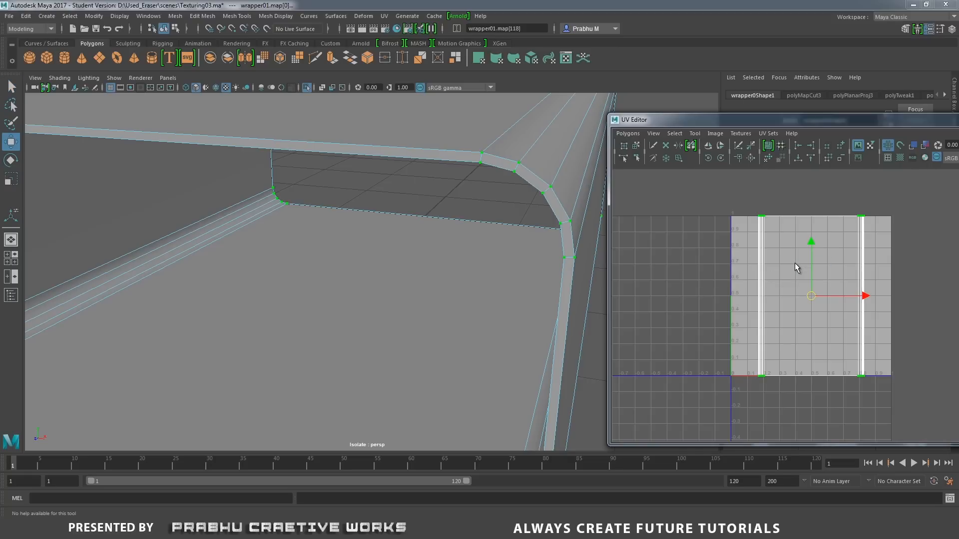
{"action": "right_click_drag", "start_coordinate": [830, 317], "coordinate": [689, 300], "text": "alt"}
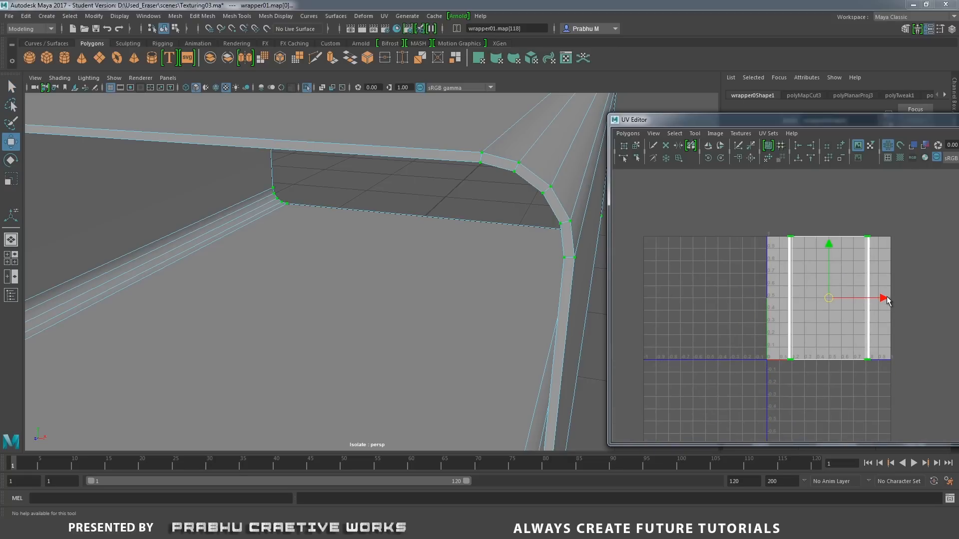
{"action": "left_click_drag", "start_coordinate": [883, 299], "coordinate": [742, 318]}
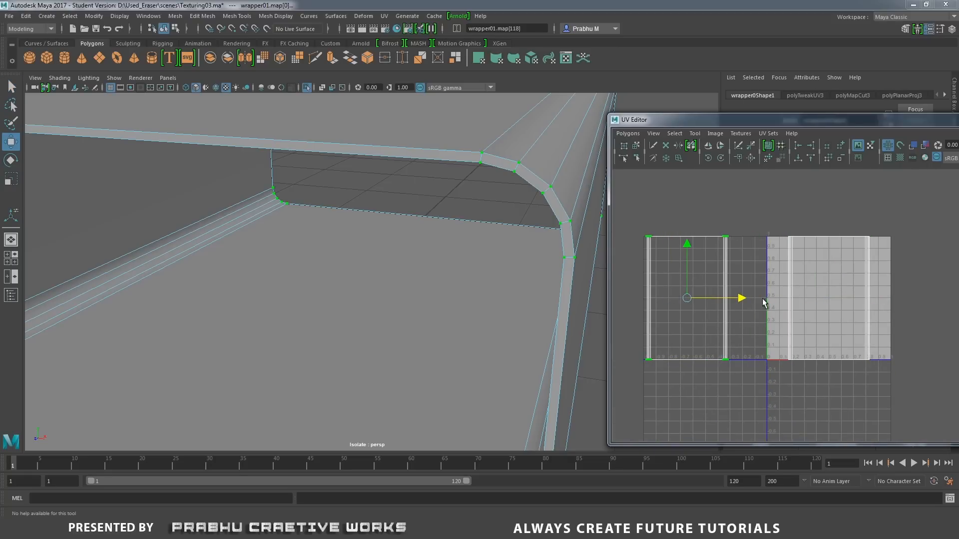
Select the lengthwise edge along the lower inside corner of the wrapper.
{"action": "right_click_drag", "start_coordinate": [415, 304], "coordinate": [288, 260], "text": "alt"}
{"action": "middle_click_drag", "start_coordinate": [289, 260], "coordinate": [378, 238], "text": "alt"}
{"action": "right_click_drag", "start_coordinate": [379, 238], "coordinate": [332, 207]}
{"action": "left_click", "coordinate": [256, 308]}
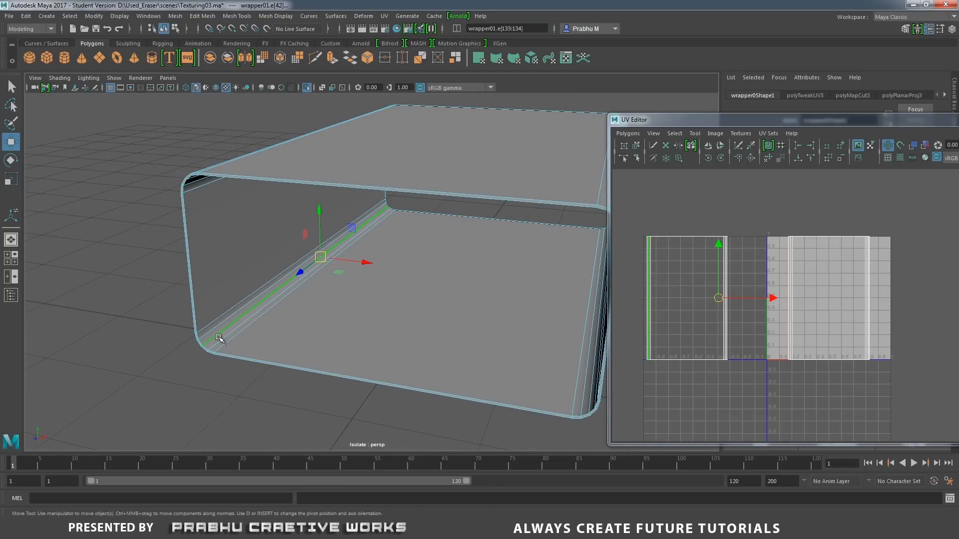
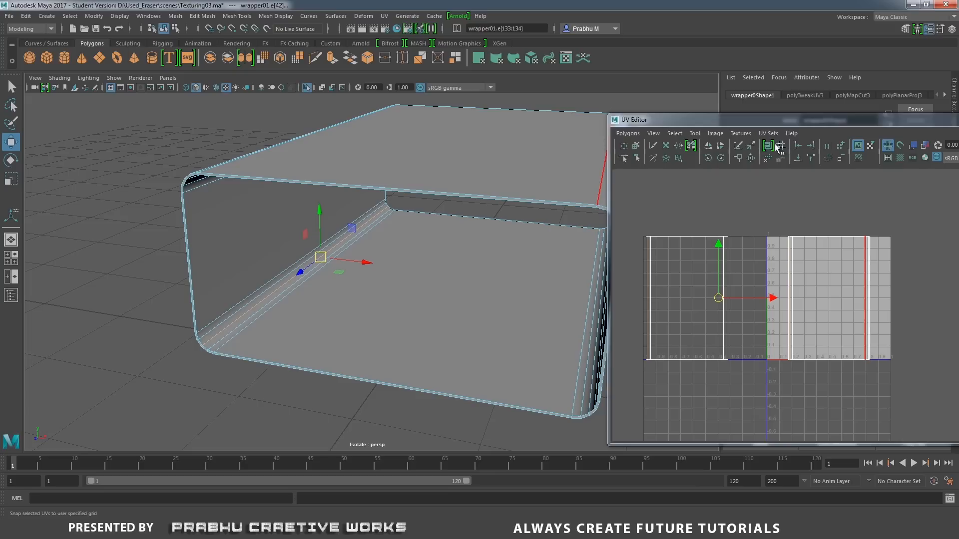
Cut the UVs along the selected lengthwise edges and unfold the wrapper's outer shell in the 0–1 tile.
{"action": "left_click", "coordinate": [739, 148]}
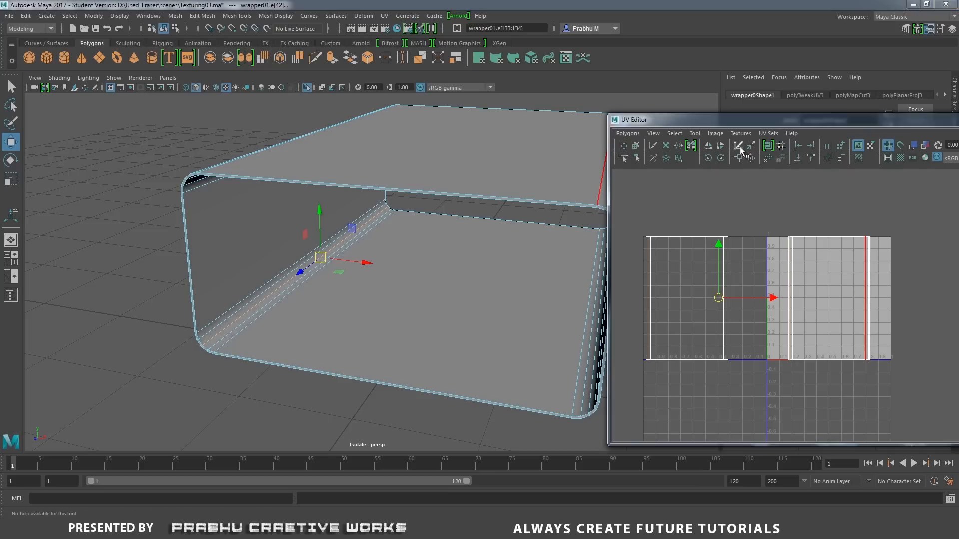
{"action": "right_click_drag", "start_coordinate": [787, 237], "coordinate": [757, 214]}
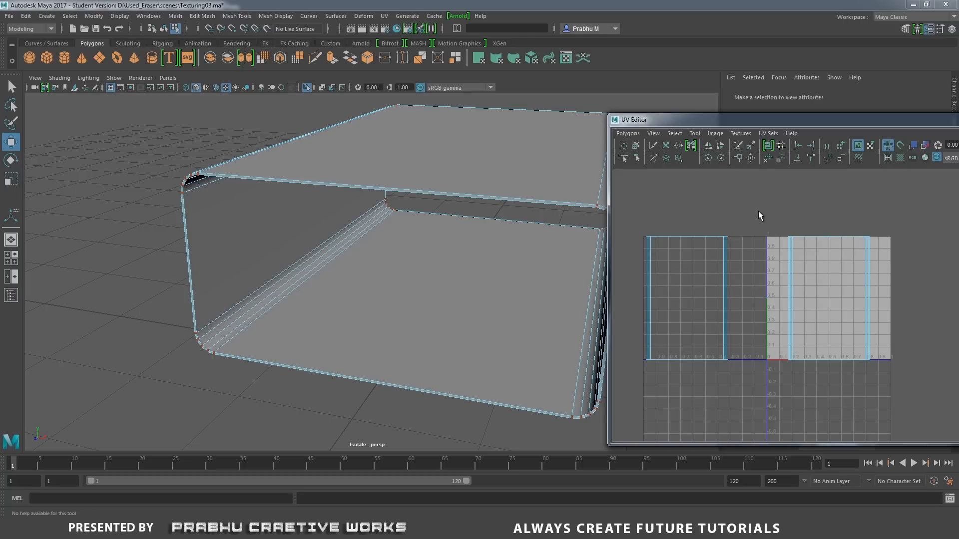
{"action": "left_click_drag", "start_coordinate": [764, 210], "coordinate": [914, 381]}
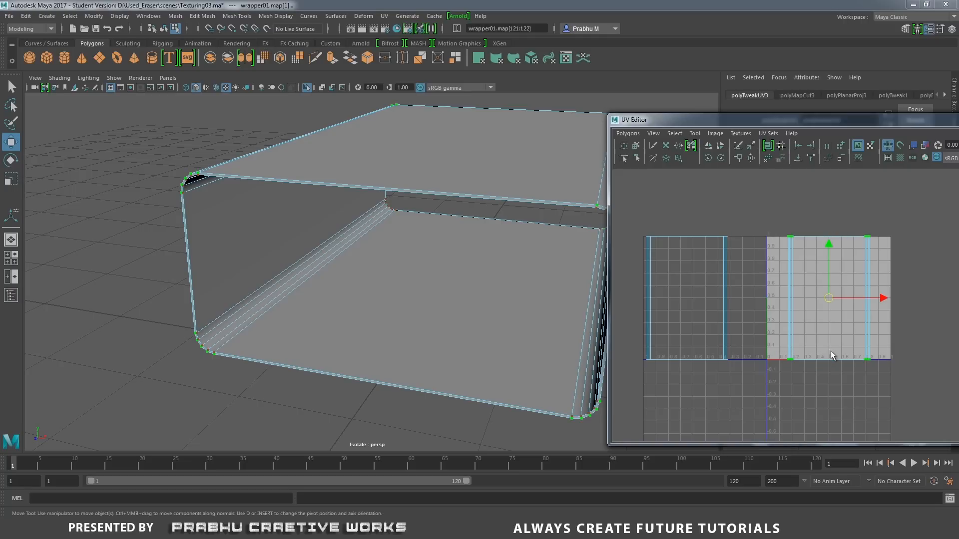
{"action": "right_click_drag", "start_coordinate": [827, 365], "coordinate": [829, 310], "text": "shift"}
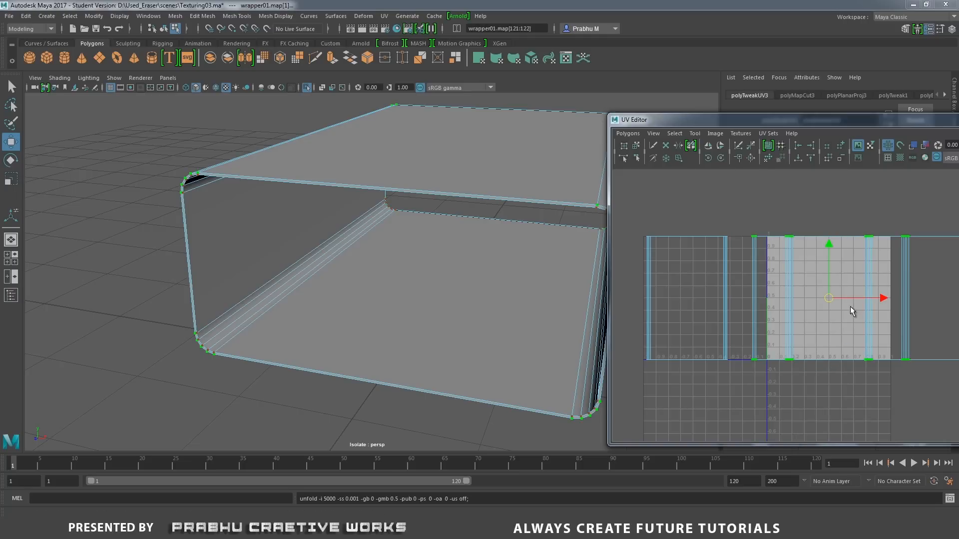
Scale the unfolded outer shell down uniformly and fit it into the upper half of the 0–1 tile.
{"action": "middle_click_drag", "start_coordinate": [845, 307], "coordinate": [724, 324], "text": "alt"}
{"action": "mouse_move", "coordinate": [724, 323]}
{"action": "right_mouse_down", "text": "alt"}
{"action": "mouse_move", "coordinate": [734, 347]}
{"action": "mouse_move", "coordinate": [729, 332]}
{"action": "right_mouse_up", "text": "alt"}
{"action": "middle_click_drag", "start_coordinate": [729, 332], "coordinate": [790, 330], "text": "alt"}
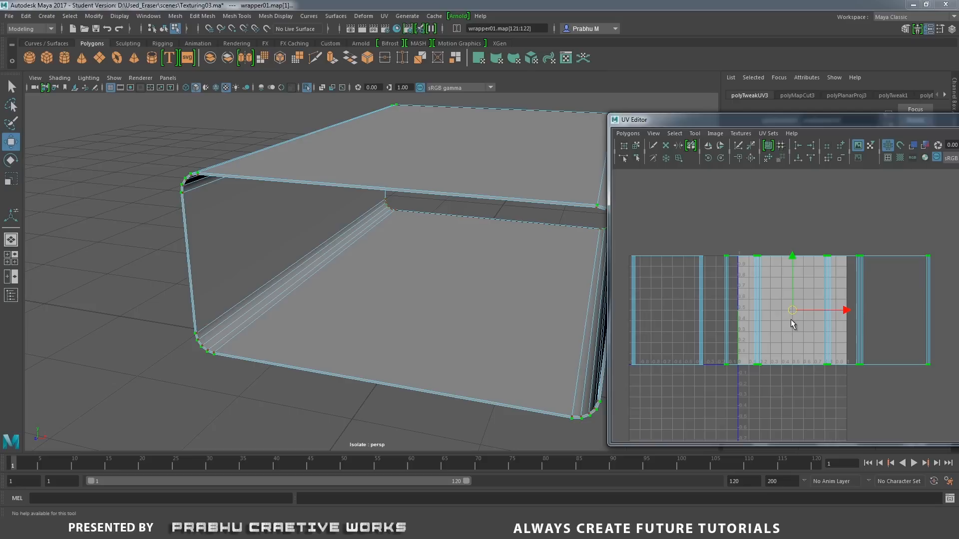
{"action": "key", "text": "r"}
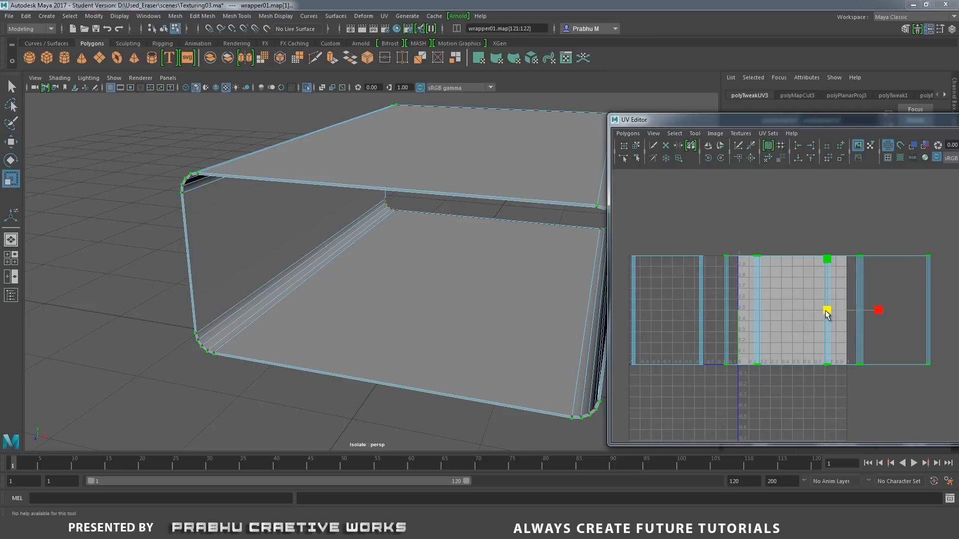
{"action": "left_click_drag", "start_coordinate": [827, 314], "coordinate": [794, 292]}
{"action": "key", "text": "w"}
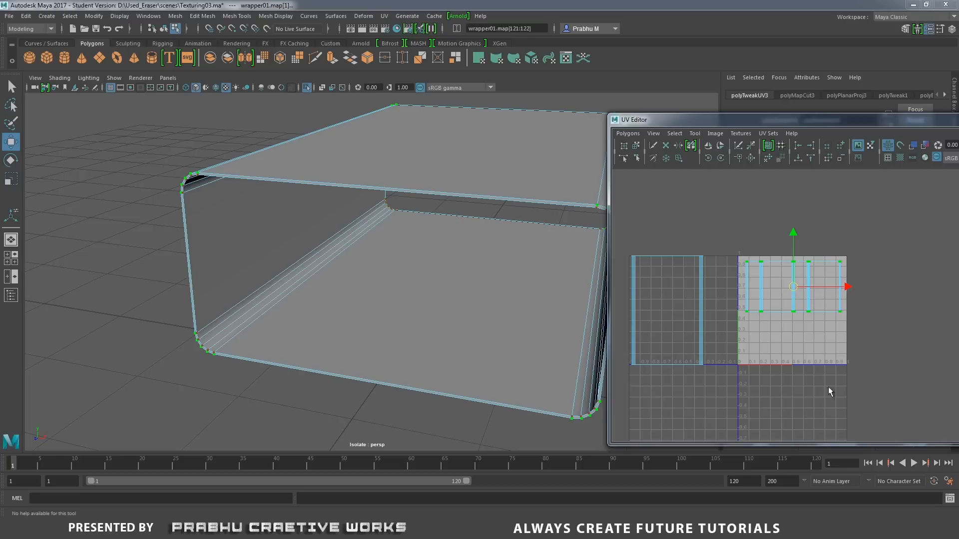
{"action": "key", "text": "r"}
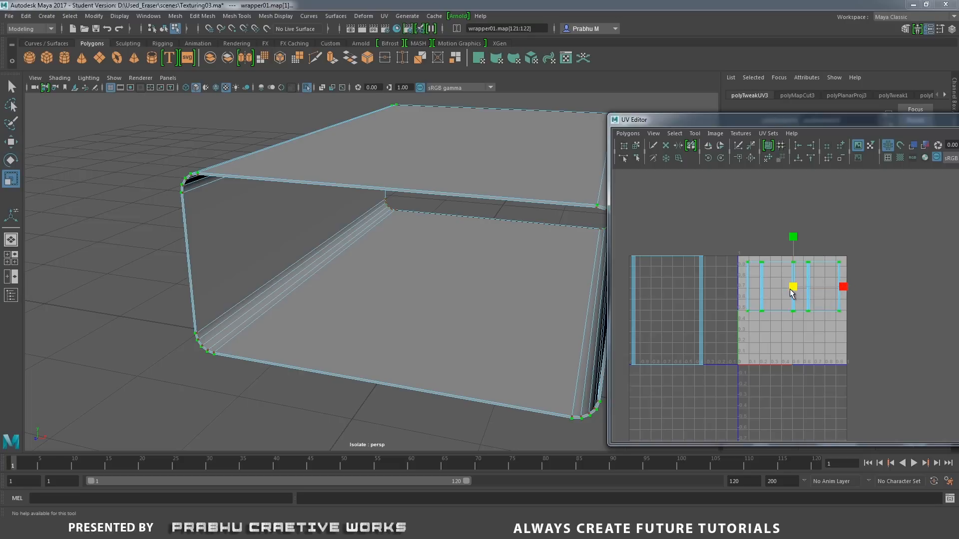
{"action": "left_click_drag", "start_coordinate": [792, 292], "coordinate": [794, 284]}
{"action": "key", "text": "w"}
Select all UVs of the inner-face shell outside the 0–1 tile and unfold it.
{"action": "left_click_drag", "start_coordinate": [625, 234], "coordinate": [716, 385]}
{"action": "right_click", "coordinate": [717, 387], "text": "shift"}
{"action": "left_click", "coordinate": [716, 348]}
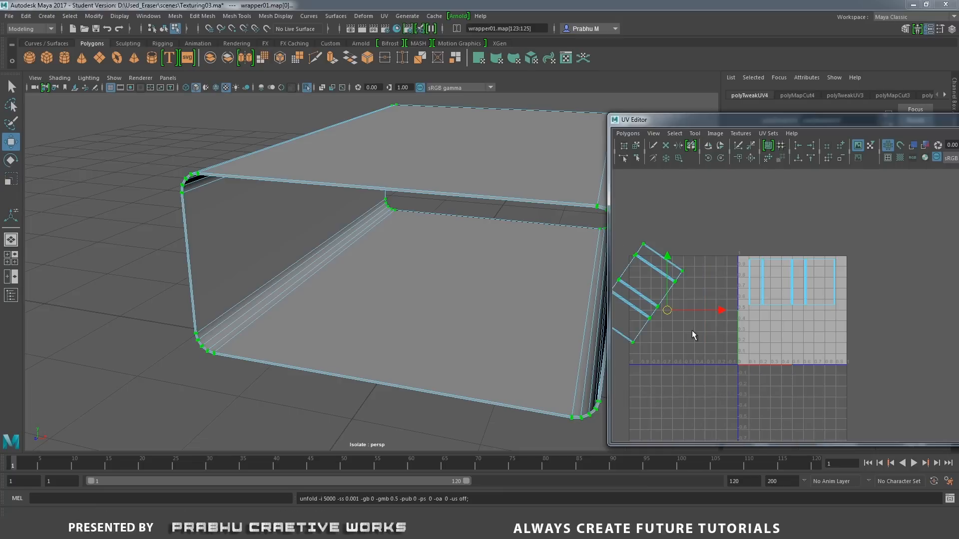
Rotate the unfolded inner shell level and place it in the lower half of the 0–1 tile, beneath the outer shell.
{"action": "middle_click_drag", "start_coordinate": [691, 331], "coordinate": [795, 338], "text": "alt"}
{"action": "key", "text": "e"}
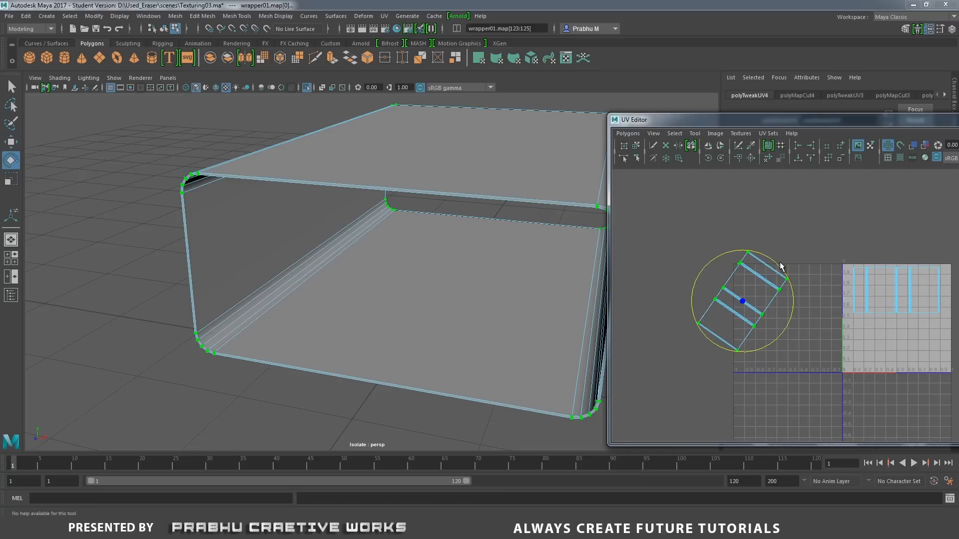
{"action": "left_click_drag", "start_coordinate": [780, 271], "coordinate": [895, 344]}
{"action": "key", "text": "w"}
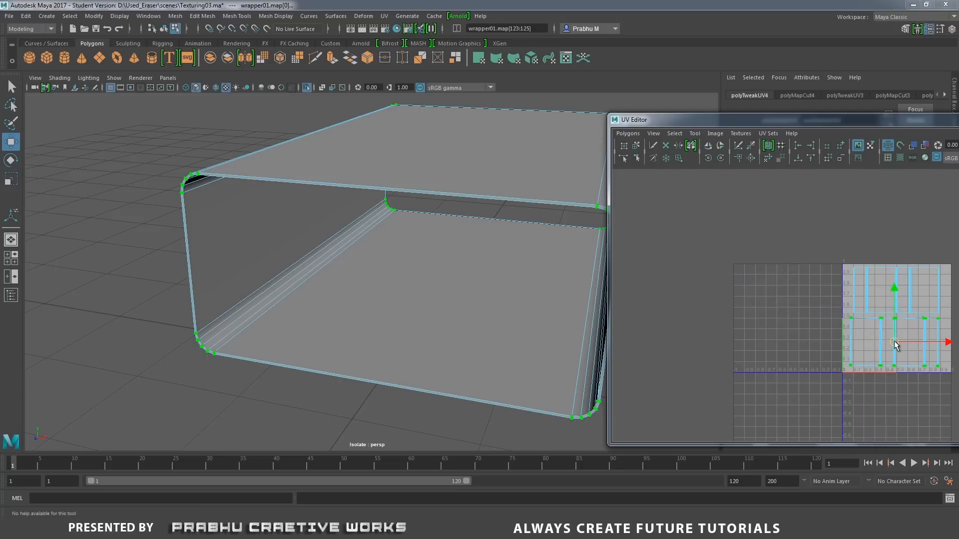
{"action": "middle_click_drag", "start_coordinate": [894, 344], "coordinate": [755, 359], "text": "alt"}
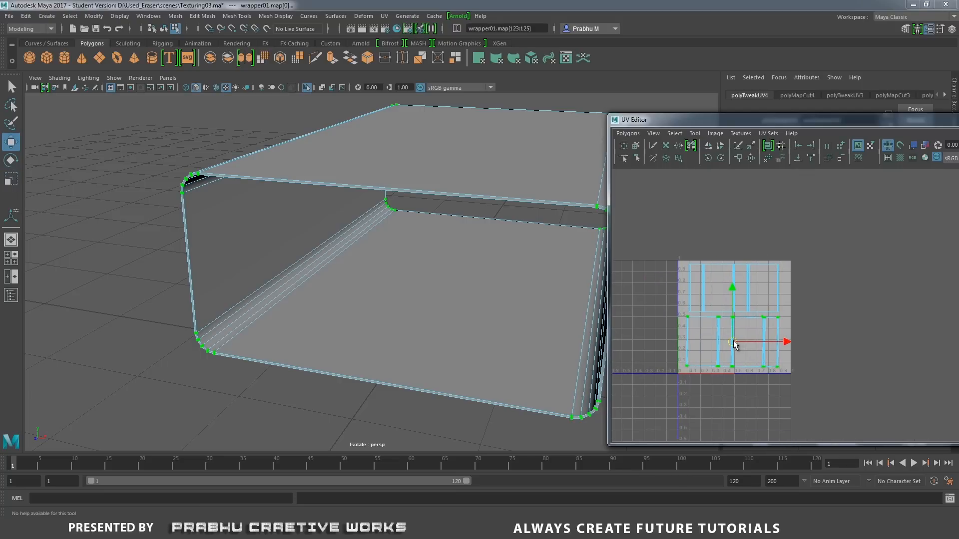
{"action": "mouse_move", "coordinate": [733, 342]}
{"action": "left_mouse_down"}
{"action": "mouse_move", "coordinate": [791, 342]}
{"action": "mouse_move", "coordinate": [735, 341]}
{"action": "left_mouse_up"}
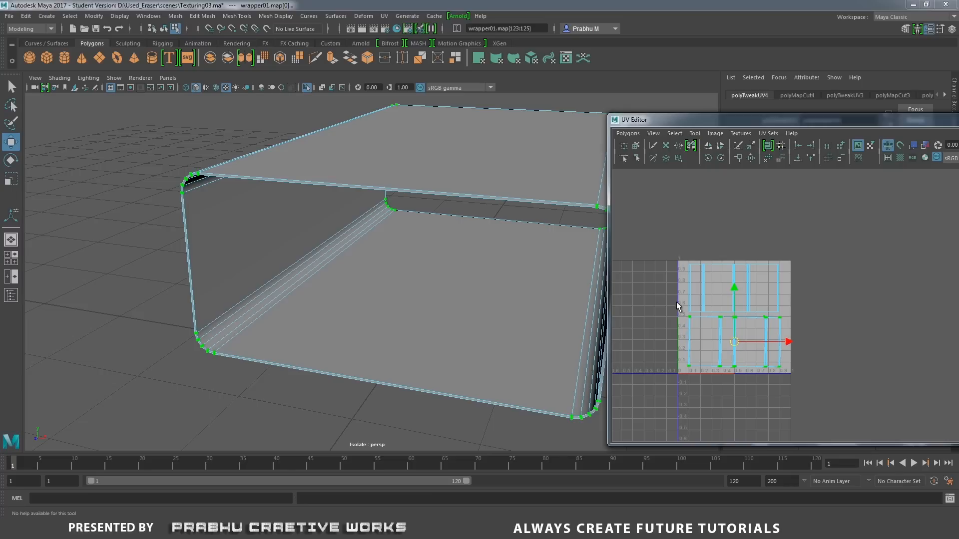
{"action": "left_click", "coordinate": [661, 268]}
Select the wrapper's large top face to check where it lies in the UV layout.
{"action": "right_click_drag", "start_coordinate": [728, 299], "coordinate": [786, 280], "text": "alt"}
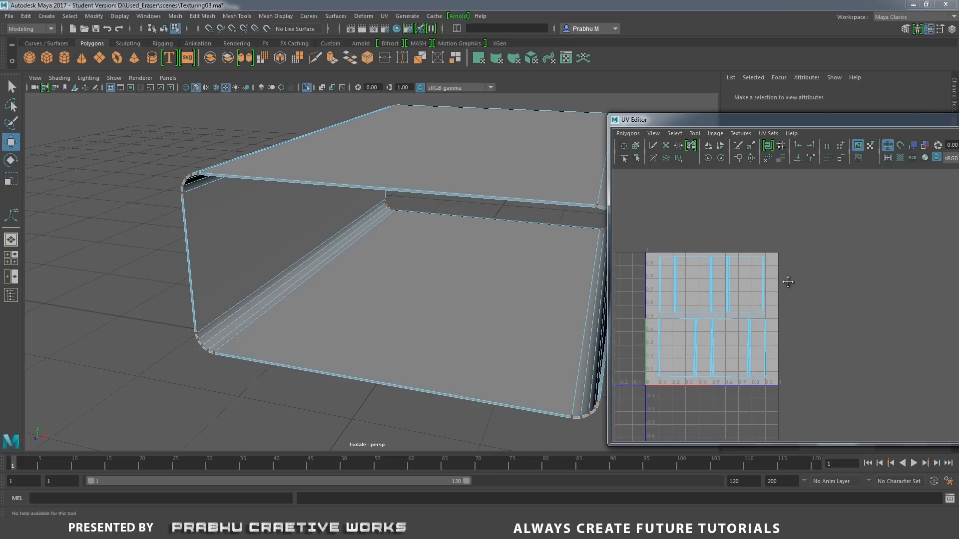
{"action": "middle_click_drag", "start_coordinate": [786, 280], "coordinate": [880, 266], "text": "alt"}
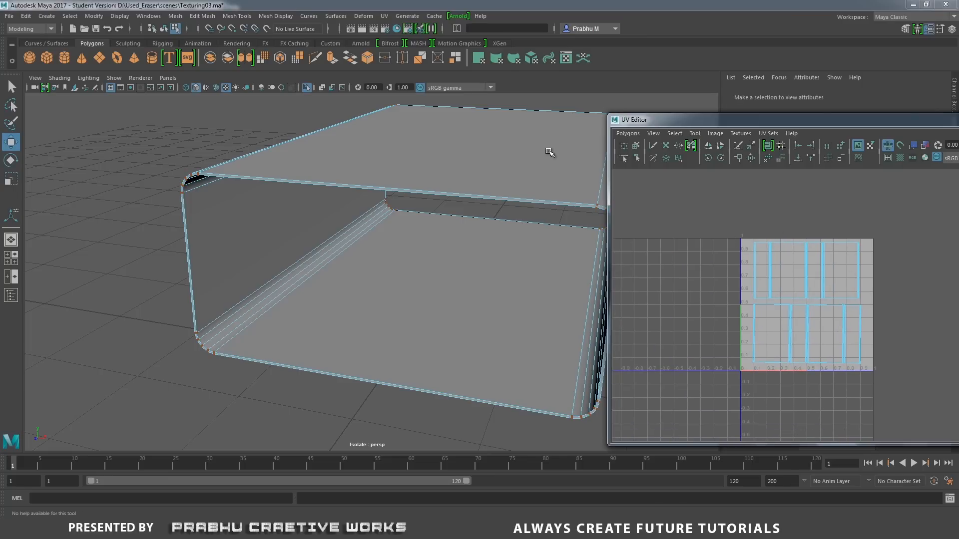
{"action": "middle_click_drag", "start_coordinate": [520, 178], "coordinate": [434, 185], "text": "alt"}
{"action": "left_click_drag", "start_coordinate": [434, 185], "coordinate": [475, 154], "text": "alt"}
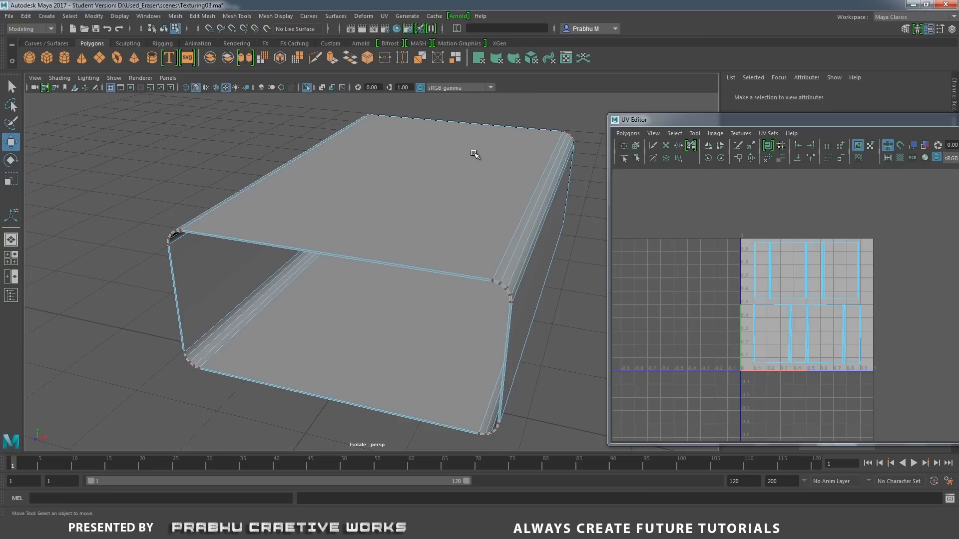
{"action": "right_click_drag", "start_coordinate": [475, 154], "coordinate": [468, 182]}
{"action": "left_click", "coordinate": [449, 177]}
{"action": "left_click", "coordinate": [533, 201], "text": "shift"}
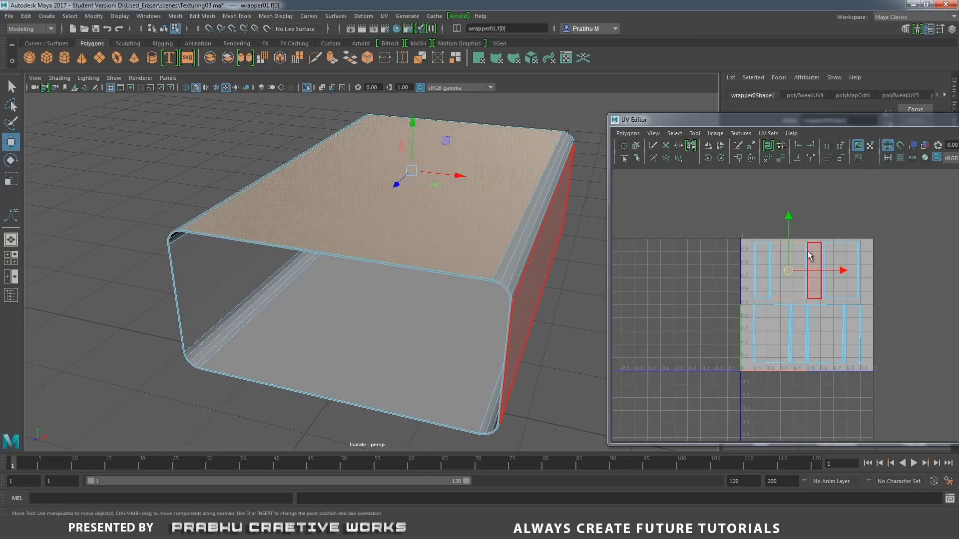
{"action": "left_click", "coordinate": [714, 230]}
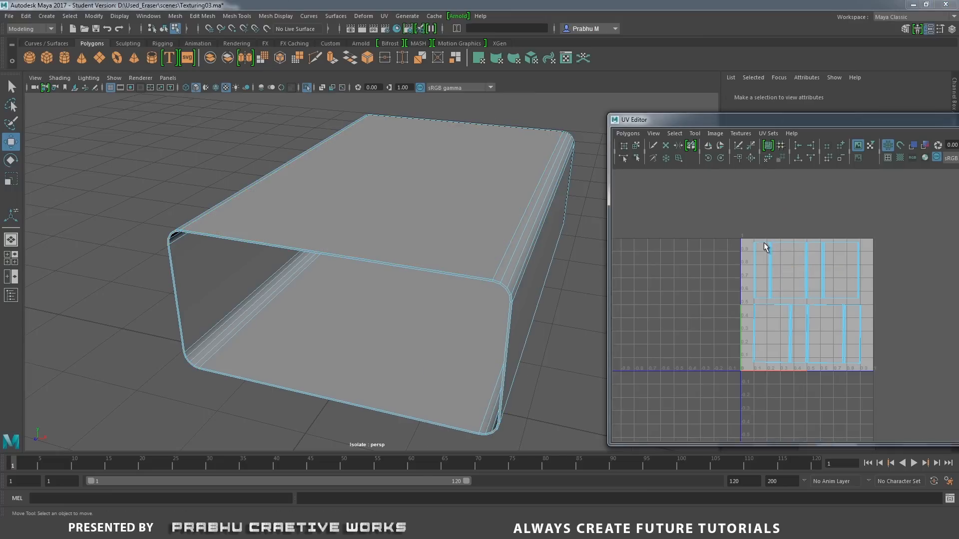
{"action": "middle_click_drag", "start_coordinate": [764, 252], "coordinate": [718, 240], "text": "alt"}
{"action": "right_click_drag", "start_coordinate": [718, 241], "coordinate": [788, 231]}
Select all the wrapper's UVs and set up a UV snapshot named Wrapper_uv in the project's images folder.
{"action": "left_click_drag", "start_coordinate": [670, 187], "coordinate": [871, 367]}
{"action": "left_click", "coordinate": [628, 133]}
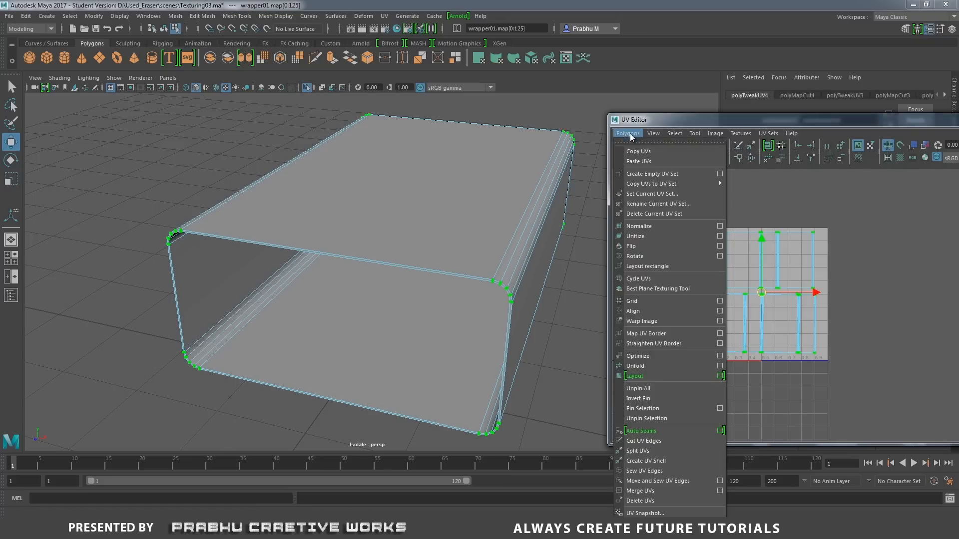
{"action": "left_click", "coordinate": [645, 513]}
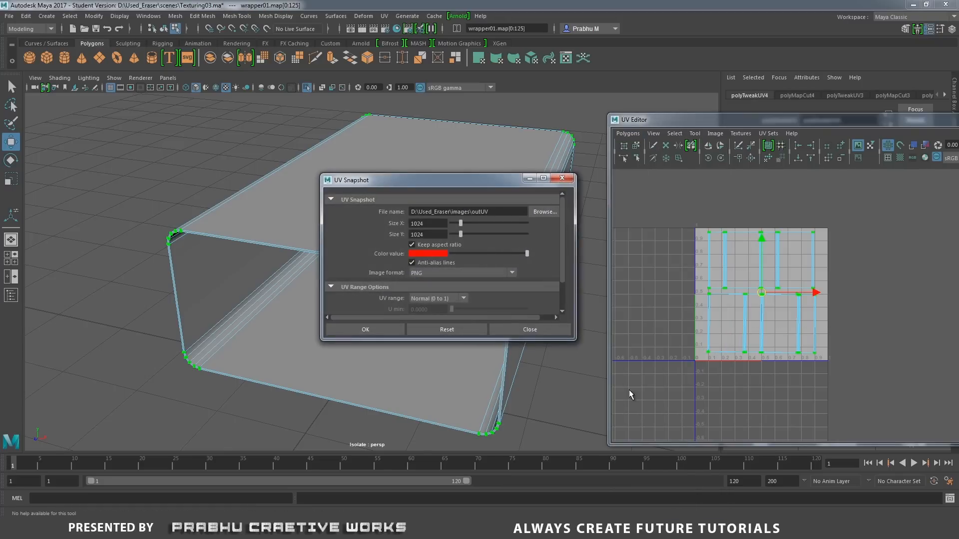
{"action": "left_click", "coordinate": [542, 212]}
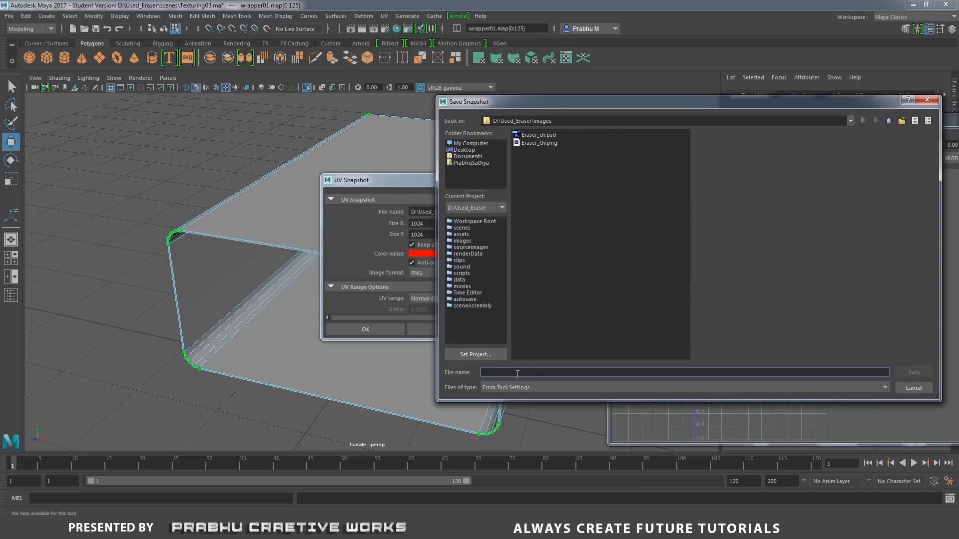
{"action": "type", "text": "Wrapper_uv"}
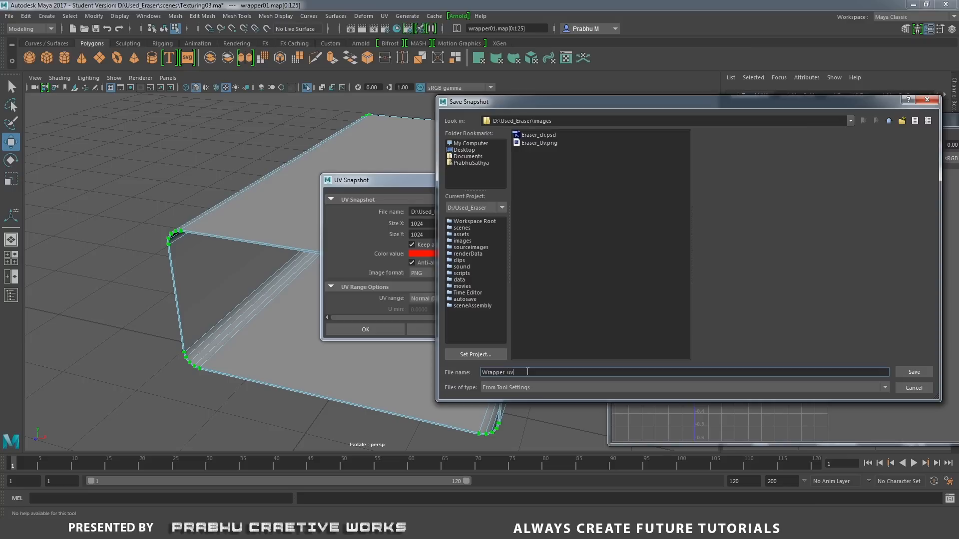
{"action": "left_click", "coordinate": [923, 372]}
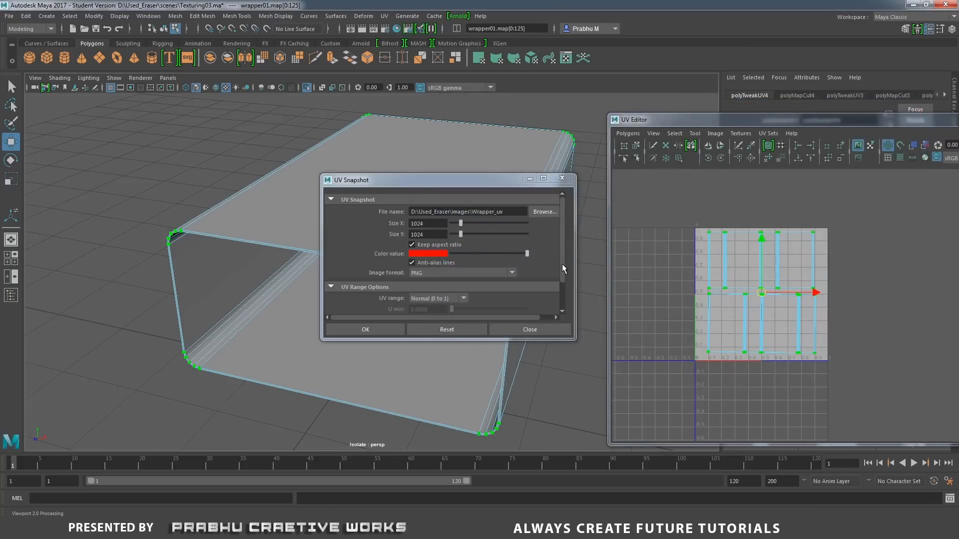
Export the UV snapshot at 1024 × 1024 in PNG format.
{"action": "double_click", "coordinate": [428, 222]}
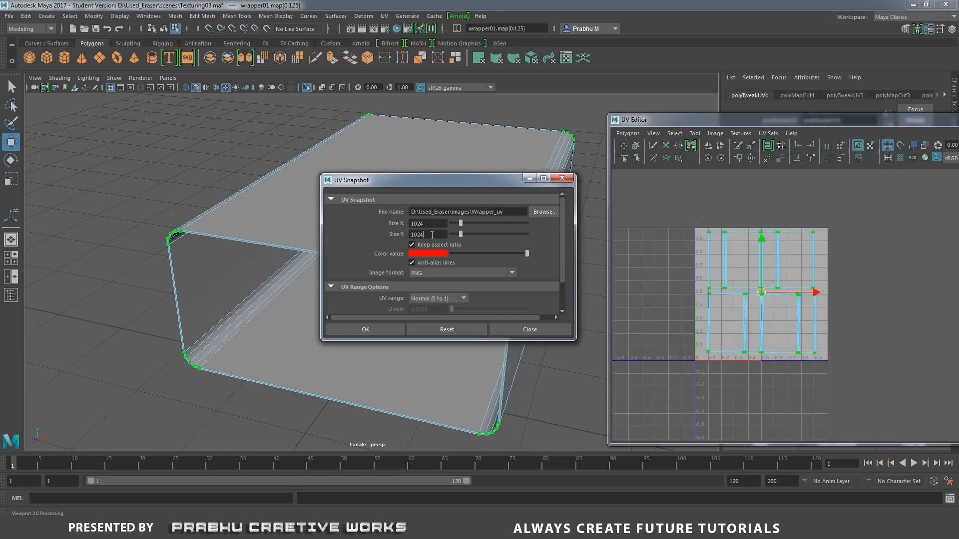
{"action": "double_click", "coordinate": [432, 235]}
{"action": "left_click", "coordinate": [428, 274]}
{"action": "left_click", "coordinate": [425, 353]}
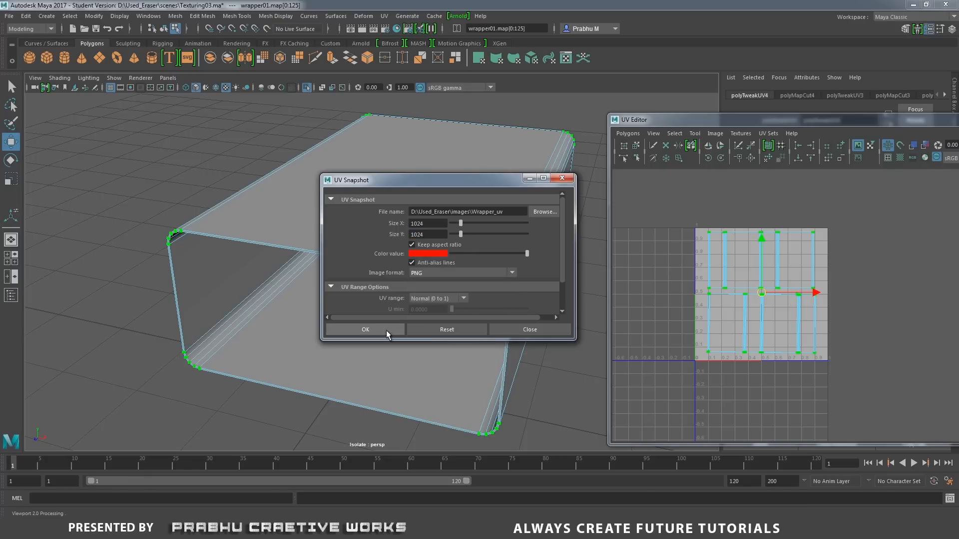
{"action": "left_click", "coordinate": [385, 330]}
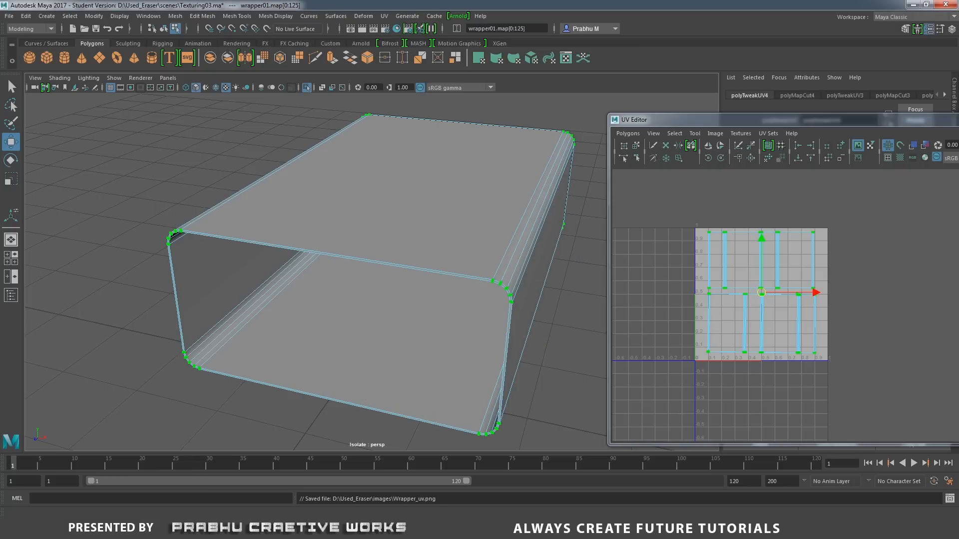
Switch to Photoshop, close Eraser_clr.psd and open the Wrapper_uv image from the images folder.
{"action": "mouse_move", "coordinate": [285, 532]}
{"action": "left_click", "coordinate": [297, 481]}
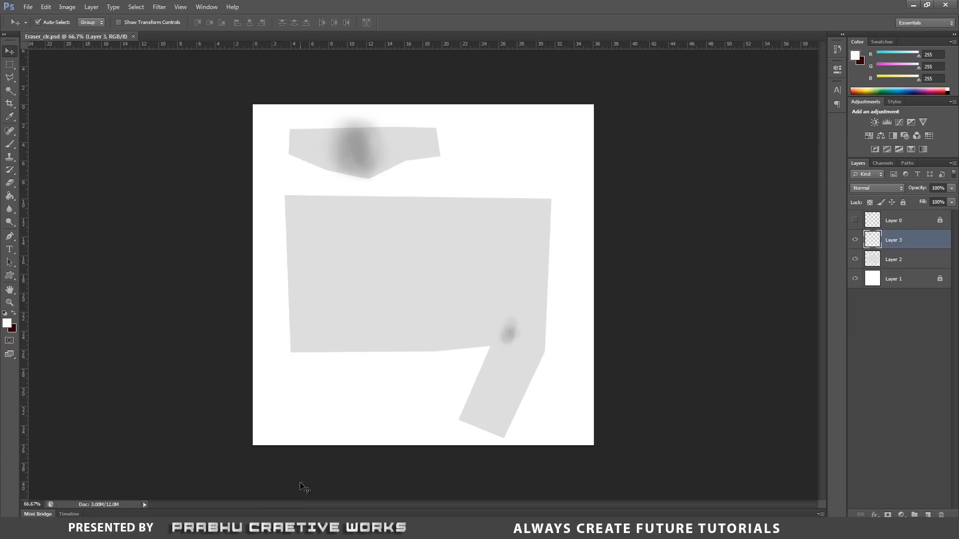
{"action": "left_click", "coordinate": [132, 36]}
{"action": "left_click", "coordinate": [28, 7]}
{"action": "left_click", "coordinate": [40, 29]}
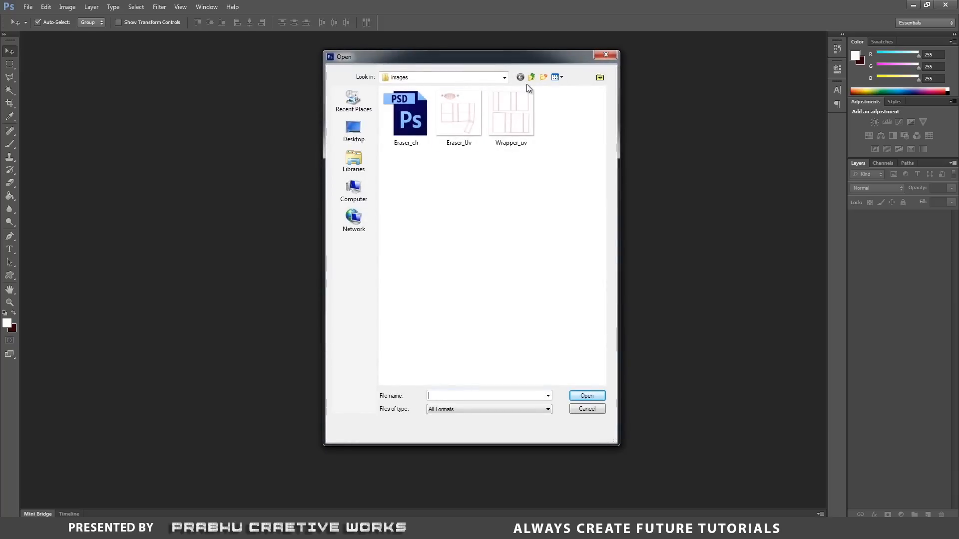
{"action": "left_click", "coordinate": [519, 118]}
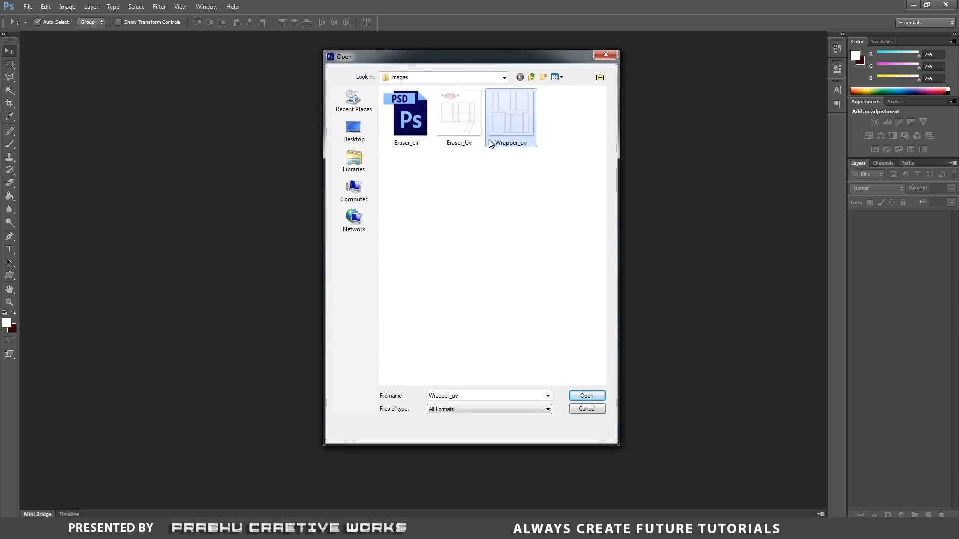
{"action": "left_click", "coordinate": [597, 396]}
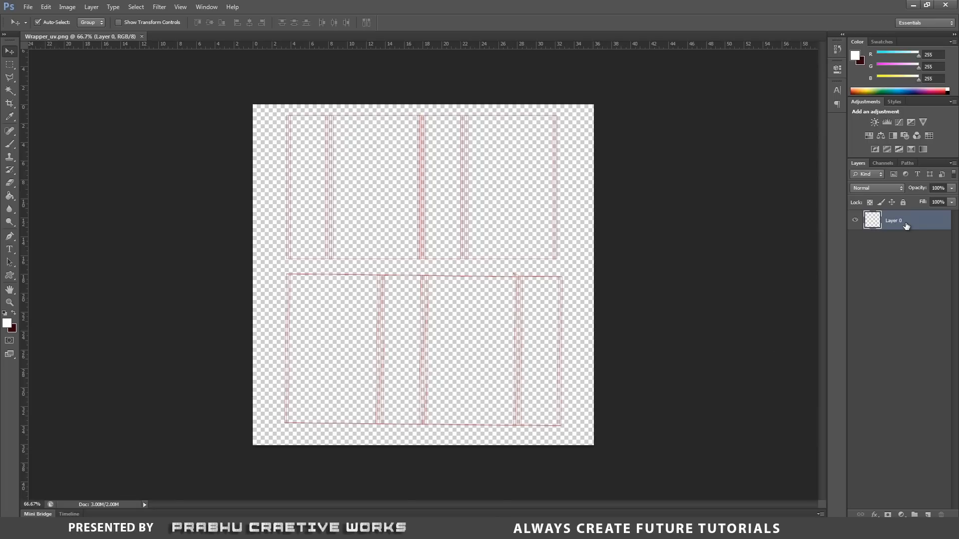
Lock everything on Layer 0, which holds the wrapper's UV lines.
{"action": "left_click", "coordinate": [903, 202]}
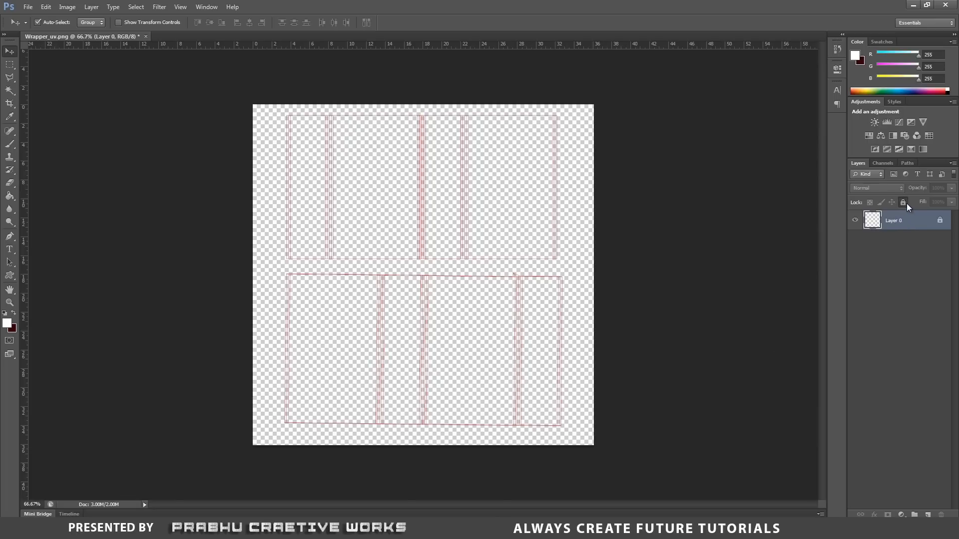
{"action": "left_click_drag", "start_coordinate": [422, 237], "coordinate": [429, 180]}
{"action": "left_click_drag", "start_coordinate": [416, 216], "coordinate": [320, 212]}
{"action": "left_click_drag", "start_coordinate": [378, 232], "coordinate": [599, 230]}
{"action": "left_click_drag", "start_coordinate": [514, 246], "coordinate": [237, 247]}
{"action": "left_click_drag", "start_coordinate": [390, 262], "coordinate": [587, 251]}
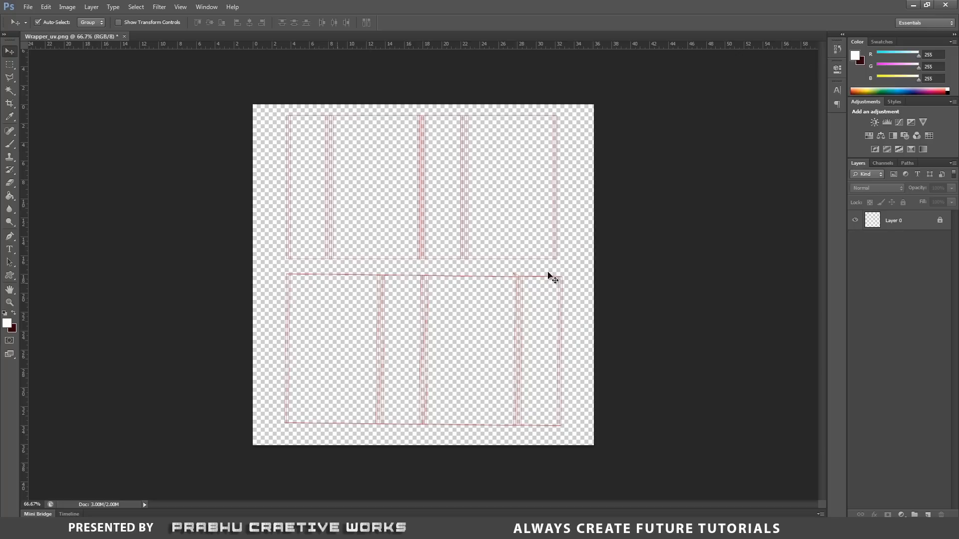
Add a new empty layer and place it beneath the locked Layer 0.
{"action": "left_click", "coordinate": [904, 225]}
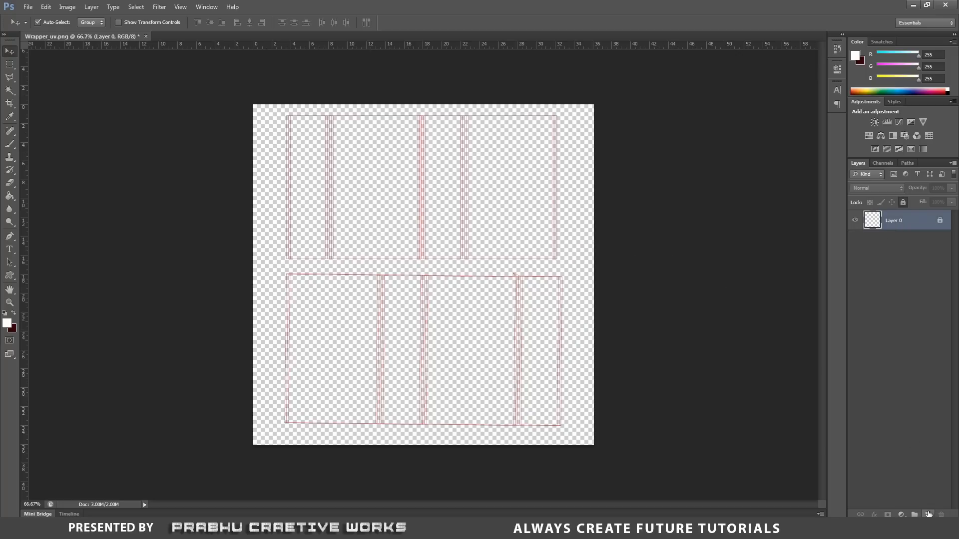
{"action": "left_click", "coordinate": [928, 514]}
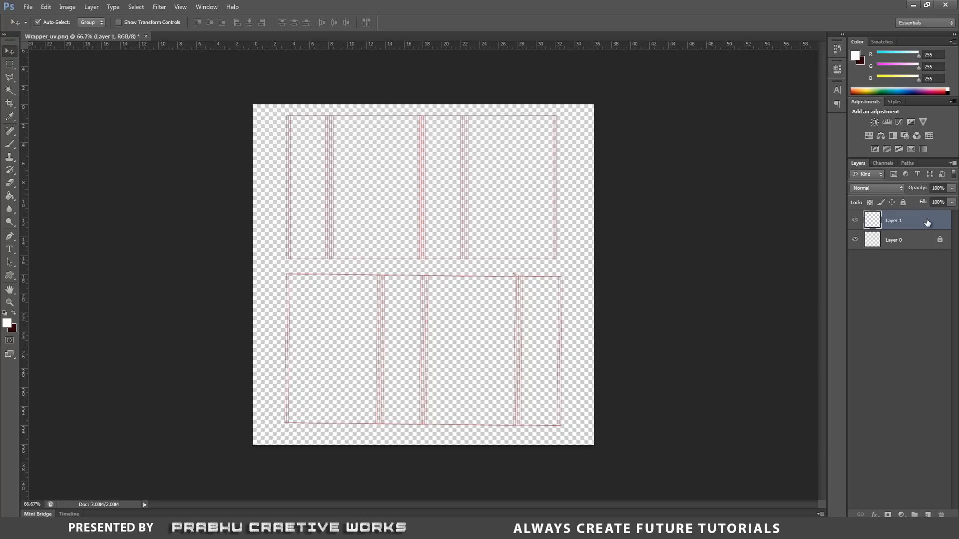
{"action": "left_click_drag", "start_coordinate": [918, 227], "coordinate": [896, 255]}
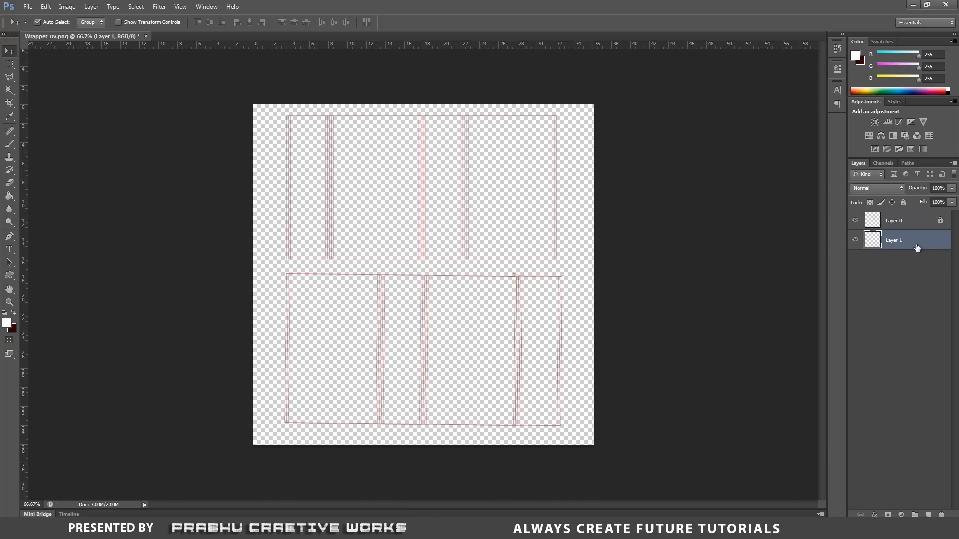
Fill Layer 1 with solid white using the Paint Bucket tool and lock the whole layer.
{"action": "left_click", "coordinate": [9, 196]}
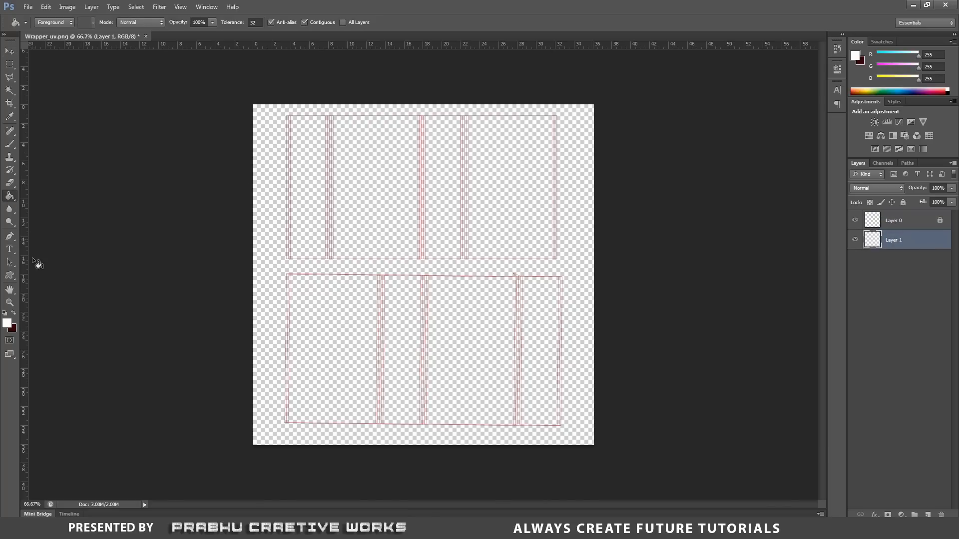
{"action": "left_click", "coordinate": [7, 323]}
{"action": "left_click_drag", "start_coordinate": [682, 203], "coordinate": [660, 154]}
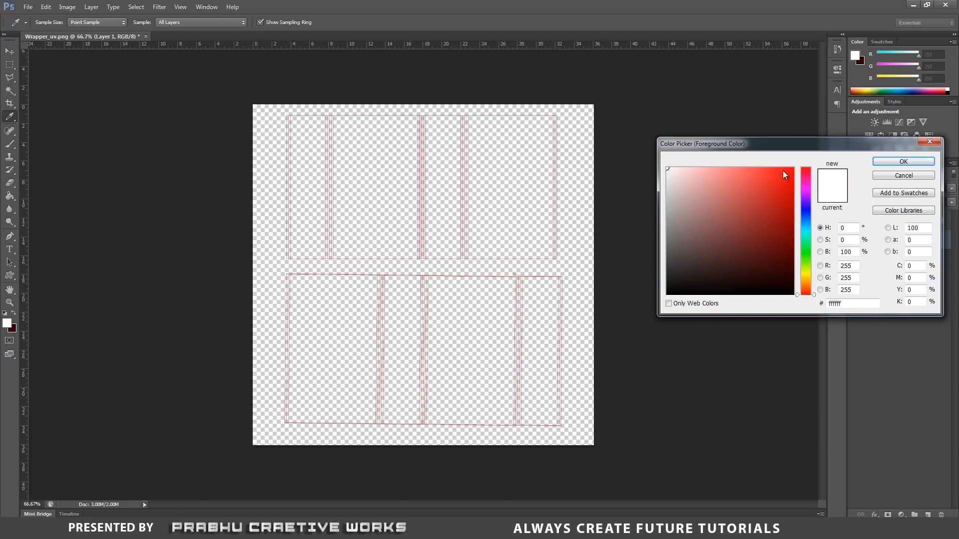
{"action": "left_click", "coordinate": [903, 162]}
{"action": "left_click", "coordinate": [445, 240]}
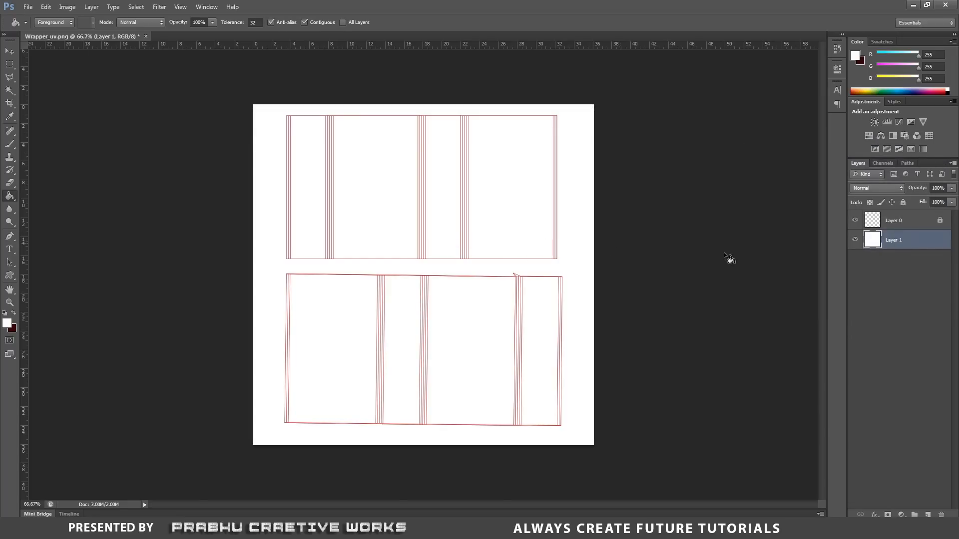
{"action": "left_click", "coordinate": [903, 203]}
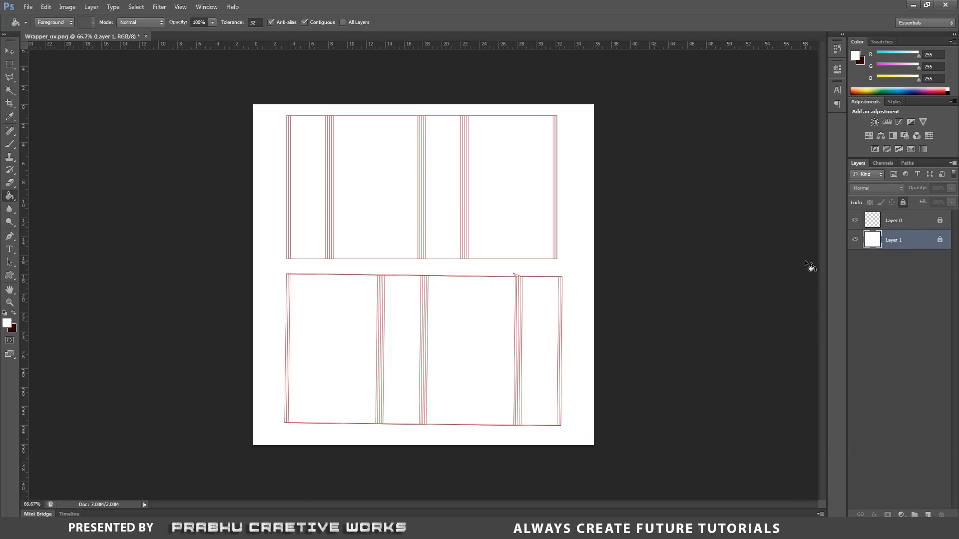
Add a new layer above Layer 1 and outline the lower wrapper UV shell with a slightly larger Polygonal Lasso selection.
{"action": "left_click", "coordinate": [10, 79]}
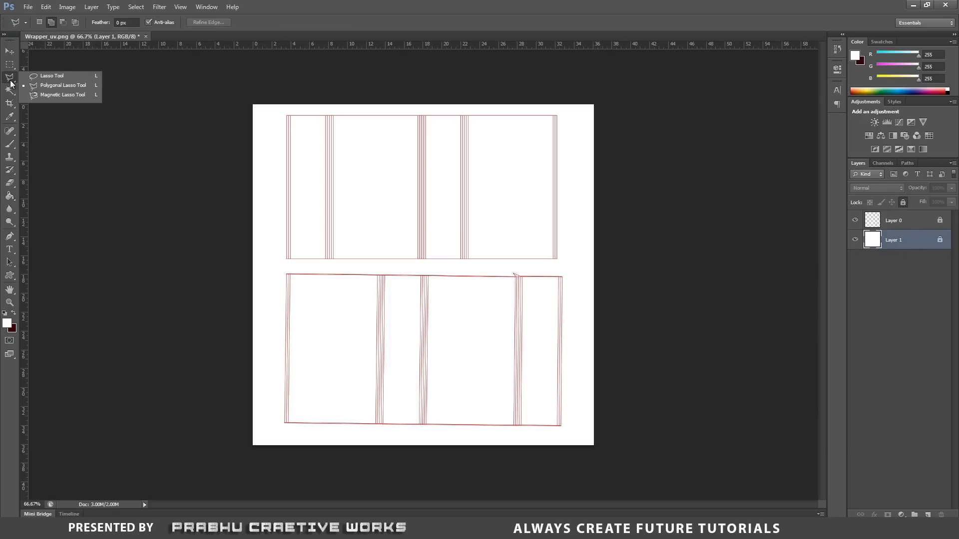
{"action": "left_click", "coordinate": [63, 86]}
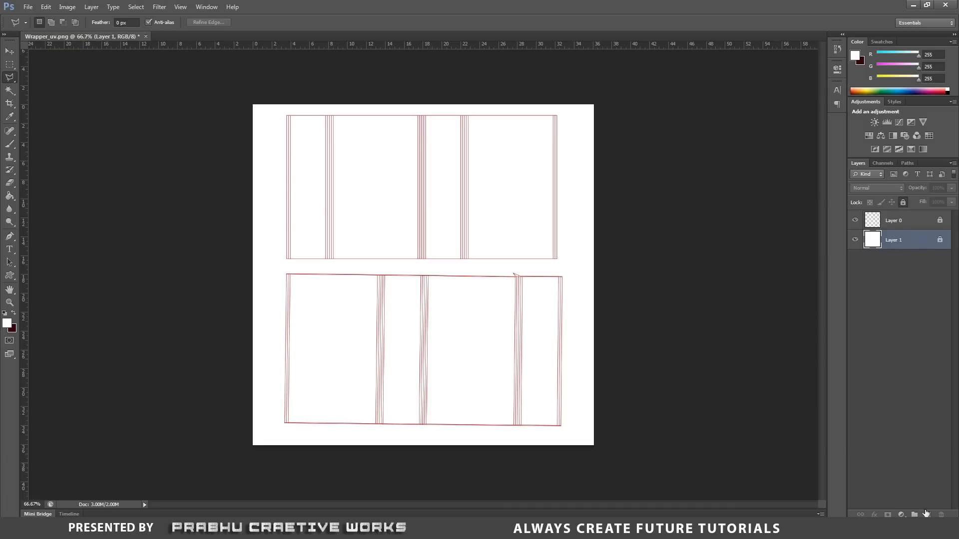
{"action": "left_click", "coordinate": [927, 515]}
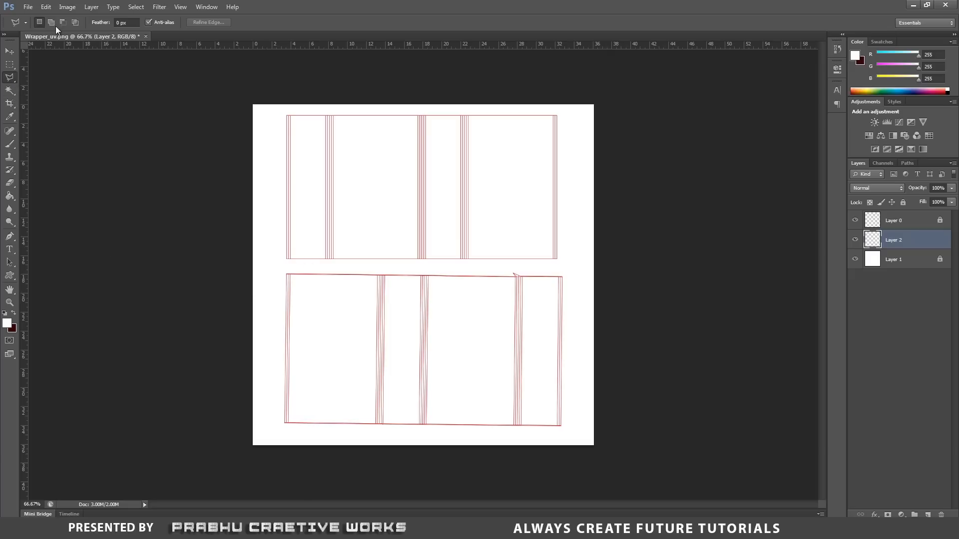
{"action": "left_click", "coordinate": [282, 270]}
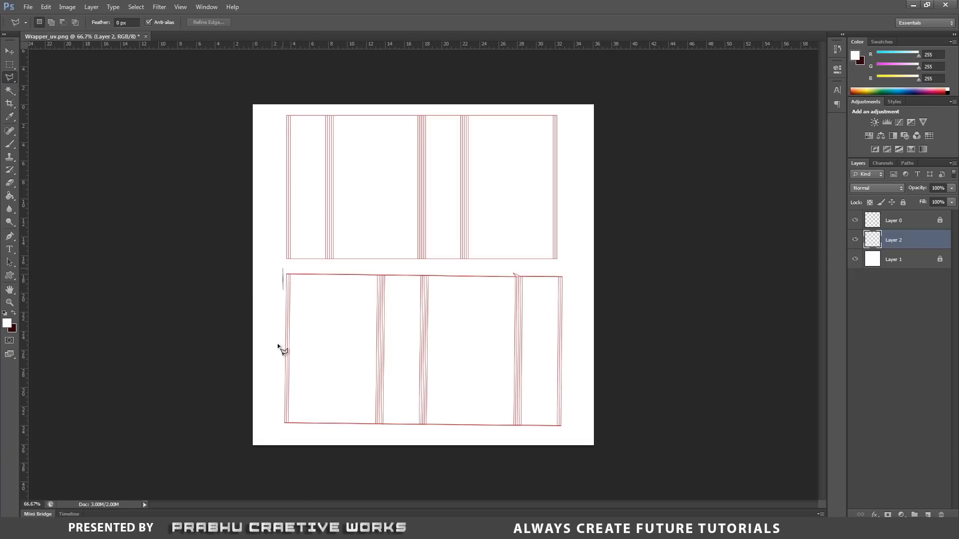
{"action": "left_click", "coordinate": [279, 429]}
{"action": "left_click", "coordinate": [569, 431]}
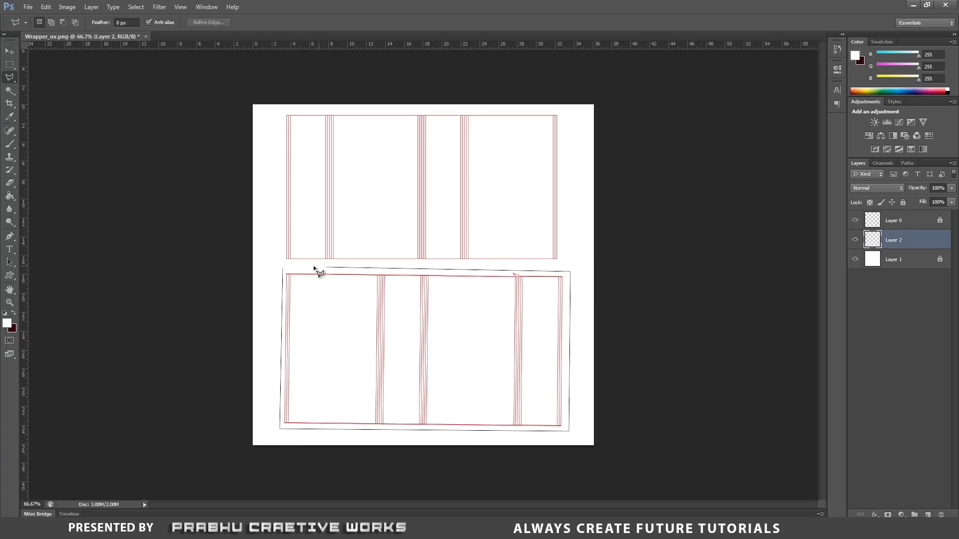
{"action": "left_click", "coordinate": [286, 272]}
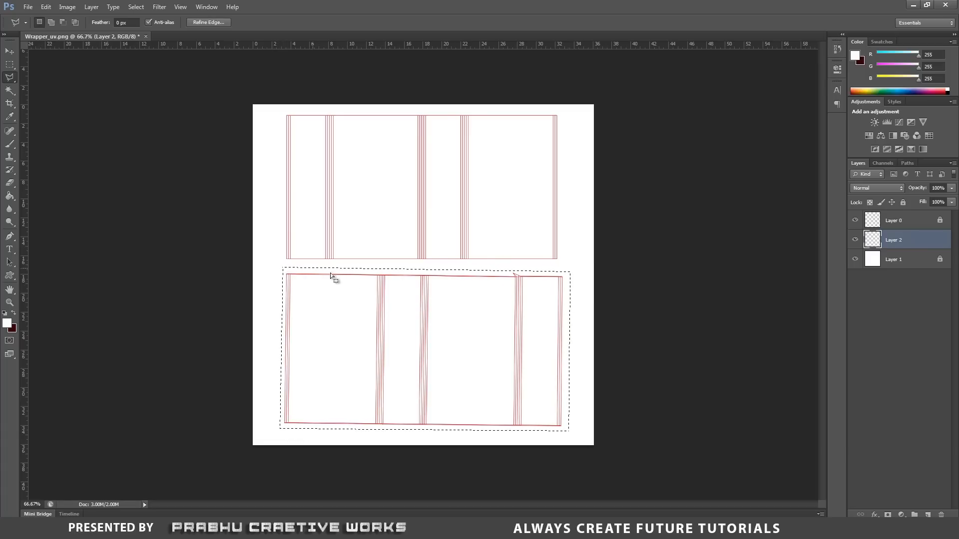
Fill the selection around the lower UV shell with grey #8b8b8b on Layer 2 and deselect.
{"action": "left_click", "coordinate": [9, 198]}
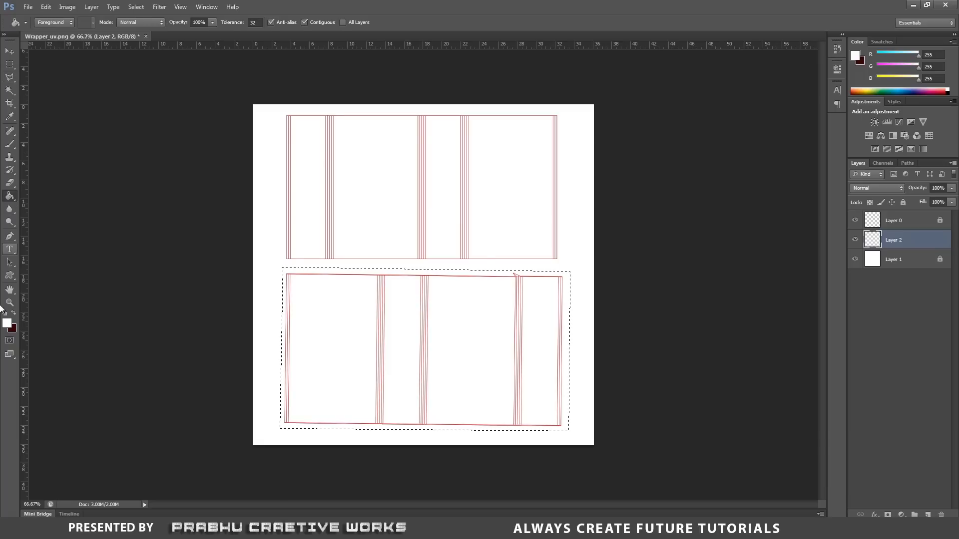
{"action": "left_click", "coordinate": [7, 324]}
{"action": "left_click_drag", "start_coordinate": [670, 222], "coordinate": [647, 226]}
{"action": "left_click", "coordinate": [894, 162]}
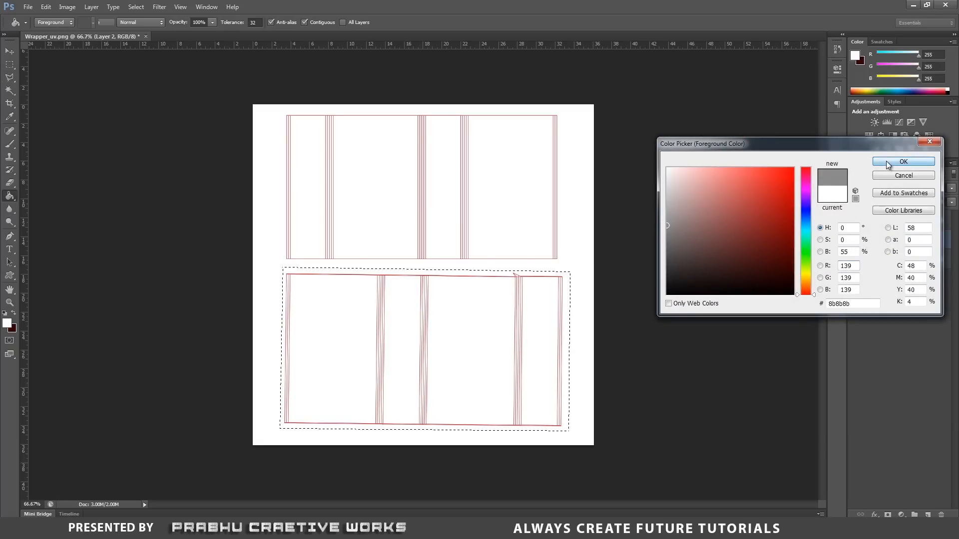
{"action": "left_click", "coordinate": [489, 289]}
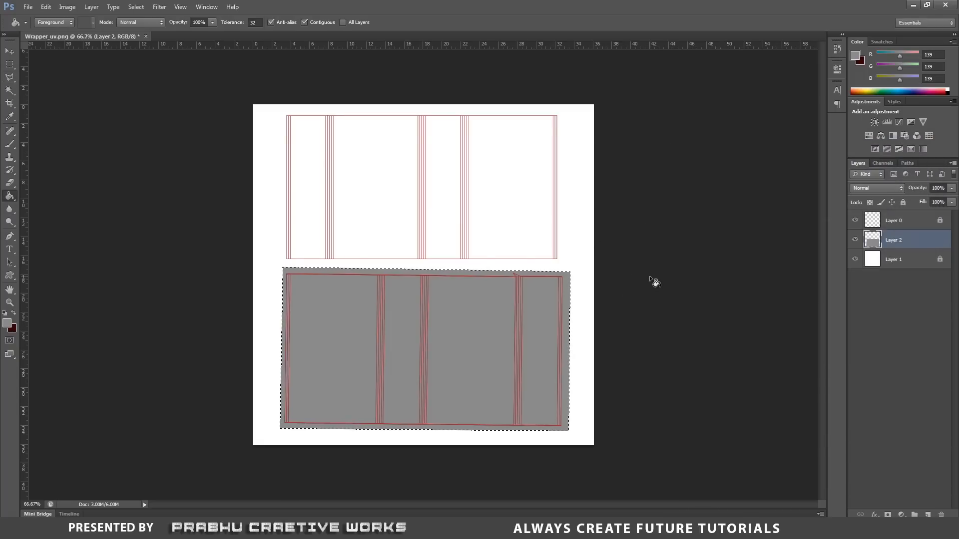
{"action": "key", "text": "ctrl+d"}
Apply the Add Noise filter to the grey fill on Layer 2 with amount 10% and Gaussian distribution.
{"action": "left_click", "coordinate": [160, 7]}
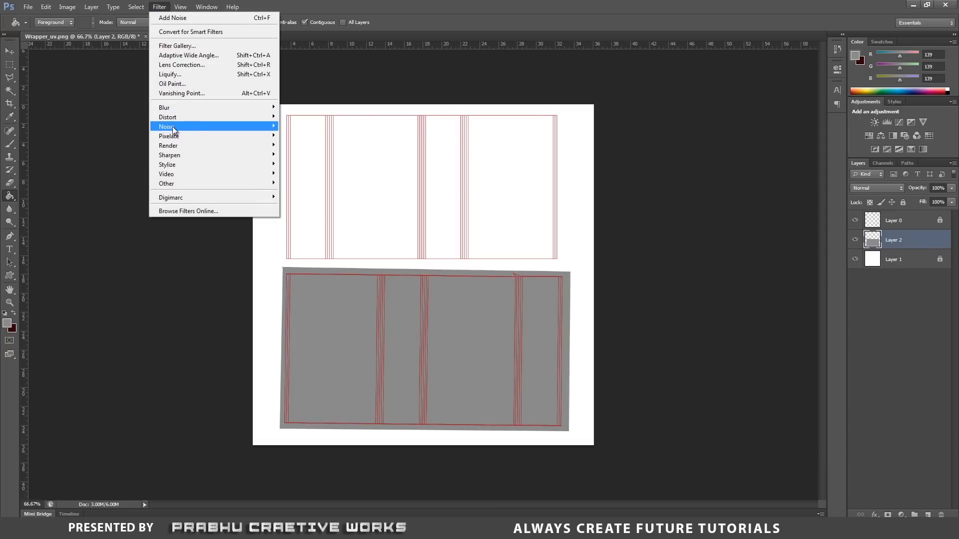
{"action": "mouse_move", "coordinate": [173, 129]}
{"action": "left_click", "coordinate": [317, 127]}
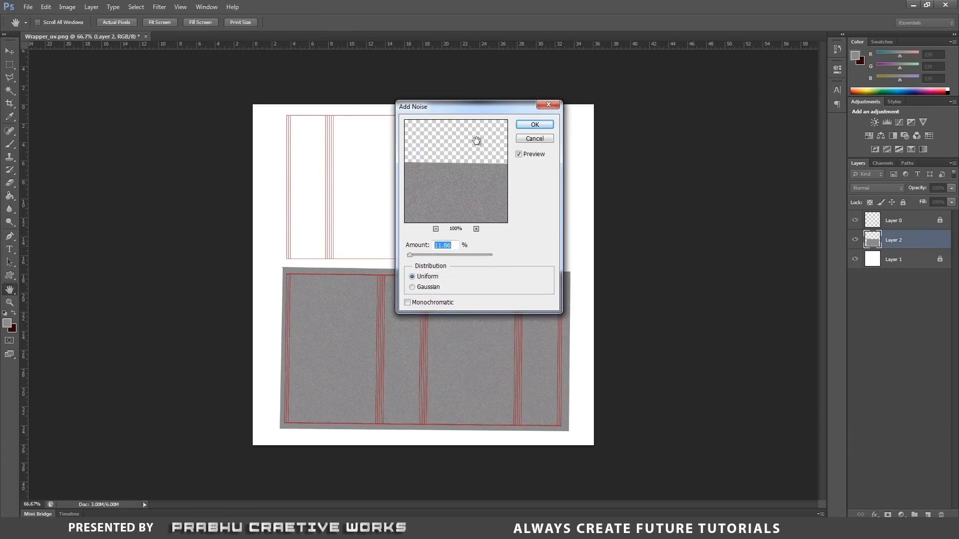
{"action": "left_click_drag", "start_coordinate": [450, 106], "coordinate": [651, 113]}
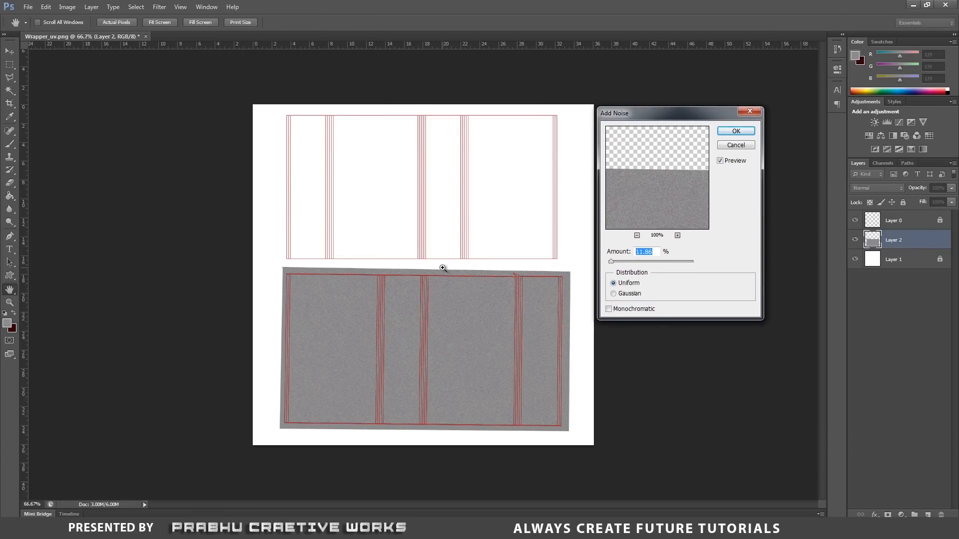
{"action": "left_click", "coordinate": [443, 268], "text": "ctrl"}
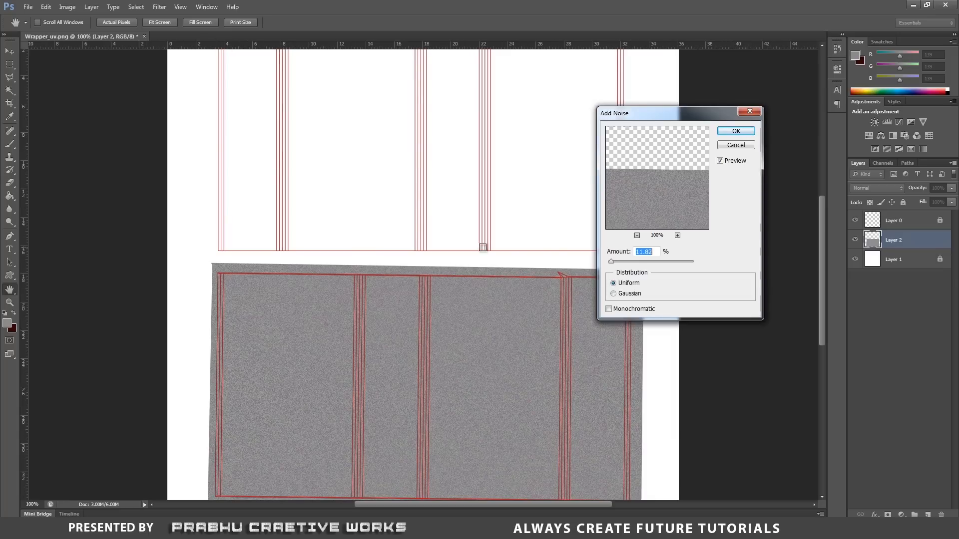
{"action": "scroll", "coordinate": [824, 266], "scroll_direction": "down", "scroll_amount": 5}
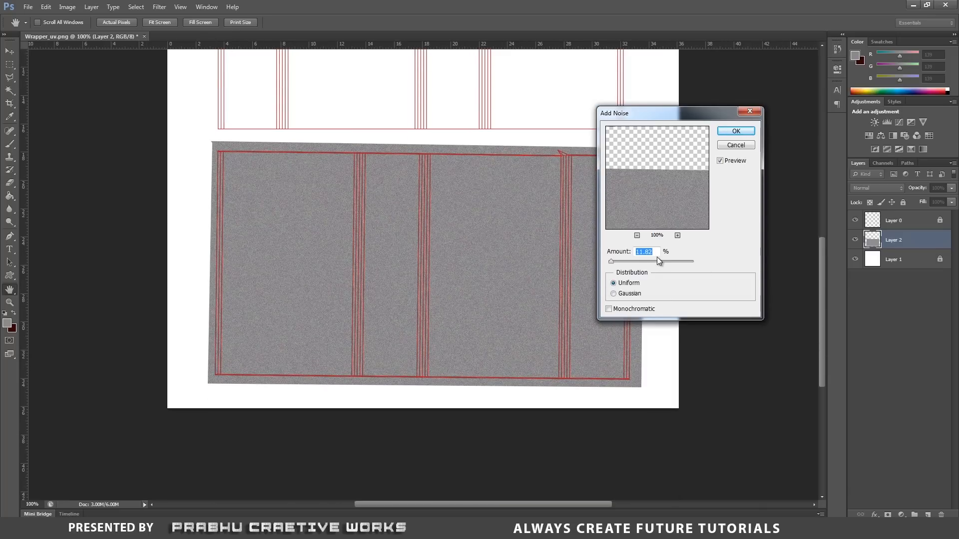
{"action": "type", "text": "10"}
{"action": "left_click", "coordinate": [632, 295]}
{"action": "left_click", "coordinate": [735, 131]}
Add a new layer above Layer 2 and outline the upper wrapper UV shell with a slightly larger Polygonal Lasso selection.
{"action": "scroll", "coordinate": [673, 193], "scroll_direction": "up", "scroll_amount": 5}
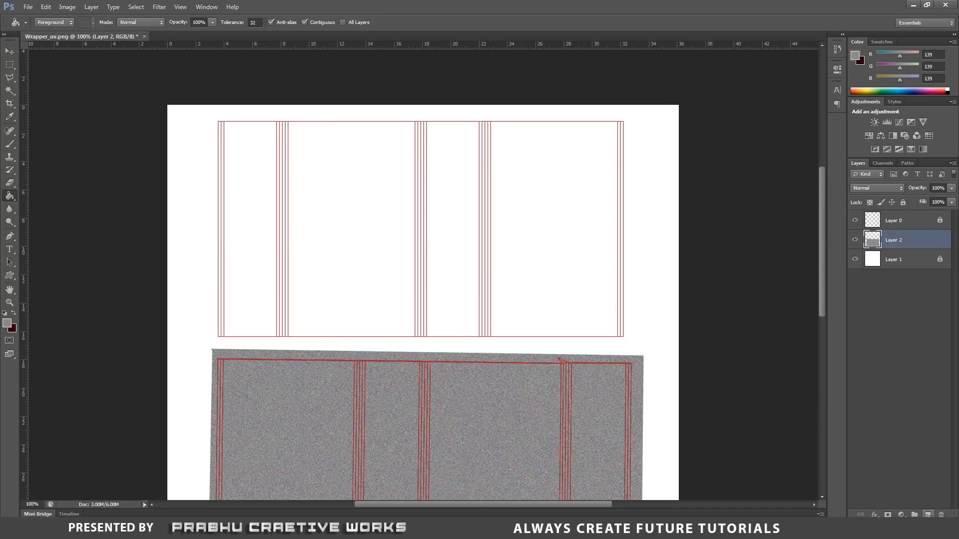
{"action": "left_click", "coordinate": [928, 515]}
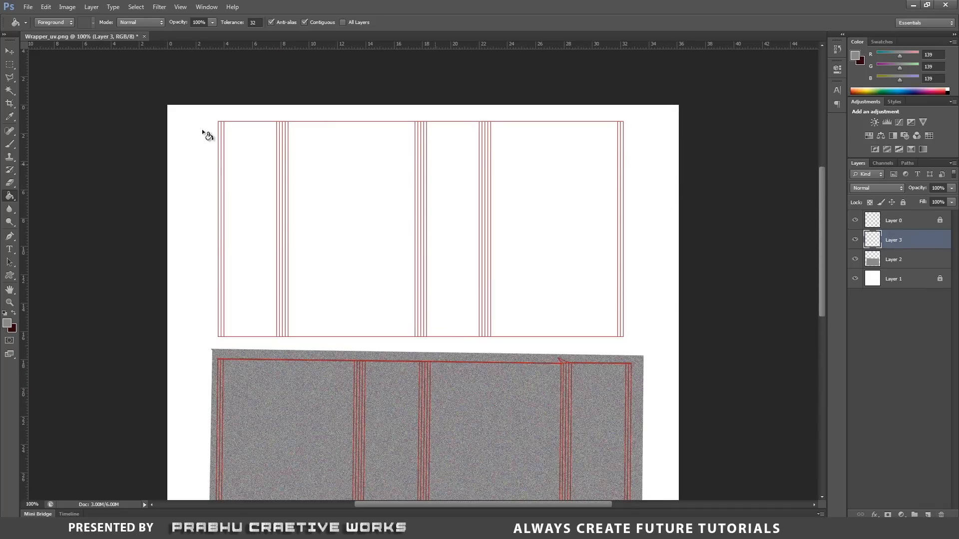
{"action": "left_click", "coordinate": [9, 78]}
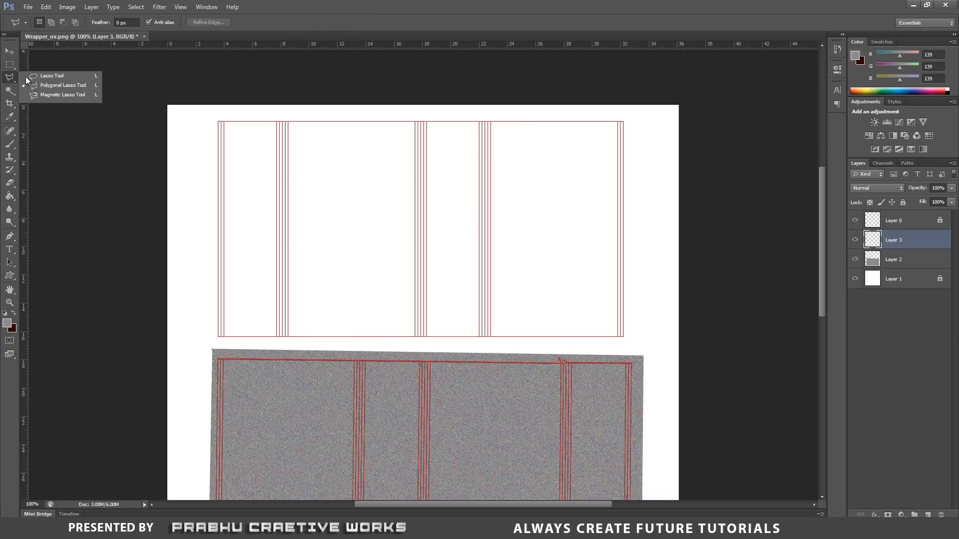
{"action": "left_click", "coordinate": [64, 86]}
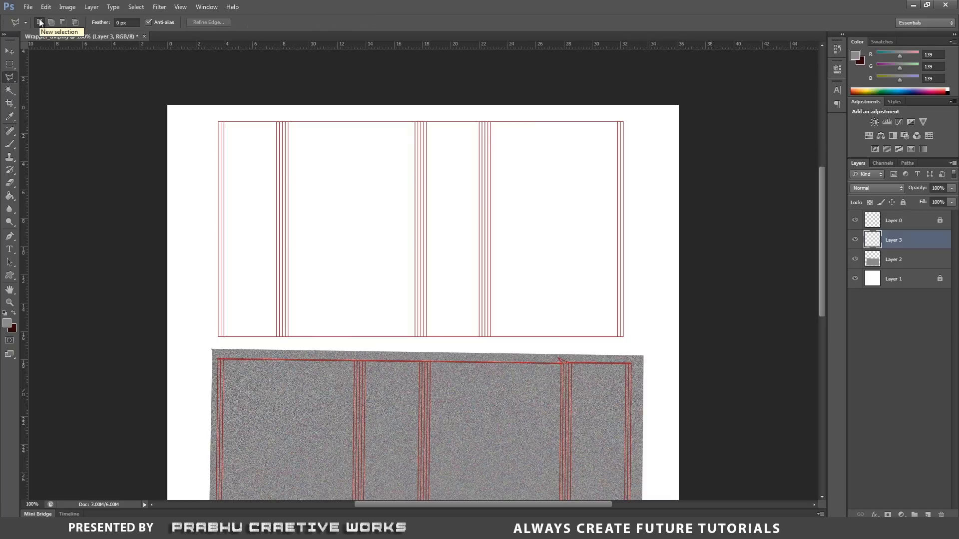
{"action": "left_click", "coordinate": [212, 116]}
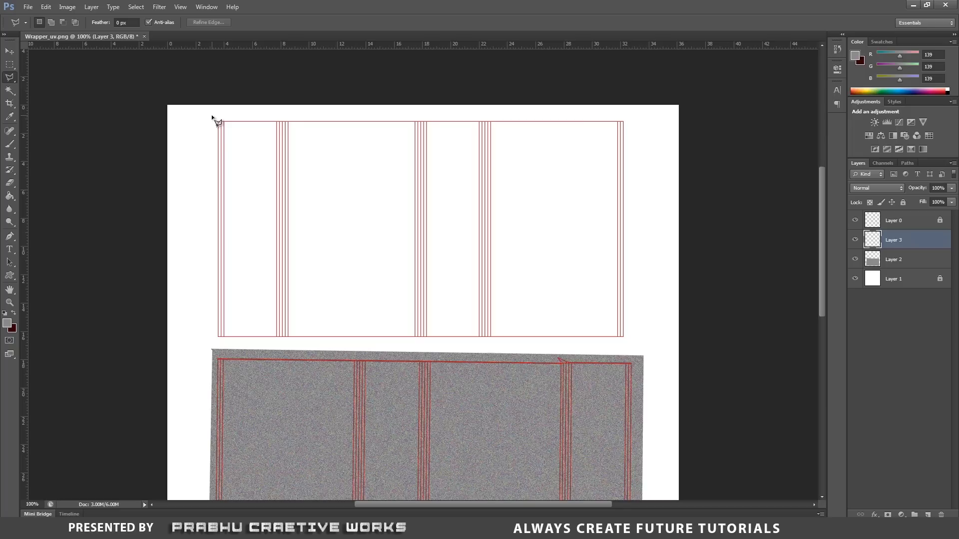
{"action": "left_click", "coordinate": [215, 339]}
{"action": "left_click", "coordinate": [629, 341]}
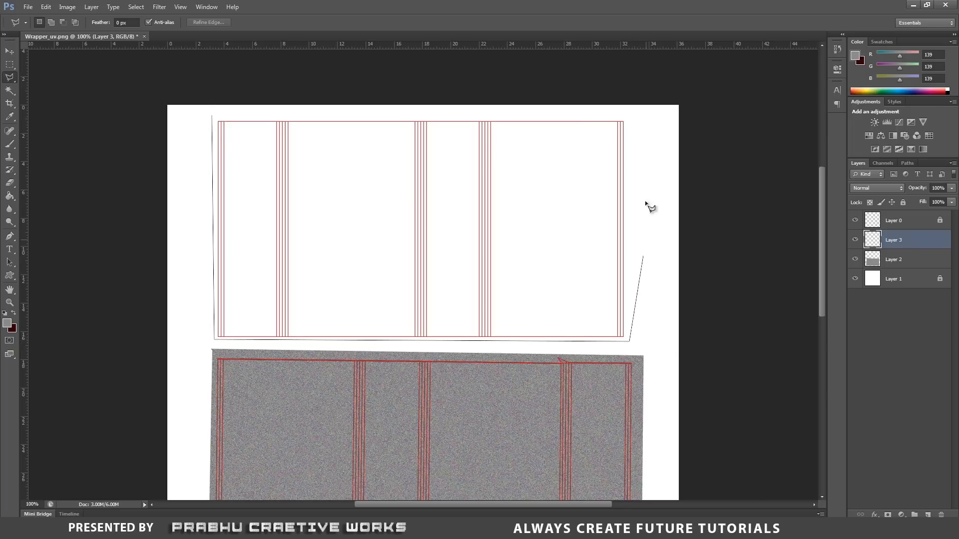
{"action": "left_click", "coordinate": [630, 120]}
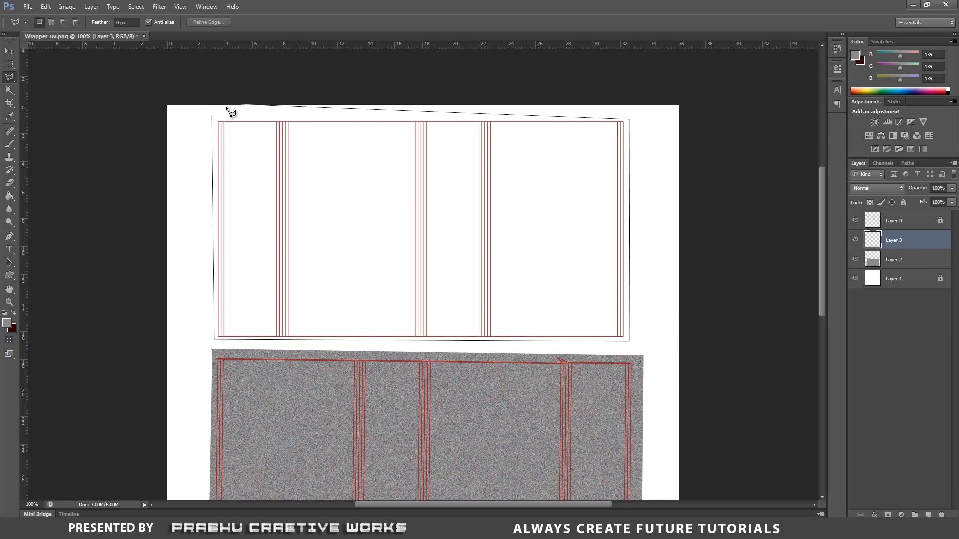
{"action": "left_click", "coordinate": [213, 116]}
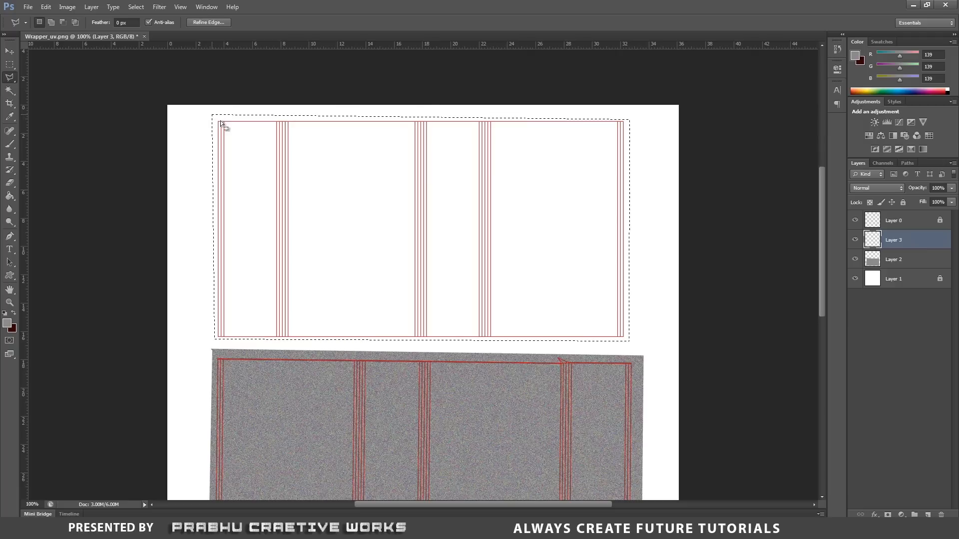
Try a dark blue #001386 fill in the selection around the upper UV shell, and undo the fill.
{"action": "left_click", "coordinate": [9, 197]}
{"action": "left_click", "coordinate": [9, 197]}
{"action": "left_click", "coordinate": [52, 207]}
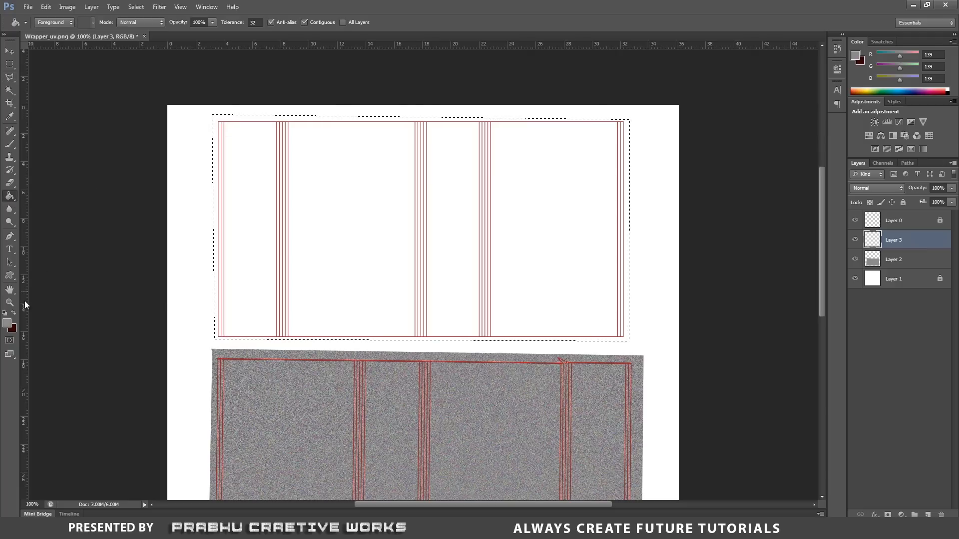
{"action": "left_click", "coordinate": [7, 323]}
{"action": "left_click", "coordinate": [808, 213]}
{"action": "left_click_drag", "start_coordinate": [777, 211], "coordinate": [803, 228]}
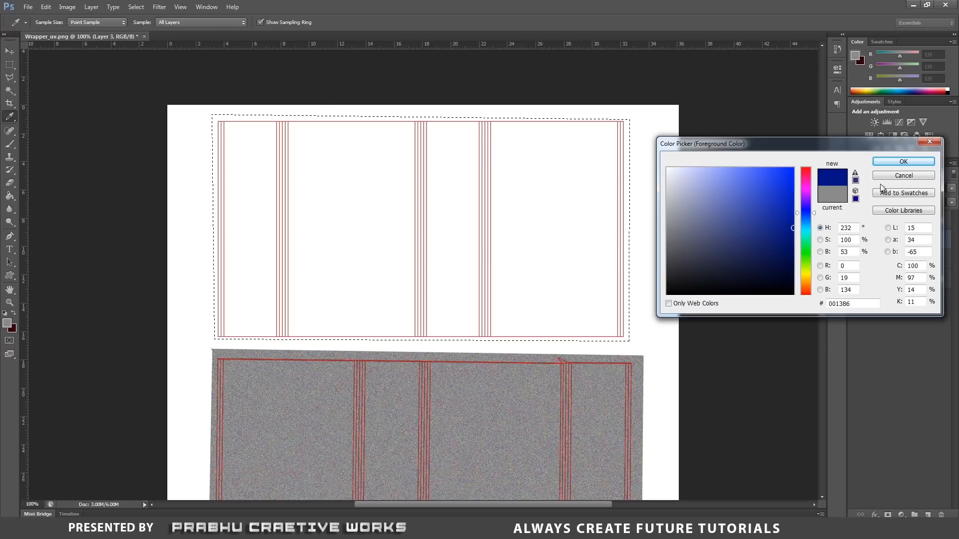
{"action": "left_click", "coordinate": [917, 165]}
{"action": "left_click", "coordinate": [542, 179]}
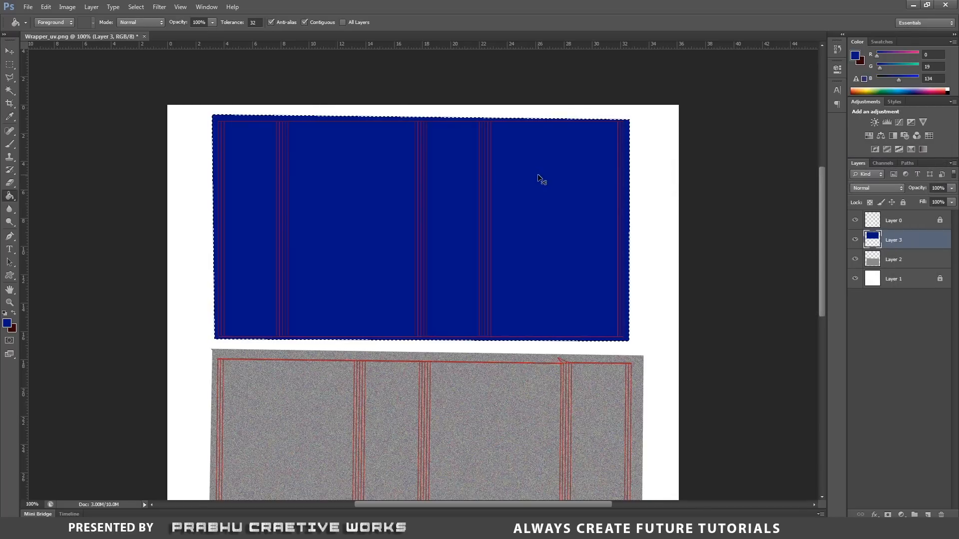
{"action": "key", "text": "ctrl+d"}
{"action": "key", "text": "ctrl+alt+z"}
{"action": "key", "text": "ctrl+alt+z"}
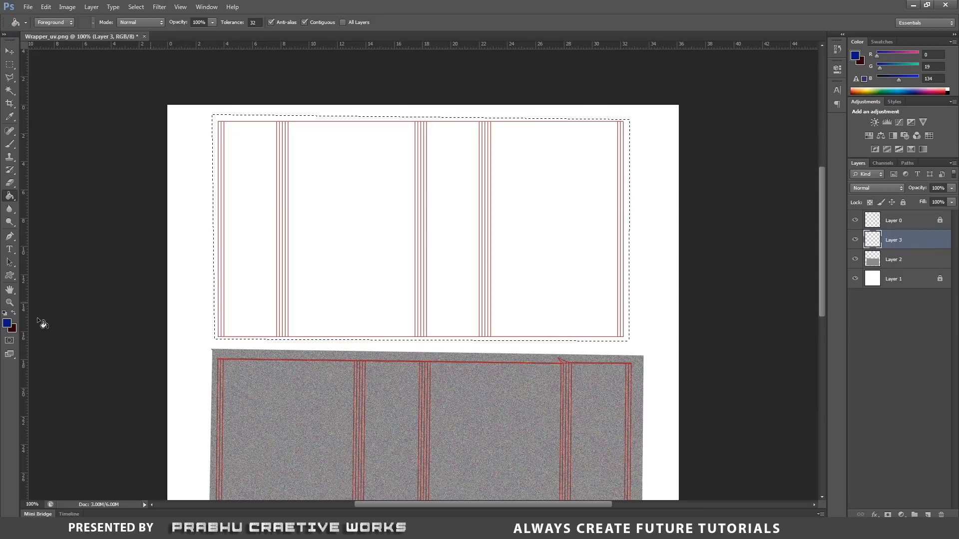
Fill the selection around the upper UV shell with blue #004586 on Layer 3 and deselect.
{"action": "left_click", "coordinate": [7, 323]}
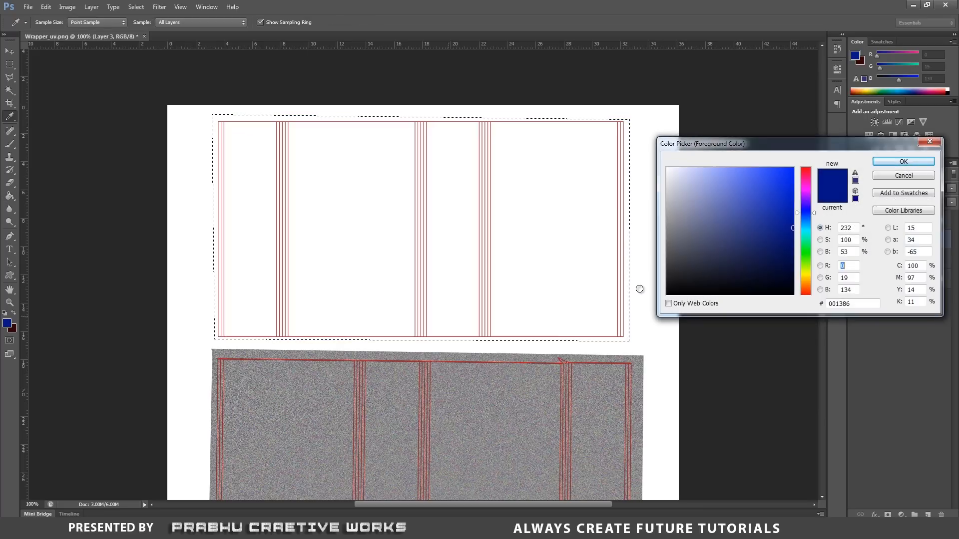
{"action": "left_click", "coordinate": [804, 221]}
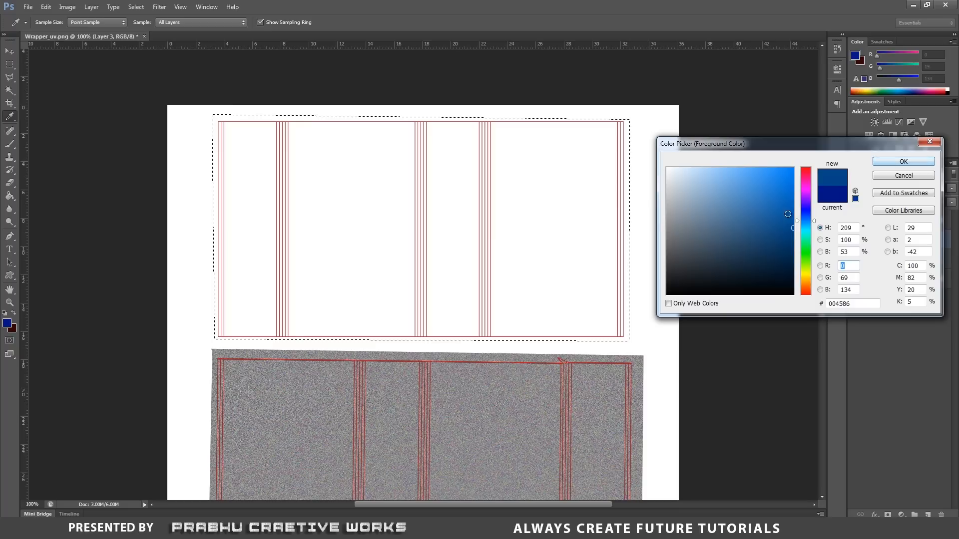
{"action": "left_click", "coordinate": [904, 162]}
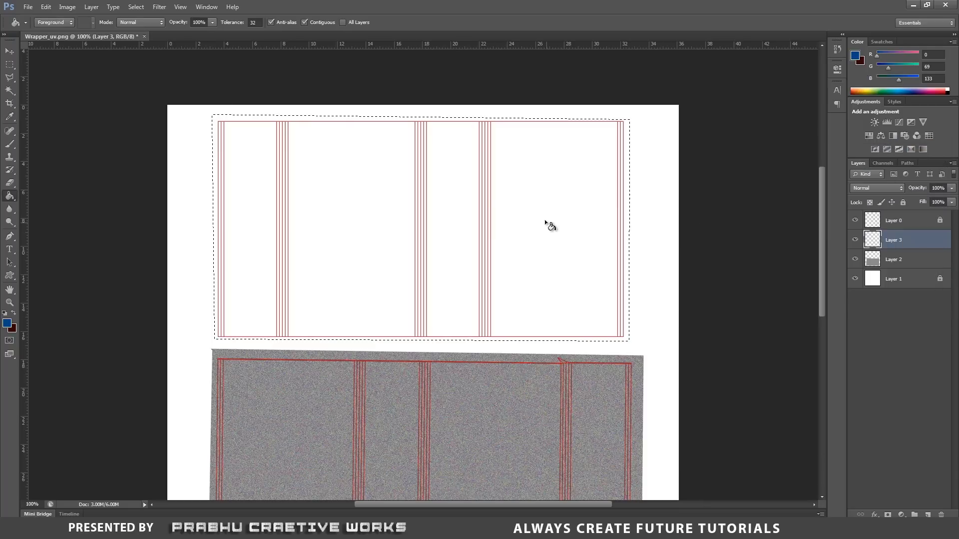
{"action": "left_click", "coordinate": [544, 220]}
{"action": "key", "text": "ctrl+d"}
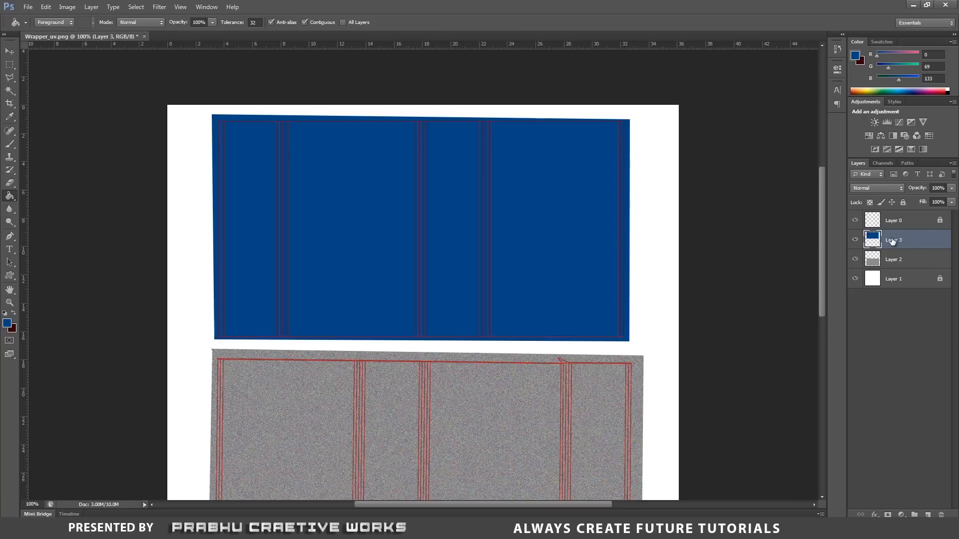
Add a Pattern Overlay layer style to Layer 3 using the fourth preset, the grey rippled texture.
{"action": "double_click", "coordinate": [928, 243]}
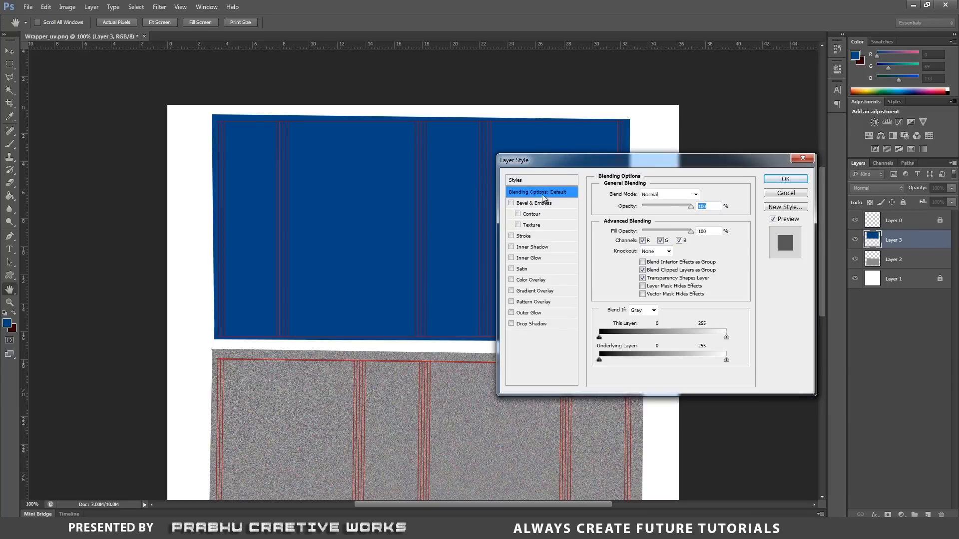
{"action": "left_click", "coordinate": [511, 302]}
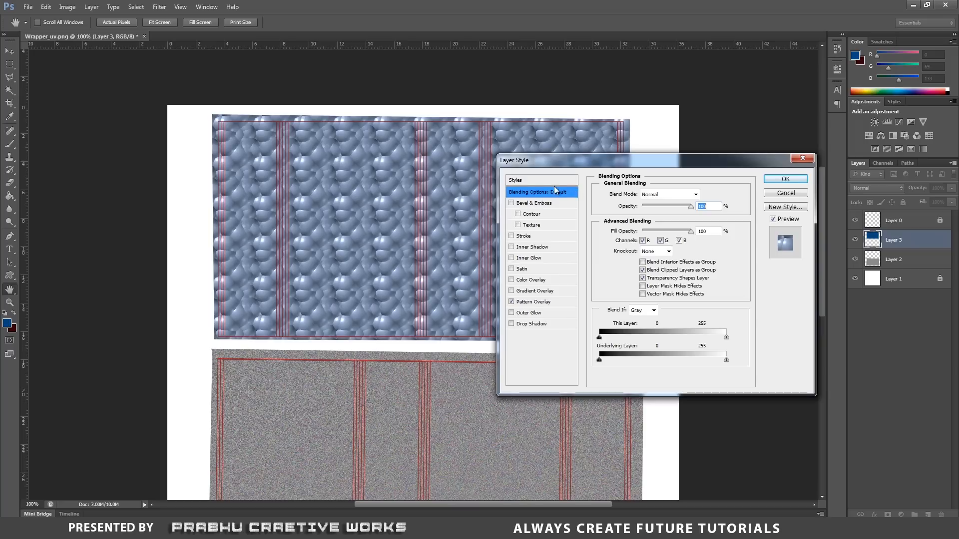
{"action": "left_click", "coordinate": [565, 301]}
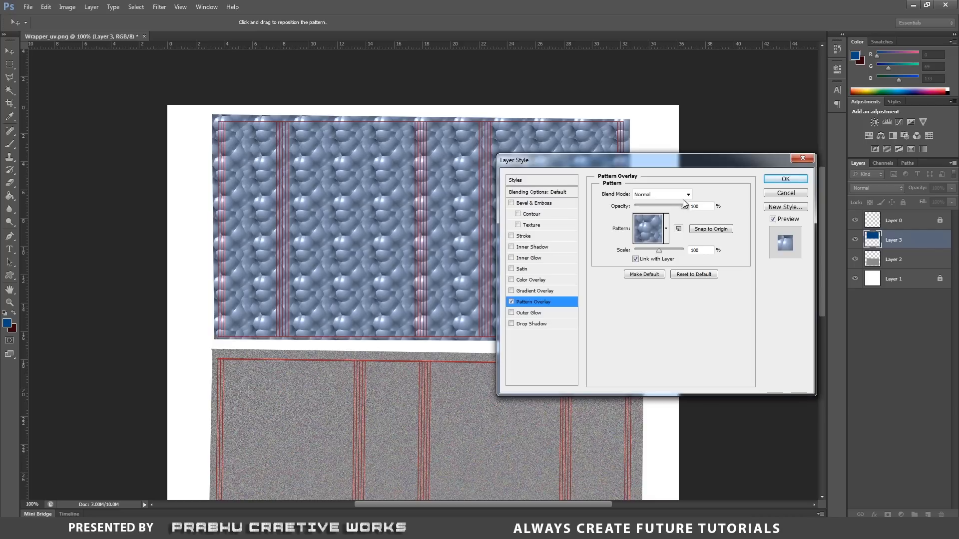
{"action": "left_click", "coordinate": [666, 228]}
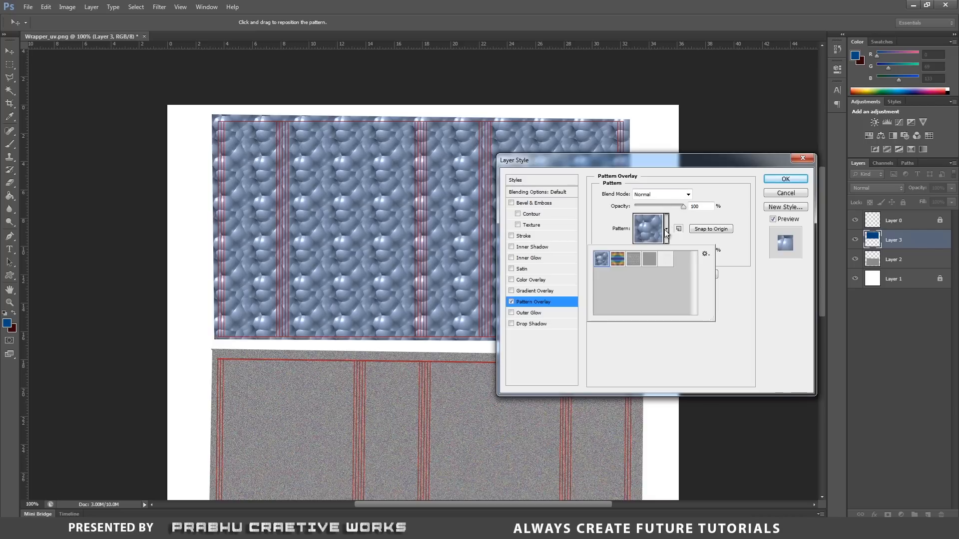
{"action": "left_click", "coordinate": [647, 260]}
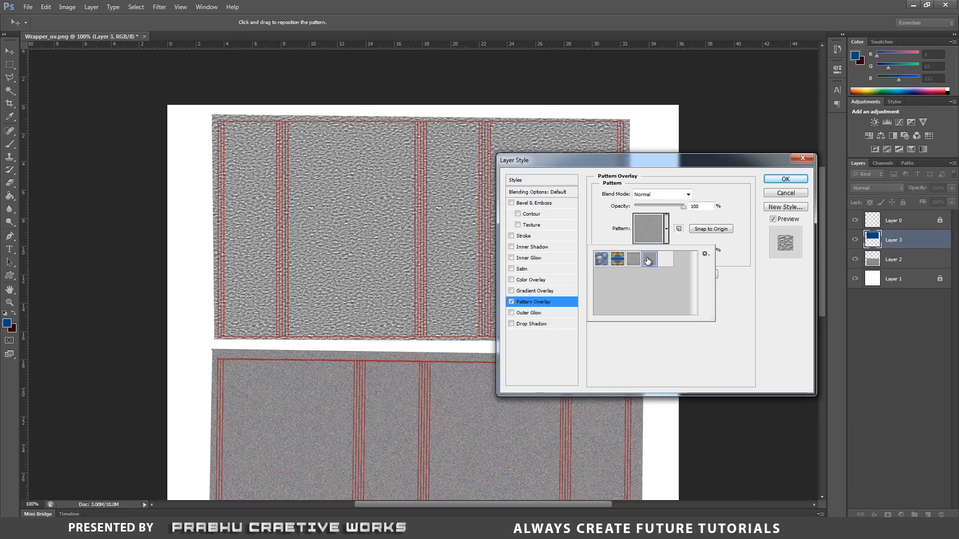
{"action": "left_click", "coordinate": [739, 333]}
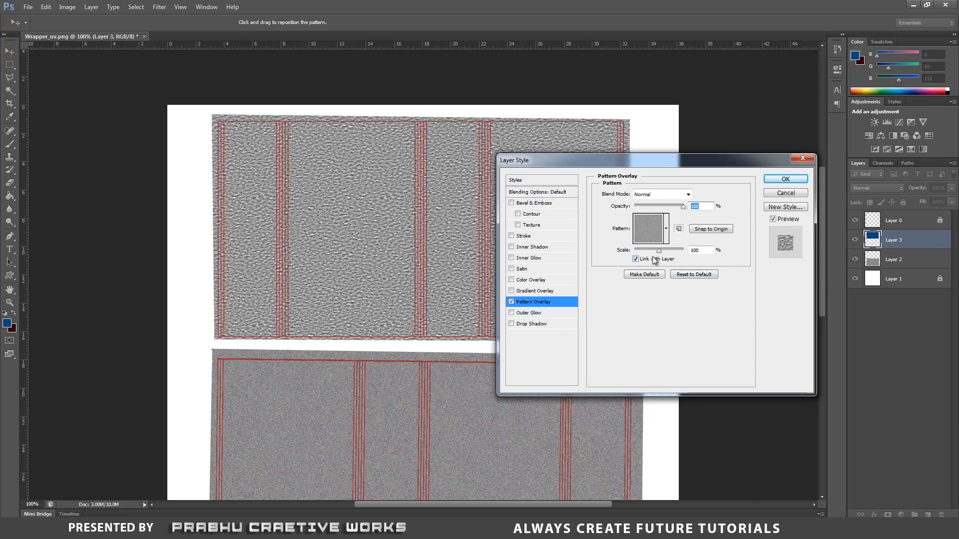
Set the pattern overlay's scale to 30% and its blend mode to Overlay, apply the style and inspect the blue area up close.
{"action": "left_click_drag", "start_coordinate": [657, 251], "coordinate": [644, 250]}
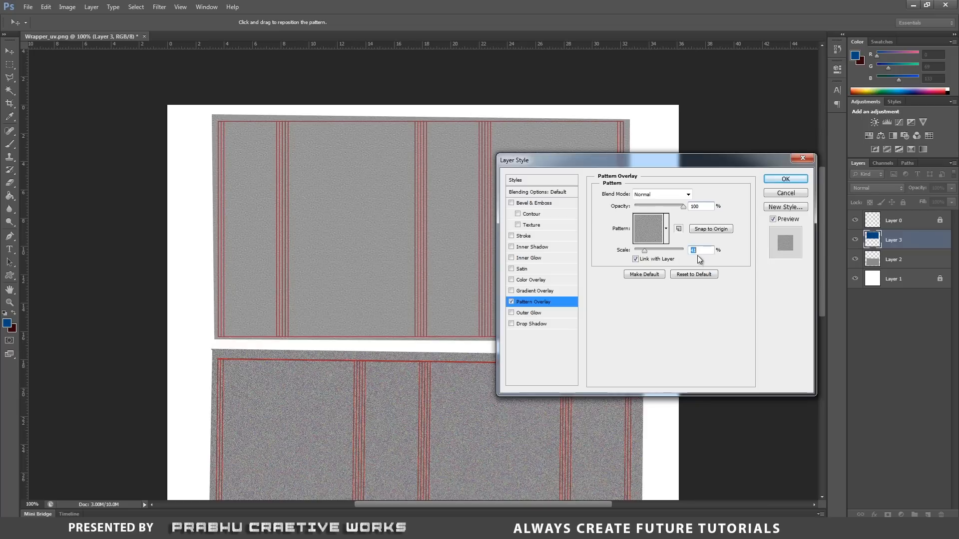
{"action": "type", "text": "30"}
{"action": "left_click", "coordinate": [657, 193]}
{"action": "left_click", "coordinate": [643, 325]}
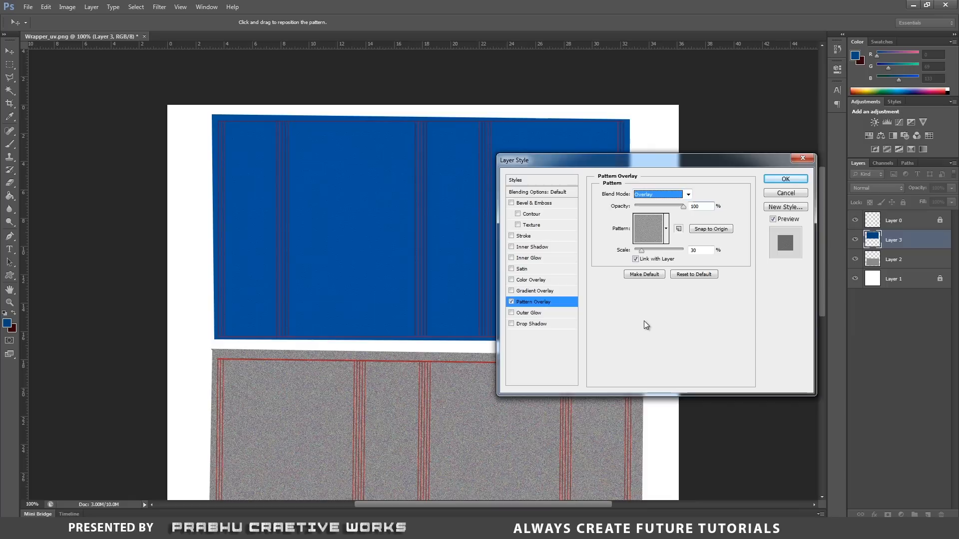
{"action": "left_click", "coordinate": [775, 177]}
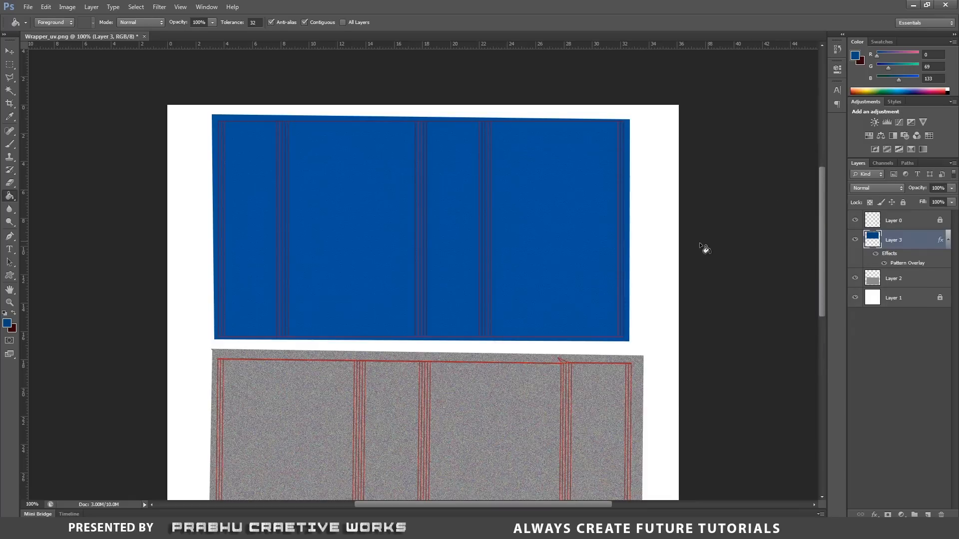
{"action": "key", "text": "ctrl+plus"}
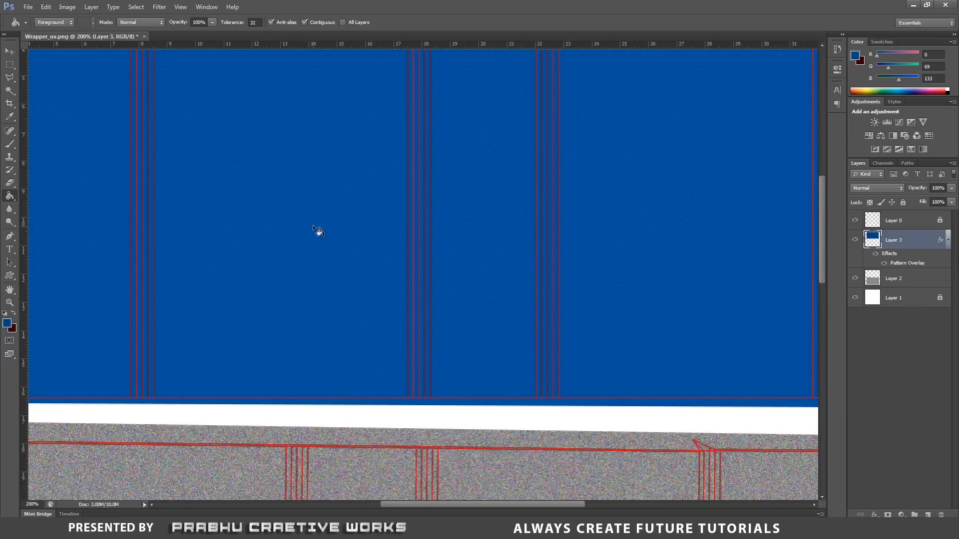
{"action": "key", "text": "ctrl+minus"}
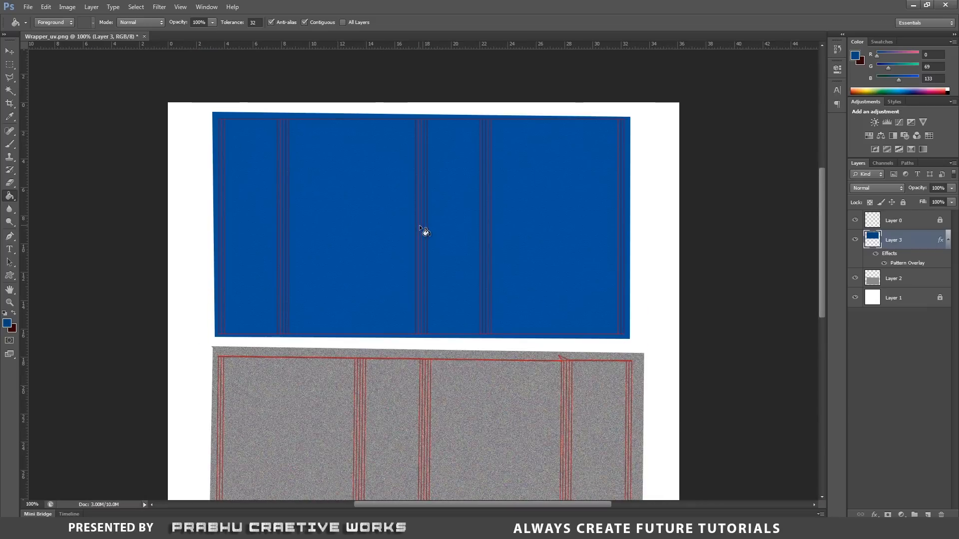
Add white (#ffffff) horizontal text reading CLEANER on the second panel of the blue area and shift it toward the panel's middle.
{"action": "left_click", "coordinate": [10, 249]}
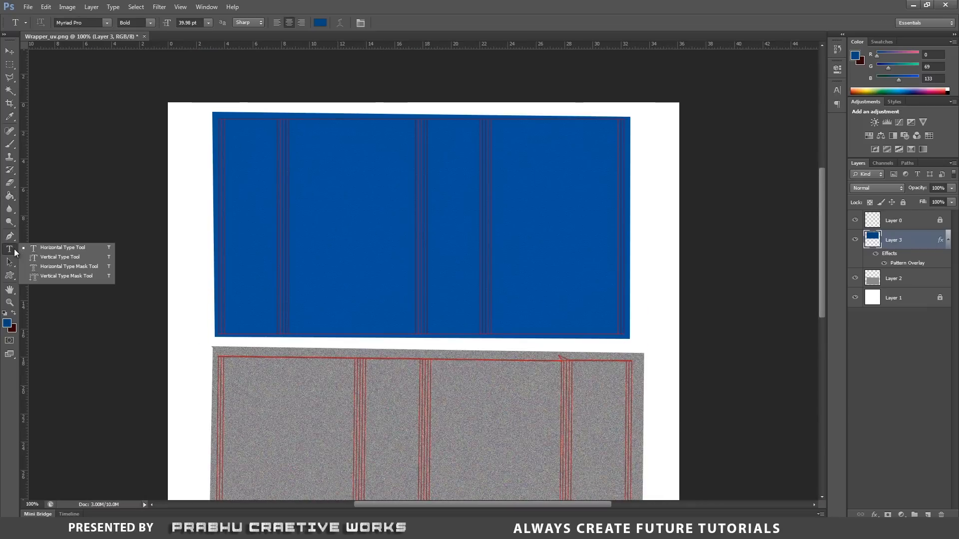
{"action": "left_click", "coordinate": [71, 247]}
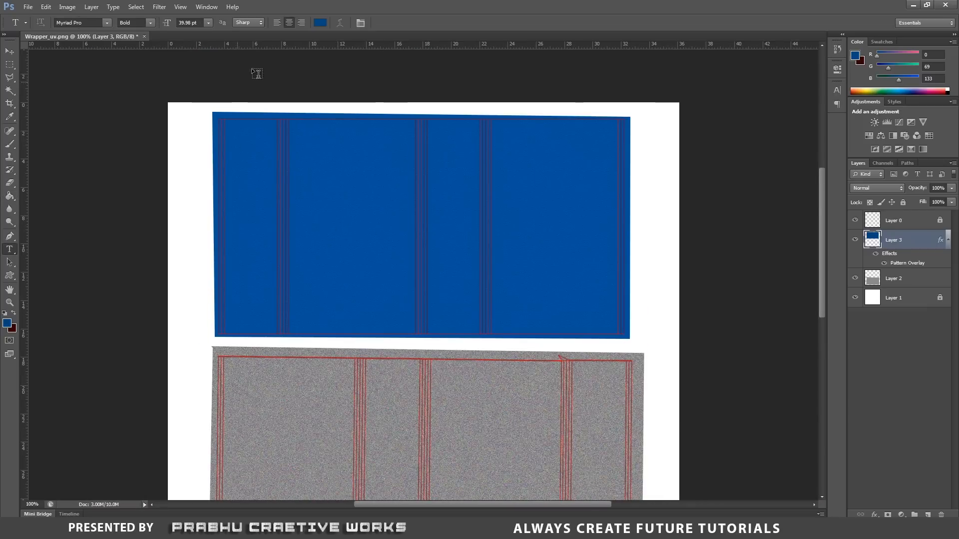
{"action": "left_click", "coordinate": [320, 24]}
{"action": "left_click_drag", "start_coordinate": [726, 196], "coordinate": [612, 141]}
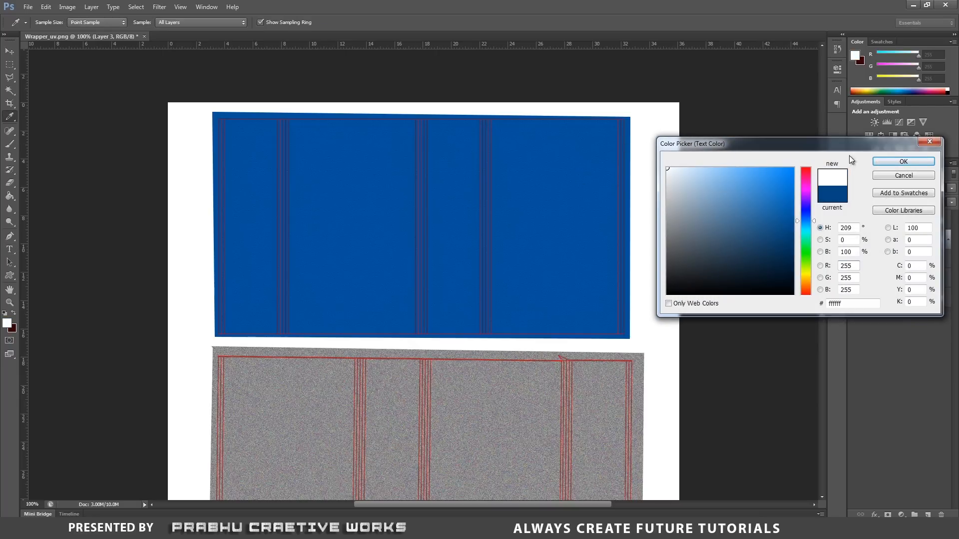
{"action": "left_click", "coordinate": [899, 164]}
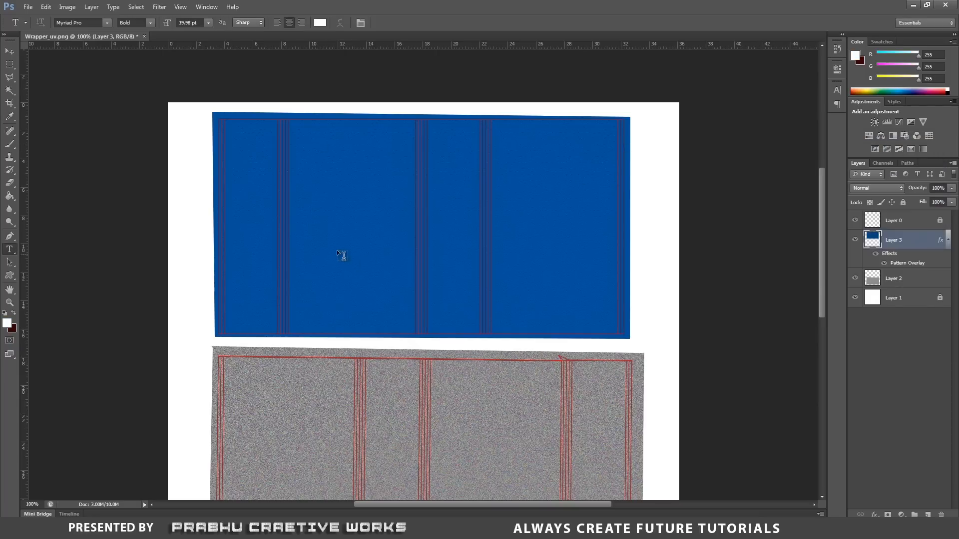
{"action": "left_click", "coordinate": [325, 238]}
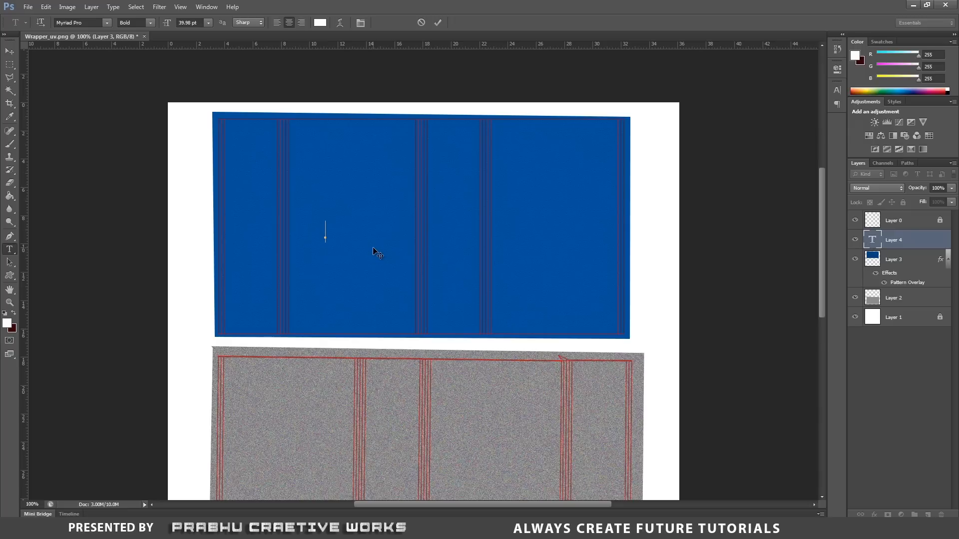
{"action": "type", "text": "CLEANER"}
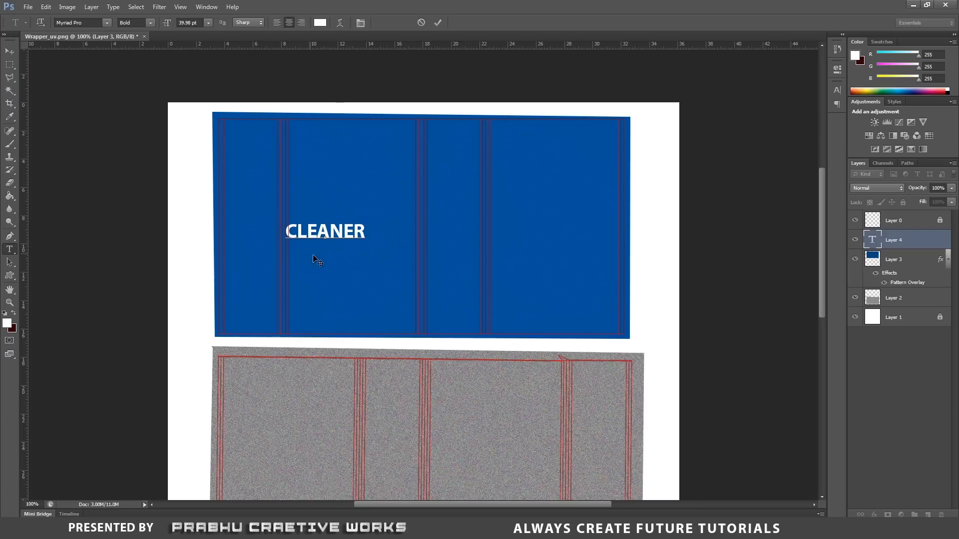
{"action": "left_click_drag", "start_coordinate": [313, 255], "coordinate": [336, 263]}
Reduce the CLEANER text to 32.98 pt and shift it slightly to the left within its blue panel.
{"action": "left_click", "coordinate": [874, 240]}
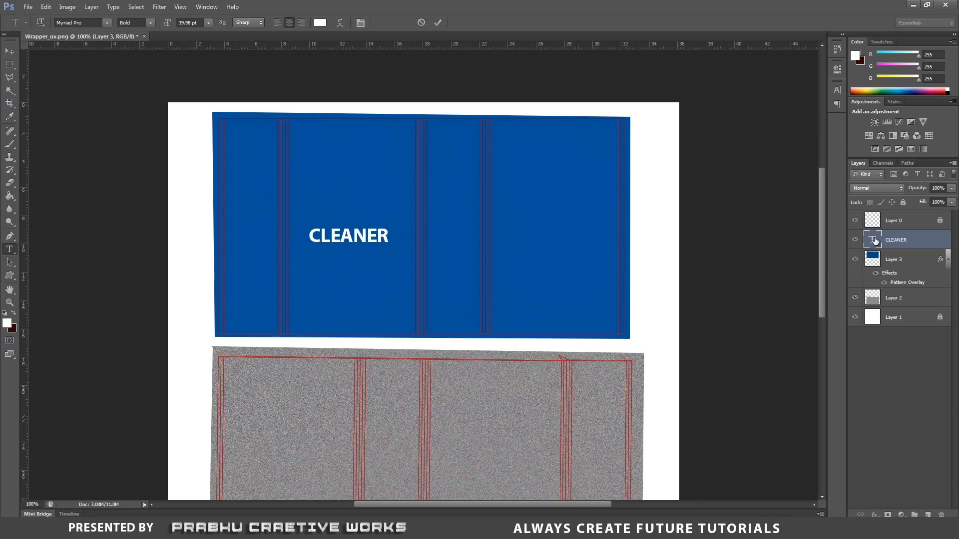
{"action": "double_click", "coordinate": [874, 240]}
{"action": "left_click_drag", "start_coordinate": [170, 23], "coordinate": [163, 25]}
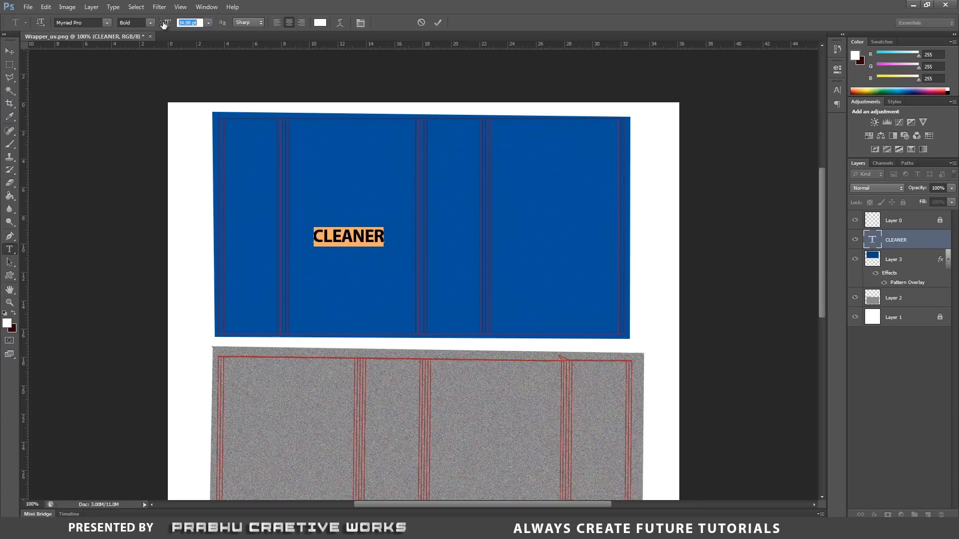
{"action": "left_click", "coordinate": [9, 51]}
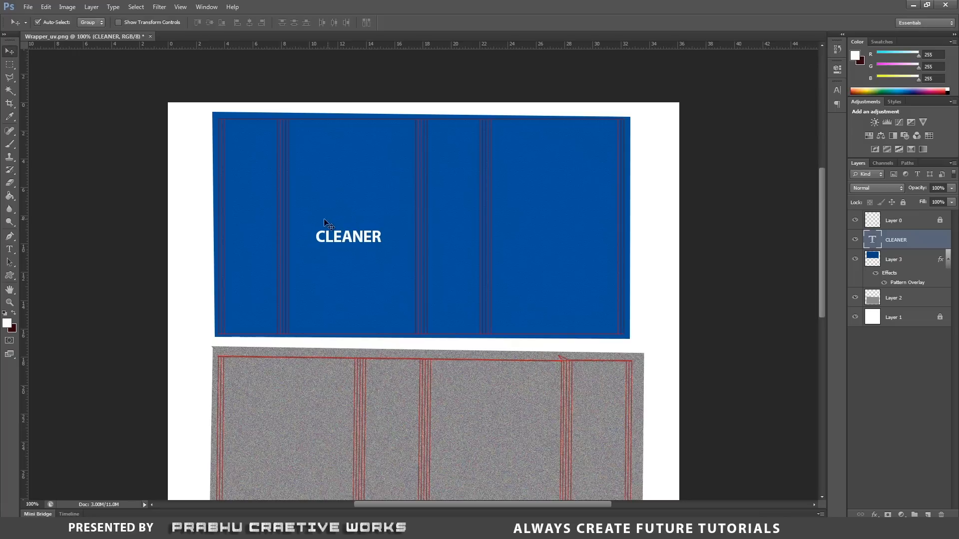
{"action": "left_click_drag", "start_coordinate": [347, 237], "coordinate": [342, 238]}
Rotate the CLEANER text 90° counterclockwise, move it a little up and left in the panel, and apply the transform.
{"action": "key", "text": "ctrl+t"}
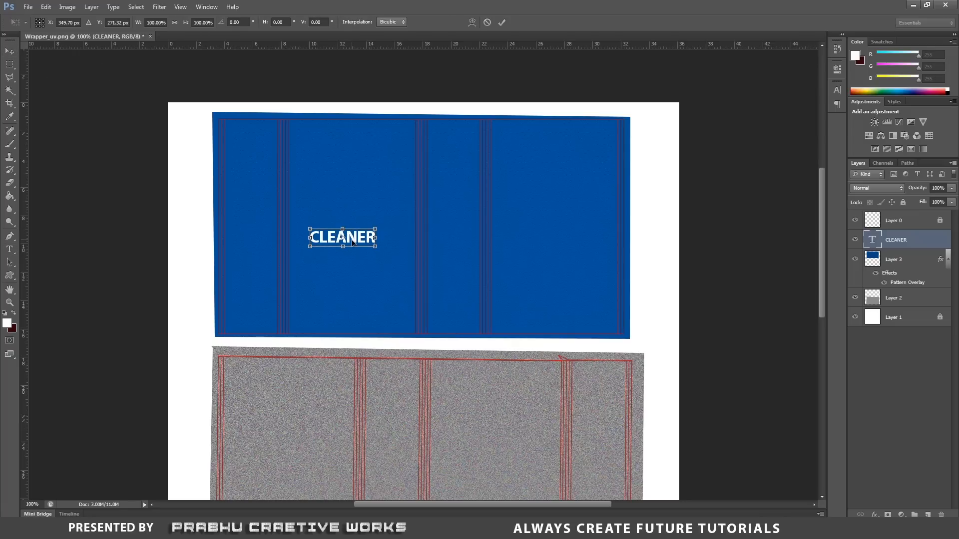
{"action": "right_click", "coordinate": [353, 243]}
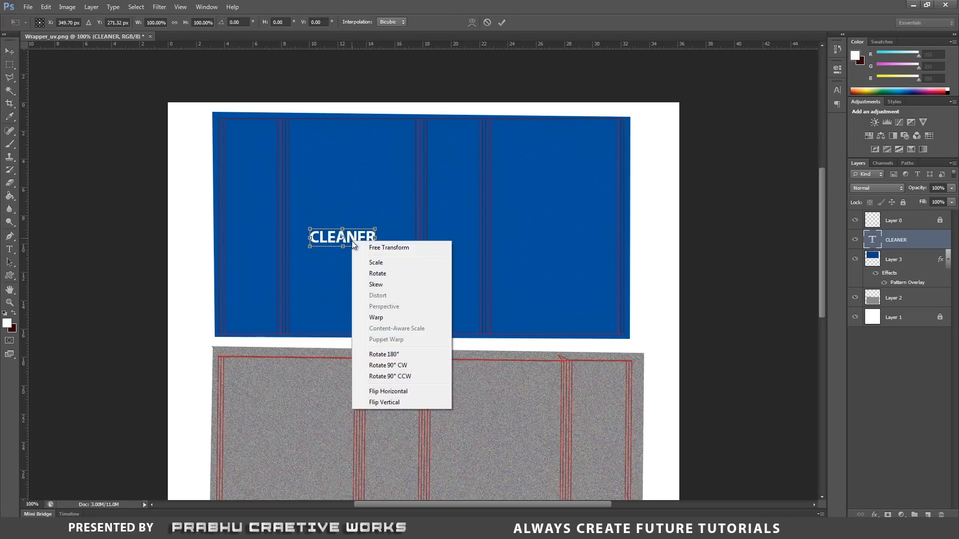
{"action": "left_click", "coordinate": [399, 378]}
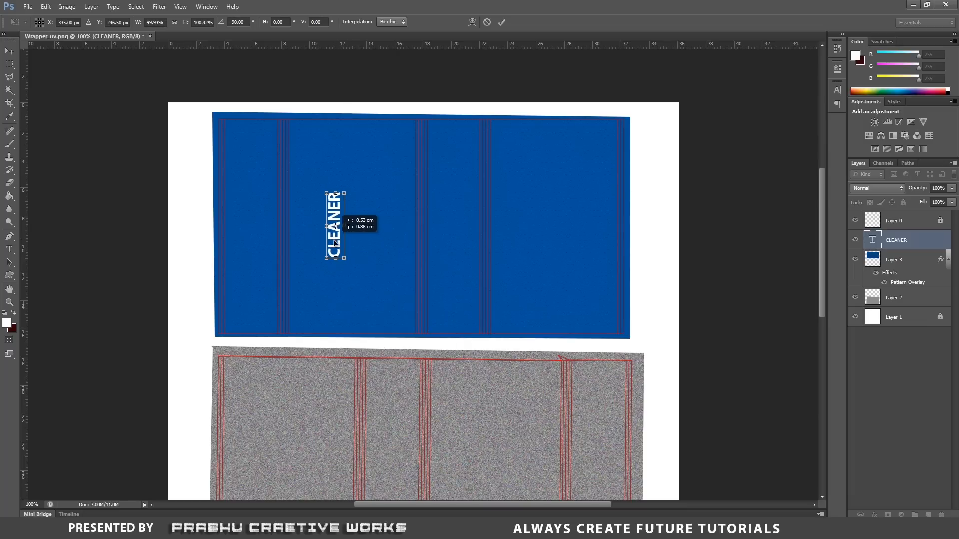
{"action": "left_click_drag", "start_coordinate": [335, 243], "coordinate": [335, 245]}
{"action": "key", "text": "Return"}
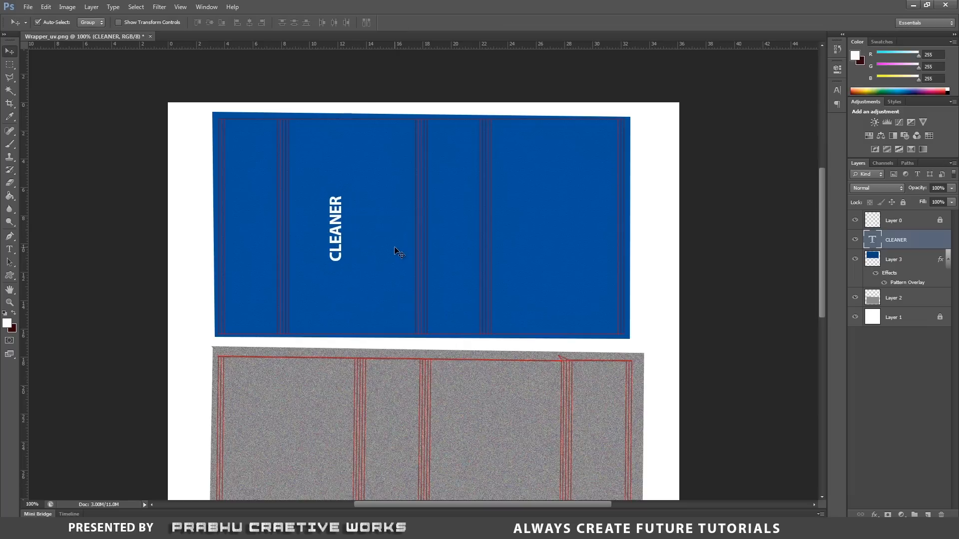
Start a new horizontal text line on the blue panel just below the CLEANER text.
{"action": "left_click", "coordinate": [11, 250]}
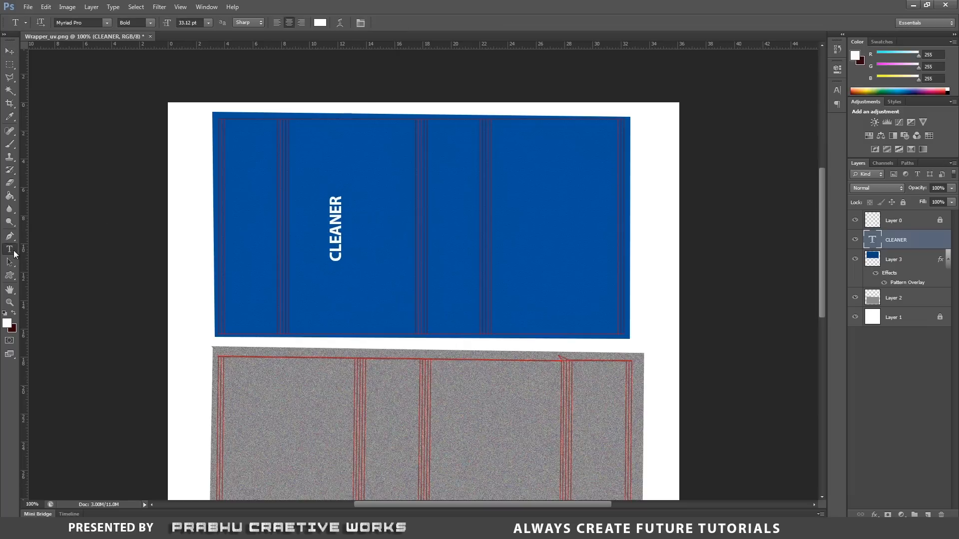
{"action": "left_click", "coordinate": [352, 284]}
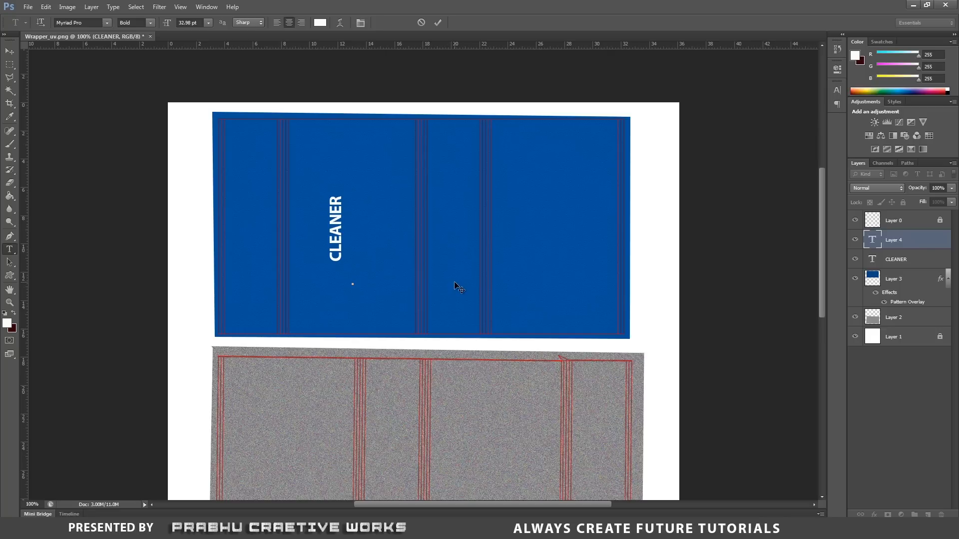
{"action": "type", "text": "NEAT AND C"}
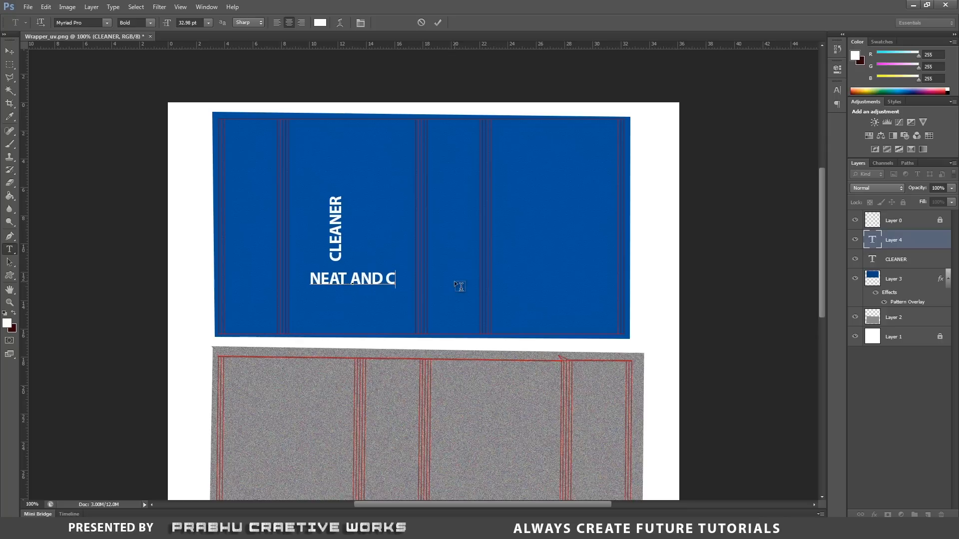
Enter NEAT AND CLEAN as the wording of the new text line.
{"action": "type", "text": "LEAN"}
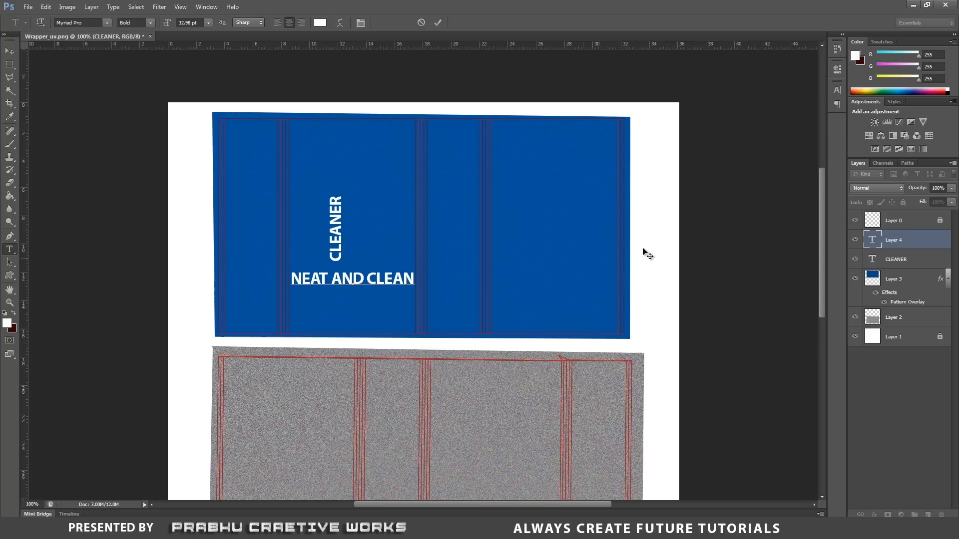
Reduce the NEAT AND CLEAN text to 14.98 pt and move it up to the right of CLEANER.
{"action": "double_click", "coordinate": [872, 241]}
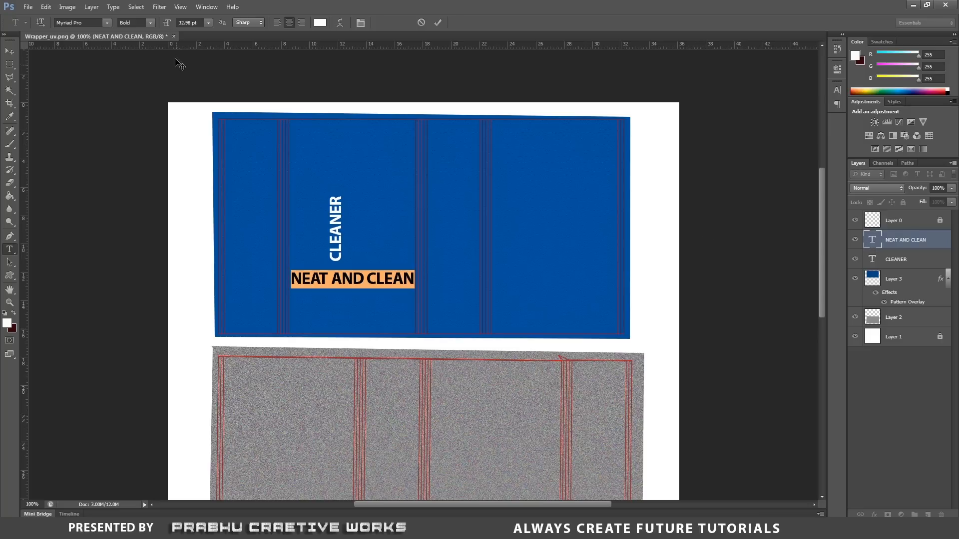
{"action": "left_click_drag", "start_coordinate": [167, 25], "coordinate": [157, 27]}
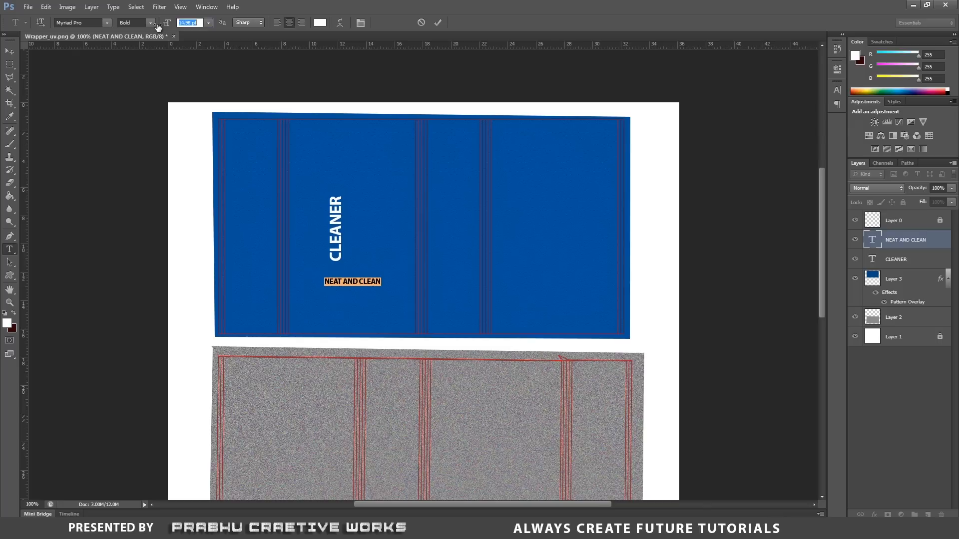
{"action": "left_click", "coordinate": [9, 51]}
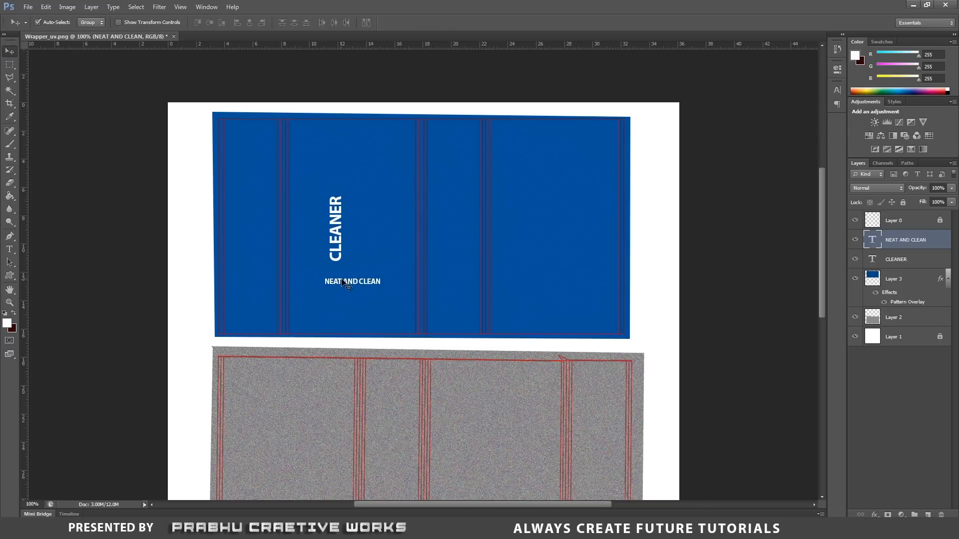
{"action": "left_click_drag", "start_coordinate": [343, 281], "coordinate": [371, 245]}
Rotate the NEAT AND CLEAN text 90° counterclockwise and arrange it with CLEANER as two adjacent vertical lines centred in the blue panel.
{"action": "key", "text": "ctrl+t"}
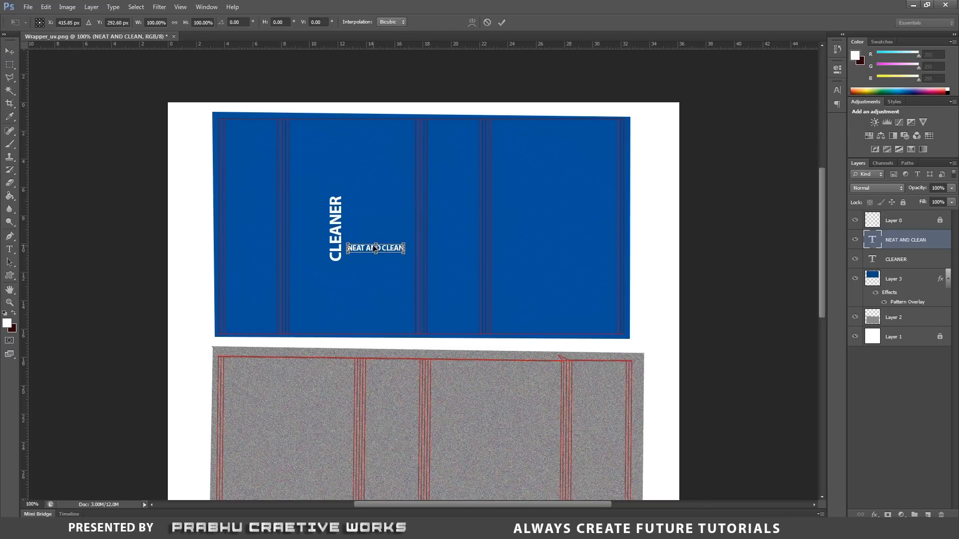
{"action": "right_click", "coordinate": [394, 248]}
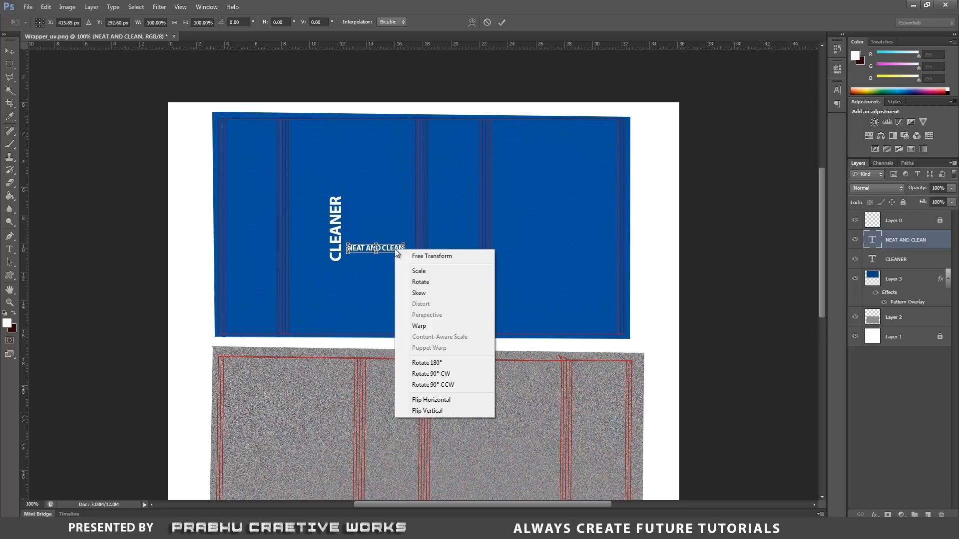
{"action": "left_click", "coordinate": [441, 388]}
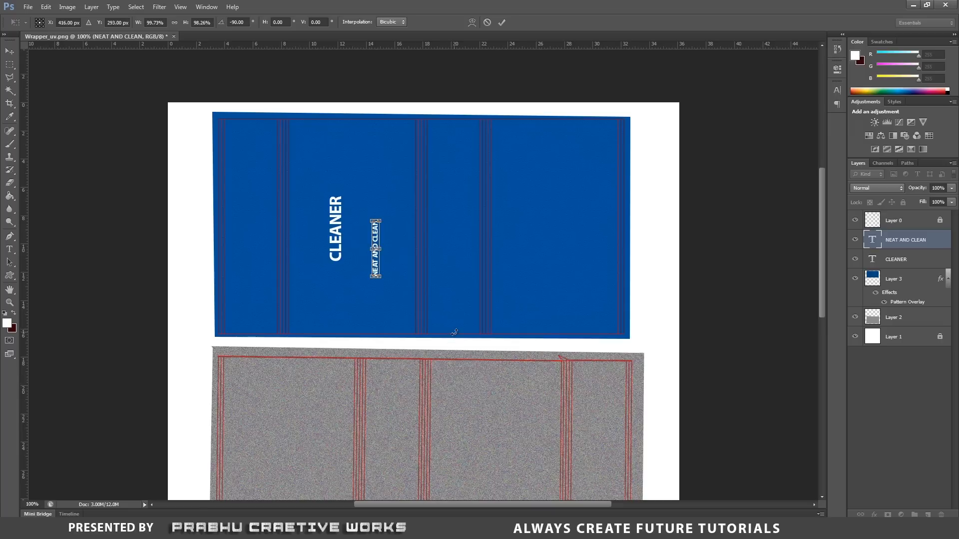
{"action": "key", "text": "Return"}
{"action": "left_click_drag", "start_coordinate": [376, 273], "coordinate": [344, 239]}
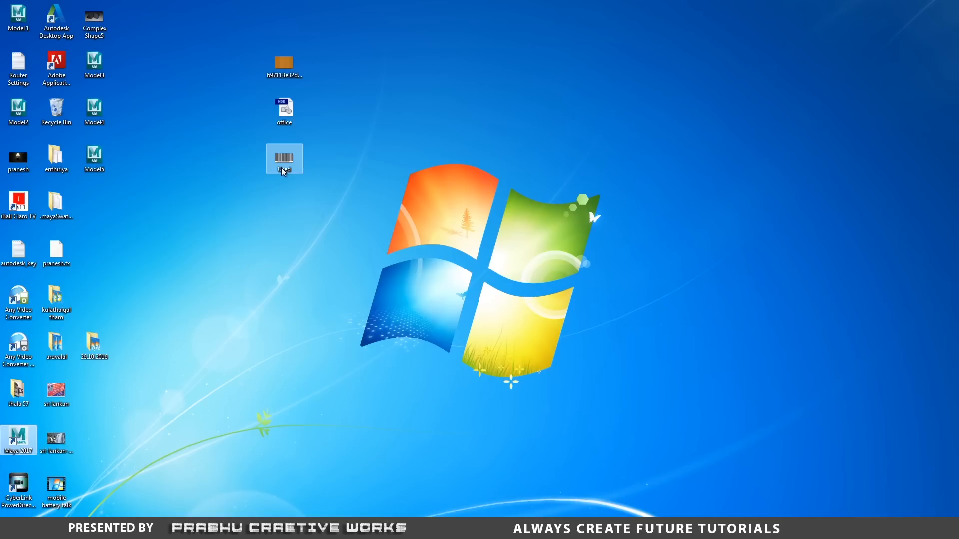
Preview the Used barcode image from the desktop at full size and close the preview.
{"action": "right_click", "coordinate": [280, 167]}
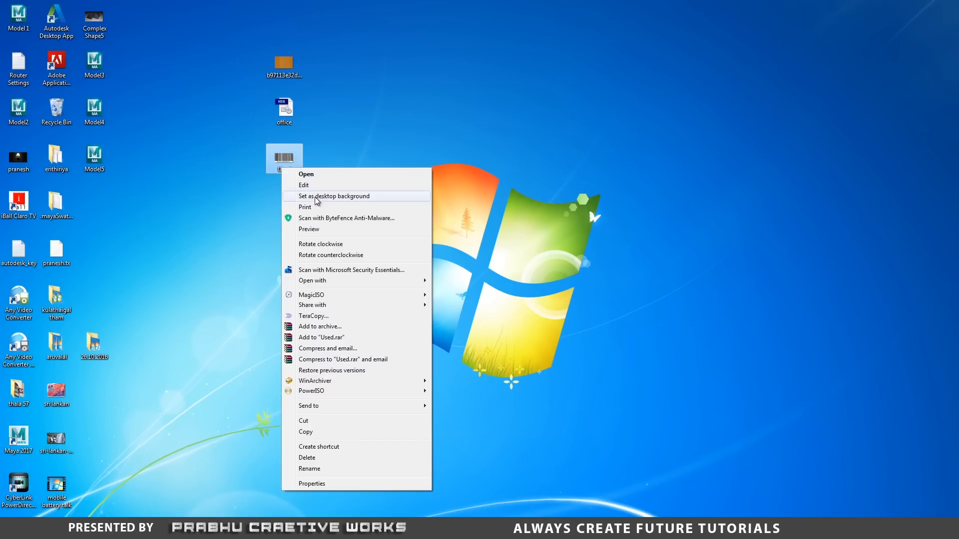
{"action": "left_click", "coordinate": [321, 227]}
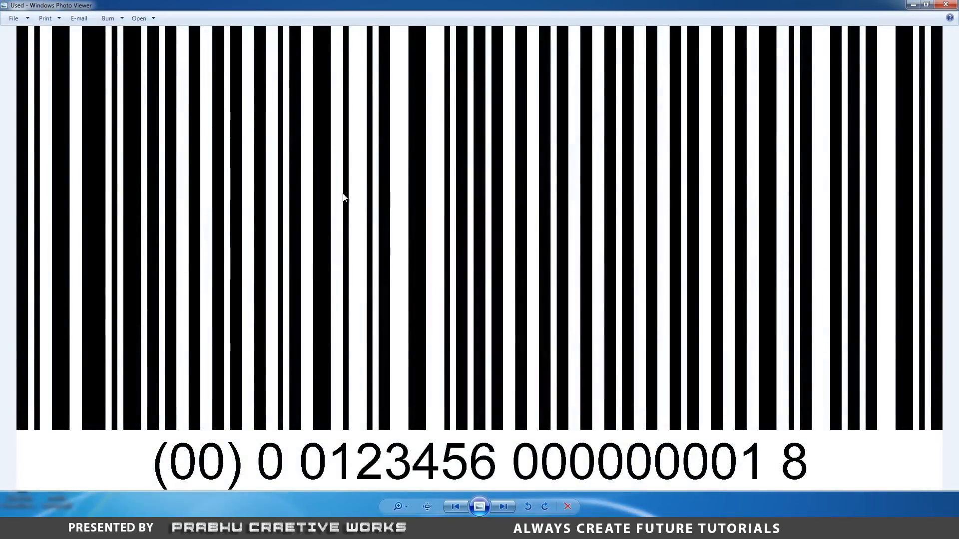
{"action": "left_click", "coordinate": [951, 6]}
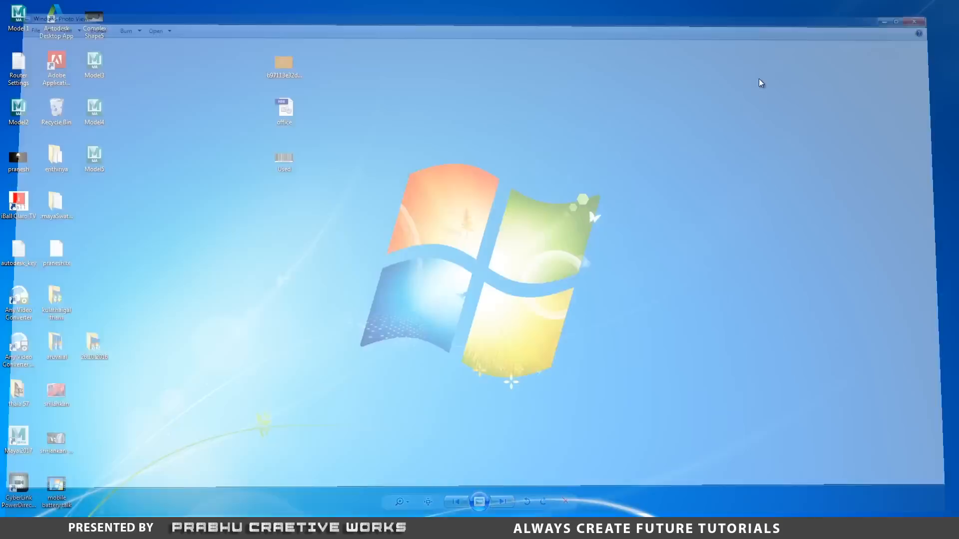
Open the Used barcode image from the desktop in Photoshop.
{"action": "right_click", "coordinate": [291, 163]}
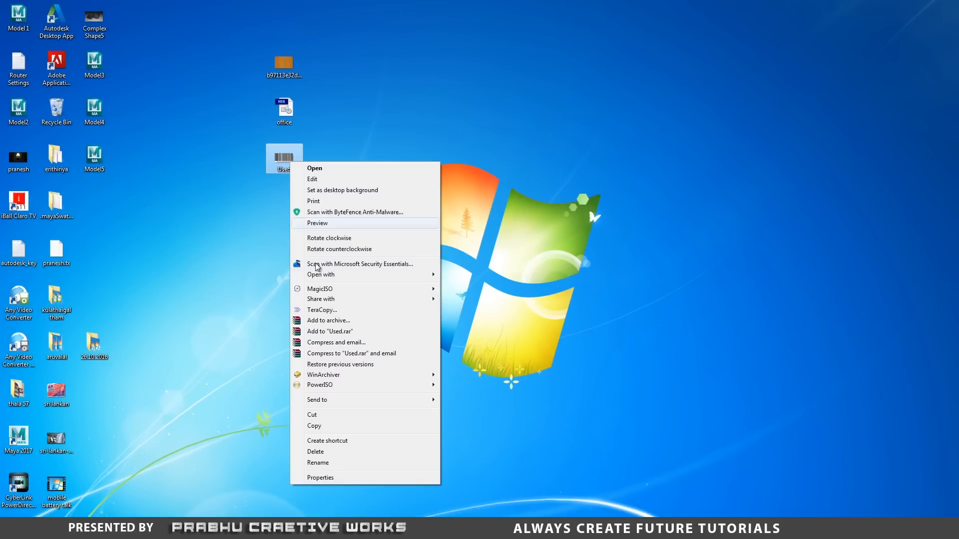
{"action": "mouse_move", "coordinate": [326, 275]}
{"action": "left_click", "coordinate": [484, 275]}
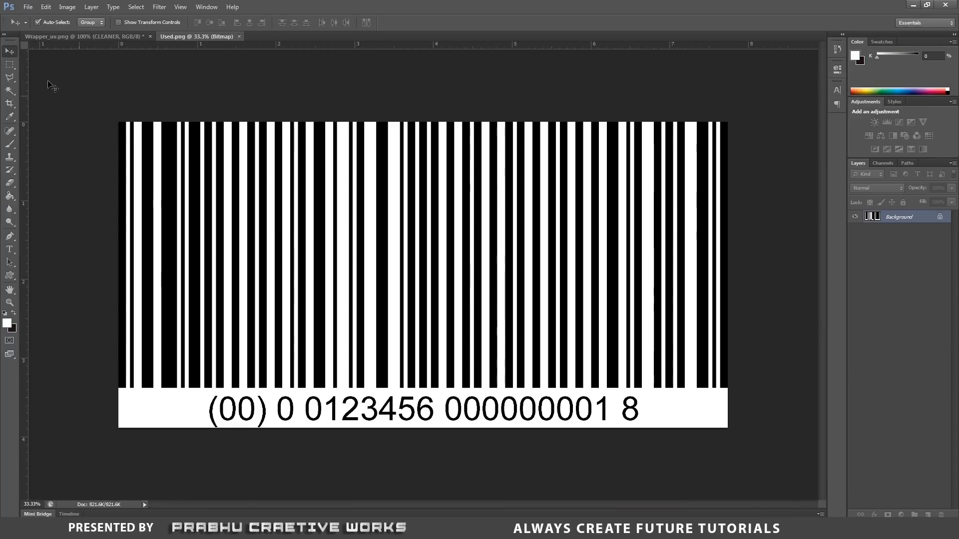
Try to move the barcode image directly from Used.png into the Wrapper_uv.png document.
{"action": "left_click_drag", "start_coordinate": [172, 151], "coordinate": [332, 209]}
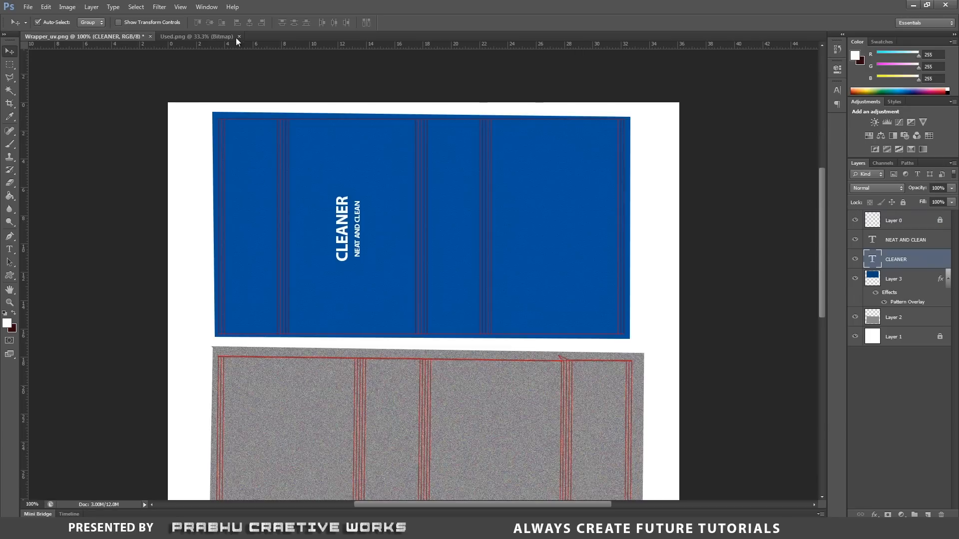
{"action": "left_click", "coordinate": [209, 37]}
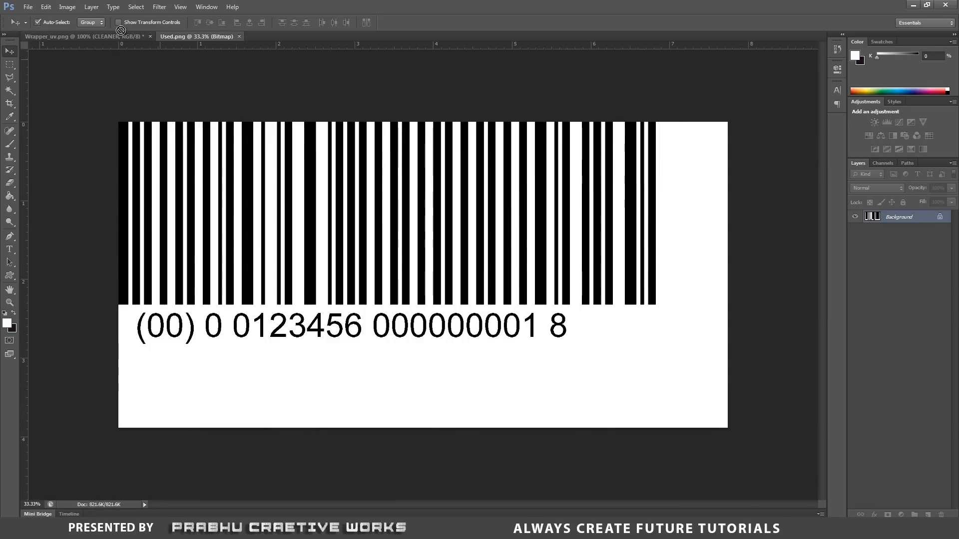
{"action": "left_click_drag", "start_coordinate": [120, 31], "coordinate": [395, 160]}
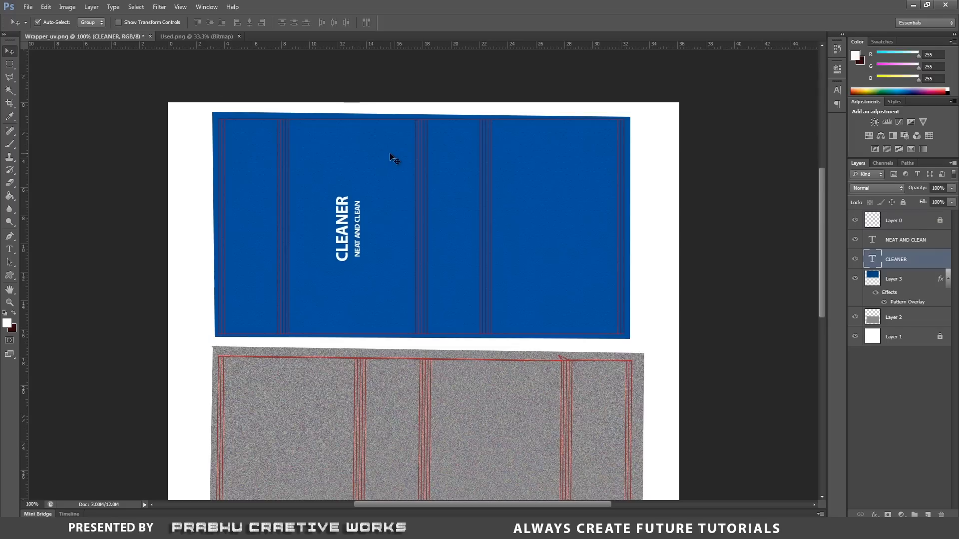
{"action": "left_click", "coordinate": [196, 35]}
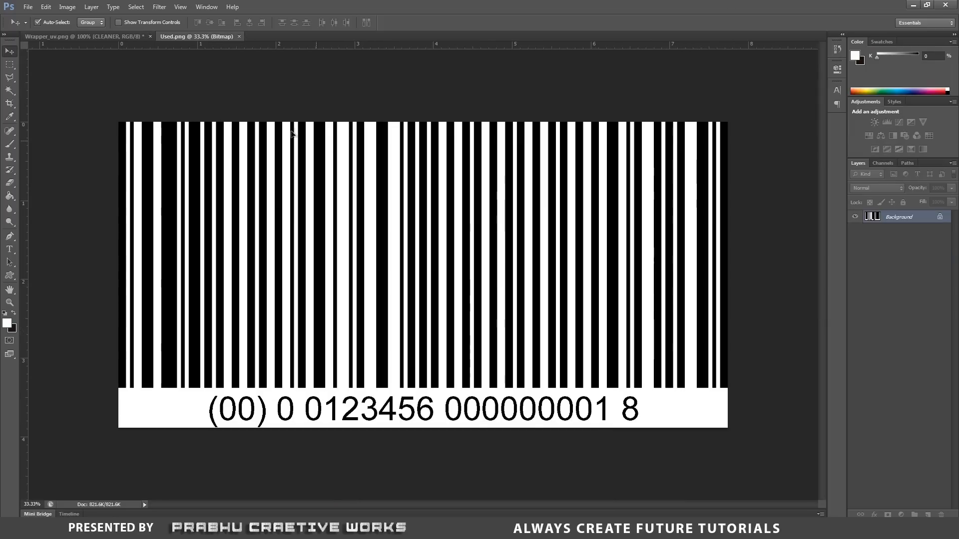
{"action": "left_click_drag", "start_coordinate": [287, 135], "coordinate": [278, 159]}
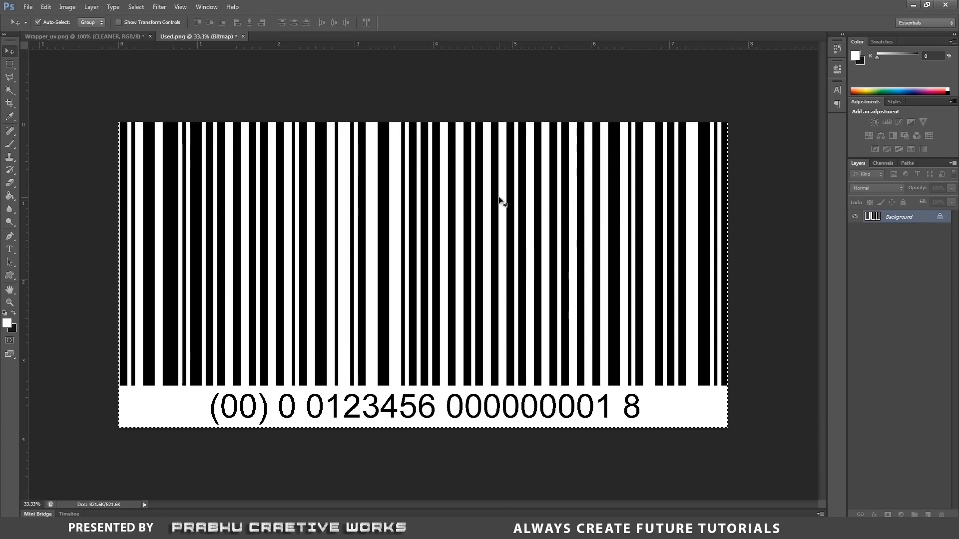
Copy the entire barcode image from Used.png and paste it as a new layer into Wrapper_uv.png.
{"action": "key", "text": "ctrl+a"}
{"action": "left_click", "coordinate": [68, 37]}
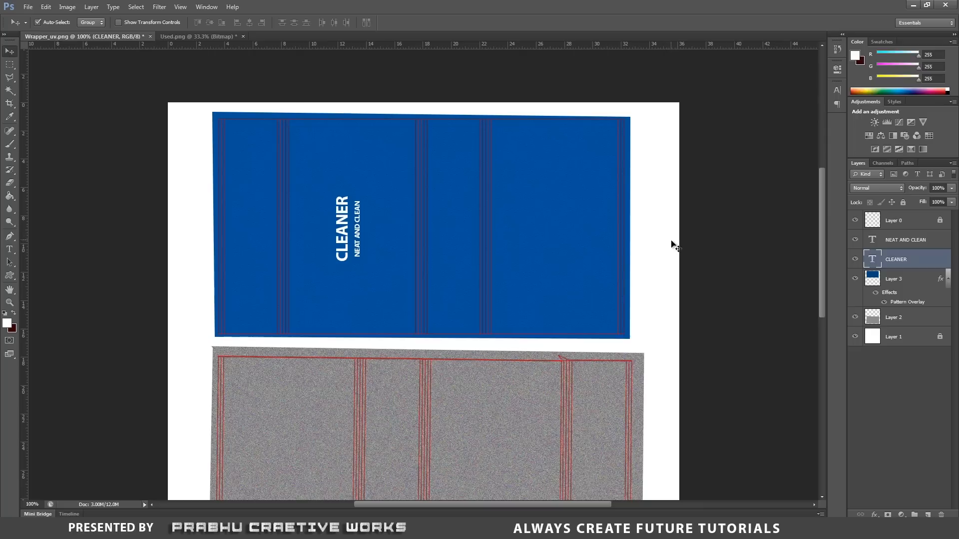
{"action": "key", "text": "ctrl+v"}
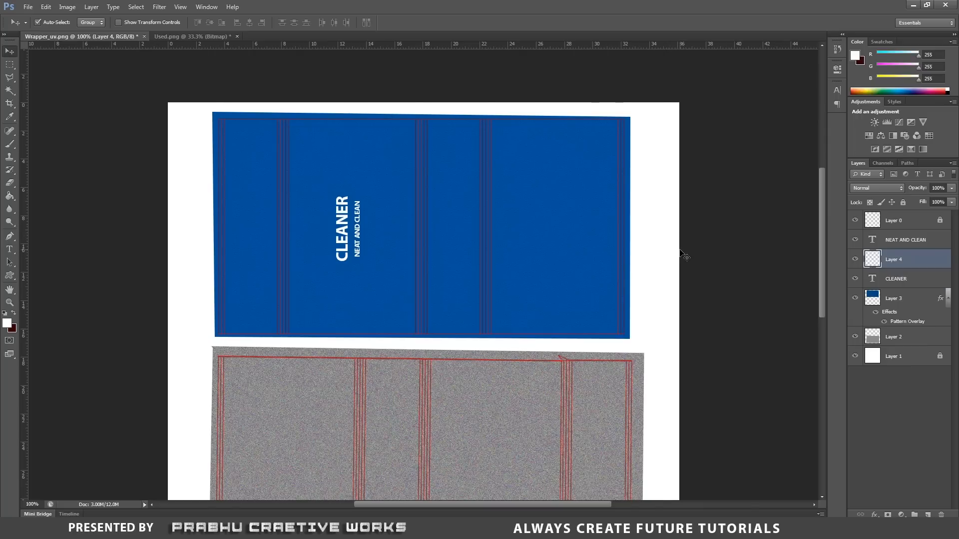
Scale the pasted barcode down to about 3.25% and place it near the upper end of the narrow blue panel beside the lettering.
{"action": "left_click_drag", "start_coordinate": [523, 210], "coordinate": [564, 269]}
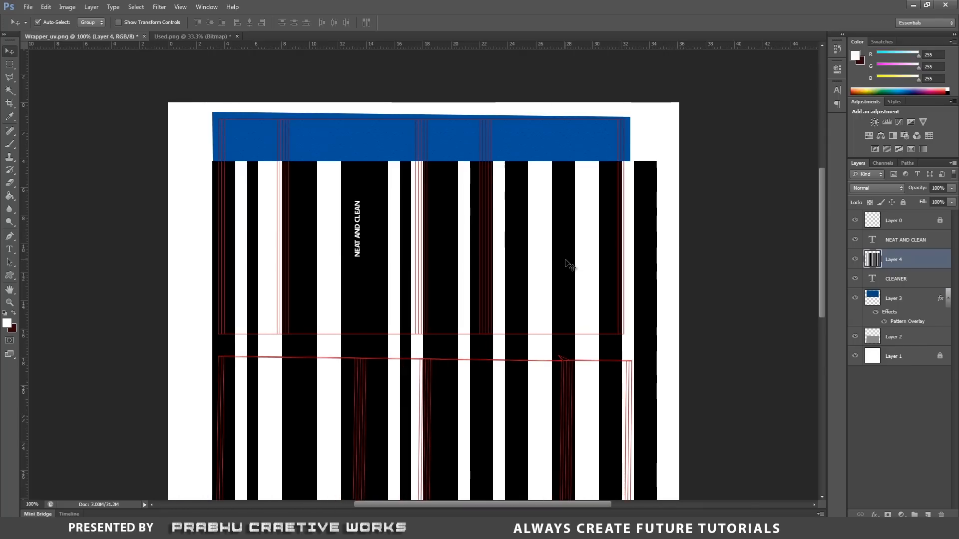
{"action": "key", "text": "ctrl+t"}
{"action": "left_click_drag", "start_coordinate": [208, 162], "coordinate": [596, 306], "text": "shift"}
{"action": "left_click_drag", "start_coordinate": [546, 268], "coordinate": [453, 161]}
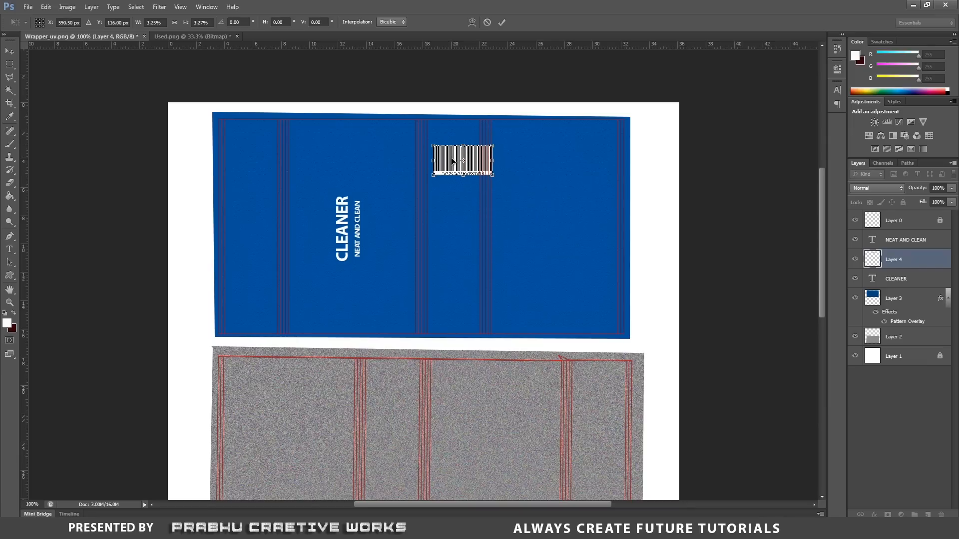
Rotate the barcode 90° counterclockwise and fit it inside the upper part of the narrow blue panel.
{"action": "right_click", "coordinate": [454, 161]}
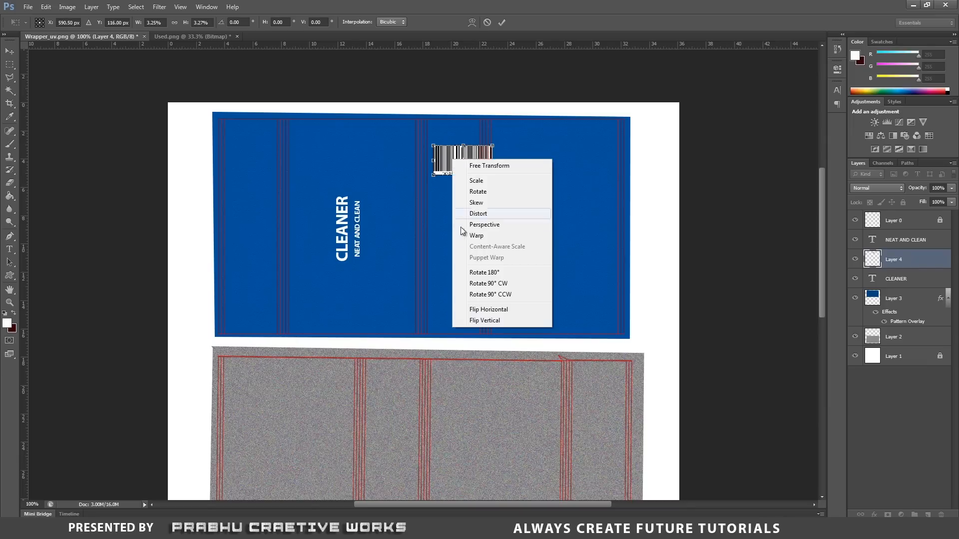
{"action": "left_click", "coordinate": [501, 295]}
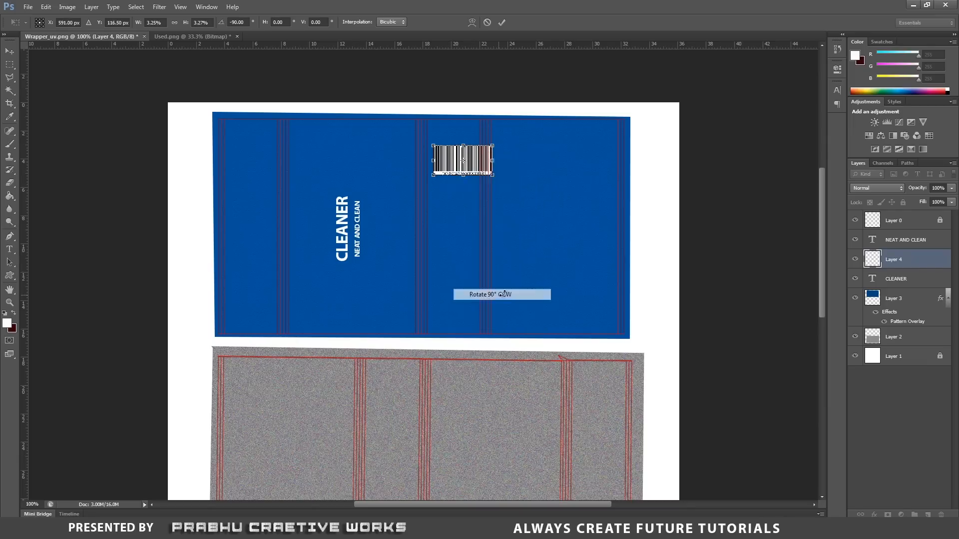
{"action": "left_click_drag", "start_coordinate": [477, 190], "coordinate": [458, 166]}
{"action": "key", "text": "Return"}
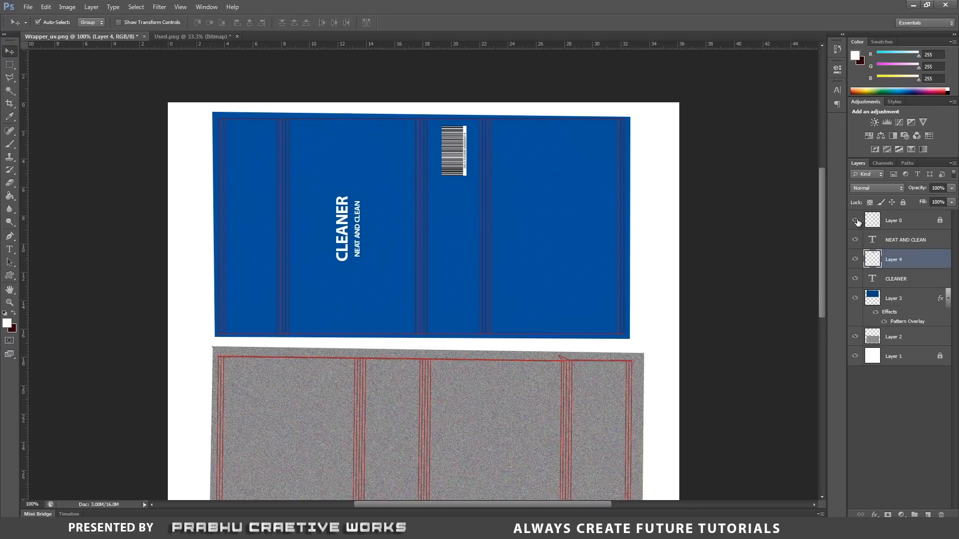
Hide the UV snapshot Layer 0 and save the texture as the Photoshop file Wrappe_clr in the images folder.
{"action": "left_click", "coordinate": [856, 220]}
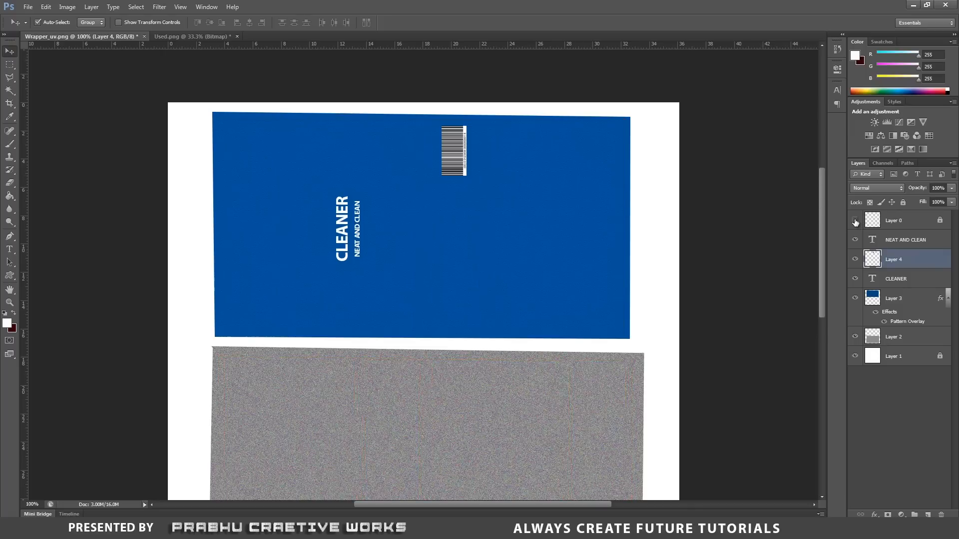
{"action": "left_click", "coordinate": [28, 7]}
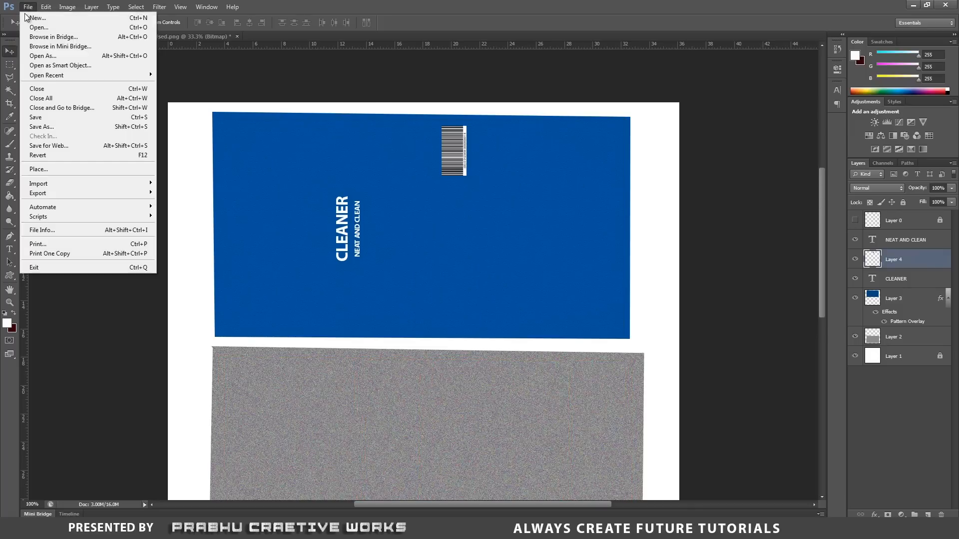
{"action": "left_click", "coordinate": [45, 126]}
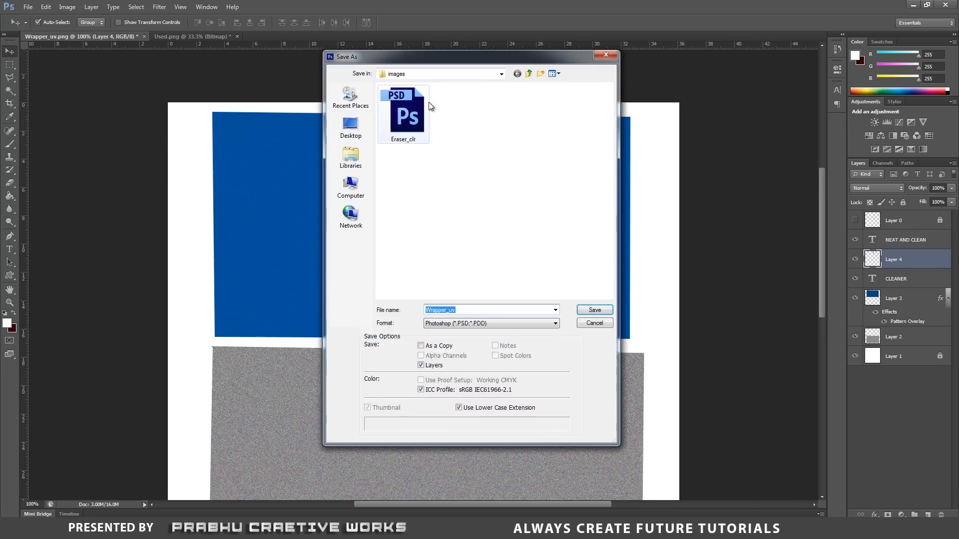
{"action": "left_click", "coordinate": [460, 310]}
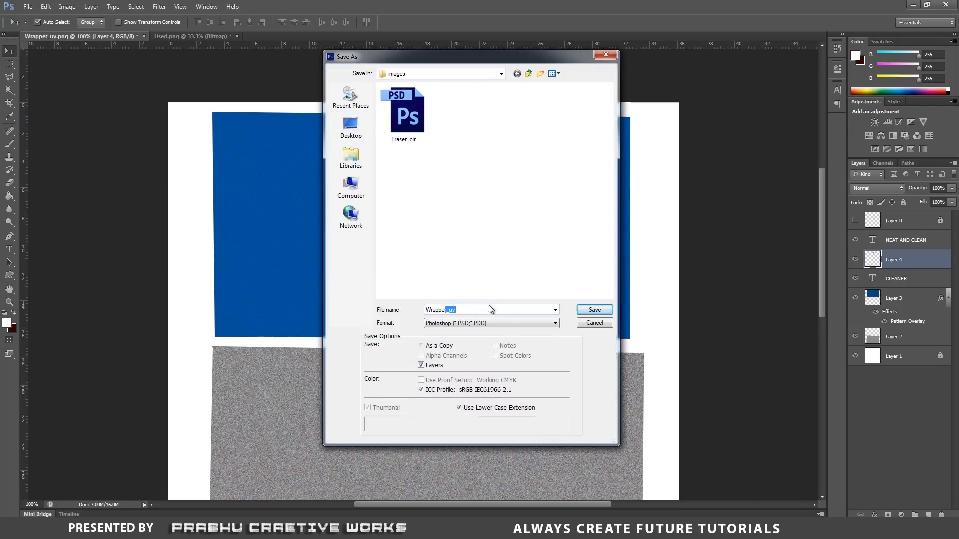
{"action": "key", "text": "BackSpace"}
{"action": "type", "text": "_clr"}
{"action": "left_click", "coordinate": [594, 311]}
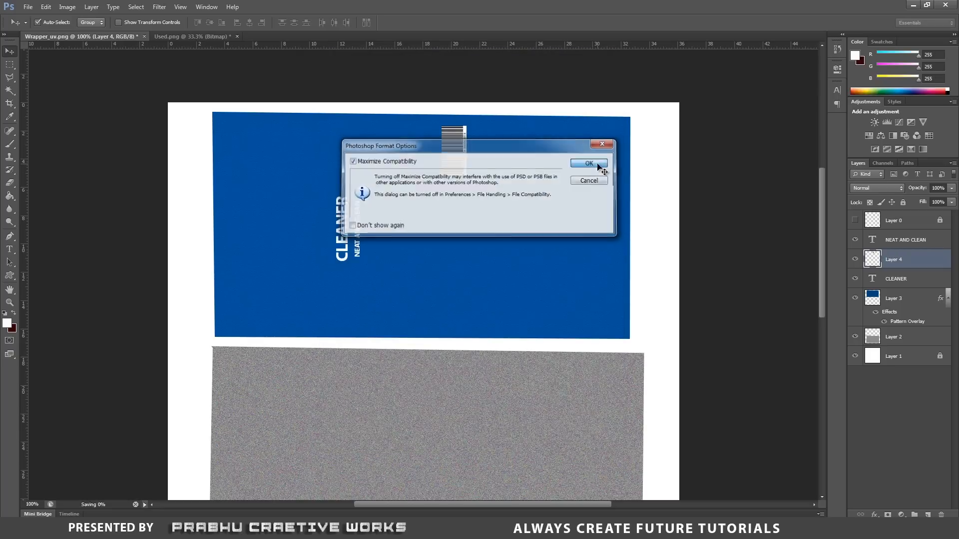
{"action": "left_click", "coordinate": [594, 163]}
Save a Targa copy of the texture as Wrappe_clr.tga in the sourceimages folder at 24 bits/pixel.
{"action": "left_click", "coordinate": [27, 7]}
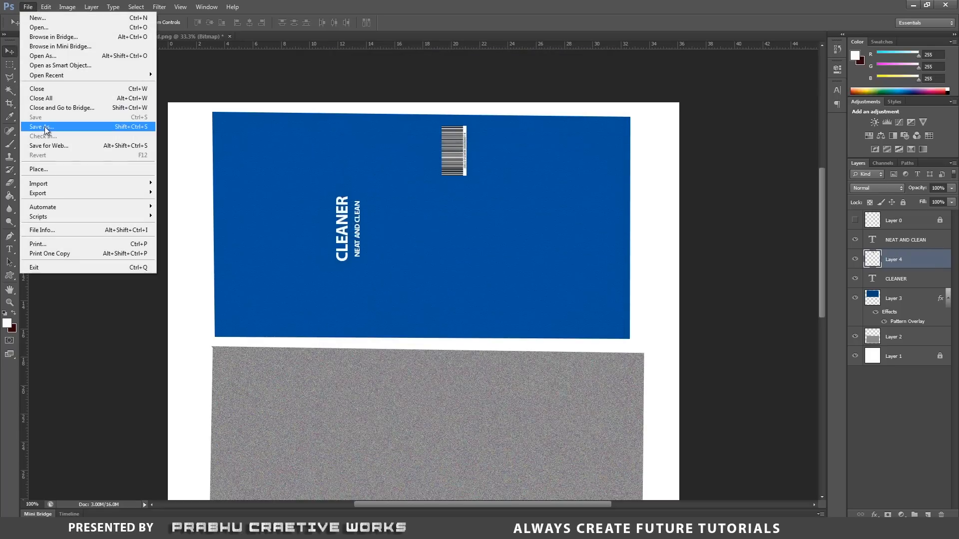
{"action": "left_click", "coordinate": [42, 127]}
{"action": "left_click", "coordinate": [481, 323]}
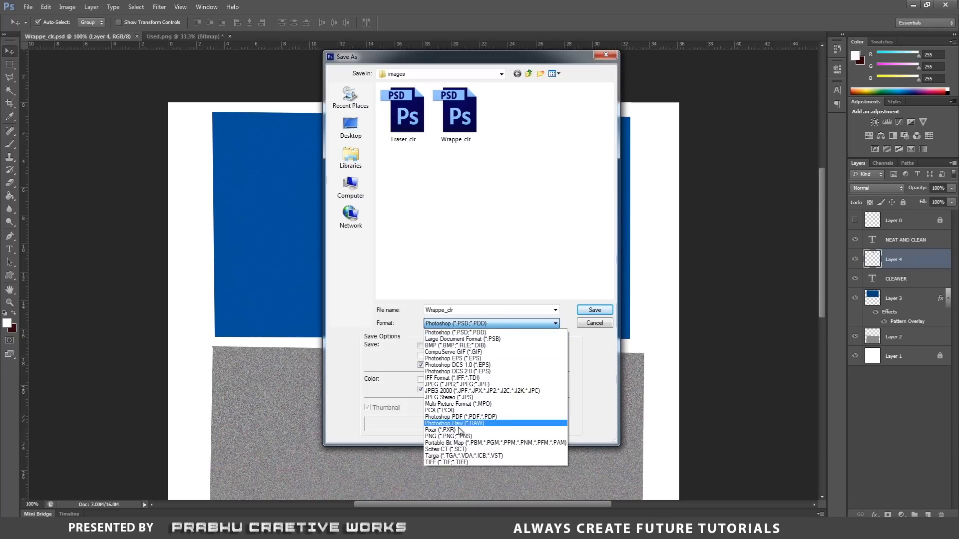
{"action": "left_click", "coordinate": [469, 455]}
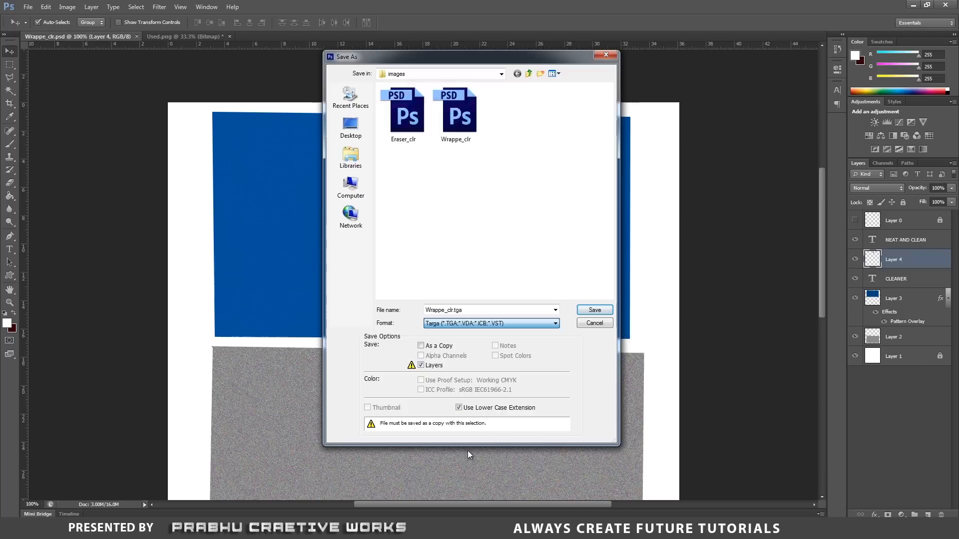
{"action": "left_click", "coordinate": [528, 74]}
{"action": "double_click", "coordinate": [418, 215]}
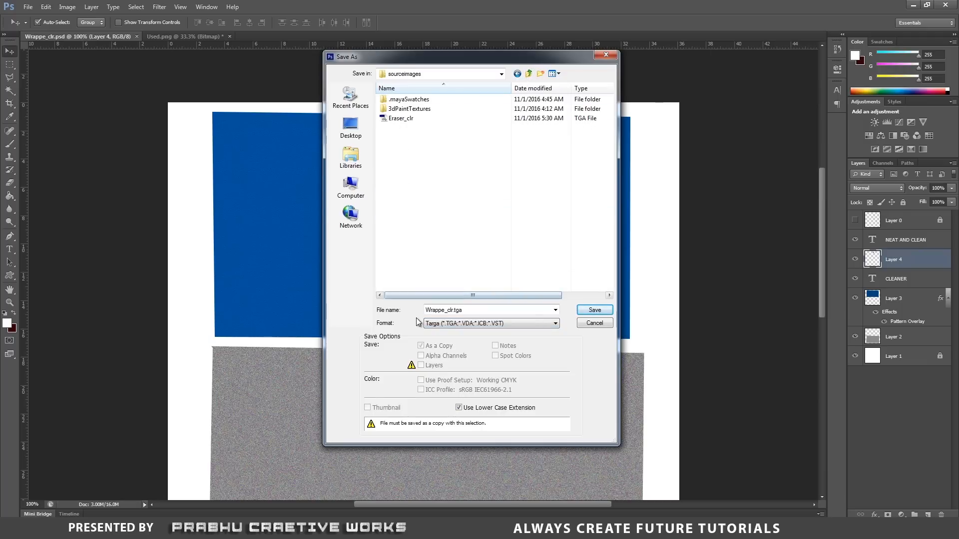
{"action": "left_click", "coordinate": [594, 309]}
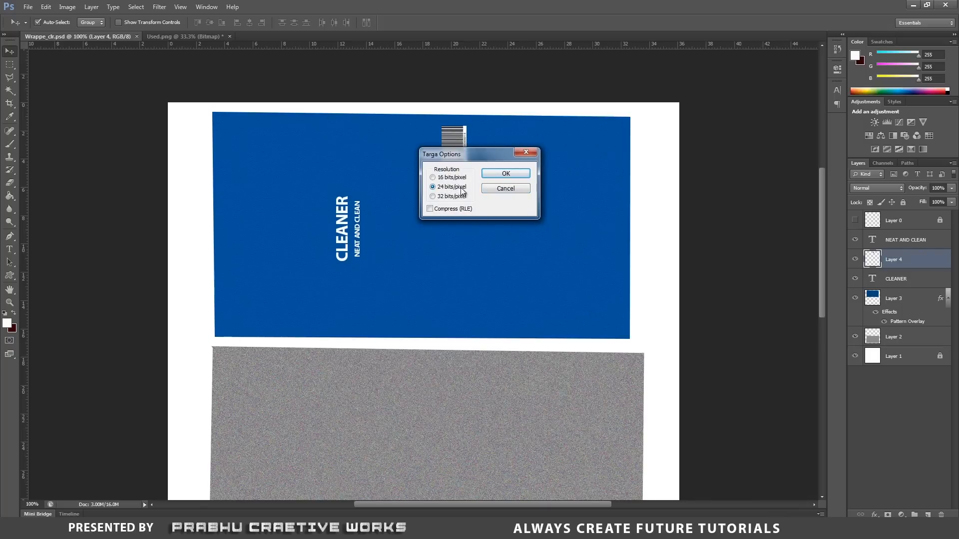
{"action": "left_click", "coordinate": [514, 178]}
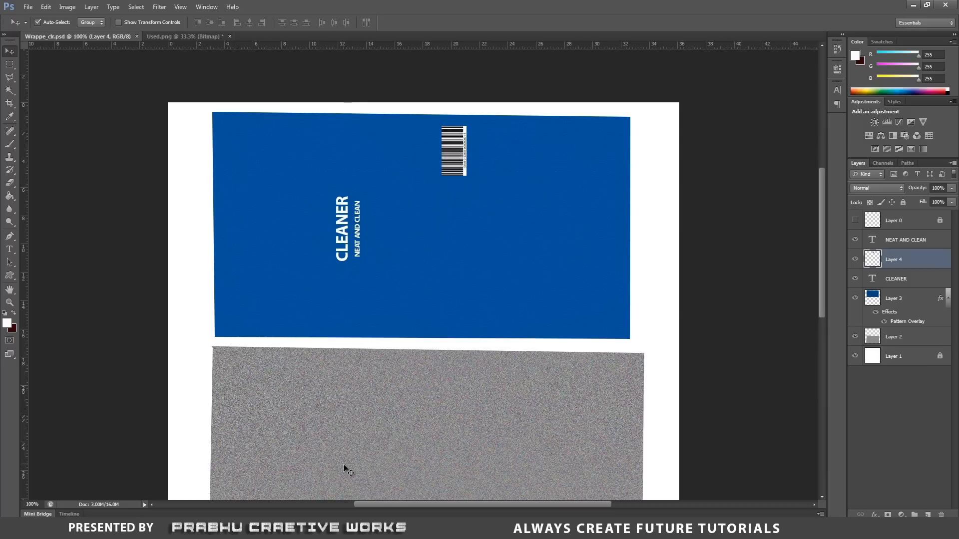
Switch to Maya and assign a new Arnold aiStandard material to the wrapper01 mesh.
{"action": "mouse_move", "coordinate": [408, 529]}
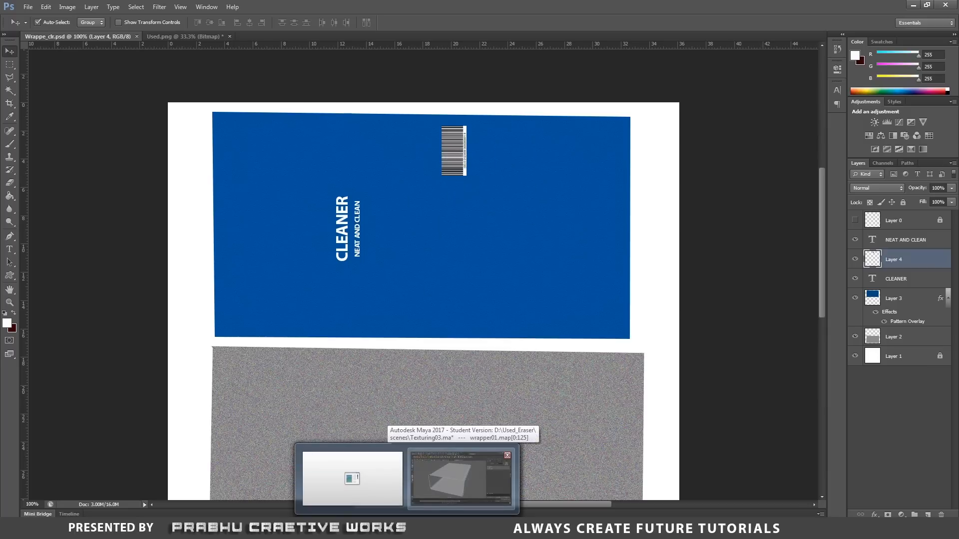
{"action": "left_click", "coordinate": [461, 480]}
{"action": "right_click_drag", "start_coordinate": [426, 232], "coordinate": [344, 193]}
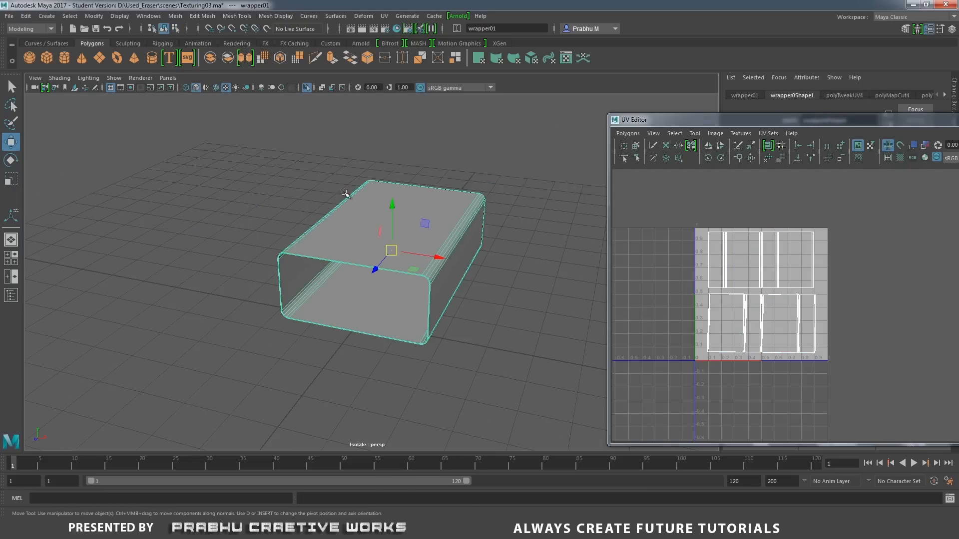
{"action": "left_click_drag", "start_coordinate": [344, 193], "coordinate": [383, 217], "text": "alt"}
{"action": "right_click_drag", "start_coordinate": [478, 215], "coordinate": [479, 461]}
{"action": "left_click", "coordinate": [558, 220]}
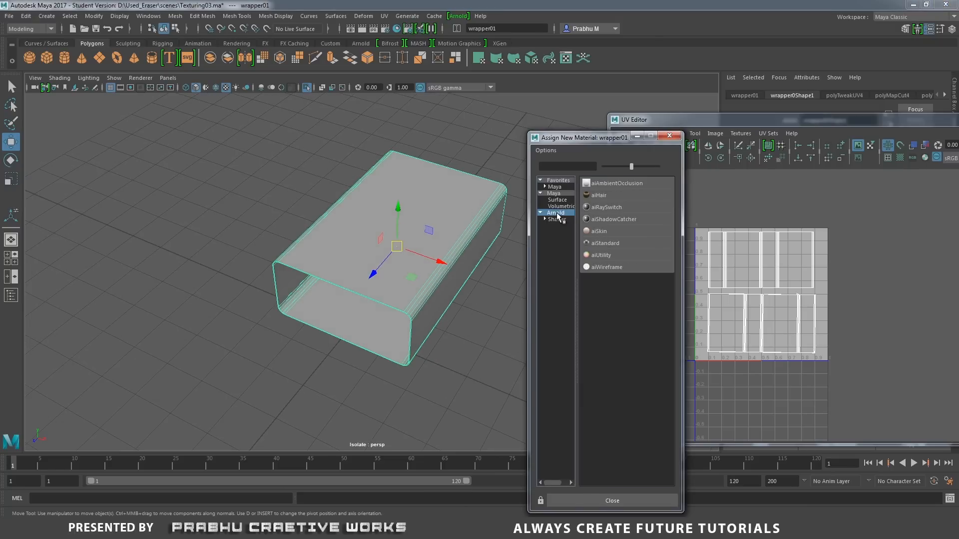
{"action": "left_click", "coordinate": [619, 245]}
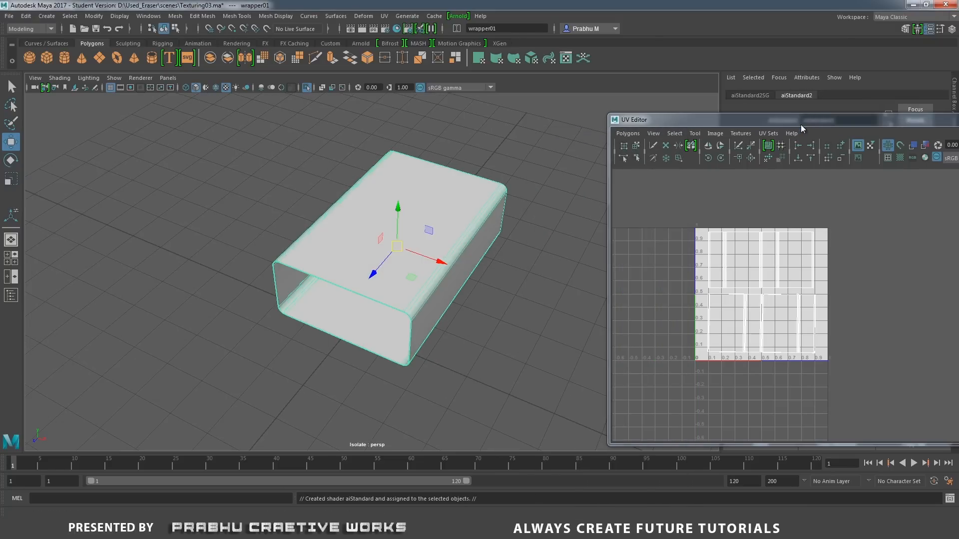
Move the UV Editor out of the way and rename the wrapper's new material to wrapper_aiStandard2.
{"action": "left_click_drag", "start_coordinate": [803, 121], "coordinate": [479, 162]}
{"action": "left_click", "coordinate": [831, 159]}
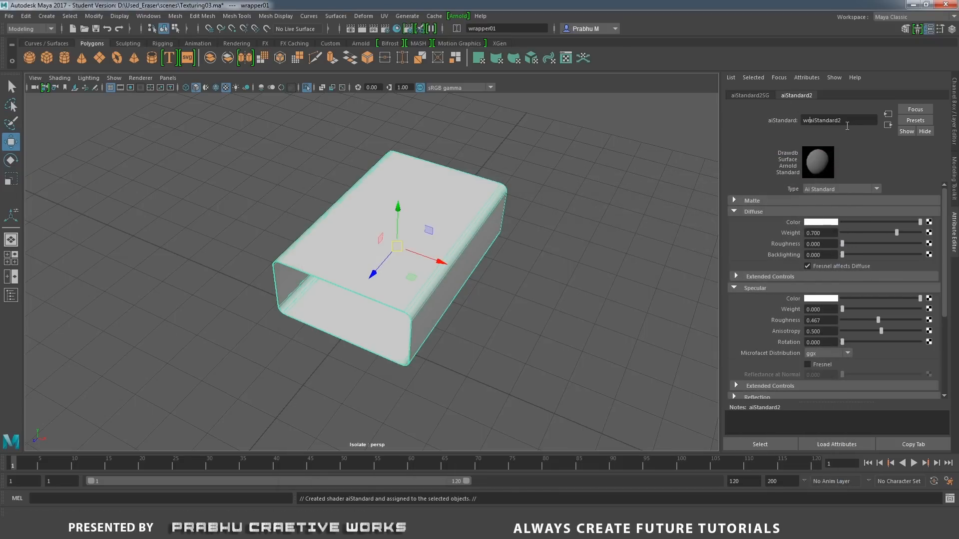
{"action": "type", "text": "pper_"}
{"action": "key", "text": "Return"}
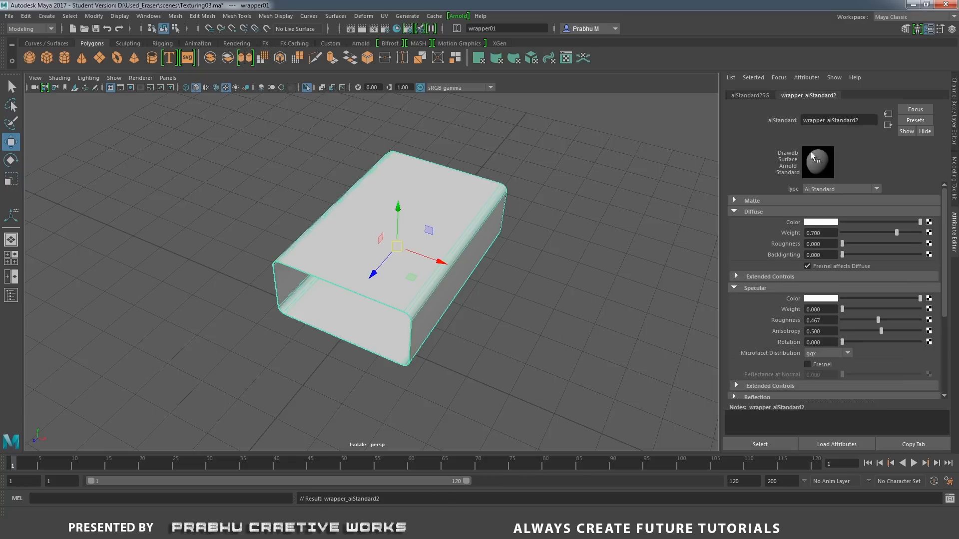
Connect a file texture to the wrapper material's diffuse colour, set its filter type to Off and load Wrappe_clr.tga.
{"action": "left_click", "coordinate": [929, 223]}
{"action": "left_click", "coordinate": [758, 209]}
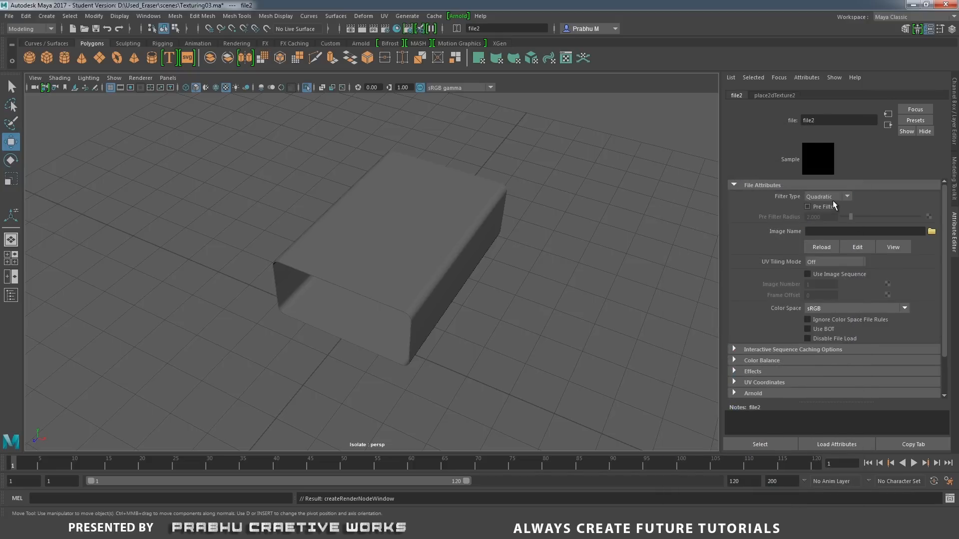
{"action": "left_click", "coordinate": [832, 198]}
{"action": "left_click", "coordinate": [819, 207]}
{"action": "left_click", "coordinate": [931, 231]}
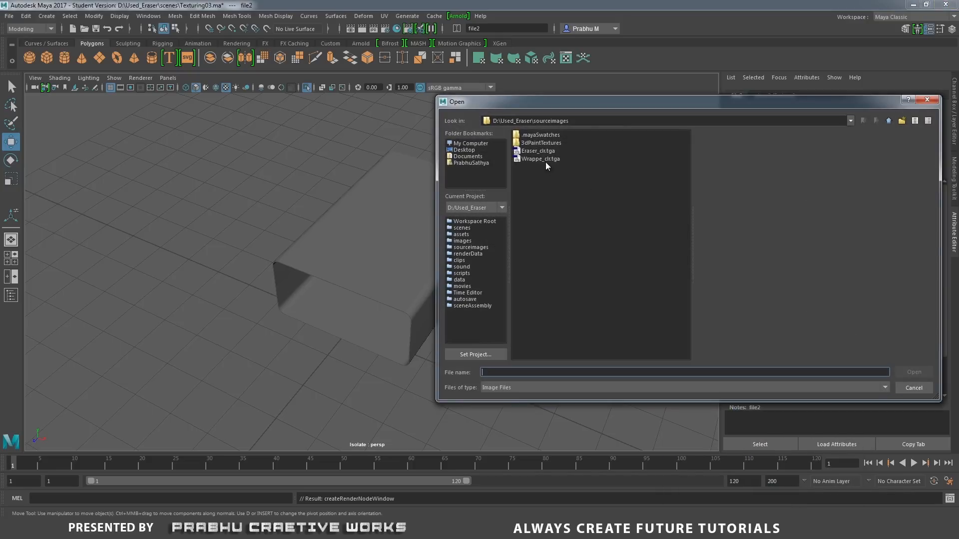
{"action": "left_click", "coordinate": [544, 160]}
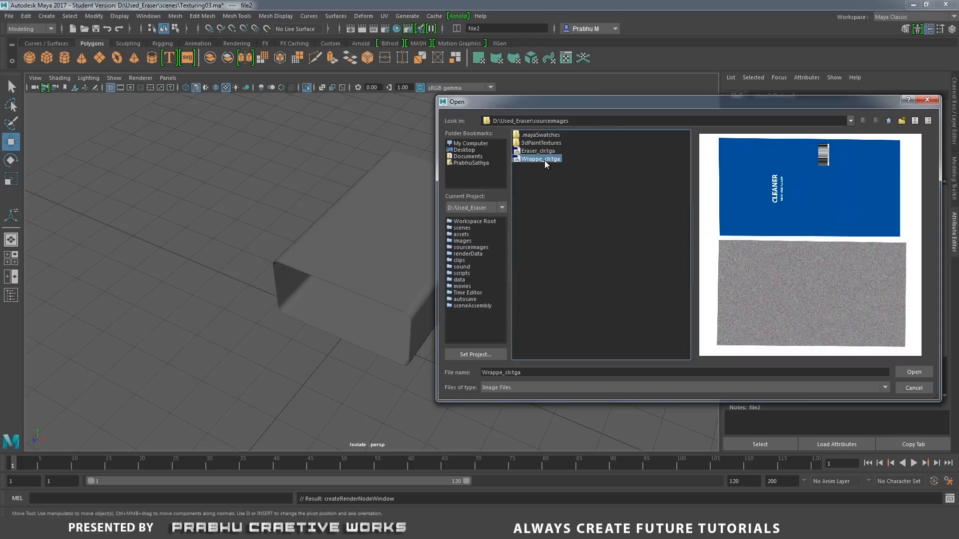
{"action": "left_click", "coordinate": [925, 372]}
{"action": "left_click_drag", "start_coordinate": [554, 293], "coordinate": [464, 268], "text": "alt"}
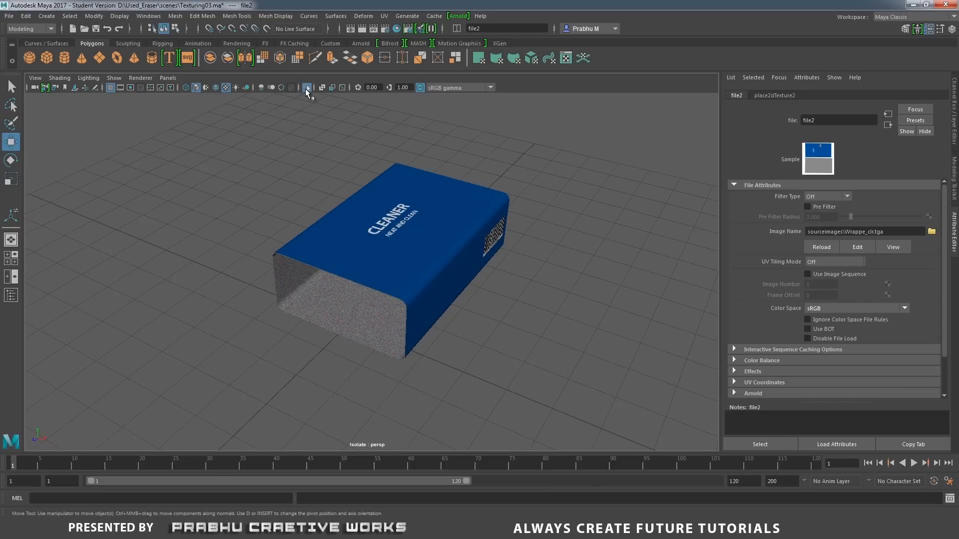
Turn off isolation so the whole scene shows around the textured wrapper.
{"action": "left_click", "coordinate": [306, 91]}
{"action": "mouse_move", "coordinate": [349, 209]}
{"action": "left_mouse_down", "text": "alt"}
{"action": "mouse_move", "coordinate": [268, 189]}
{"action": "mouse_move", "coordinate": [253, 203]}
{"action": "mouse_move", "coordinate": [372, 198]}
{"action": "mouse_move", "coordinate": [373, 224]}
{"action": "mouse_move", "coordinate": [382, 205]}
{"action": "left_mouse_up", "text": "alt"}
{"action": "middle_click_drag", "start_coordinate": [382, 205], "coordinate": [390, 180], "text": "alt"}
{"action": "scroll", "coordinate": [427, 218], "scroll_direction": "up", "scroll_amount": 1}
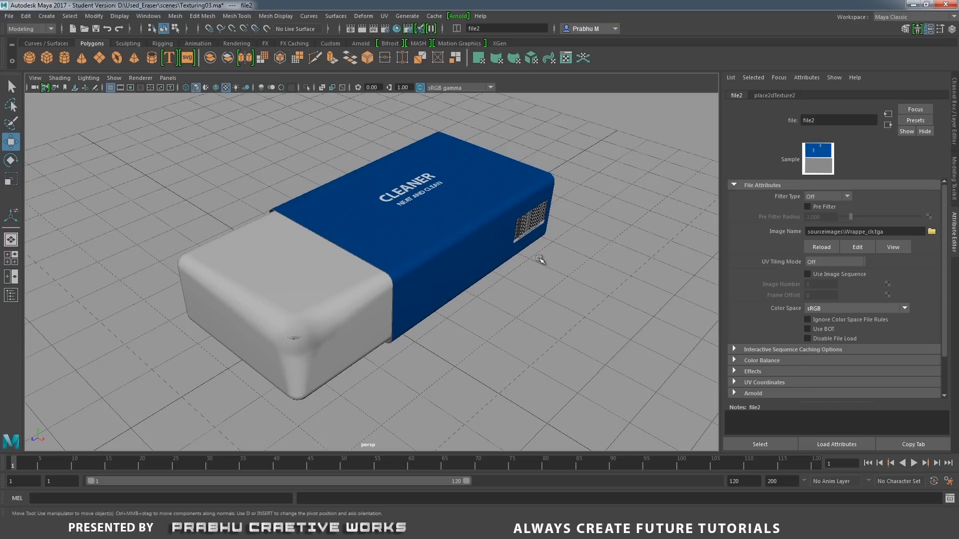
{"action": "right_click_drag", "start_coordinate": [615, 295], "coordinate": [161, 205], "text": "alt"}
Select the Ground01 plane and assign it a new Arnold aiStandard material.
{"action": "left_click", "coordinate": [443, 206]}
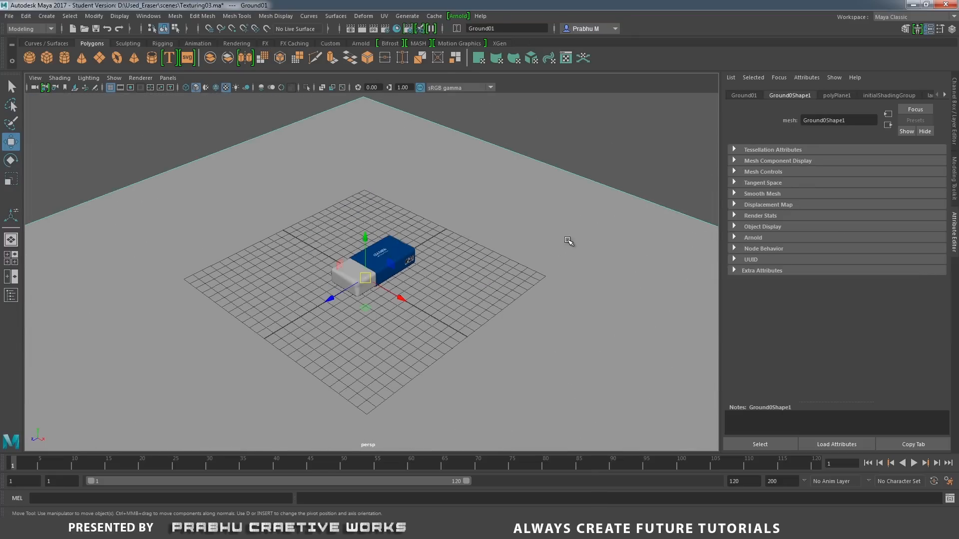
{"action": "key", "text": "f"}
{"action": "right_click_drag", "start_coordinate": [318, 216], "coordinate": [540, 182], "text": "alt"}
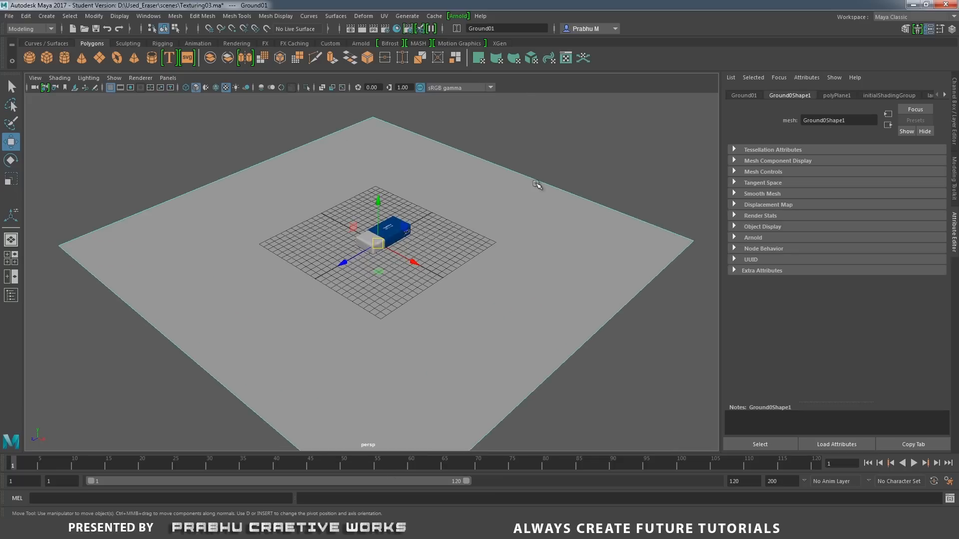
{"action": "left_click", "coordinate": [511, 161]}
{"action": "left_click", "coordinate": [351, 197]}
{"action": "left_click", "coordinate": [529, 132]}
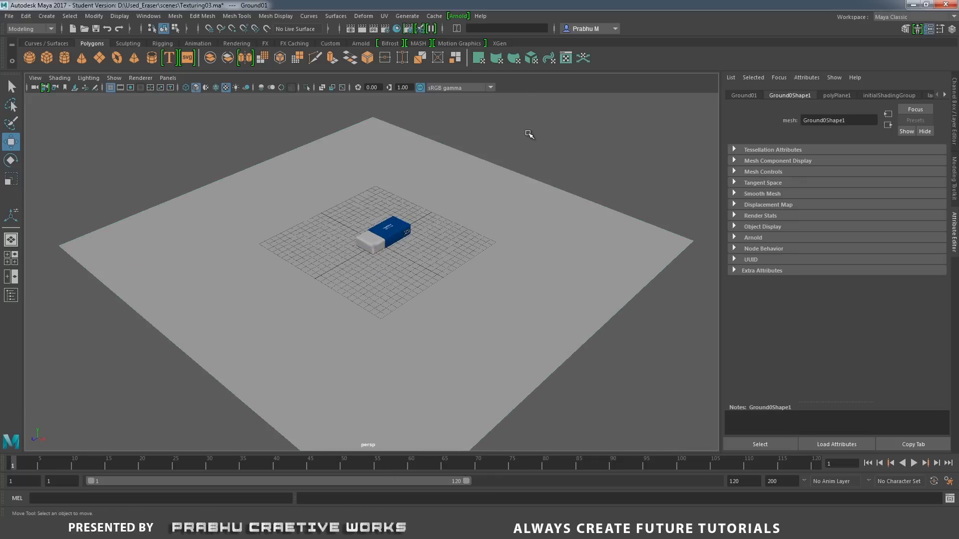
{"action": "left_click", "coordinate": [418, 169]}
{"action": "right_click_drag", "start_coordinate": [420, 164], "coordinate": [423, 425]}
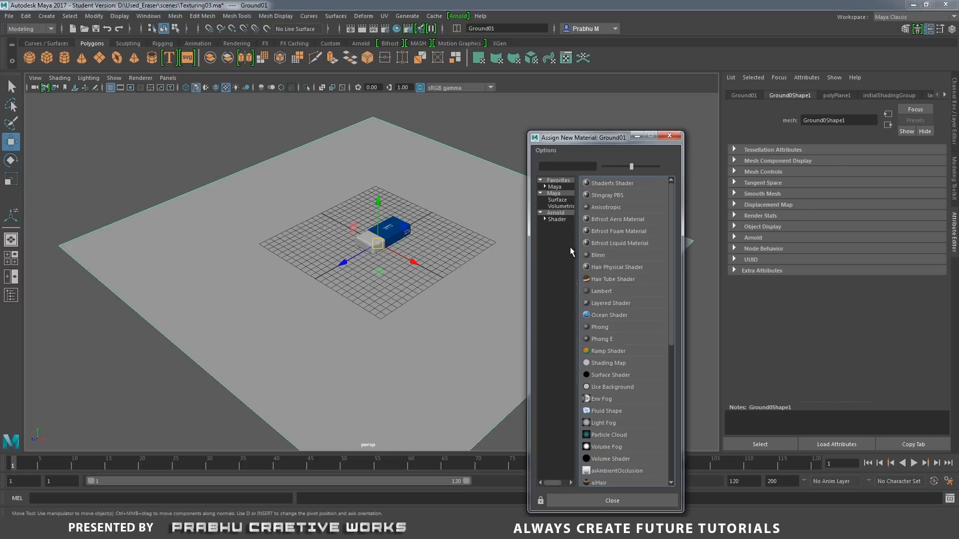
{"action": "left_click", "coordinate": [567, 215]}
{"action": "left_click", "coordinate": [606, 244]}
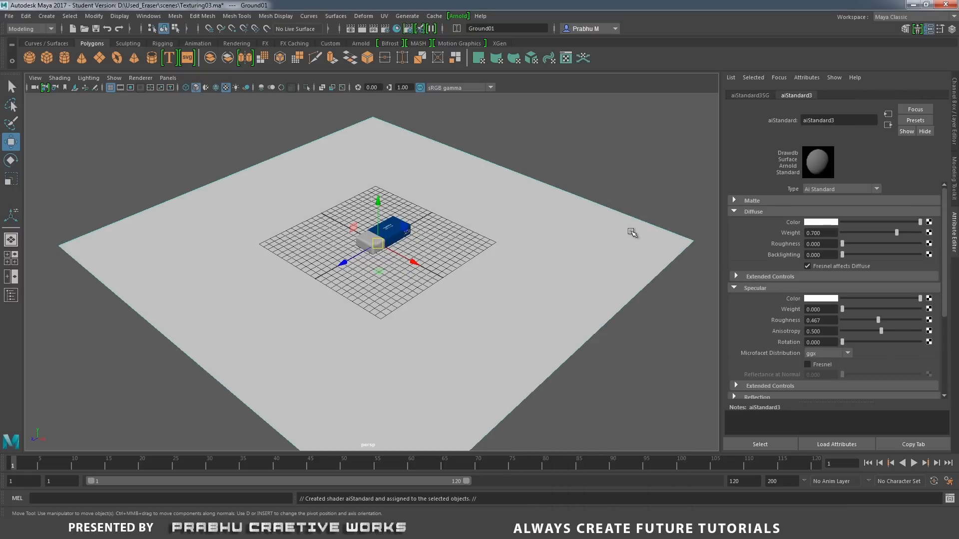
Minimise Maya and Photoshop, preview the wood image on the desktop and copy its file.
{"action": "left_click", "coordinate": [912, 5]}
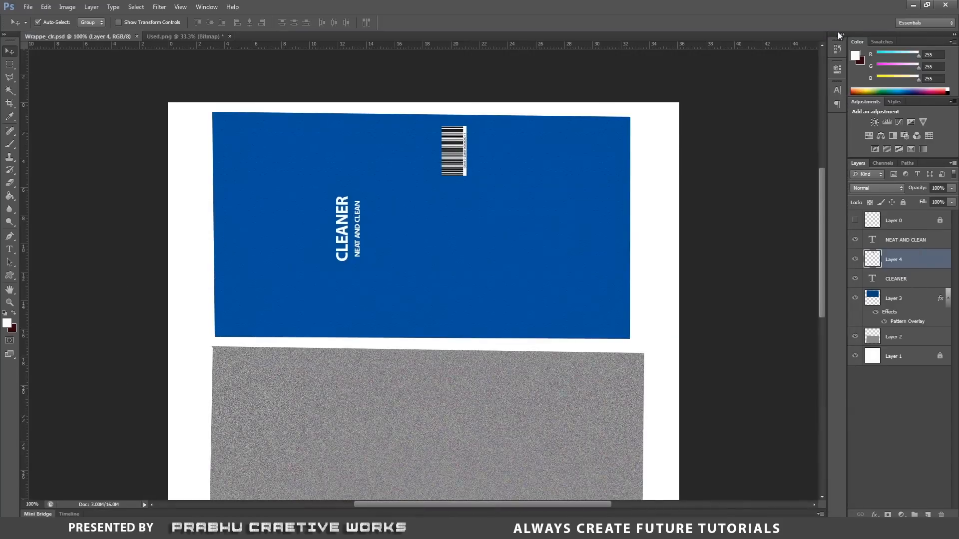
{"action": "left_click", "coordinate": [913, 6]}
{"action": "left_click", "coordinate": [285, 69]}
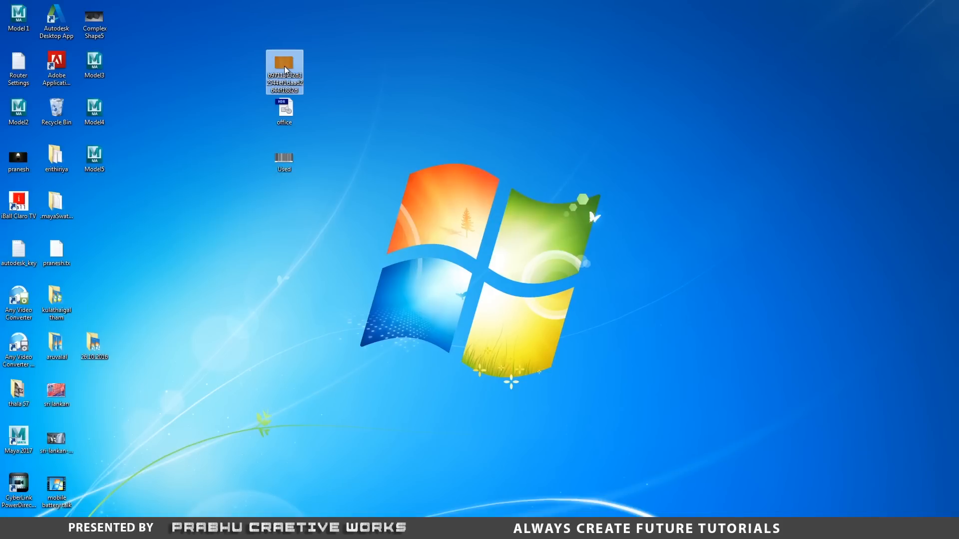
{"action": "right_click", "coordinate": [285, 69]}
{"action": "left_click", "coordinate": [319, 128]}
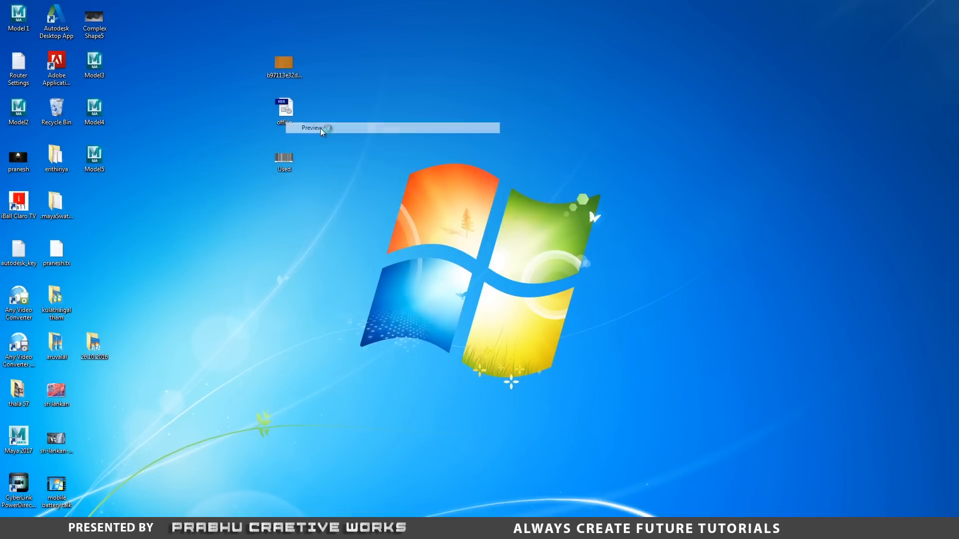
{"action": "left_click", "coordinate": [943, 4]}
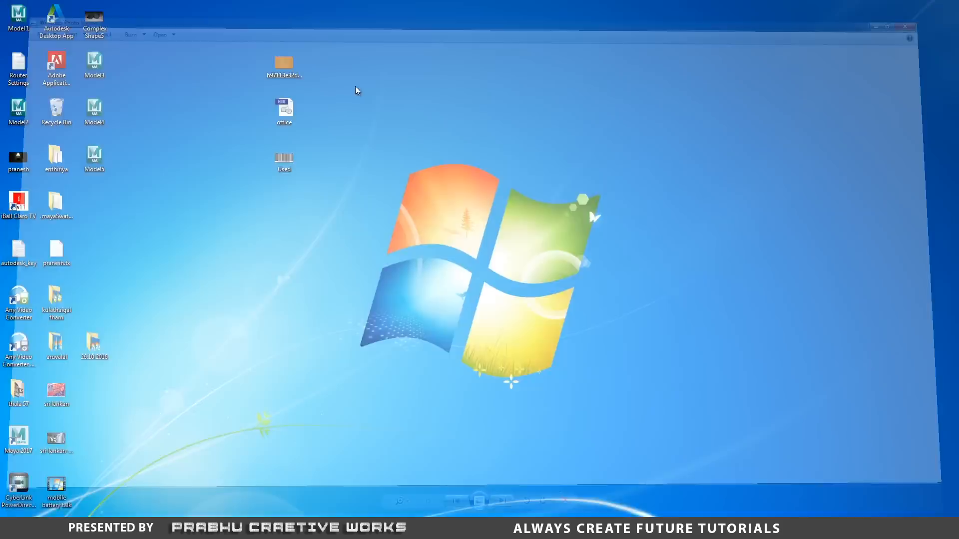
{"action": "right_click", "coordinate": [286, 61]}
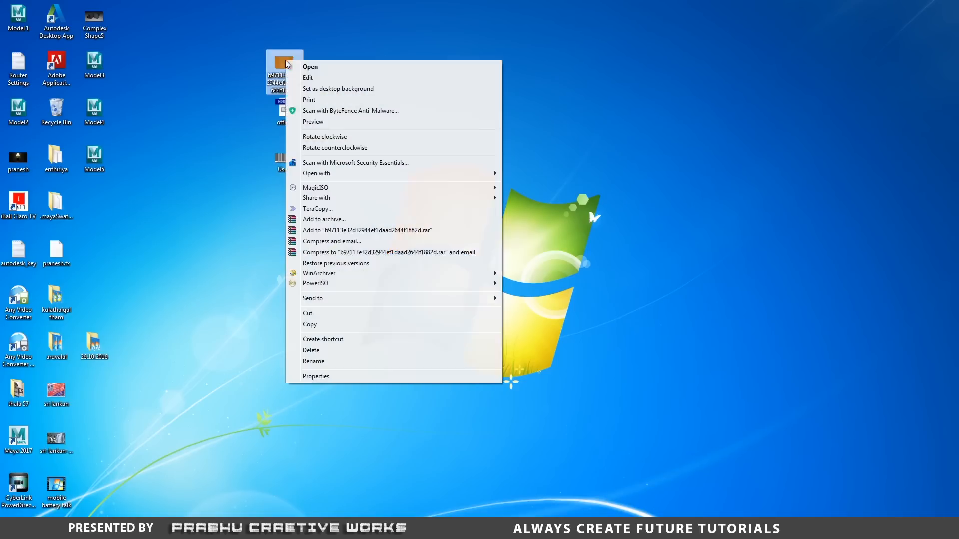
{"action": "left_click", "coordinate": [321, 324]}
{"action": "left_click", "coordinate": [516, 331]}
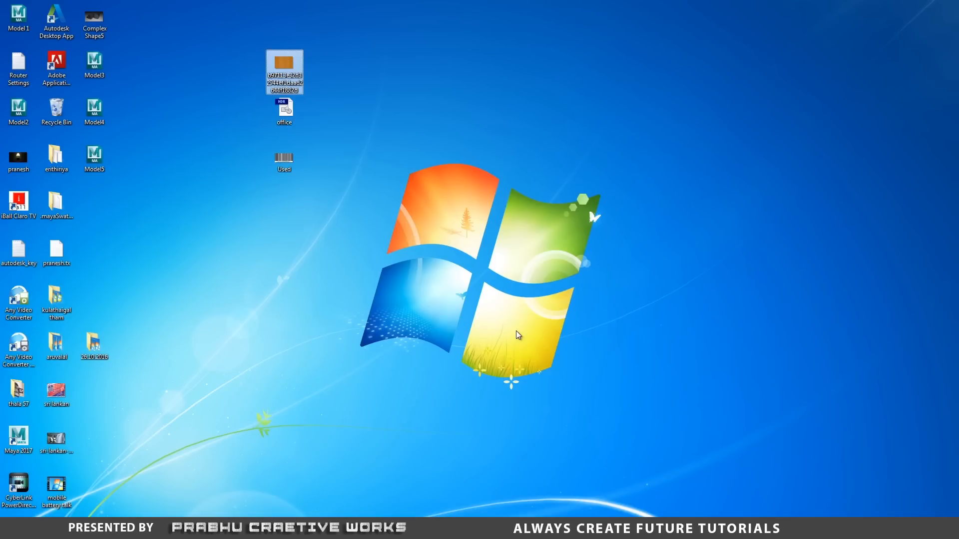
Paste the wood image into the sourceimages folder of D:\Used_Eraser and close the file window.
{"action": "key", "text": "super+e"}
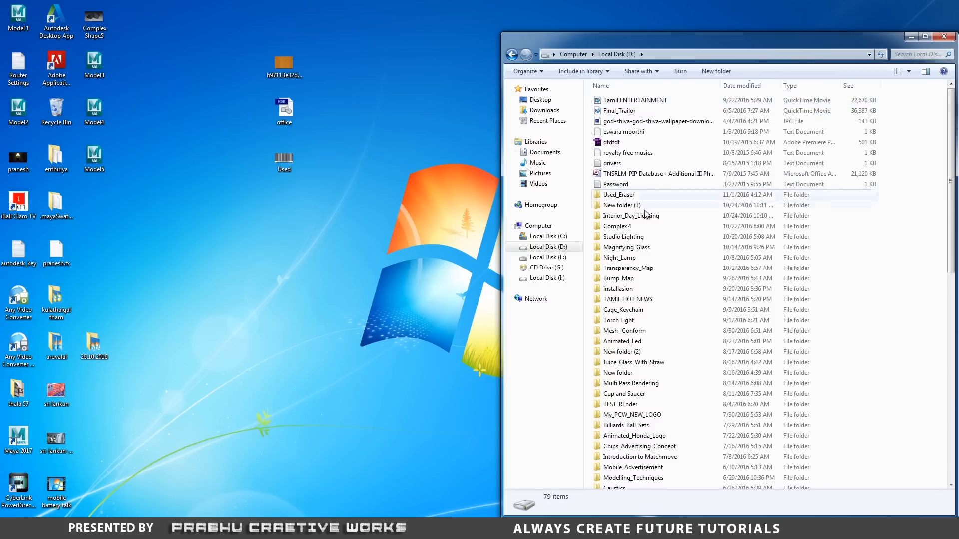
{"action": "left_click", "coordinate": [632, 199]}
{"action": "double_click", "coordinate": [632, 200]}
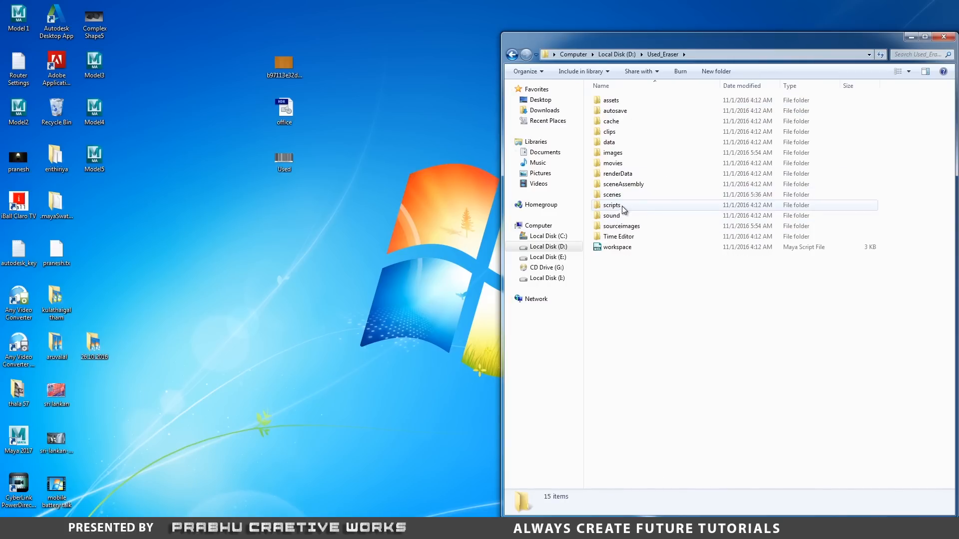
{"action": "double_click", "coordinate": [622, 226]}
{"action": "right_click", "coordinate": [721, 177]}
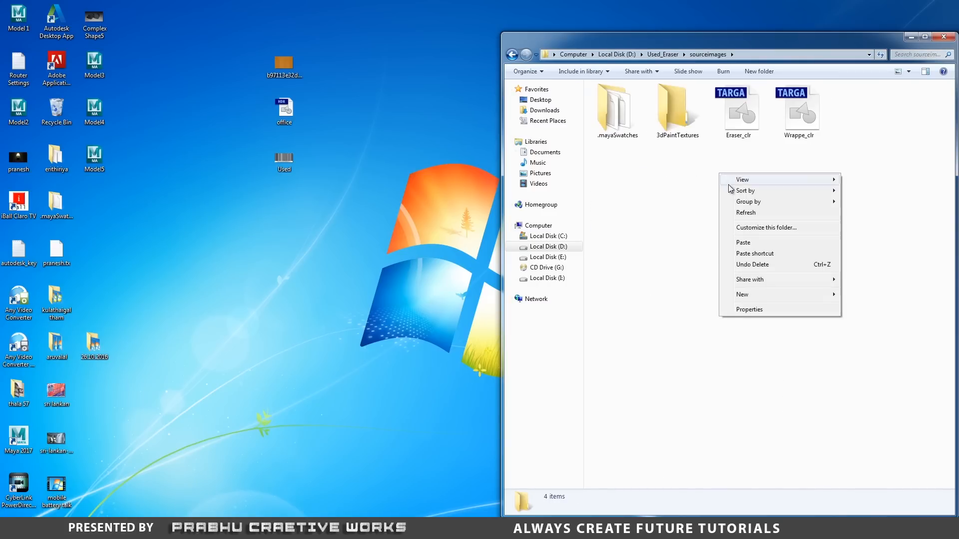
{"action": "left_click", "coordinate": [751, 239]}
{"action": "left_click", "coordinate": [787, 249]}
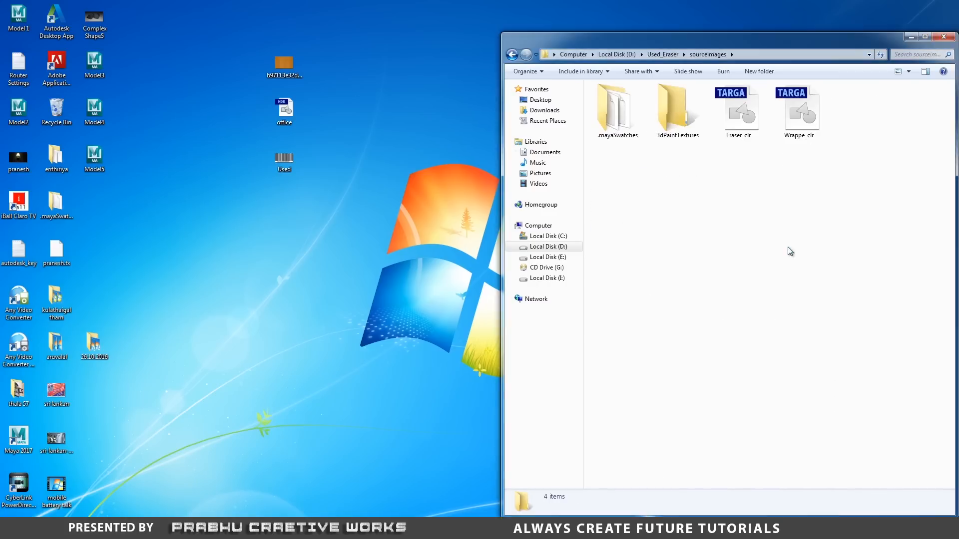
{"action": "left_click", "coordinate": [725, 137]}
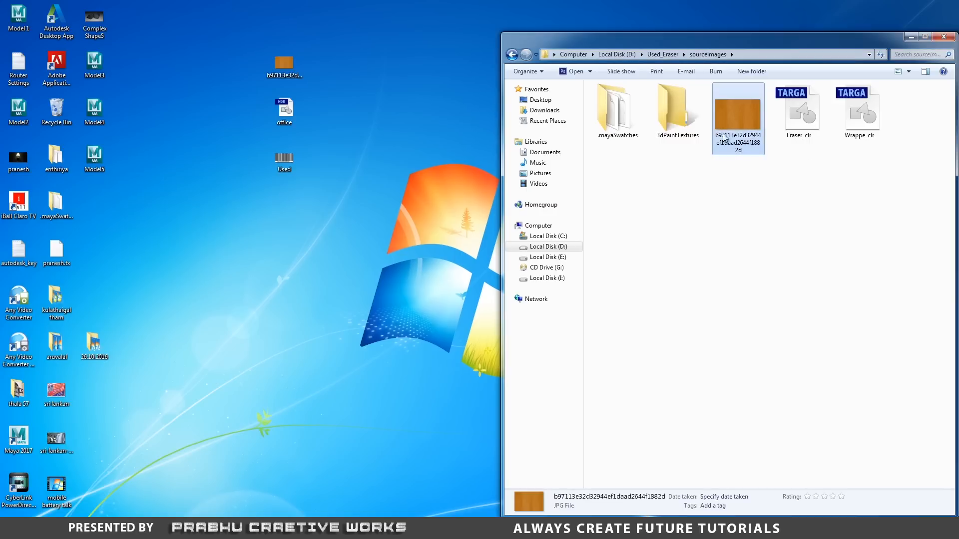
{"action": "left_click", "coordinate": [943, 36]}
Switch back to Maya and rename the ground's new material to floor_aiStandard3.
{"action": "left_click", "coordinate": [476, 529]}
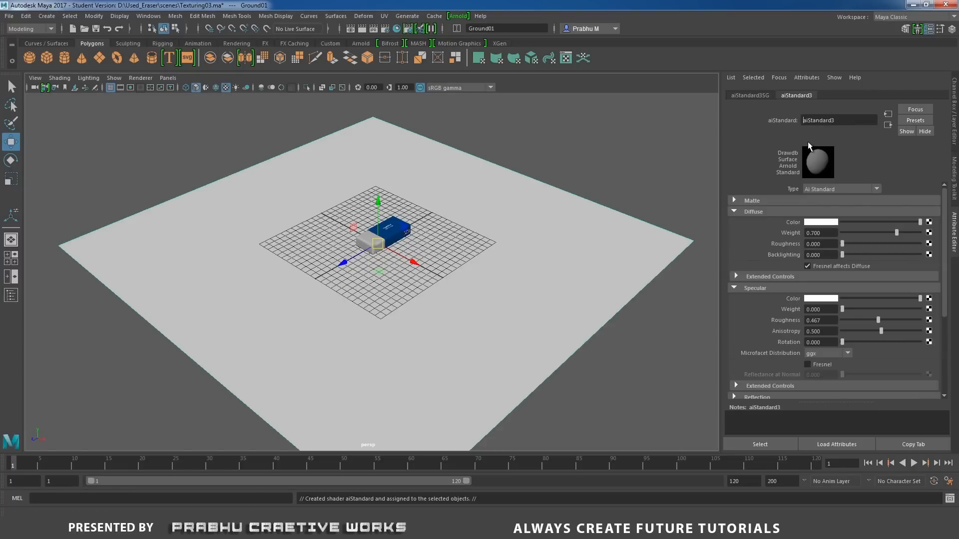
{"action": "type", "text": "loor_"}
{"action": "key", "text": "Return"}
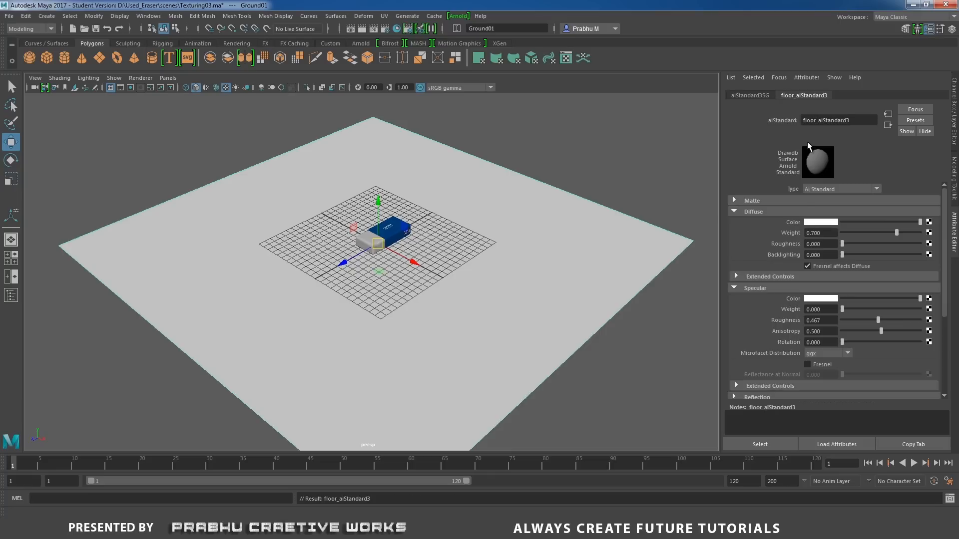
Connect a file texture to the floor material's diffuse colour, set its filter type to Off and load the wood image b97113e32d32944ef1daad2644f1882d.jpg.
{"action": "left_click", "coordinate": [928, 222]}
{"action": "left_click", "coordinate": [756, 210]}
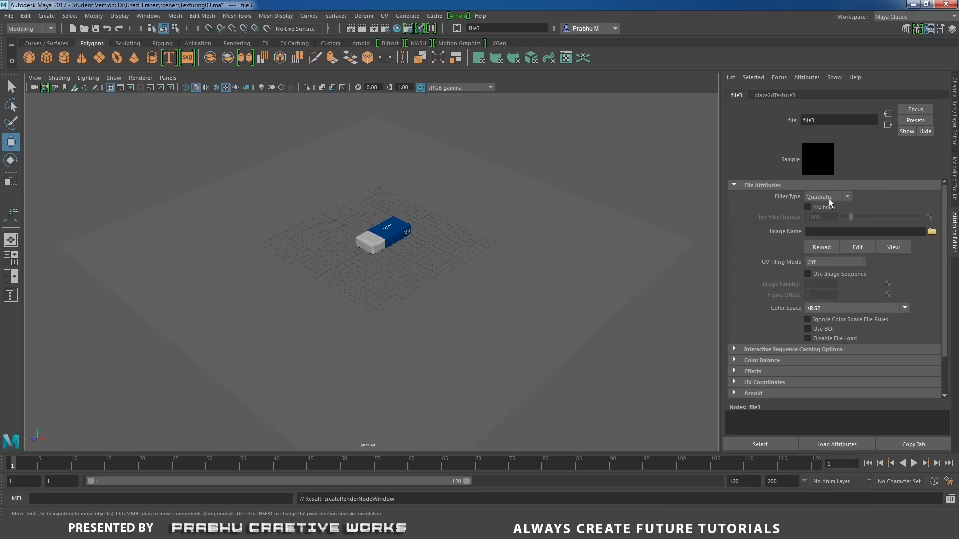
{"action": "left_click", "coordinate": [828, 196]}
{"action": "left_click", "coordinate": [822, 203]}
{"action": "left_click", "coordinate": [931, 231]}
{"action": "left_click", "coordinate": [575, 151]}
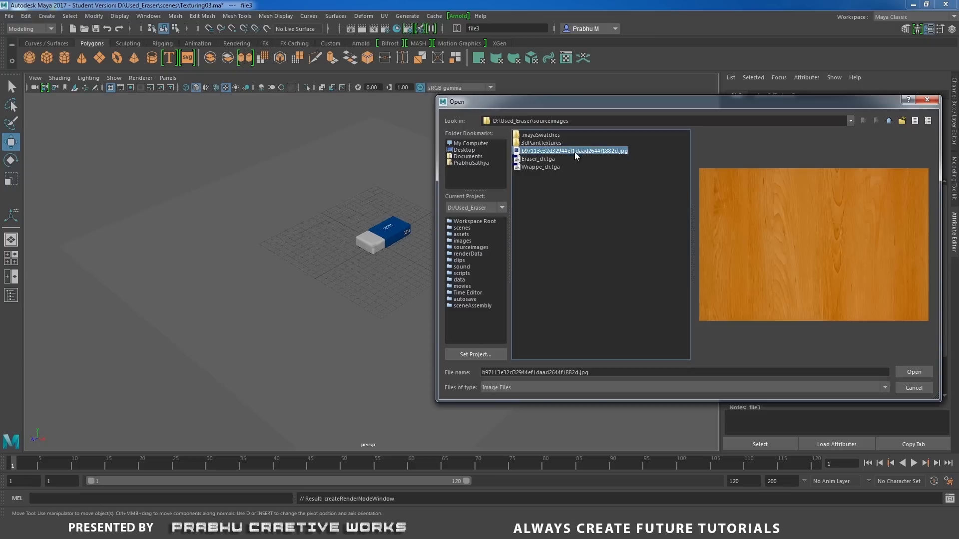
{"action": "left_click", "coordinate": [909, 372]}
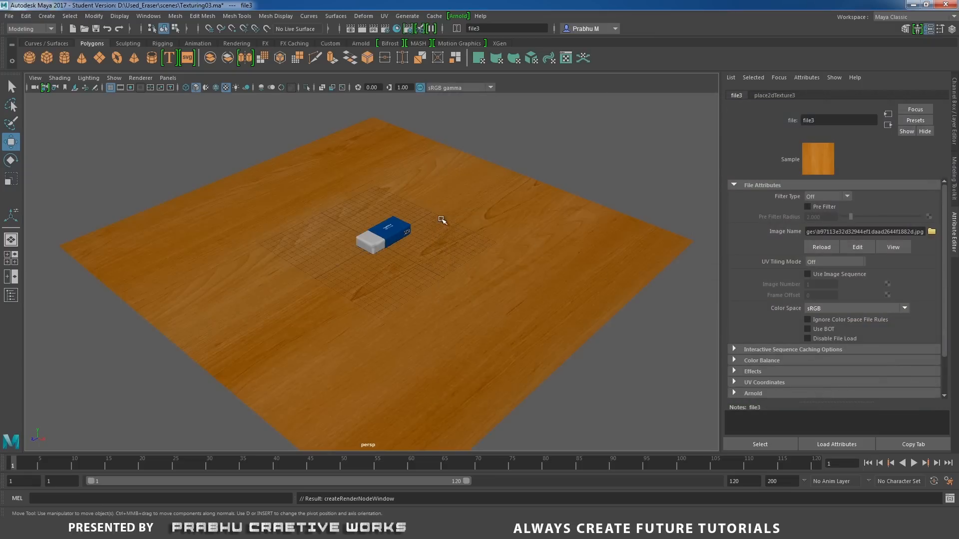
Examine the textured eraser on the wooden floor from several angles and distances.
{"action": "left_click_drag", "start_coordinate": [444, 221], "coordinate": [465, 246], "text": "alt"}
{"action": "right_click_drag", "start_coordinate": [465, 247], "coordinate": [598, 211], "text": "alt"}
{"action": "left_click_drag", "start_coordinate": [598, 210], "coordinate": [596, 260], "text": "alt"}
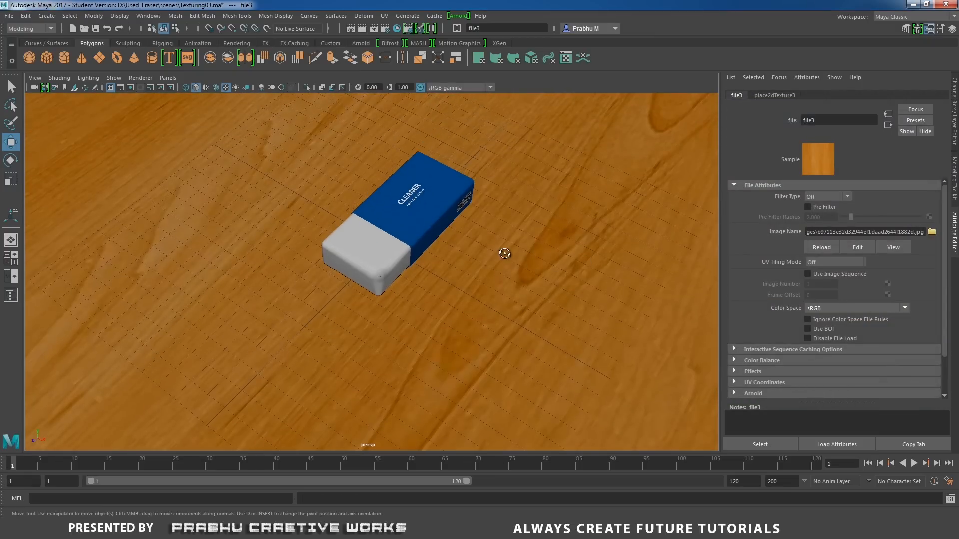
{"action": "left_click_drag", "start_coordinate": [505, 254], "coordinate": [514, 267], "text": "alt"}
{"action": "right_click_drag", "start_coordinate": [514, 268], "coordinate": [615, 241], "text": "alt"}
{"action": "middle_click_drag", "start_coordinate": [616, 241], "coordinate": [604, 323], "text": "alt"}
{"action": "right_click_drag", "start_coordinate": [603, 324], "coordinate": [352, 288], "text": "alt"}
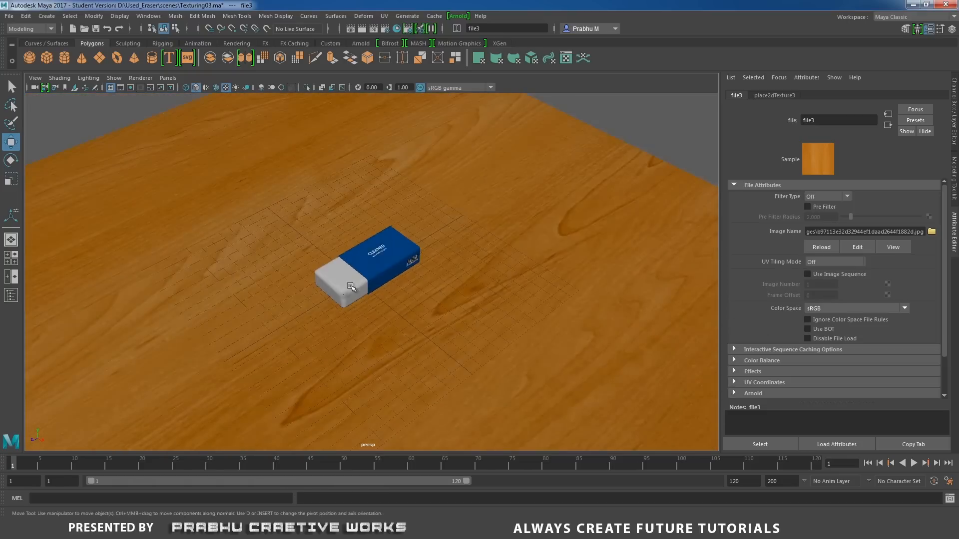
{"action": "right_click_drag", "start_coordinate": [530, 304], "coordinate": [355, 289], "text": "alt"}
{"action": "middle_click_drag", "start_coordinate": [406, 297], "coordinate": [404, 261], "text": "alt"}
{"action": "mouse_move", "coordinate": [404, 262]}
{"action": "right_mouse_down", "text": "alt"}
{"action": "mouse_move", "coordinate": [532, 322]}
{"action": "mouse_move", "coordinate": [527, 311]}
{"action": "right_mouse_up", "text": "alt"}
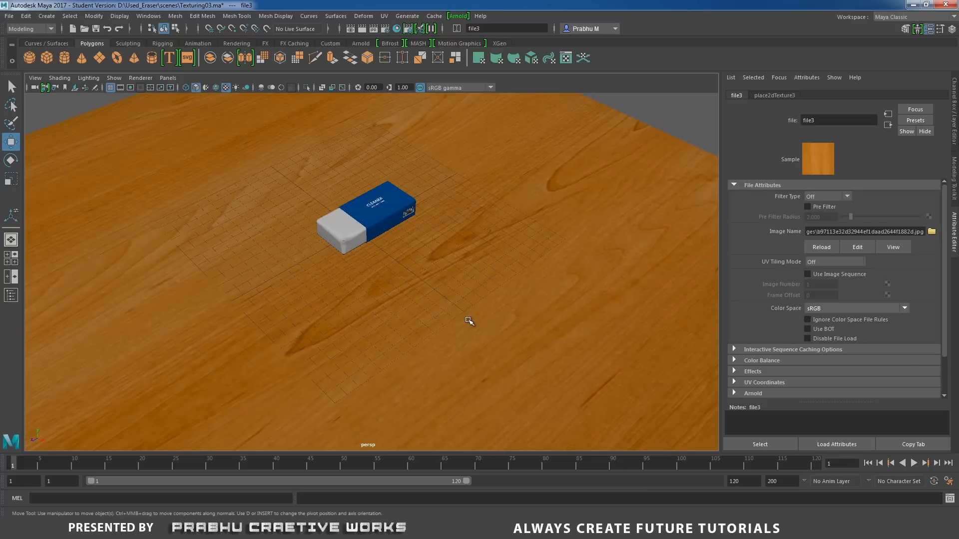
Switch to the four-view layout and enlarge the top and perspective views to full height, side by side.
{"action": "left_click", "coordinate": [470, 320]}
{"action": "key", "text": "space"}
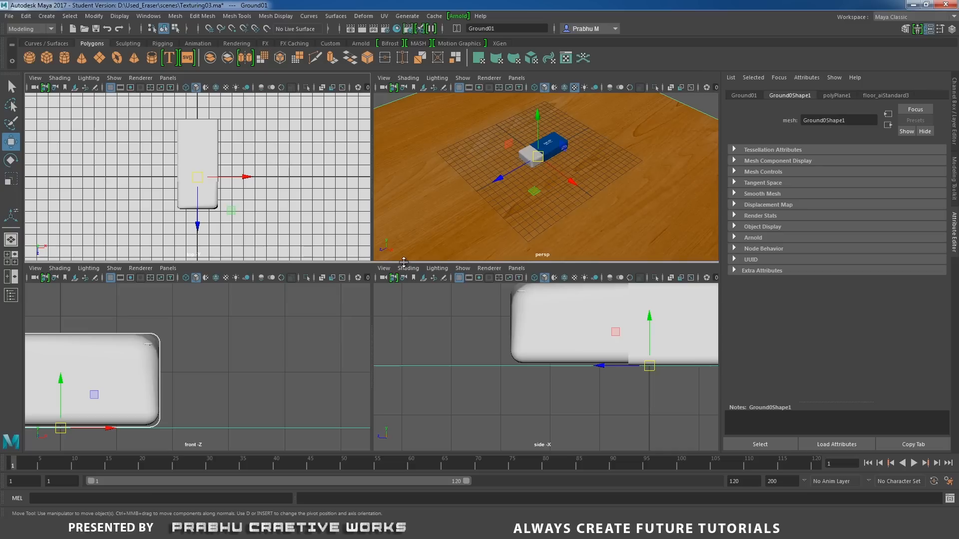
{"action": "left_click_drag", "start_coordinate": [404, 262], "coordinate": [404, 453]}
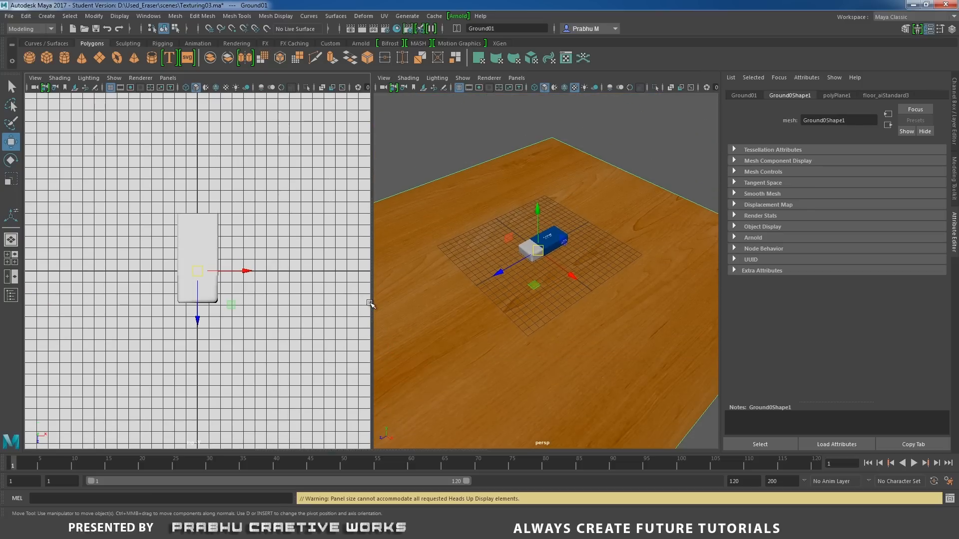
Create a camera at the scene origin and scale up its icon.
{"action": "left_click", "coordinate": [235, 44]}
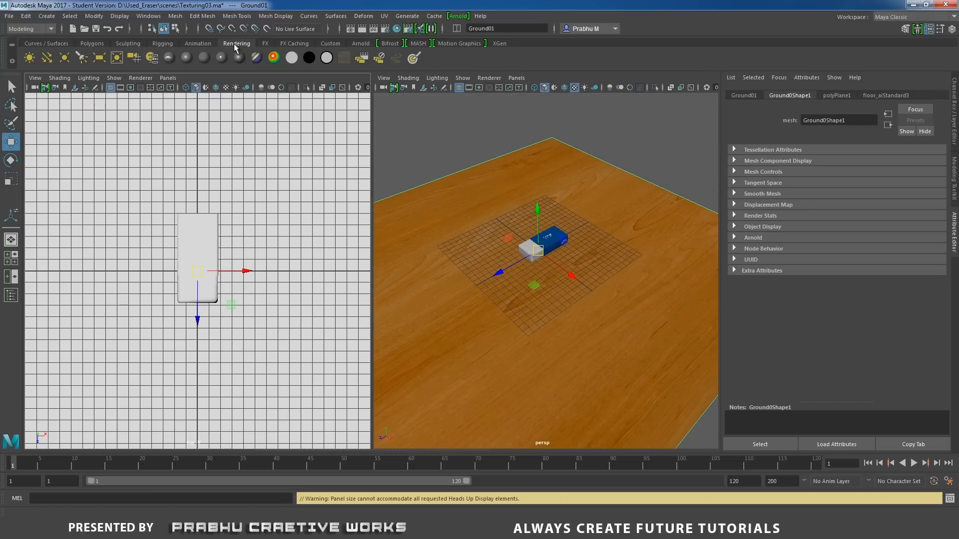
{"action": "left_click", "coordinate": [139, 58]}
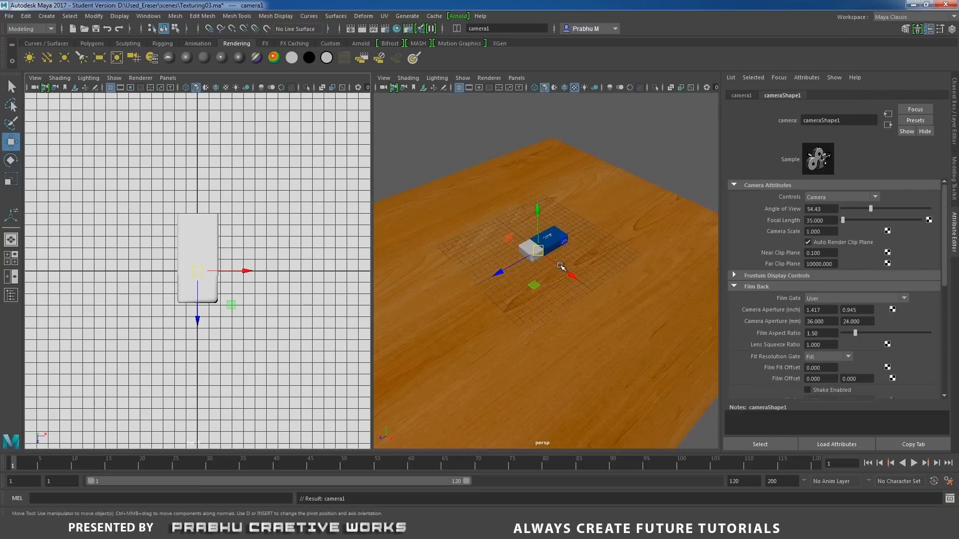
{"action": "key", "text": "r"}
{"action": "middle_click_drag", "start_coordinate": [561, 267], "coordinate": [633, 190]}
Look through camera1 in the top view's pane, frame the eraser diagonally from above and switch to textured display.
{"action": "left_click", "coordinate": [169, 78]}
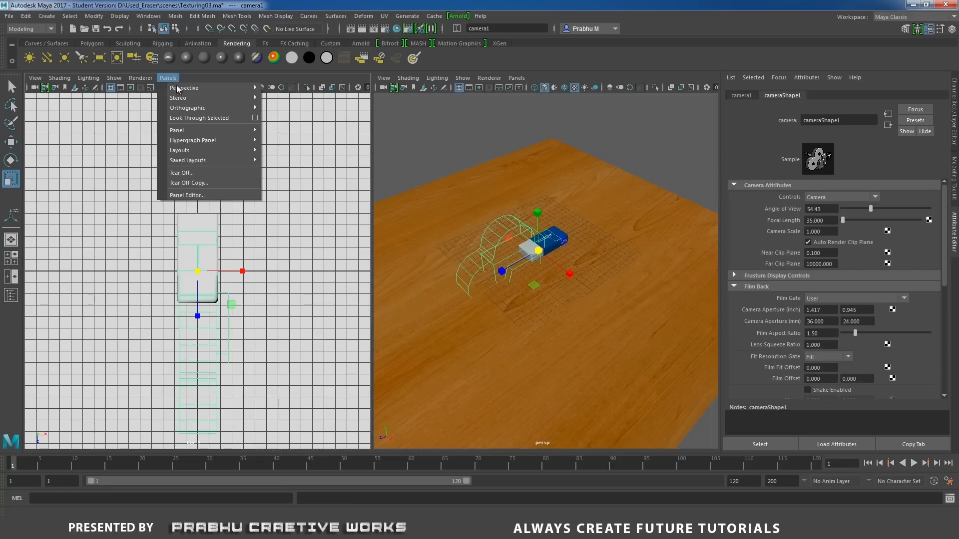
{"action": "mouse_move", "coordinate": [183, 91]}
{"action": "left_click", "coordinate": [283, 89]}
{"action": "mouse_move", "coordinate": [284, 212]}
{"action": "left_mouse_down", "text": "alt"}
{"action": "mouse_move", "coordinate": [70, 221]}
{"action": "mouse_move", "coordinate": [256, 302]}
{"action": "mouse_move", "coordinate": [313, 287]}
{"action": "mouse_move", "coordinate": [242, 249]}
{"action": "mouse_move", "coordinate": [276, 272]}
{"action": "left_mouse_up", "text": "alt"}
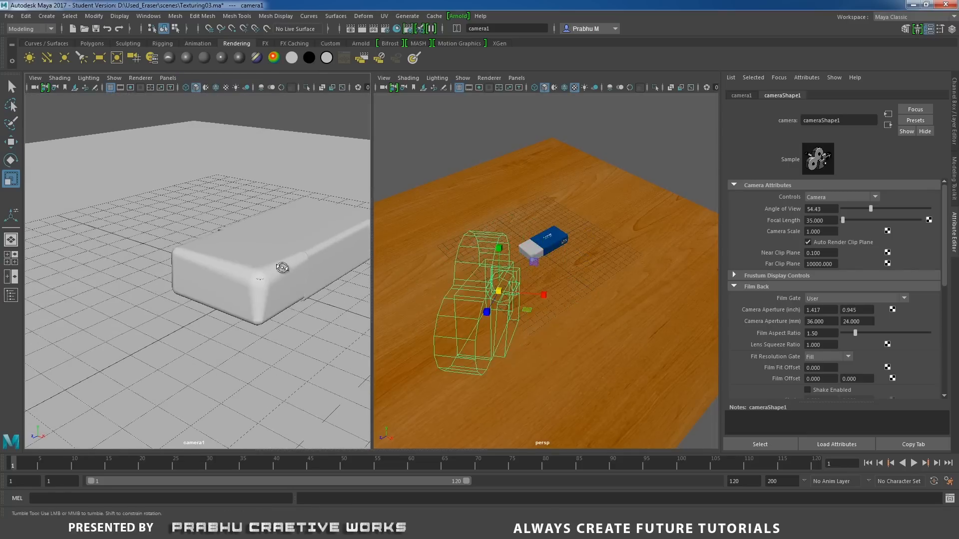
{"action": "middle_click_drag", "start_coordinate": [276, 271], "coordinate": [216, 258], "text": "alt"}
{"action": "right_click_drag", "start_coordinate": [257, 258], "coordinate": [184, 248], "text": "alt"}
{"action": "left_click_drag", "start_coordinate": [183, 248], "coordinate": [213, 250], "text": "alt"}
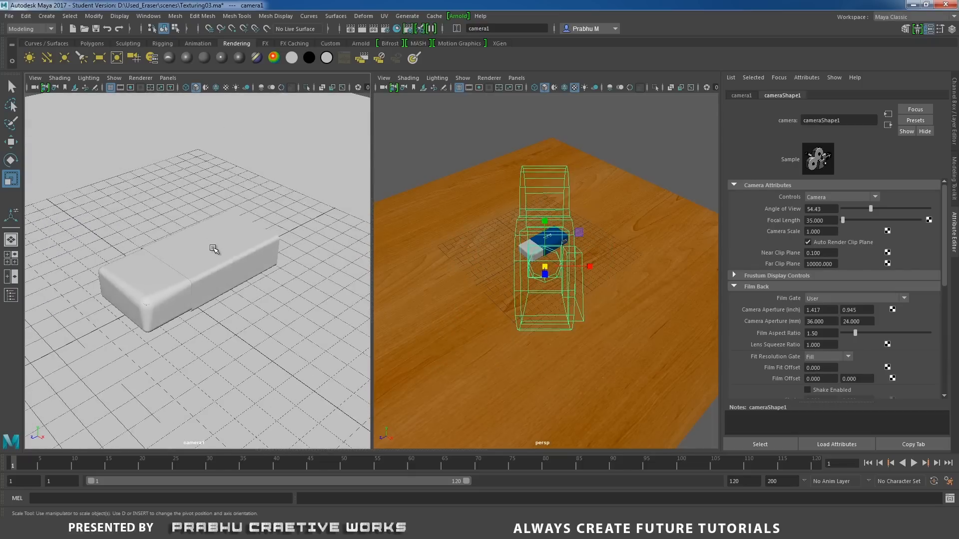
{"action": "middle_click_drag", "start_coordinate": [213, 250], "coordinate": [234, 240], "text": "alt"}
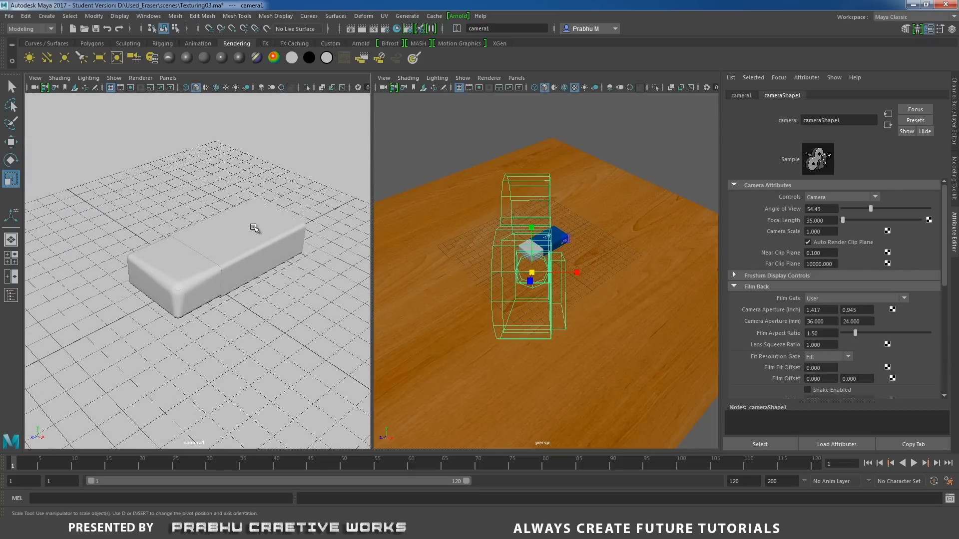
{"action": "key", "text": "6"}
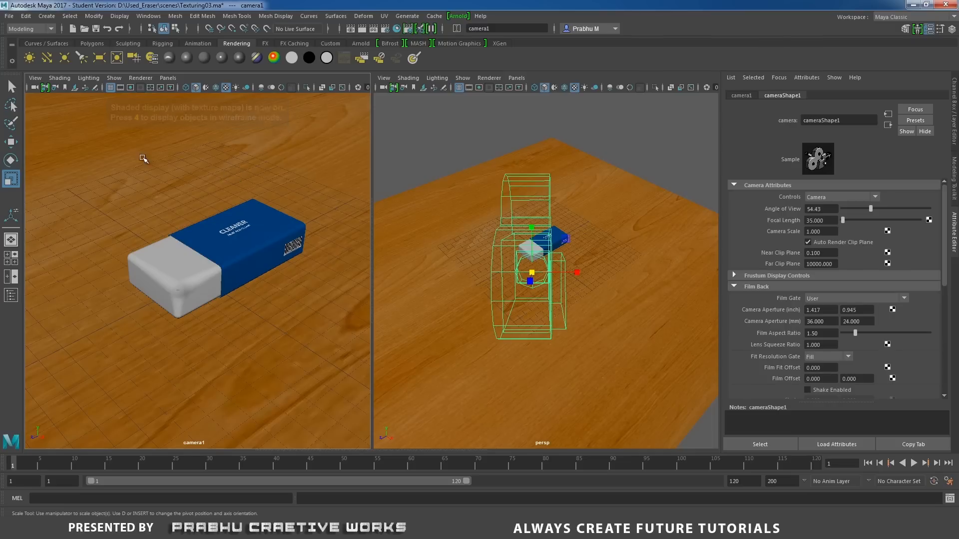
Set camera1's view fit to Overscan and turn on its resolution gate.
{"action": "left_click", "coordinate": [34, 79]}
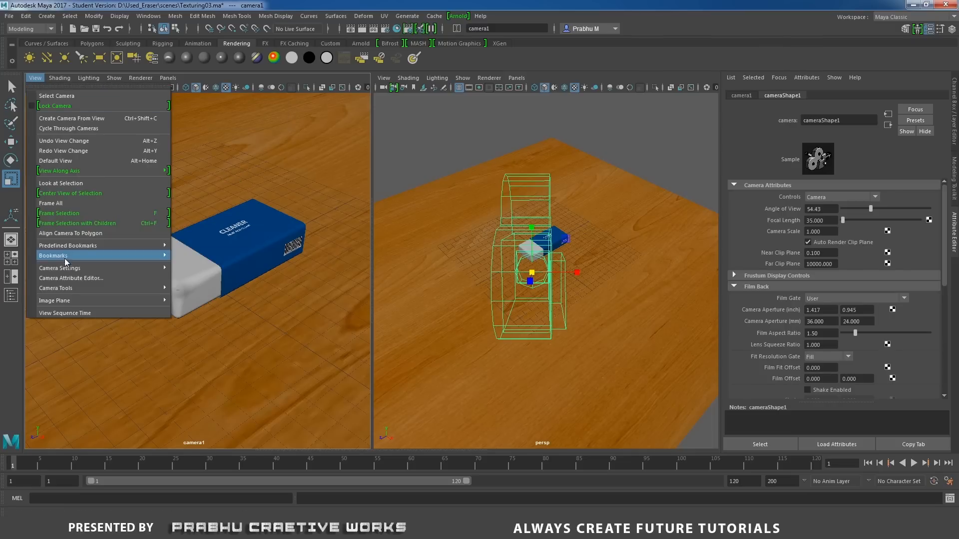
{"action": "mouse_move", "coordinate": [125, 268]}
{"action": "left_click", "coordinate": [230, 438]}
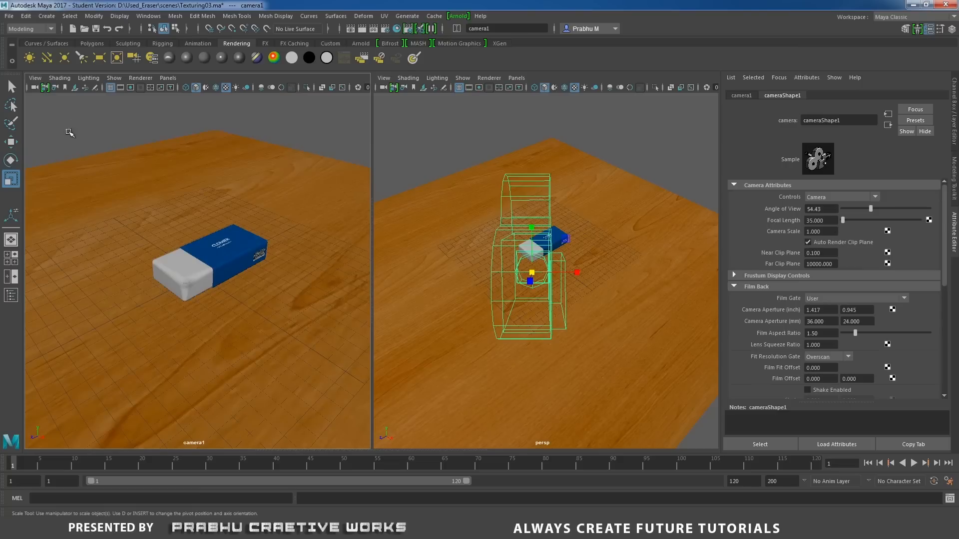
{"action": "left_click", "coordinate": [34, 78]}
{"action": "mouse_move", "coordinate": [93, 268]}
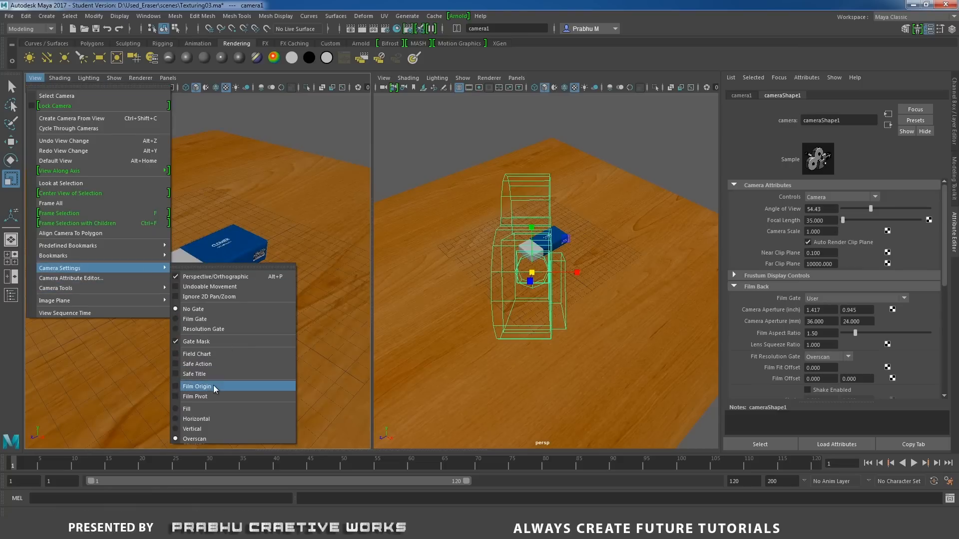
{"action": "left_click", "coordinate": [220, 331]}
Reframe the eraser larger inside the resolution gate and lock camera1.
{"action": "mouse_move", "coordinate": [220, 255]}
{"action": "left_mouse_down", "text": "alt"}
{"action": "mouse_move", "coordinate": [222, 267]}
{"action": "mouse_move", "coordinate": [272, 278]}
{"action": "mouse_move", "coordinate": [255, 264]}
{"action": "mouse_move", "coordinate": [262, 270]}
{"action": "left_mouse_up", "text": "alt"}
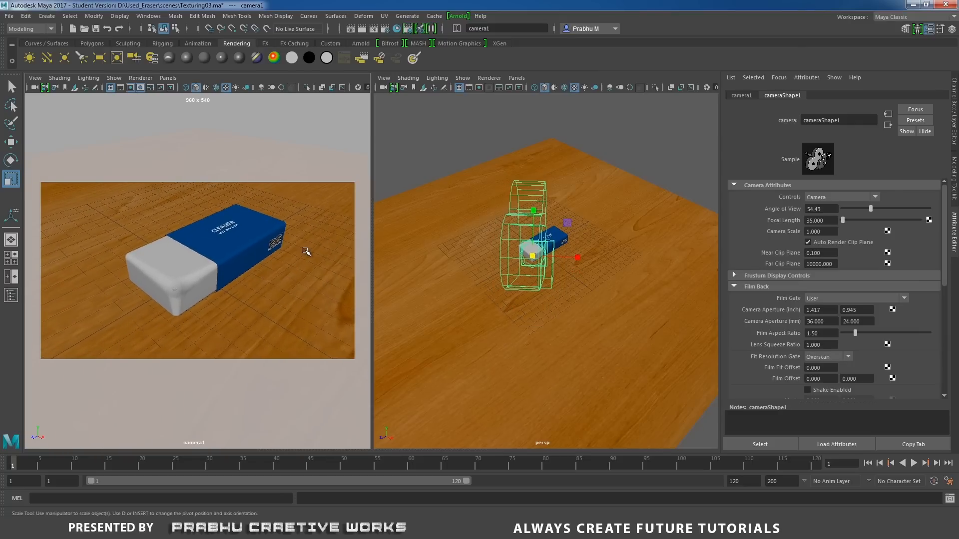
{"action": "left_click", "coordinate": [44, 91]}
Hide cameras in the perspective view.
{"action": "left_click_drag", "start_coordinate": [651, 131], "coordinate": [563, 125], "text": "alt"}
{"action": "left_click", "coordinate": [504, 135]}
{"action": "left_click", "coordinate": [482, 135]}
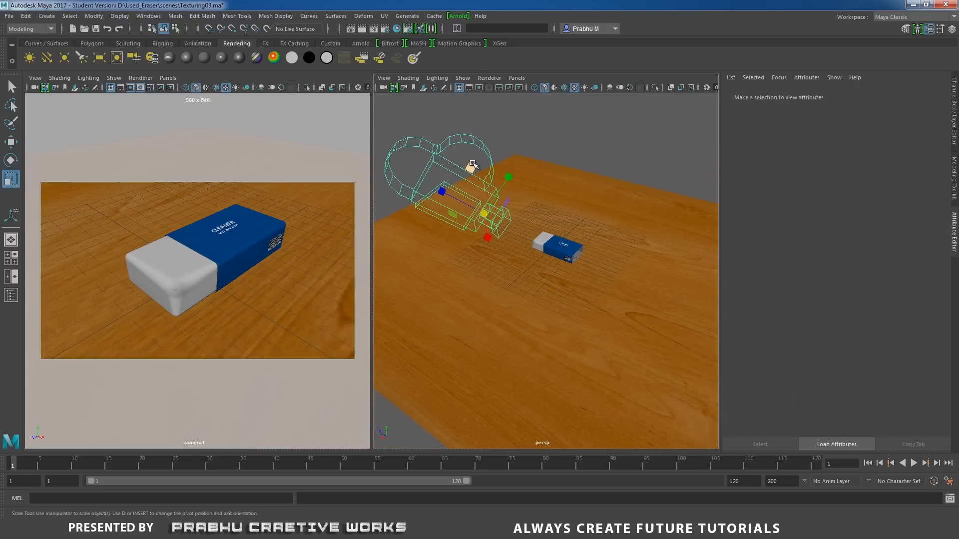
{"action": "left_click", "coordinate": [561, 117]}
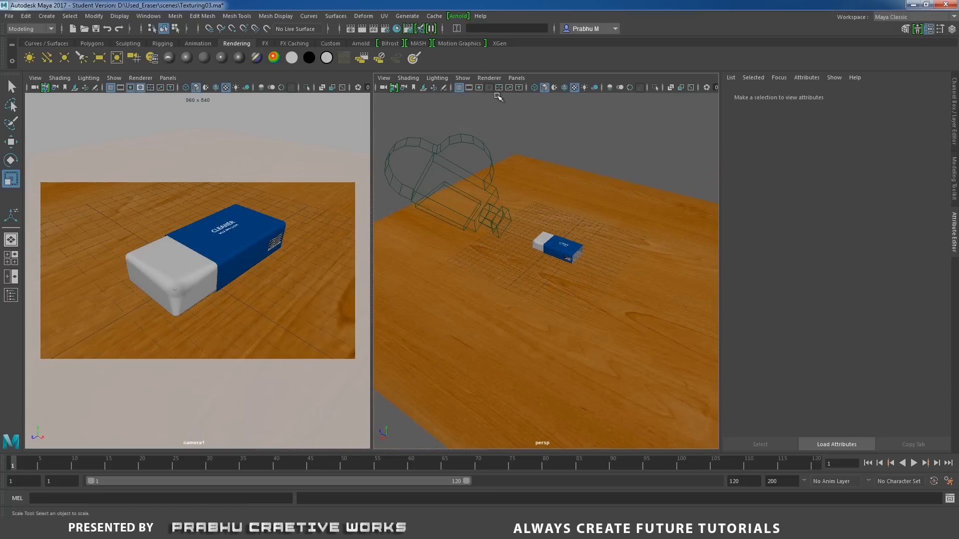
{"action": "left_click", "coordinate": [463, 78]}
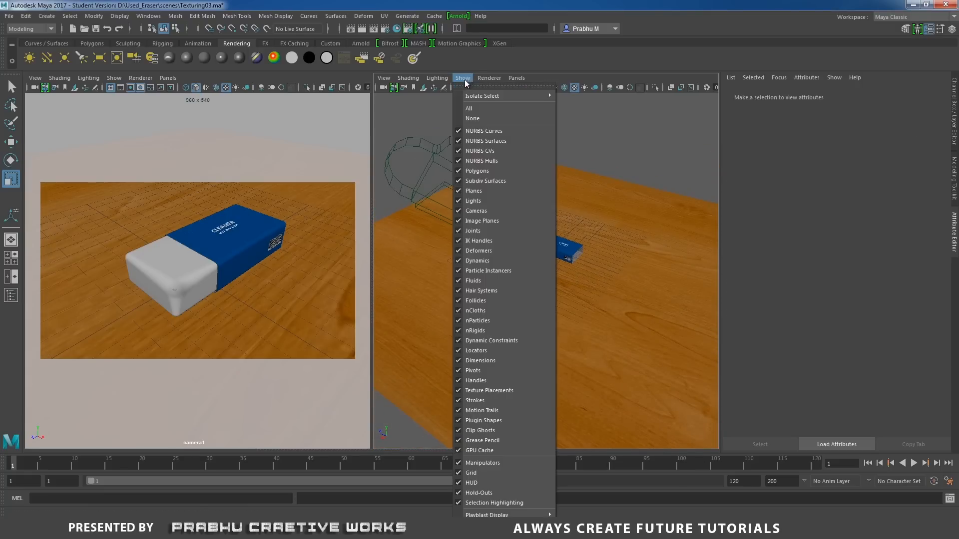
{"action": "left_click", "coordinate": [460, 211]}
{"action": "mouse_move", "coordinate": [639, 244]}
{"action": "left_mouse_down", "text": "alt"}
{"action": "mouse_move", "coordinate": [593, 229]}
{"action": "mouse_move", "coordinate": [659, 219]}
{"action": "mouse_move", "coordinate": [644, 280]}
{"action": "mouse_move", "coordinate": [566, 306]}
{"action": "mouse_move", "coordinate": [555, 223]}
{"action": "mouse_move", "coordinate": [573, 225]}
{"action": "mouse_move", "coordinate": [543, 227]}
{"action": "mouse_move", "coordinate": [555, 224]}
{"action": "left_mouse_up", "text": "alt"}
{"action": "scroll", "coordinate": [685, 299], "scroll_direction": "up", "scroll_amount": 3}
{"action": "scroll", "coordinate": [685, 299], "scroll_direction": "up", "scroll_amount": 3}
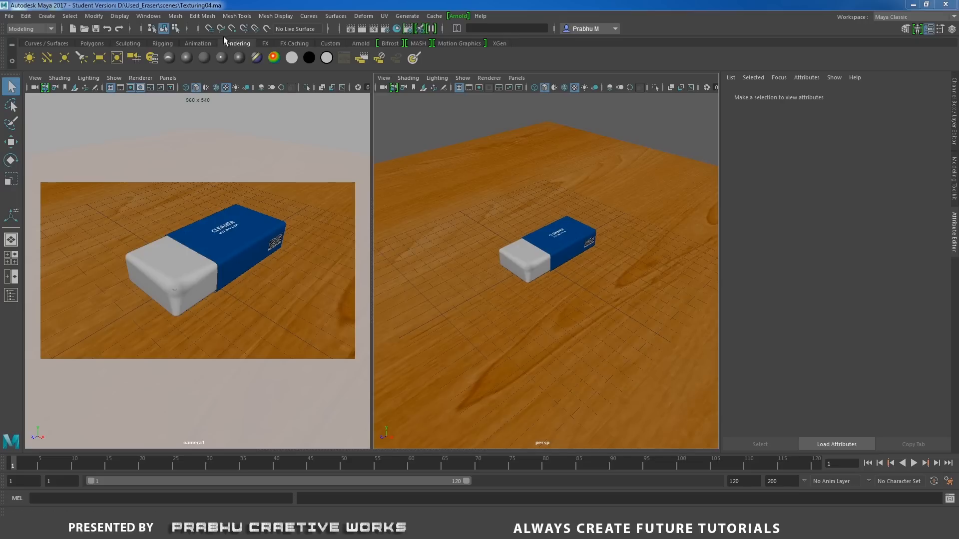
Create an area light at the scene origin and scale it up beyond the eraser's size.
{"action": "left_click", "coordinate": [102, 57]}
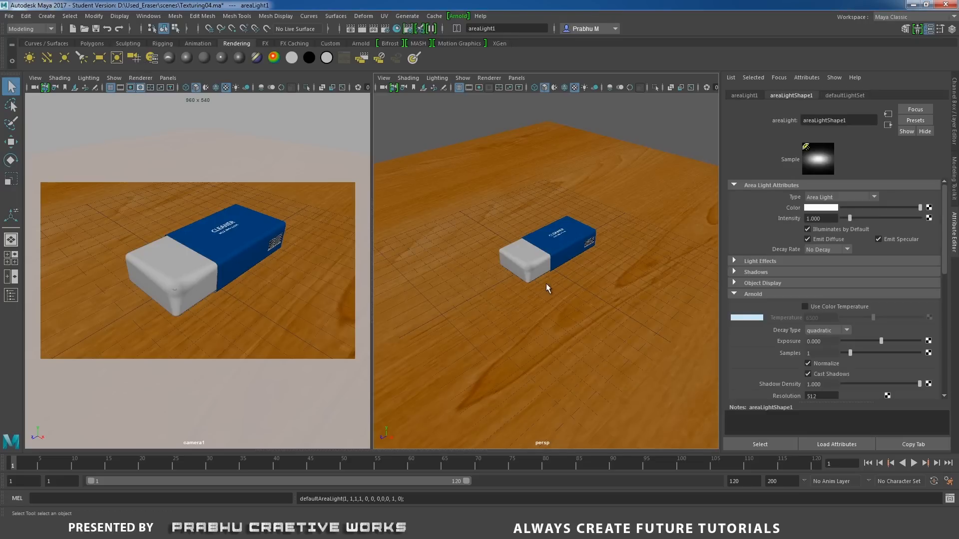
{"action": "key", "text": "r"}
{"action": "left_click_drag", "start_coordinate": [541, 260], "coordinate": [614, 226]}
Raise the area light above the floor, move it off to the eraser's side and tilt it toward the eraser.
{"action": "key", "text": "w"}
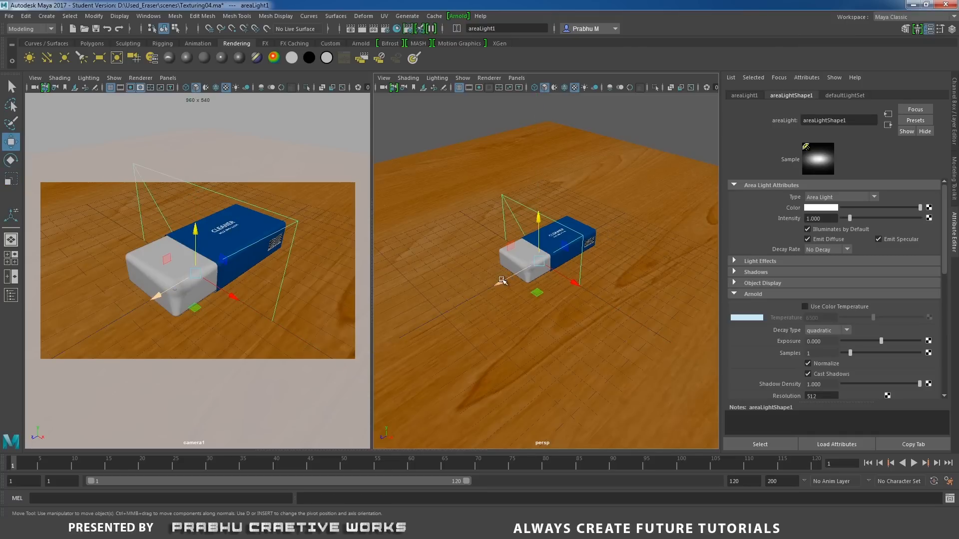
{"action": "left_click_drag", "start_coordinate": [503, 281], "coordinate": [380, 343]}
{"action": "left_click_drag", "start_coordinate": [431, 282], "coordinate": [432, 153]}
{"action": "right_click_drag", "start_coordinate": [536, 232], "coordinate": [464, 244], "text": "alt"}
{"action": "mouse_move", "coordinate": [465, 245]}
{"action": "left_mouse_down", "text": "alt"}
{"action": "mouse_move", "coordinate": [574, 282]}
{"action": "mouse_move", "coordinate": [663, 282]}
{"action": "mouse_move", "coordinate": [631, 282]}
{"action": "mouse_move", "coordinate": [632, 262]}
{"action": "left_mouse_up", "text": "alt"}
{"action": "key", "text": "e"}
{"action": "mouse_move", "coordinate": [543, 292]}
{"action": "left_mouse_down", "text": "alt"}
{"action": "mouse_move", "coordinate": [661, 280]}
{"action": "mouse_move", "coordinate": [546, 279]}
{"action": "mouse_move", "coordinate": [615, 277]}
{"action": "left_mouse_up", "text": "alt"}
{"action": "key", "text": "w"}
{"action": "left_click_drag", "start_coordinate": [628, 223], "coordinate": [631, 190]}
Open the Arnold RenderView with cameraShape1 as the render camera, placed clear of the light's attributes.
{"action": "left_click", "coordinate": [458, 16]}
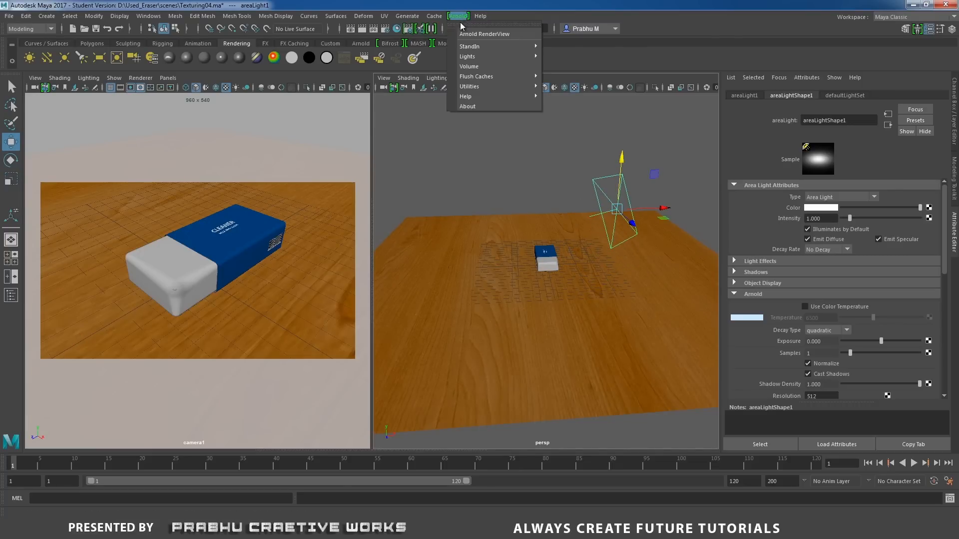
{"action": "left_click", "coordinate": [470, 34]}
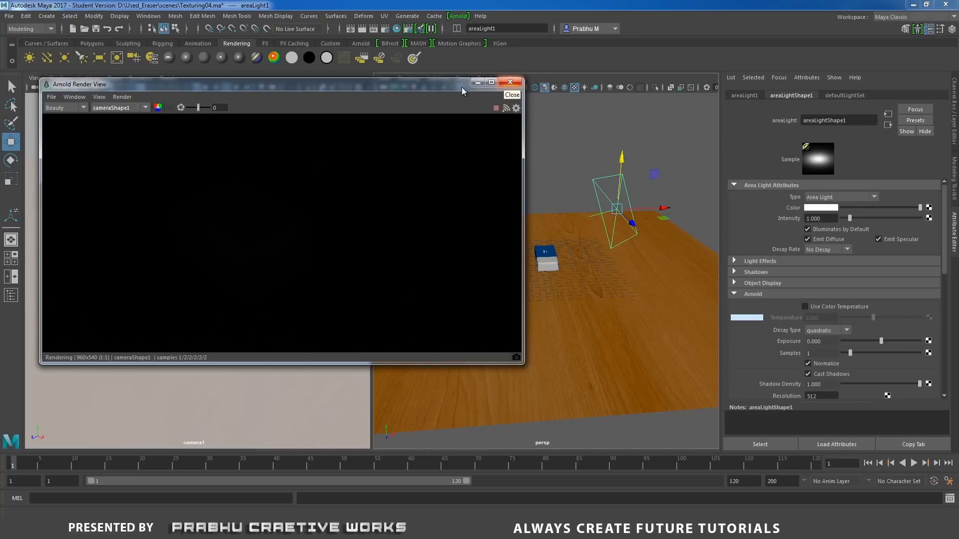
{"action": "left_click", "coordinate": [131, 107]}
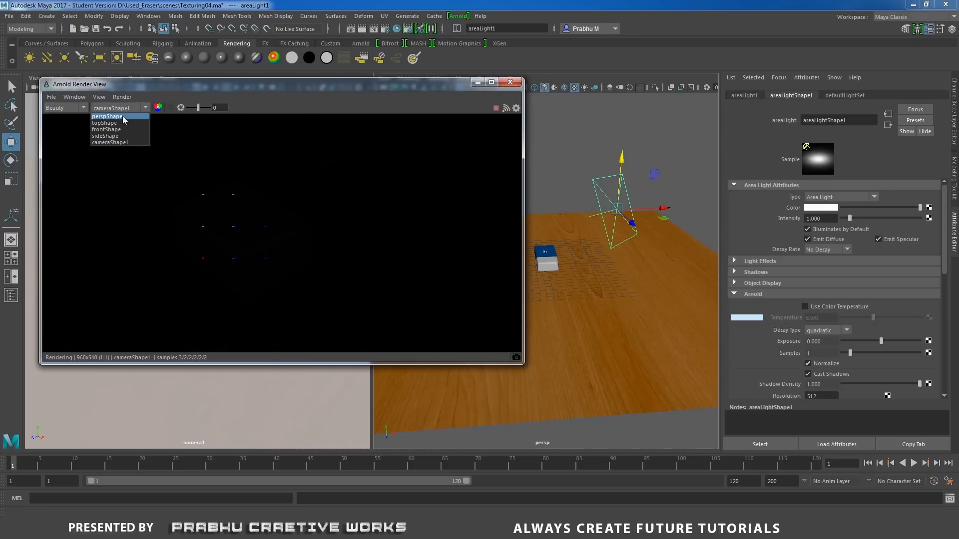
{"action": "left_click", "coordinate": [122, 116]}
{"action": "left_click", "coordinate": [127, 108]}
{"action": "left_click", "coordinate": [126, 143]}
{"action": "left_click_drag", "start_coordinate": [346, 85], "coordinate": [379, 232]}
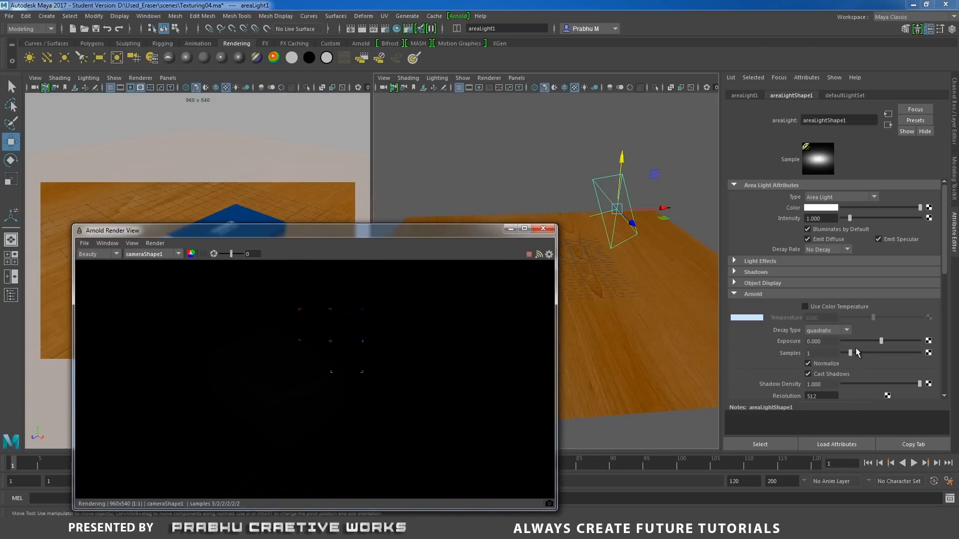
Set the area light's Arnold exposure to 5.
{"action": "left_click_drag", "start_coordinate": [881, 341], "coordinate": [937, 342]}
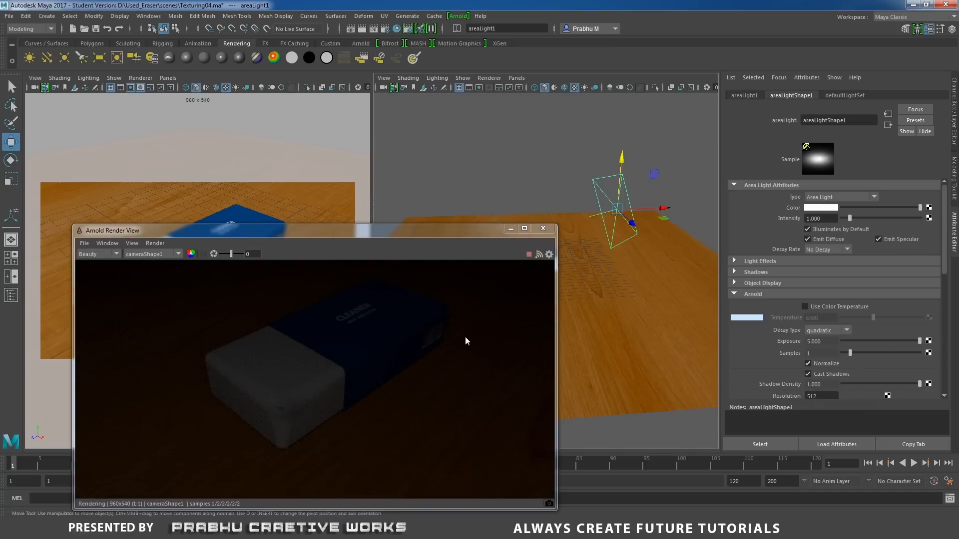
{"action": "left_click_drag", "start_coordinate": [435, 232], "coordinate": [455, 189]}
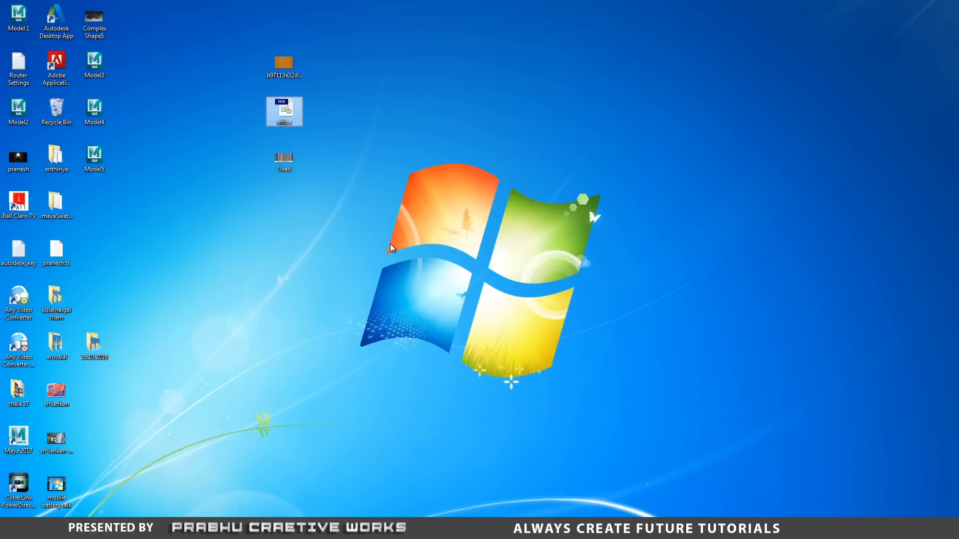
Browse in Windows Explorer to D:\Used_Eraser\sourceimages, locate the office HDR image and return to Maya.
{"action": "key", "text": "super+e"}
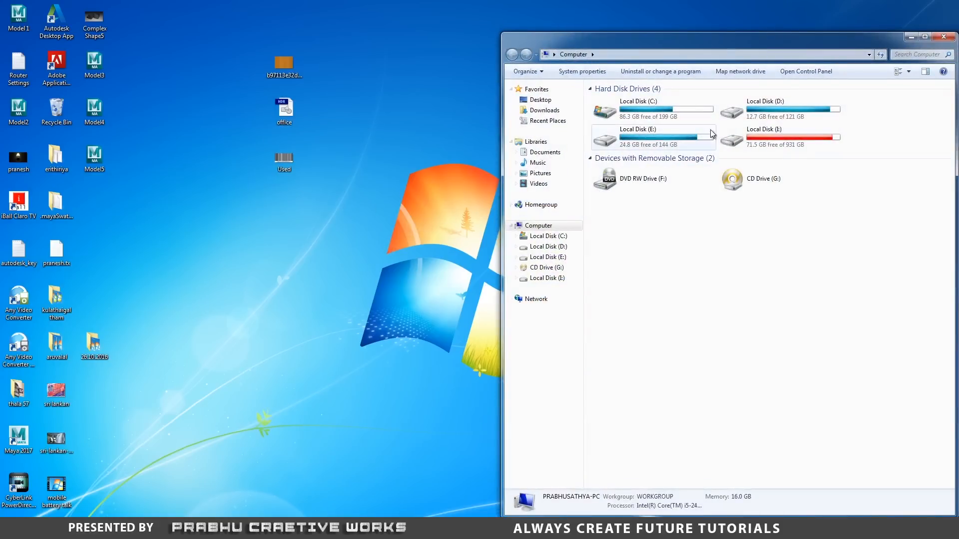
{"action": "double_click", "coordinate": [756, 114]}
{"action": "left_click", "coordinate": [633, 237]}
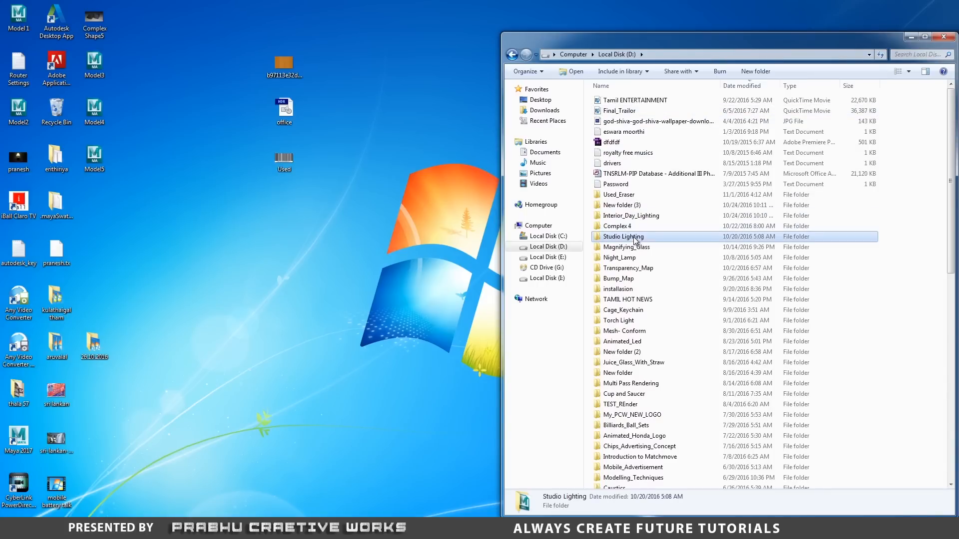
{"action": "double_click", "coordinate": [622, 194]}
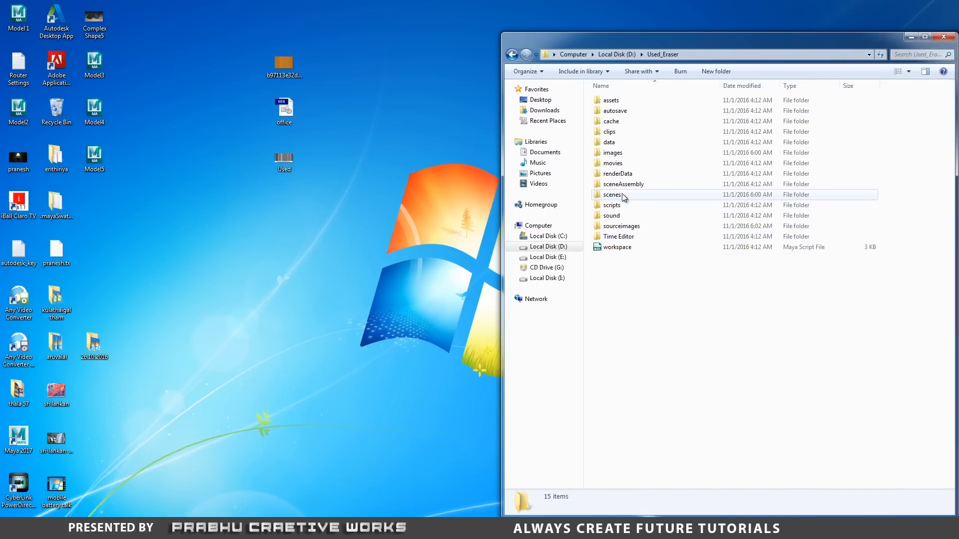
{"action": "double_click", "coordinate": [623, 226]}
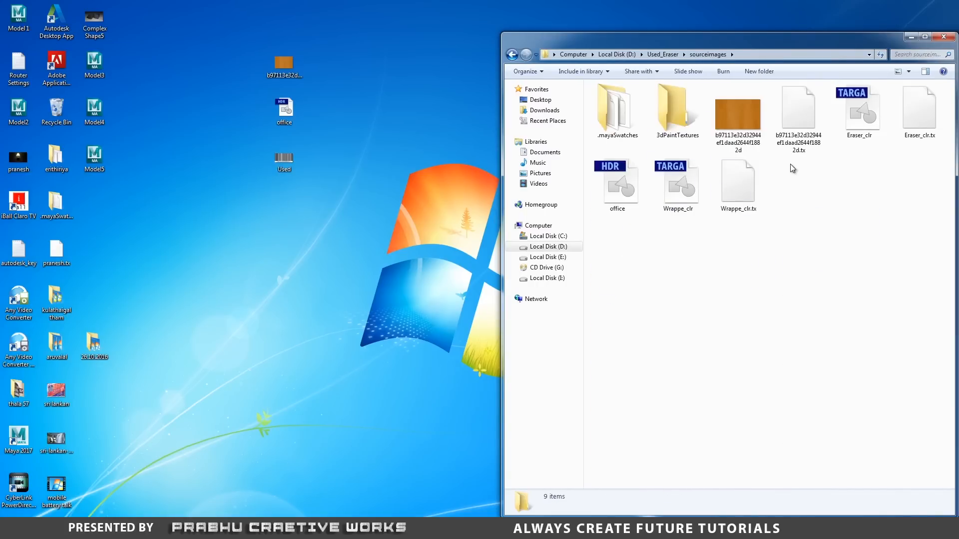
{"action": "left_click", "coordinate": [613, 196]}
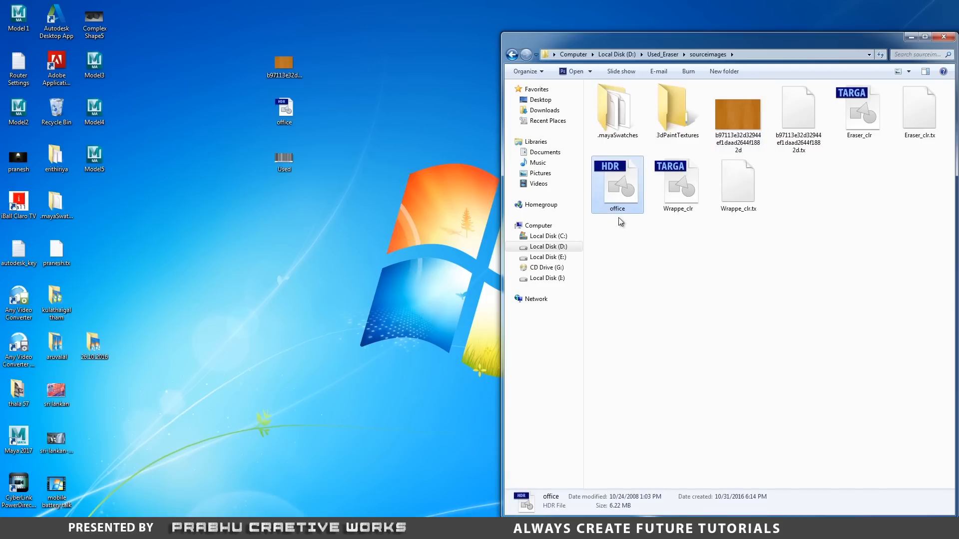
{"action": "left_click", "coordinate": [944, 36]}
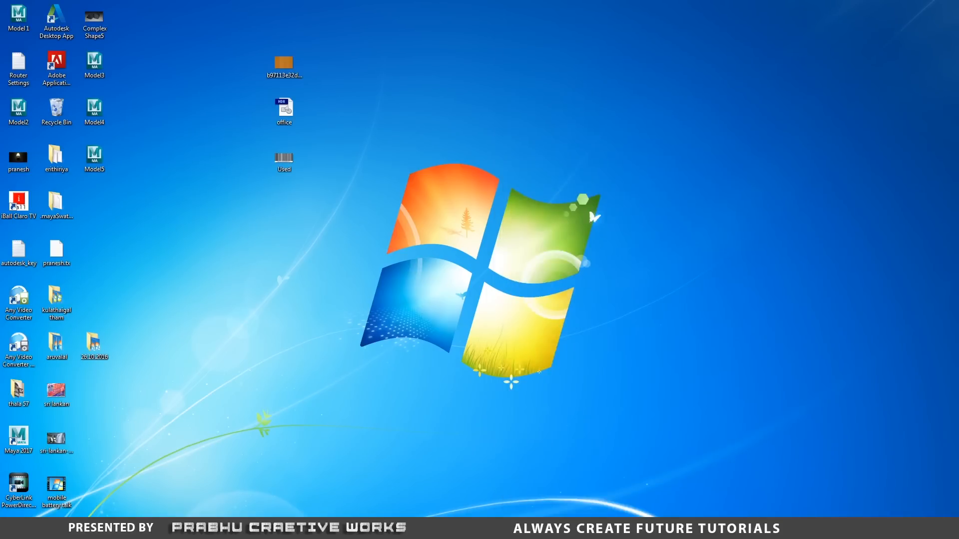
{"action": "left_click", "coordinate": [424, 528]}
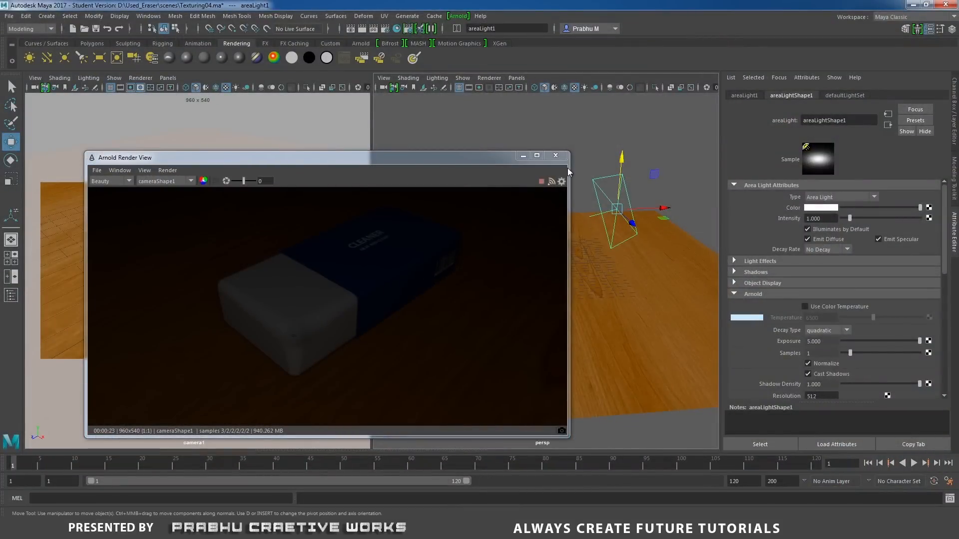
Create an Arnold skydome light with the render view kept open beside the scene.
{"action": "left_click_drag", "start_coordinate": [423, 161], "coordinate": [348, 146]}
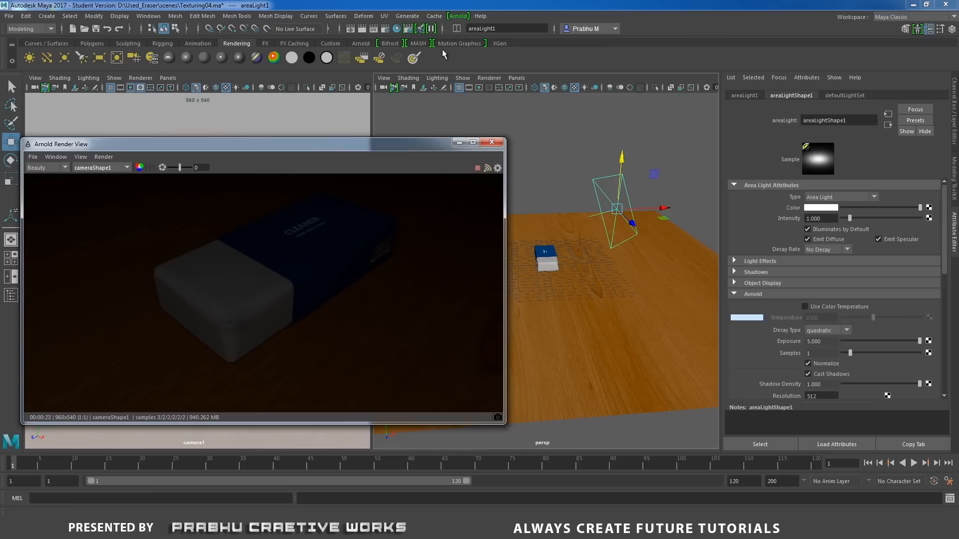
{"action": "left_click", "coordinate": [458, 16]}
{"action": "mouse_move", "coordinate": [472, 56]}
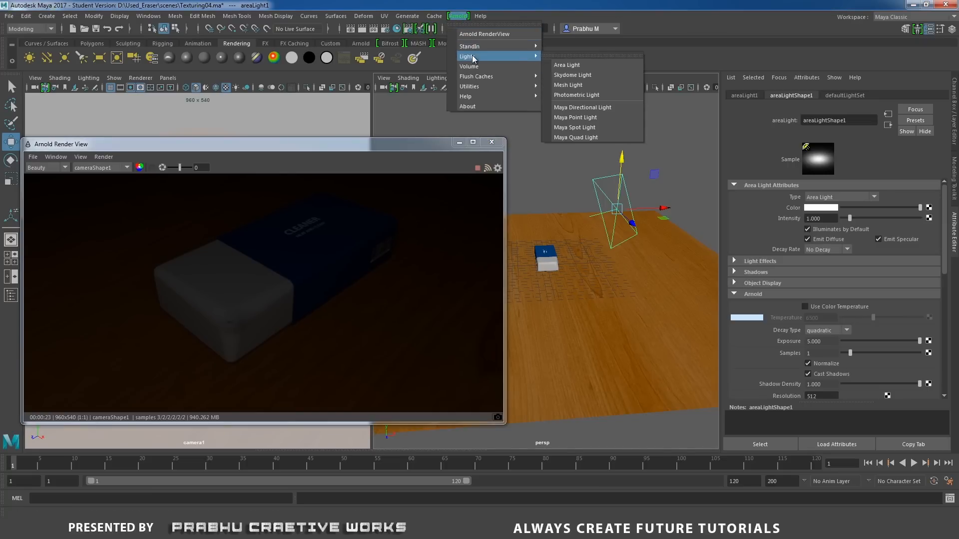
{"action": "left_click", "coordinate": [569, 74]}
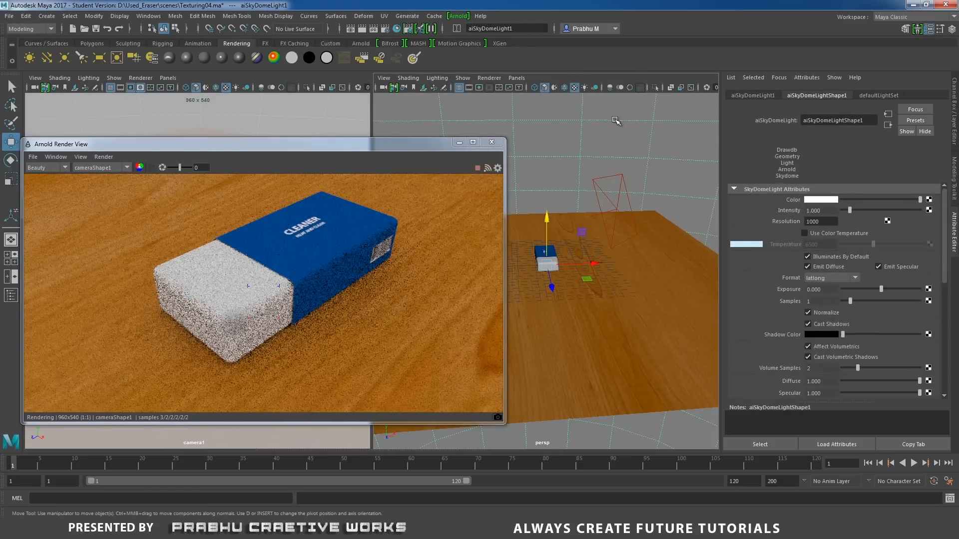
{"action": "right_click_drag", "start_coordinate": [652, 165], "coordinate": [602, 132], "text": "alt"}
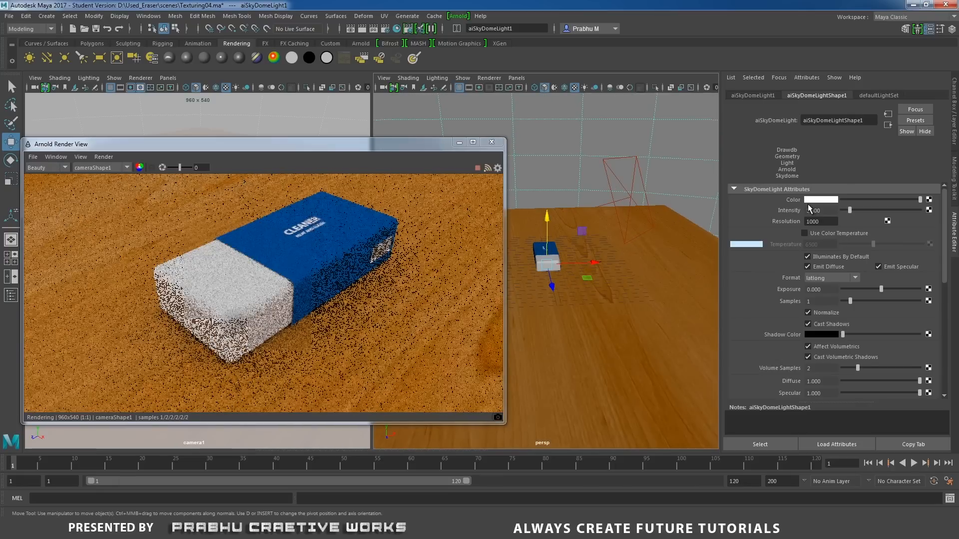
Map the skydome light's color with a file texture using office.hdr from sourceimages, with its filter type Off.
{"action": "left_click", "coordinate": [929, 199]}
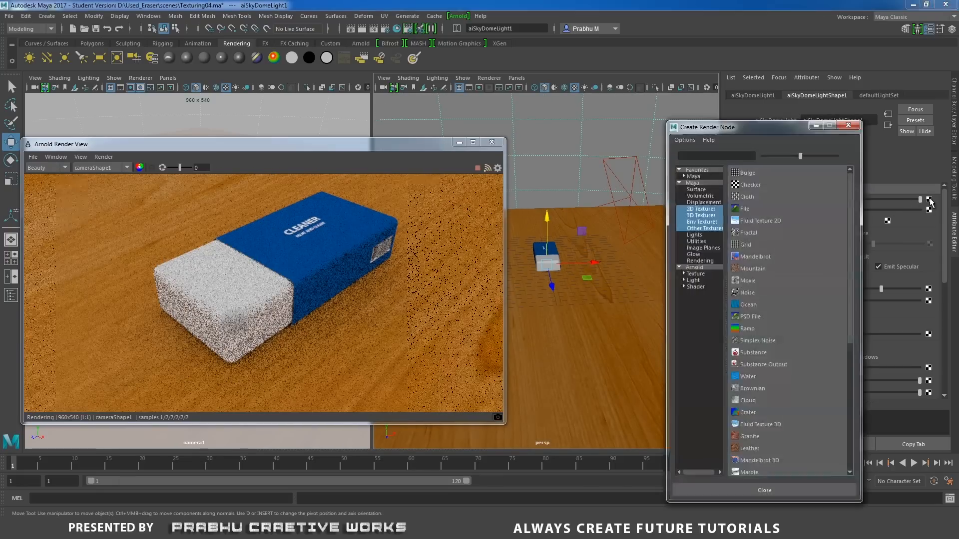
{"action": "left_click", "coordinate": [749, 209]}
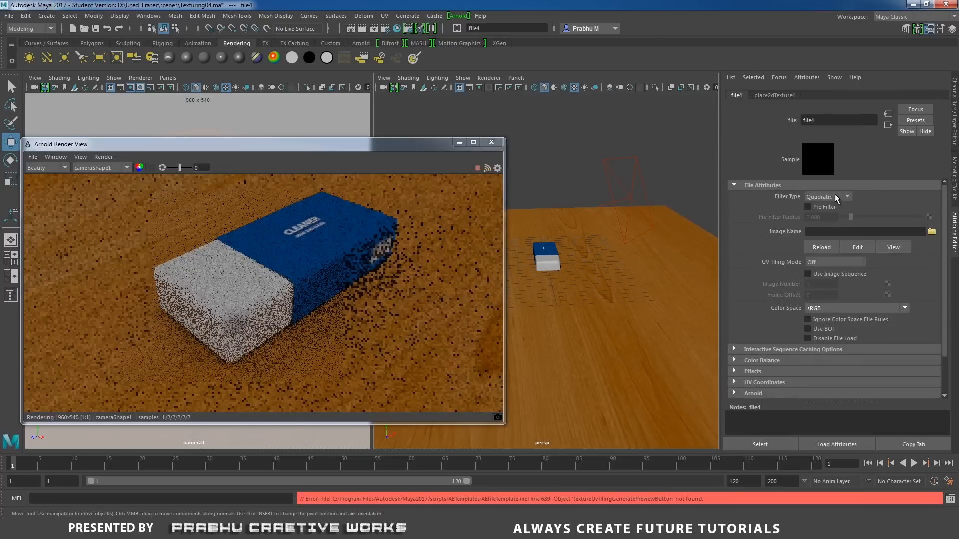
{"action": "left_click", "coordinate": [822, 208]}
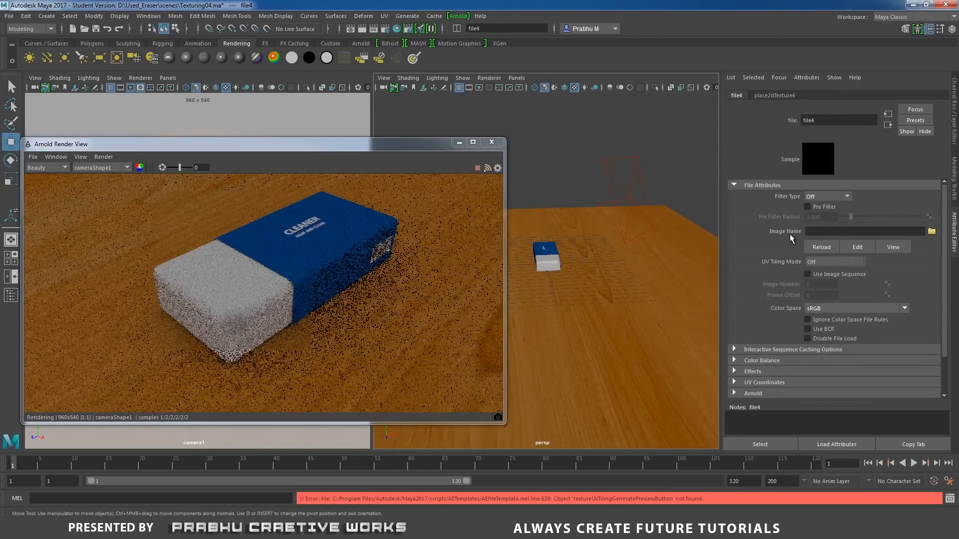
{"action": "left_click", "coordinate": [931, 232]}
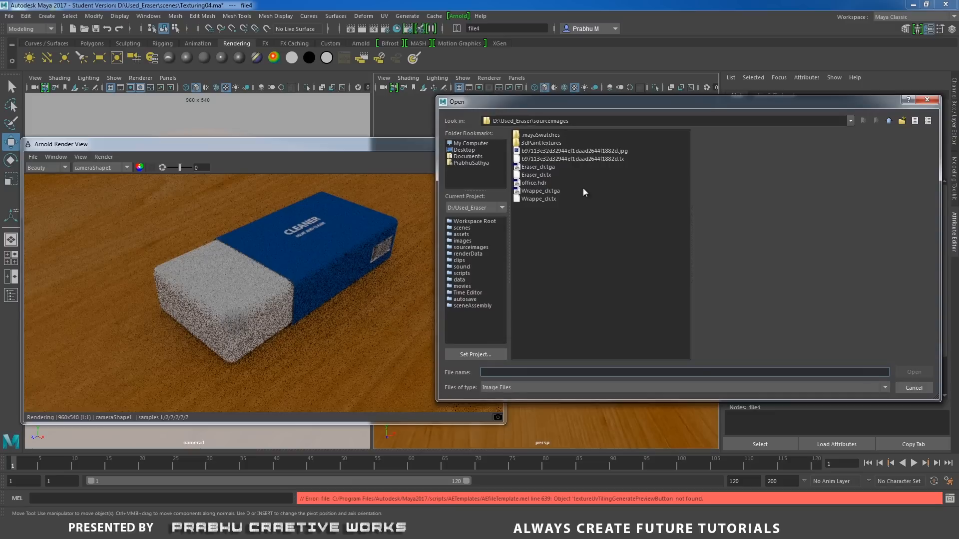
{"action": "left_click", "coordinate": [539, 184]}
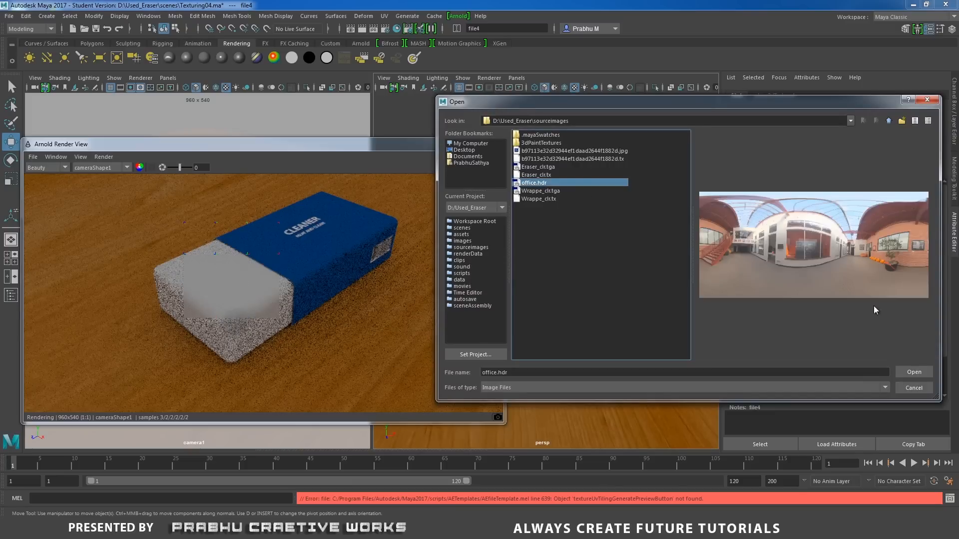
{"action": "left_click", "coordinate": [912, 372]}
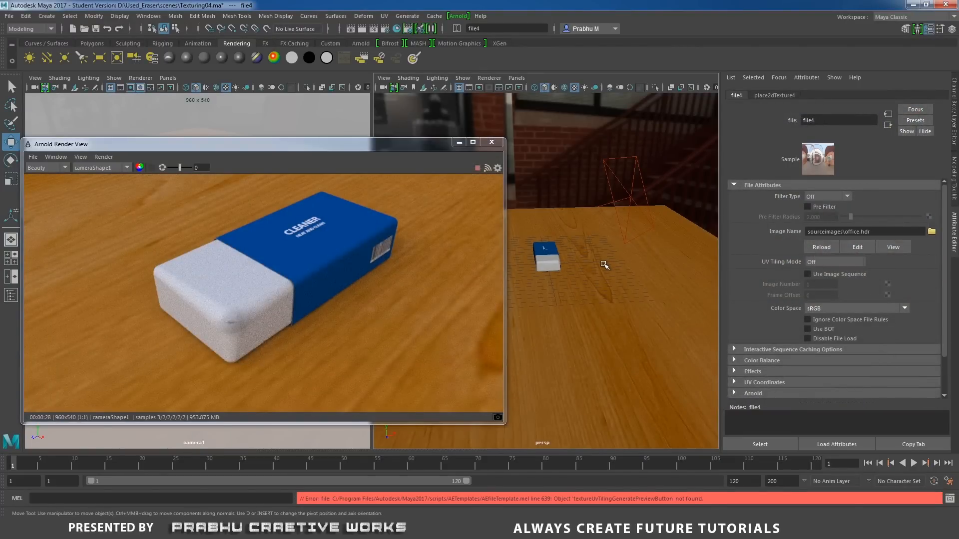
Scale up the small eraser_dust01 piece on the eraser's white front corner slightly.
{"action": "left_click_drag", "start_coordinate": [549, 287], "coordinate": [501, 292], "text": "alt"}
{"action": "scroll", "coordinate": [574, 308], "scroll_direction": "up", "scroll_amount": 5}
{"action": "middle_click_drag", "start_coordinate": [589, 251], "coordinate": [594, 300], "text": "alt"}
{"action": "left_click_drag", "start_coordinate": [594, 300], "coordinate": [530, 309], "text": "alt"}
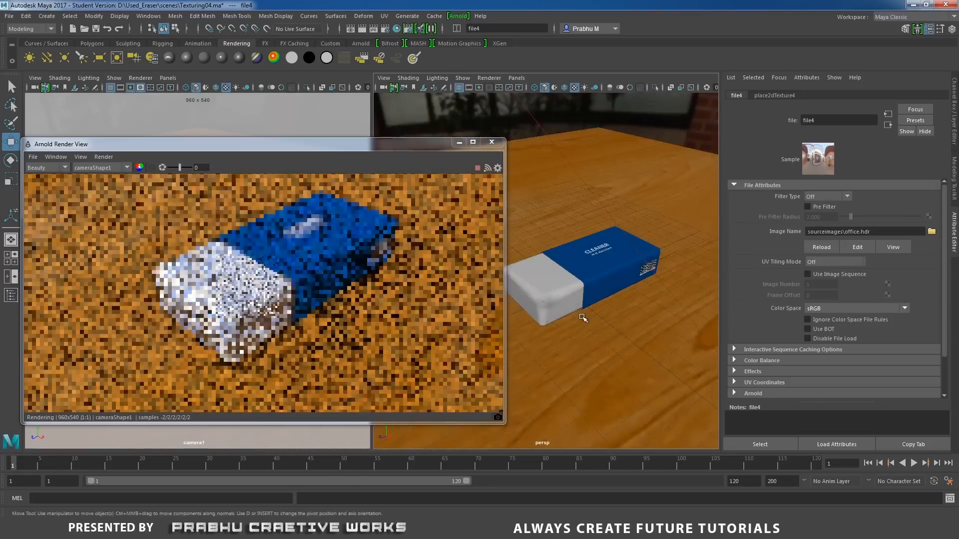
{"action": "scroll", "coordinate": [583, 318], "scroll_direction": "up", "scroll_amount": 5}
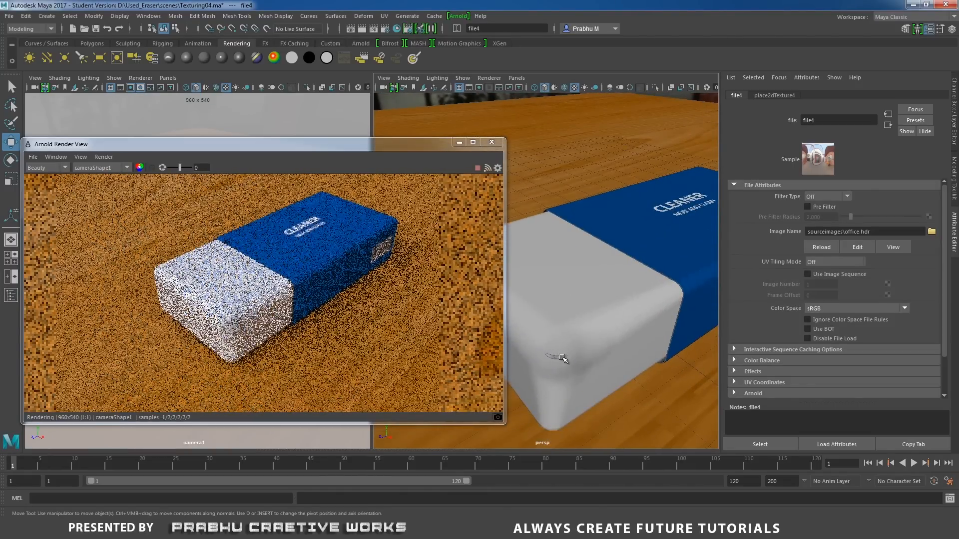
{"action": "left_click", "coordinate": [555, 357]}
{"action": "key", "text": "r"}
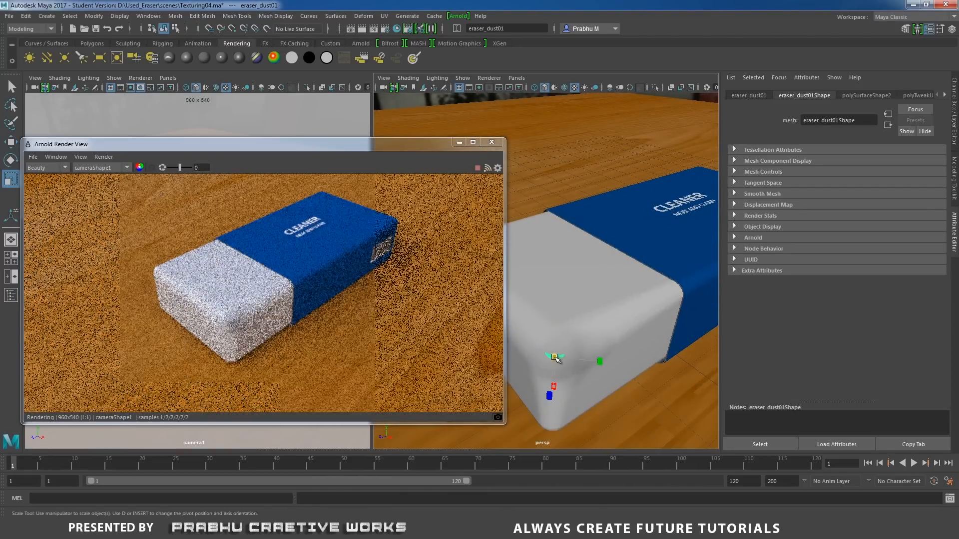
{"action": "left_click_drag", "start_coordinate": [555, 357], "coordinate": [561, 357]}
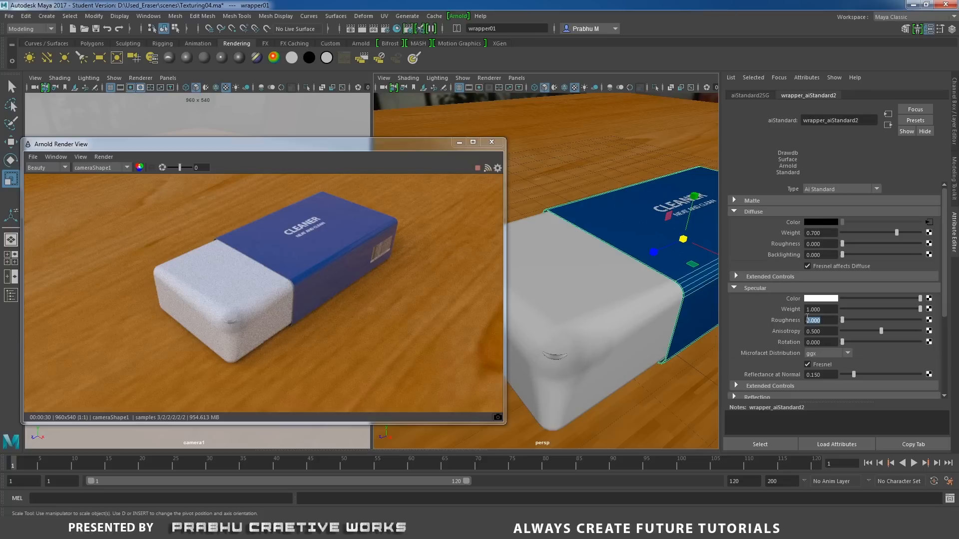
Review the wrapper material's specular weight and reflectance, and set the diffuse weight of the ground's floor_aiStandard3 material to 0.5.
{"action": "left_click_drag", "start_coordinate": [830, 310], "coordinate": [806, 310]}
{"action": "left_click_drag", "start_coordinate": [824, 375], "coordinate": [761, 380]}
{"action": "left_click", "coordinate": [574, 162]}
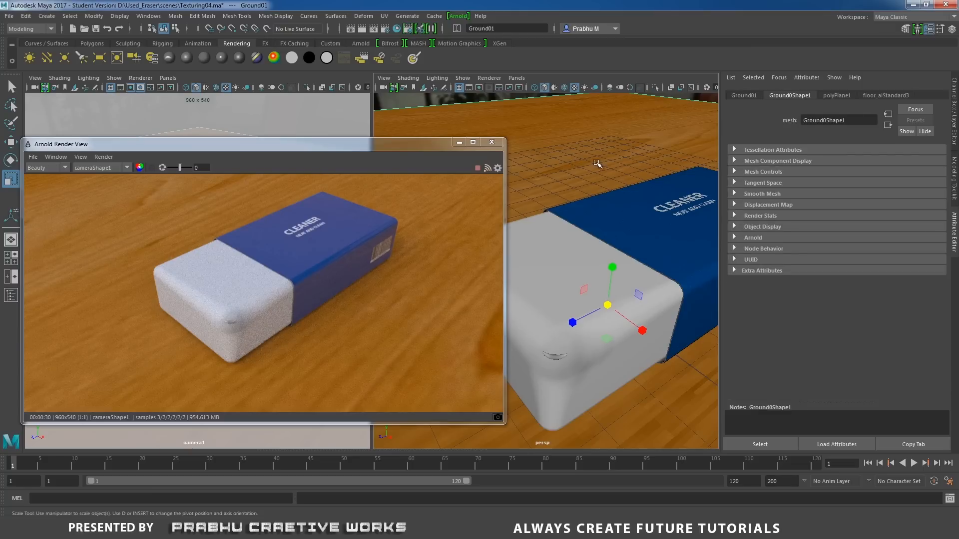
{"action": "right_click_drag", "start_coordinate": [604, 157], "coordinate": [605, 398]}
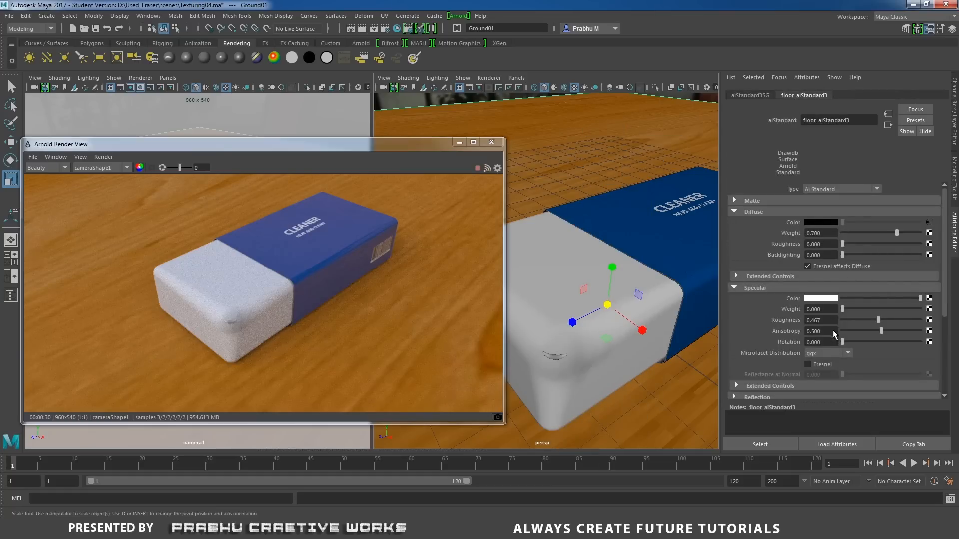
{"action": "double_click", "coordinate": [829, 231]}
{"action": "type", "text": "0.5"}
{"action": "key", "text": "Return"}
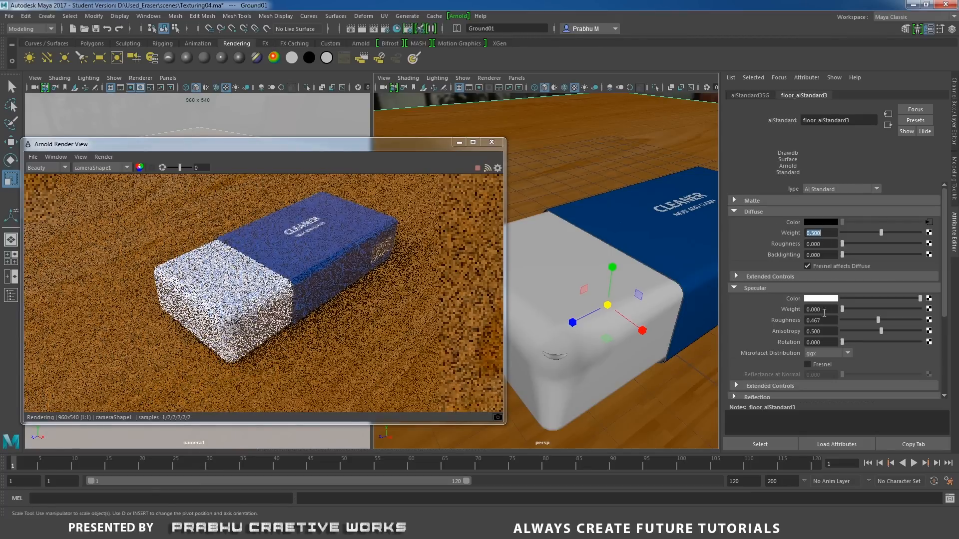
Give the floor material a specular weight of 0.2 and a specular roughness of 0.1.
{"action": "double_click", "coordinate": [819, 309]}
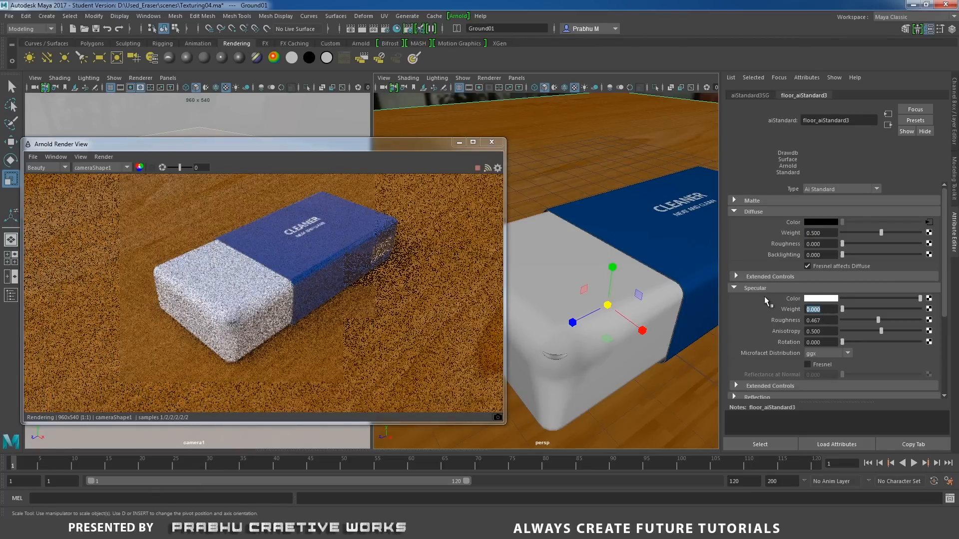
{"action": "type", "text": "0.2"}
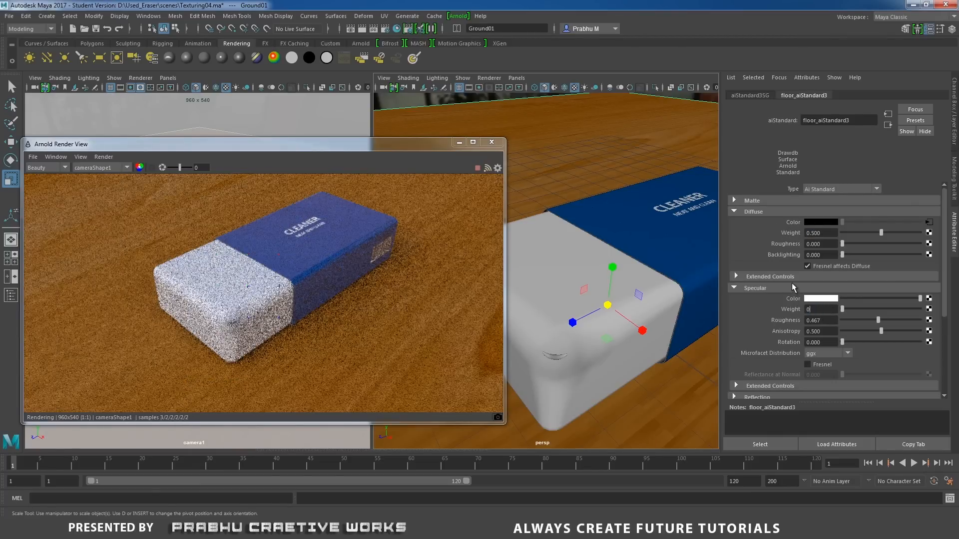
{"action": "key", "text": "Return"}
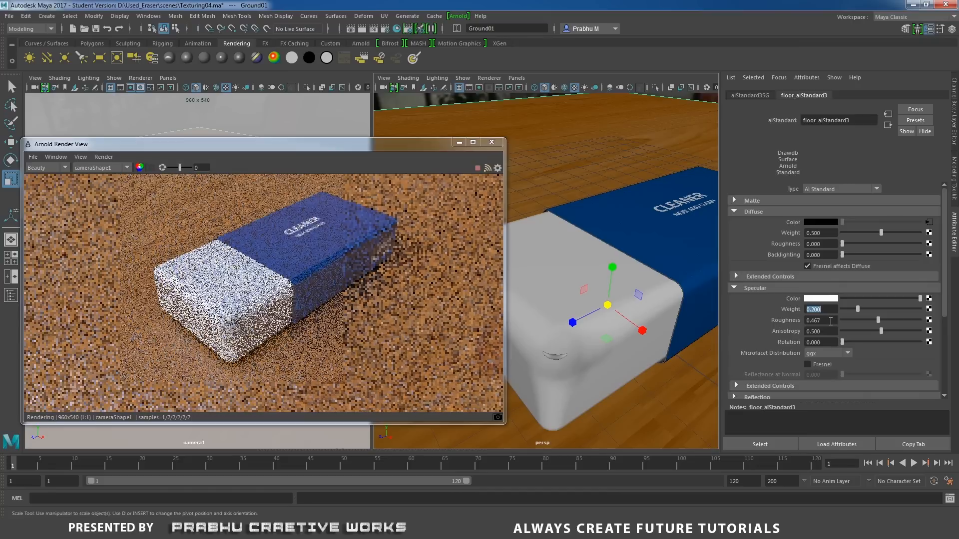
{"action": "double_click", "coordinate": [821, 320]}
{"action": "type", "text": "0.1"}
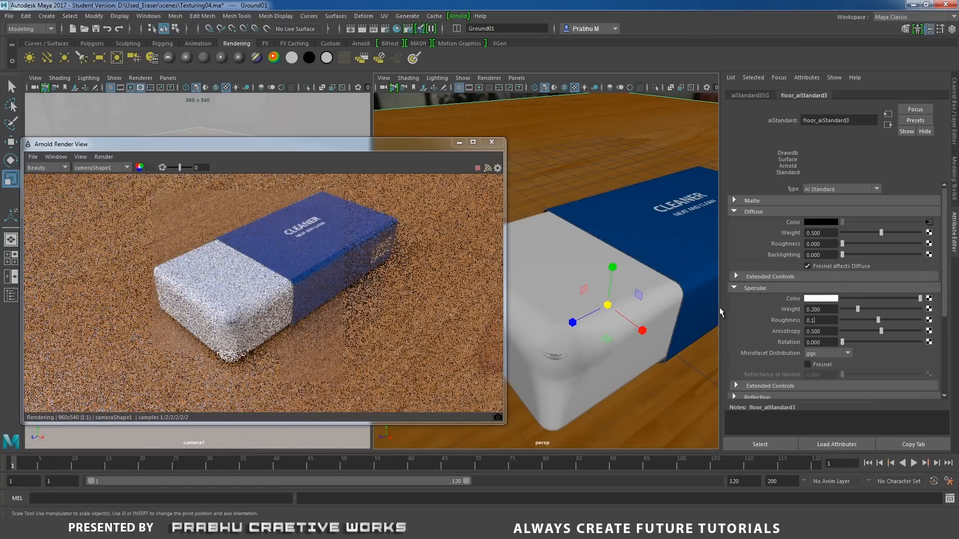
{"action": "key", "text": "Return"}
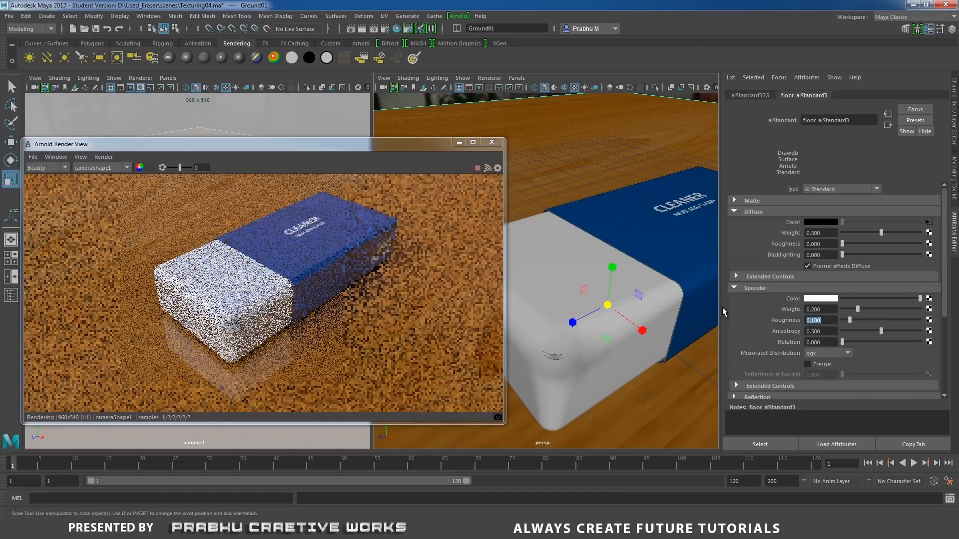
Reduce the floor material's specular weight to 0.1.
{"action": "double_click", "coordinate": [820, 309]}
{"action": "type", "text": "0.1"}
{"action": "key", "text": "Return"}
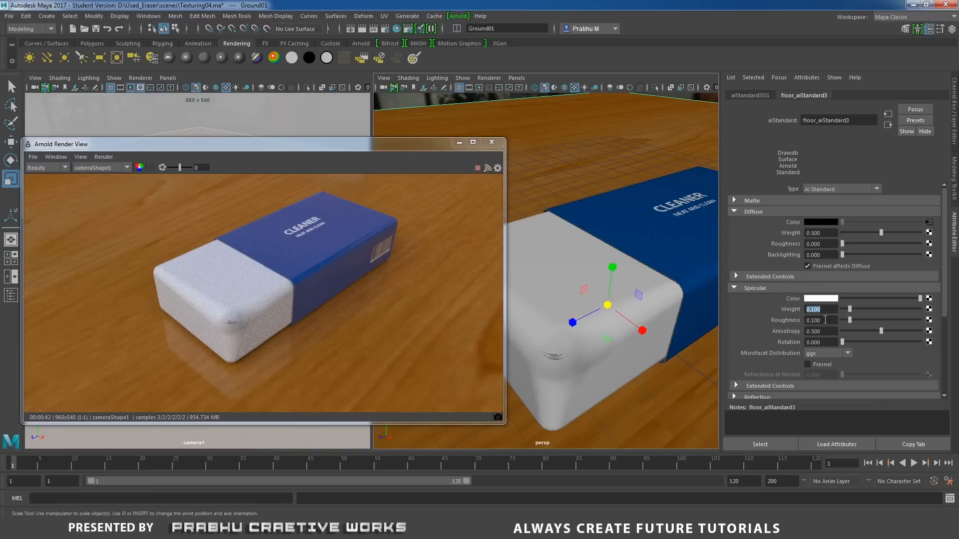
{"action": "key", "text": "Tab"}
Rescale the eraser_dust01 piece slightly and limit the Arnold render to a region around the eraser's white front corner.
{"action": "left_click", "coordinate": [555, 357]}
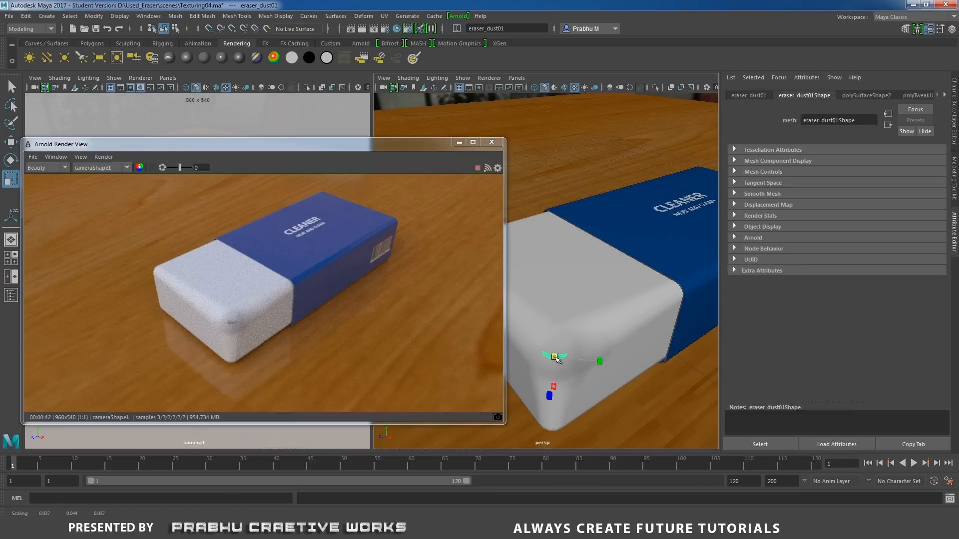
{"action": "left_click_drag", "start_coordinate": [556, 358], "coordinate": [556, 359]}
{"action": "scroll", "coordinate": [300, 313], "scroll_direction": "up", "scroll_amount": 5}
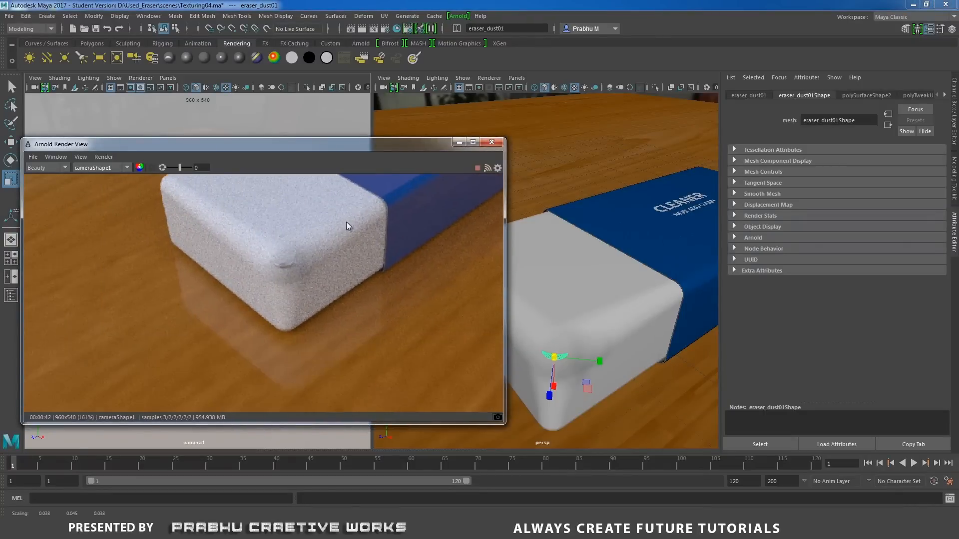
{"action": "left_click_drag", "start_coordinate": [300, 238], "coordinate": [321, 212]}
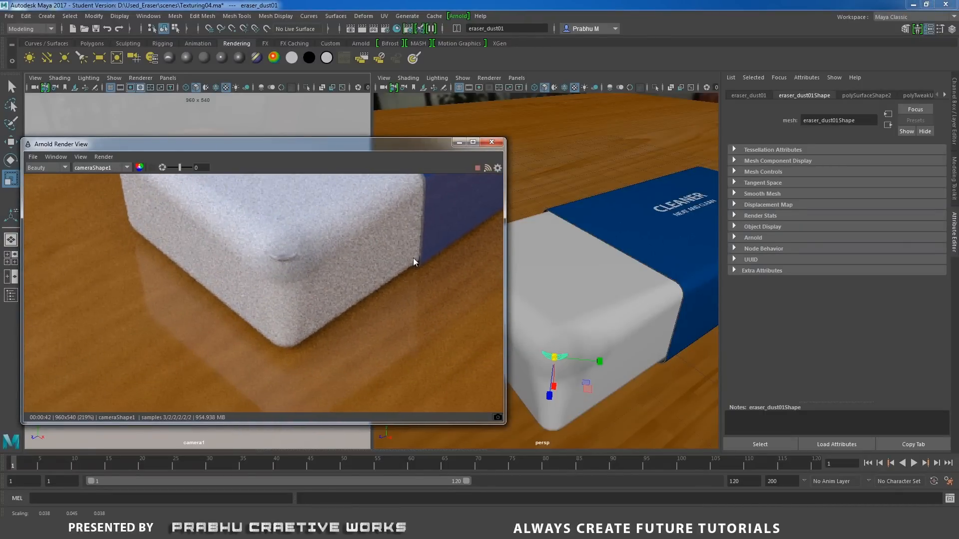
{"action": "scroll", "coordinate": [330, 310], "scroll_direction": "down", "scroll_amount": 2}
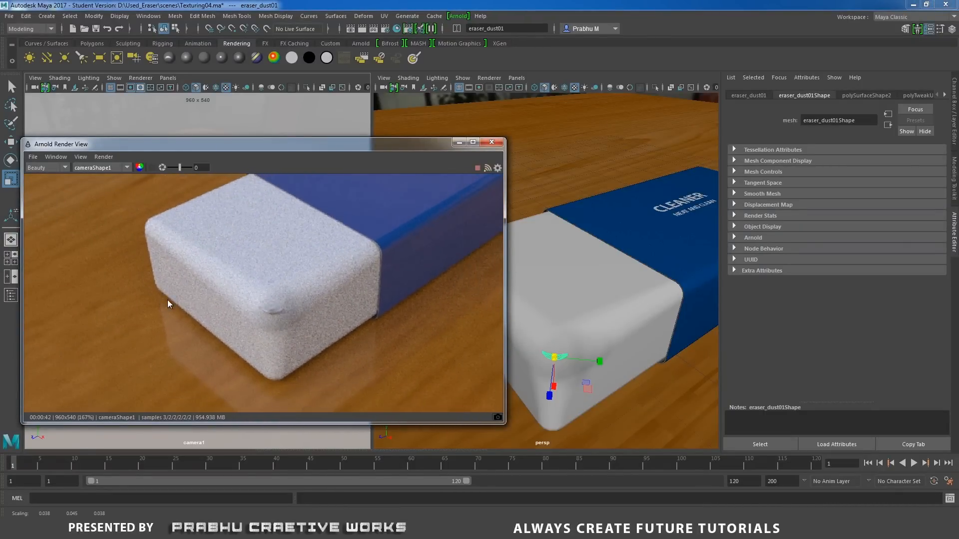
{"action": "left_click_drag", "start_coordinate": [246, 261], "coordinate": [251, 256]}
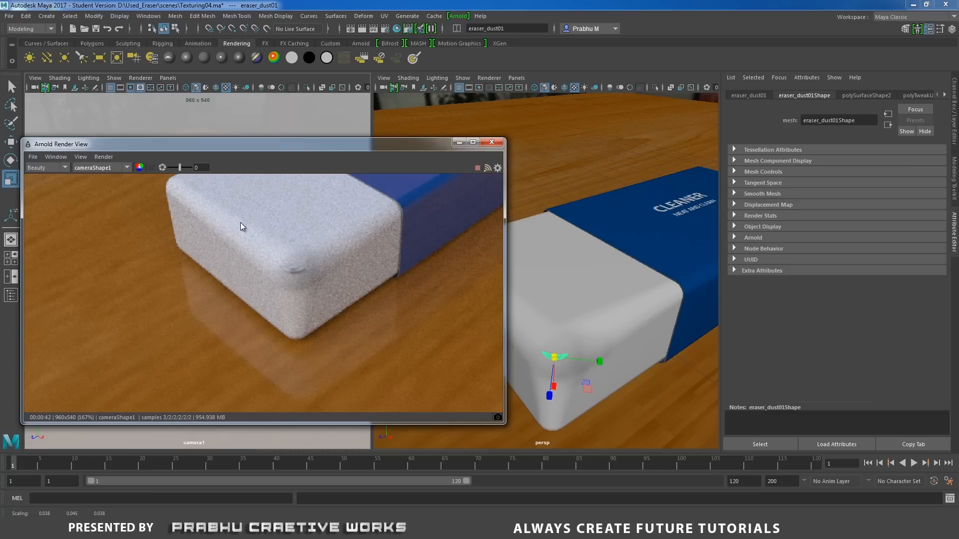
{"action": "left_click_drag", "start_coordinate": [195, 211], "coordinate": [394, 358], "text": "ctrl"}
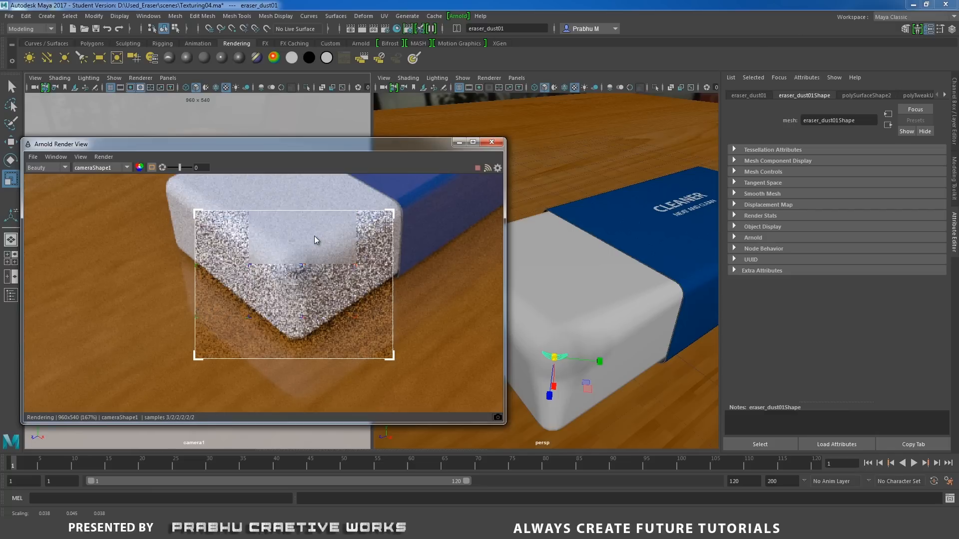
Select aiSkyDomeLight1 in the perspective view and set its samples to 6.
{"action": "left_click", "coordinate": [710, 102]}
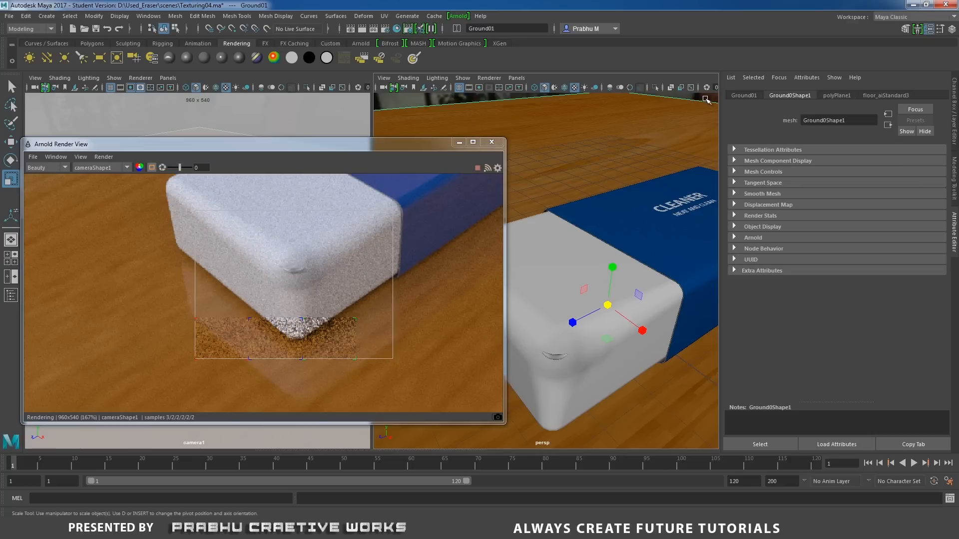
{"action": "left_click_drag", "start_coordinate": [708, 100], "coordinate": [694, 103], "text": "alt"}
{"action": "left_click", "coordinate": [691, 104]}
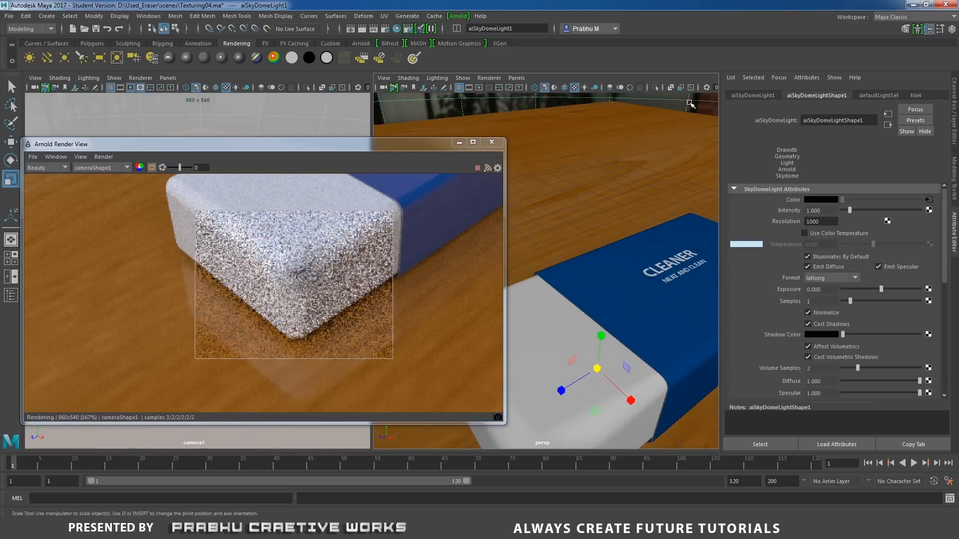
{"action": "double_click", "coordinate": [808, 301]}
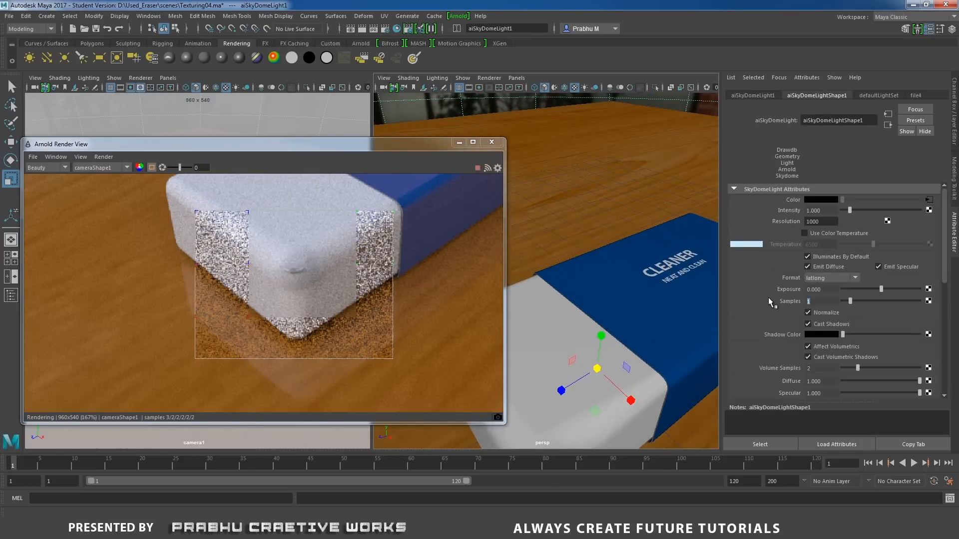
{"action": "type", "text": "6"}
{"action": "key", "text": "Return"}
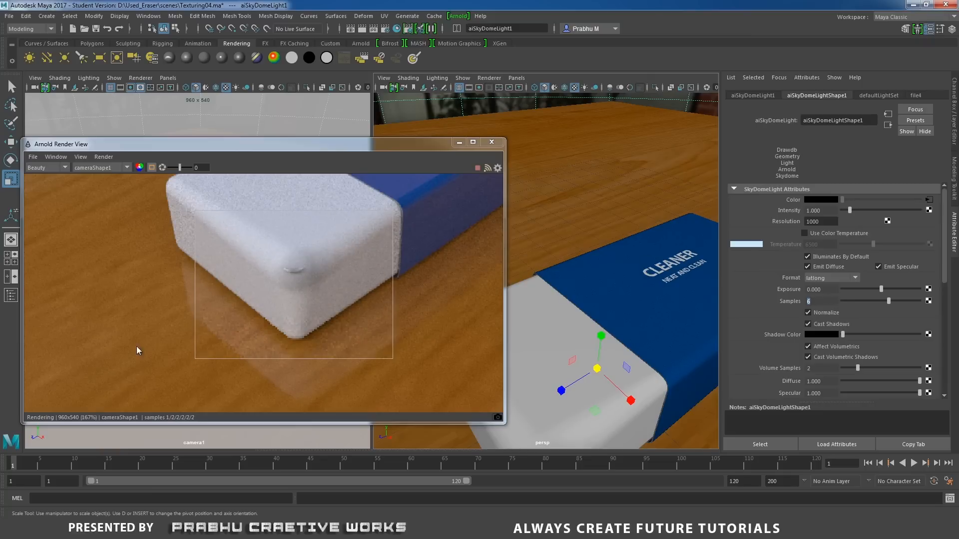
Select areaLight1 through the Outliner, set its Arnold samples to 6 and close the Outliner.
{"action": "left_click", "coordinate": [144, 19]}
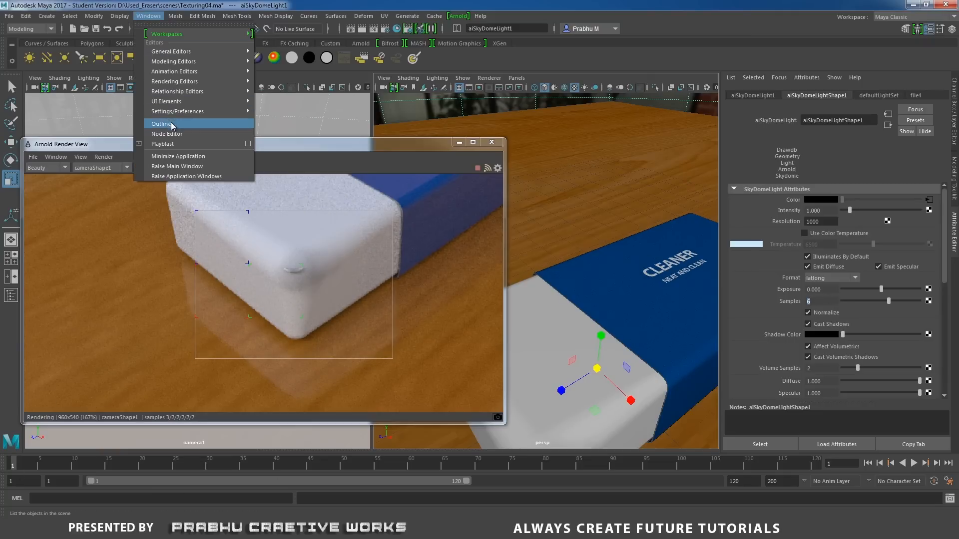
{"action": "left_click", "coordinate": [172, 124]}
{"action": "left_click", "coordinate": [171, 215]}
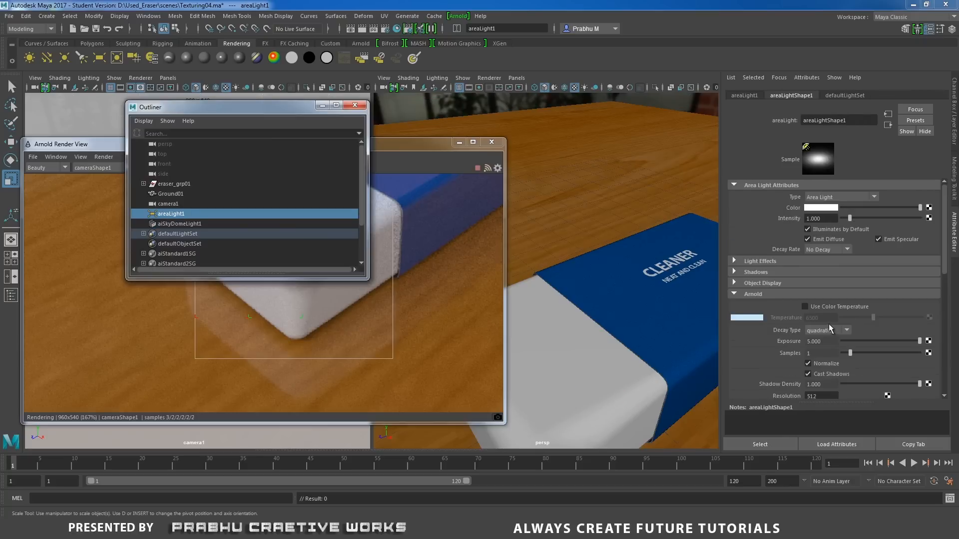
{"action": "double_click", "coordinate": [826, 353]}
{"action": "type", "text": "6"}
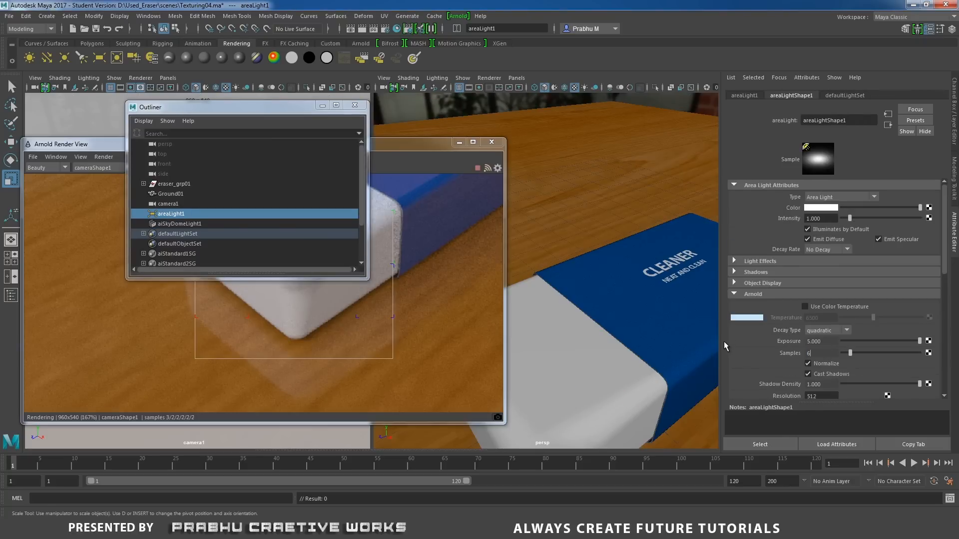
{"action": "key", "text": "Return"}
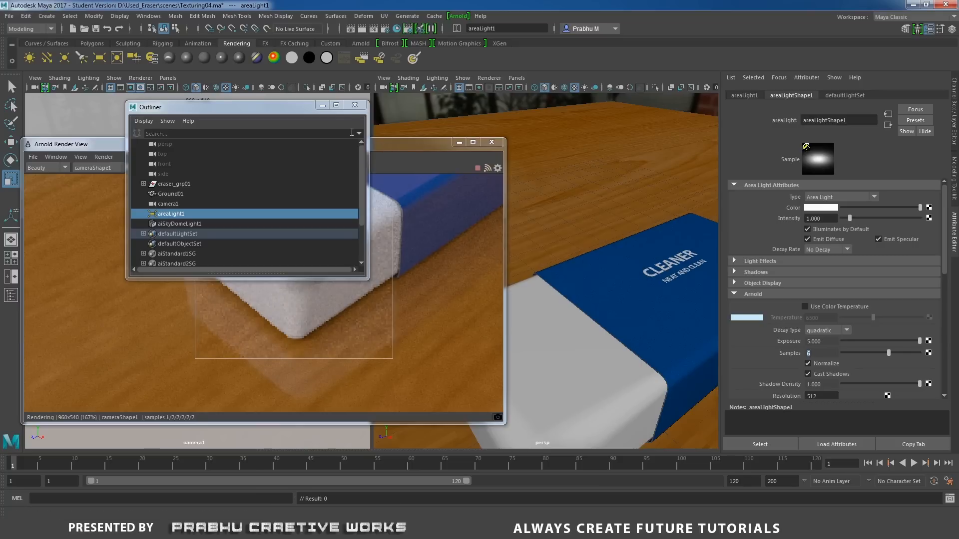
{"action": "left_click", "coordinate": [354, 105]}
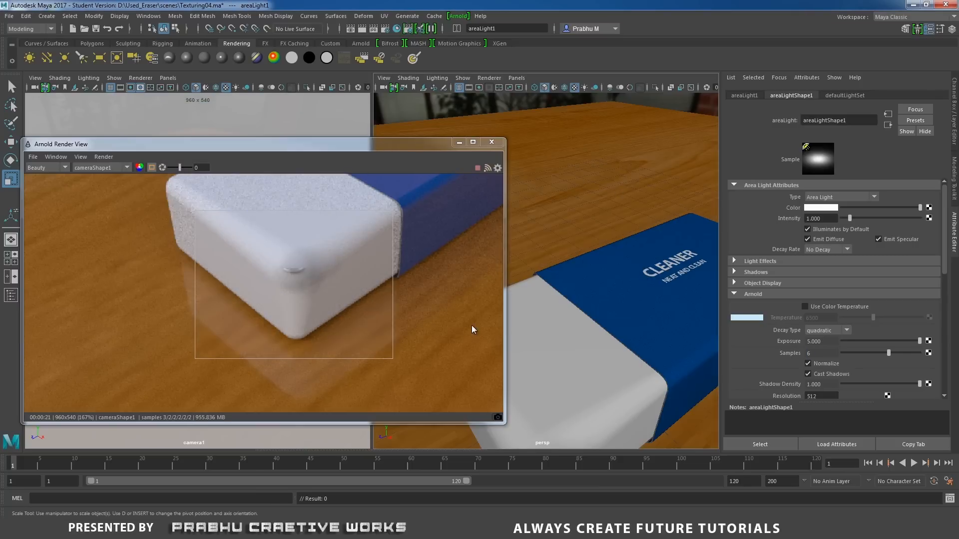
Remove the render region and inspect the whole eraser in the full-frame Arnold render.
{"action": "right_click_drag", "start_coordinate": [349, 227], "coordinate": [135, 294], "text": "alt"}
{"action": "middle_click_drag", "start_coordinate": [444, 259], "coordinate": [374, 316], "text": "alt"}
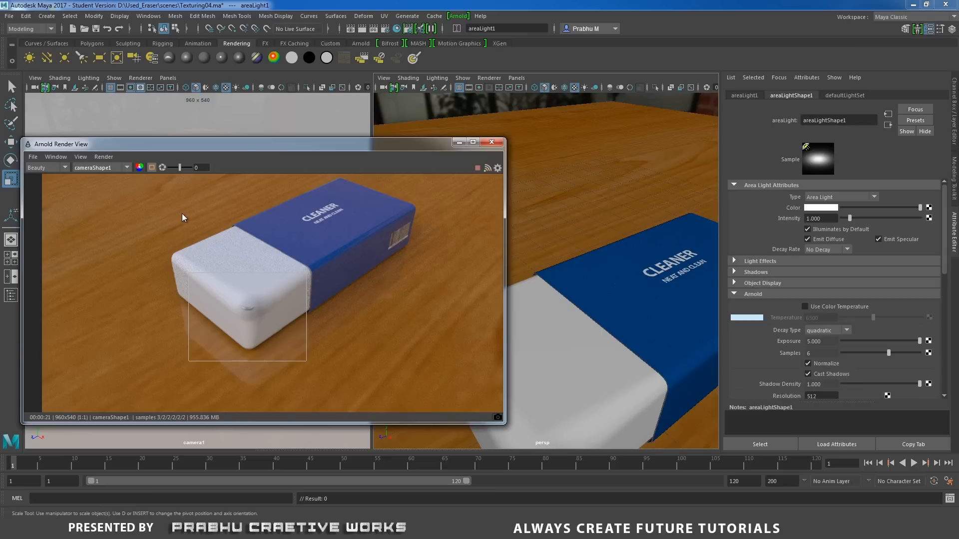
{"action": "left_click", "coordinate": [151, 168]}
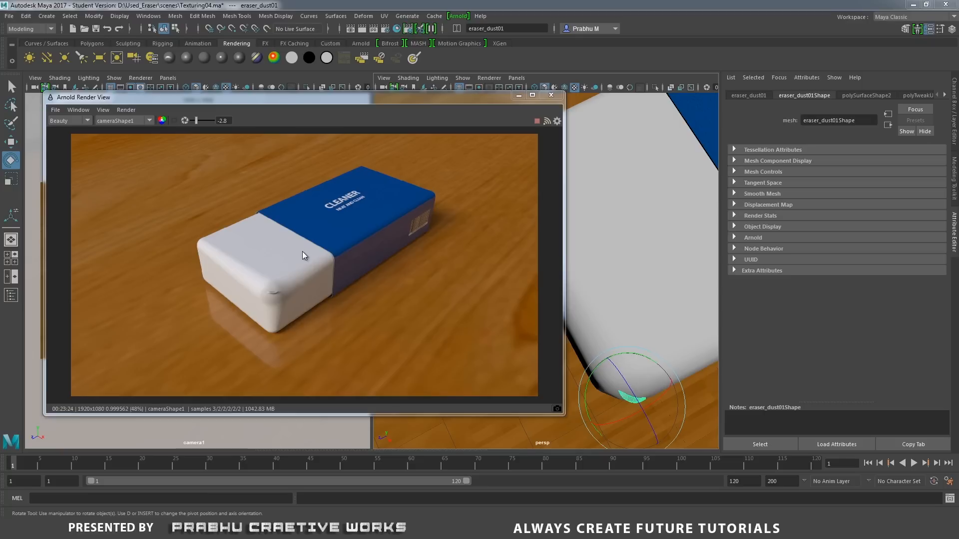
{"action": "right_click_drag", "start_coordinate": [316, 237], "coordinate": [379, 244], "text": "alt"}
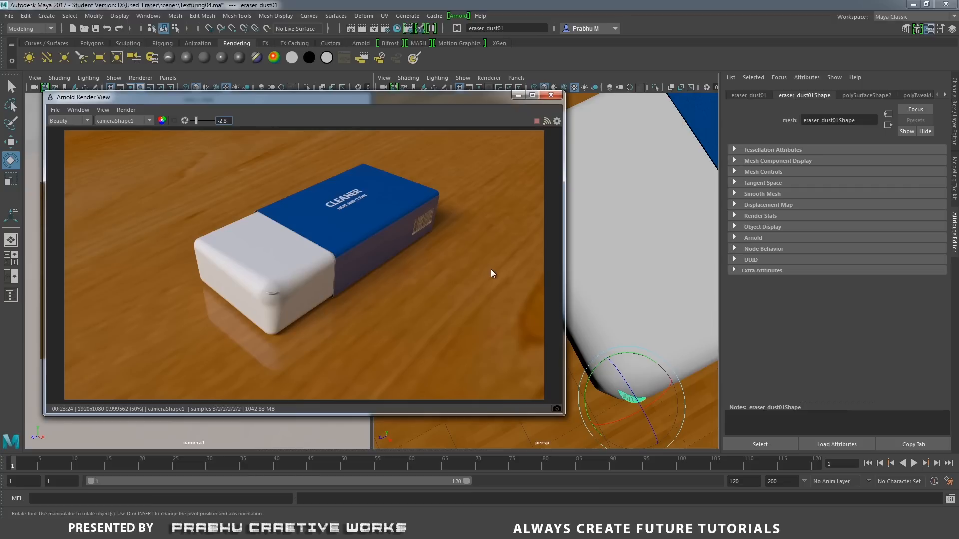